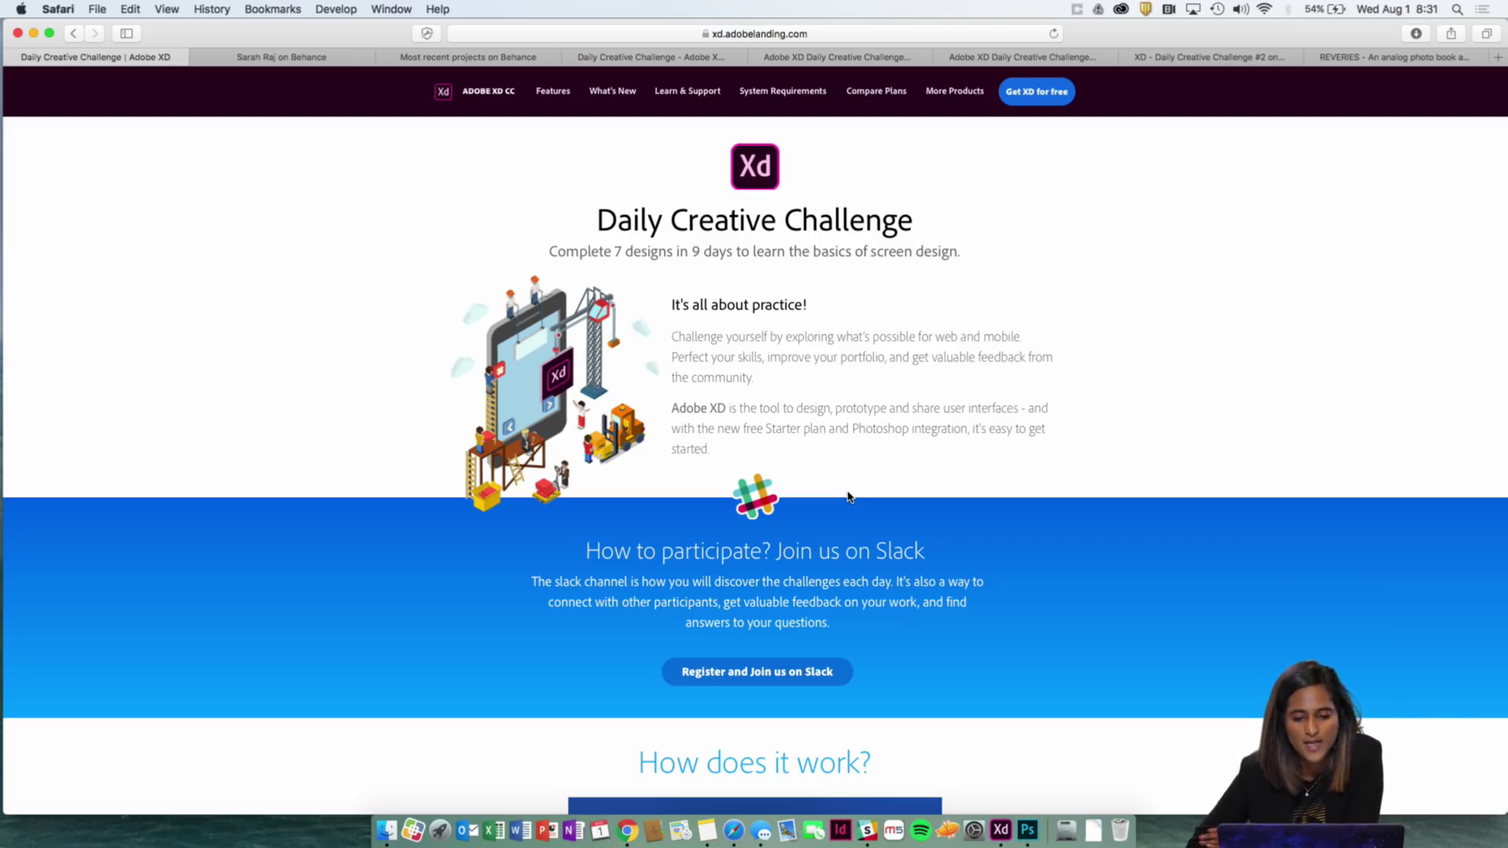
# Step: Review the participation section of the Daily Creative Challenge page and open the challenge's Slack channel
pyautogui.scroll(-4, 848, 497)
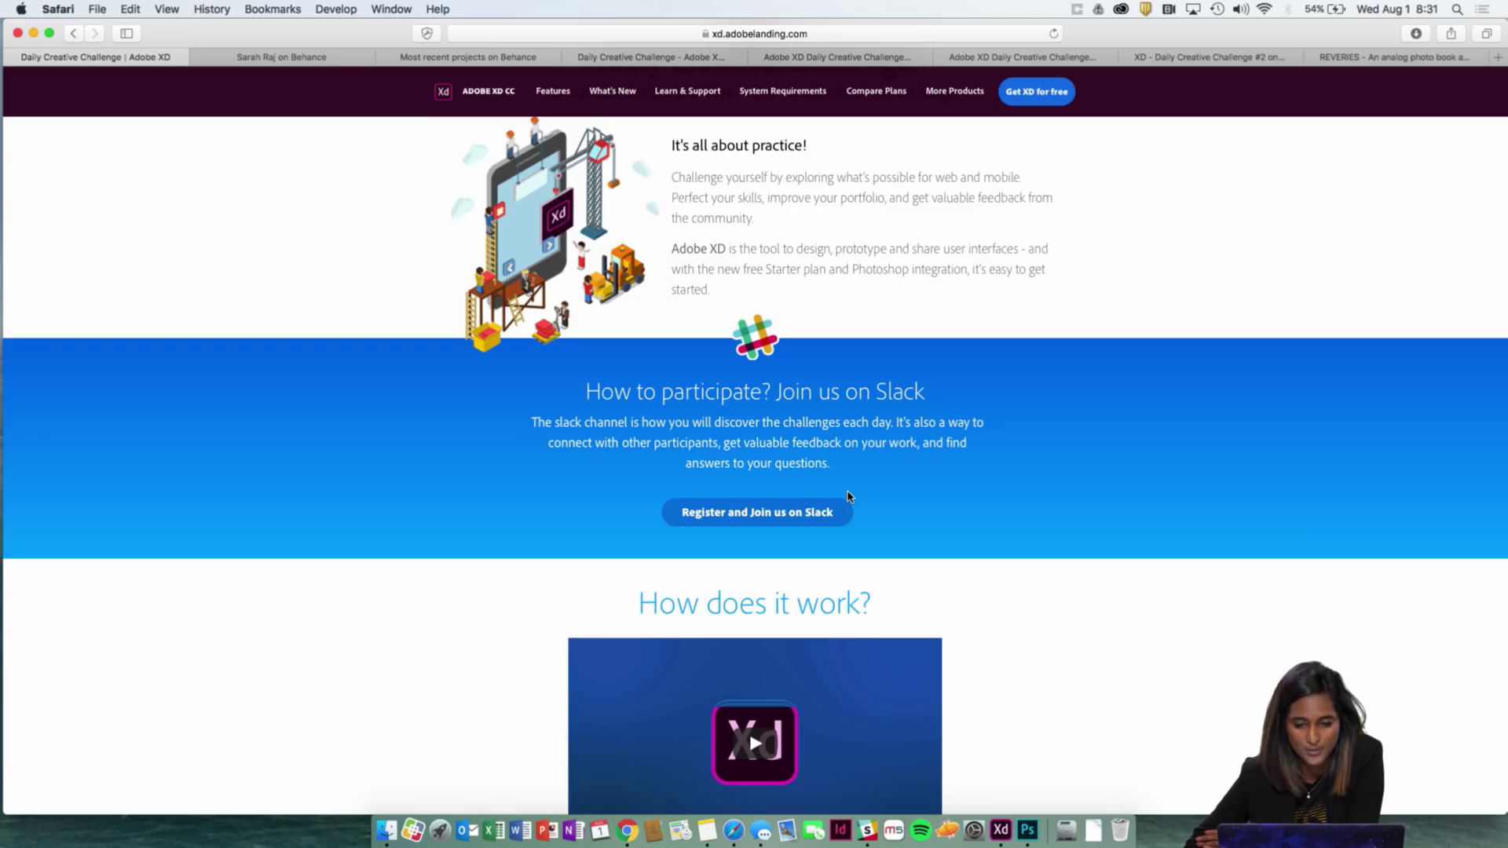
pyautogui.scroll(-3, 848, 496)
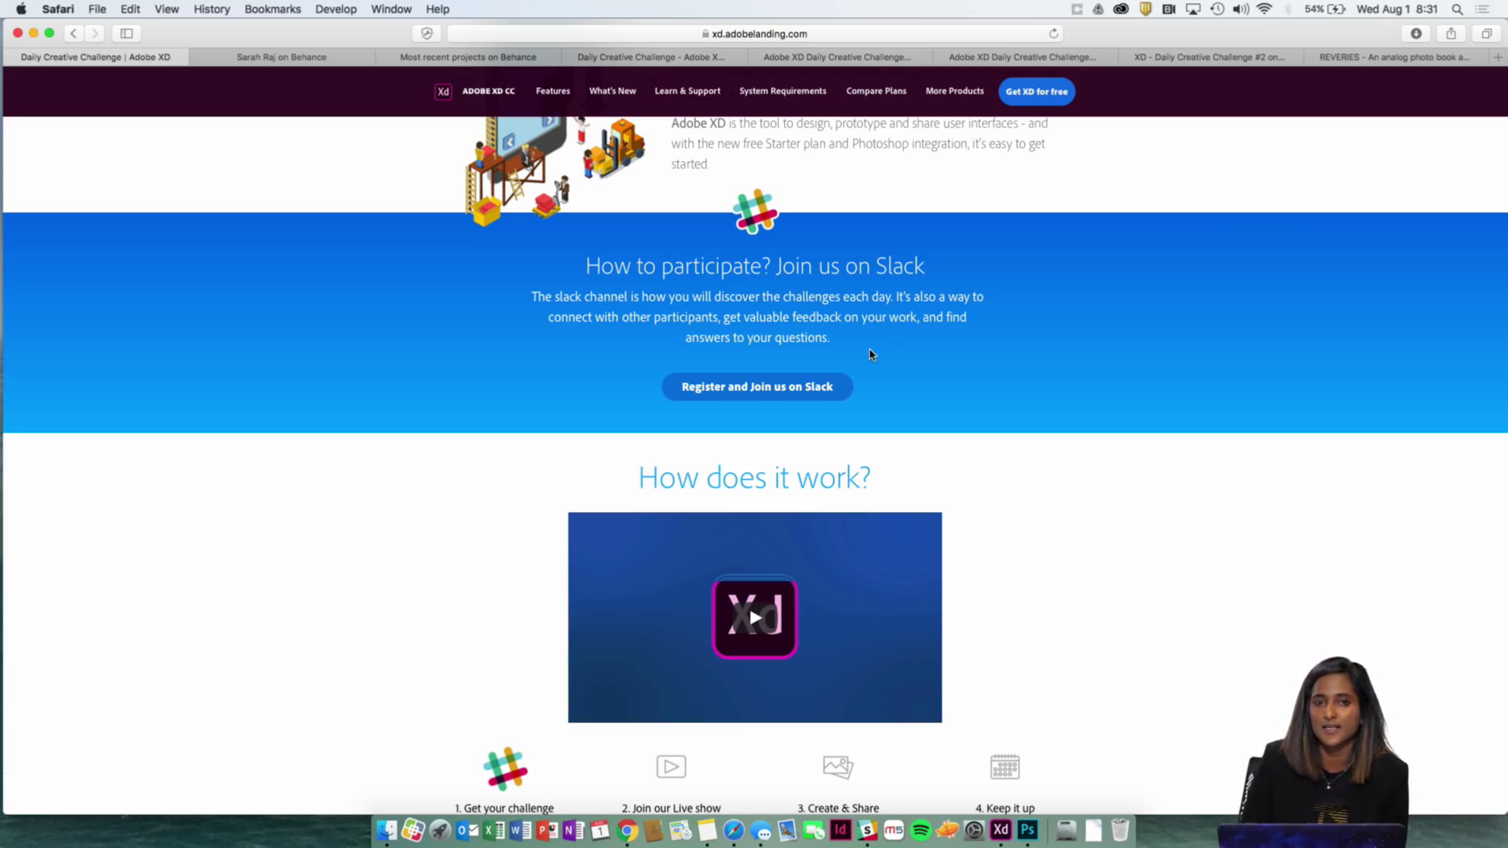
pyautogui.click(802, 384)
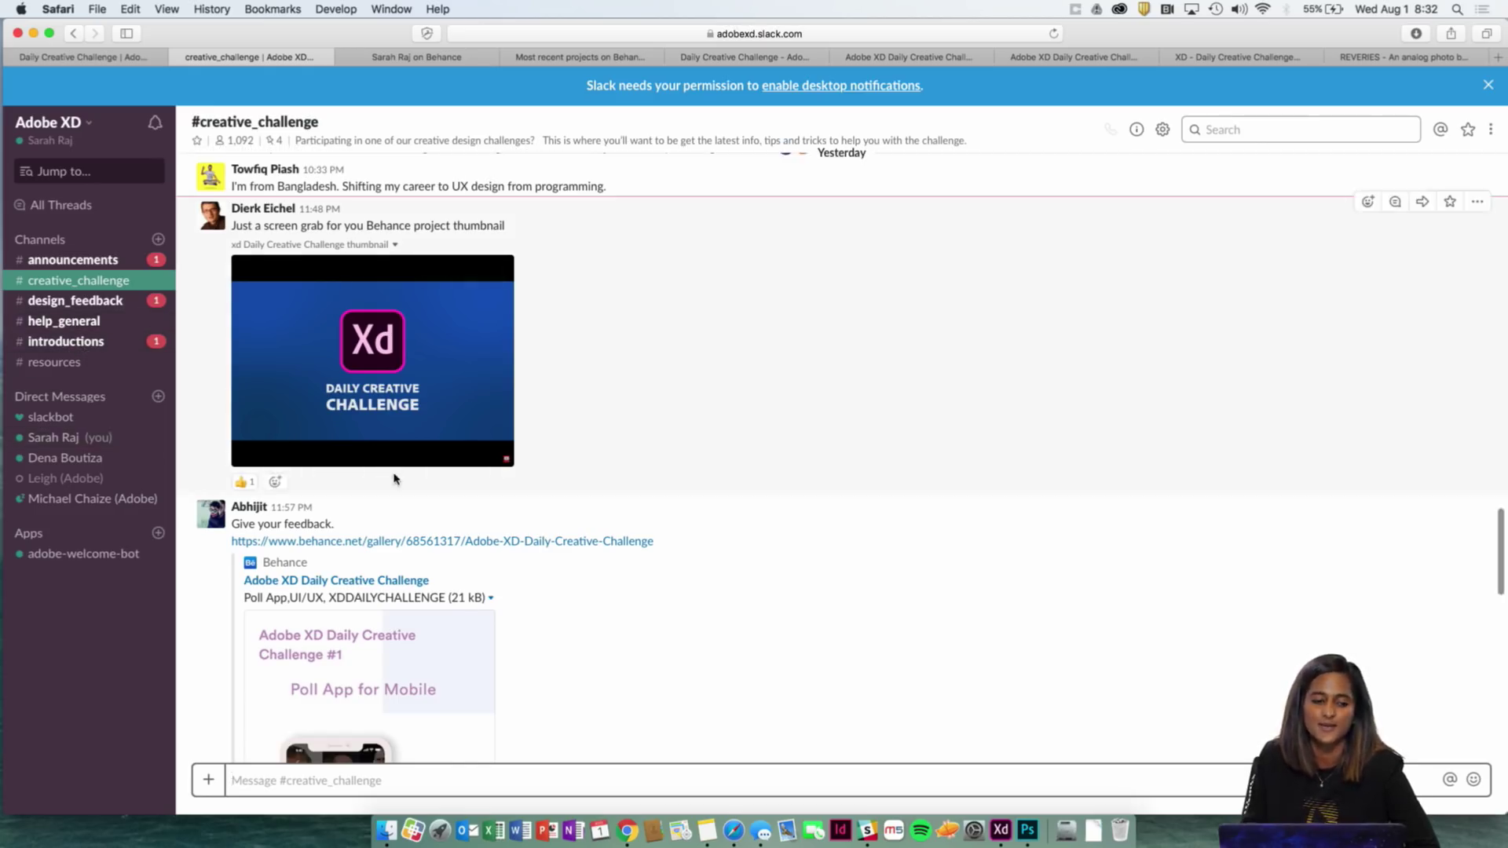
pyautogui.hotkey('ctrl', 'Up')
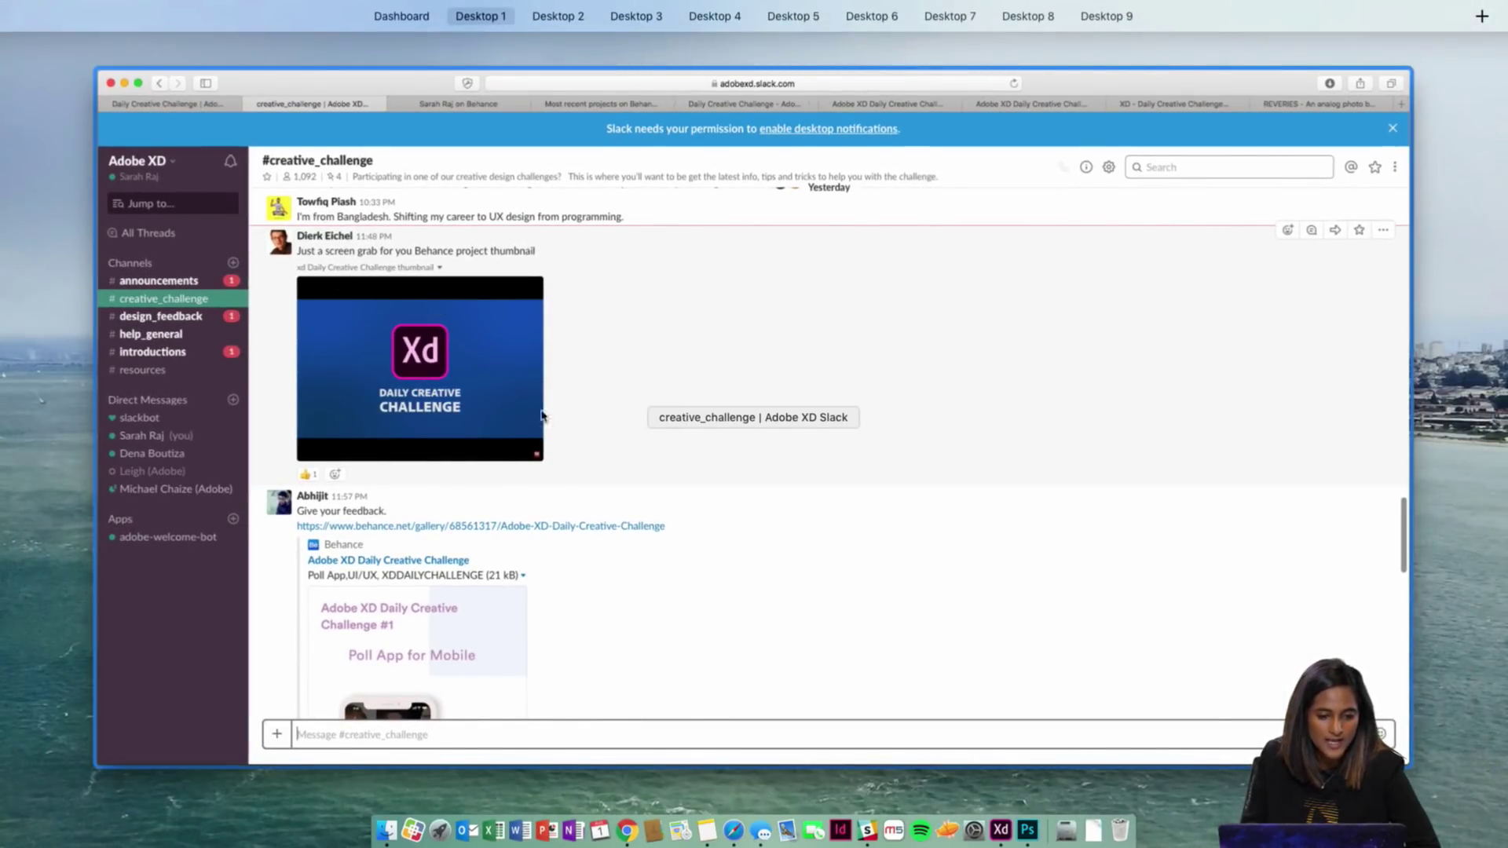
pyautogui.click(573, 314)
# Step: Look through the projects on the own Behance profile and the most recent Behance projects found for xddailychallenge
pyautogui.click(454, 57)
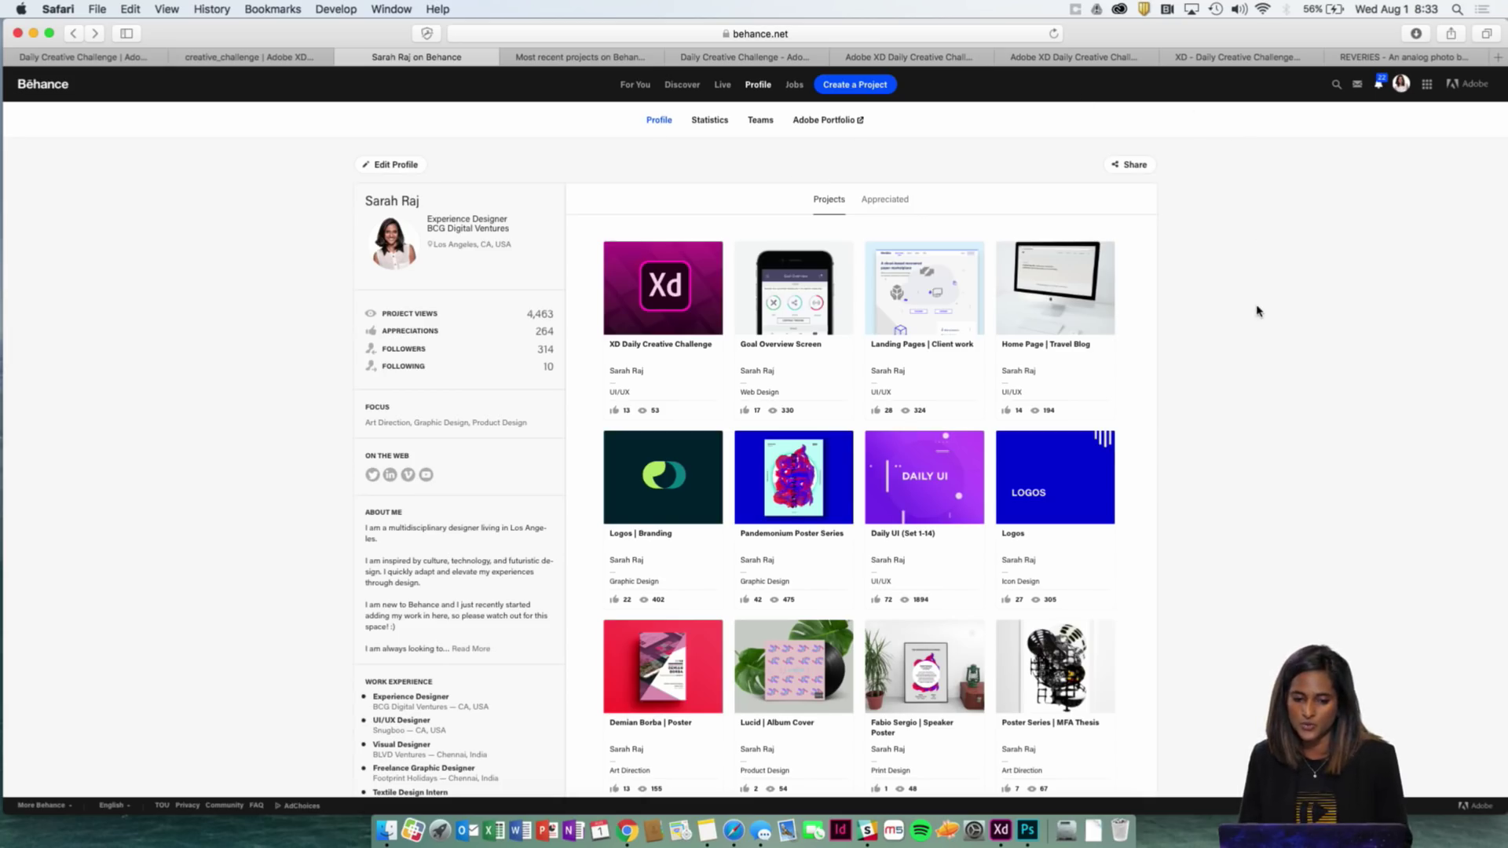
pyautogui.scroll(-3, 1256, 309)
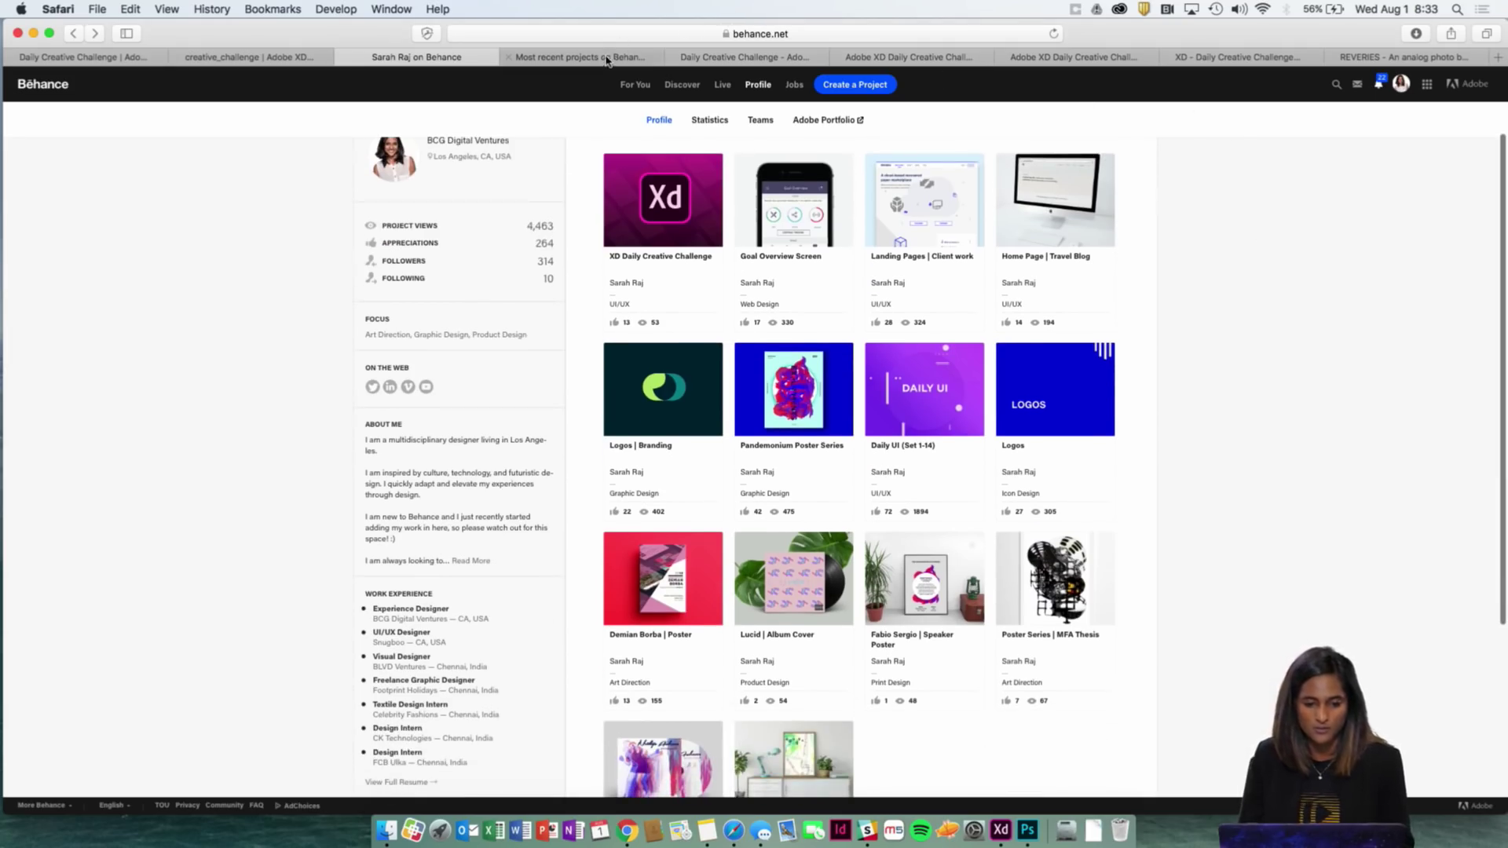
pyautogui.click(606, 59)
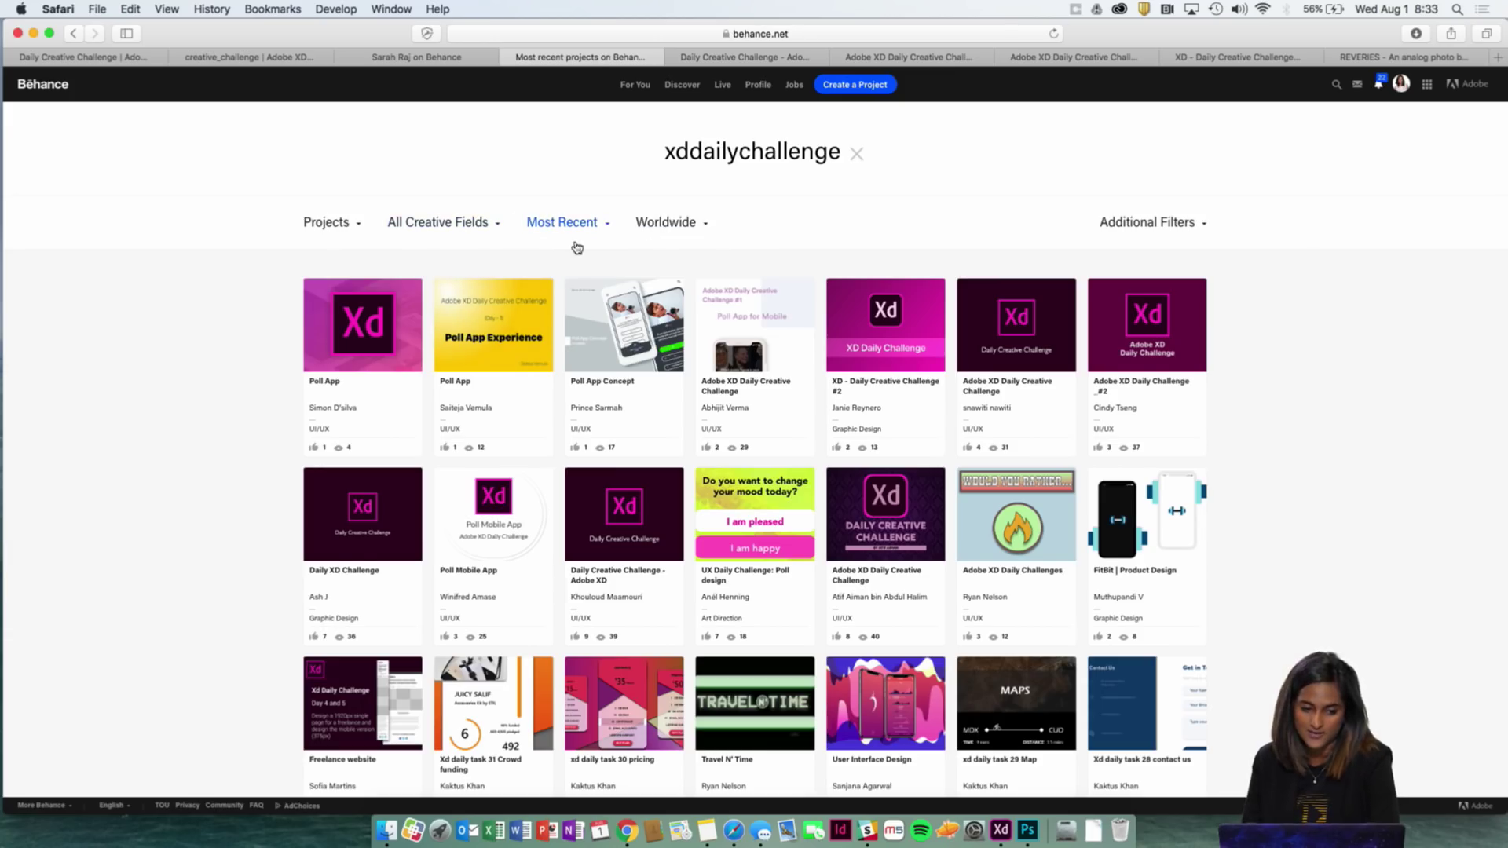
pyautogui.scroll(-1, 605, 259)
pyautogui.scroll(-3, 609, 271)
# Step: Examine the Day 1 - Poll Mobile App screens about pizza in the Daily Creative Challenge - Adobe XD project
pyautogui.click(683, 57)
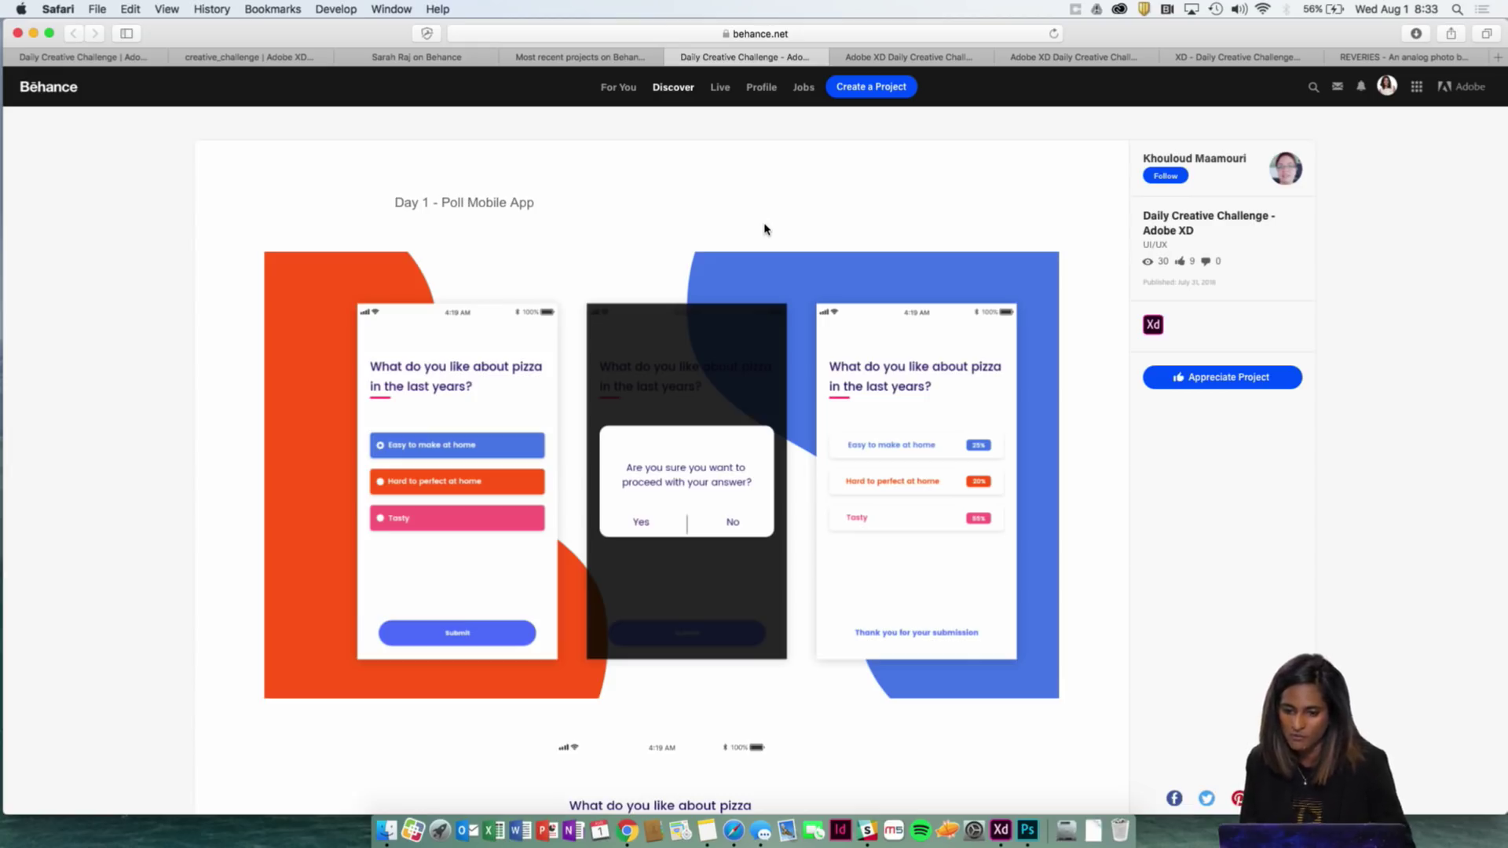
pyautogui.scroll(-1, 742, 390)
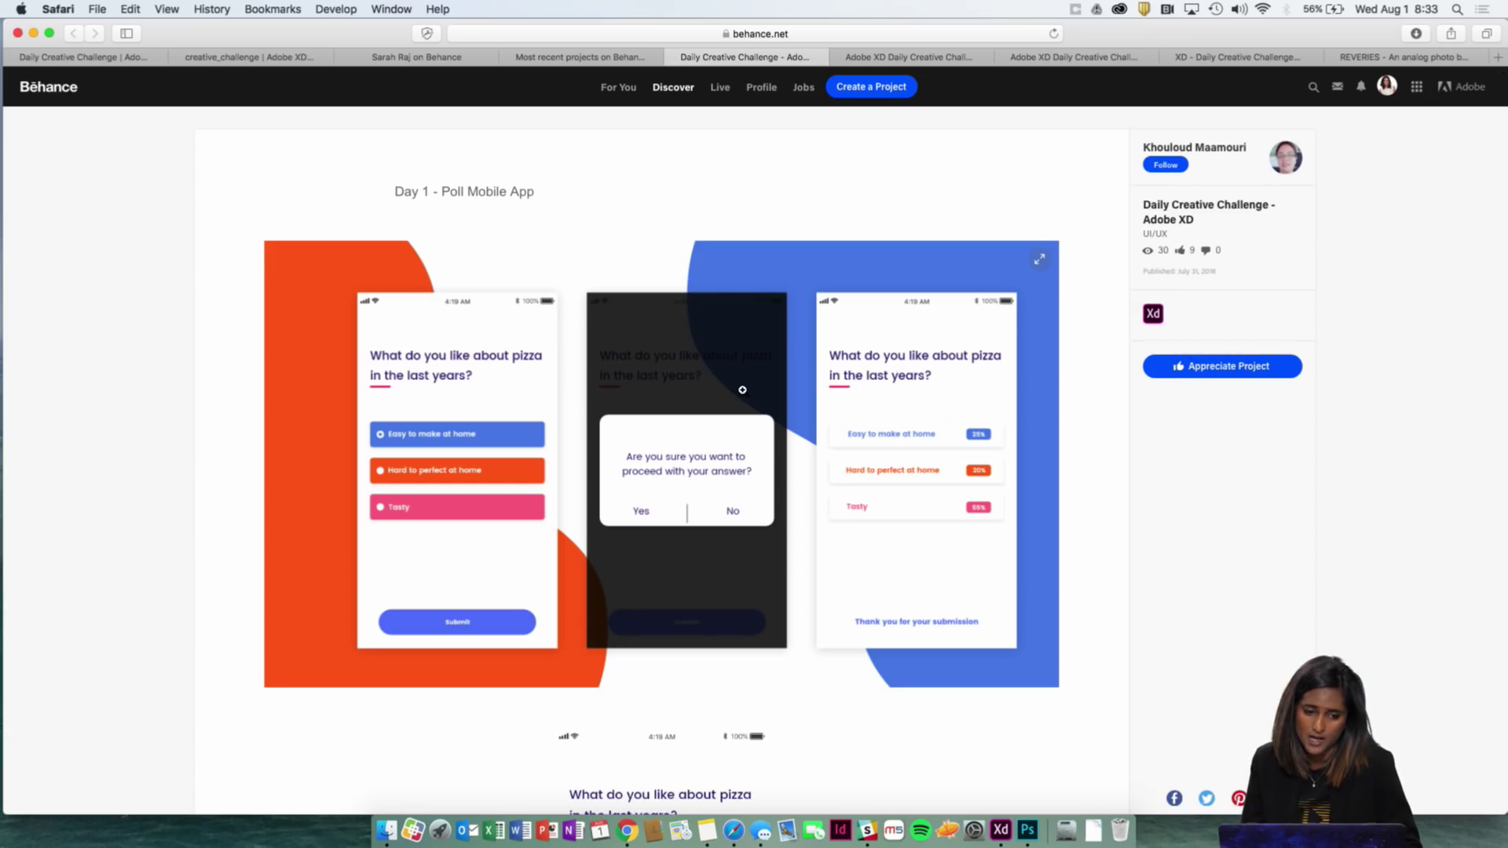
pyautogui.scroll(-10, 742, 389)
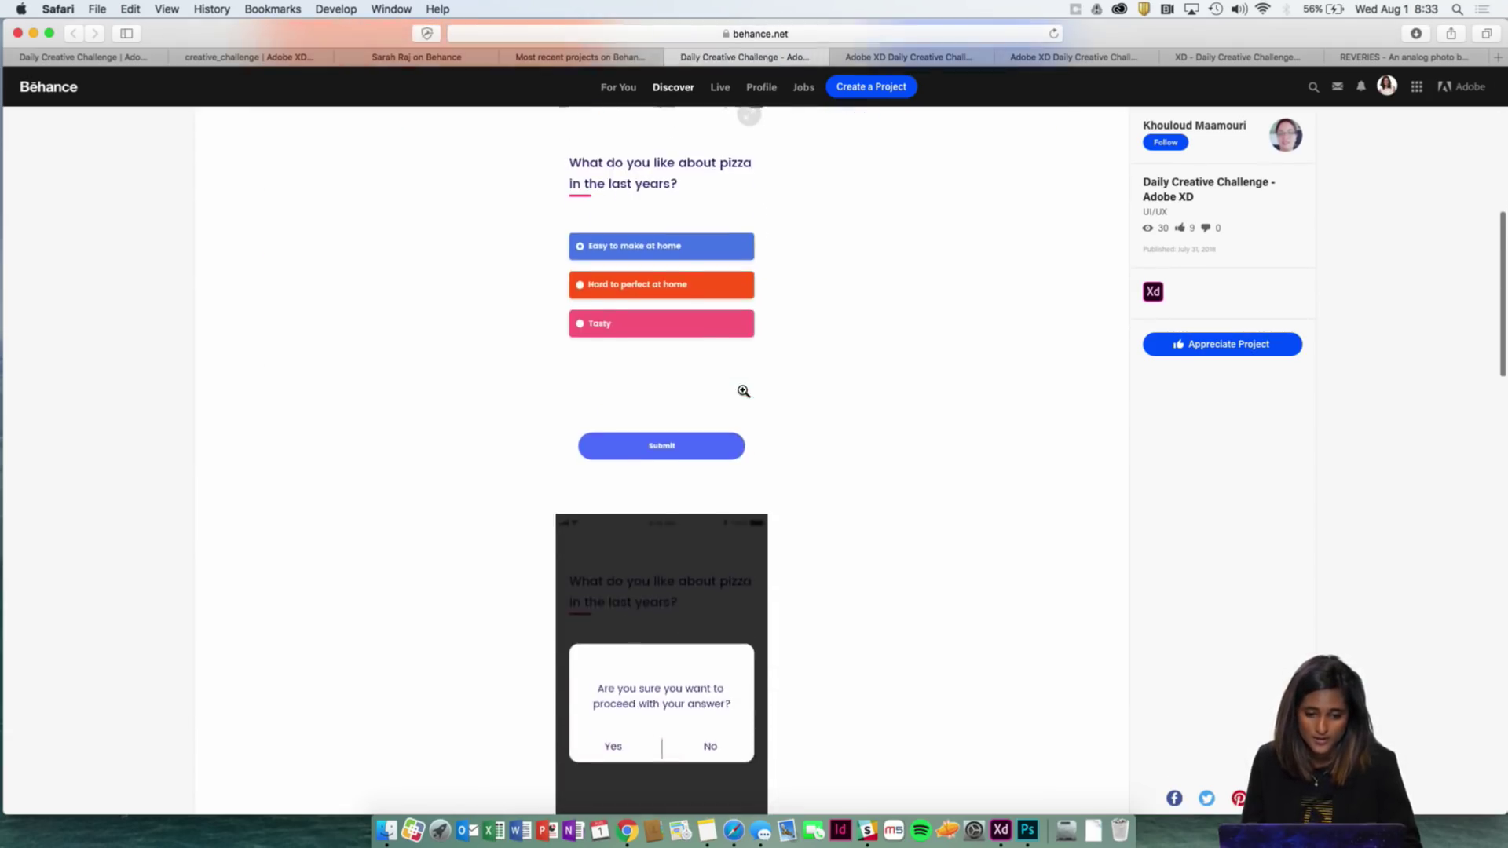
pyautogui.scroll(-6, 709, 364)
pyautogui.scroll(-10, 709, 364)
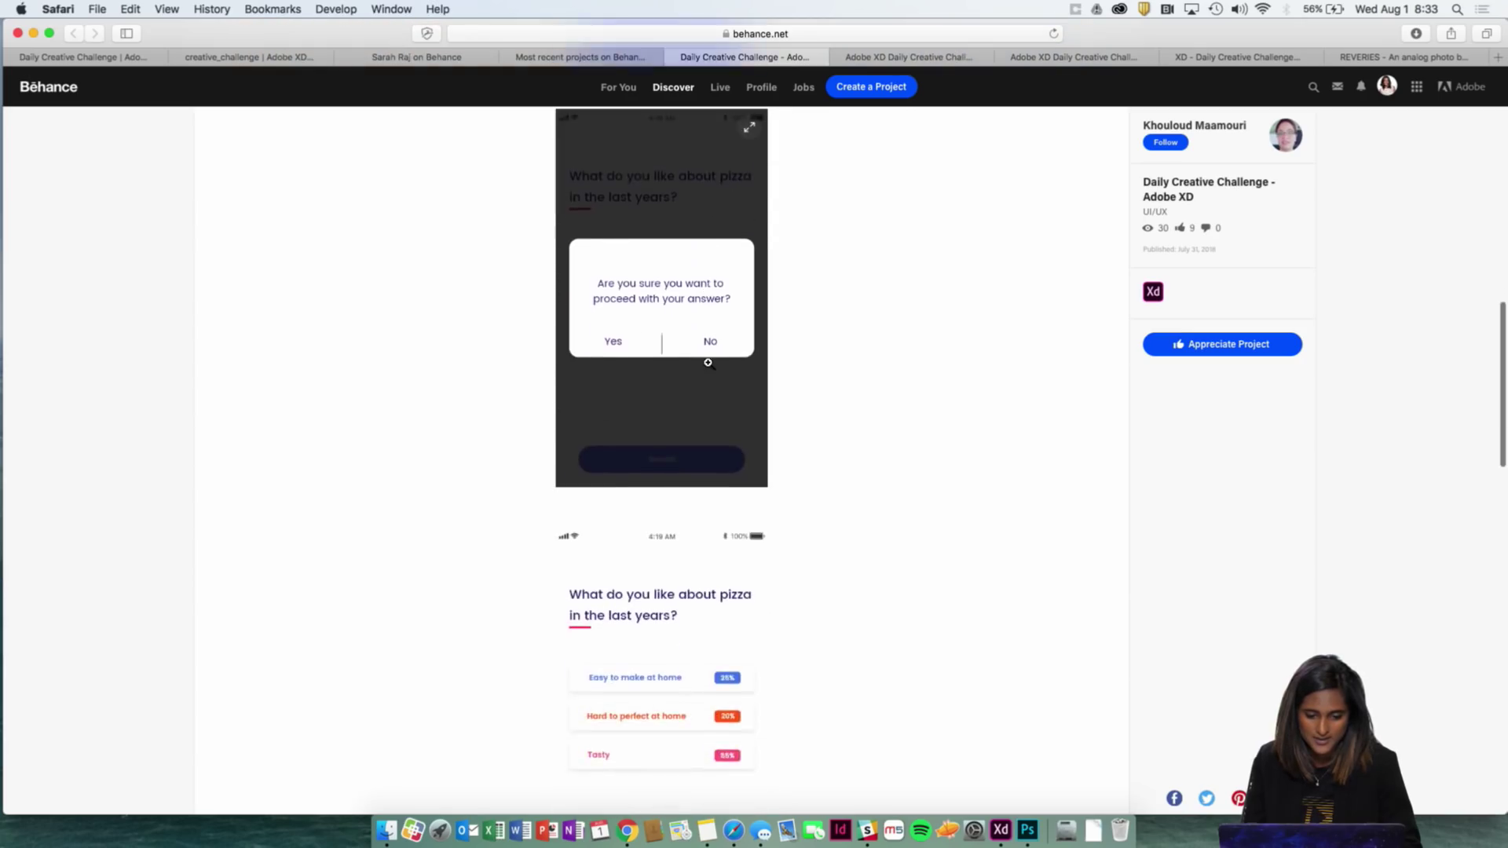
pyautogui.scroll(-11, 709, 368)
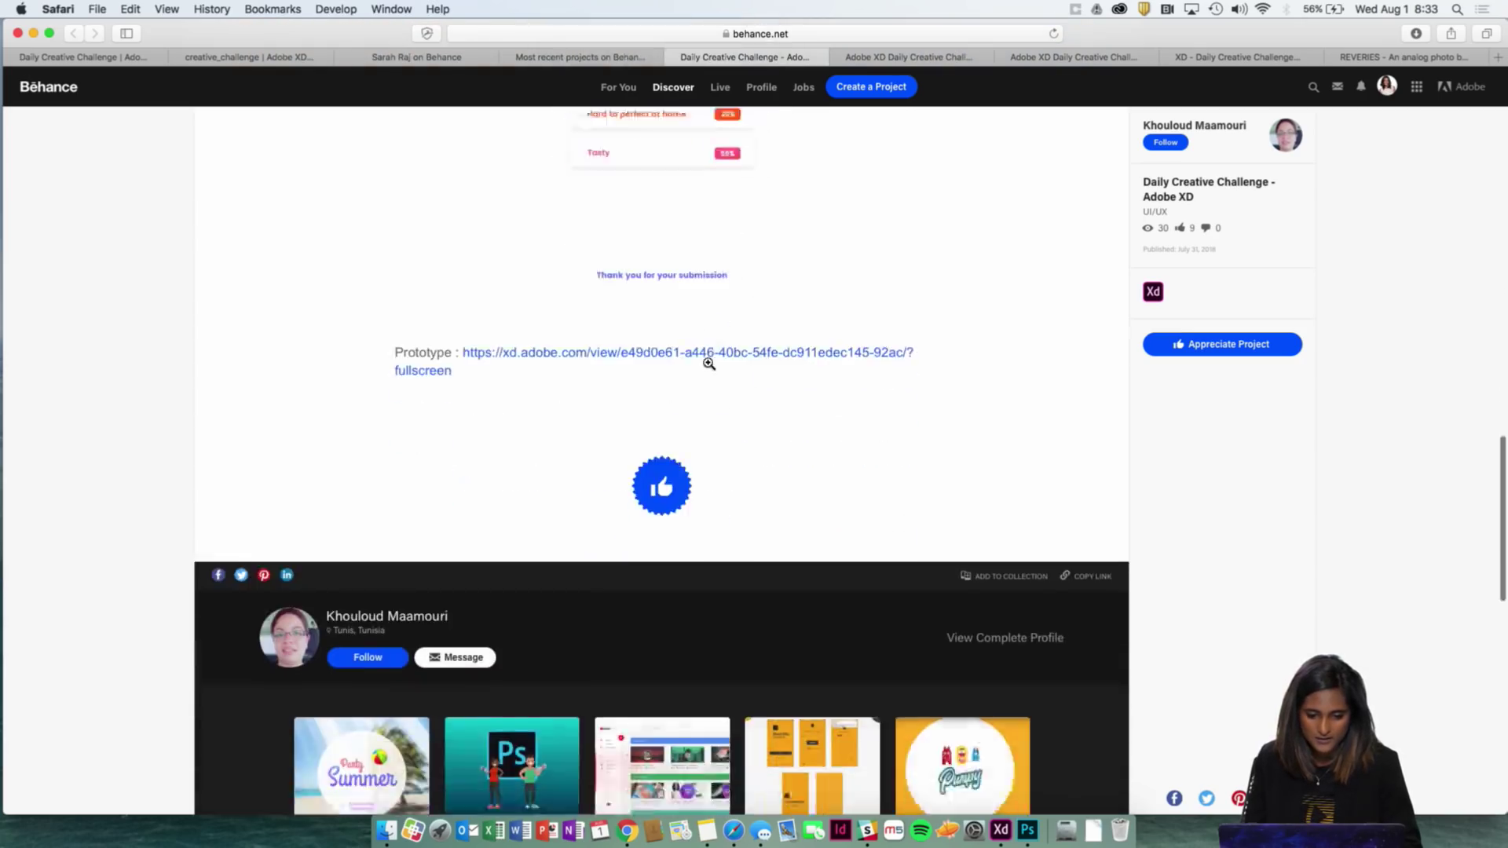
# Step: Post the comment "I like your colors in your project!" on the pizza poll project
pyautogui.click(627, 595)
pyautogui.write('I like ')
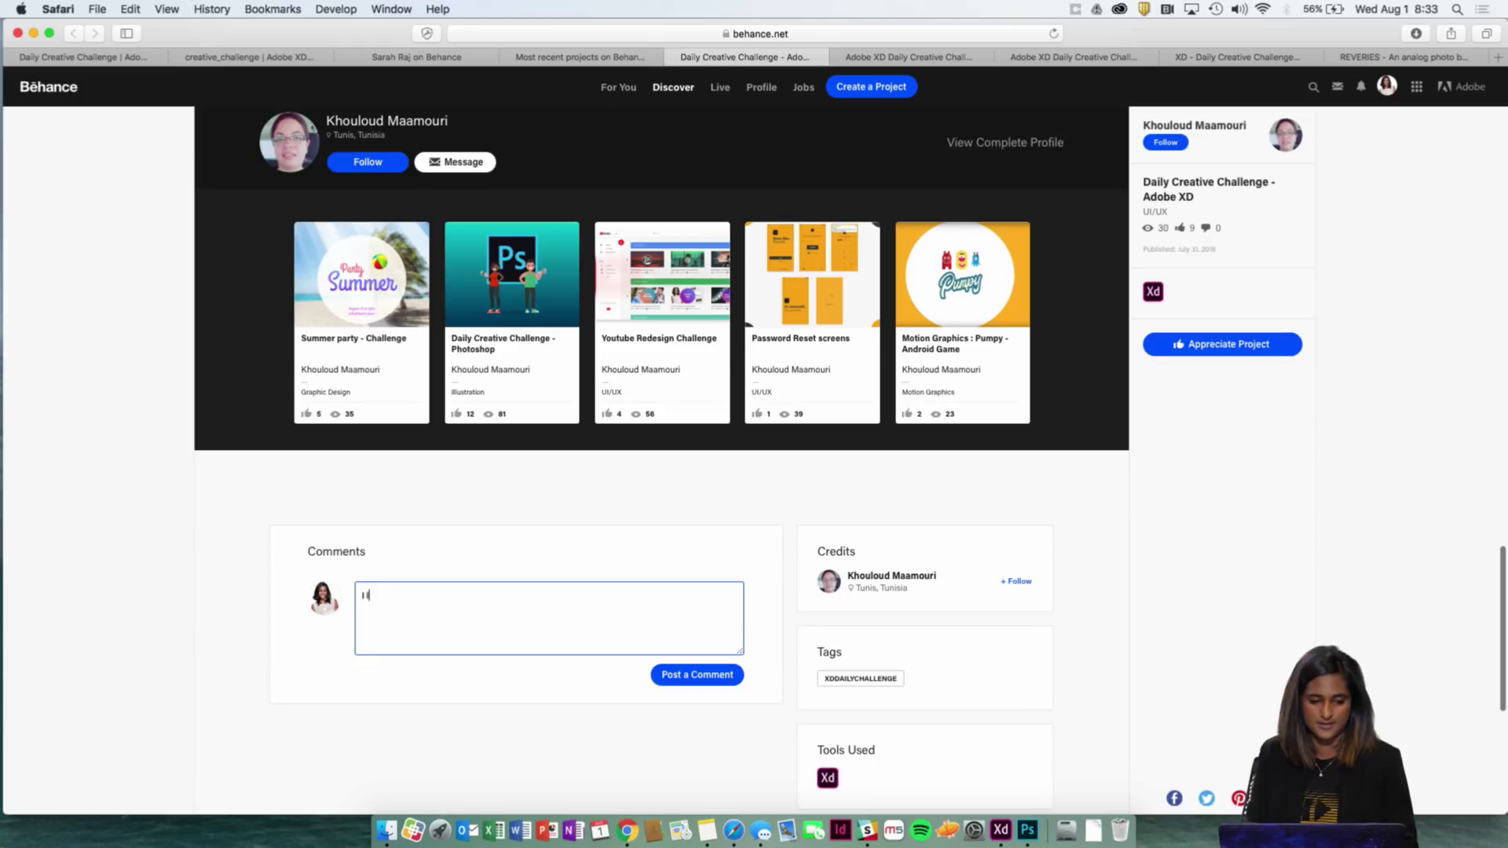
pyautogui.write('y')
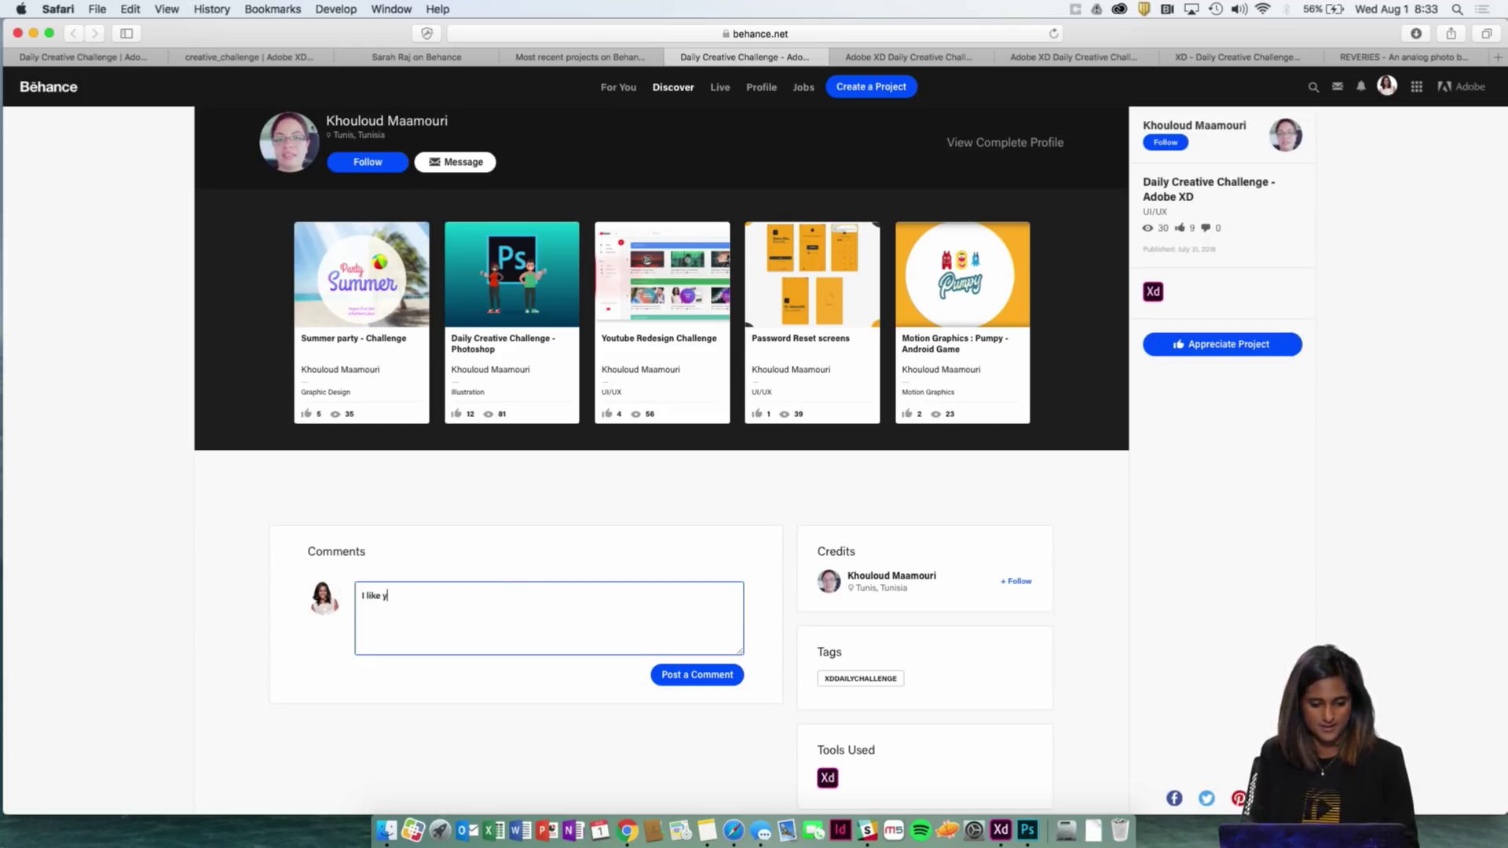
pyautogui.write('our color s ')
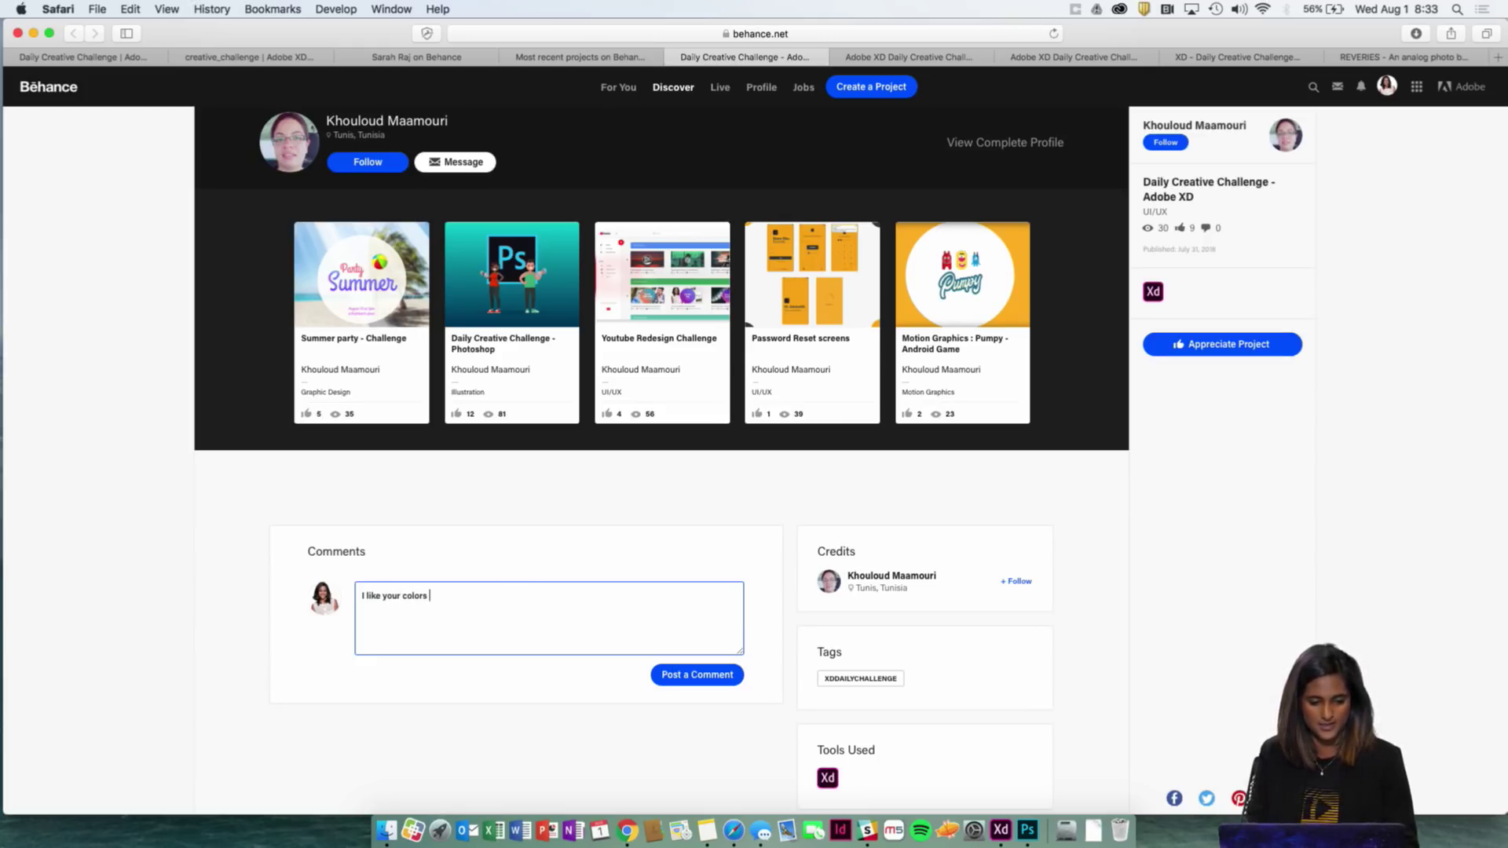
pyautogui.write('in your projec')
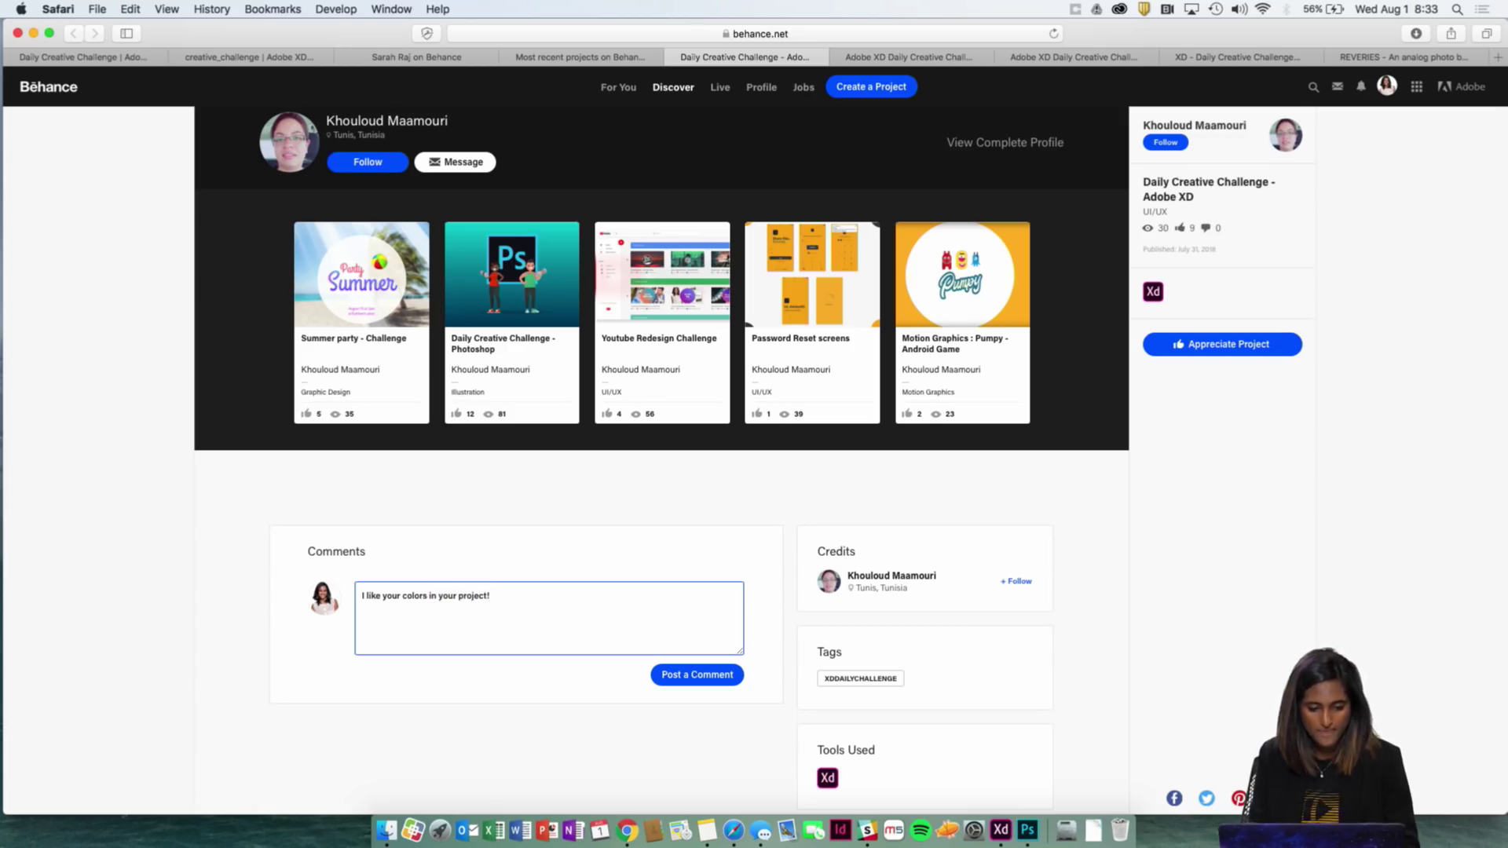
pyautogui.write('t!')
pyautogui.click(724, 673)
pyautogui.scroll(10, 727, 673)
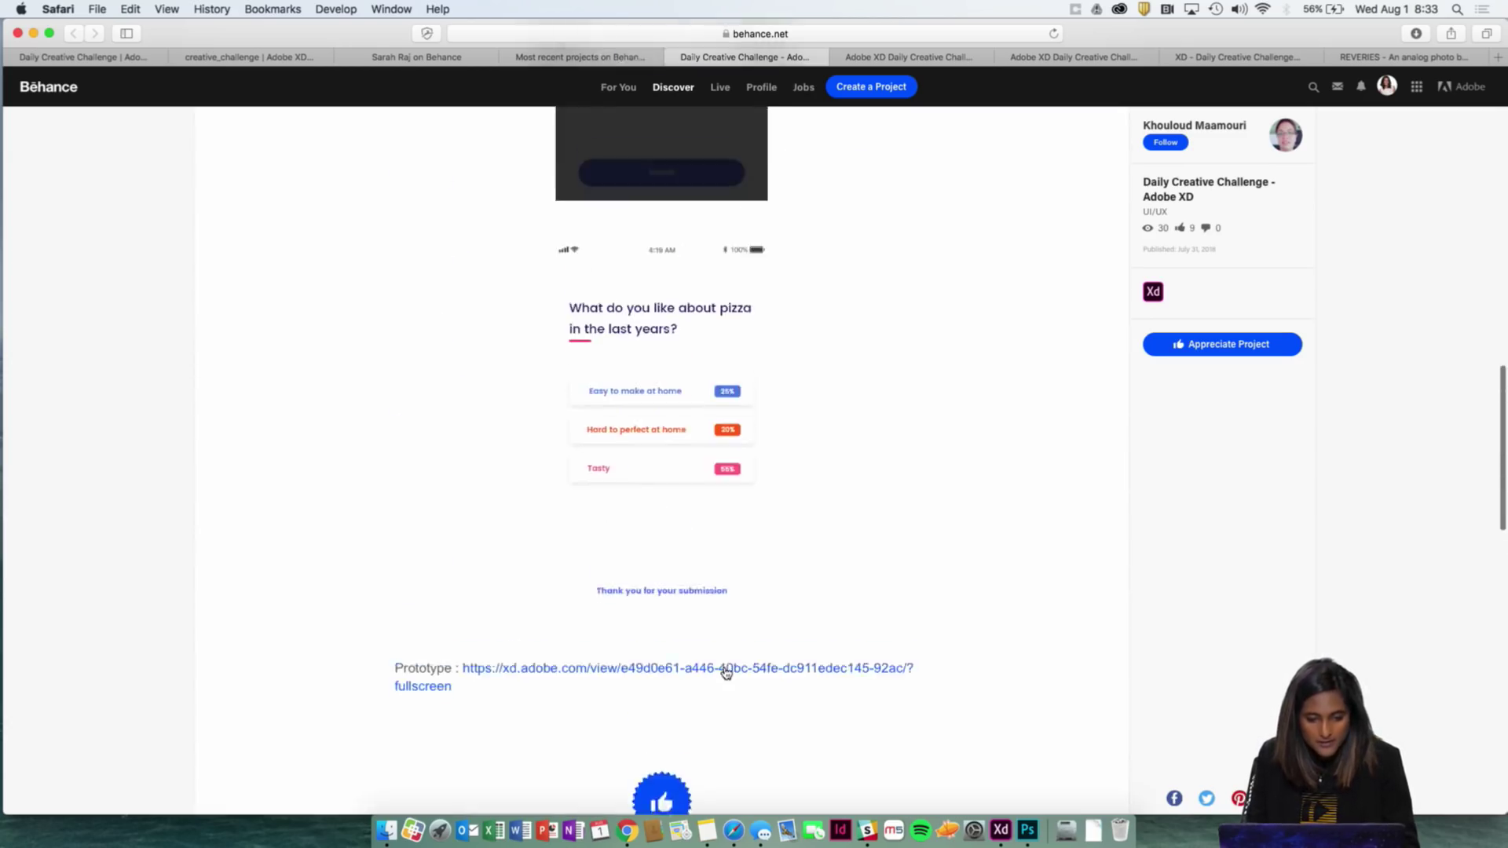
# Step: Examine the Day 1 poll app project with coloured answer buttons, including its result bars and description
pyautogui.click(907, 58)
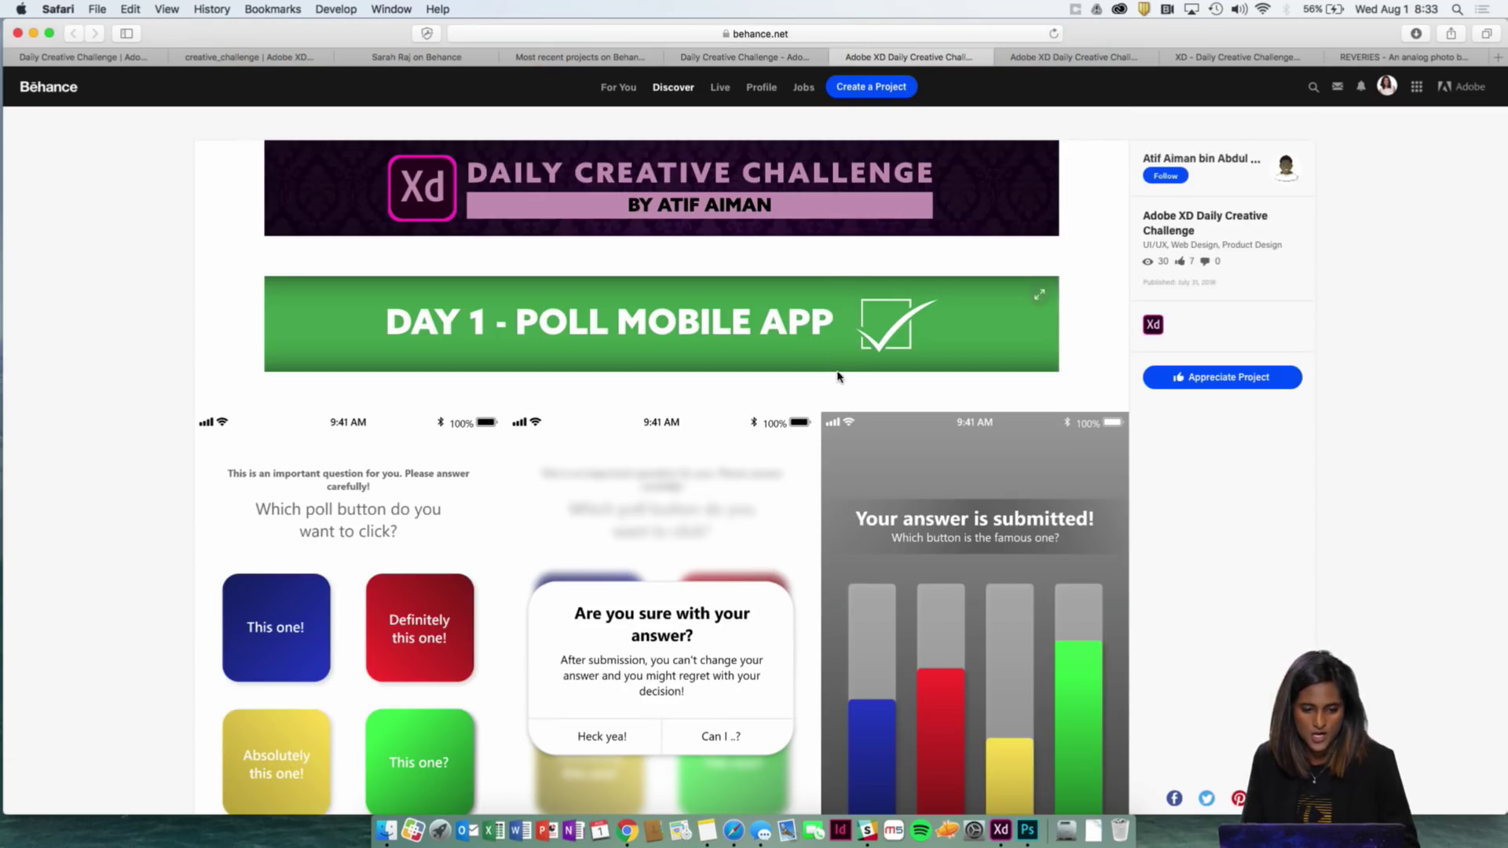
pyautogui.scroll(-2, 839, 365)
pyautogui.scroll(-2, 766, 493)
pyautogui.scroll(-1, 766, 493)
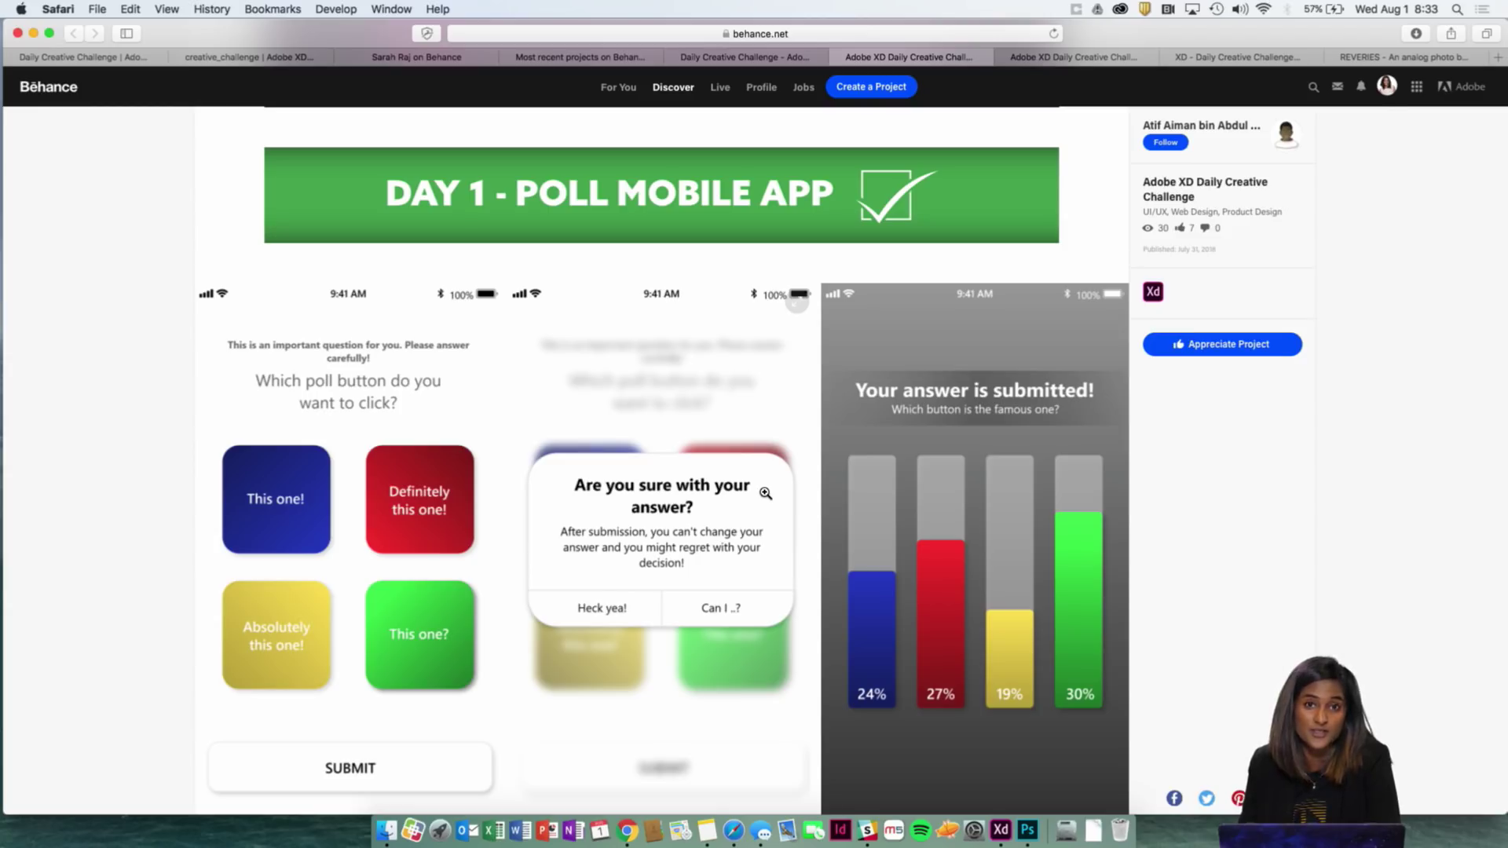
pyautogui.scroll(-2, 766, 494)
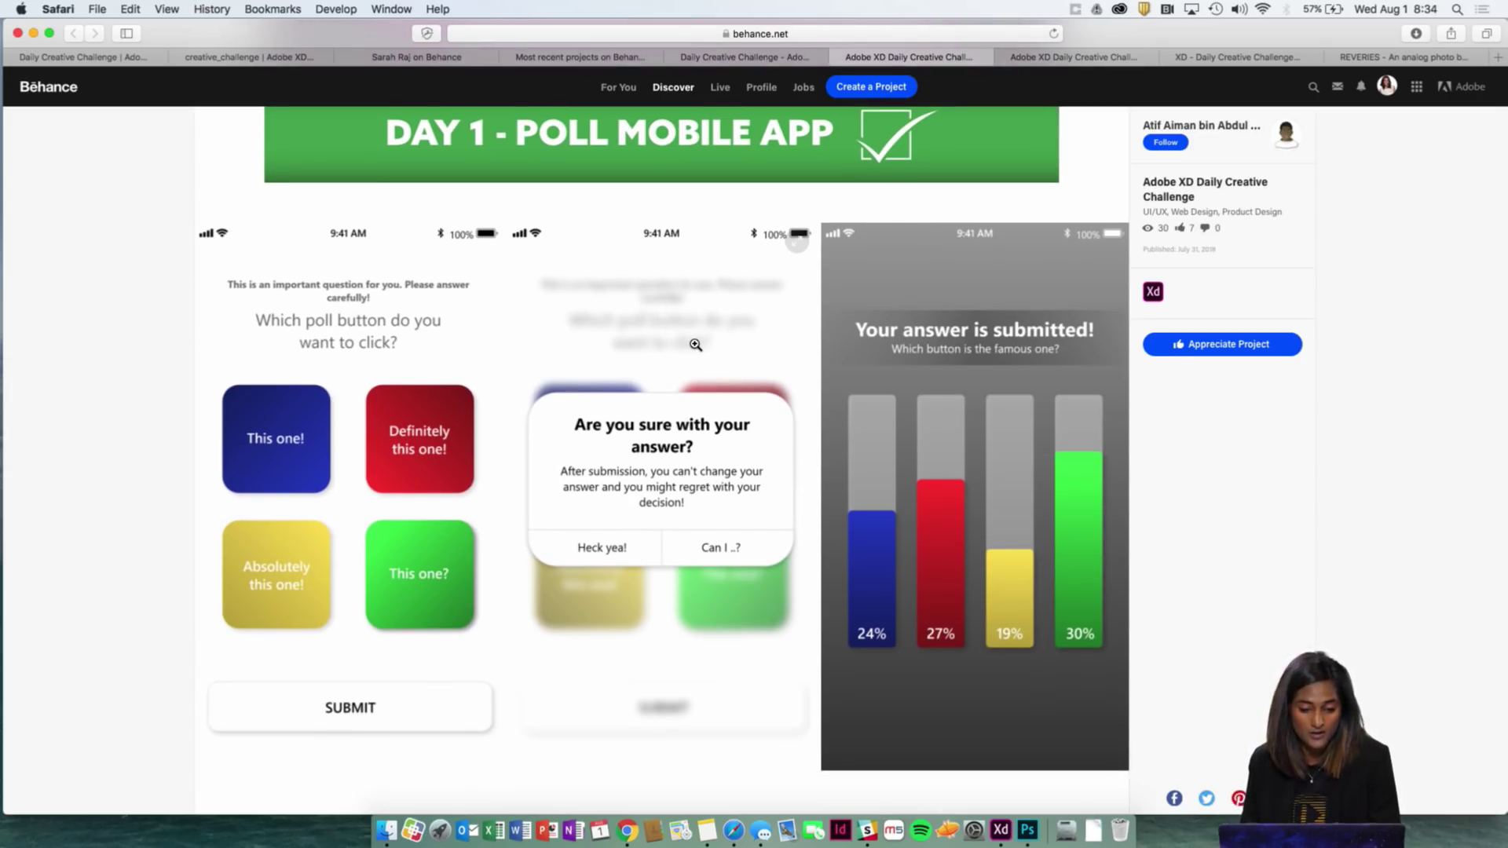
pyautogui.scroll(-4, 711, 357)
pyautogui.scroll(-6, 908, 488)
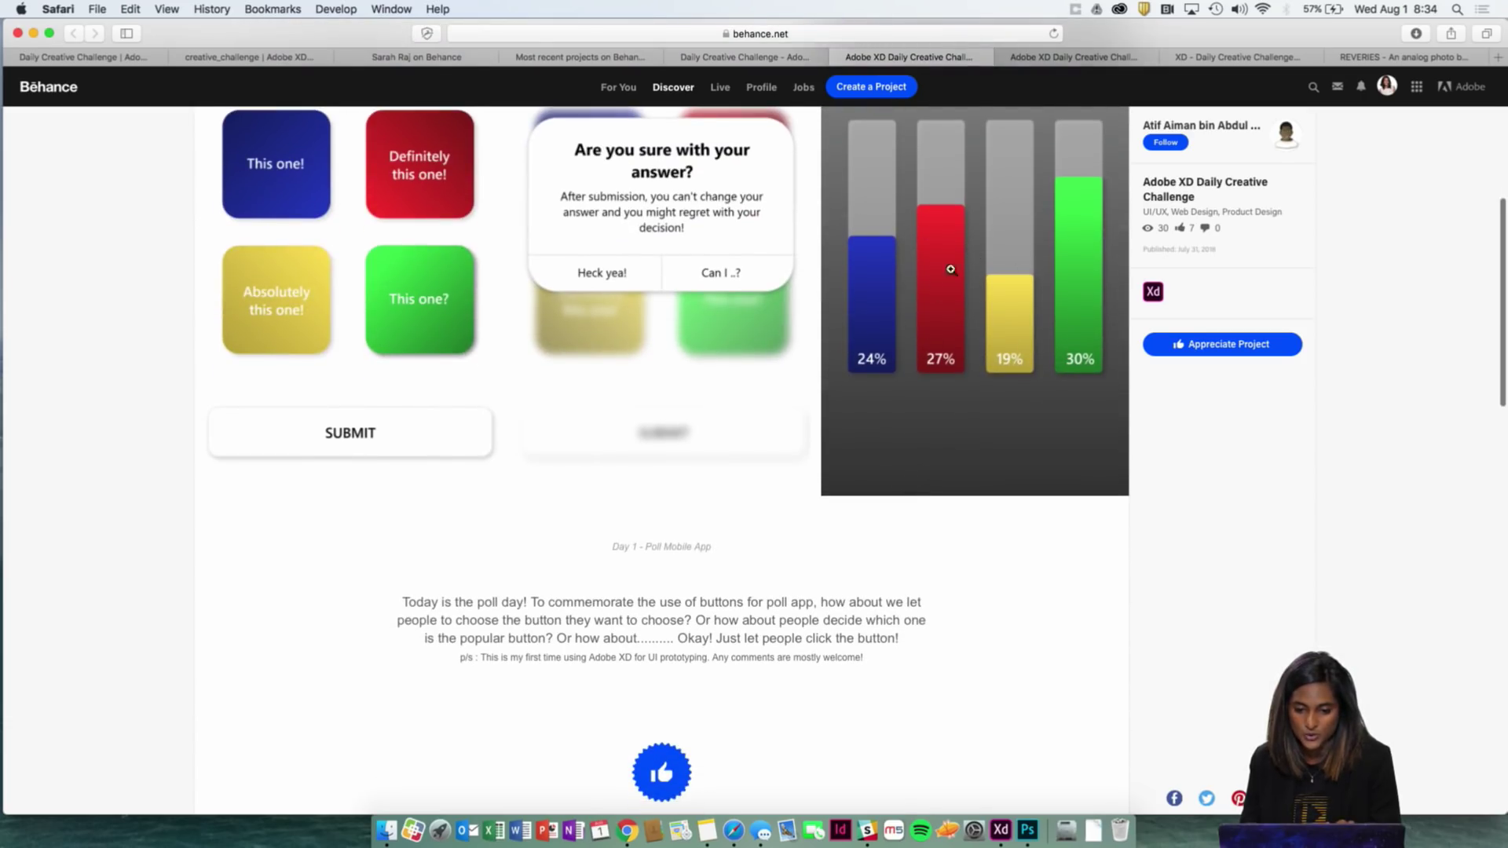
pyautogui.scroll(-3, 855, 486)
pyautogui.scroll(4, 855, 484)
pyautogui.scroll(-10, 855, 484)
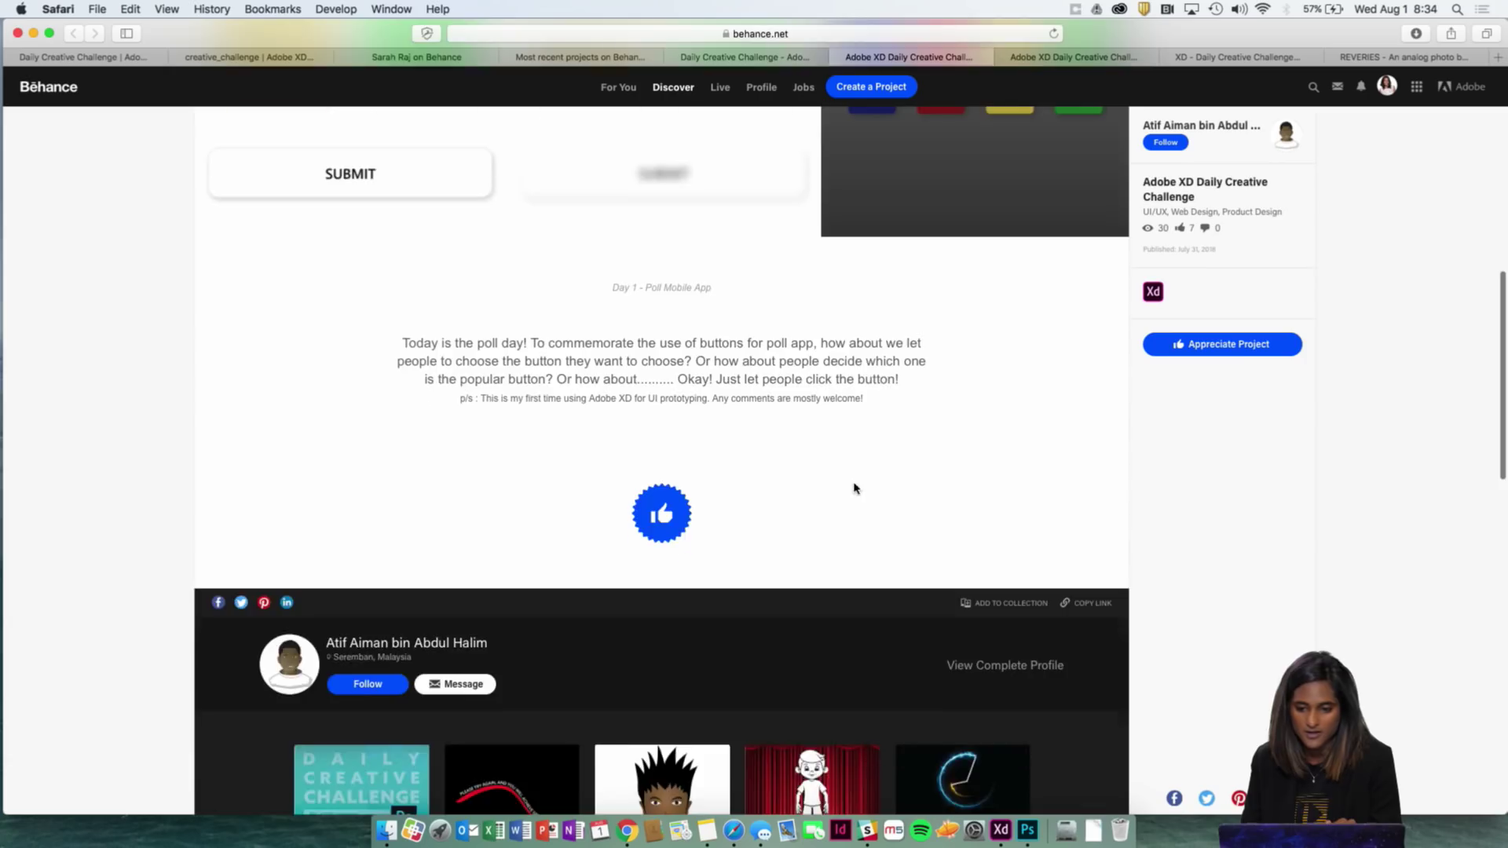
pyautogui.scroll(8, 852, 488)
# Step: Appreciate the poll project with the coloured answer buttons
pyautogui.click(1235, 344)
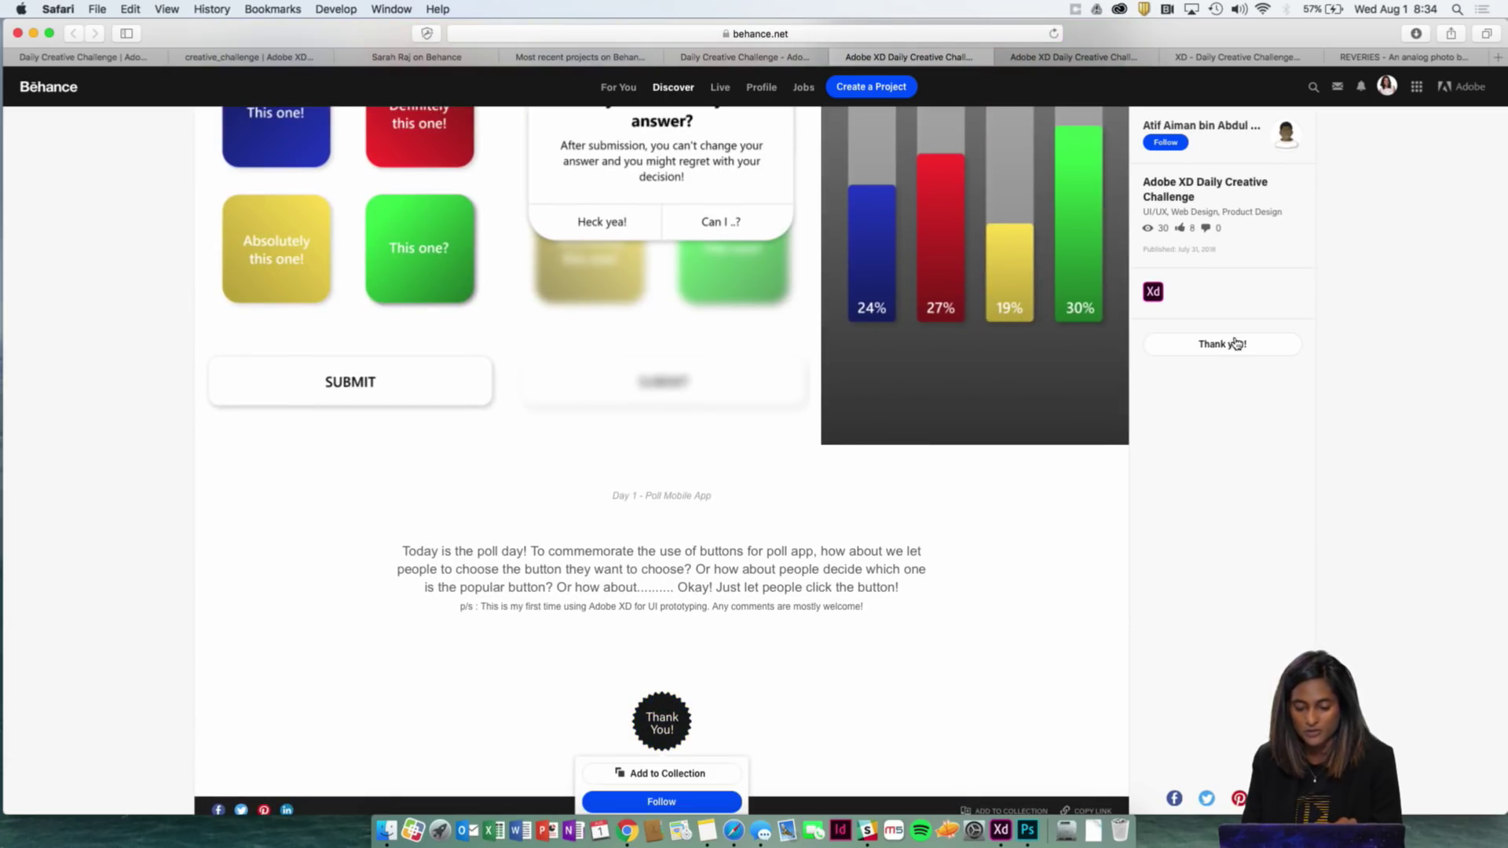
pyautogui.scroll(5, 1058, 539)
pyautogui.scroll(1, 1061, 541)
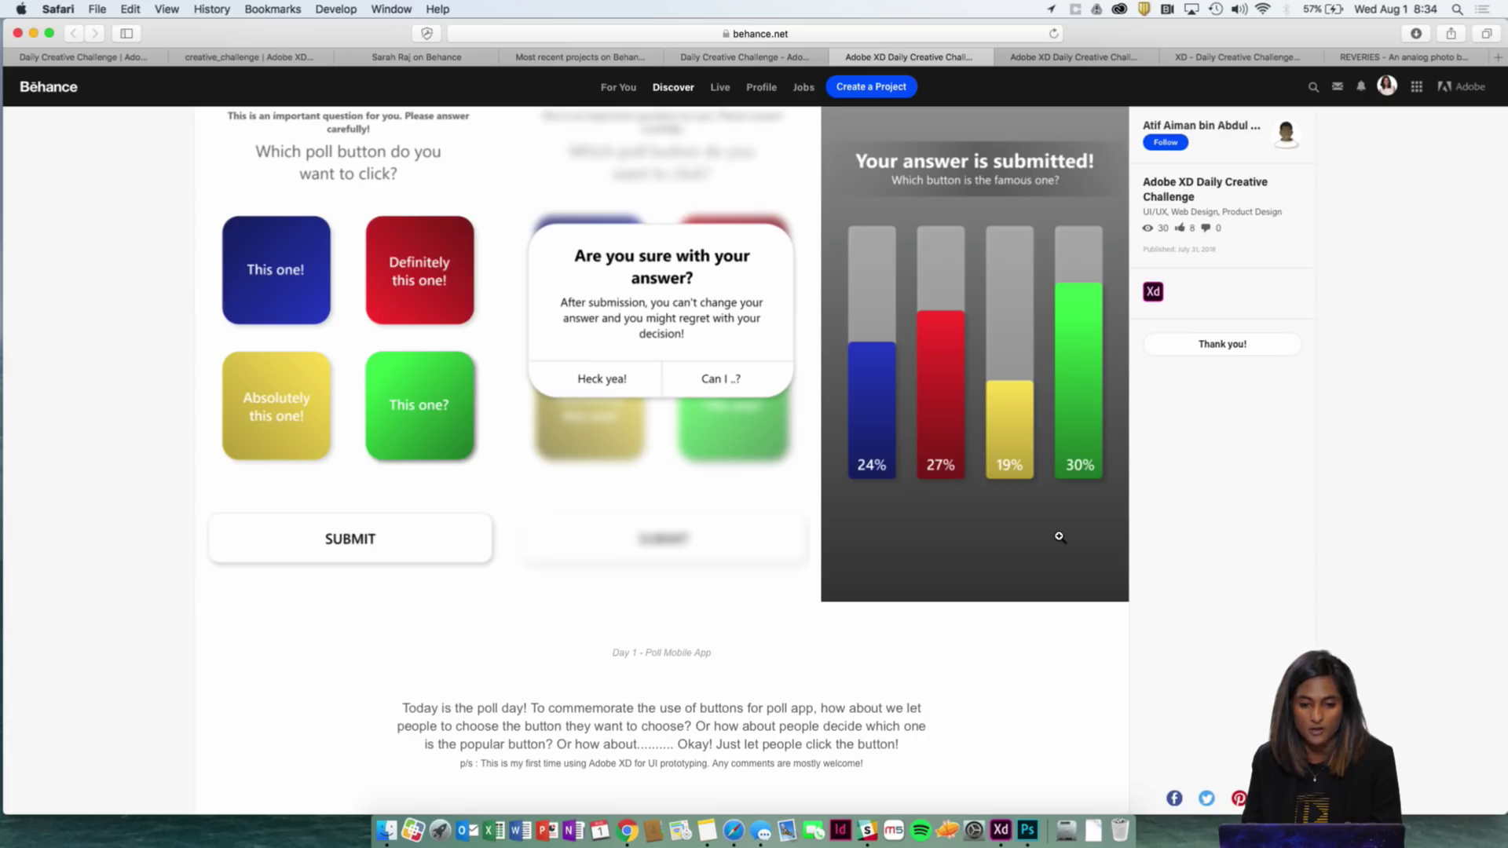
pyautogui.scroll(2, 1059, 536)
# Step: Examine the Challenge #1 Poll App for Mobile project about personal heroes, including an enlarged view of its artwork
pyautogui.click(1069, 58)
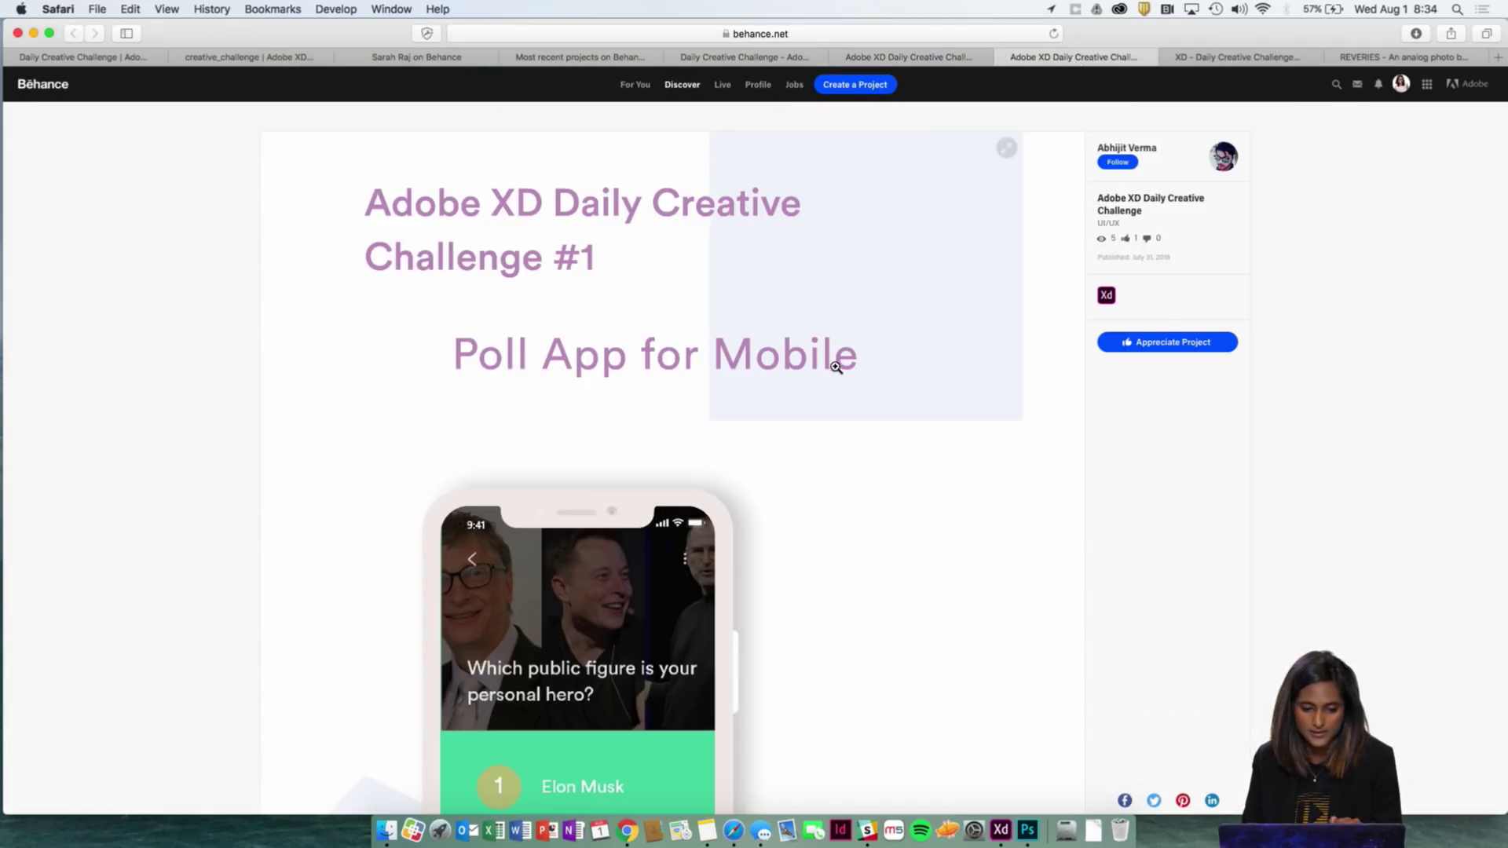
pyautogui.scroll(-15, 836, 366)
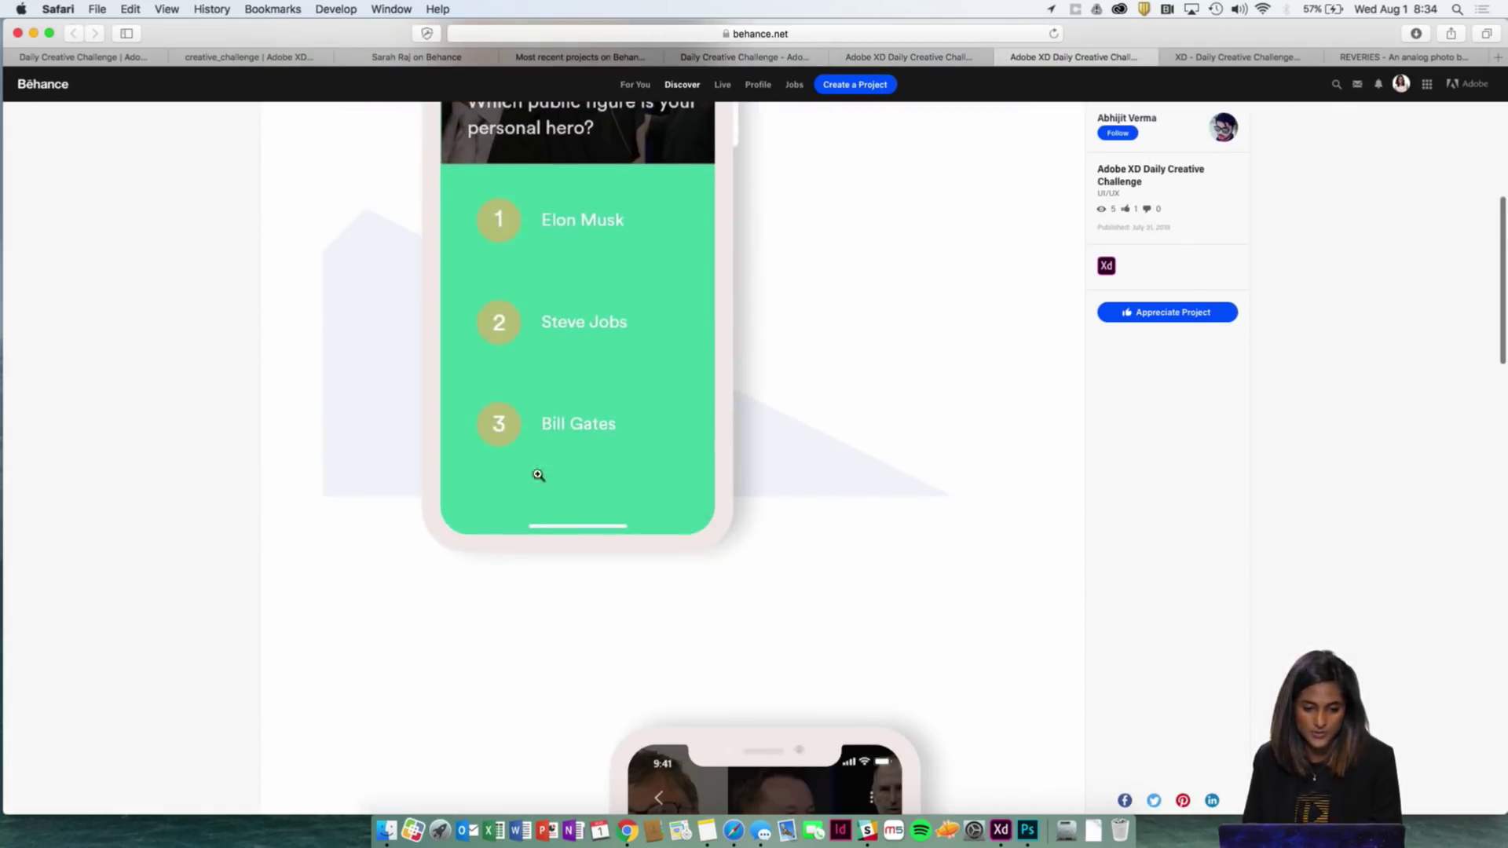
pyautogui.click(620, 320)
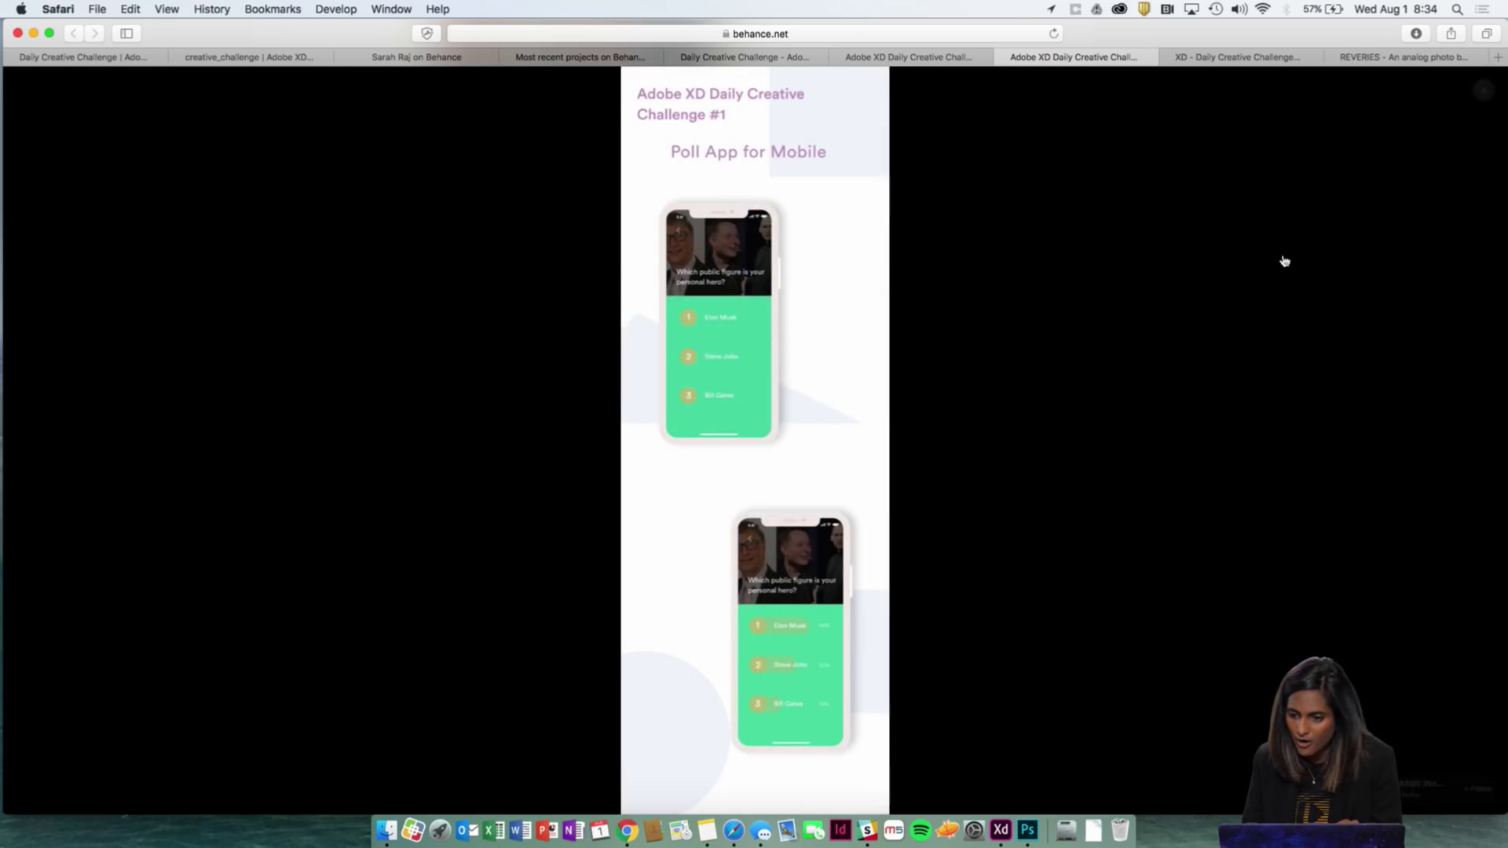
pyautogui.click(1321, 230)
pyautogui.scroll(15, 1236, 308)
pyautogui.scroll(-2, 892, 543)
pyautogui.scroll(-15, 891, 544)
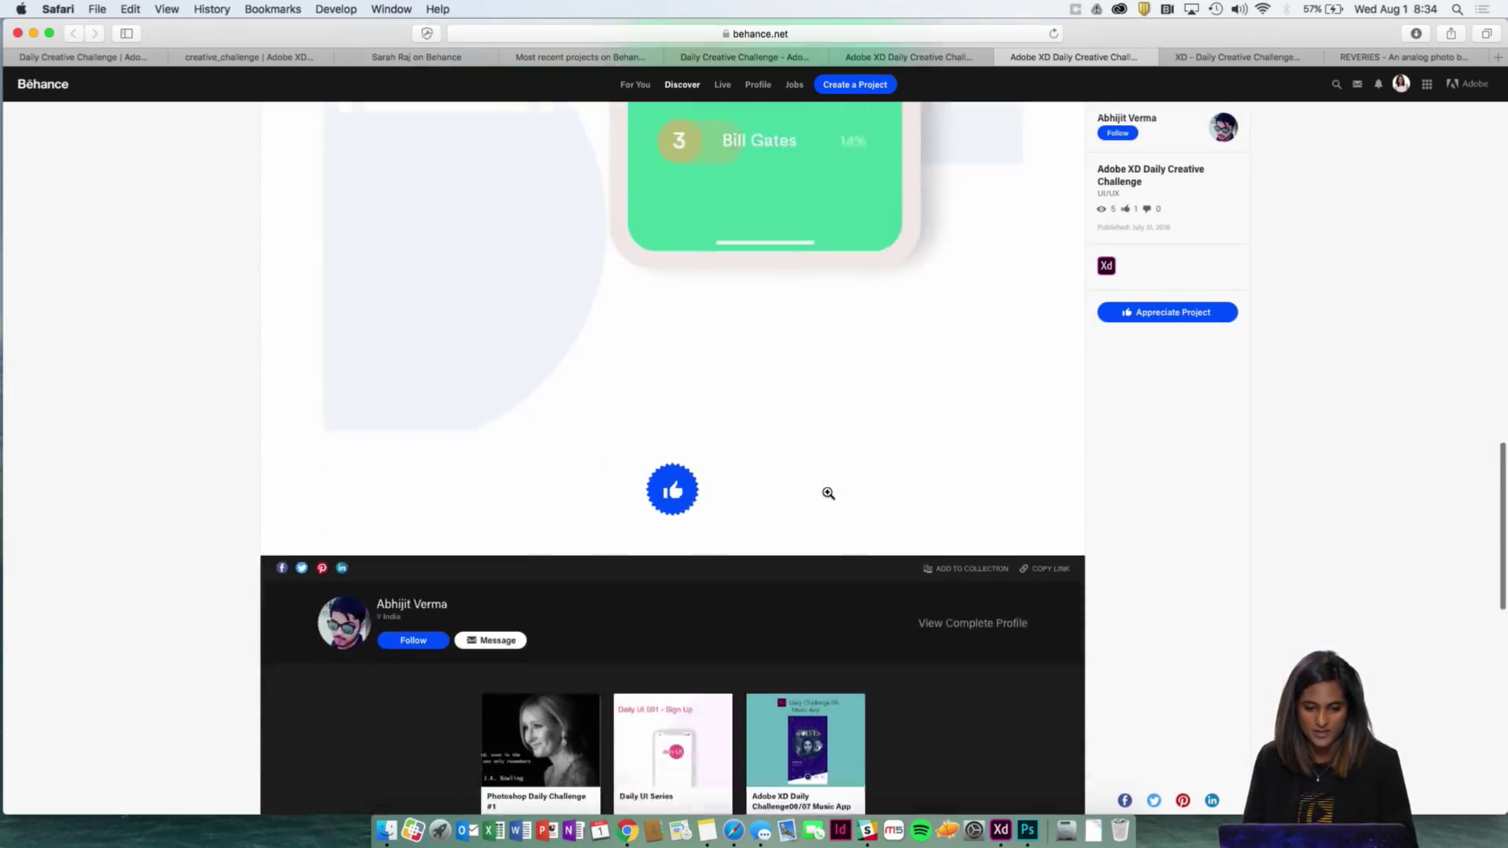
# Step: Post the comment "I like your work a lot!" on the Poll App for Mobile project
pyautogui.scroll(-8, 829, 494)
pyautogui.click(686, 469)
pyautogui.write('I like ')
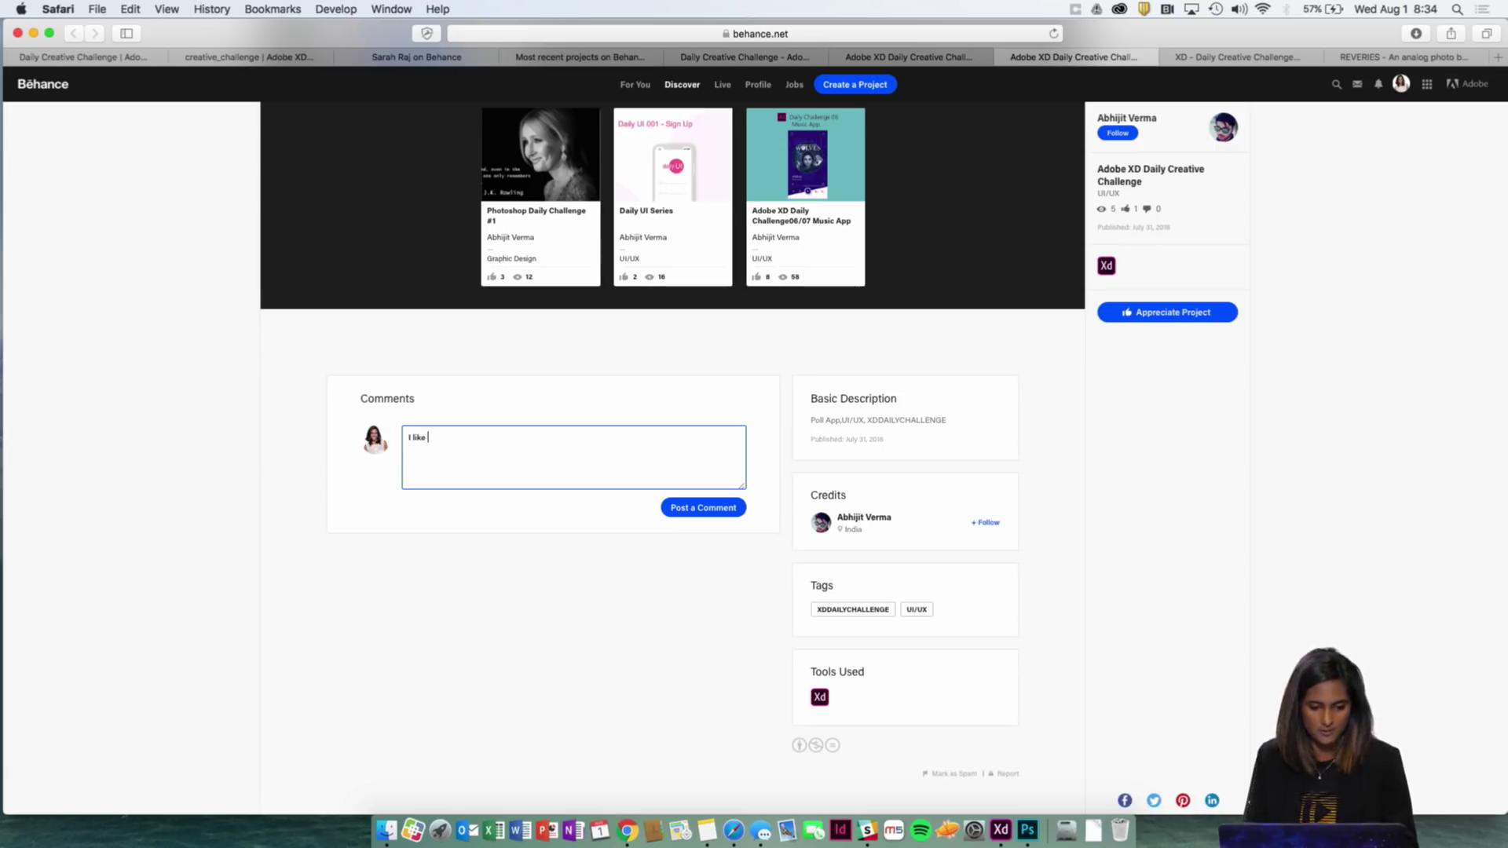
pyautogui.write('your')
pyautogui.write('work a lo')
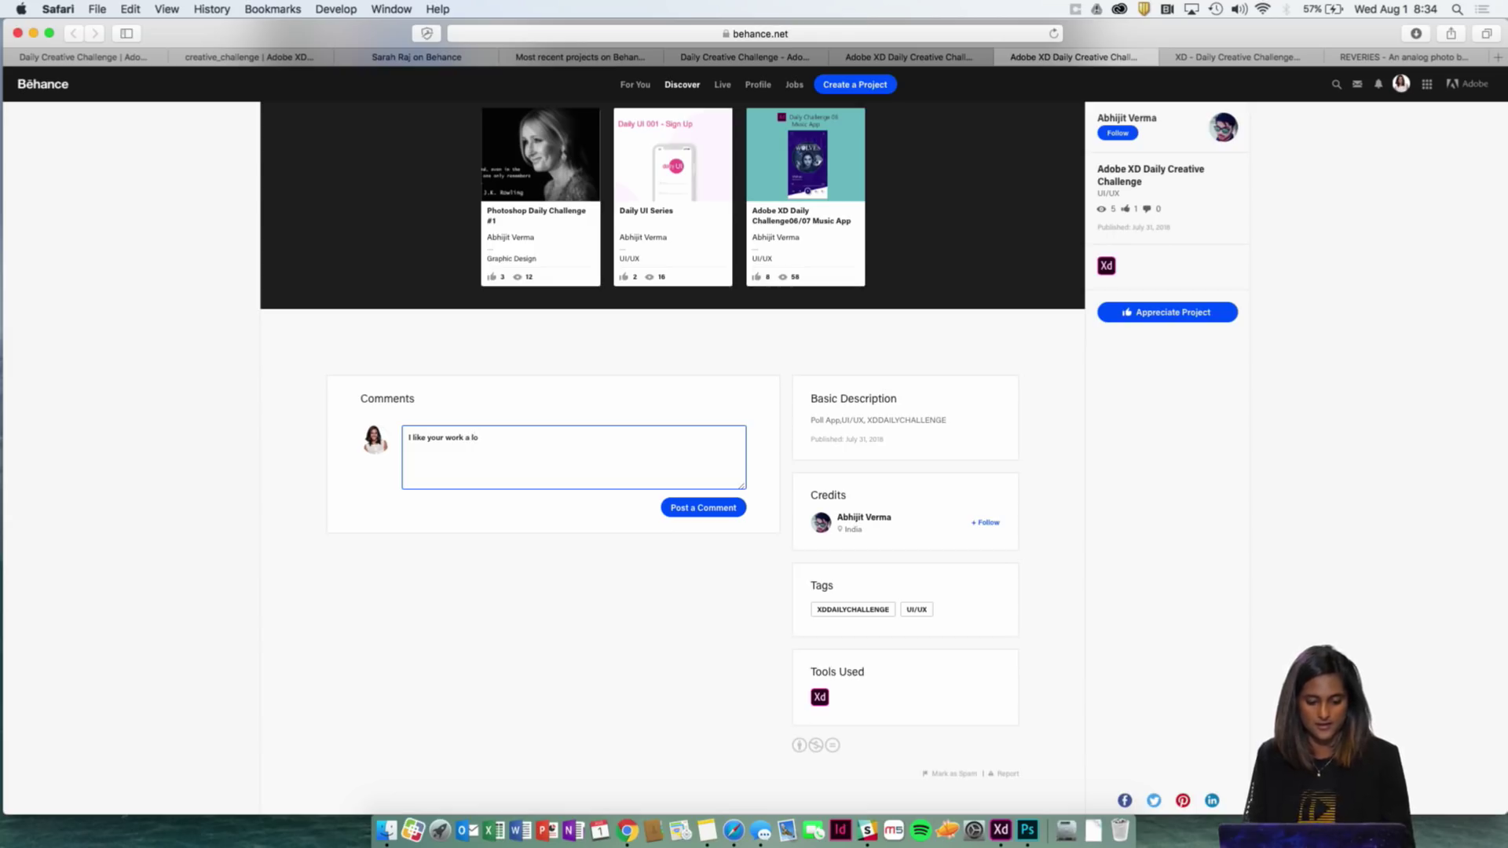
pyautogui.write('t!')
pyautogui.click(718, 507)
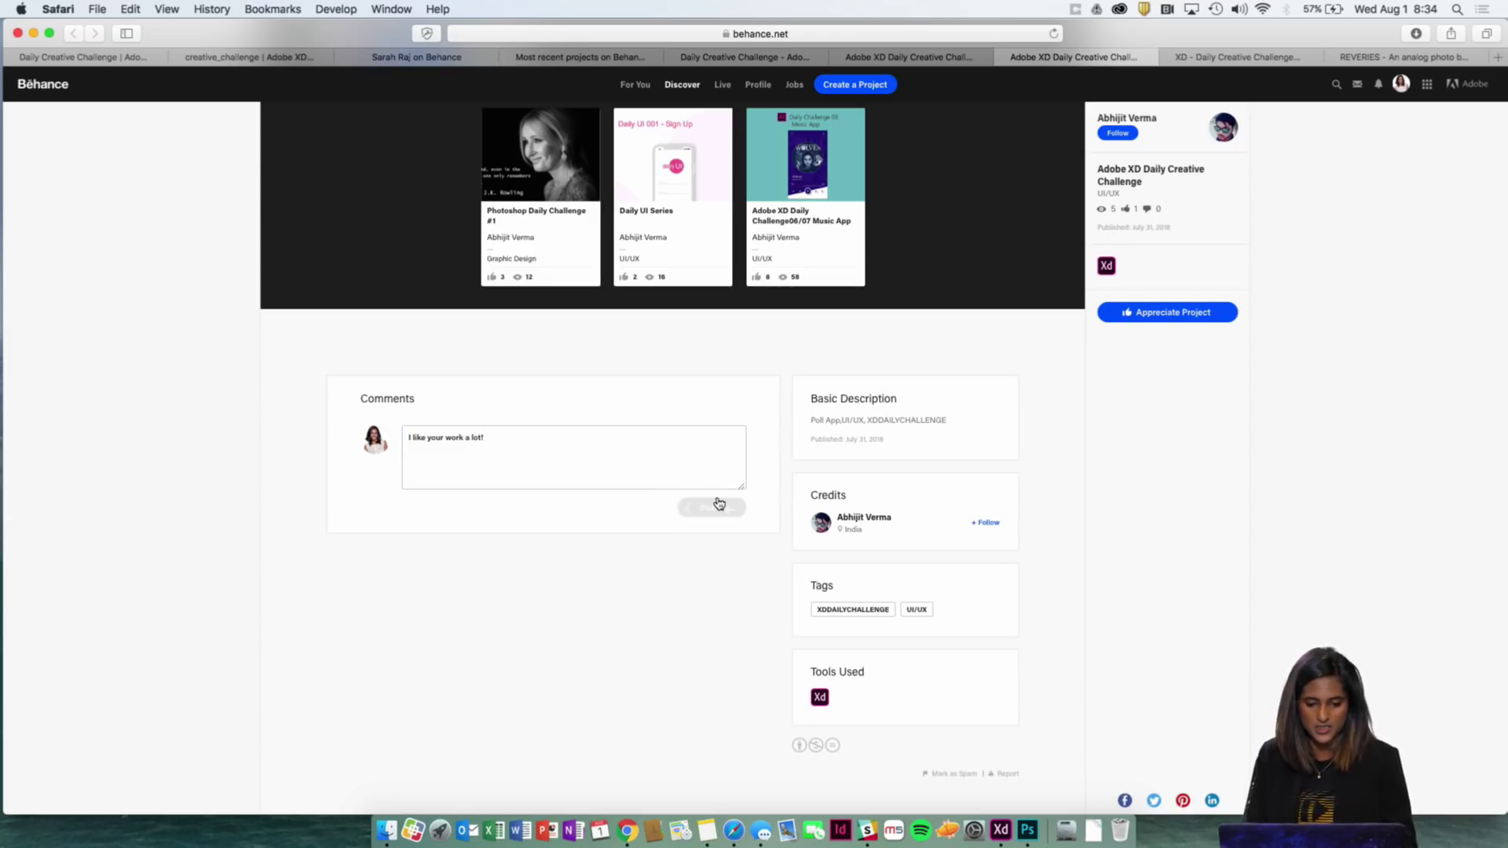
pyautogui.scroll(20, 718, 507)
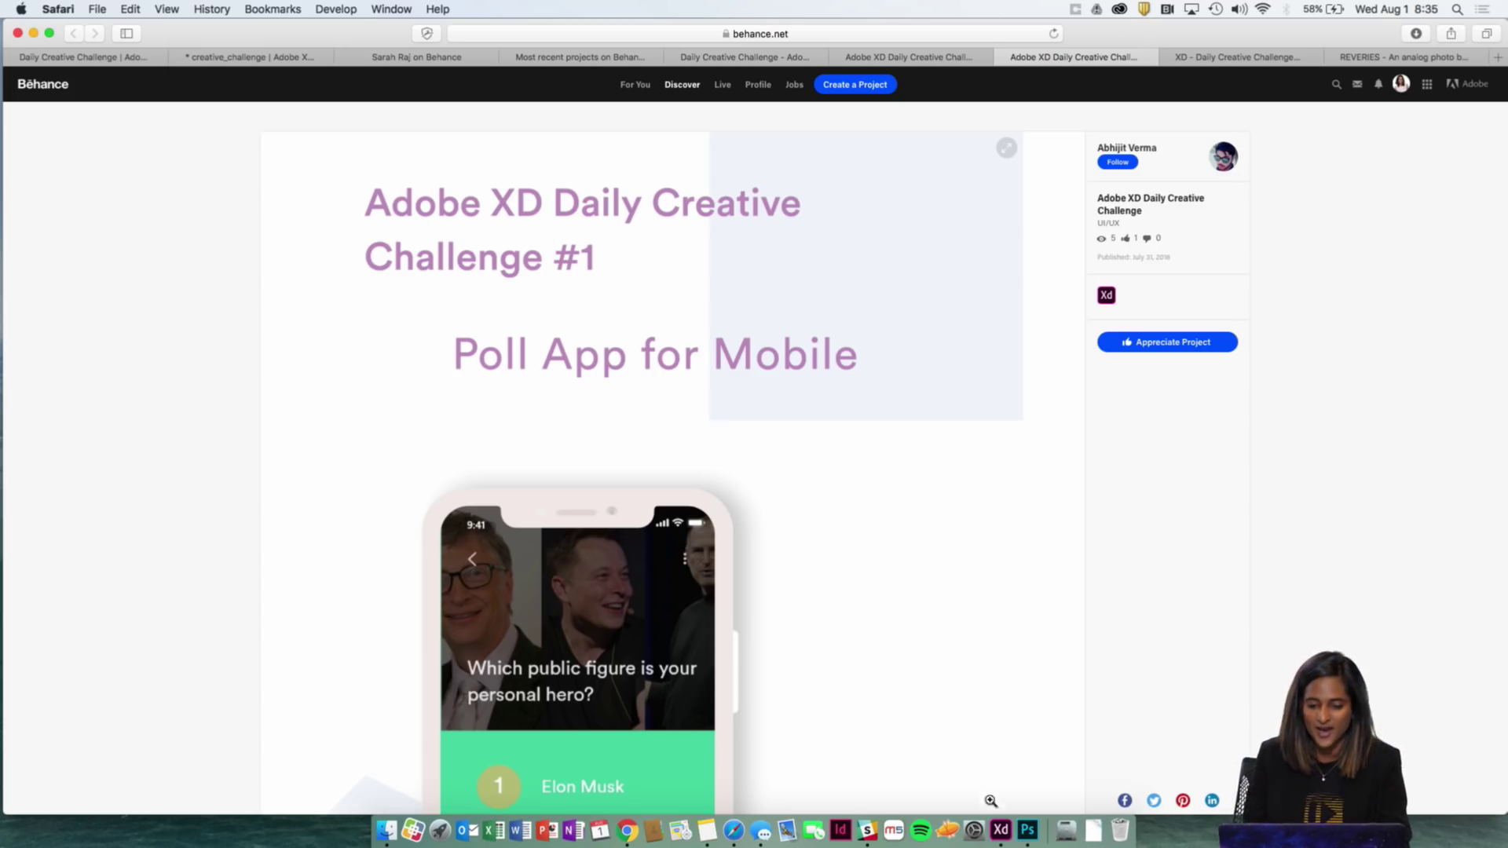
# Step: Switch to the desktop and open crowdfunding.psd in Photoshop
pyautogui.hotkey('ctrl', 'Right')
pyautogui.hotkey('ctrl', 'Right')
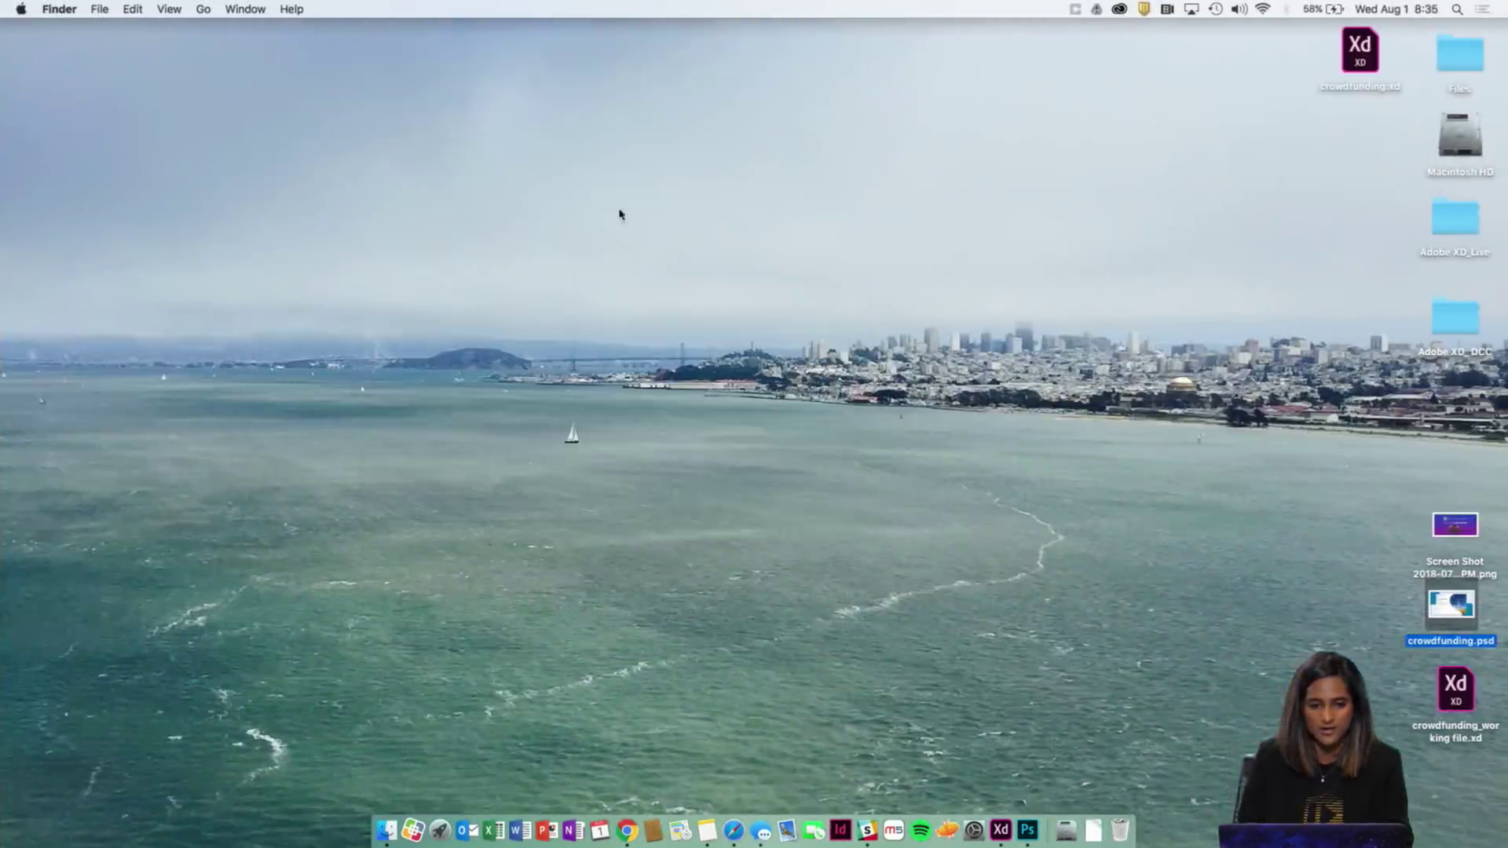
pyautogui.click(406, 58)
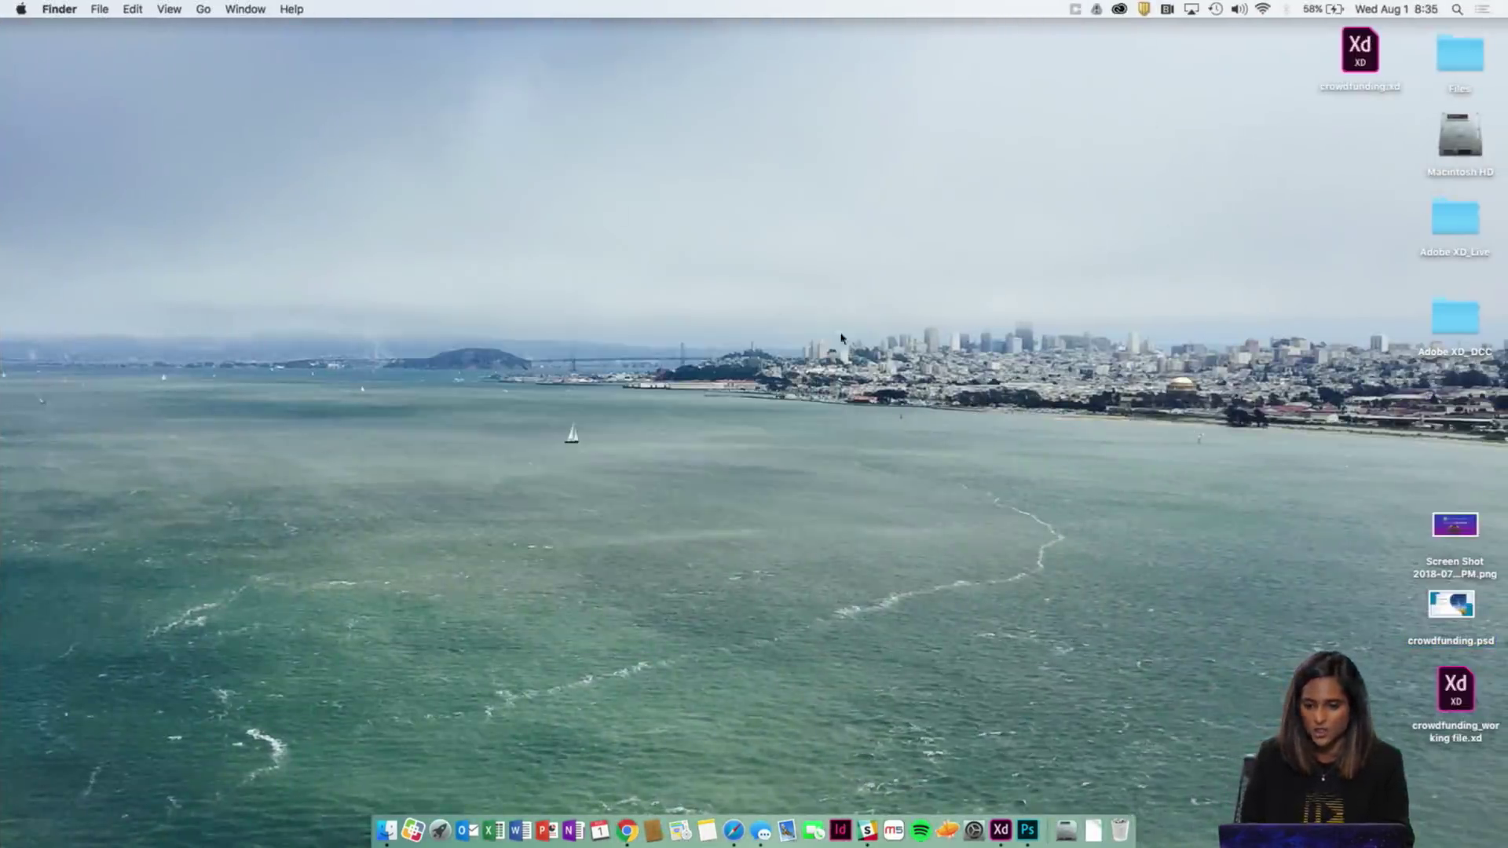
pyautogui.doubleClick(1454, 609)
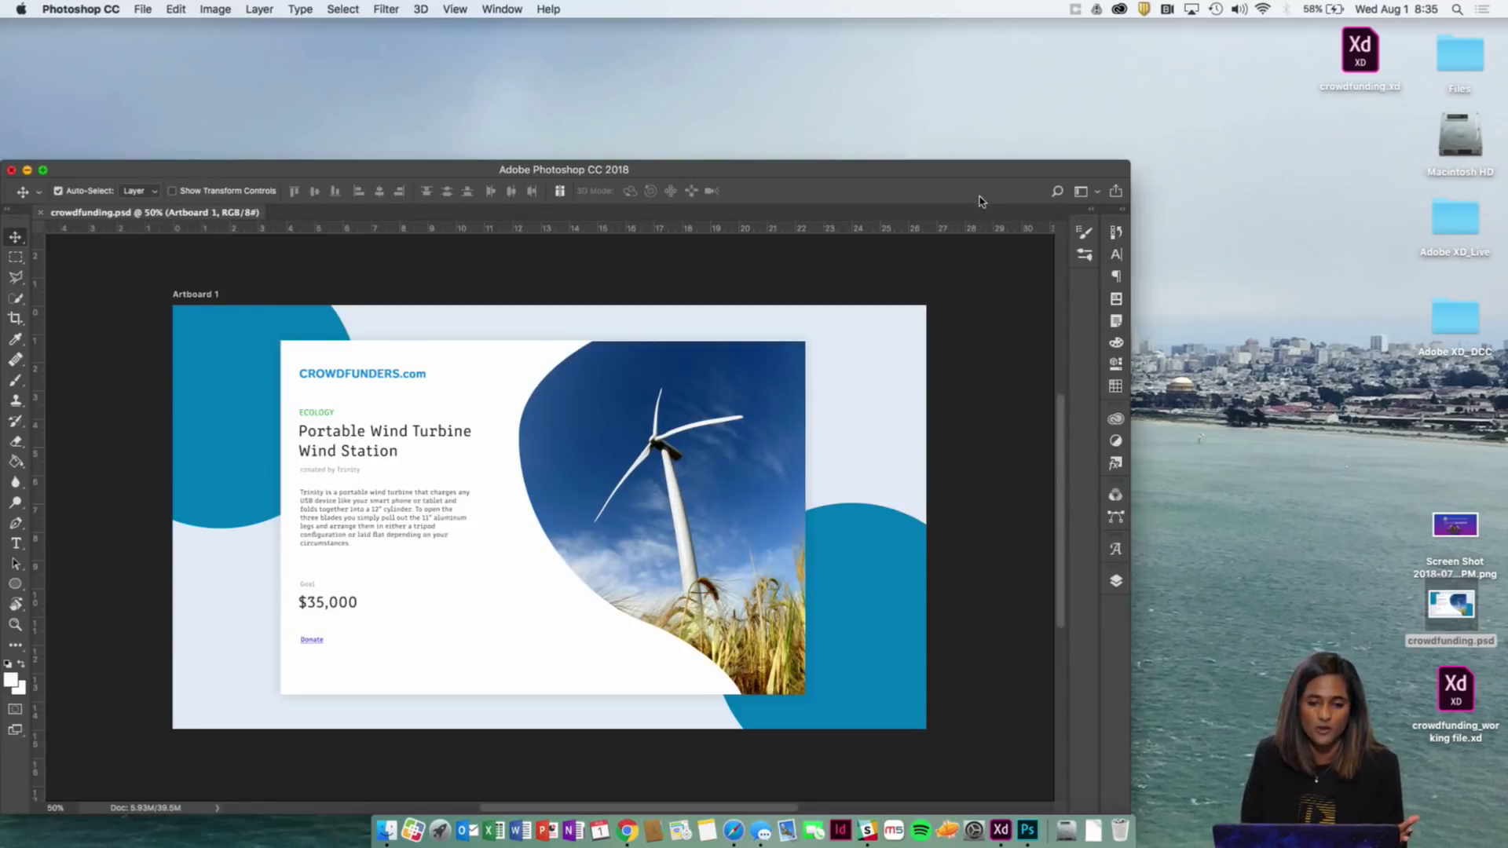
# Step: Close the Photoshop window and open crowdfunding.psd from the desktop in Adobe XD
pyautogui.moveTo(944, 171); pyautogui.dragTo(1111, 107)
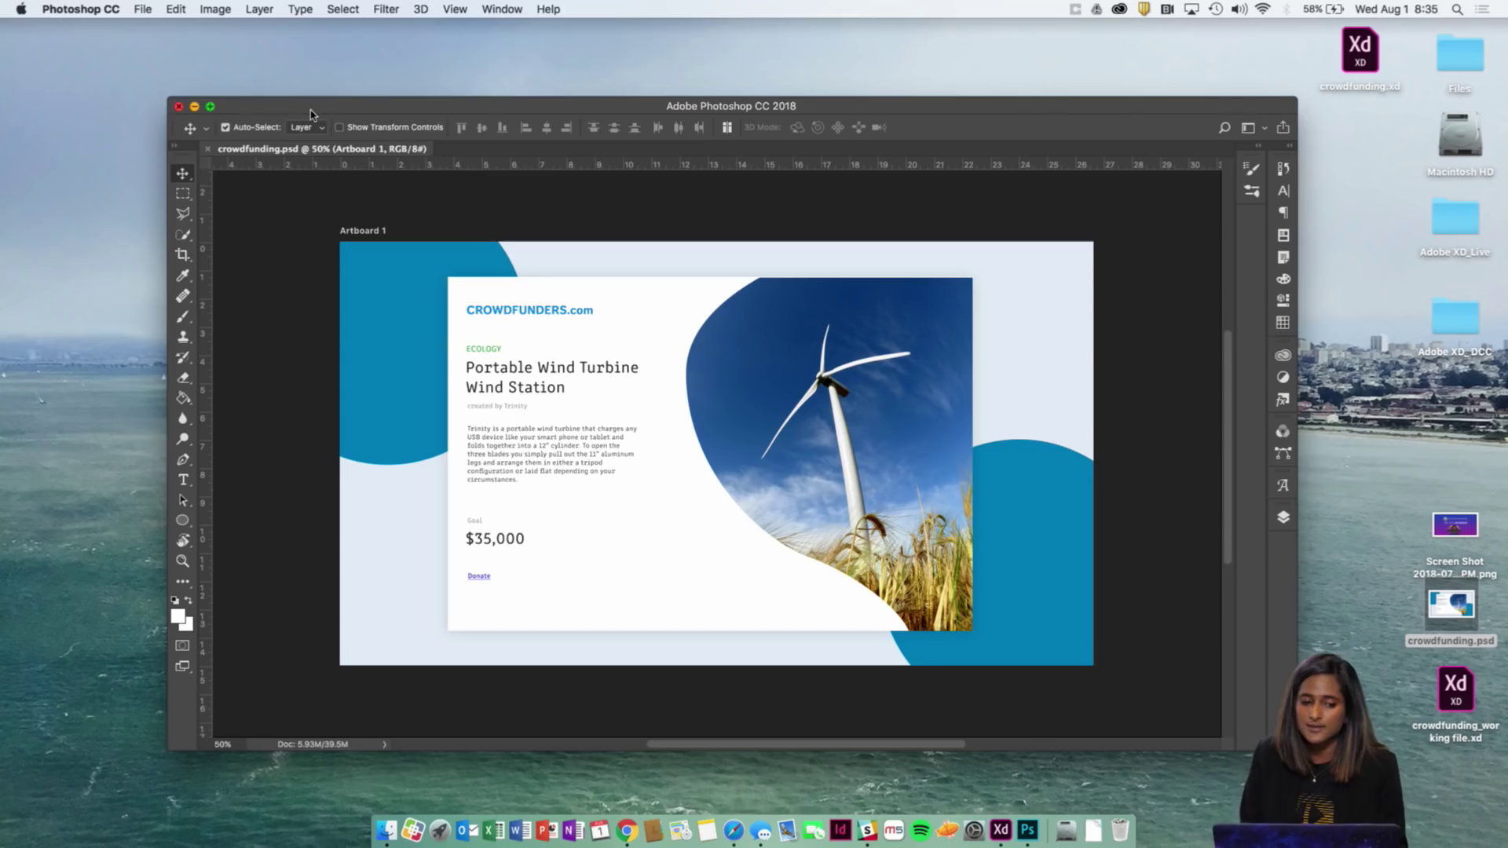
pyautogui.click(179, 106)
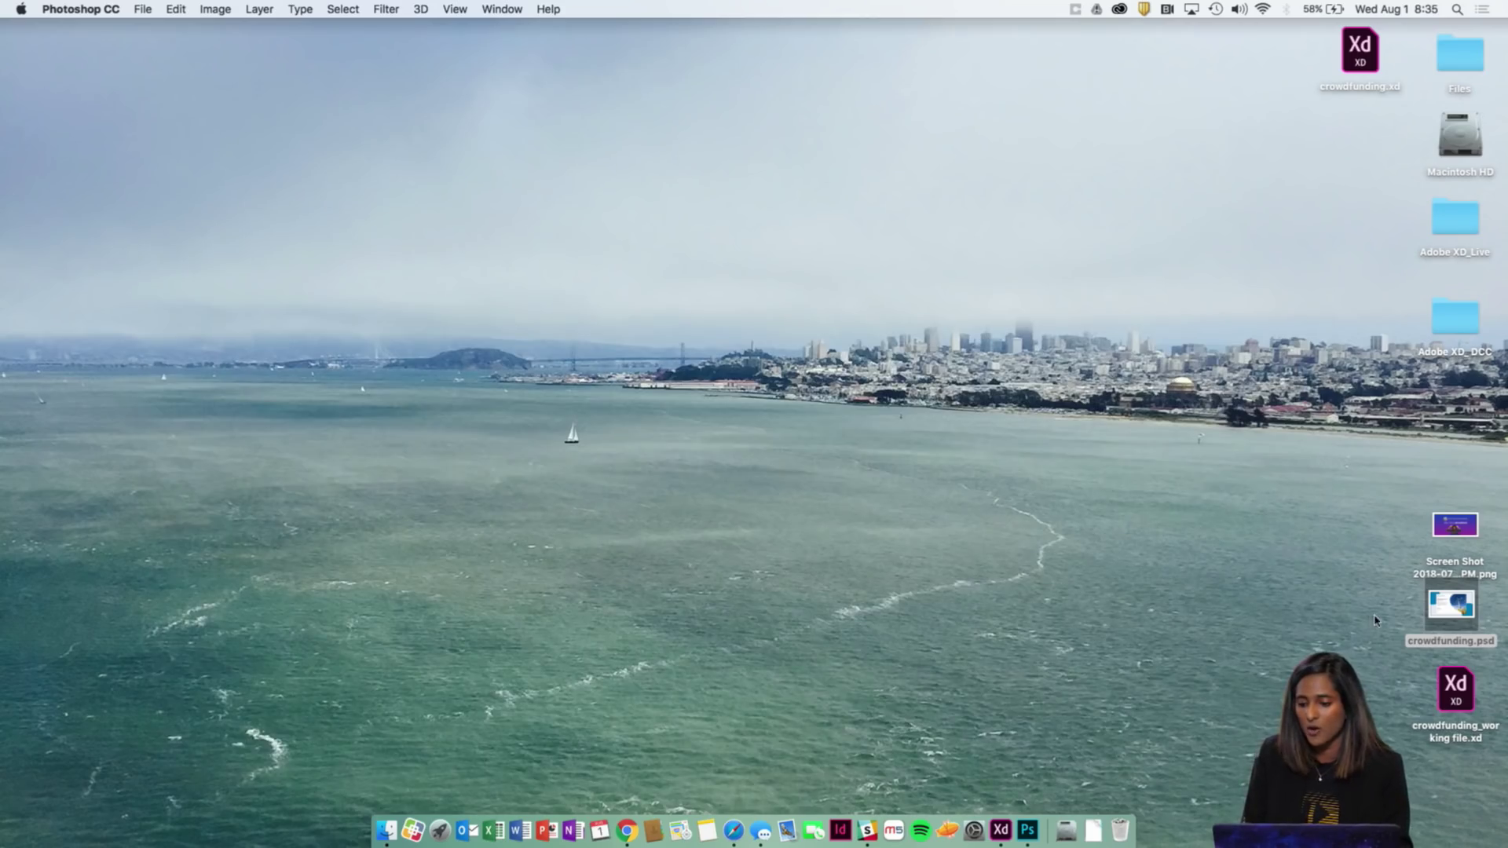
pyautogui.click(1437, 614)
pyautogui.rightClick(1437, 615)
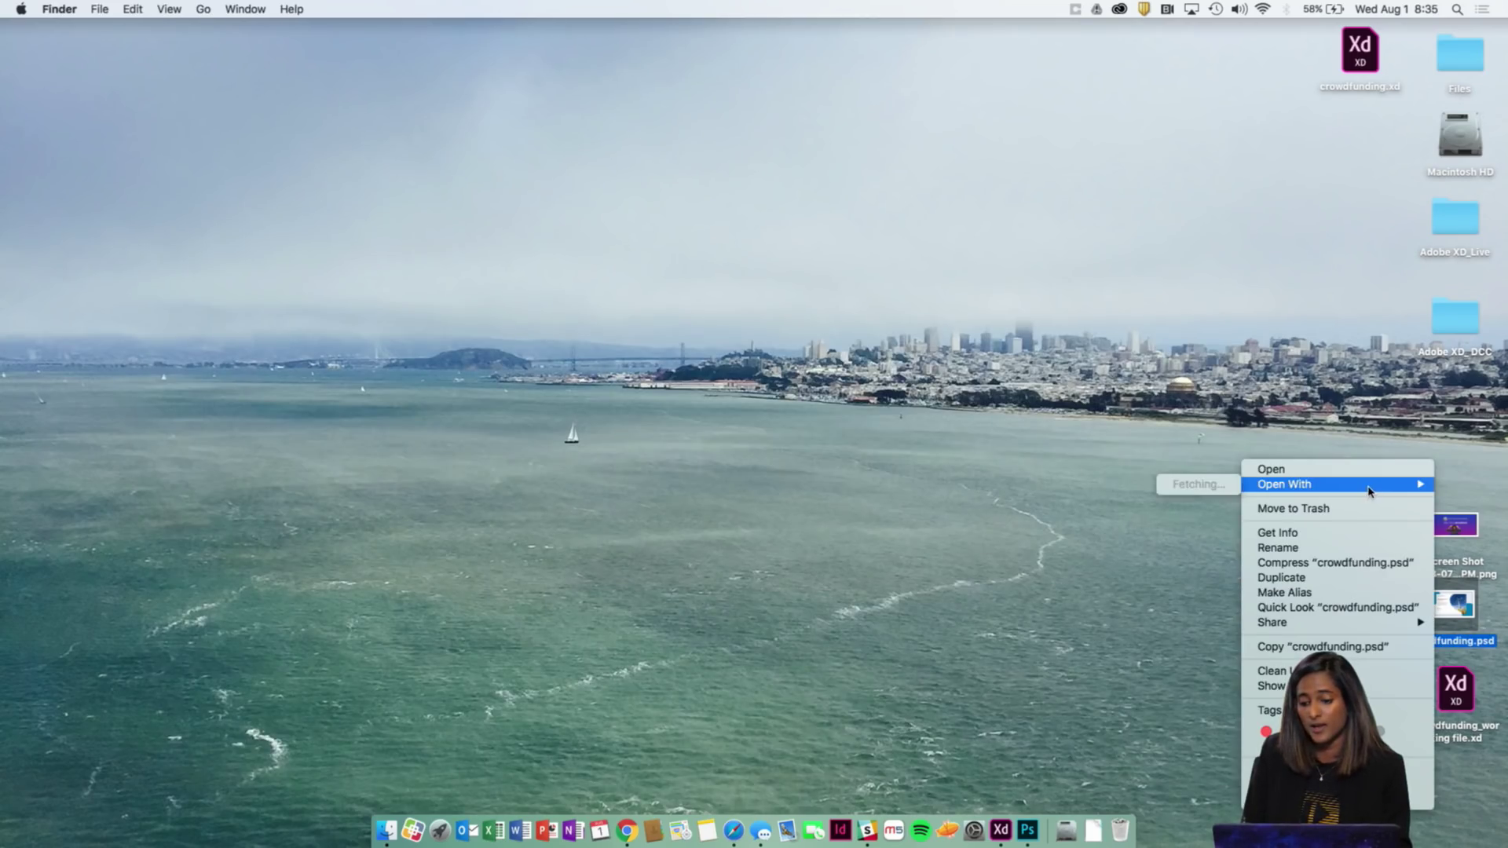
pyautogui.moveTo(1368, 491)
pyautogui.click(1106, 516)
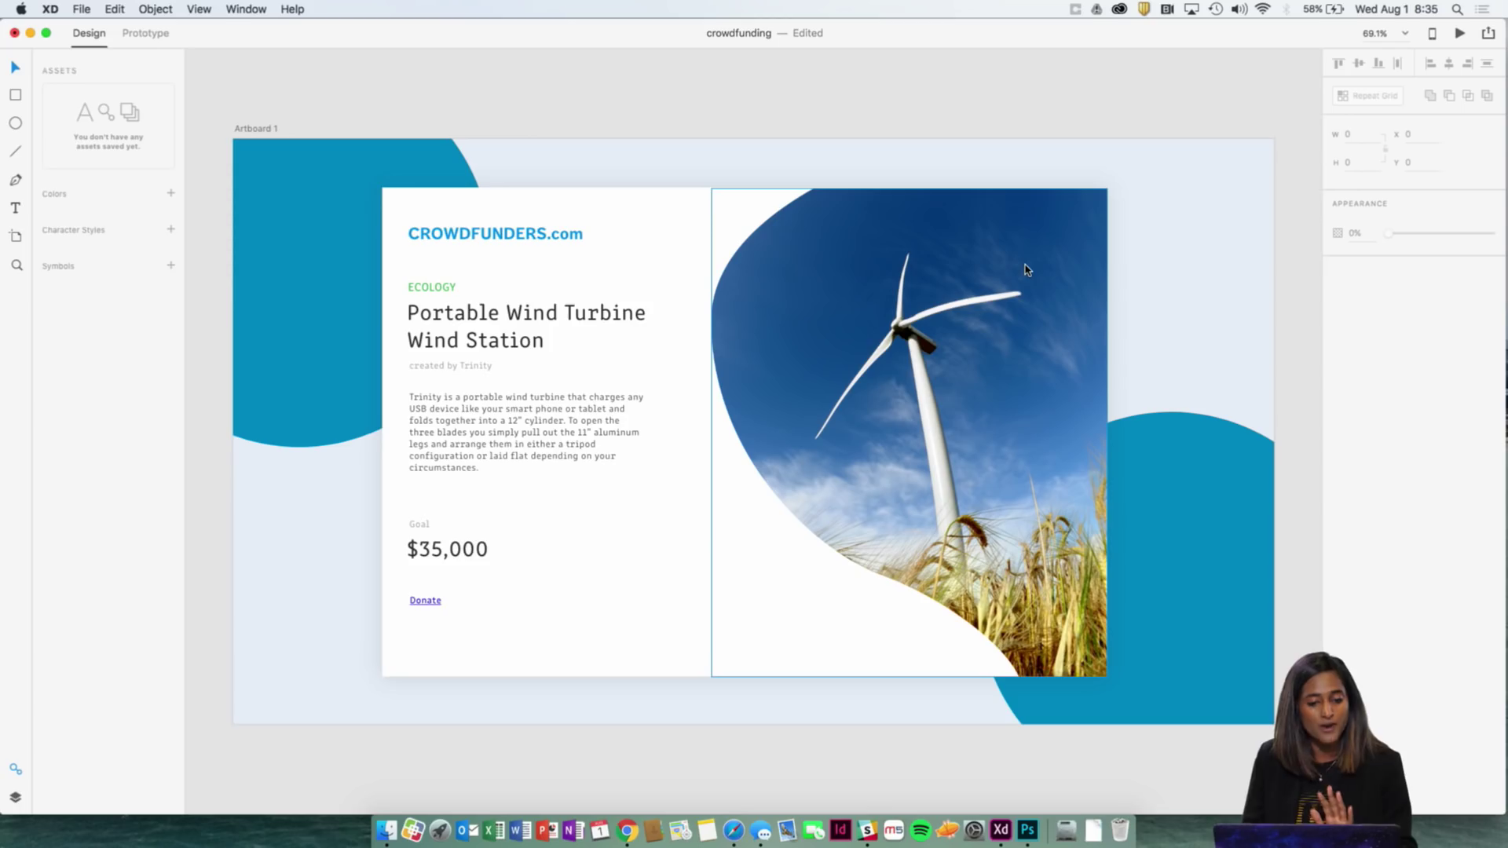
# Step: Inspect the imported site name, headline and ECOLOGY label as individual editable elements
pyautogui.click(512, 234)
pyautogui.click(452, 318)
pyautogui.click(450, 288)
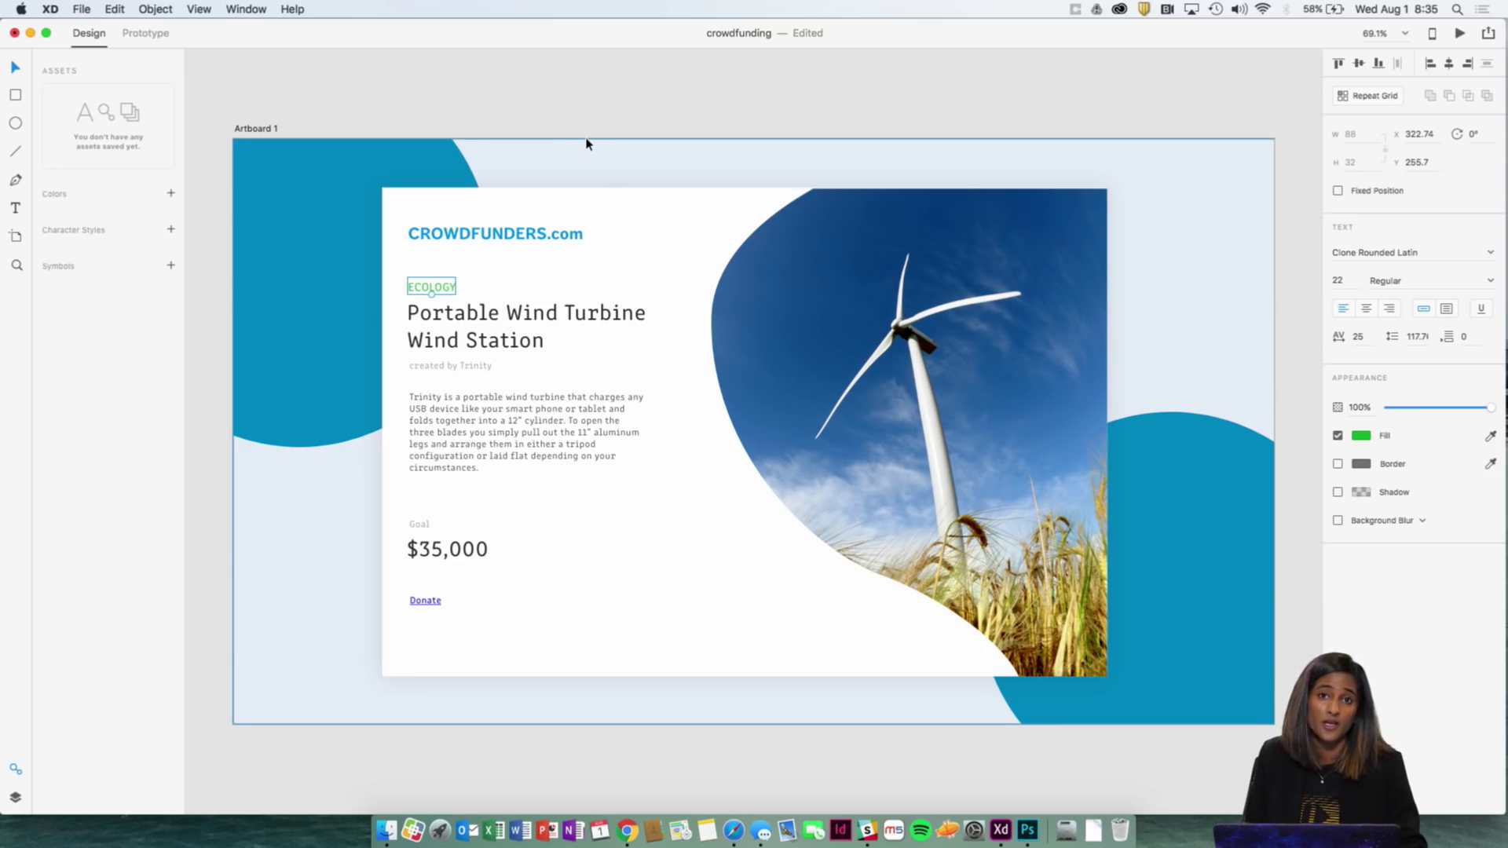
# Step: Switch to the crowdfunding_working file and examine its Kickstarter reference page for the Atlantic City project
pyautogui.hotkey('ctrl', 'Up')
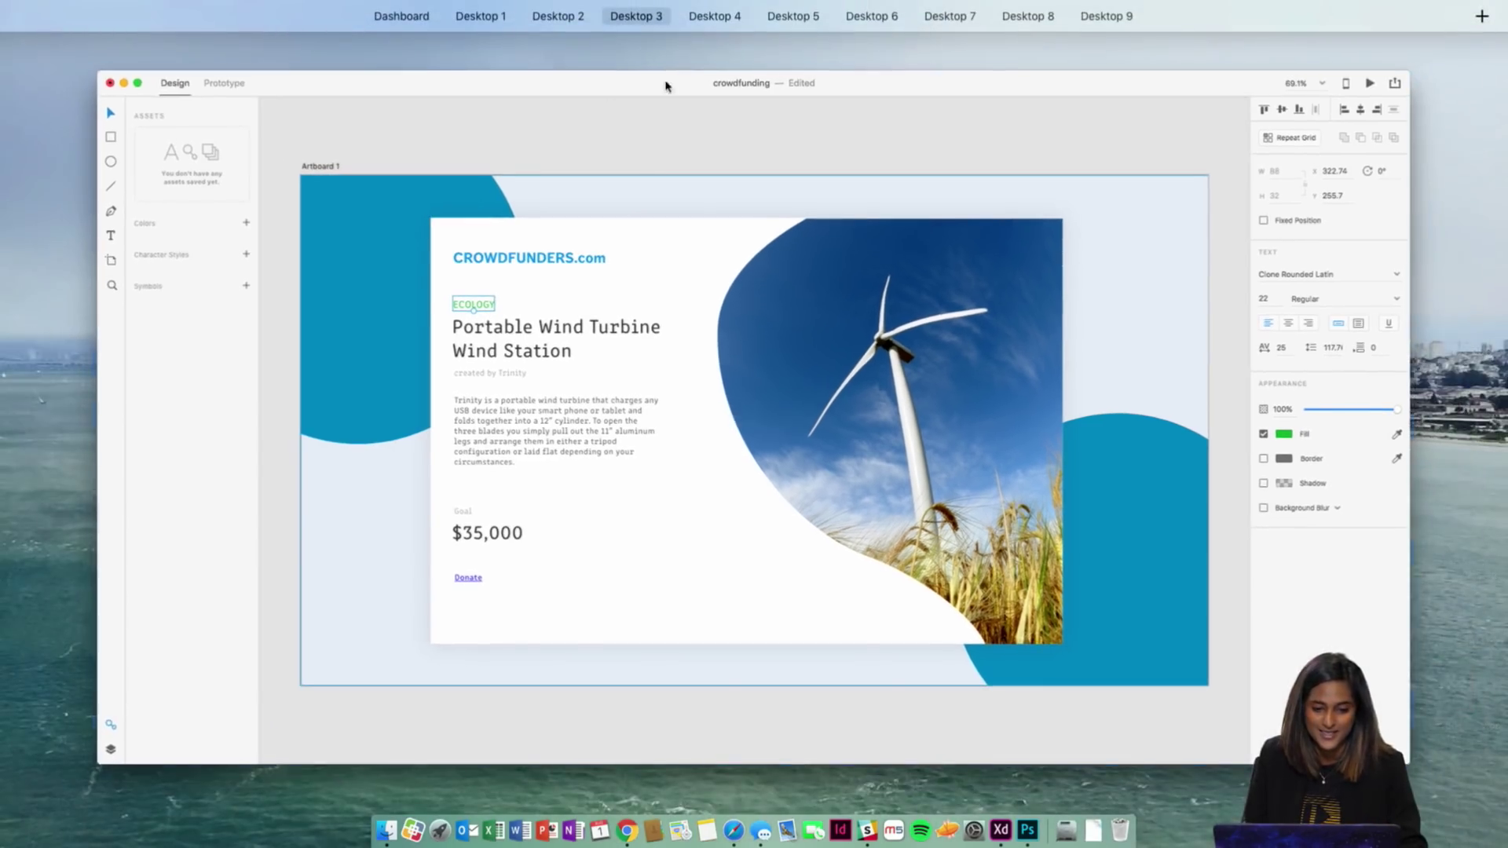
pyautogui.hotkey('ctrl', 'Up')
pyautogui.hotkey('ctrl', 'Up')
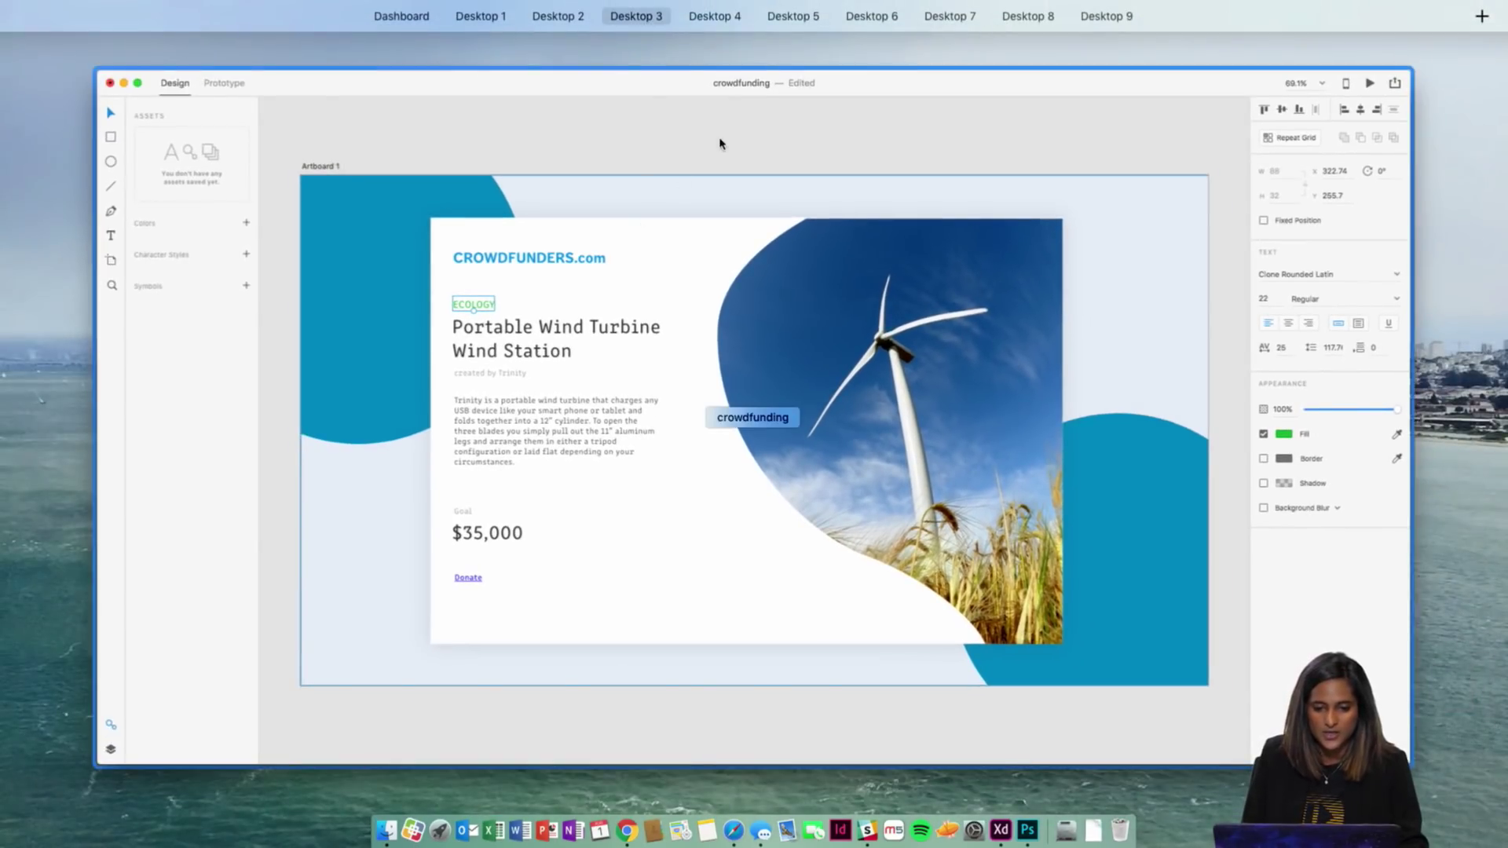
pyautogui.moveTo(698, 4)
pyautogui.click(587, 49)
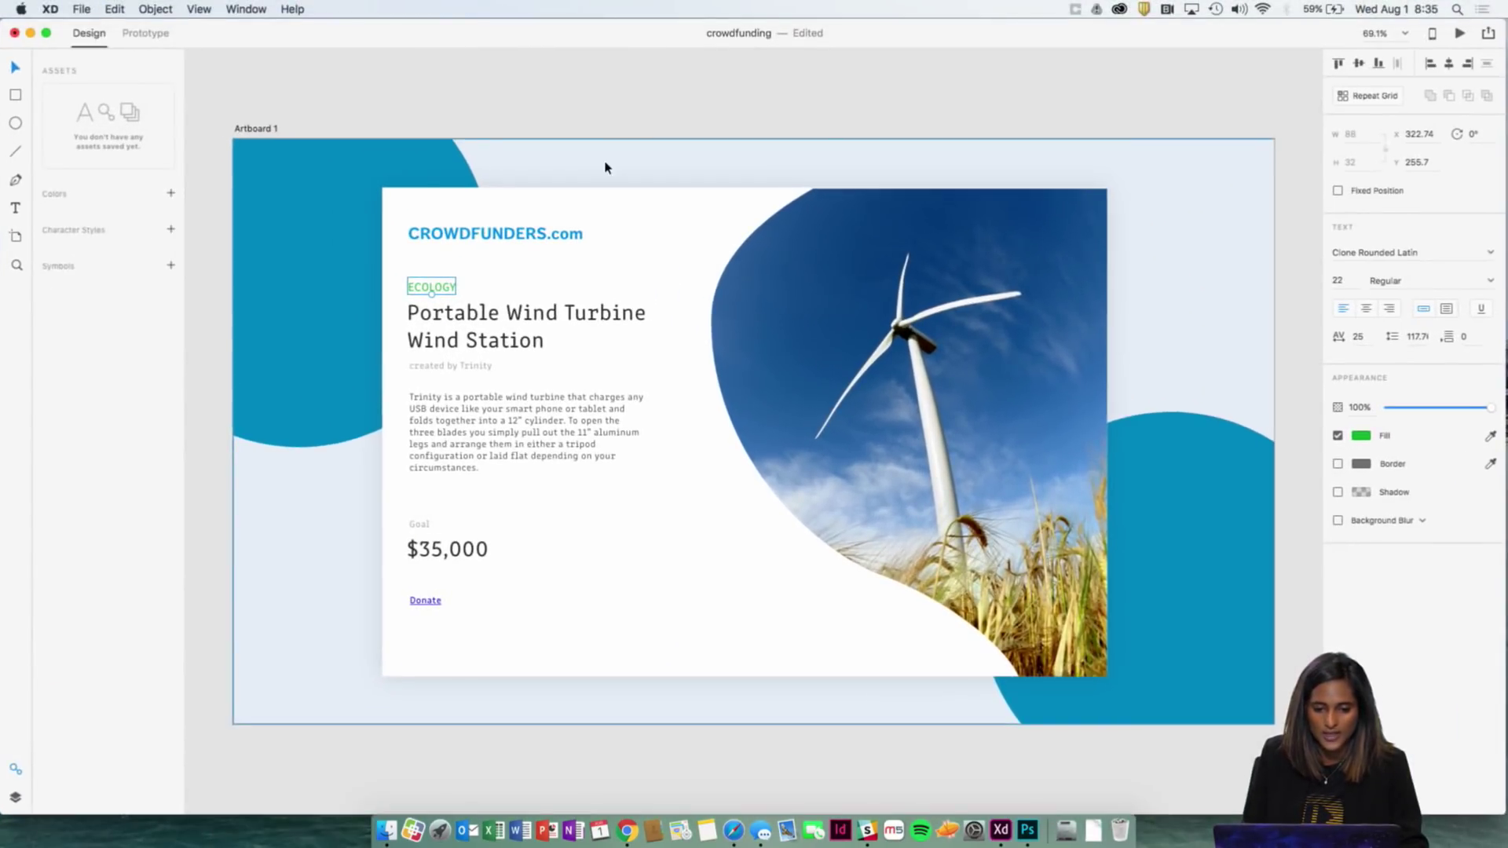
pyautogui.hotkey('ctrl', 'Up')
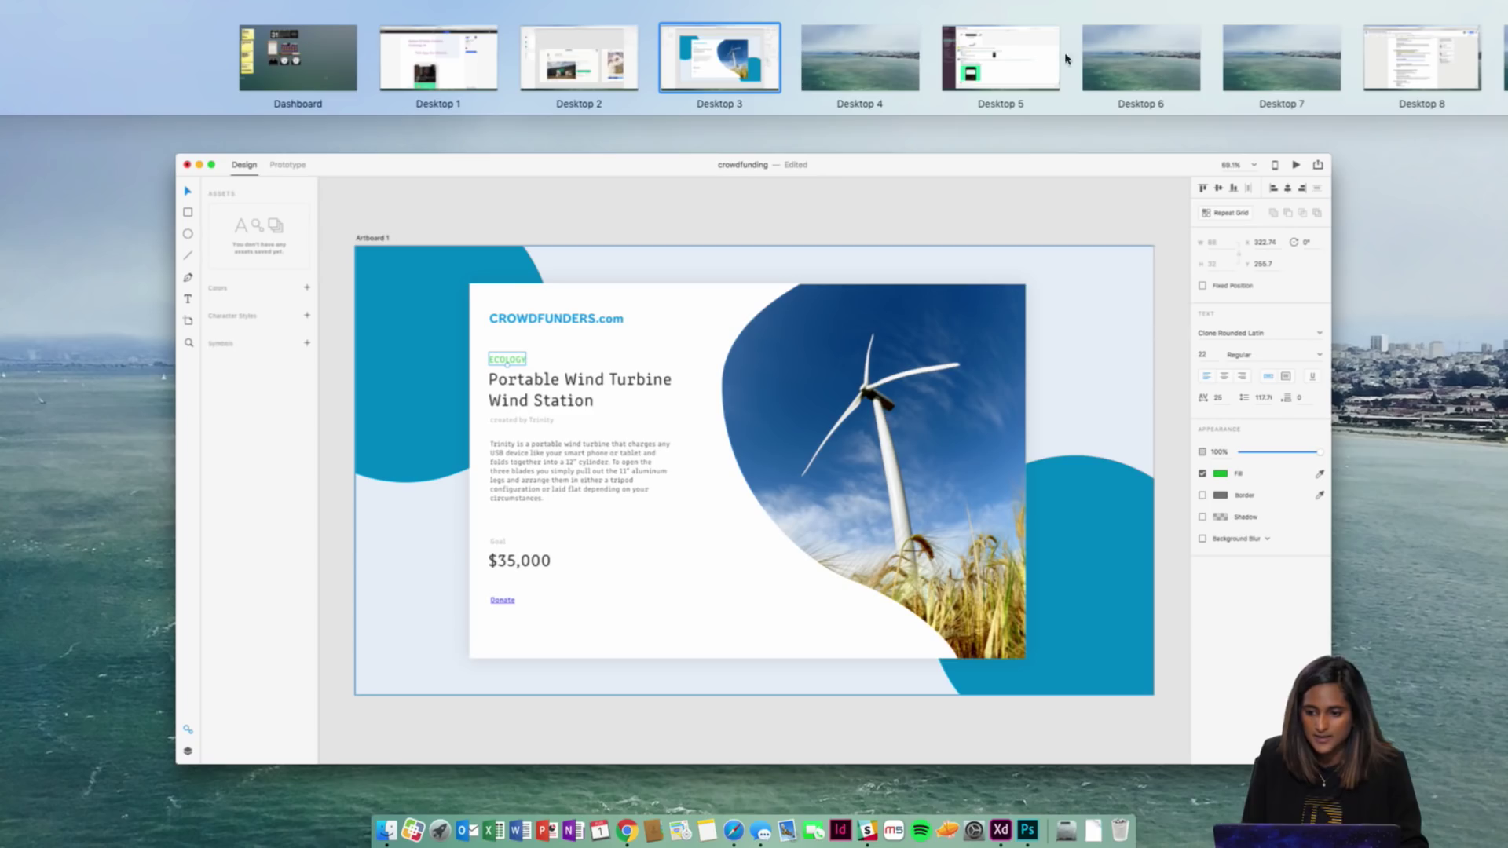
pyautogui.click(587, 69)
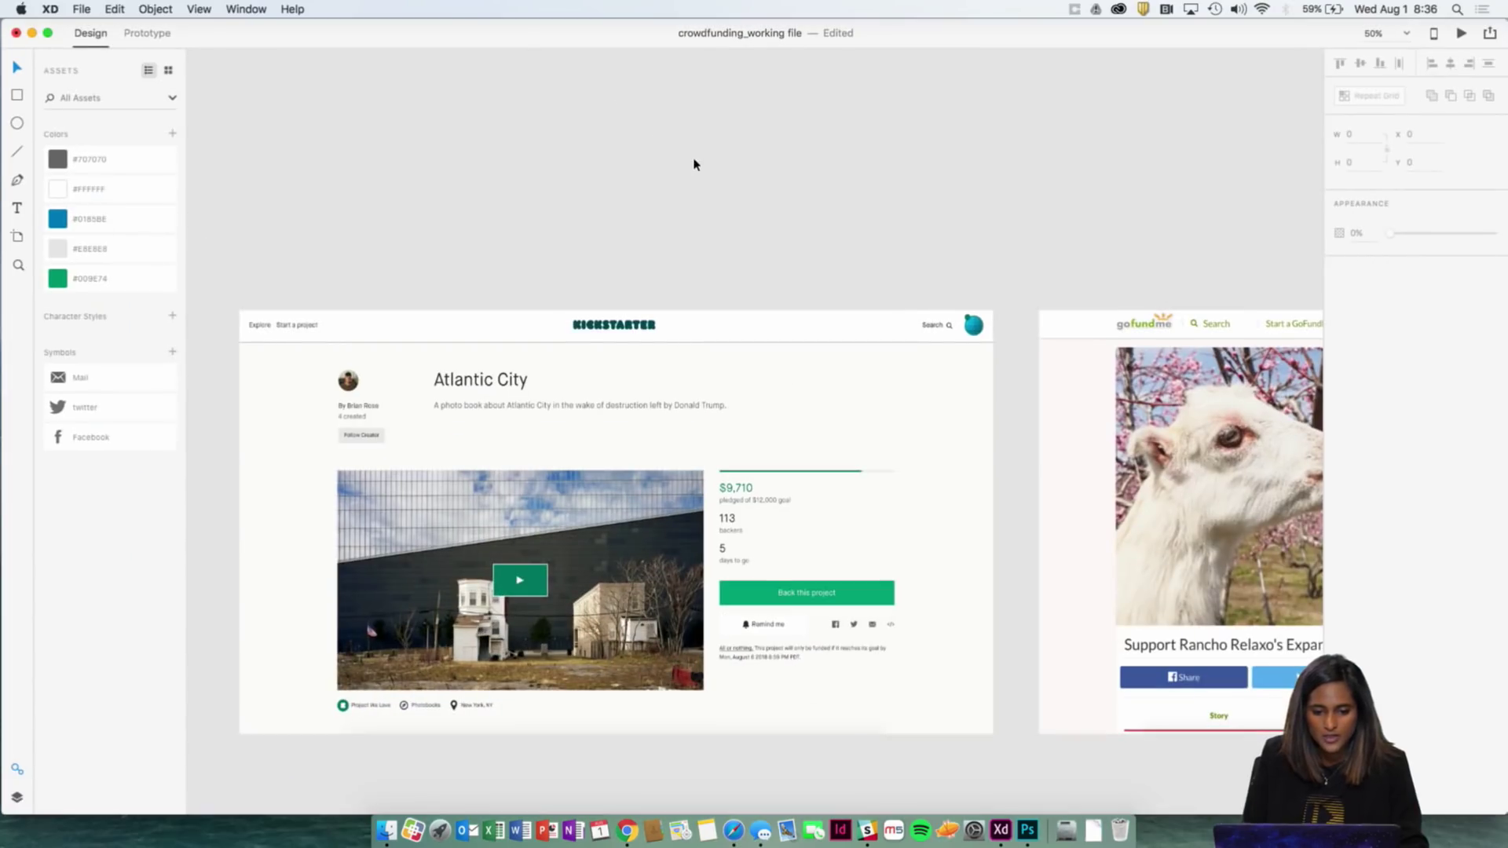
pyautogui.scroll(-3, 694, 171)
pyautogui.press('super+equal')
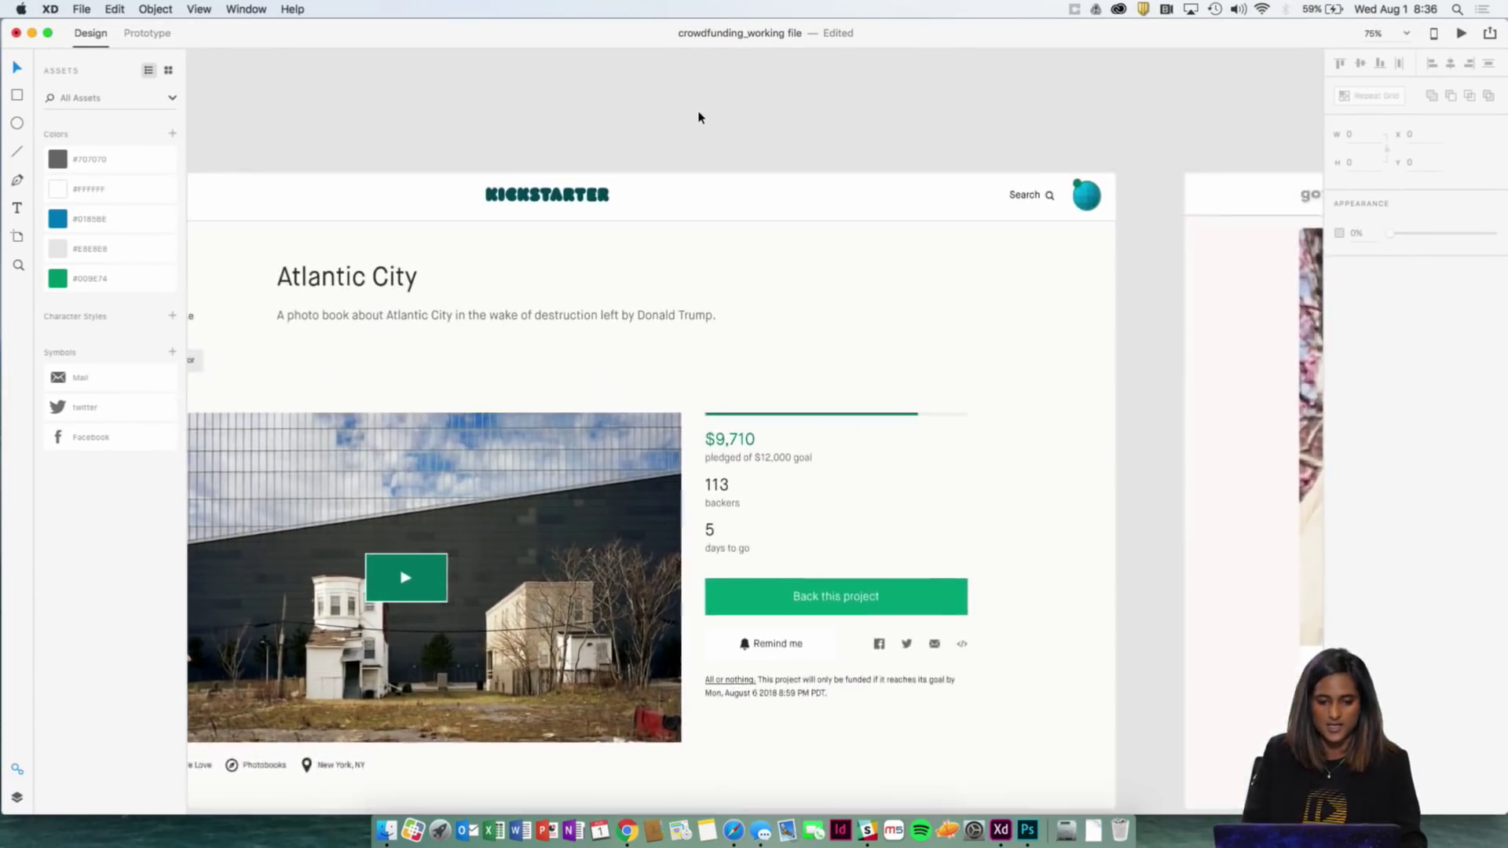
pyautogui.scroll(-1, 736, 99)
pyautogui.hscroll(-2, 736, 99)
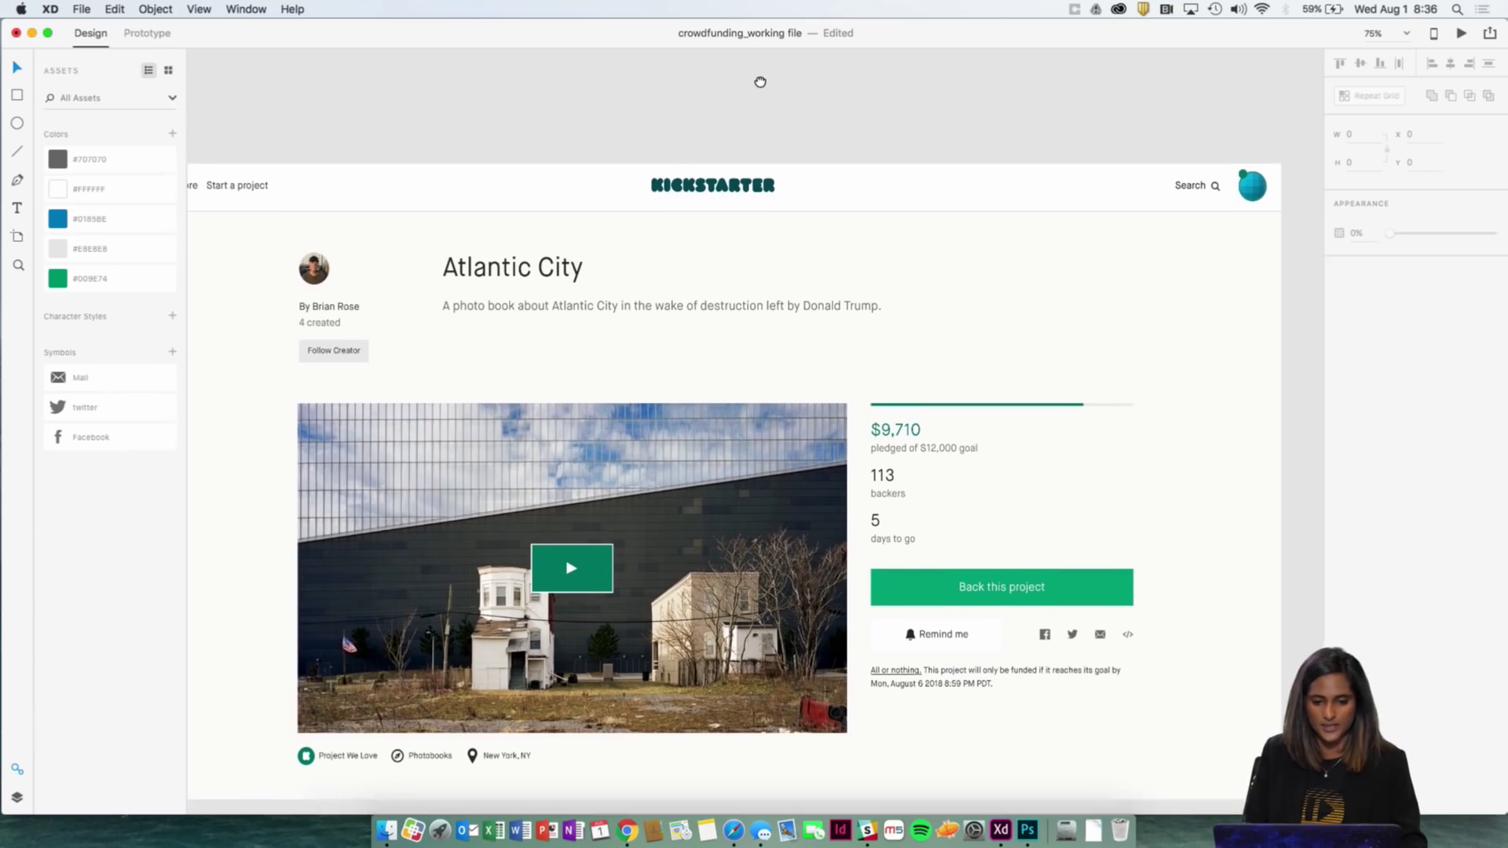
pyautogui.scroll(-5, 784, 94)
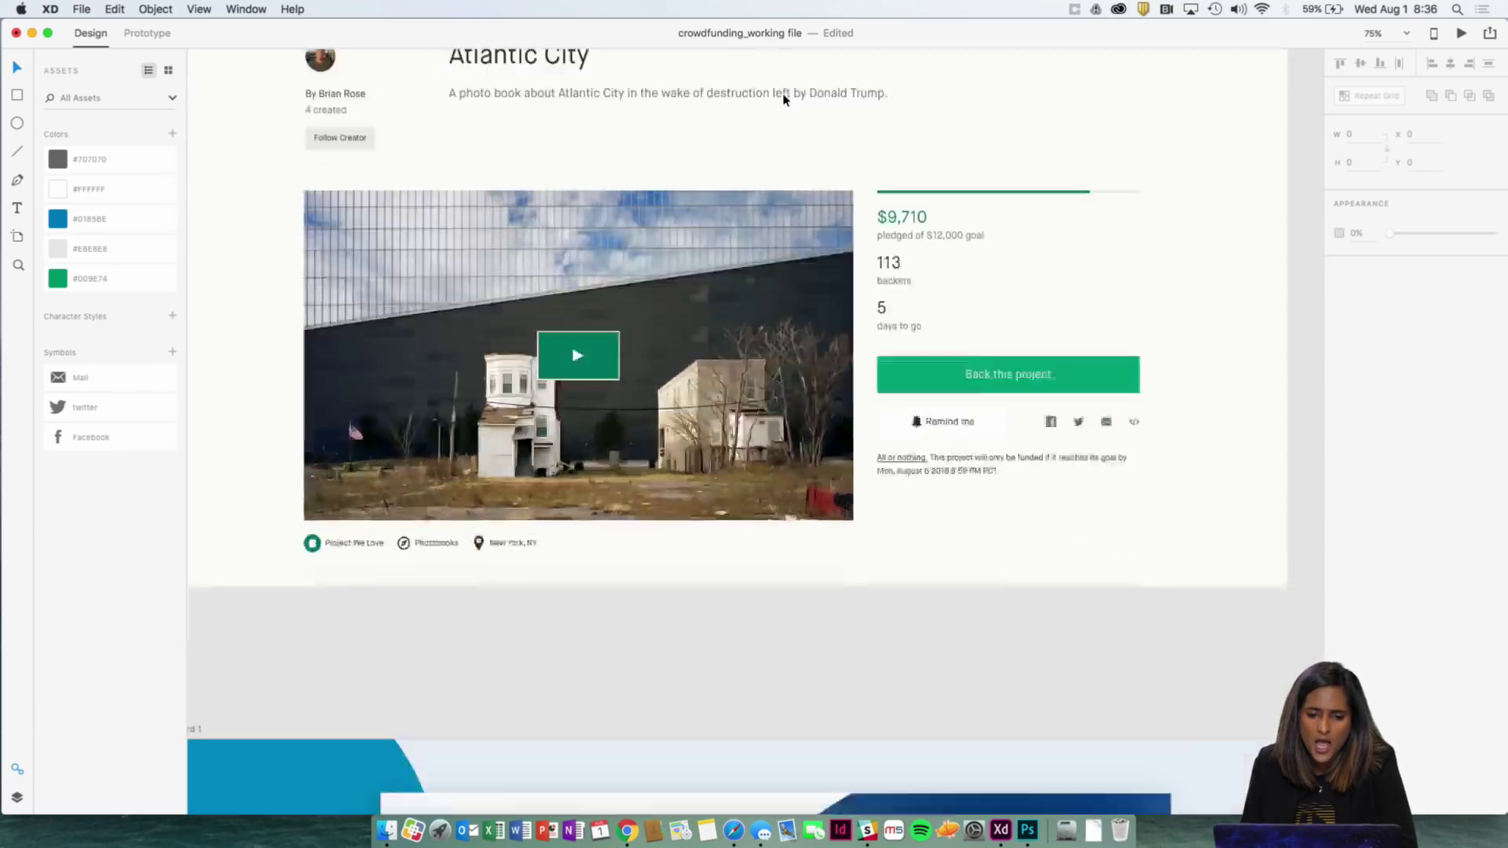
# Step: Look back at the crowdfunding design, and compare it with the layout and funding details of the Kickstarter reference
pyautogui.hotkey('ctrl', 'Up')
pyautogui.click(538, 48)
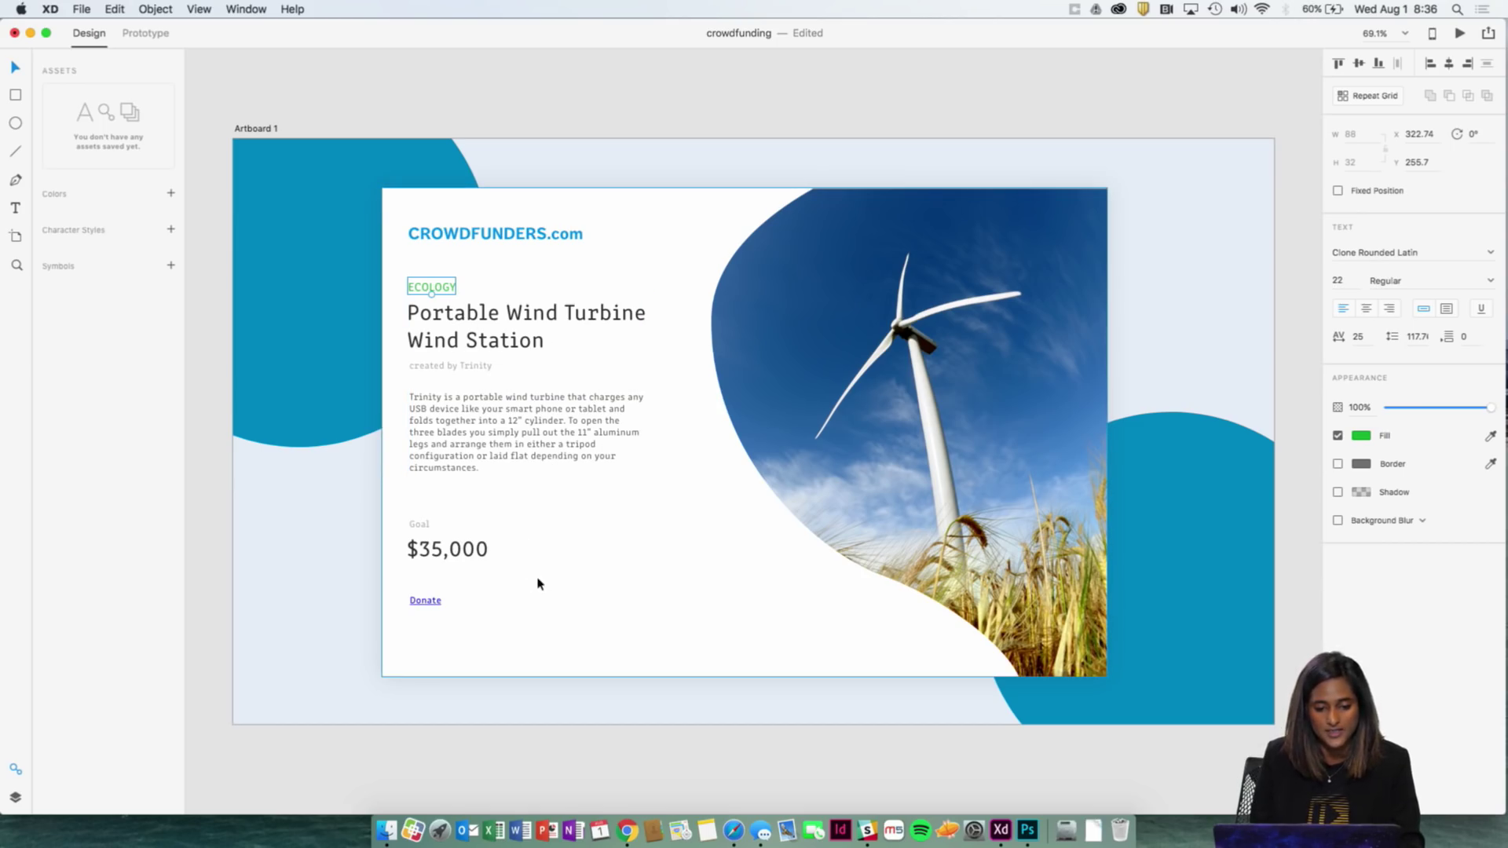
pyautogui.hotkey('ctrl', 'Up')
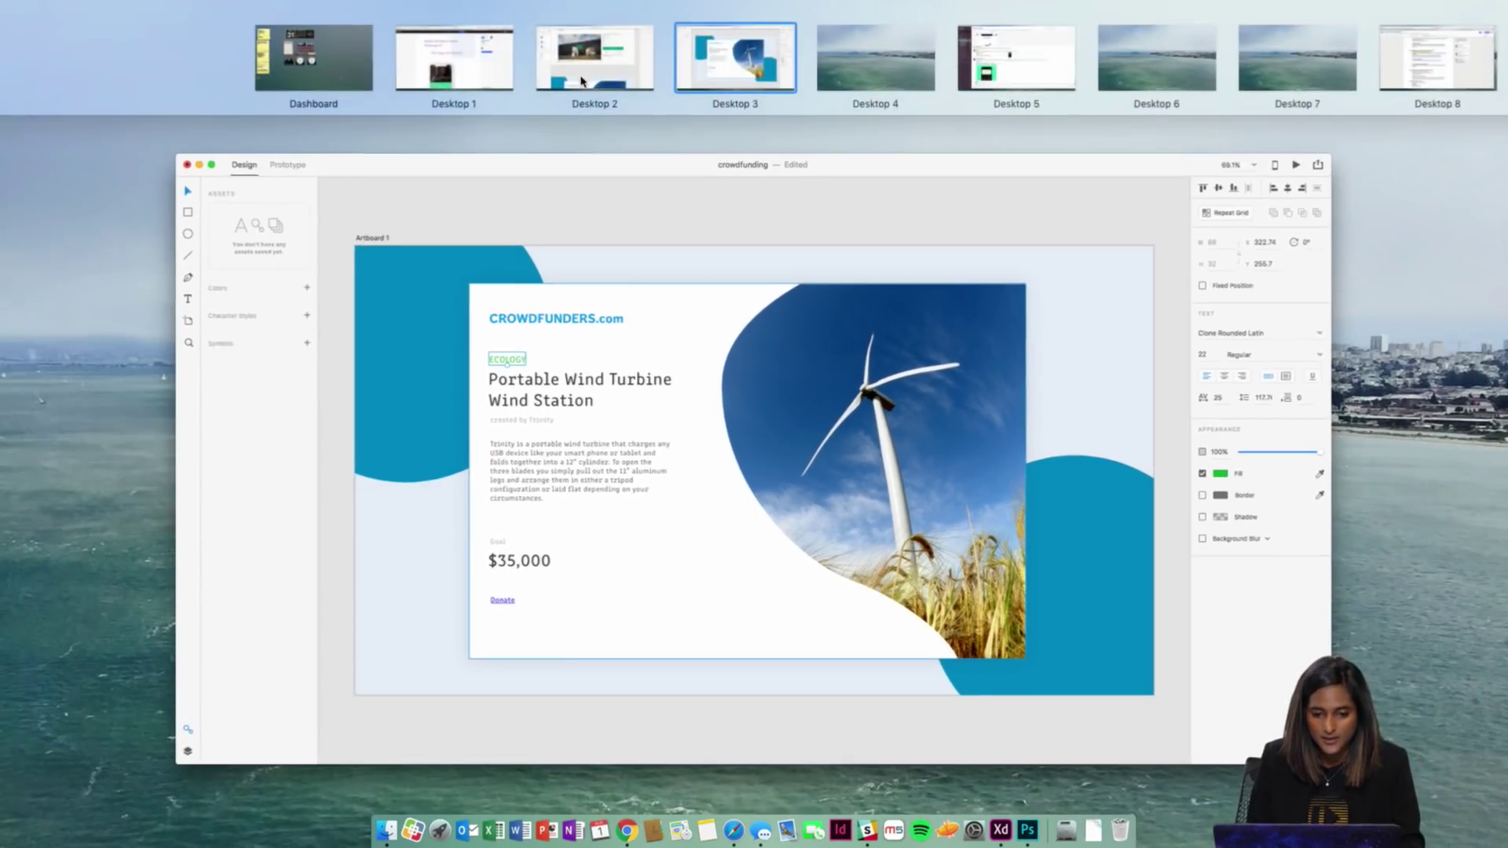
pyautogui.click(579, 78)
pyautogui.scroll(5, 613, 207)
pyautogui.hscroll(-2, 612, 207)
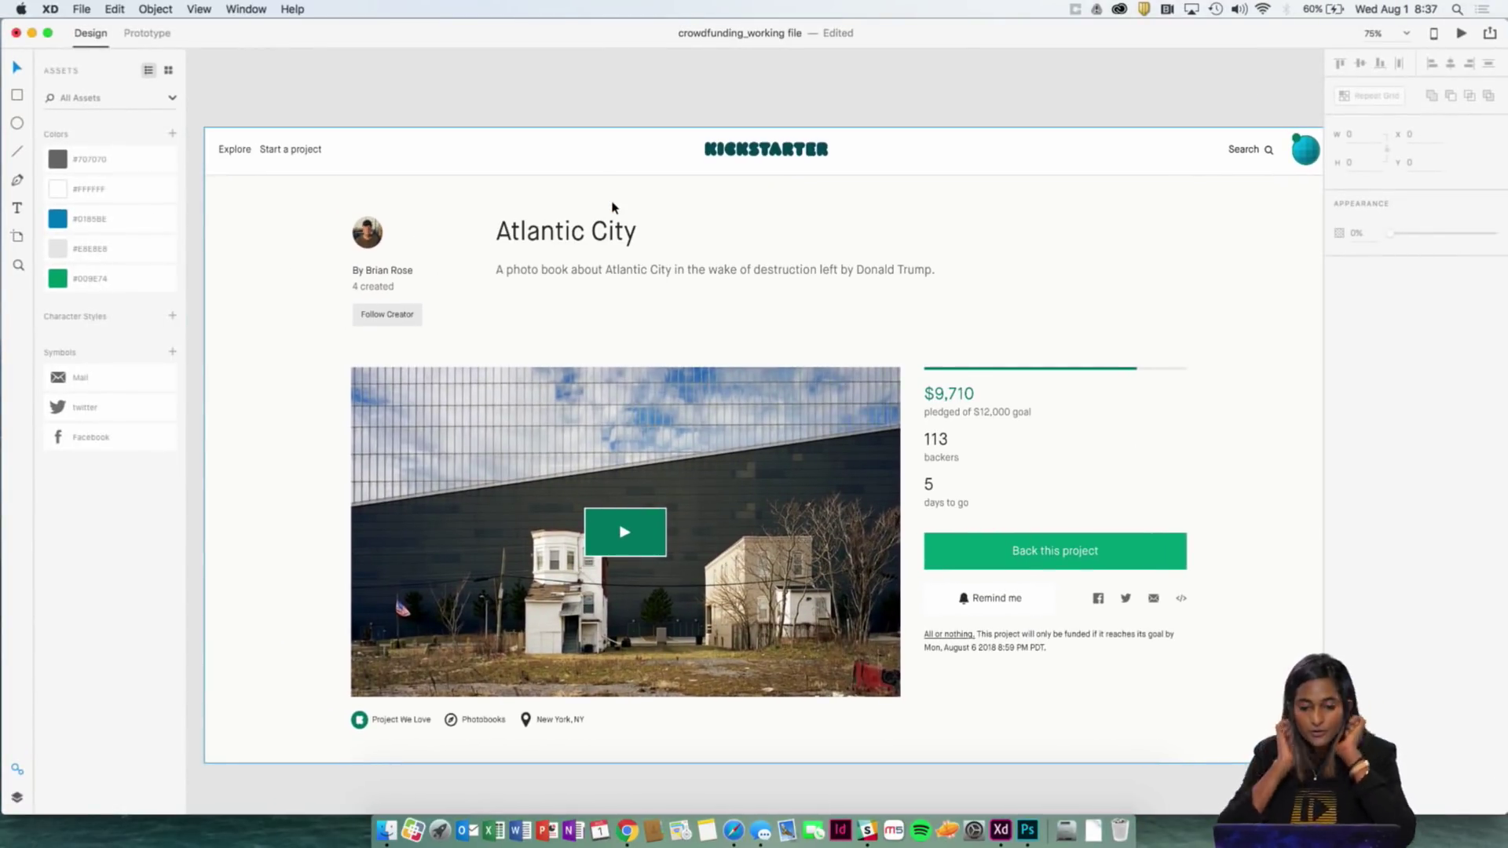
pyautogui.hscroll(1, 838, 124)
pyautogui.scroll(1, 838, 124)
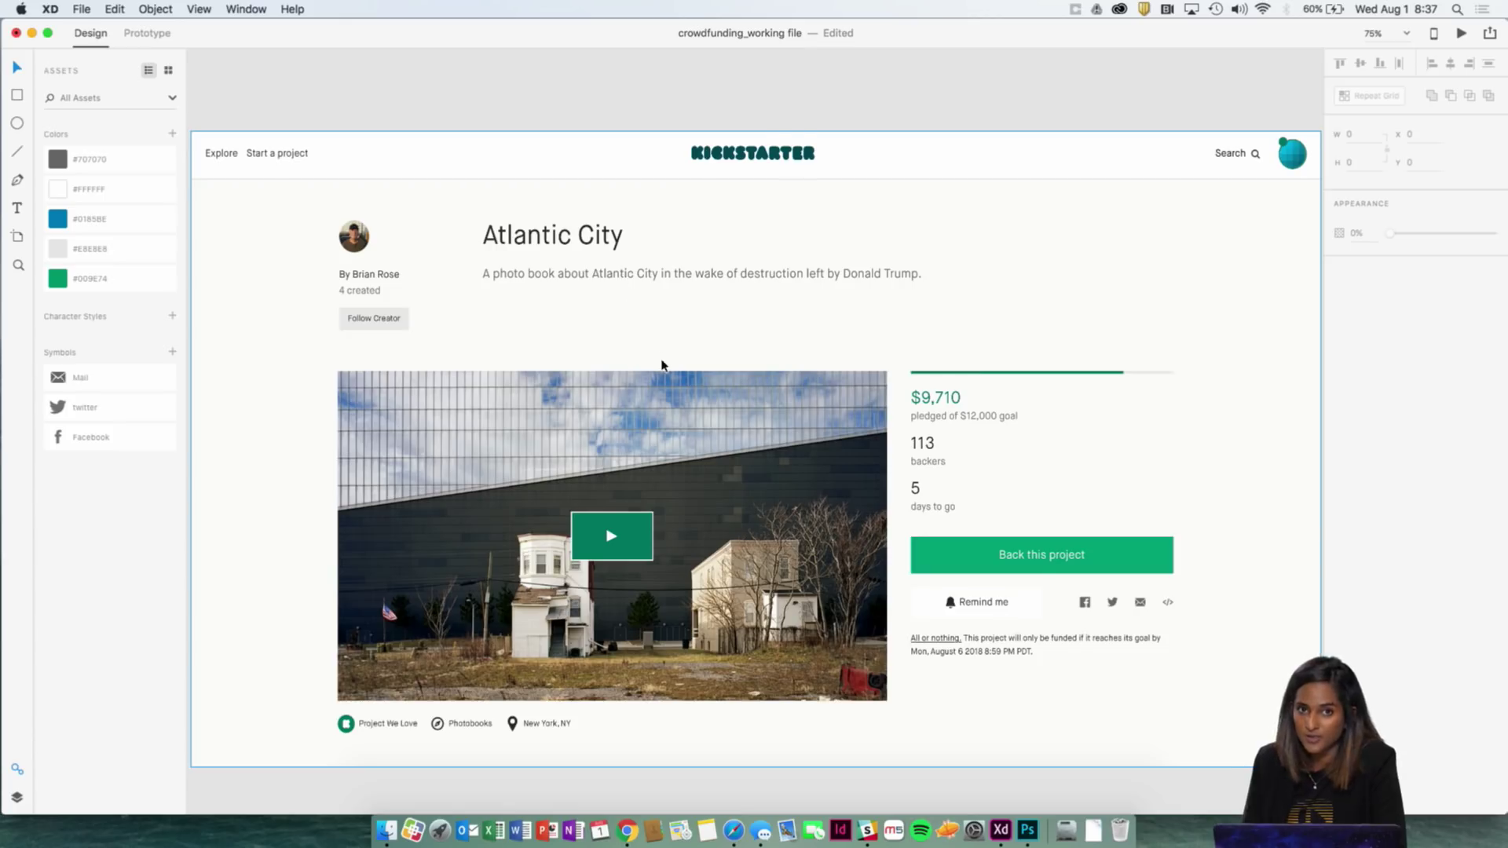
pyautogui.scroll(-1, 663, 366)
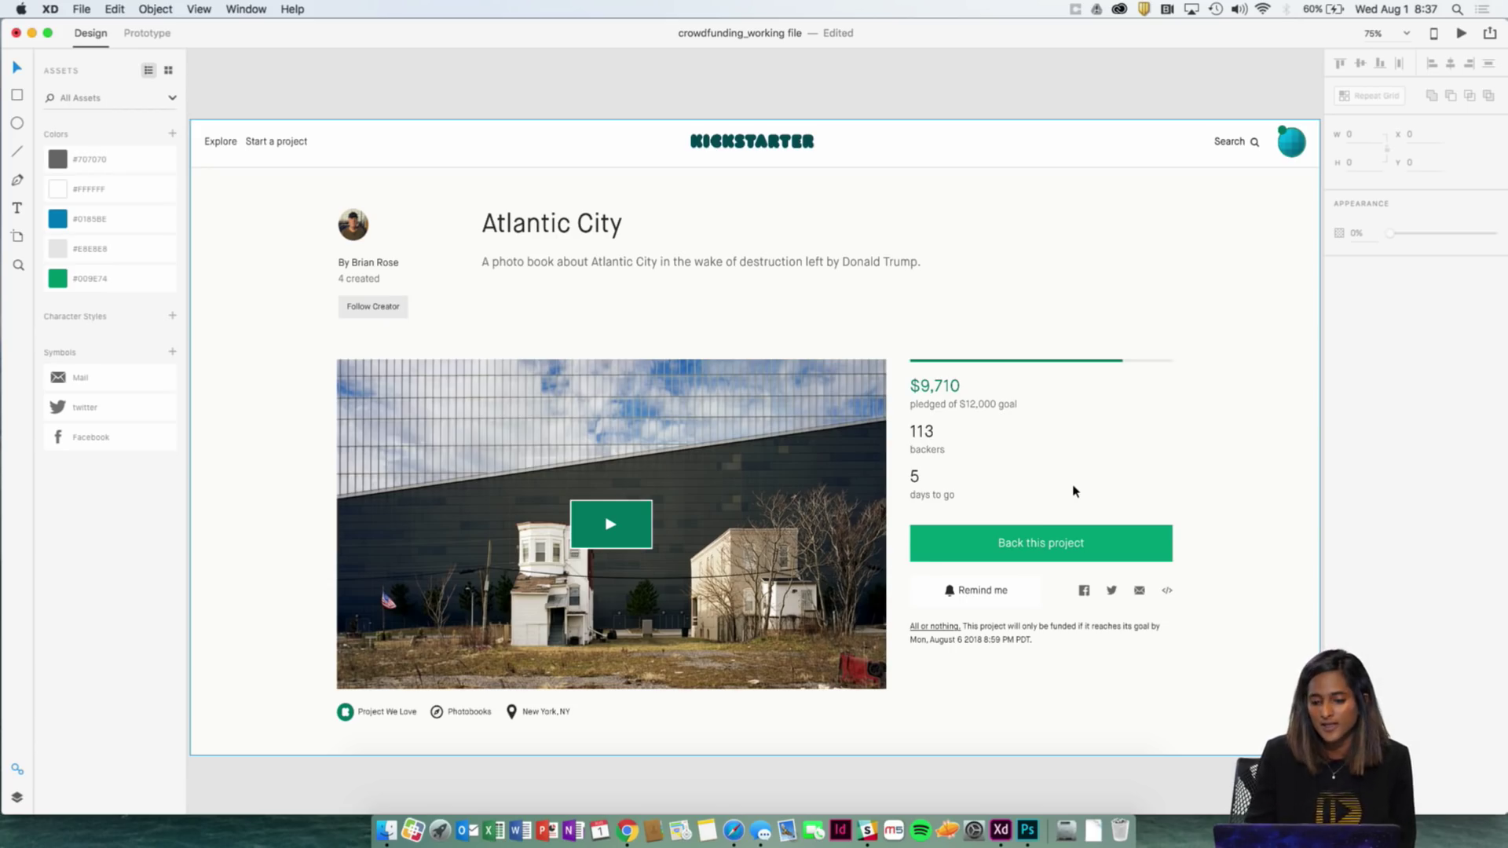
# Step: Examine the GoFundMe reference page beside it, including its goal, donate button and sharing options
pyautogui.hscroll(15, 1074, 491)
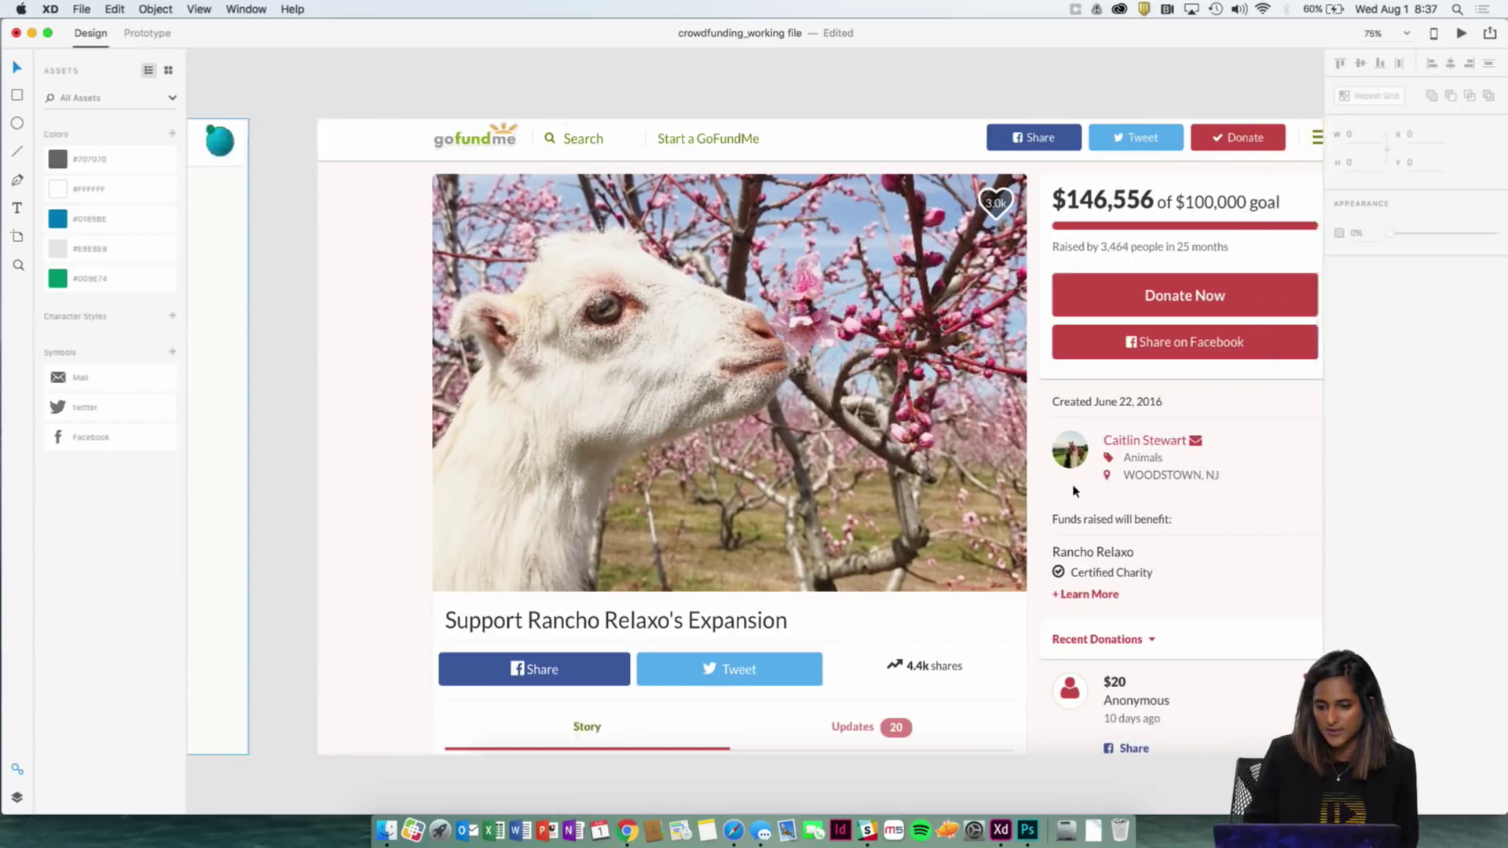
pyautogui.hscroll(-2, 1074, 491)
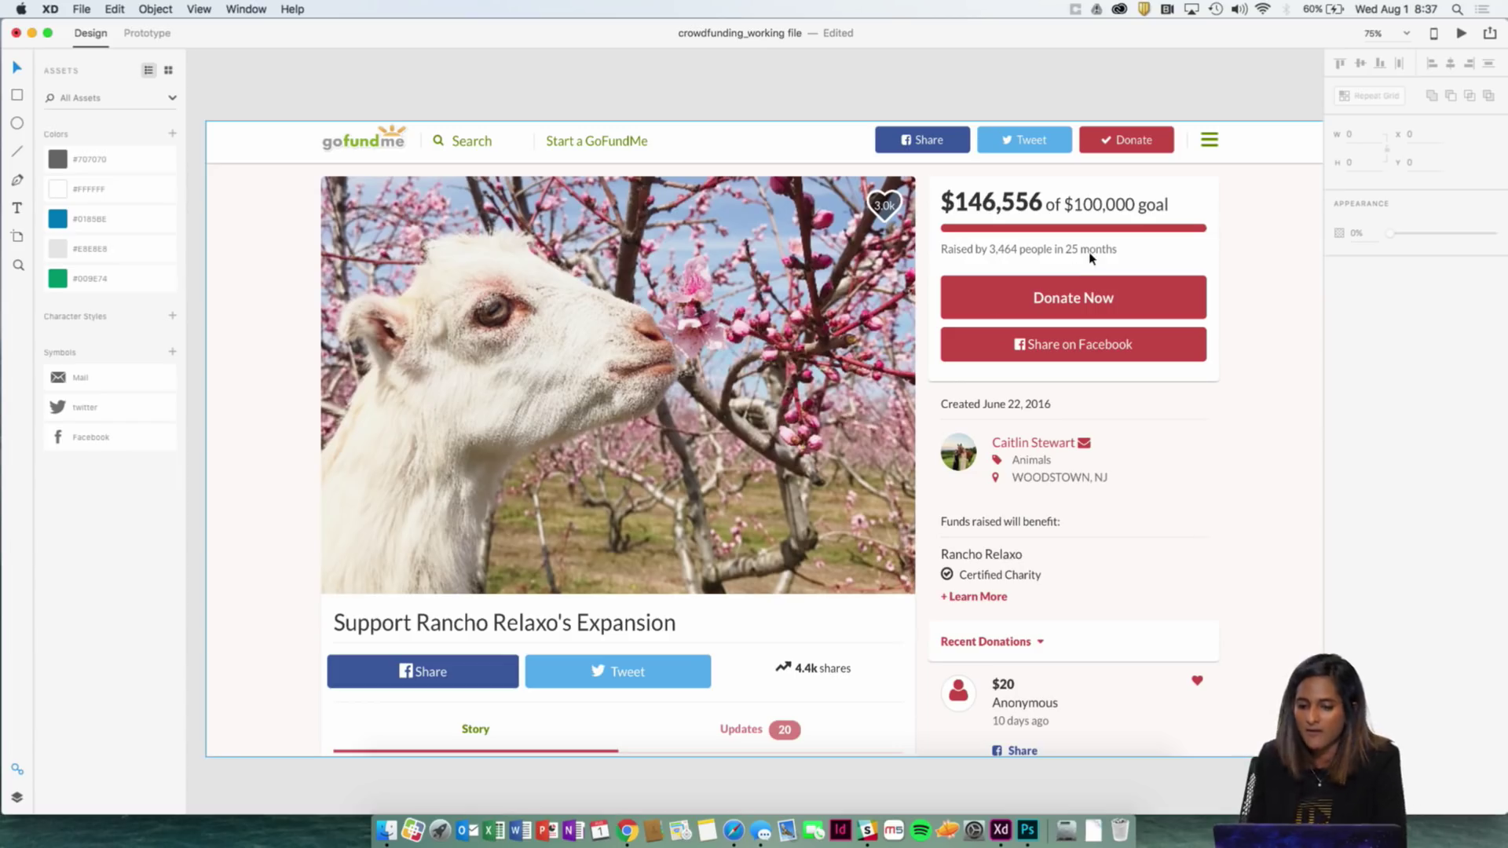
pyautogui.hscroll(1, 1091, 258)
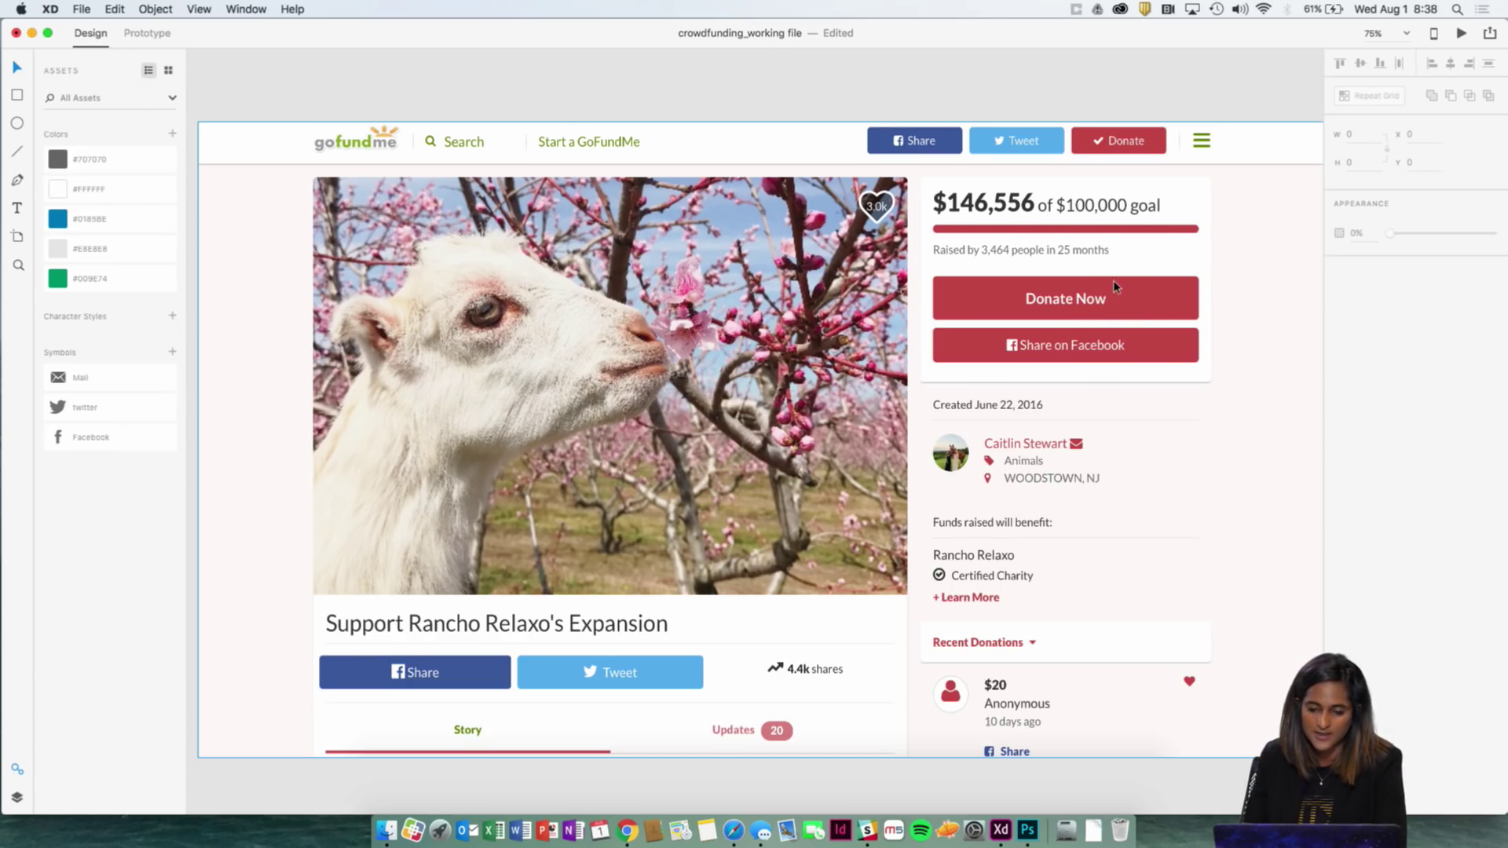
# Step: Return to the crowdfunding document and rename its artboard as Screen 1
pyautogui.hotkey('ctrl', 'Up')
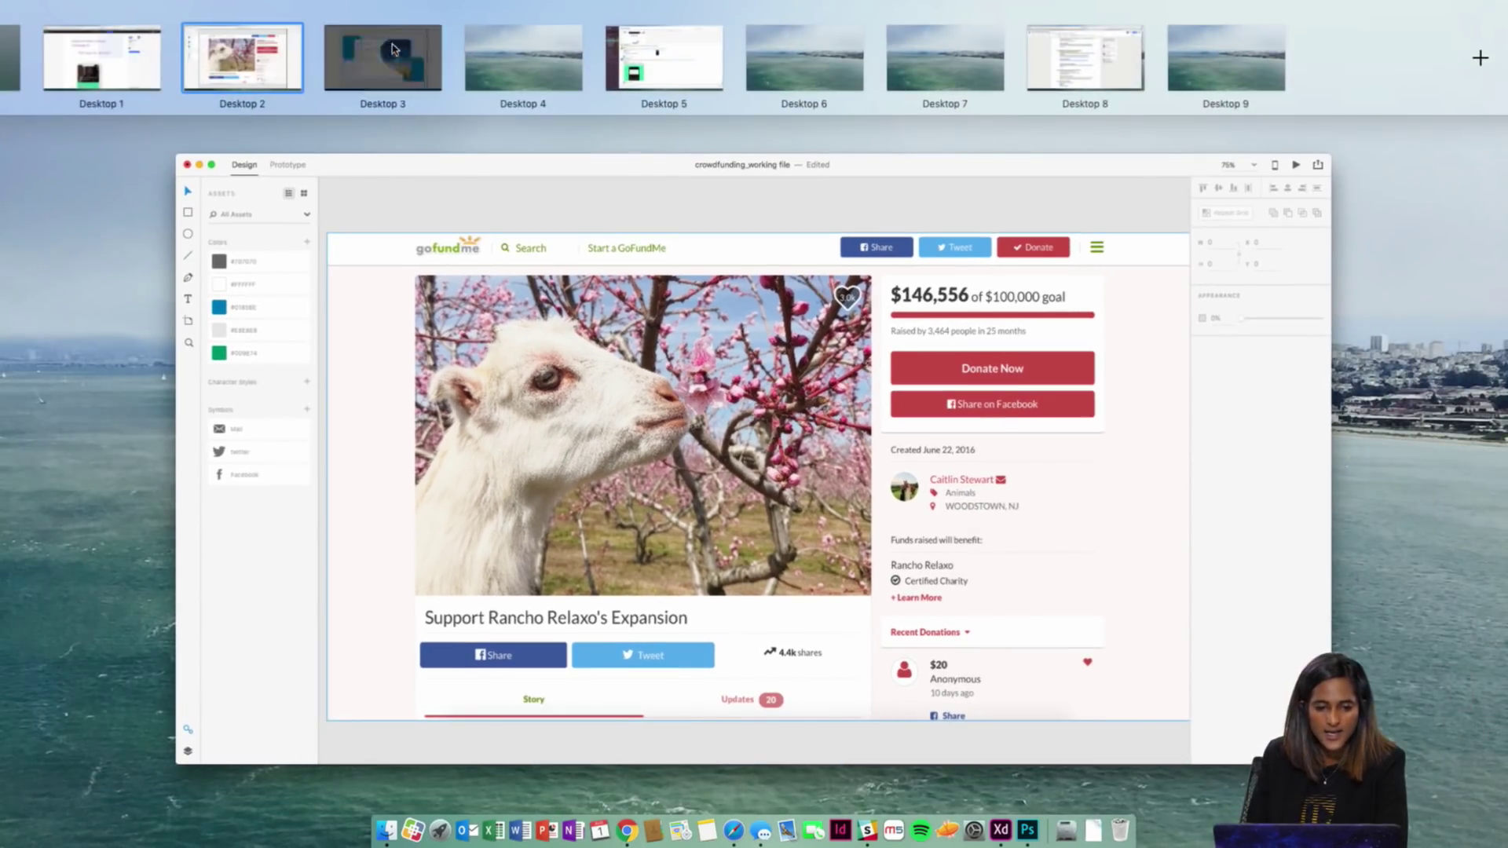
pyautogui.click(393, 49)
pyautogui.press('super+minus')
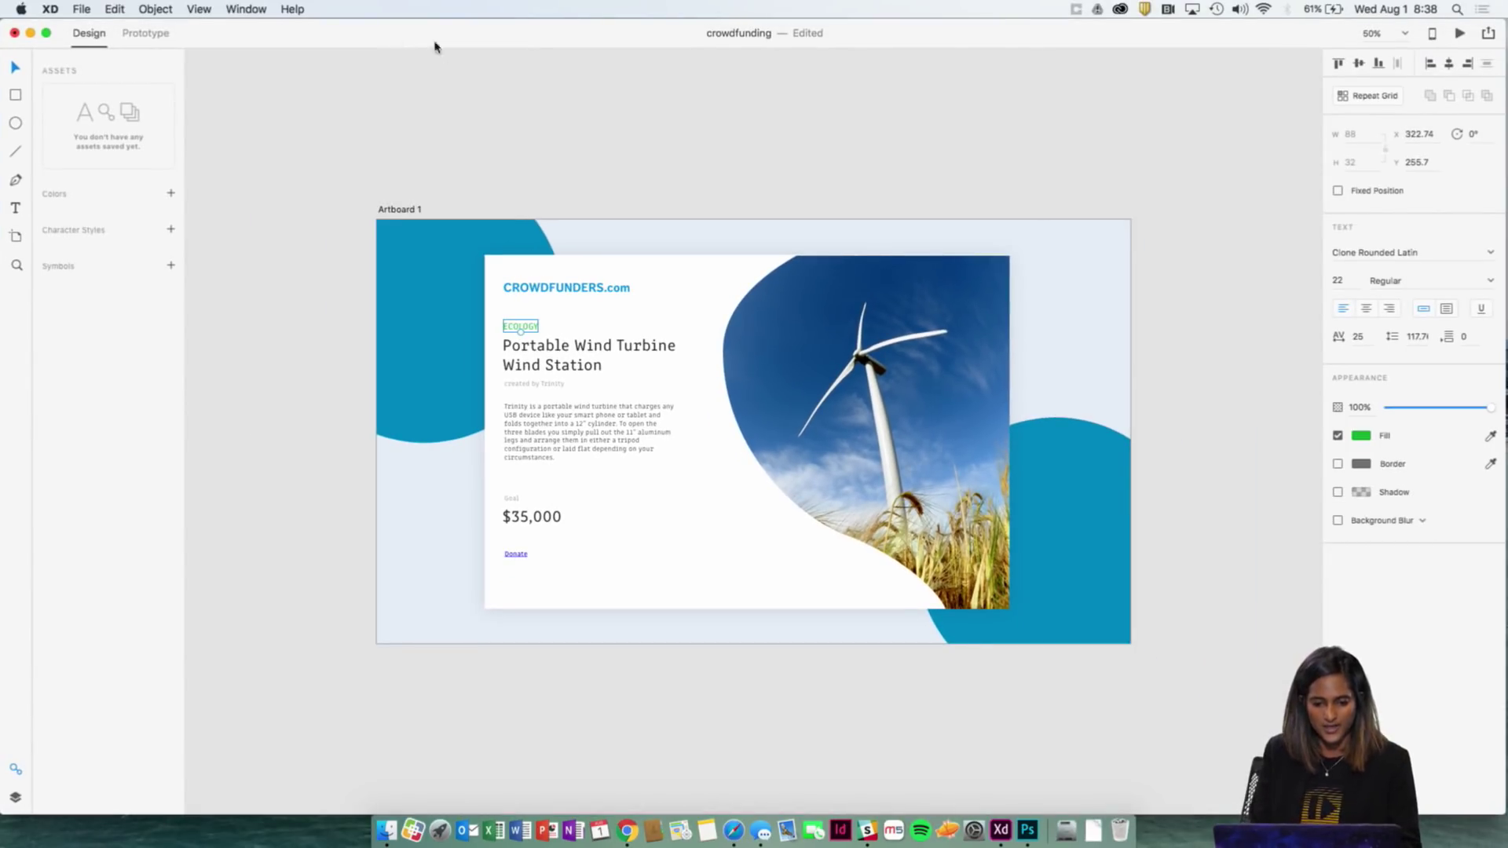
pyautogui.click(463, 147)
pyautogui.moveTo(450, 156); pyautogui.dragTo(446, 156)
pyautogui.press('super+equal')
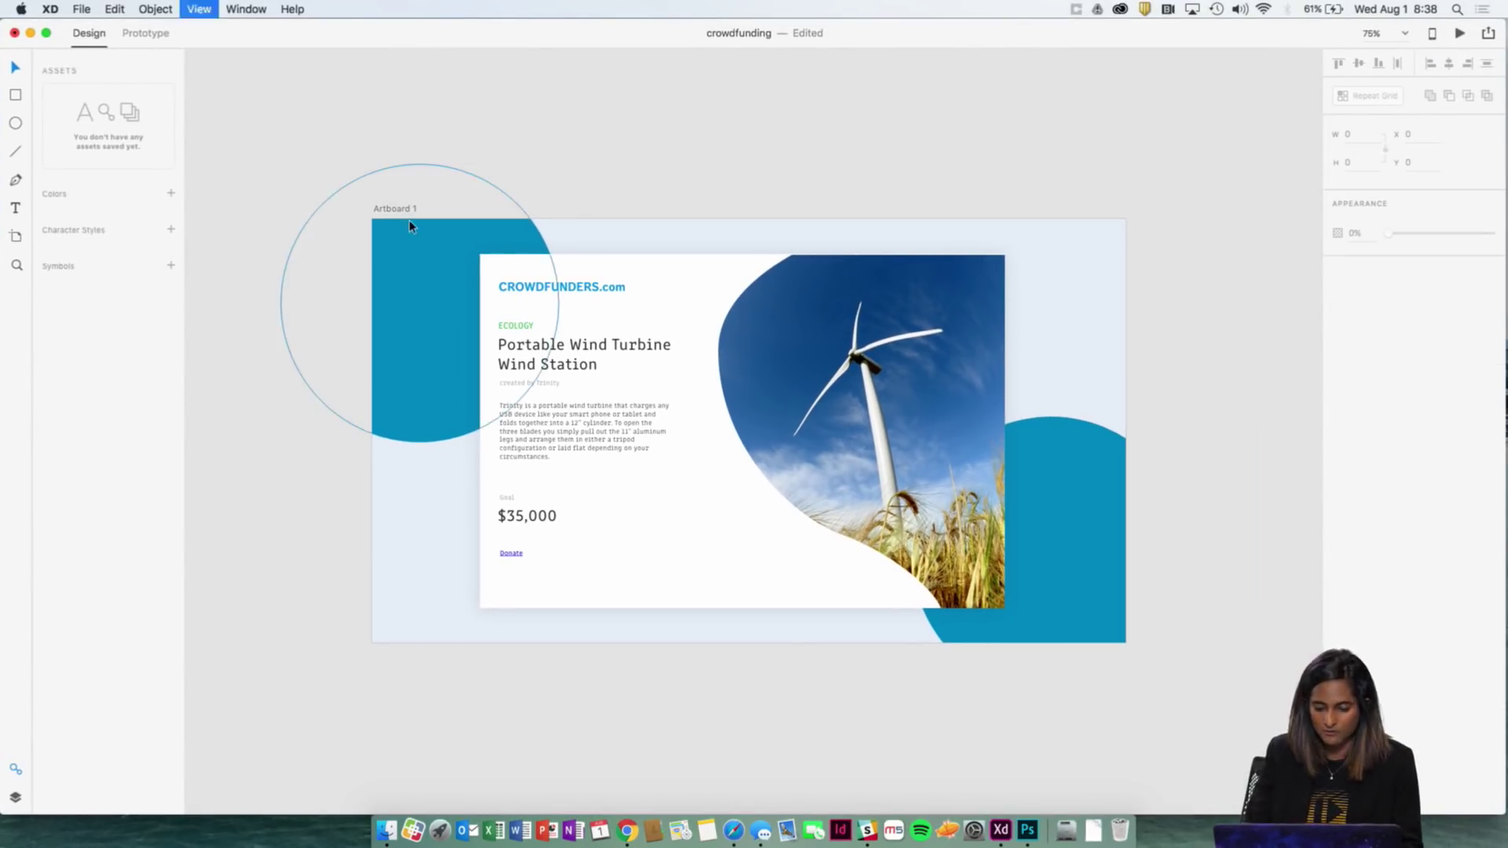
pyautogui.doubleClick(285, 186)
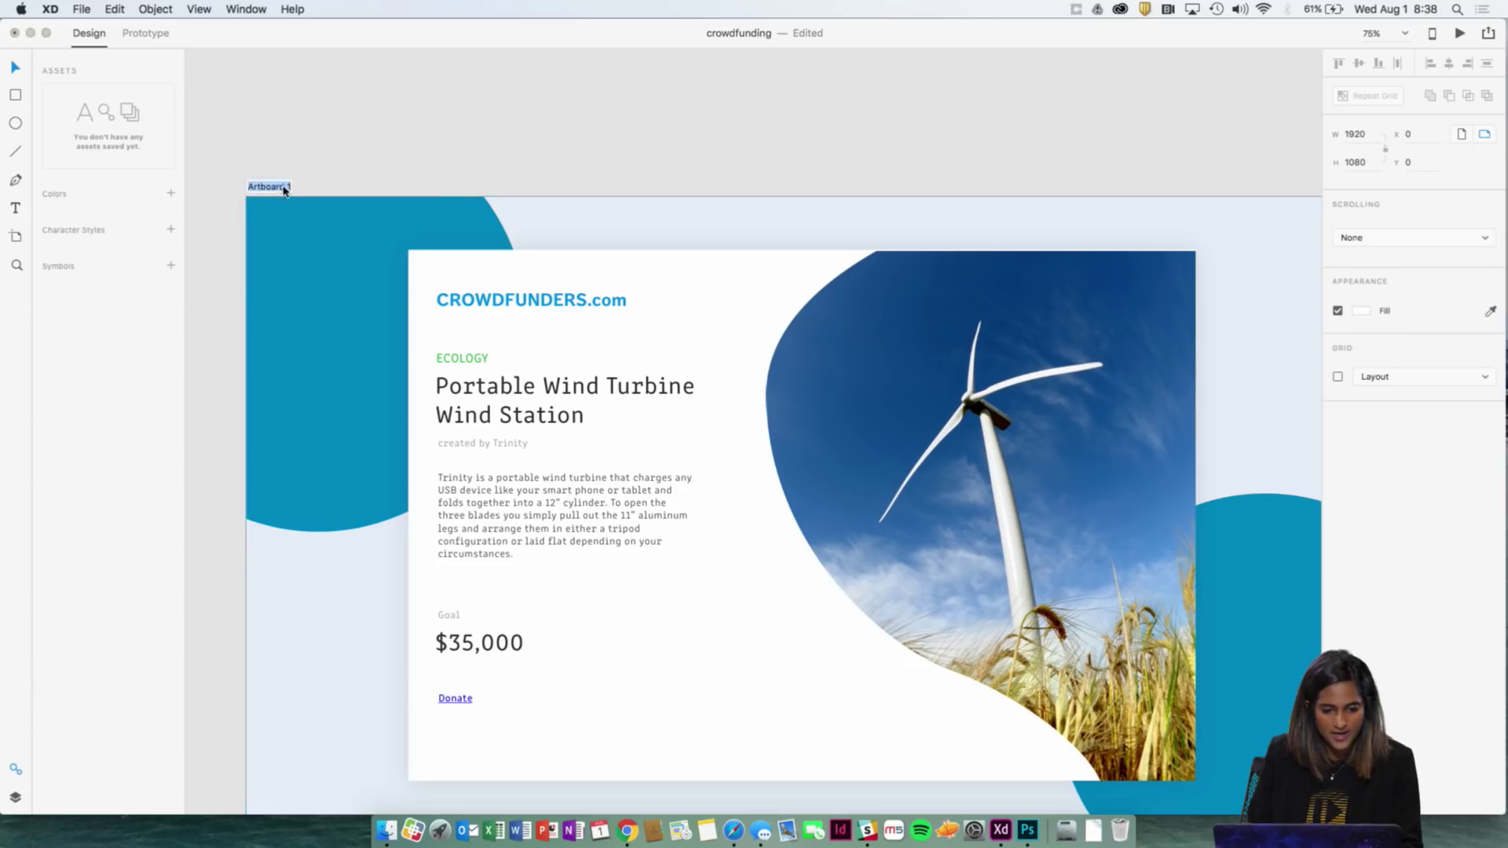
pyautogui.click(289, 187)
pyautogui.press('super+a')
pyautogui.write('s')
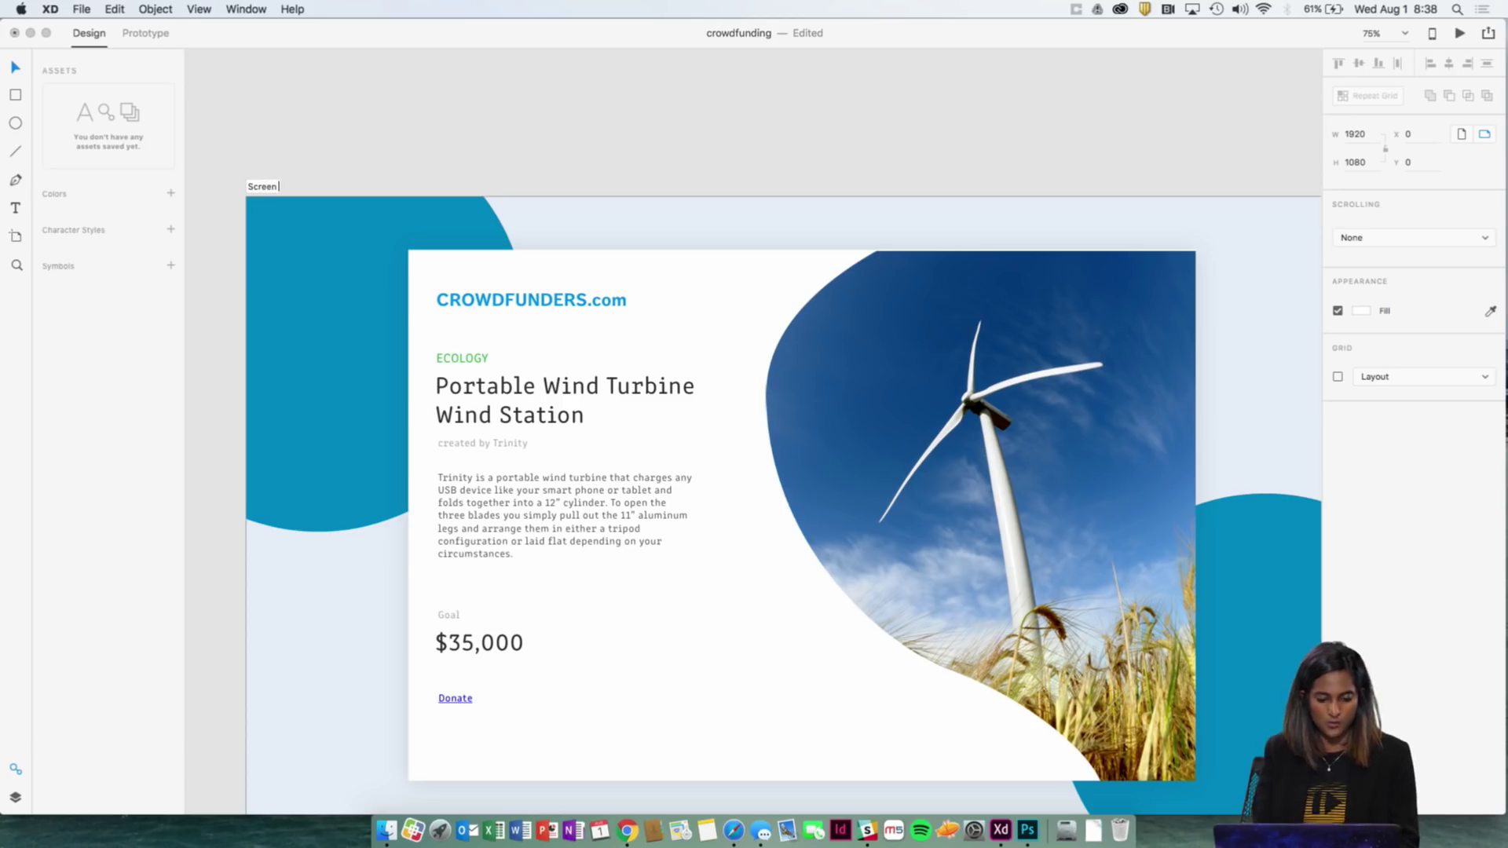
pyautogui.press('Return')
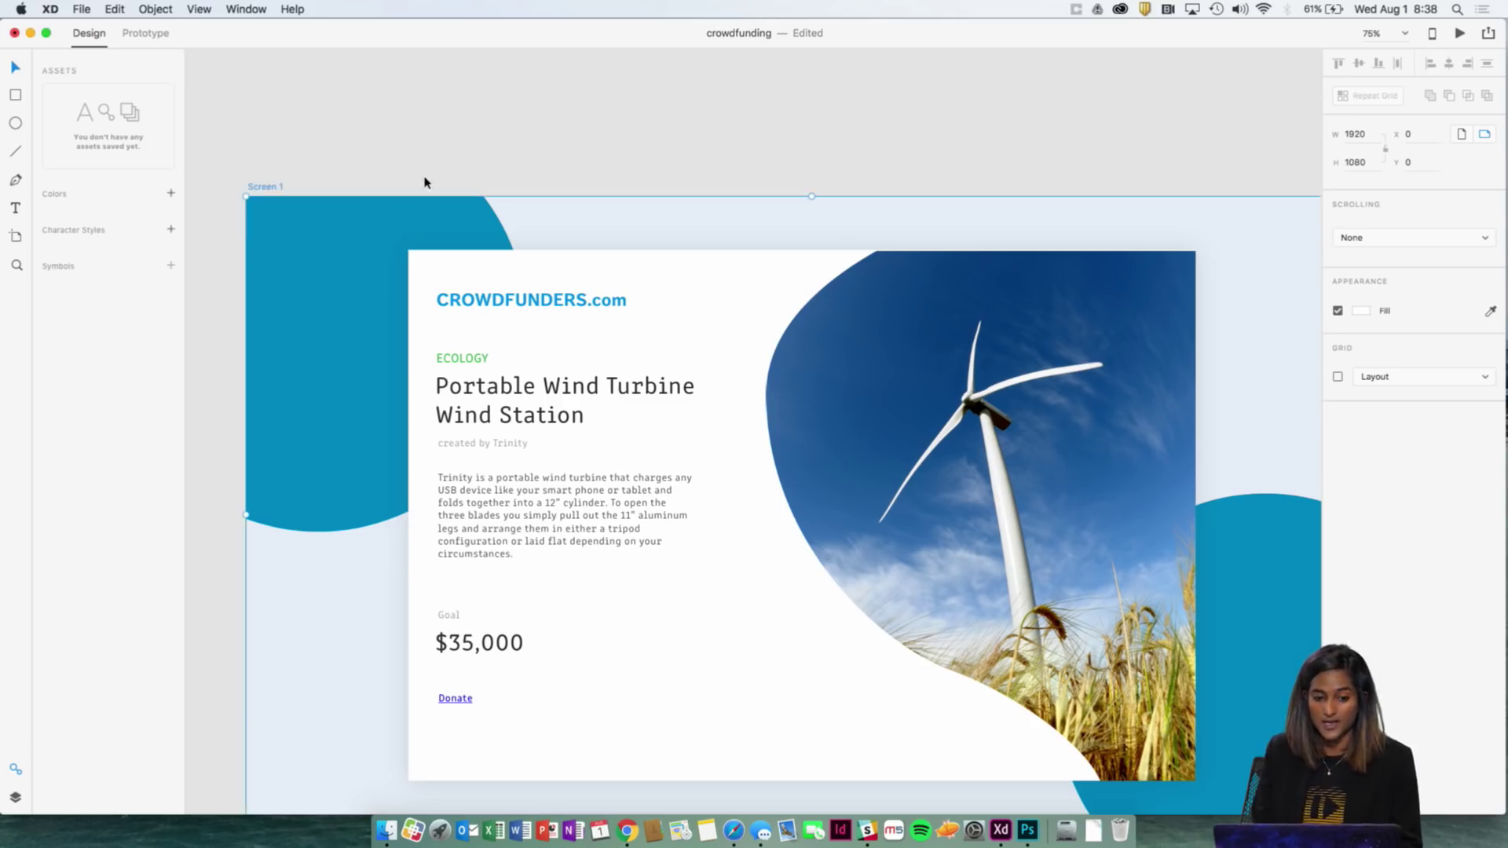
# Step: Draw a horizontal line about 435 wide between the description paragraph and the Goal label, matching the paragraph's width
pyautogui.moveTo(470, 192); pyautogui.dragTo(454, 122)
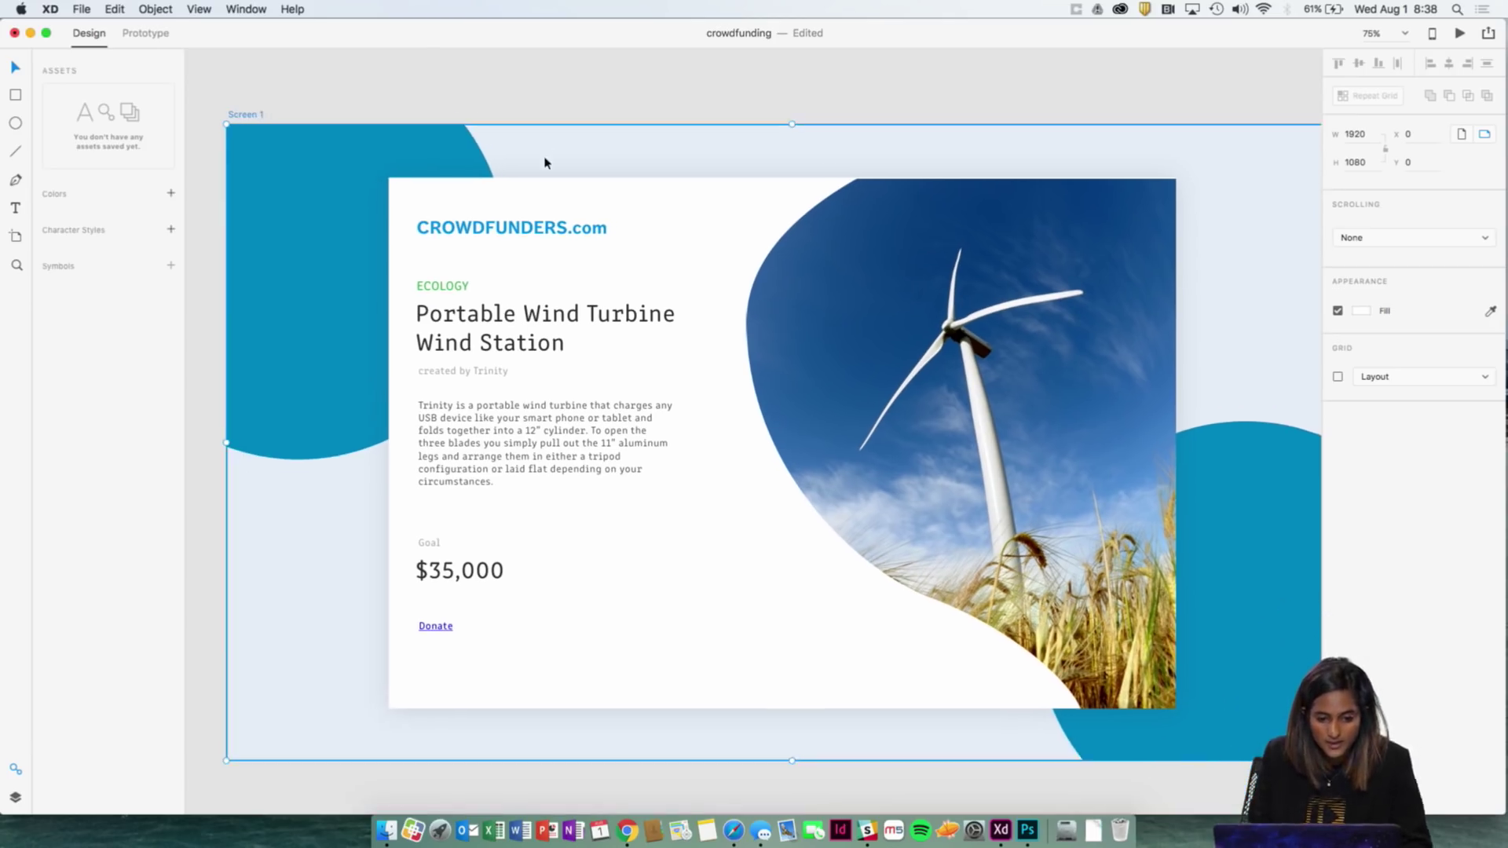
pyautogui.click(529, 398)
pyautogui.moveTo(551, 326); pyautogui.dragTo(549, 271)
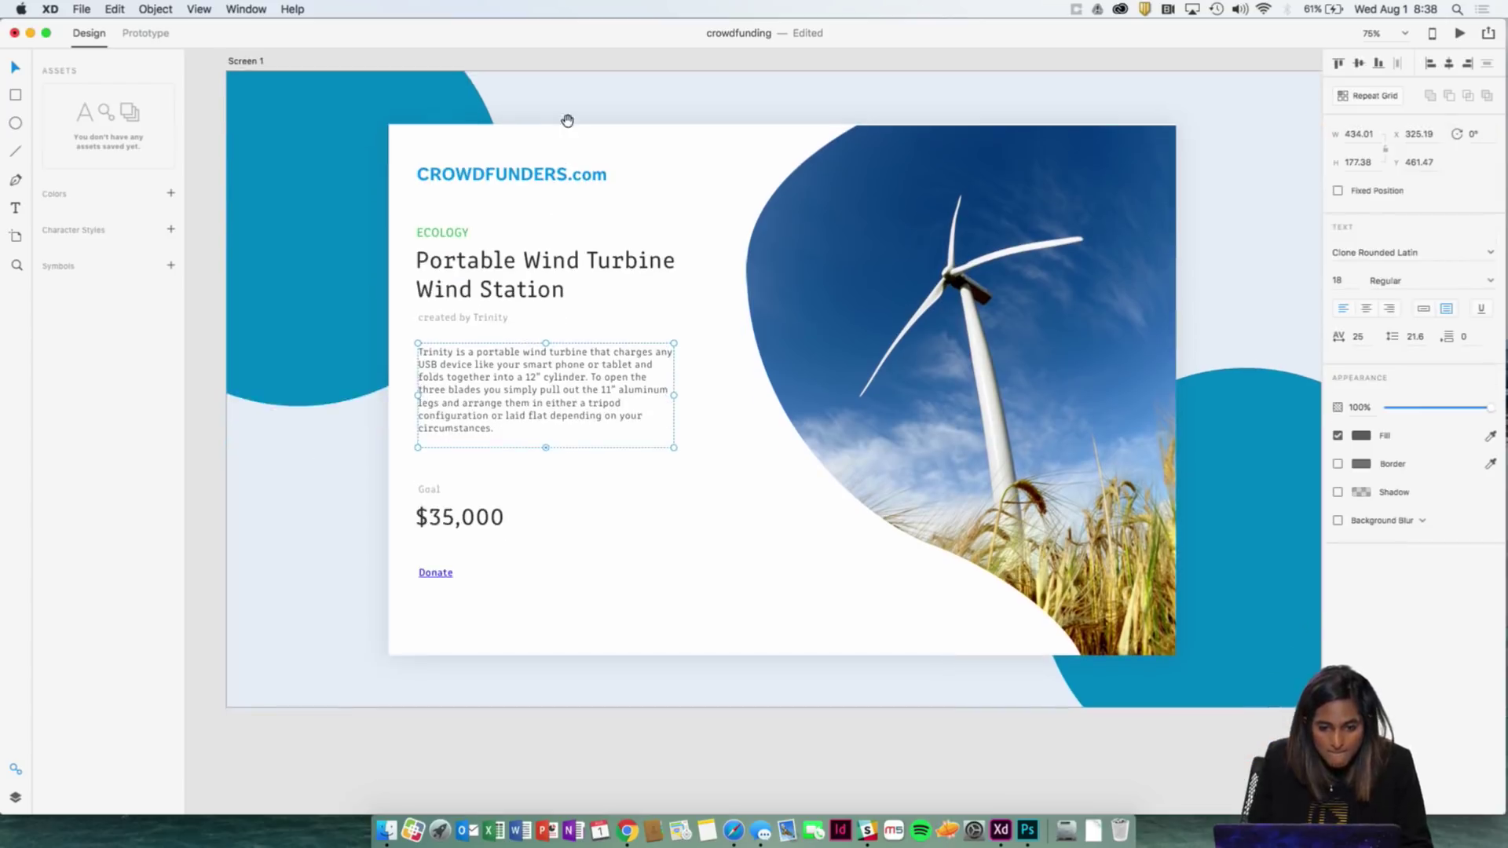
pyautogui.moveTo(568, 121); pyautogui.dragTo(544, 145)
pyautogui.click(15, 154)
pyautogui.hscroll(-3, 398, 471)
pyautogui.moveTo(544, 519)
pyautogui.mouseDown()
pyautogui.moveTo(513, 505)
pyautogui.moveTo(791, 505)
pyautogui.moveTo(771, 500)
pyautogui.mouseUp()
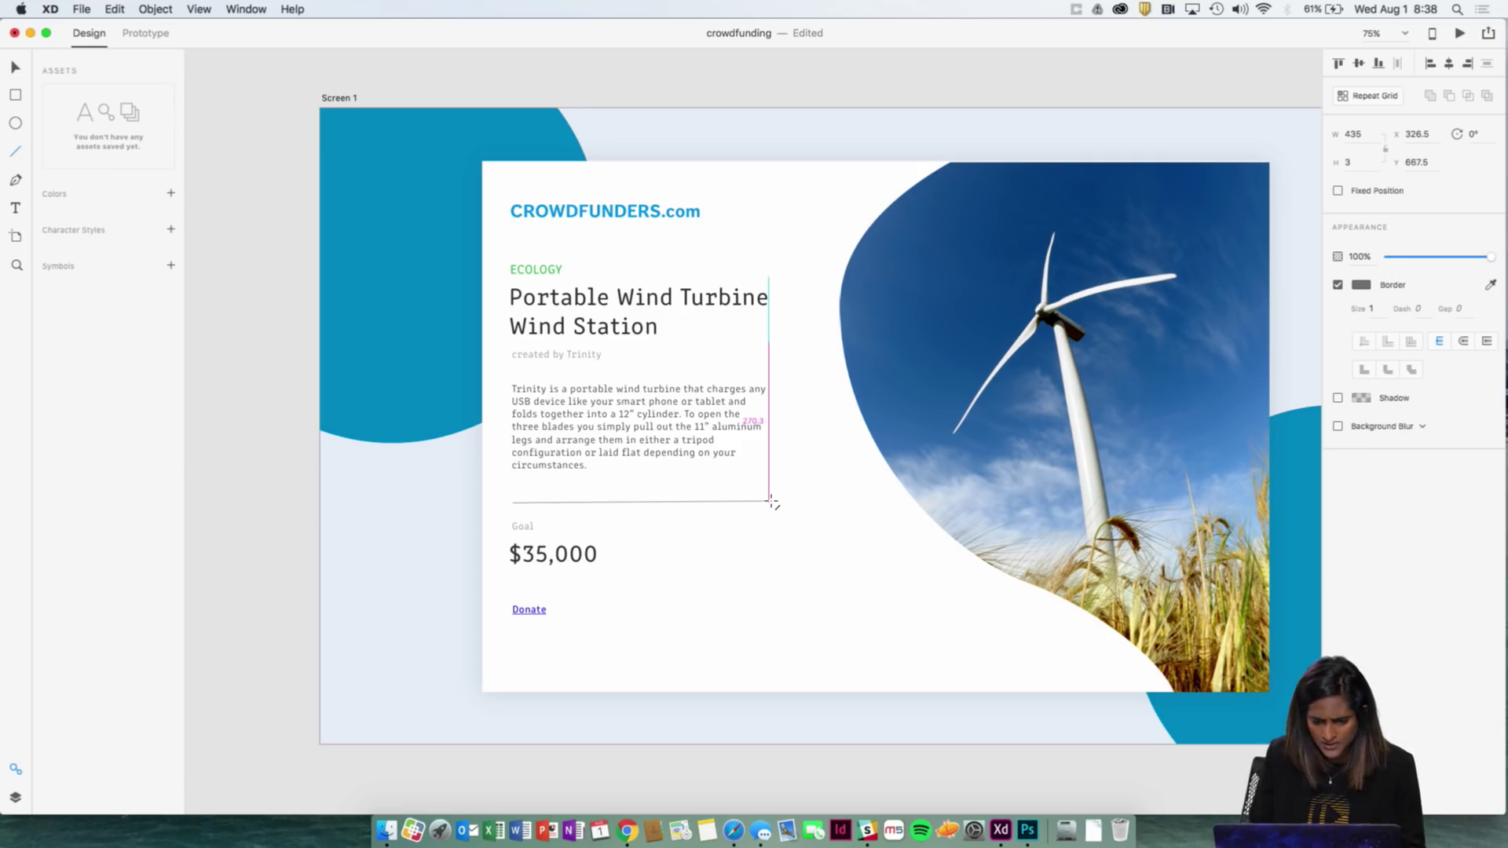
pyautogui.moveTo(770, 500)
pyautogui.mouseDown()
pyautogui.moveTo(832, 507)
pyautogui.moveTo(610, 506)
pyautogui.moveTo(788, 519)
pyautogui.moveTo(832, 449)
pyautogui.moveTo(798, 404)
pyautogui.moveTo(849, 526)
pyautogui.moveTo(762, 492)
pyautogui.moveTo(770, 507)
pyautogui.mouseUp()
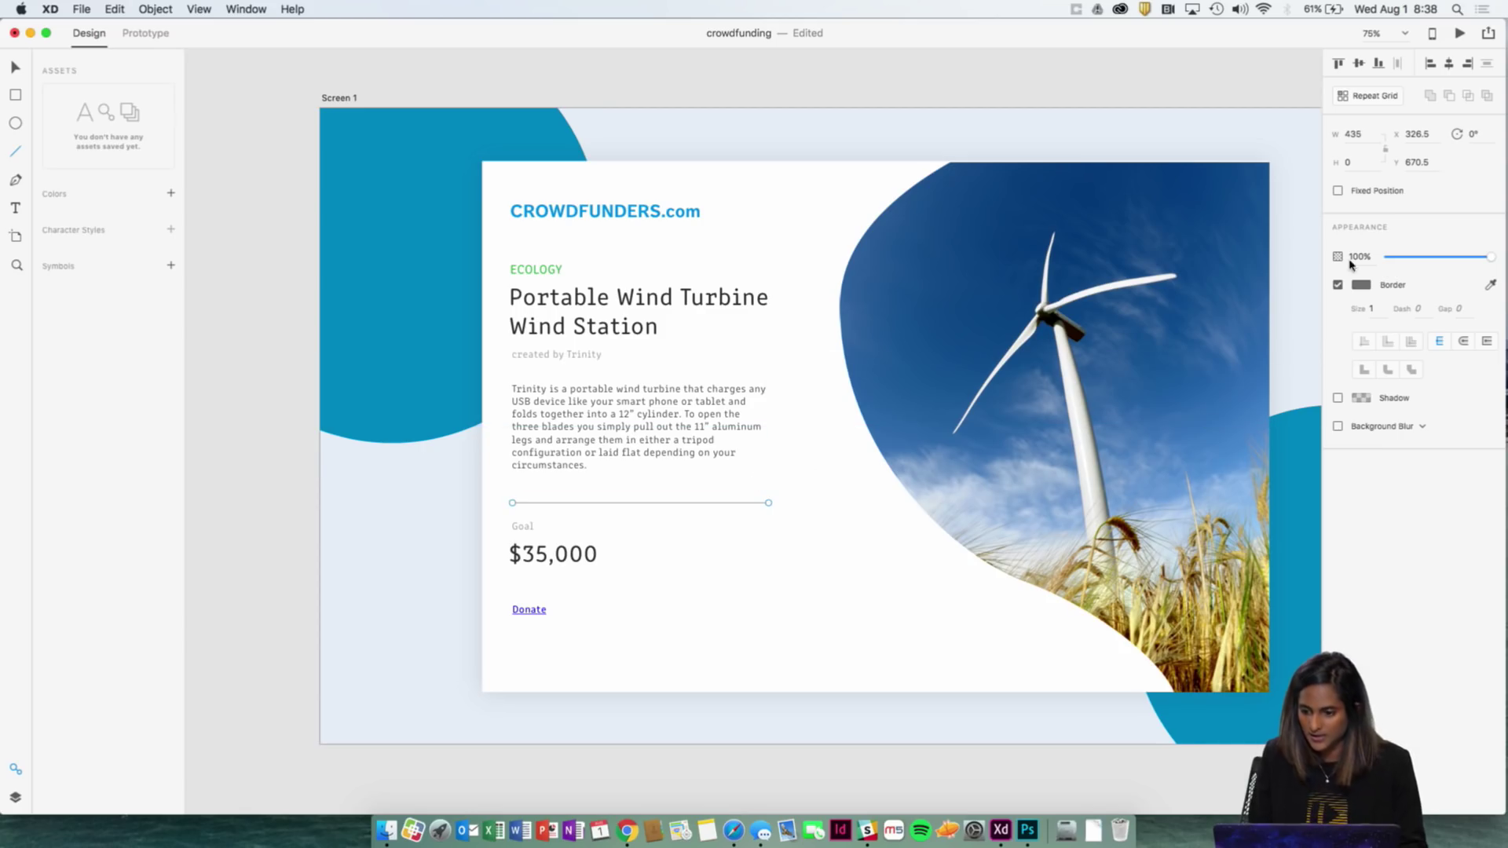
# Step: Set the border size of the line above the Goal label to 10
pyautogui.write('1')
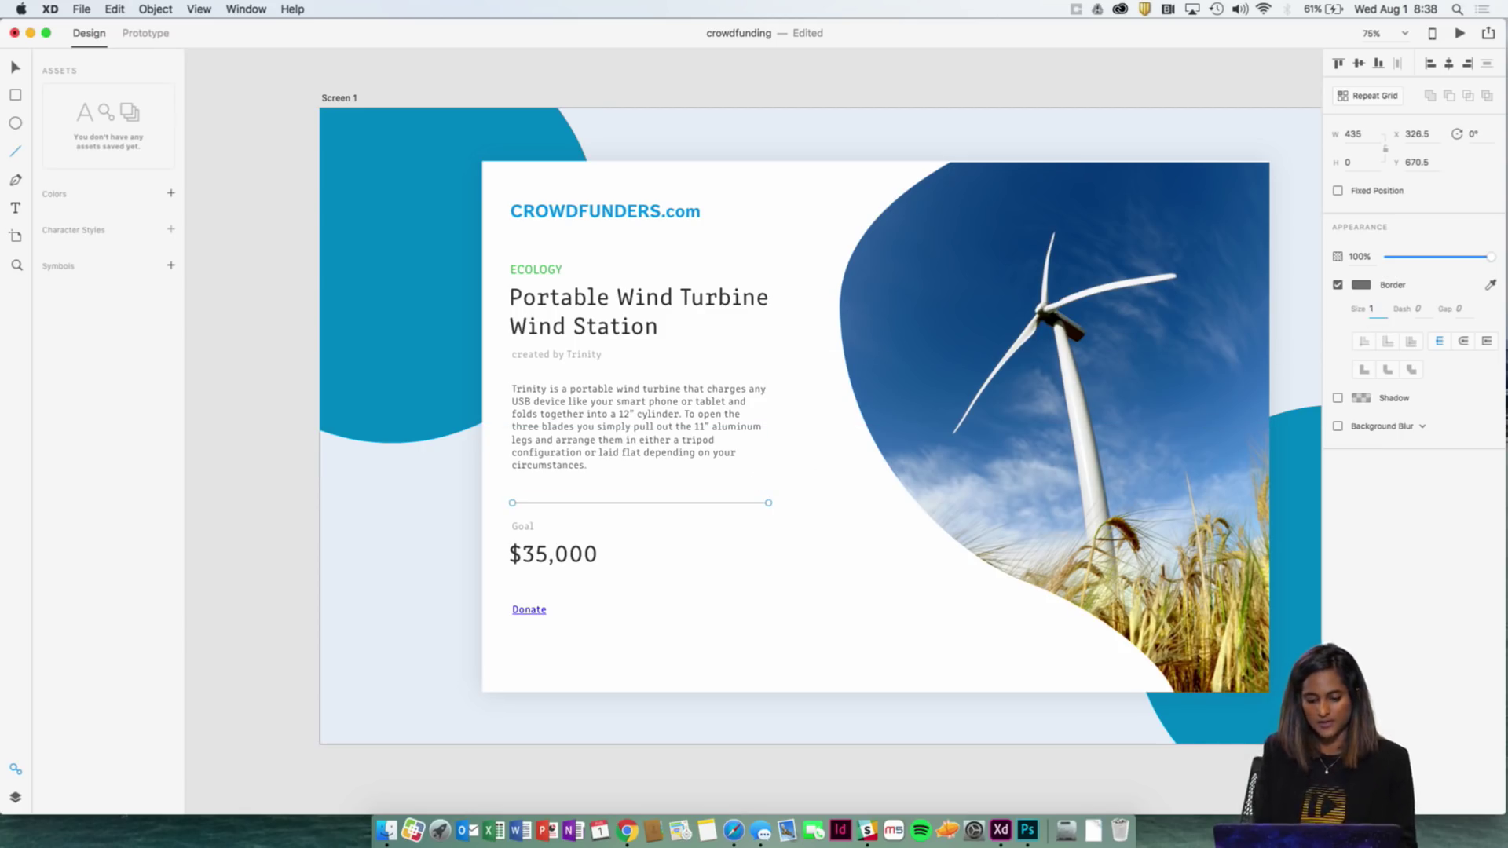
pyautogui.press('Return')
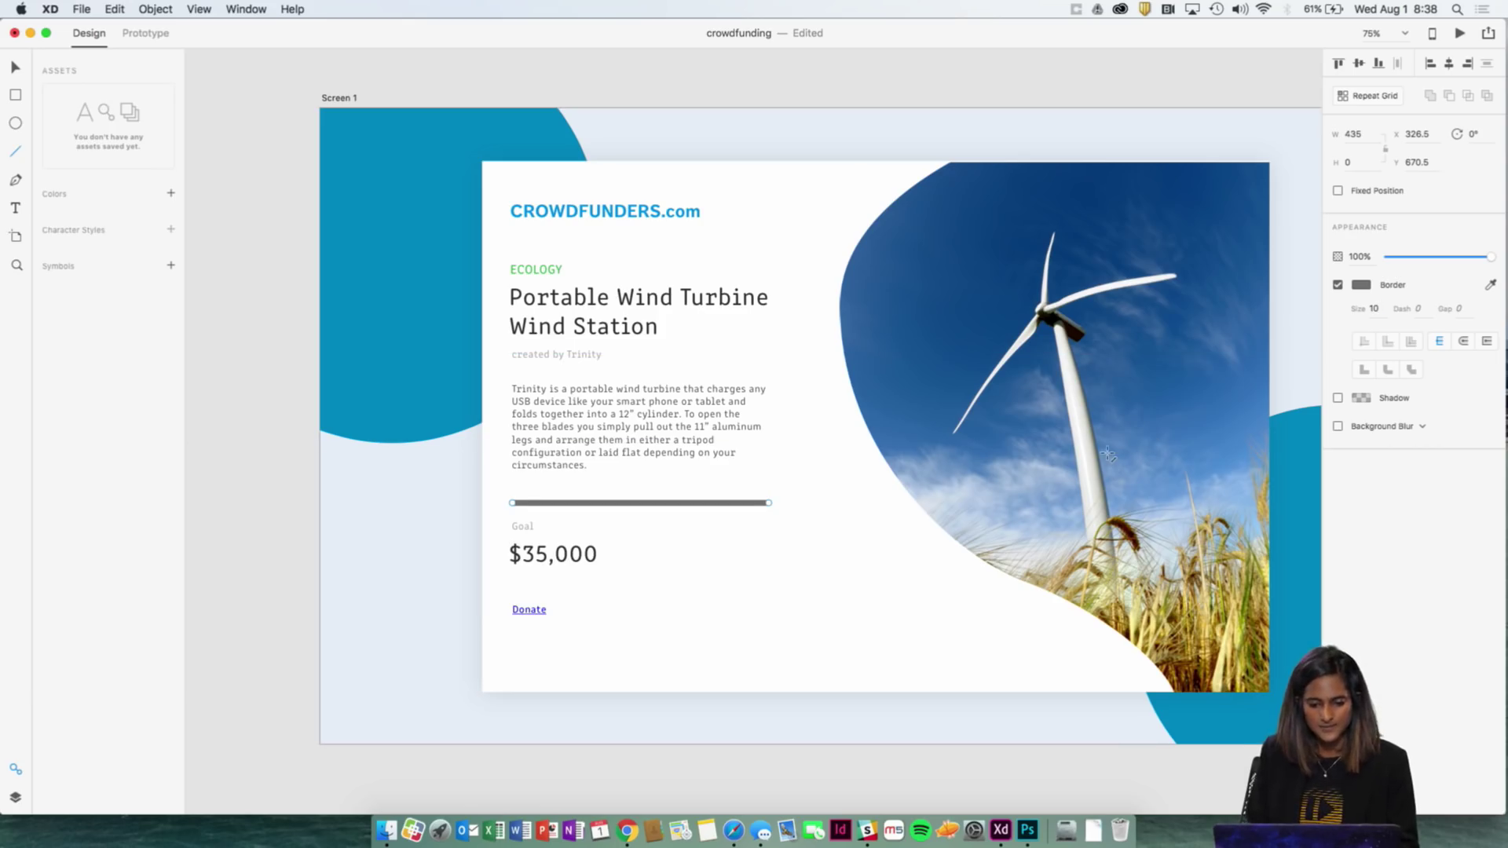
pyautogui.click(11, 65)
pyautogui.click(667, 504)
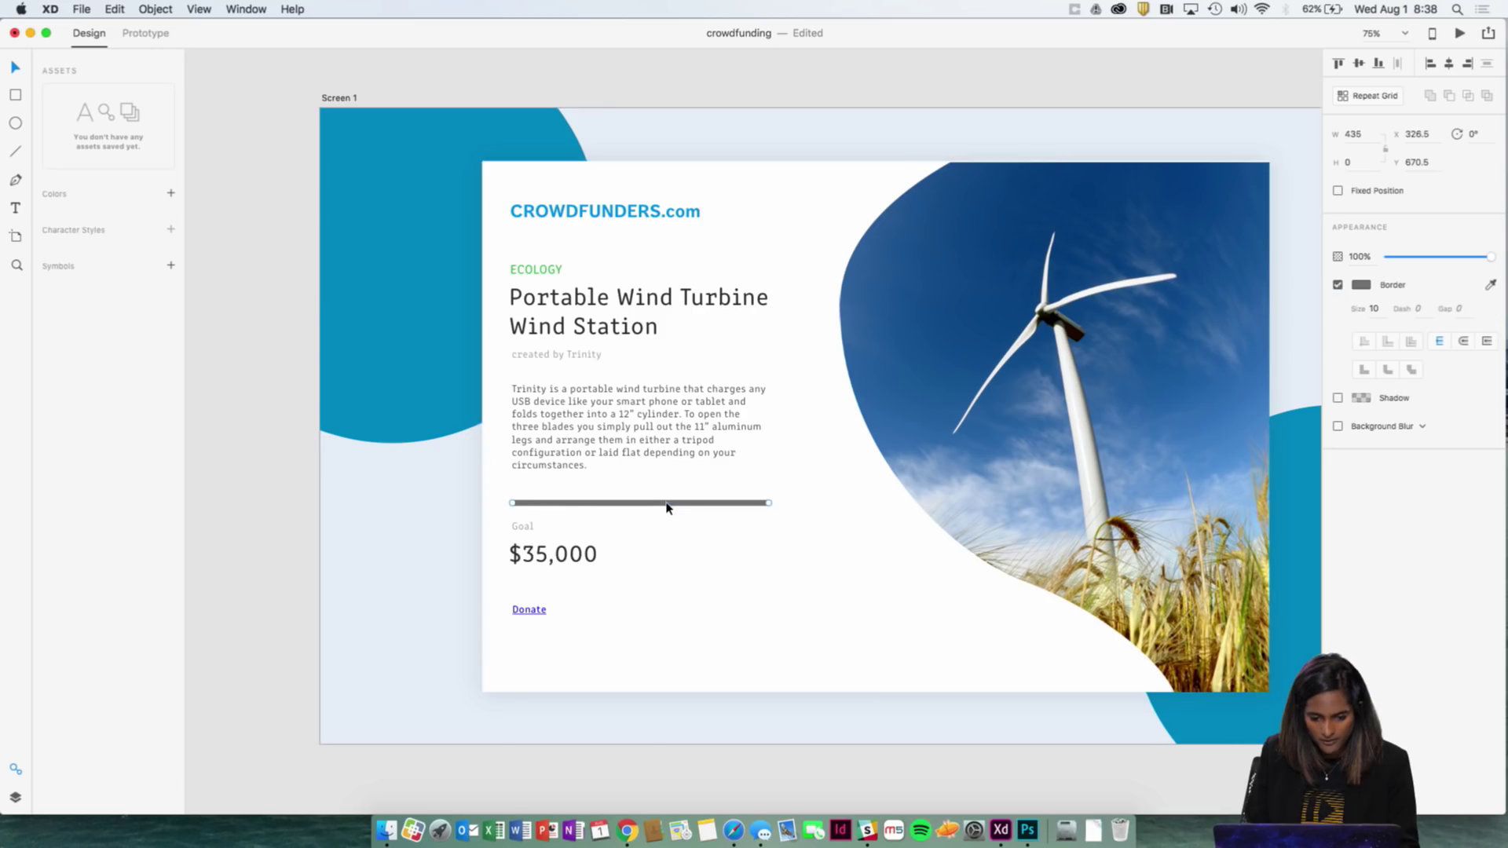
pyautogui.press('super+1')
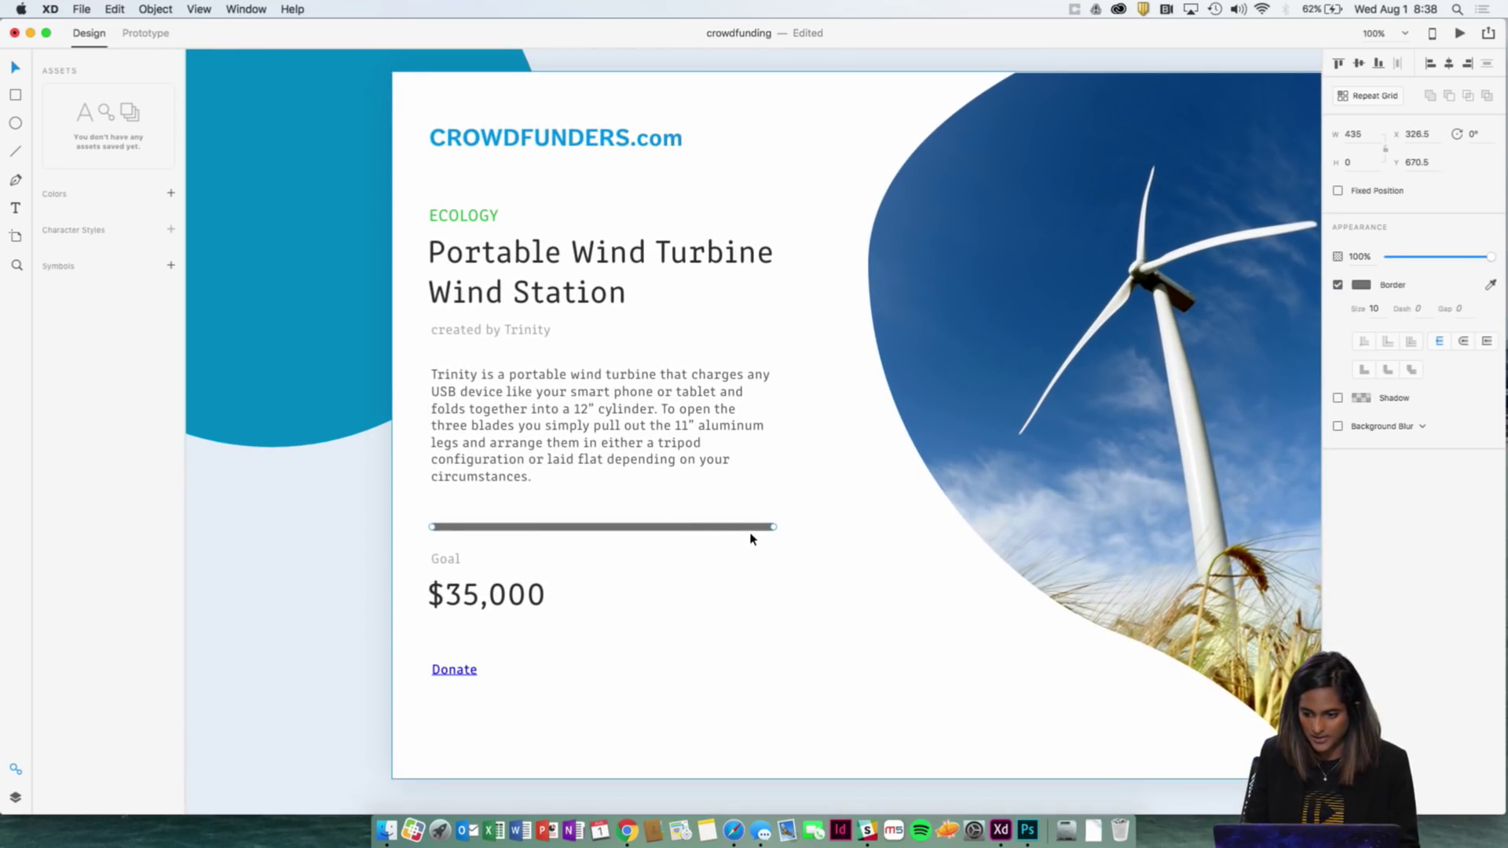
# Step: Give the thick line above the Goal label rounded ends using the Round Cap option
pyautogui.scroll(6, 761, 540)
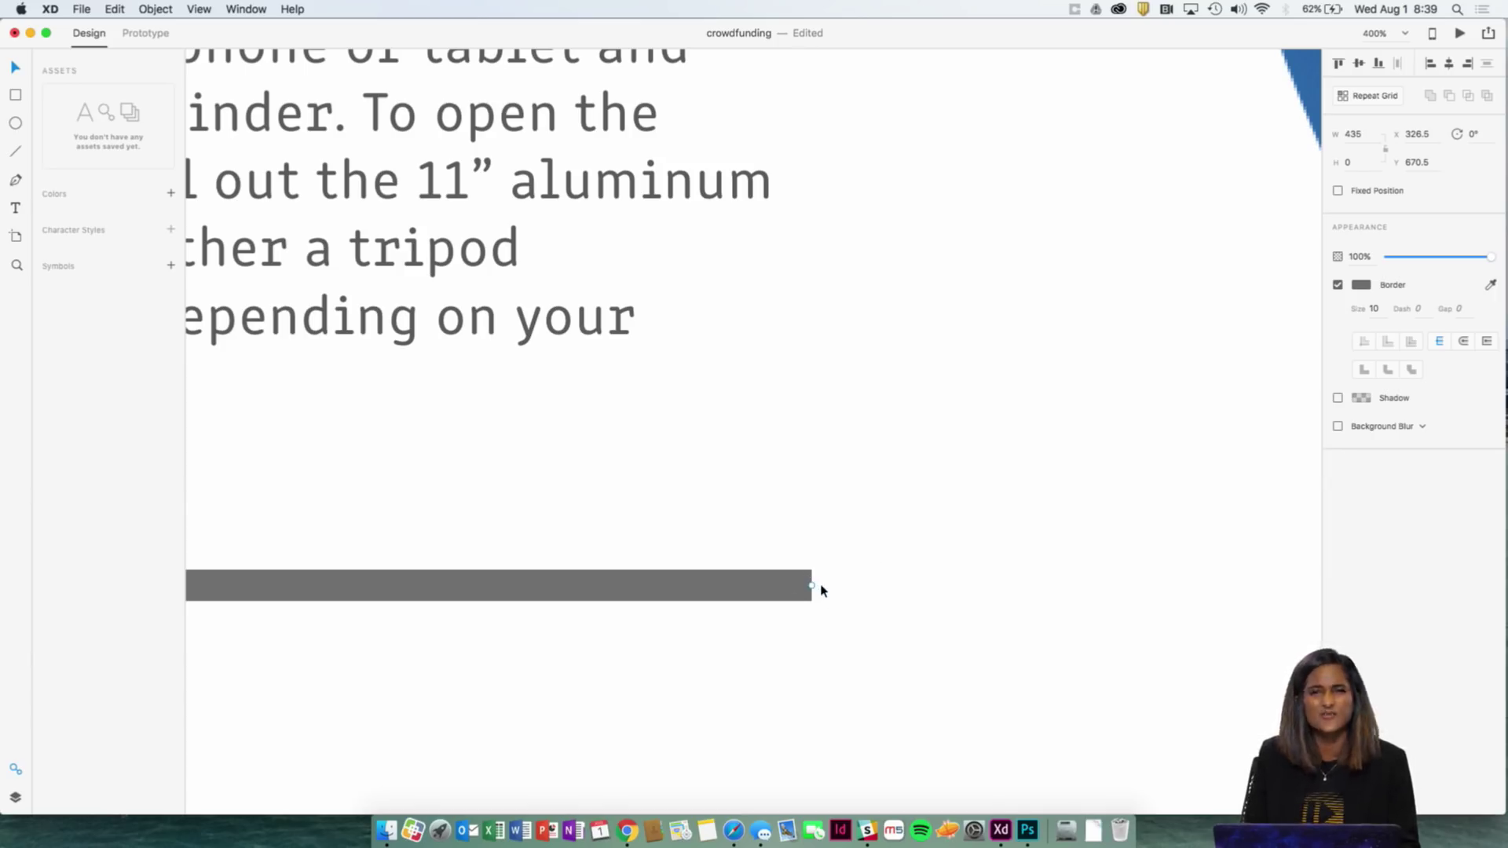
pyautogui.doubleClick(799, 590)
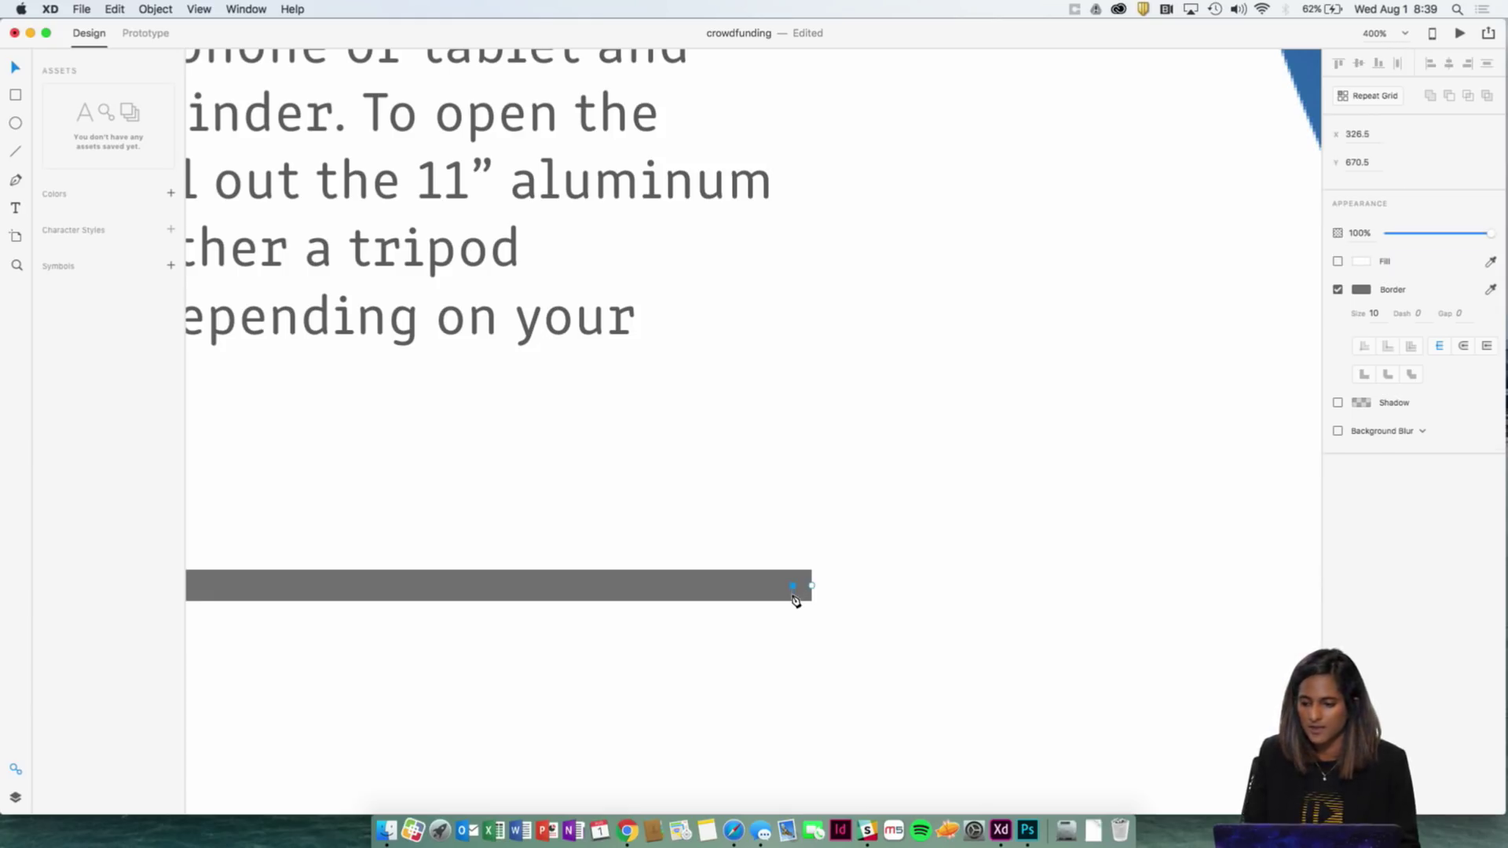
pyautogui.click(787, 586)
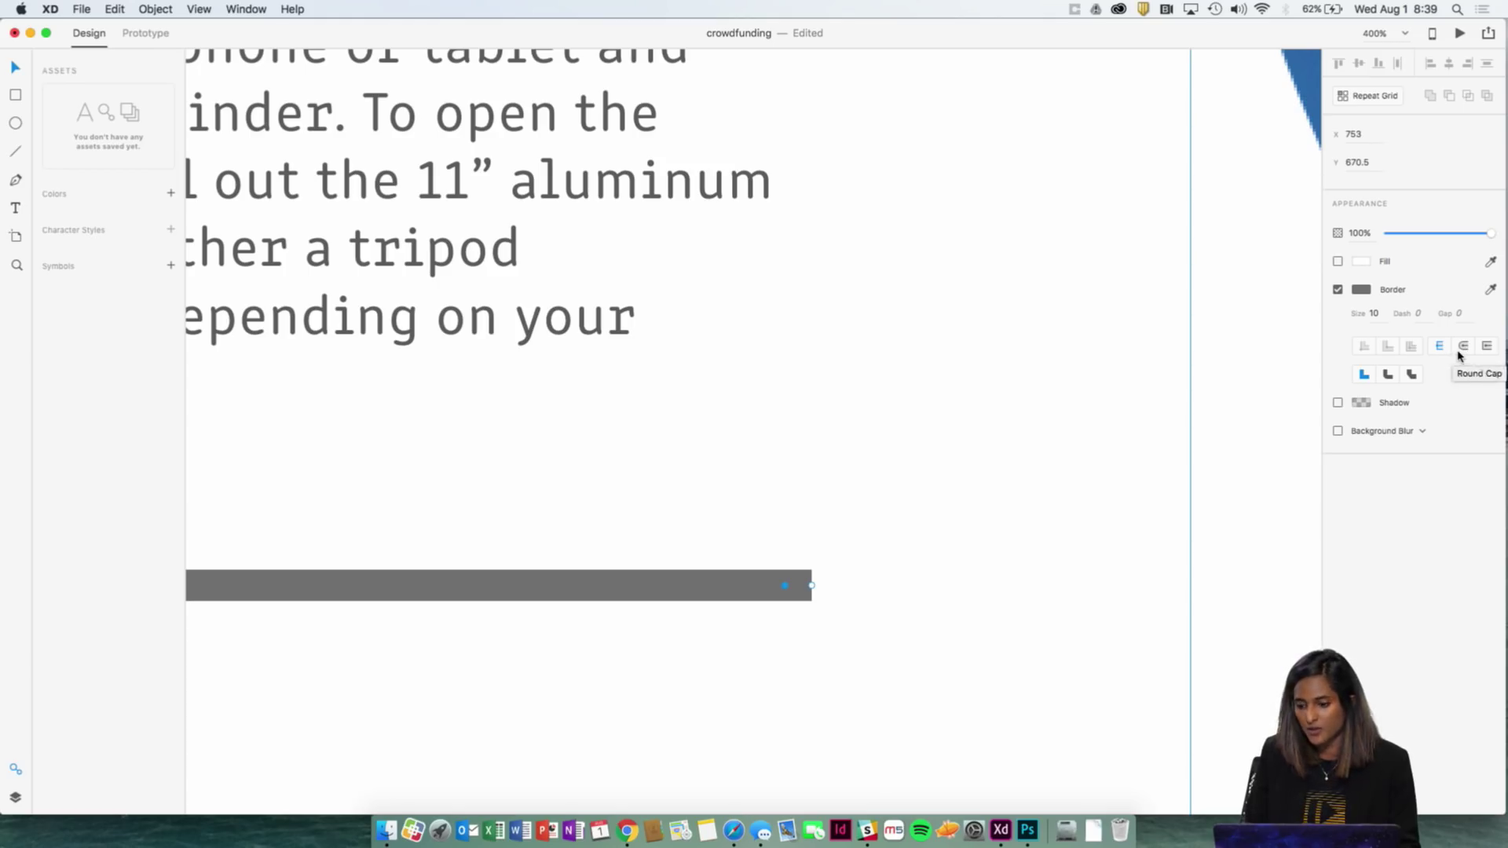
pyautogui.click(1462, 347)
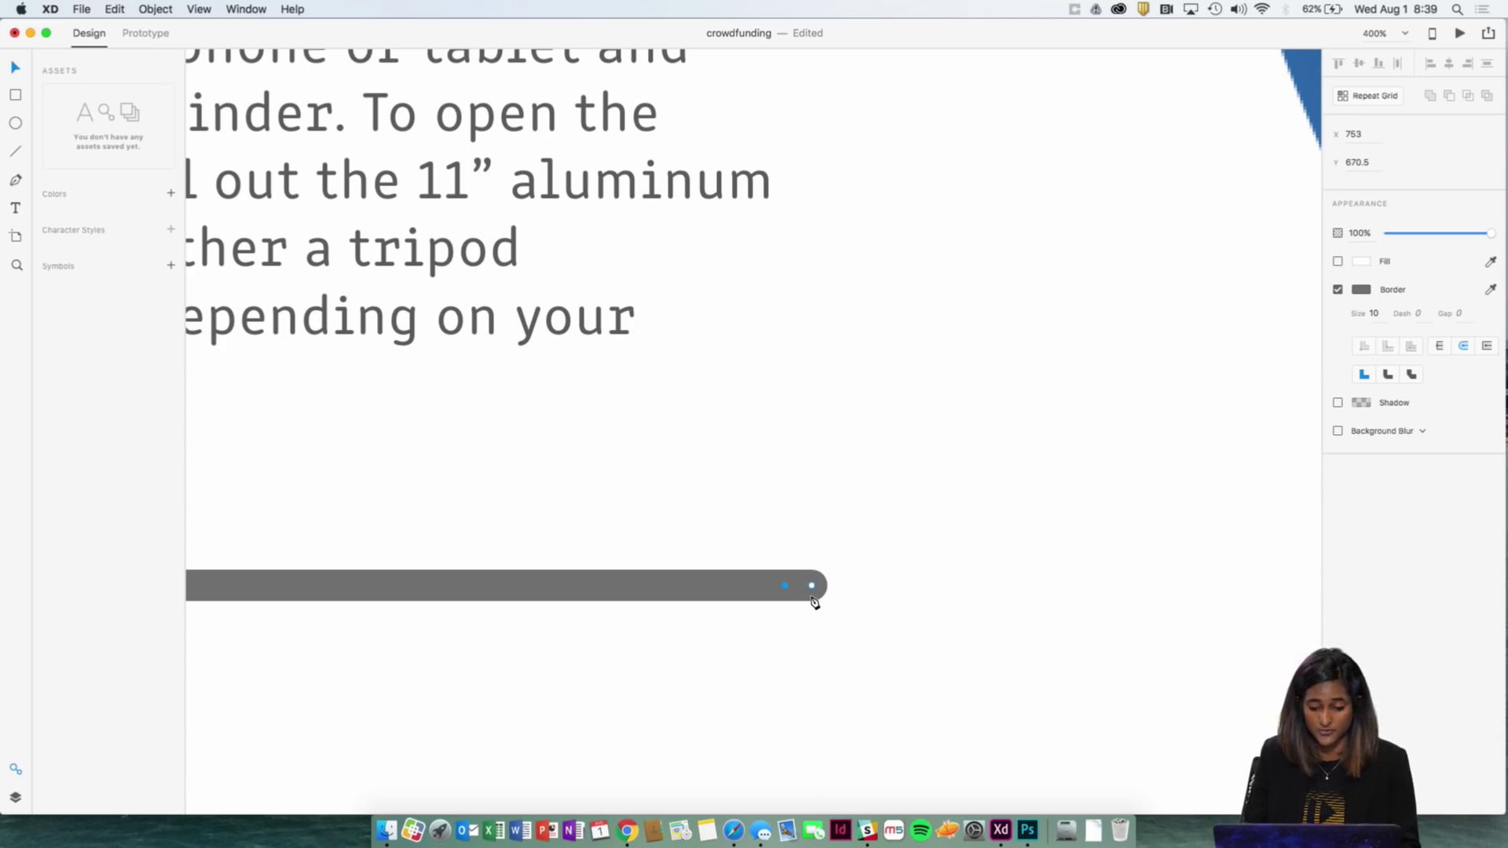
pyautogui.press('super+minus')
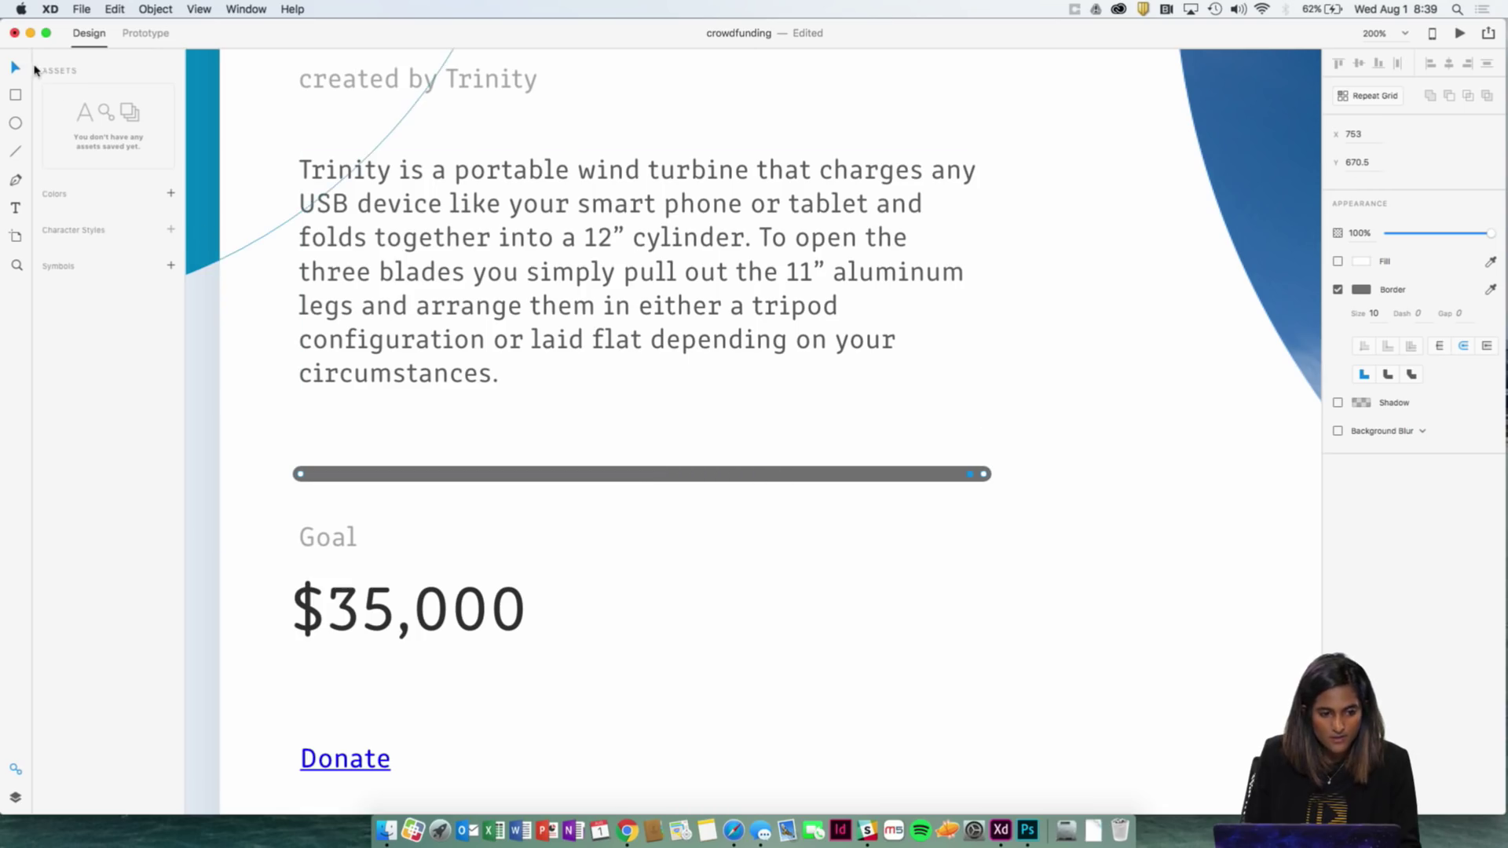
pyautogui.click(628, 477)
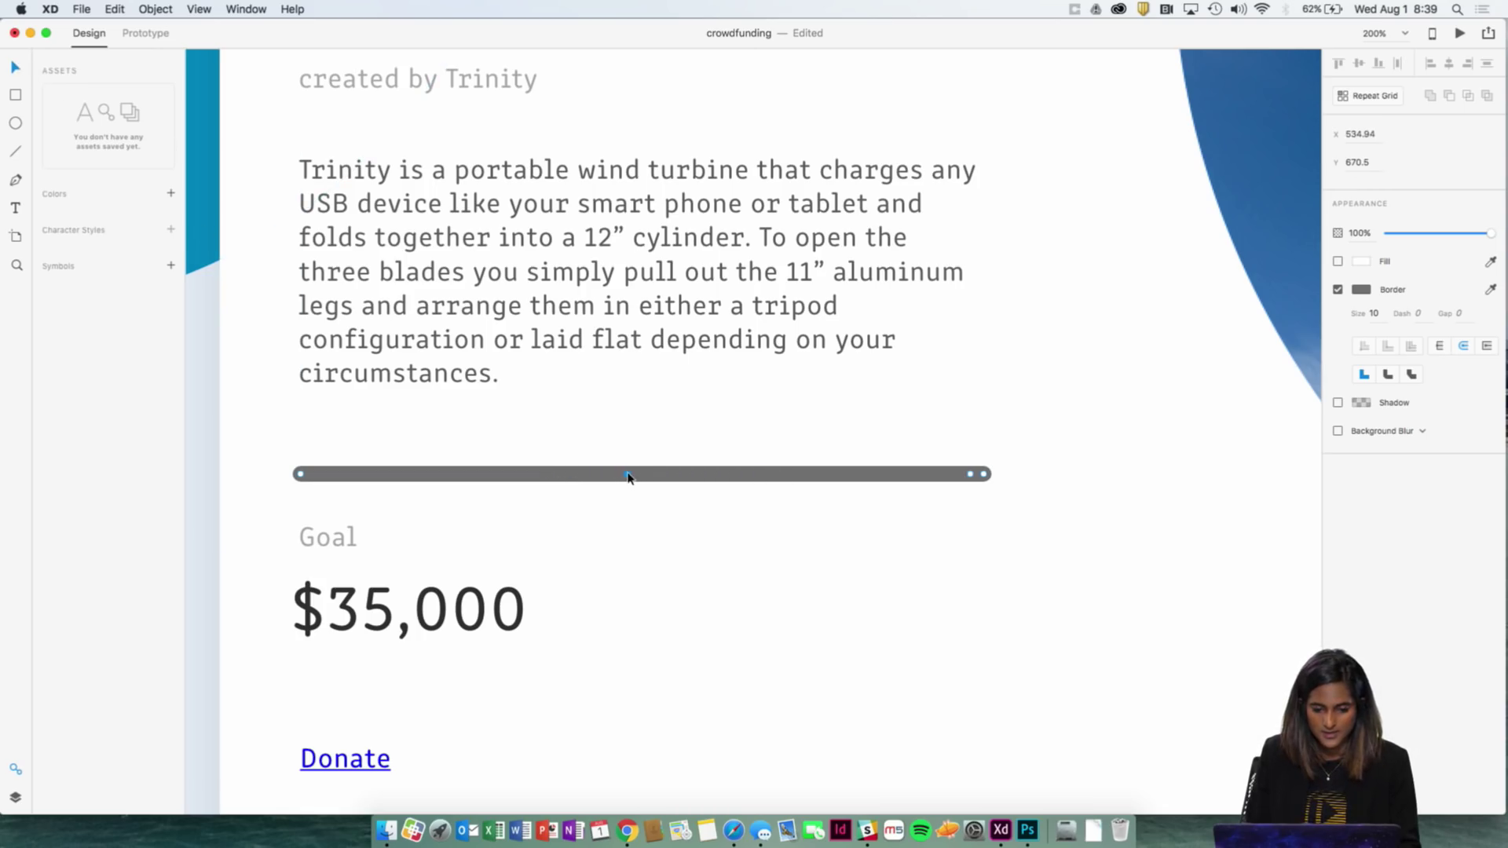
pyautogui.press('super+minus')
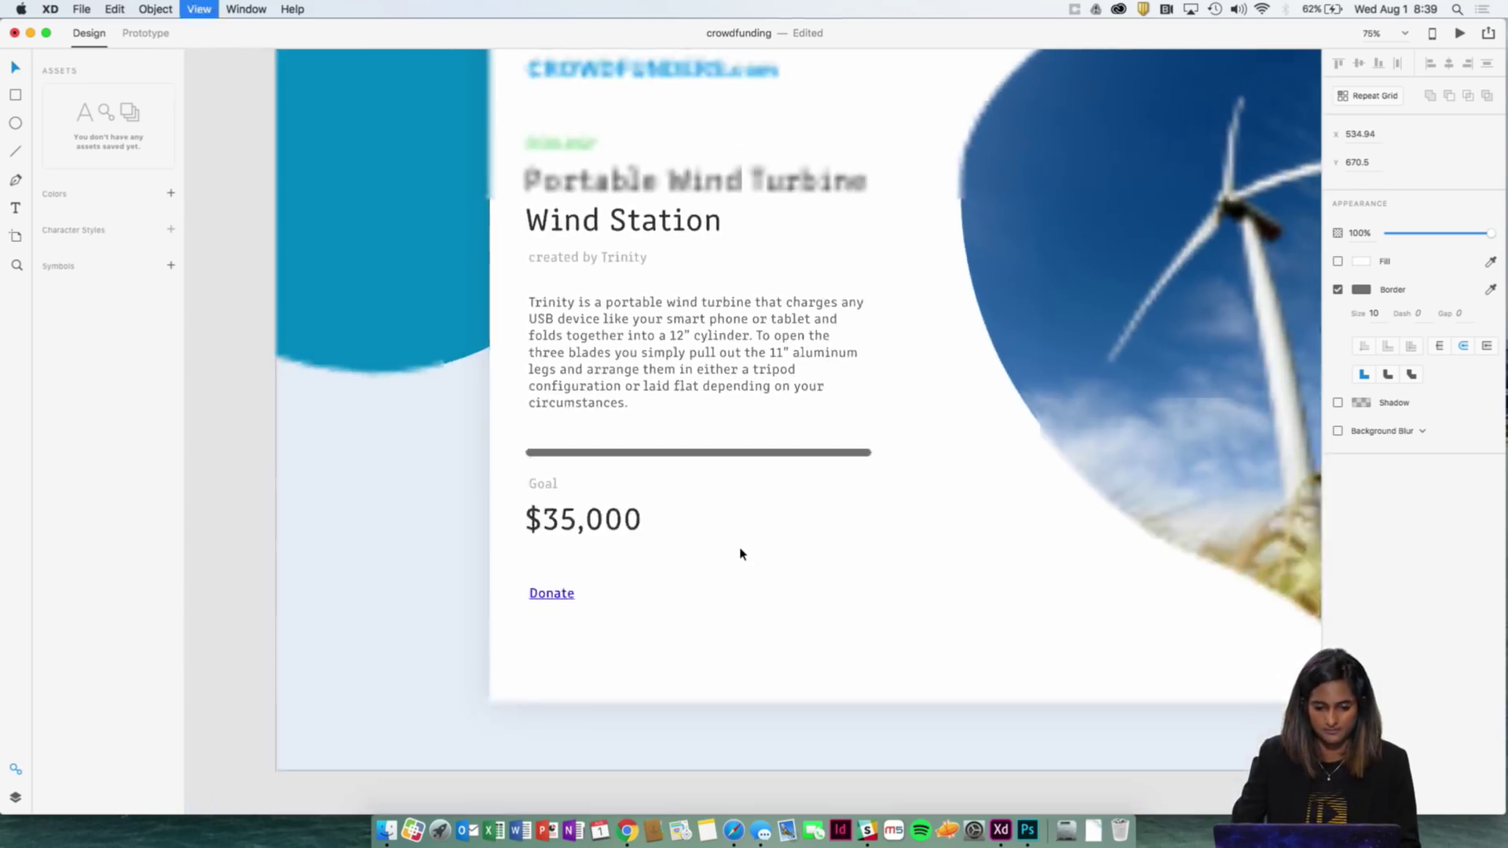
pyautogui.press('Escape')
# Step: Duplicate the rounded line and move the copy 20 px straight up
pyautogui.click(766, 449)
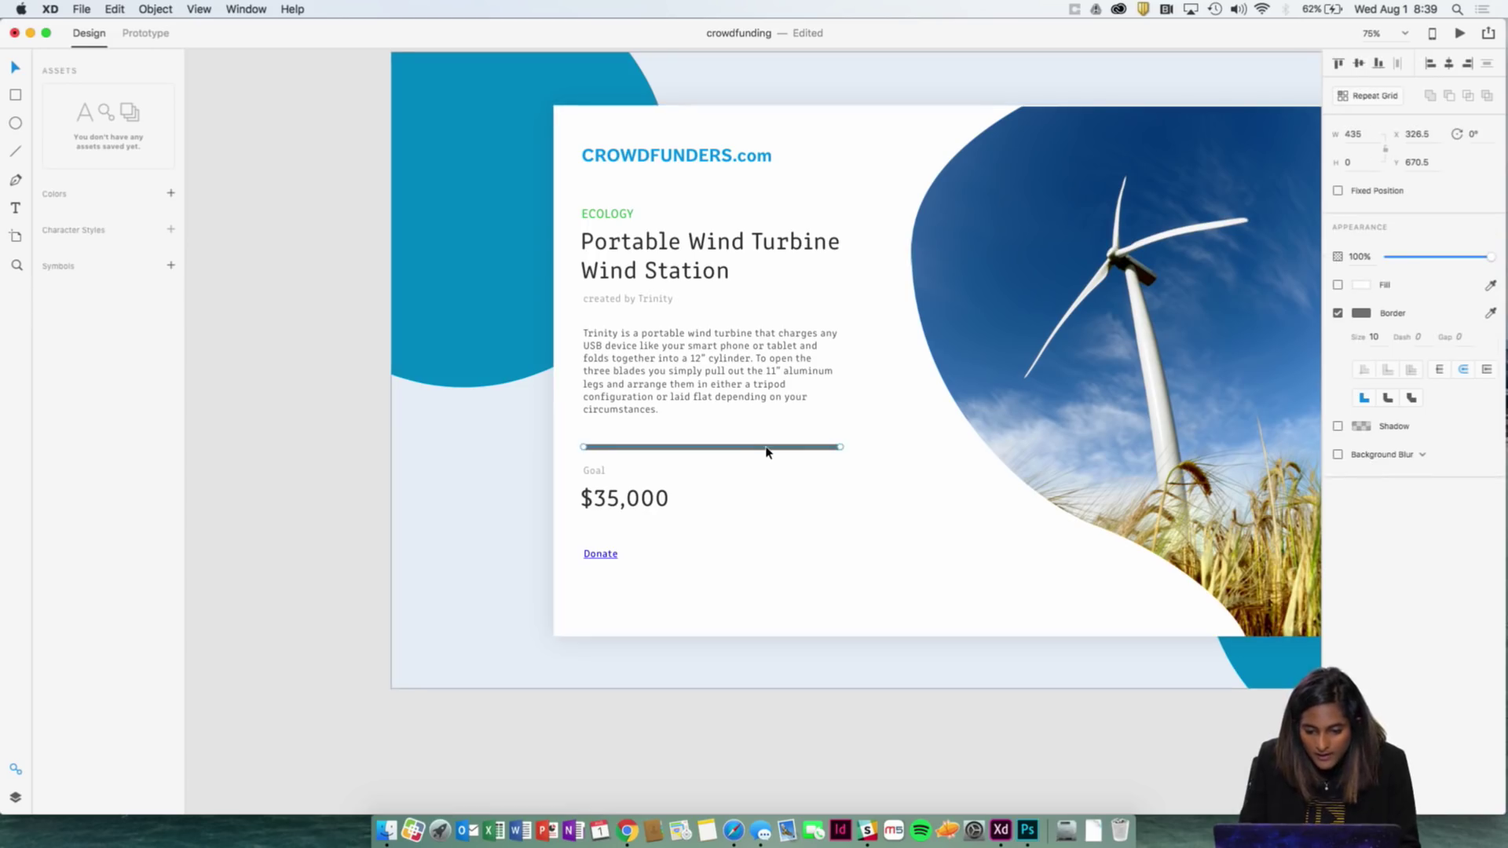
pyautogui.press('super+plus')
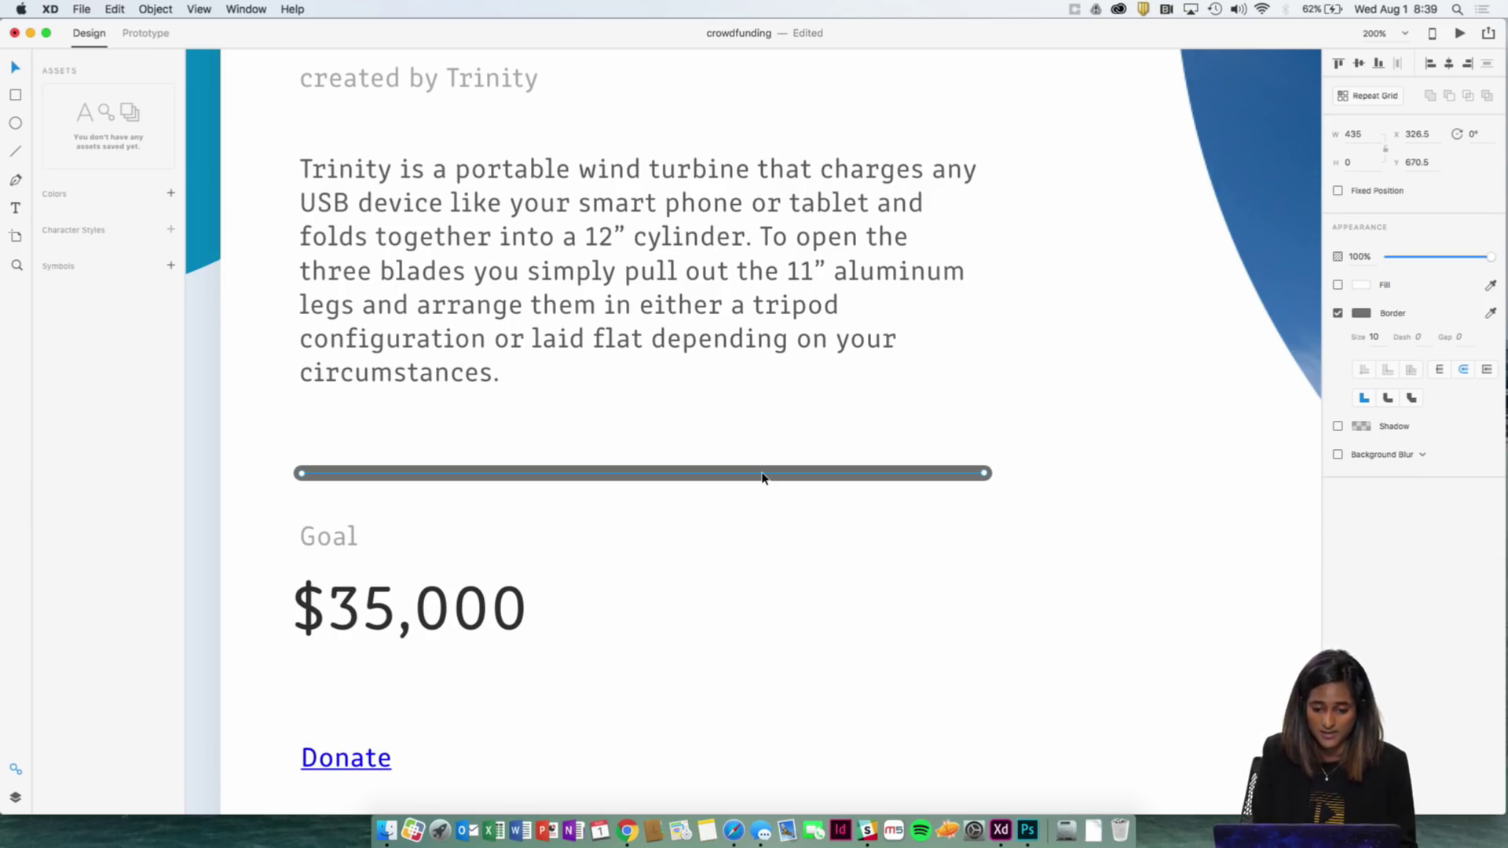
pyautogui.press('super+d')
pyautogui.hotkey('shift', 'Up')
pyautogui.hotkey('shift', 'Up')
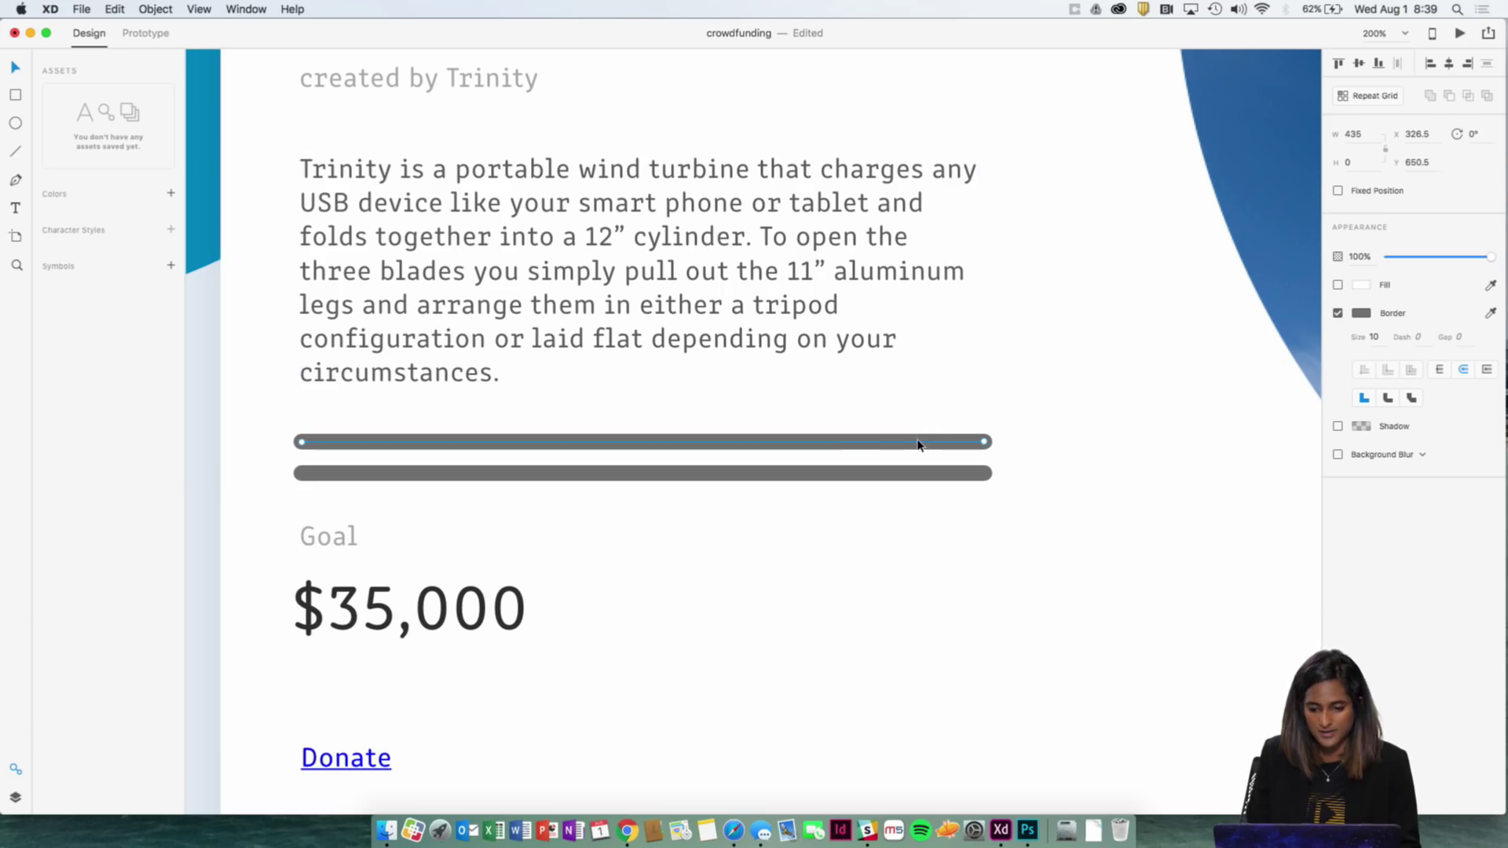
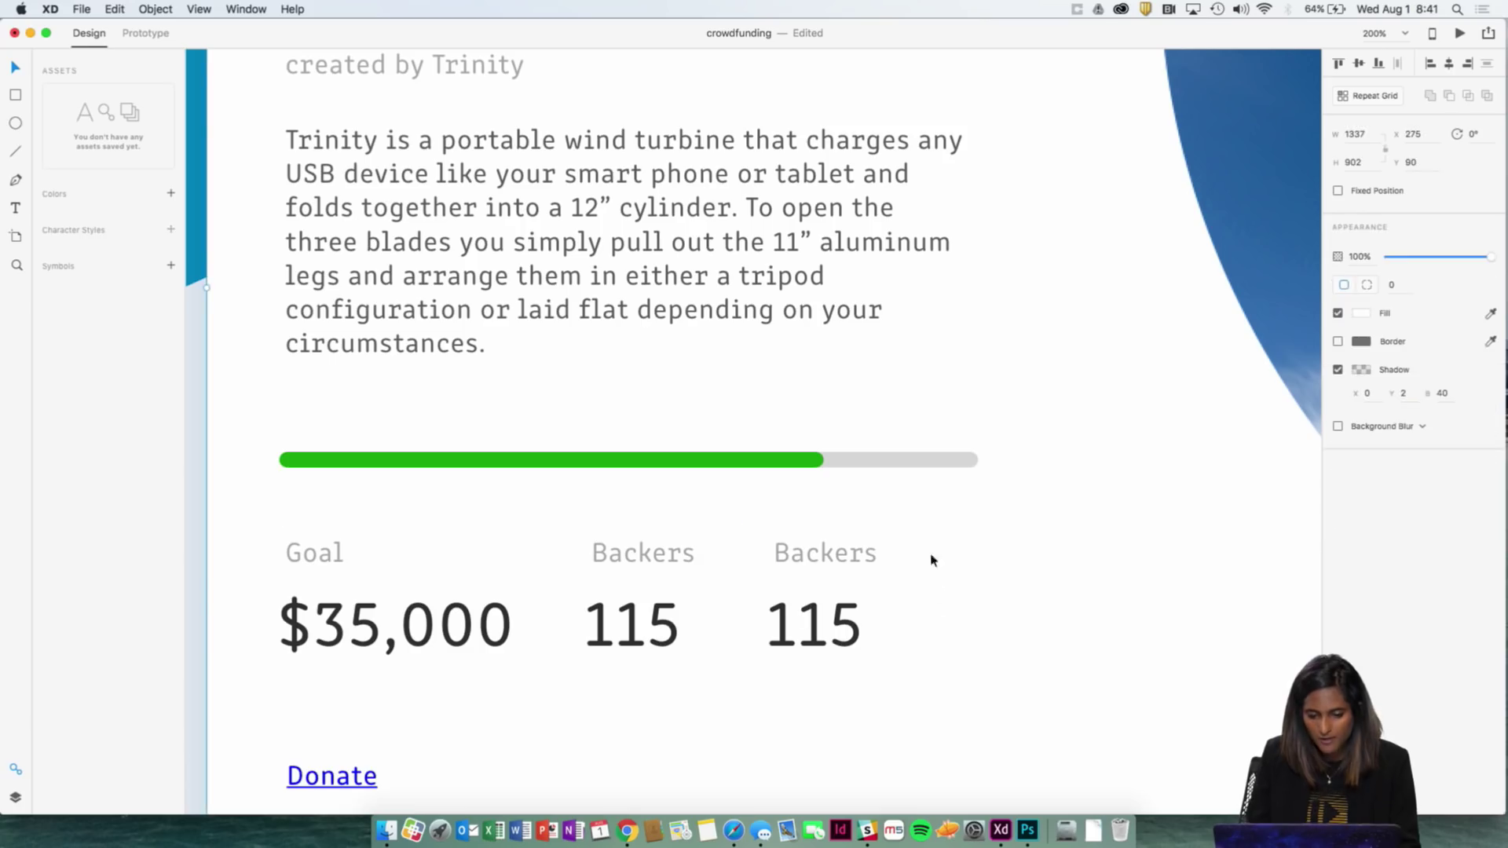
# Step: Change the text of the second Backers label to "Day to go"
pyautogui.doubleClick(856, 552)
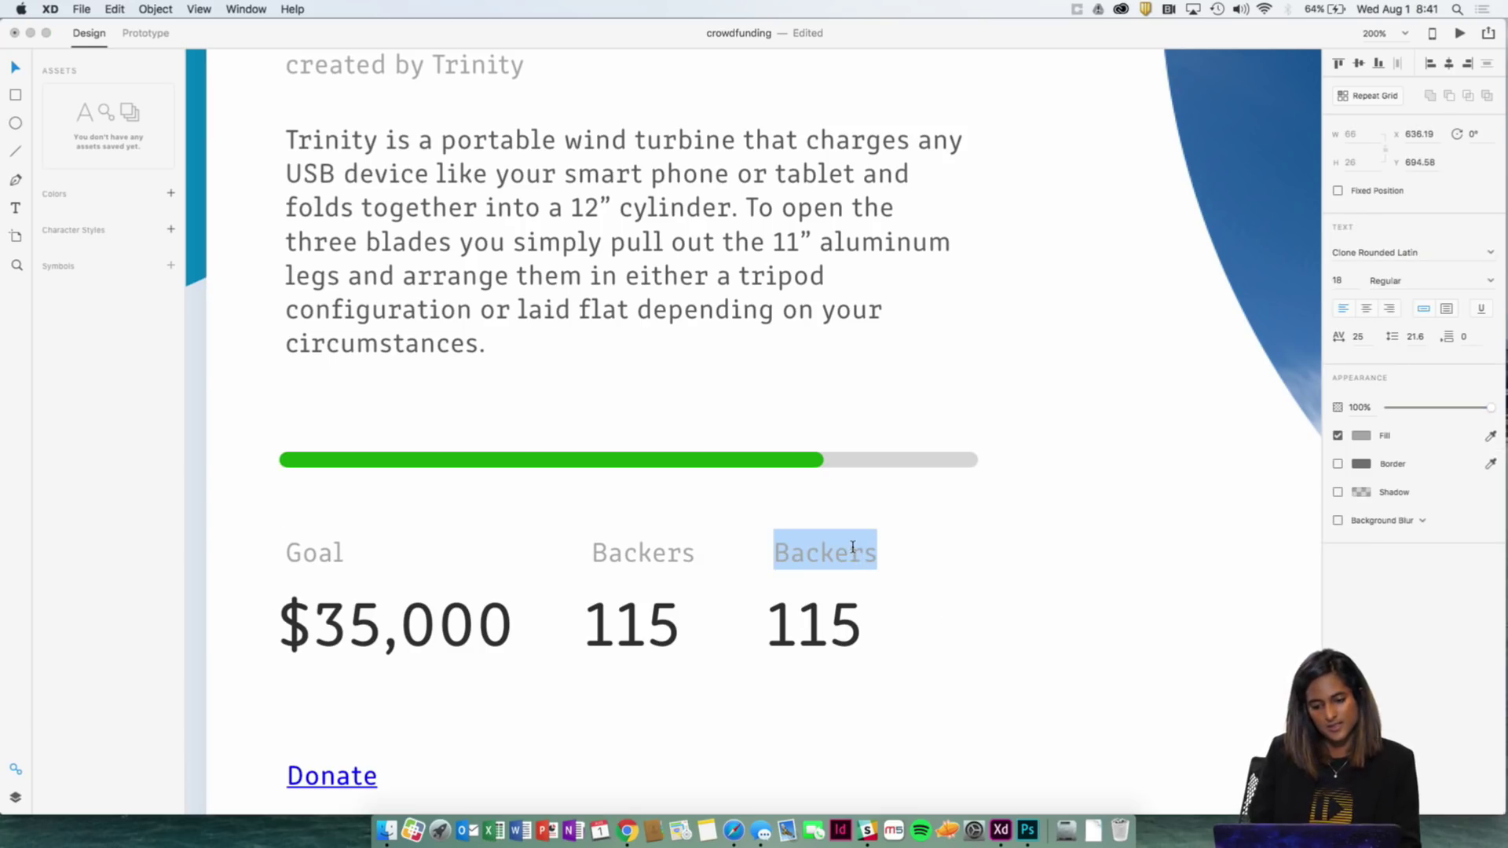
pyautogui.write('Day')
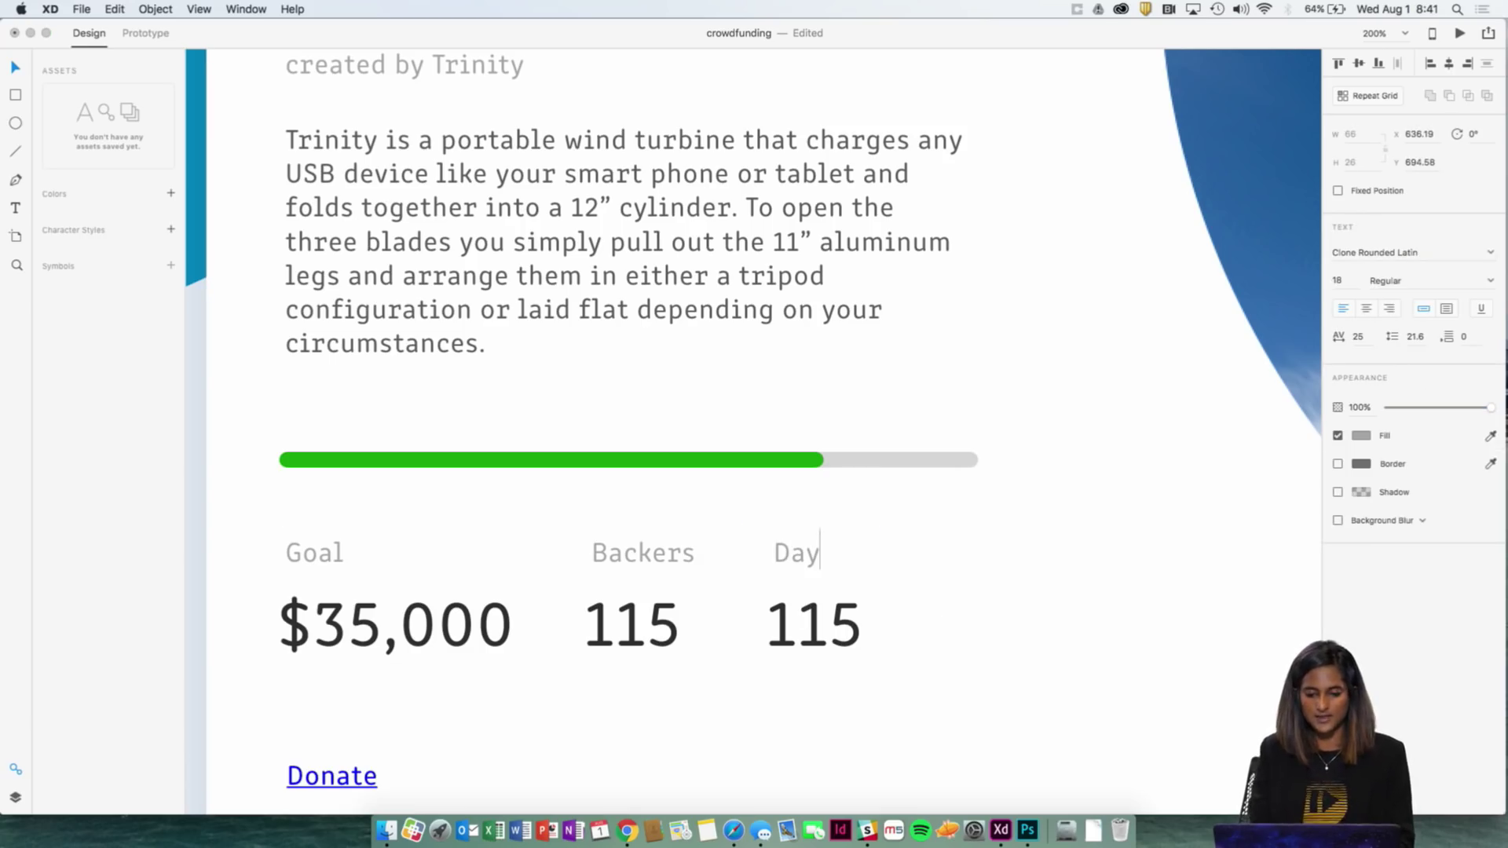
pyautogui.write(' to go')
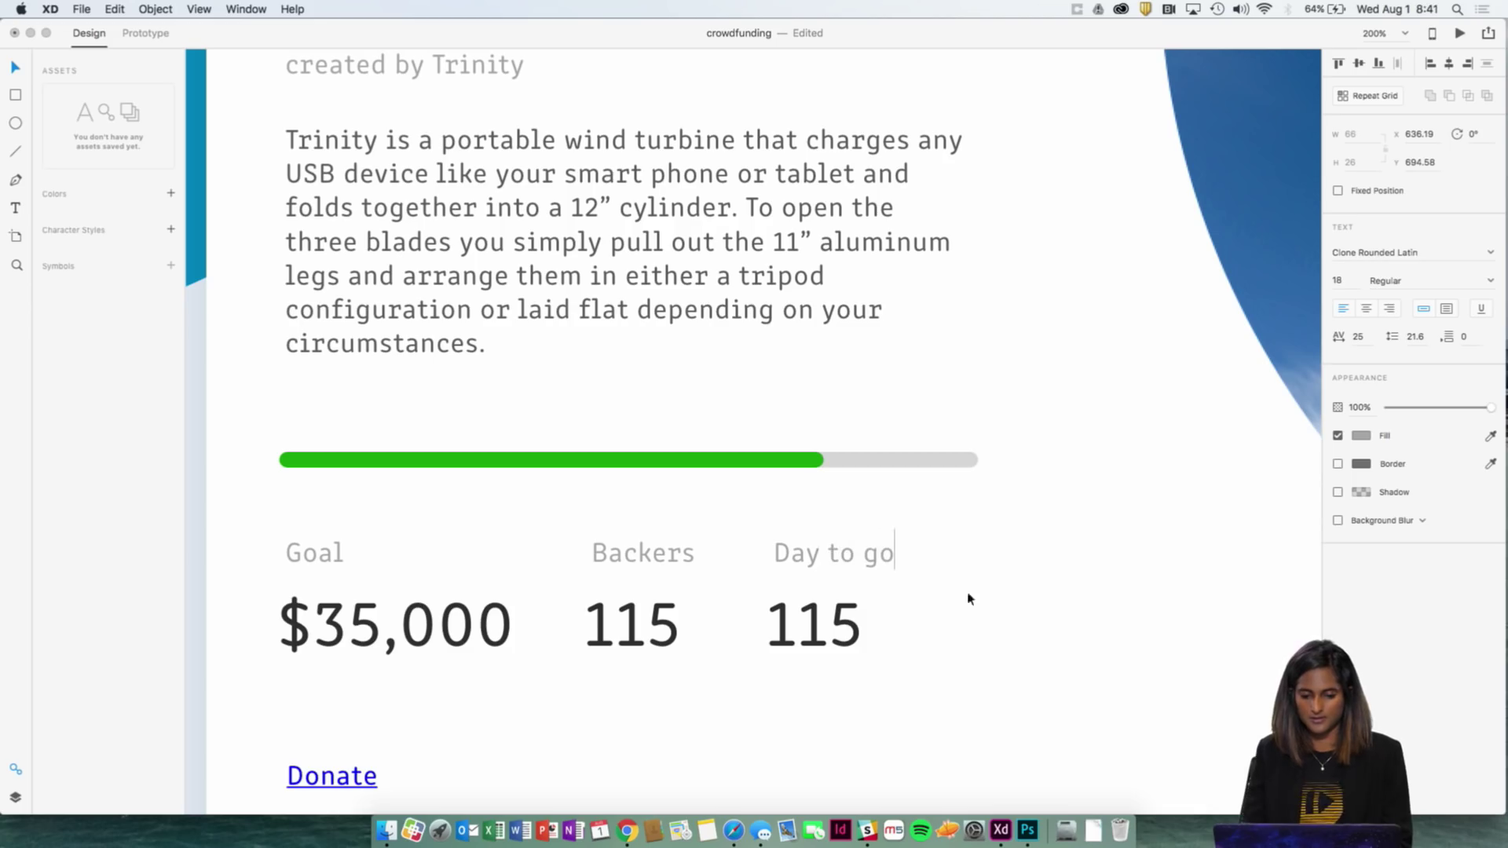
pyautogui.press('Escape')
pyautogui.press('super+1')
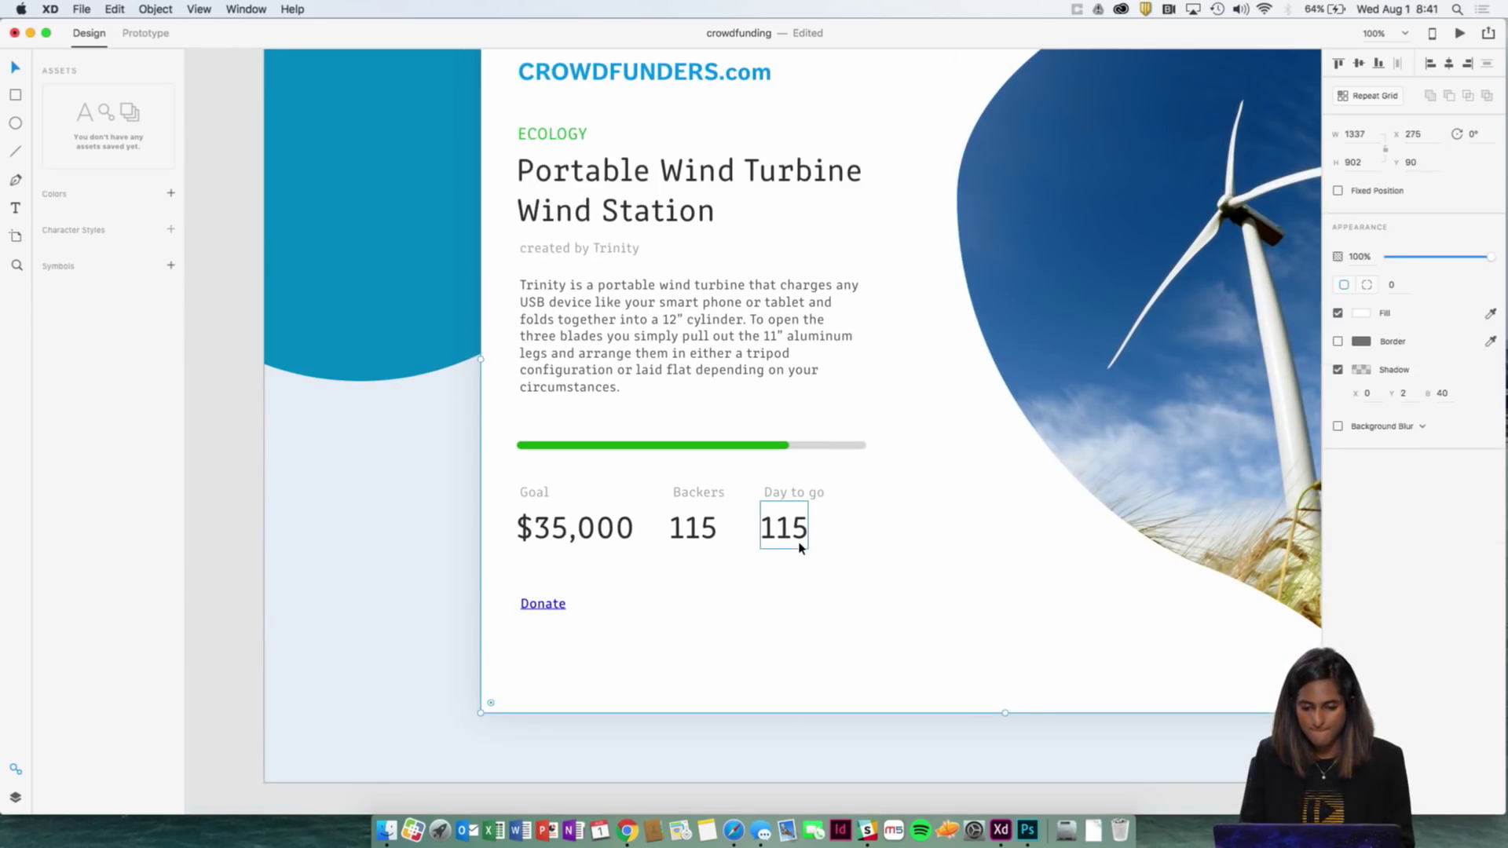
# Step: Replace the number under the Day to go label with 5
pyautogui.doubleClick(800, 534)
pyautogui.click(803, 540)
pyautogui.press('BackSpace')
pyautogui.press('BackSpace')
pyautogui.press('BackSpace')
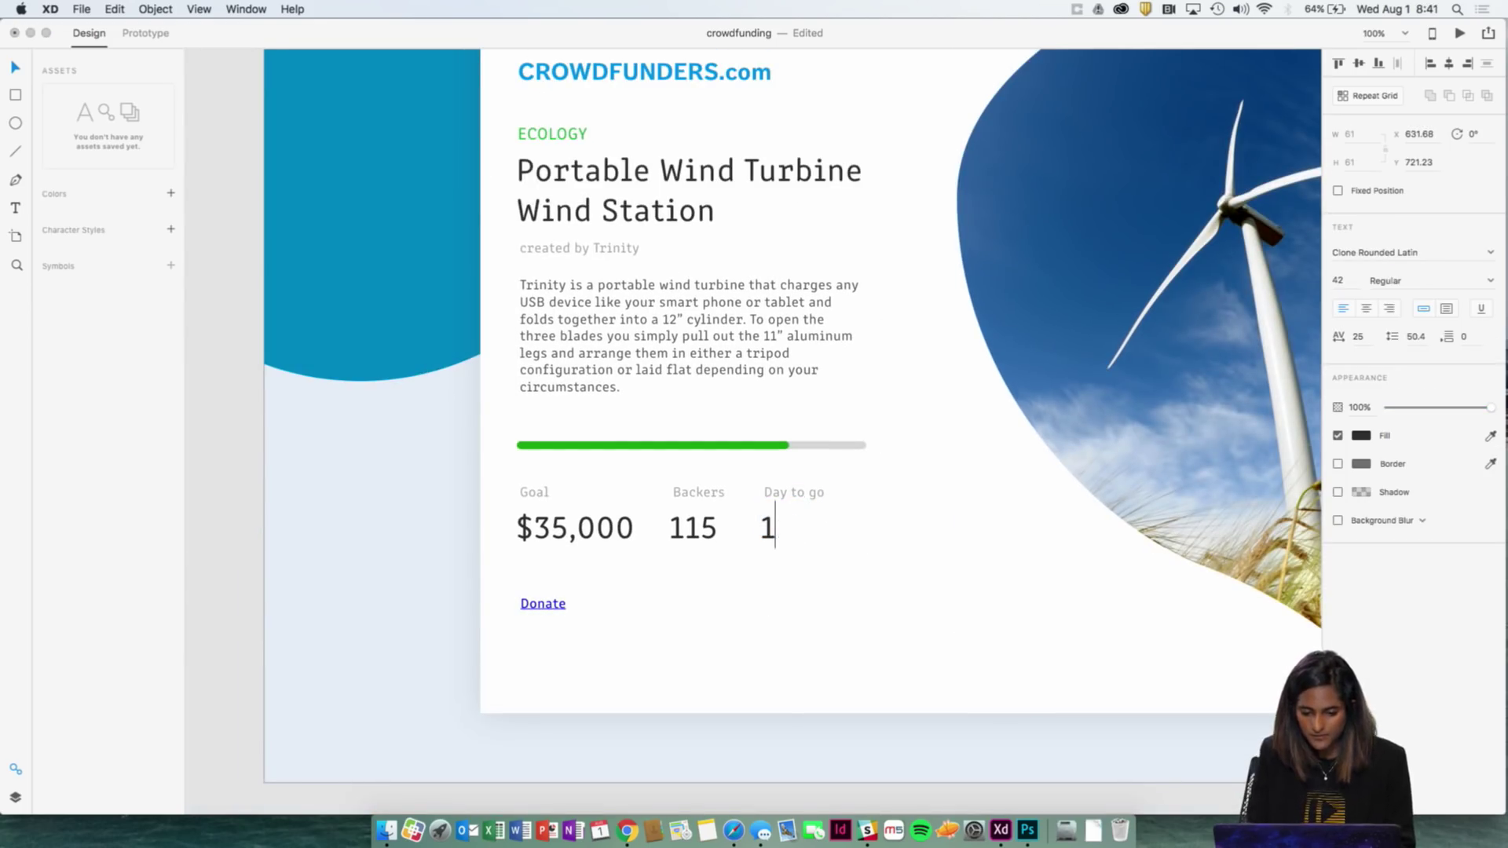
pyautogui.write('5')
pyautogui.press('Escape')
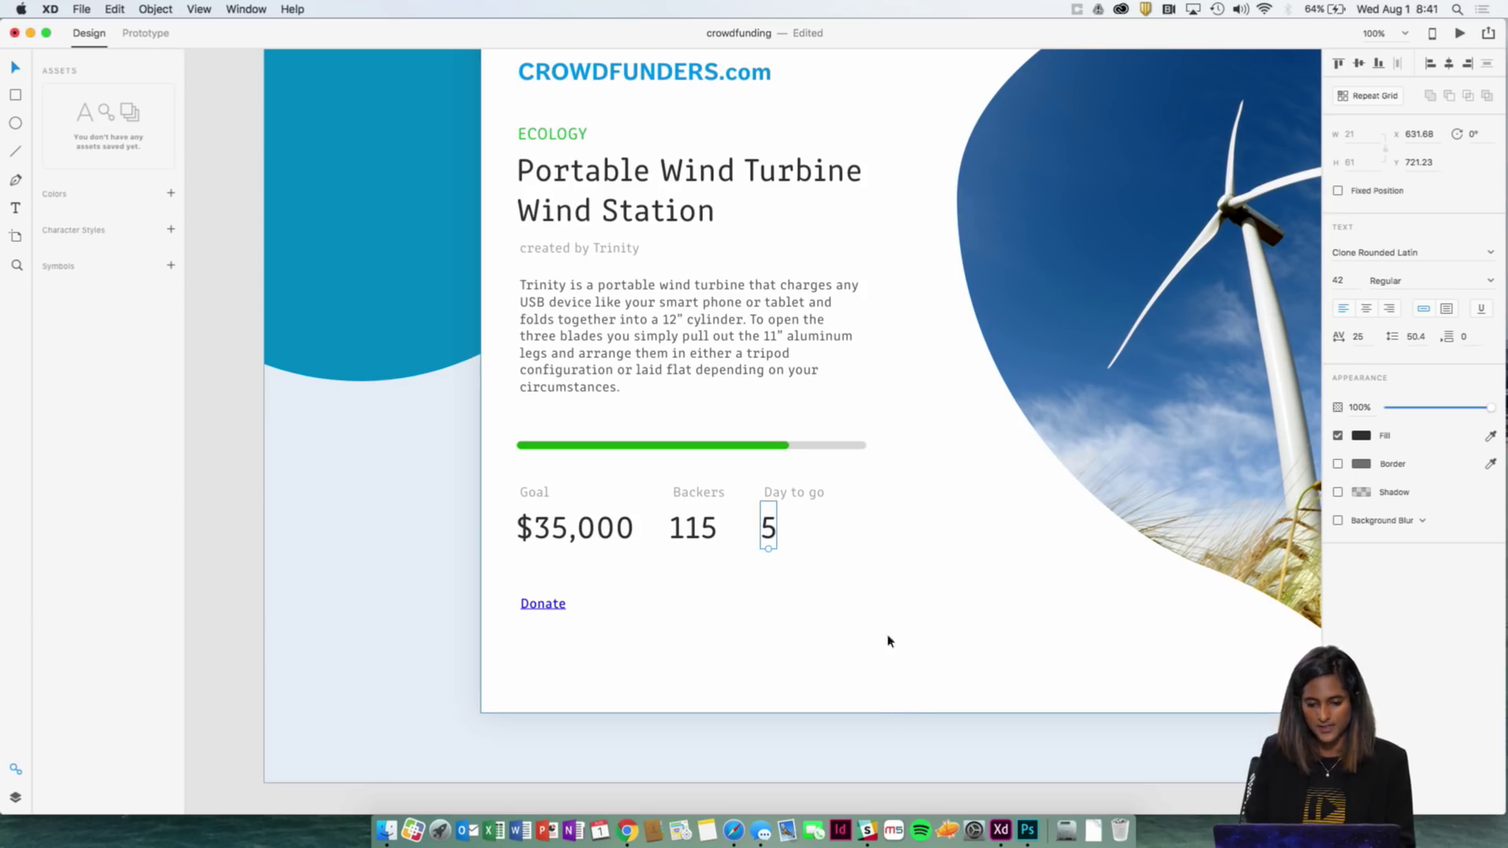
# Step: Move the Day to go label and its number together 50 px right, toward the end of the progress bar
pyautogui.keyDown('shift'); pyautogui.click(782, 509); pyautogui.keyUp('shift')
pyautogui.hotkey('shift', 'Right')
pyautogui.hotkey('shift', 'Right')
pyautogui.hotkey('shift', 'Right')
pyautogui.hotkey('shift', 'Right')
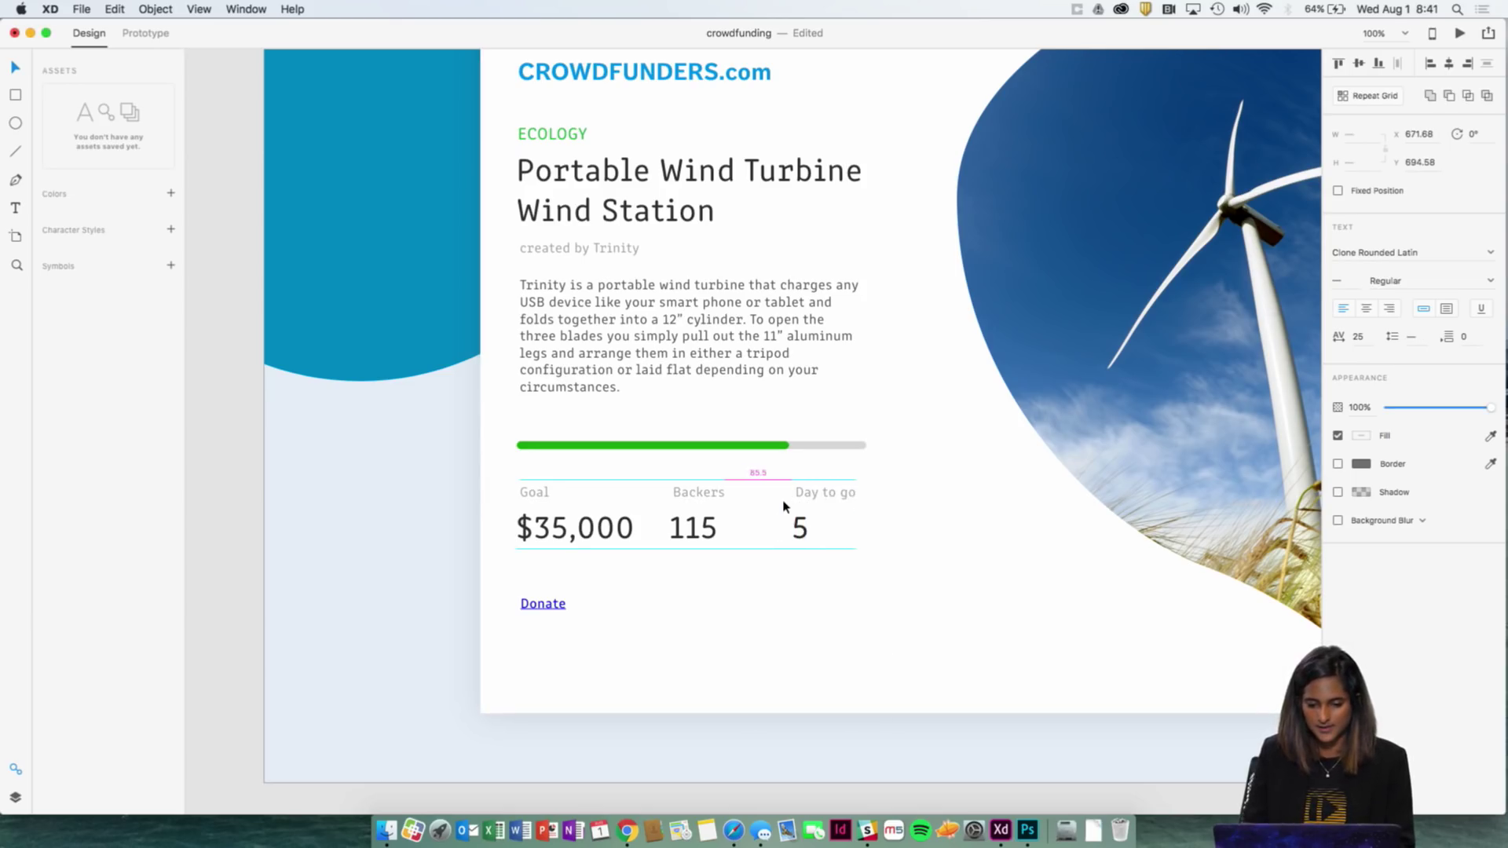
pyautogui.press('Right')
pyautogui.press('Right')
pyautogui.press('Right')
pyautogui.press('Right')
pyautogui.press('Right')
pyautogui.press('Right')
pyautogui.press('Right')
pyautogui.press('Right')
pyautogui.press('Right')
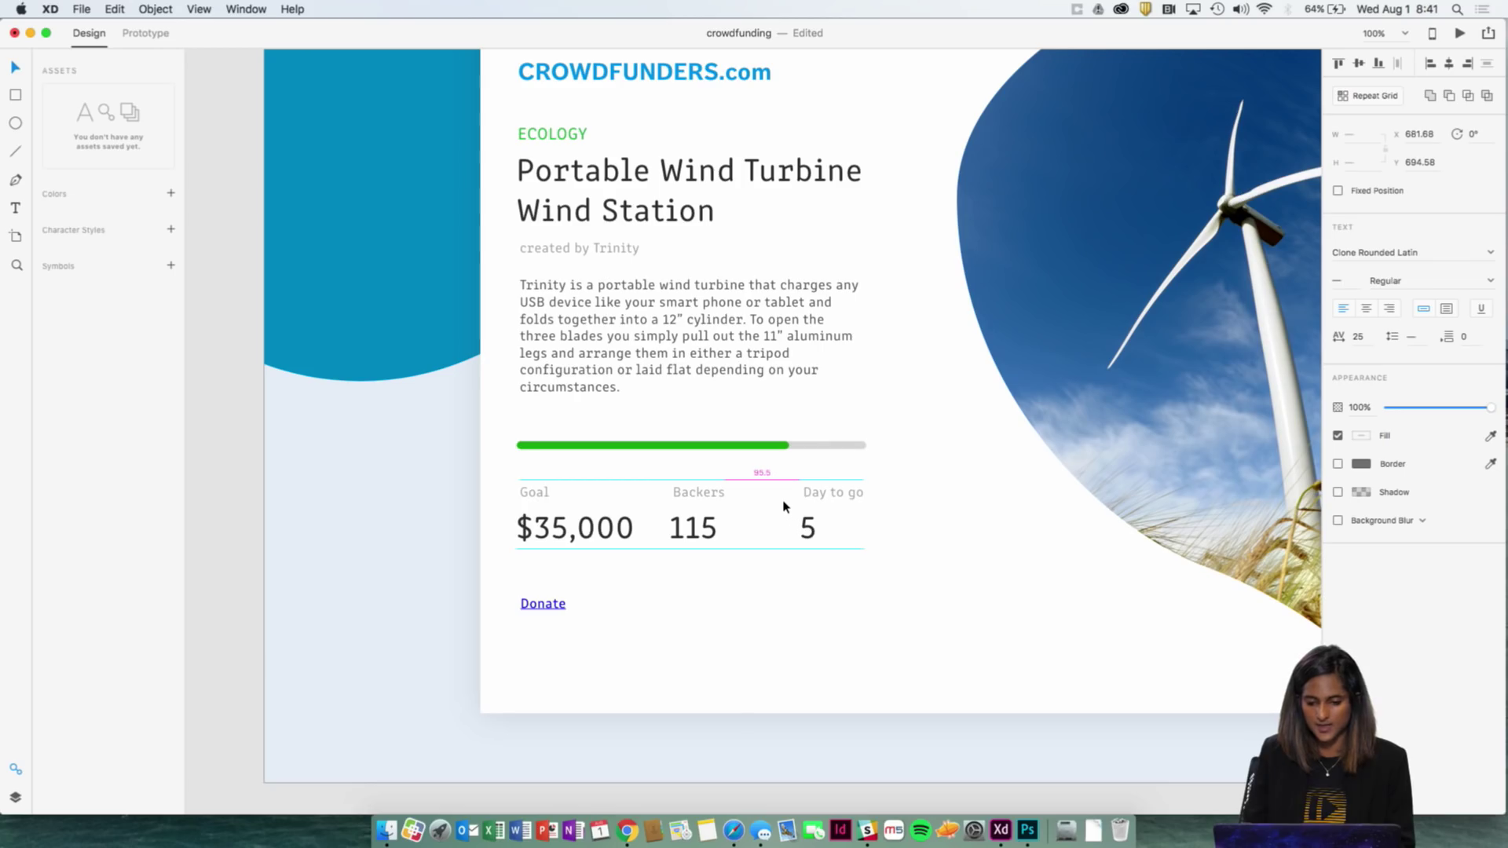
pyautogui.press('Right')
pyautogui.press('super+minus')
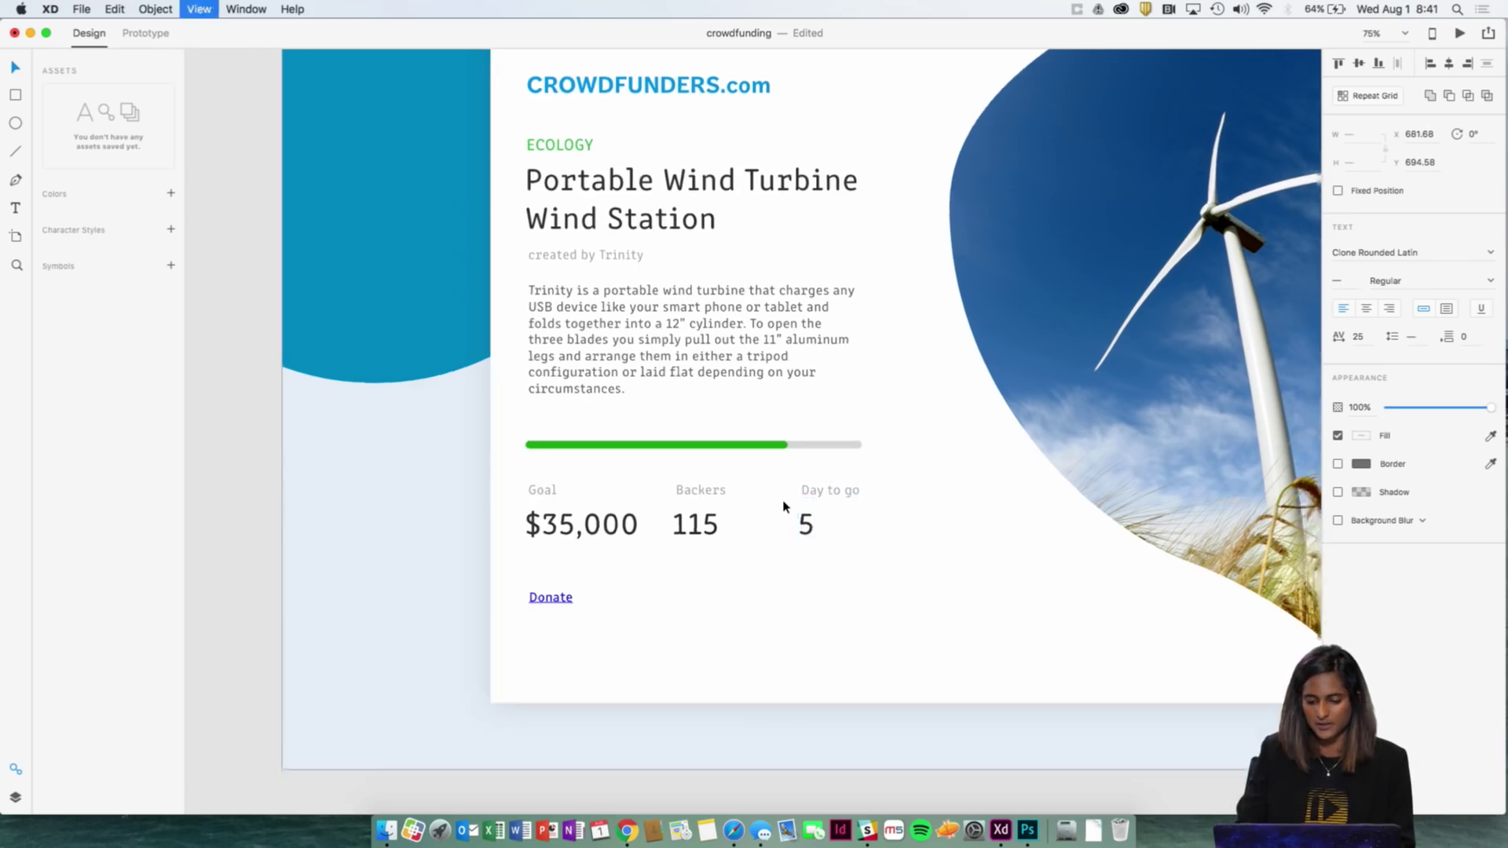
pyautogui.rightClick(784, 443)
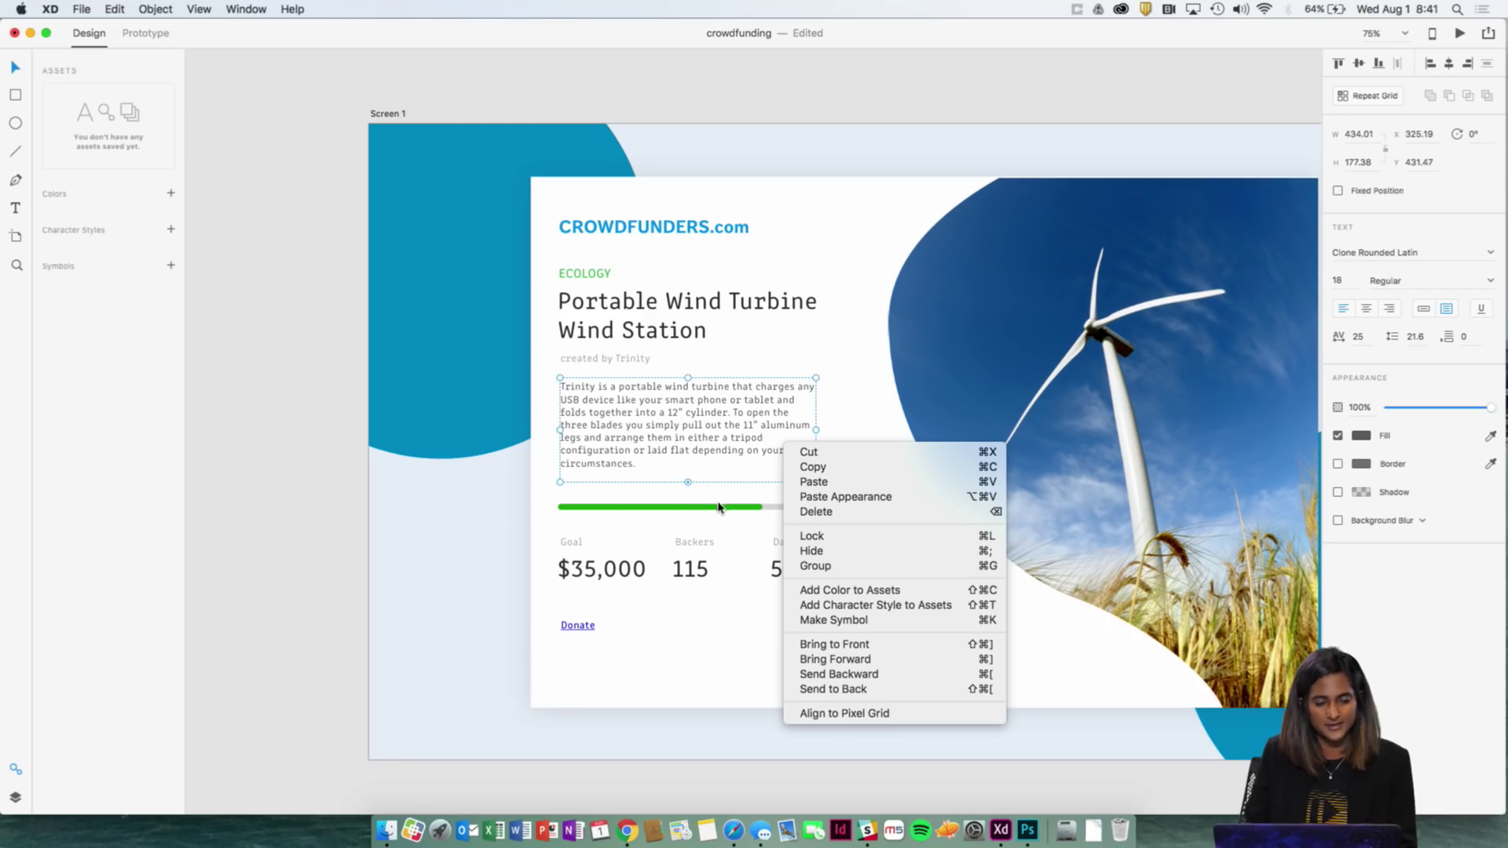
pyautogui.click(693, 646)
pyautogui.hscroll(3, 691, 754)
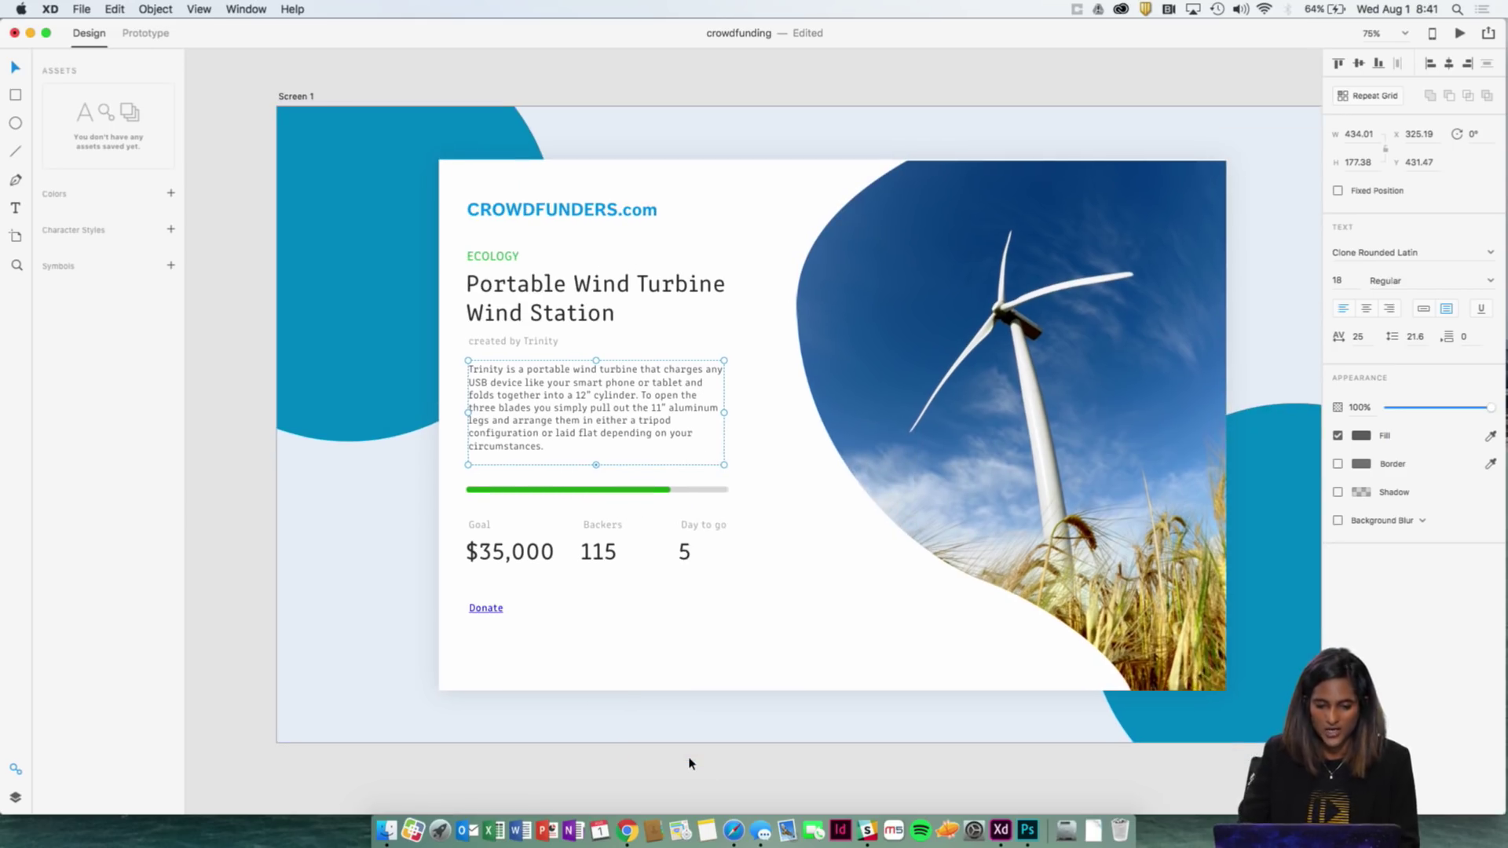
pyautogui.scroll(2, 692, 763)
pyautogui.moveTo(523, 548); pyautogui.dragTo(504, 573)
pyautogui.scroll(-2, 530, 621)
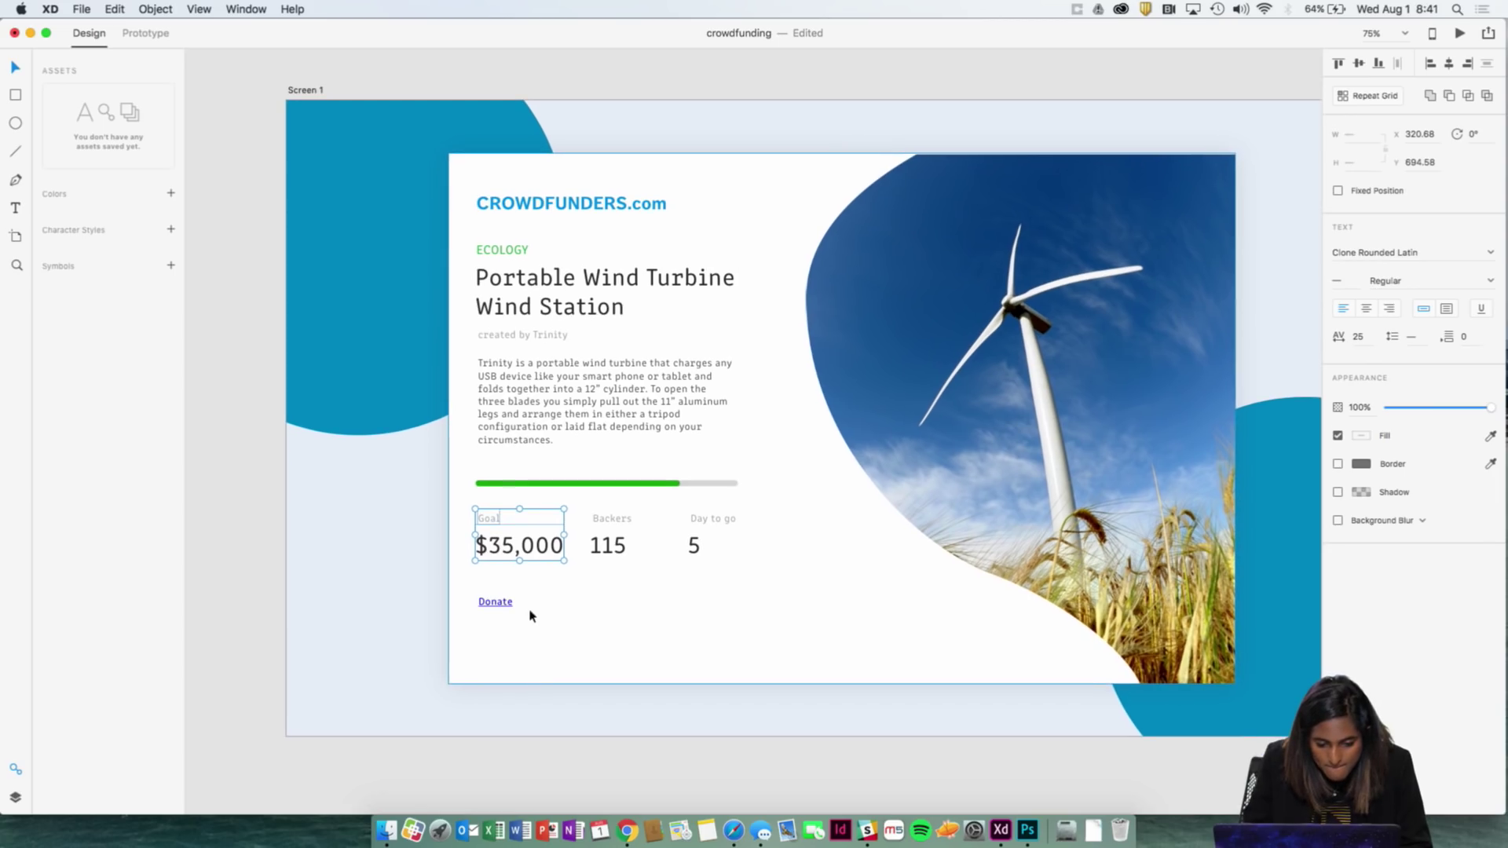
# Step: Delete the underlined Donate text link below the $35,000 goal amount
pyautogui.click(509, 603)
pyautogui.scroll(5, 511, 606)
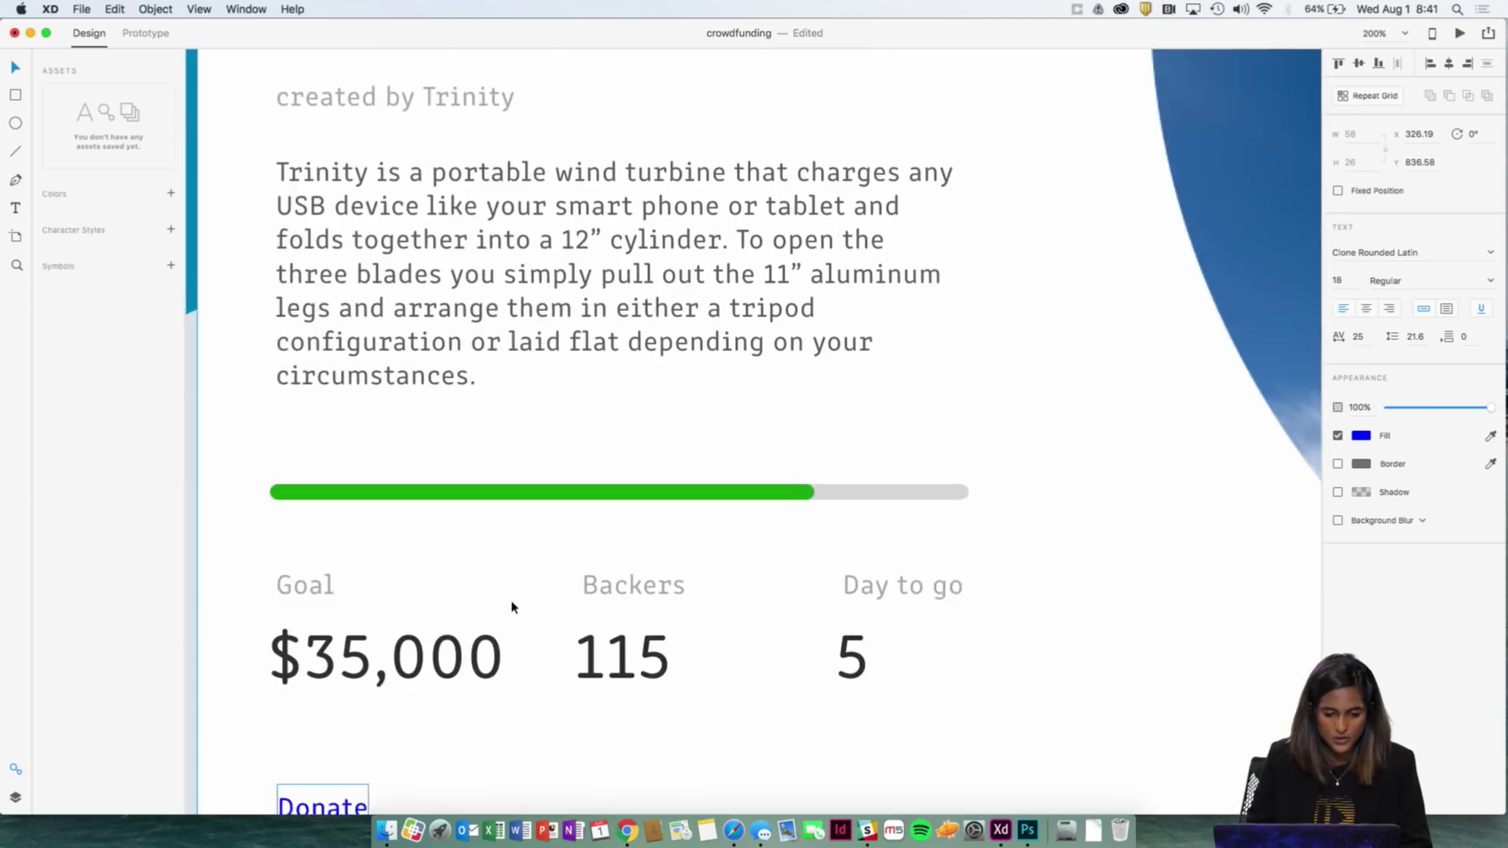
pyautogui.scroll(-3, 424, 731)
pyautogui.press('Delete')
pyautogui.scroll(-2, 424, 731)
pyautogui.hscroll(-1, 424, 731)
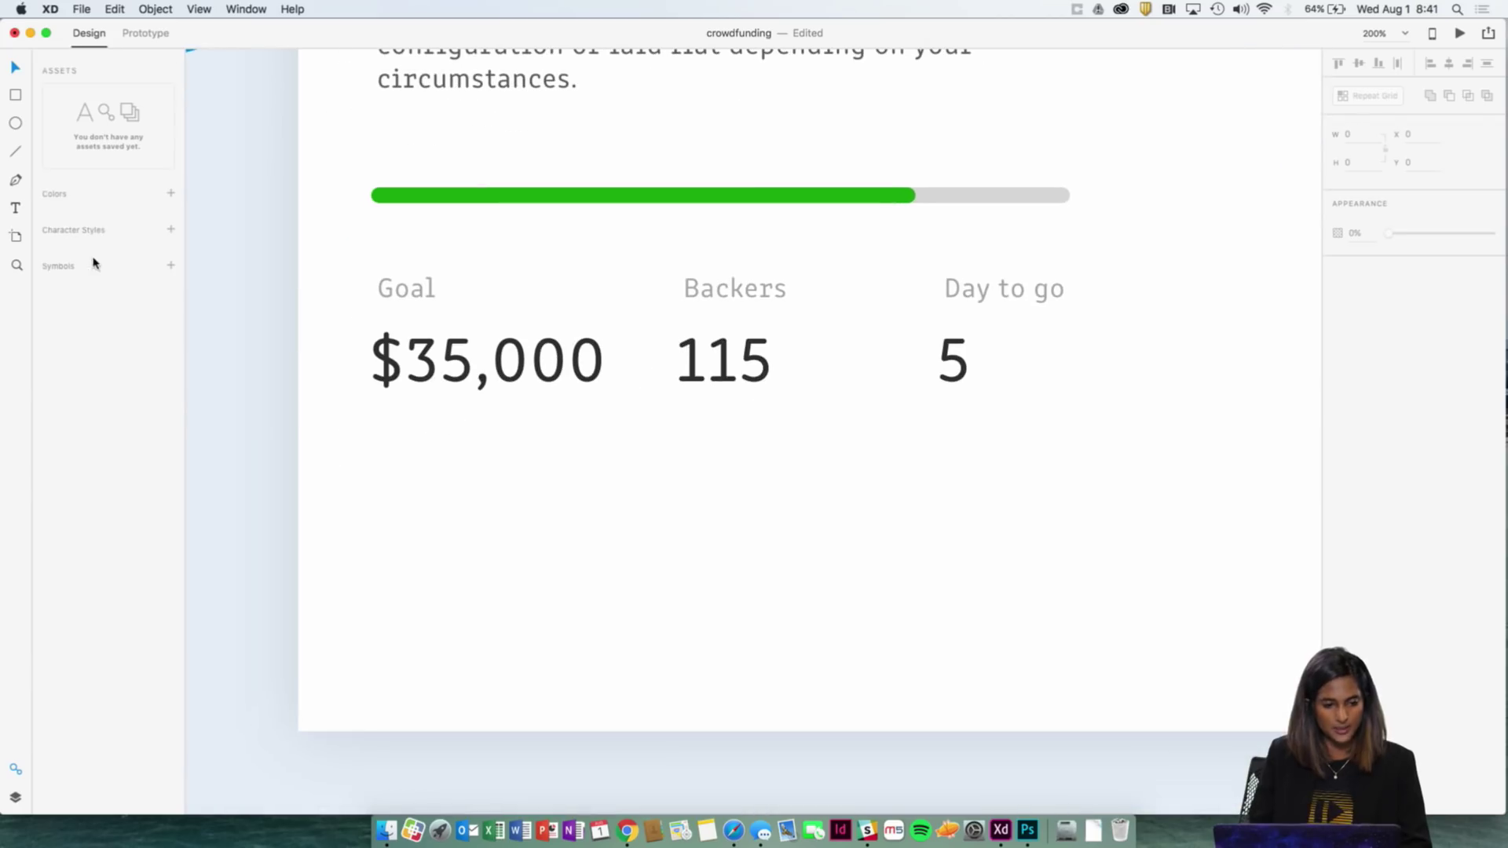
# Step: Draw a borderless rectangle about 208 by 48 below the $35,000 amount as a button background
pyautogui.click(15, 94)
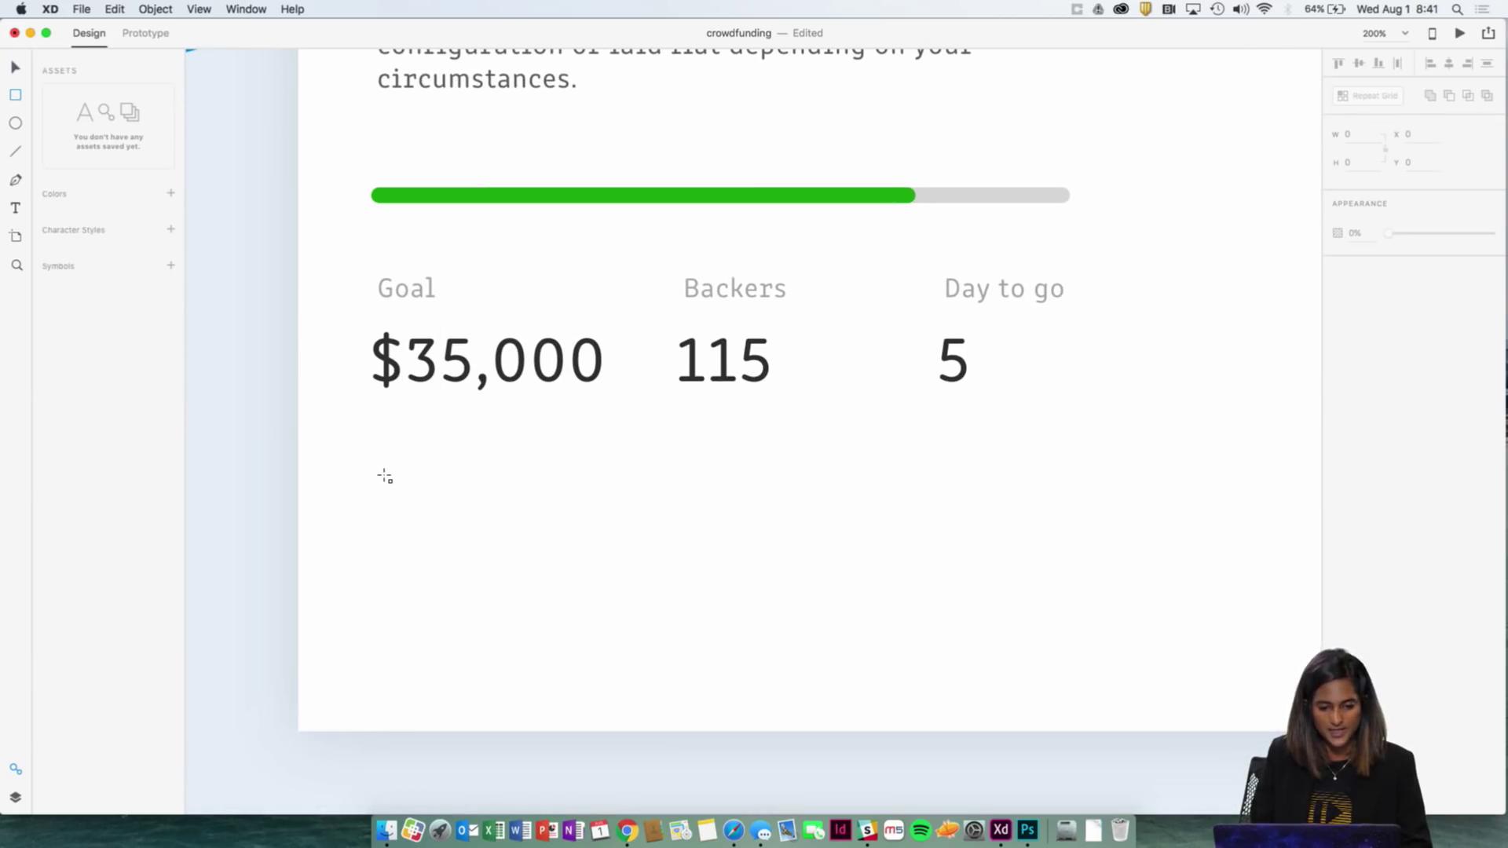
pyautogui.moveTo(380, 475); pyautogui.dragTo(707, 550)
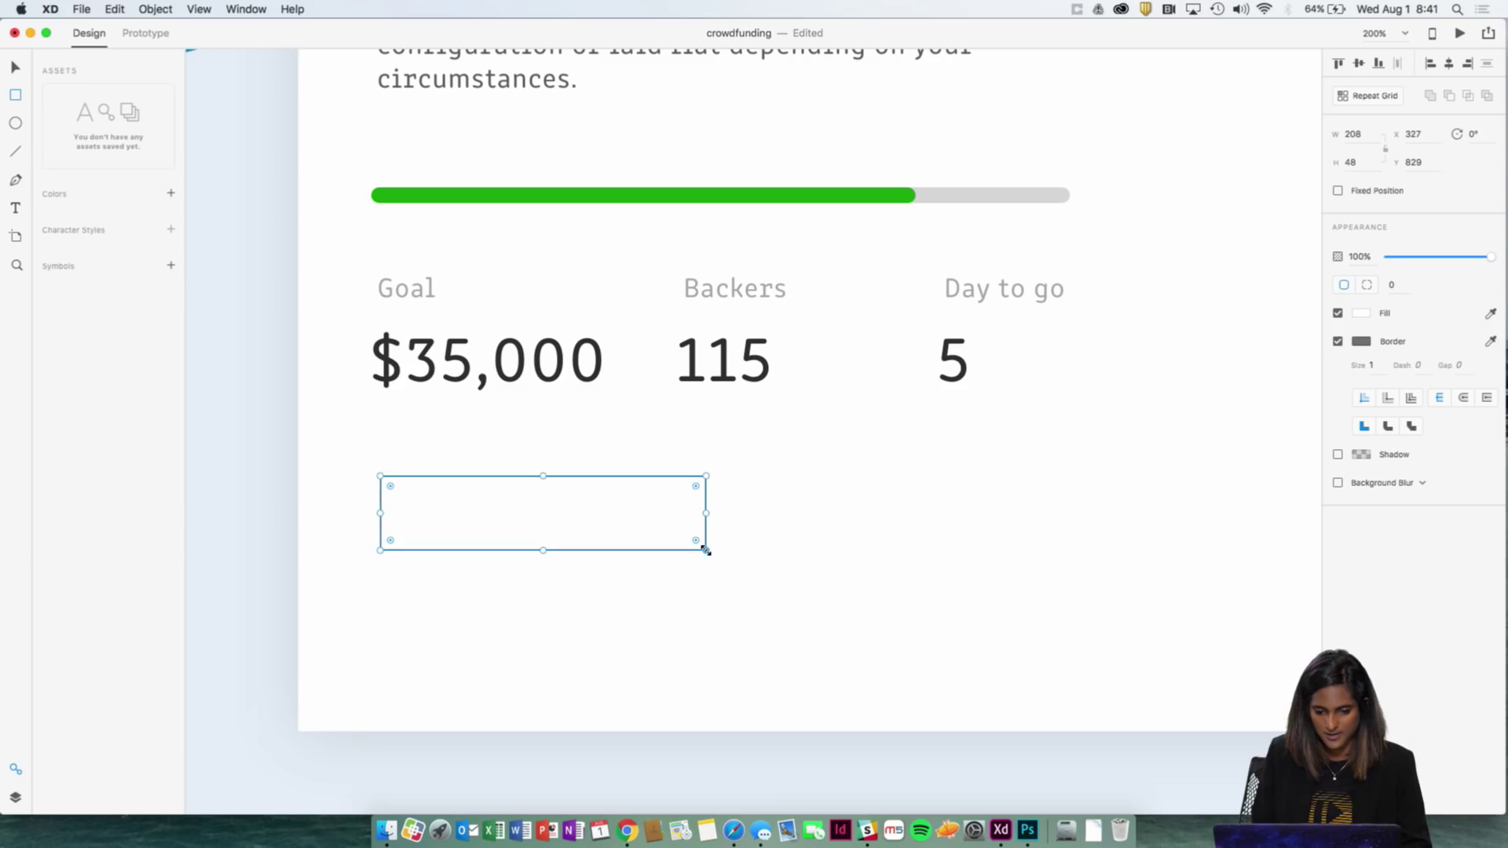
pyautogui.click(1339, 342)
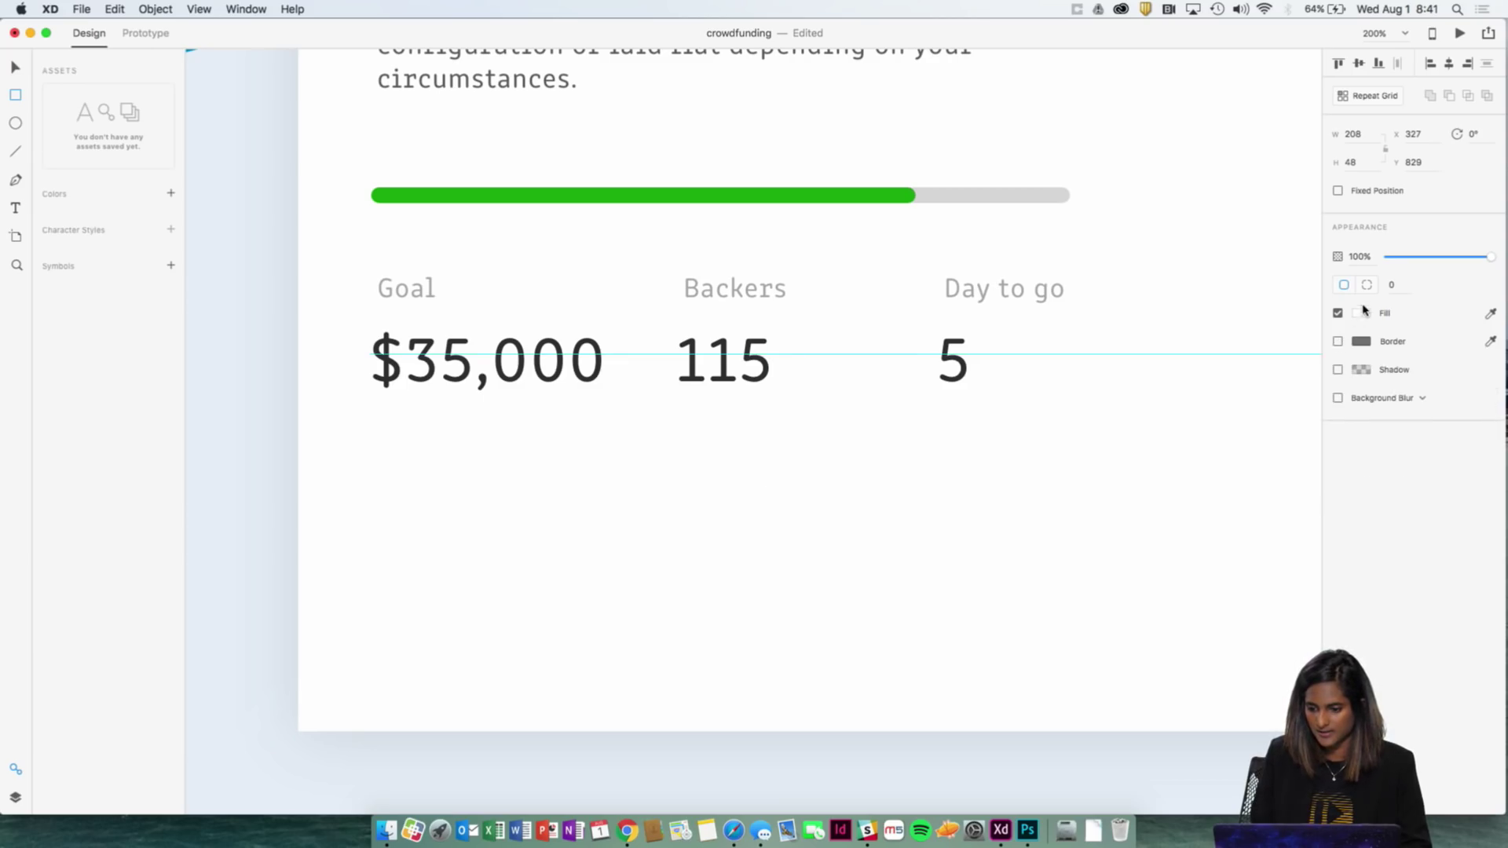
# Step: Fill the button rectangle with the blue sampled from the large background circle
pyautogui.click(1365, 313)
pyautogui.press('super+0')
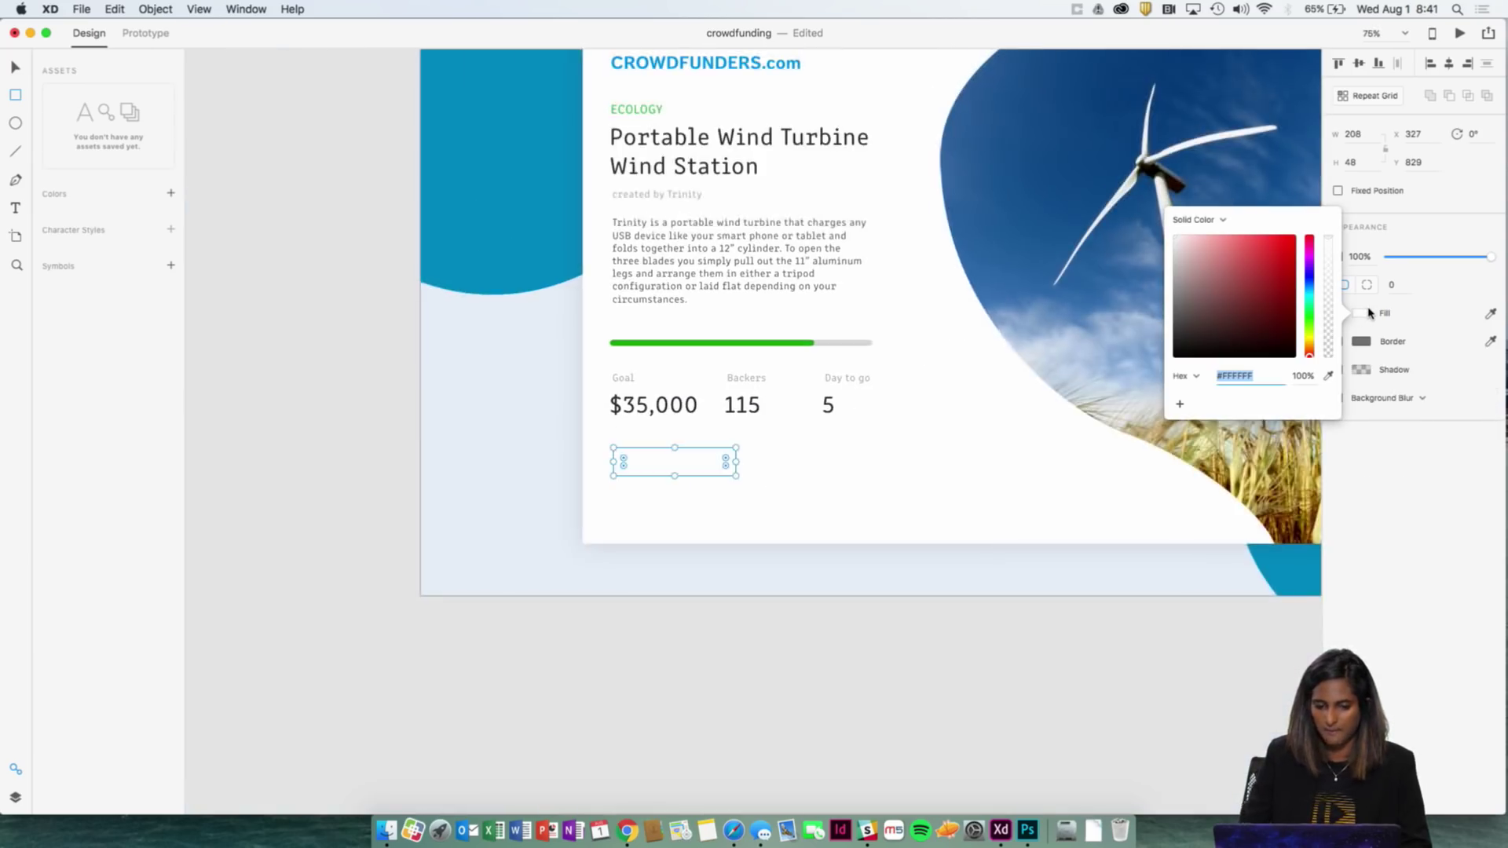
pyautogui.click(1328, 377)
pyautogui.click(570, 173)
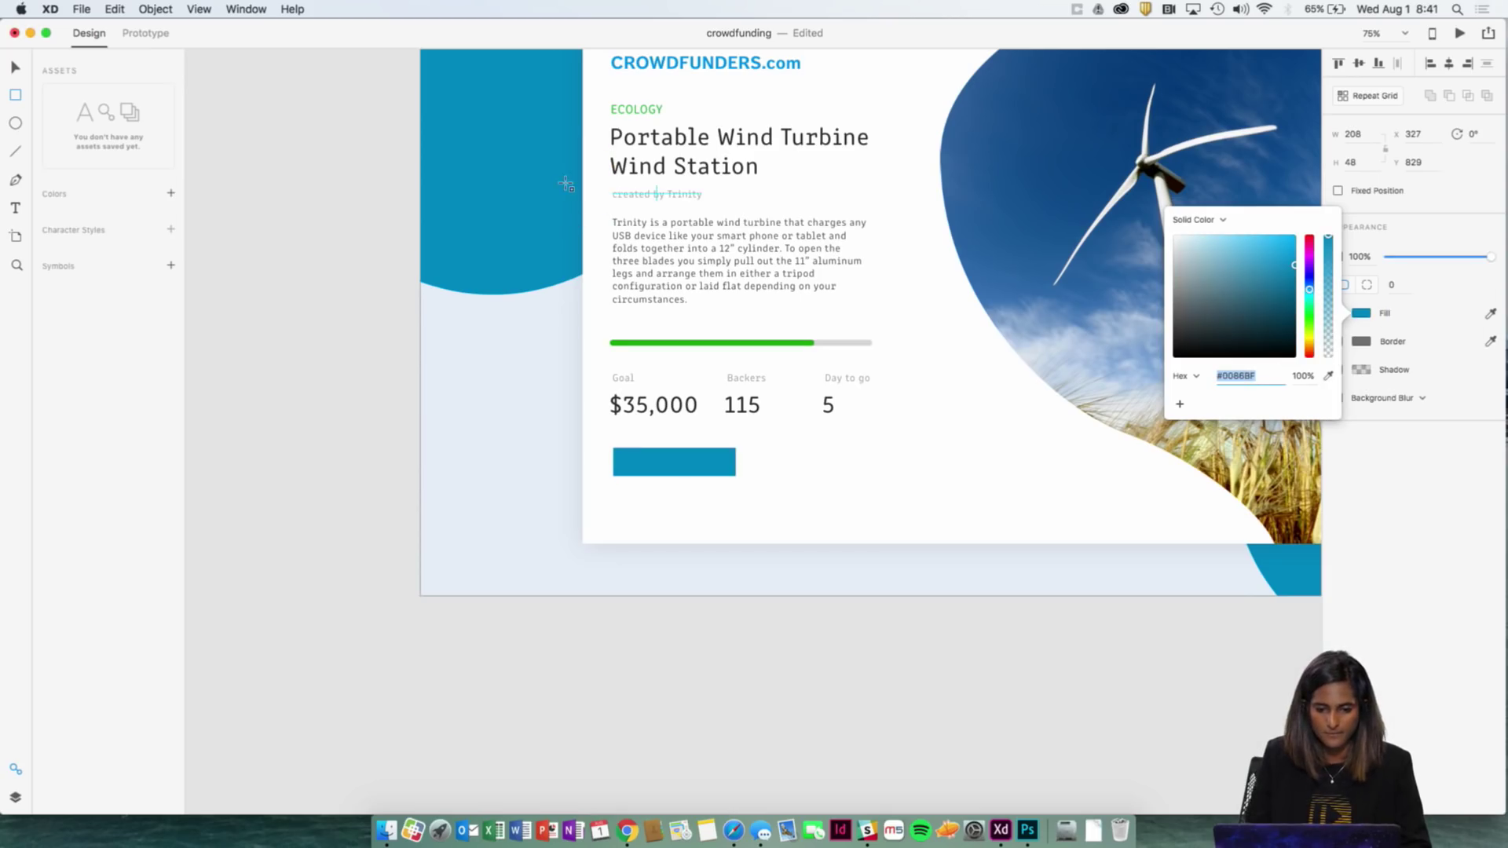
pyautogui.hscroll(3, 628, 483)
pyautogui.scroll(2, 628, 483)
pyautogui.write('v')
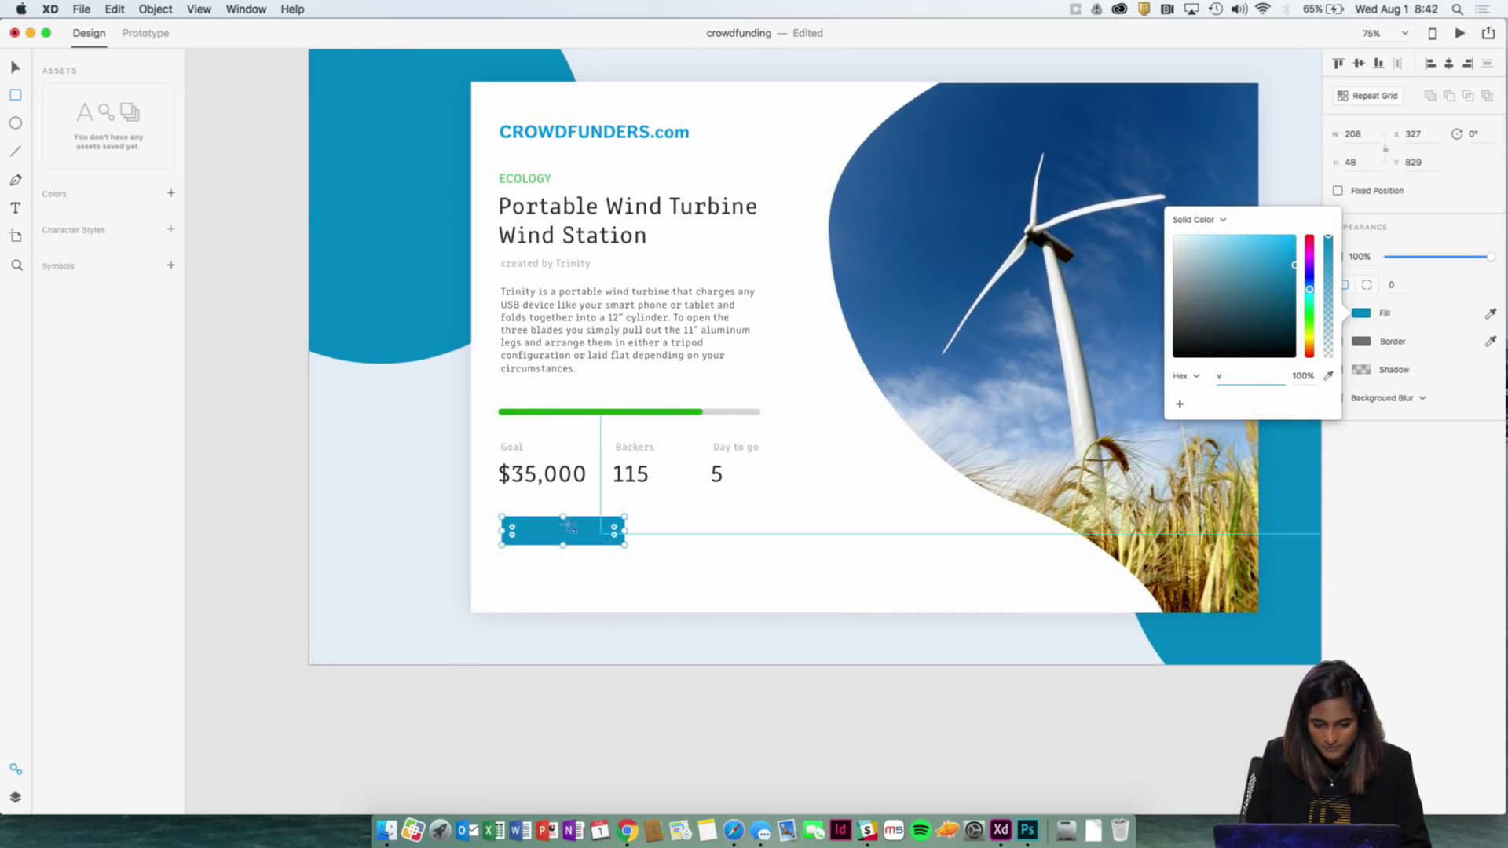
pyautogui.press('Escape')
pyautogui.press('v')
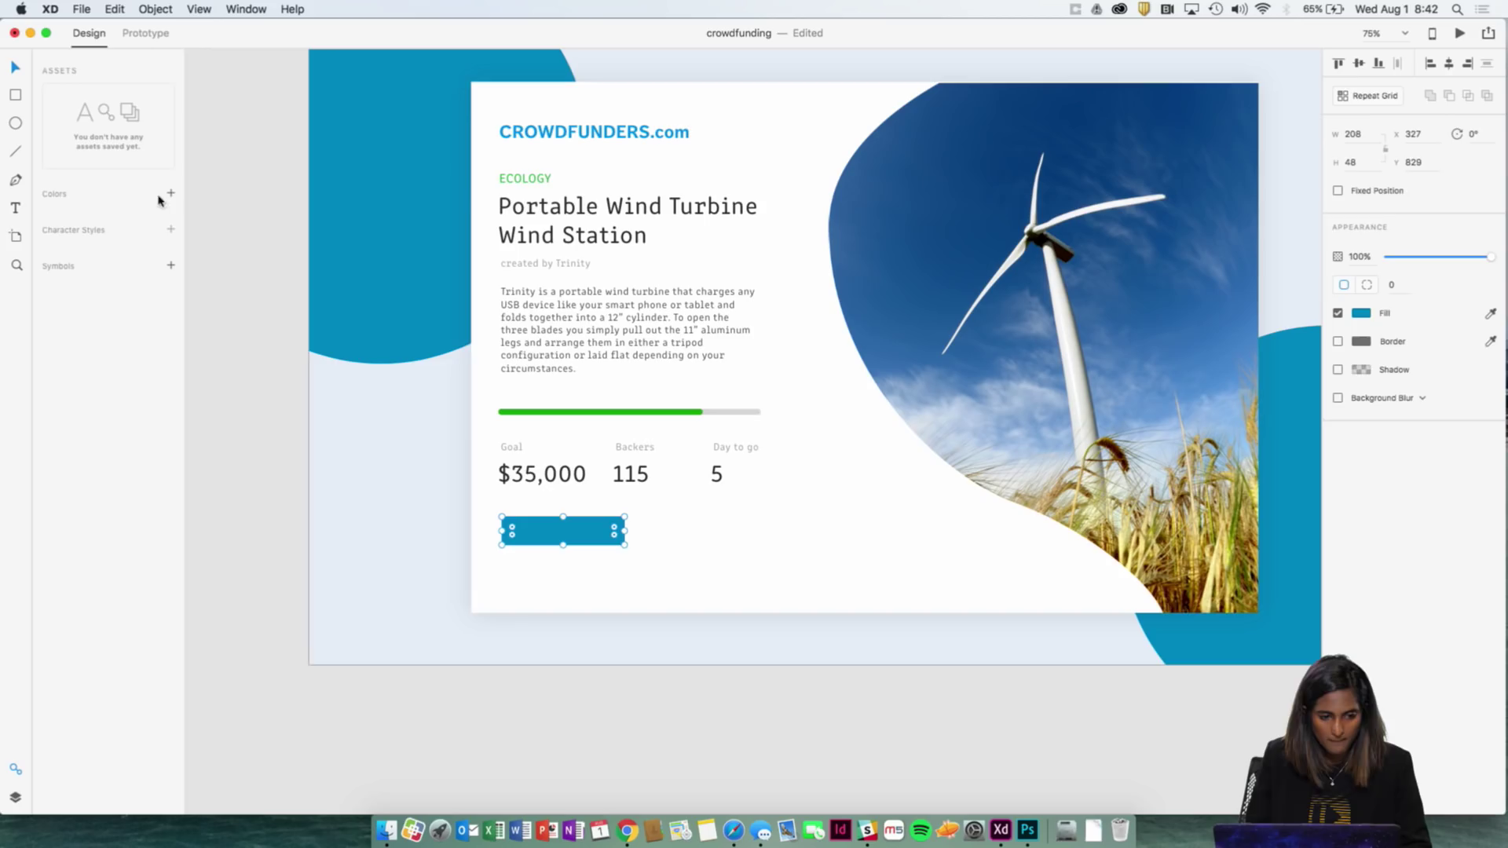
# Step: Add the text "Donate Now" over the blue button rectangle
pyautogui.click(600, 710)
pyautogui.click(576, 539)
pyautogui.press('t')
pyautogui.click(576, 534)
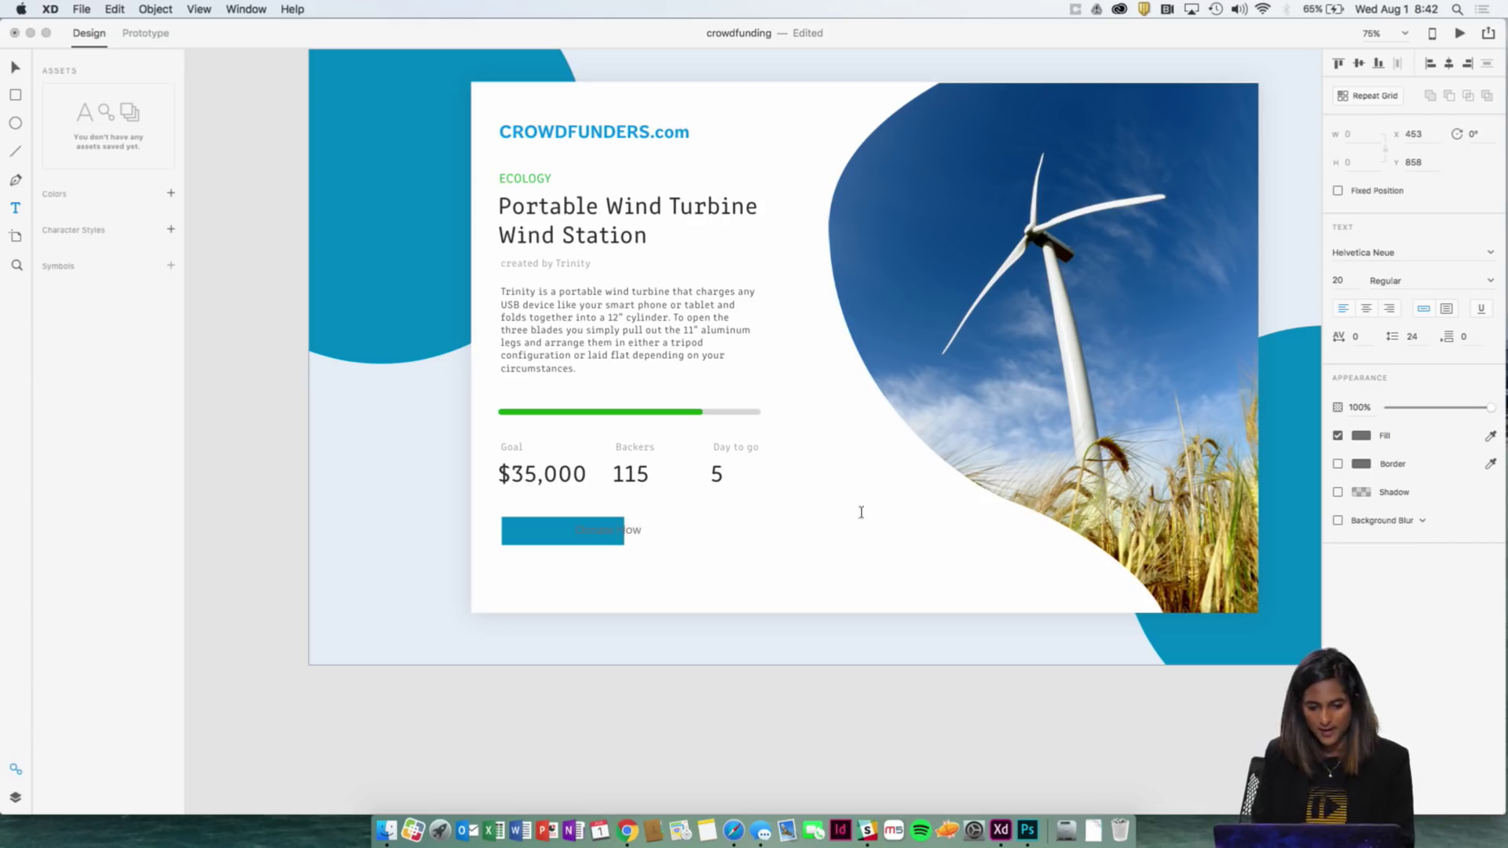
pyautogui.write('Donate Now')
# Step: Set the fill color of the whole Donate Now text to white, #FFFFFF
pyautogui.press('super+a')
pyautogui.click(1362, 435)
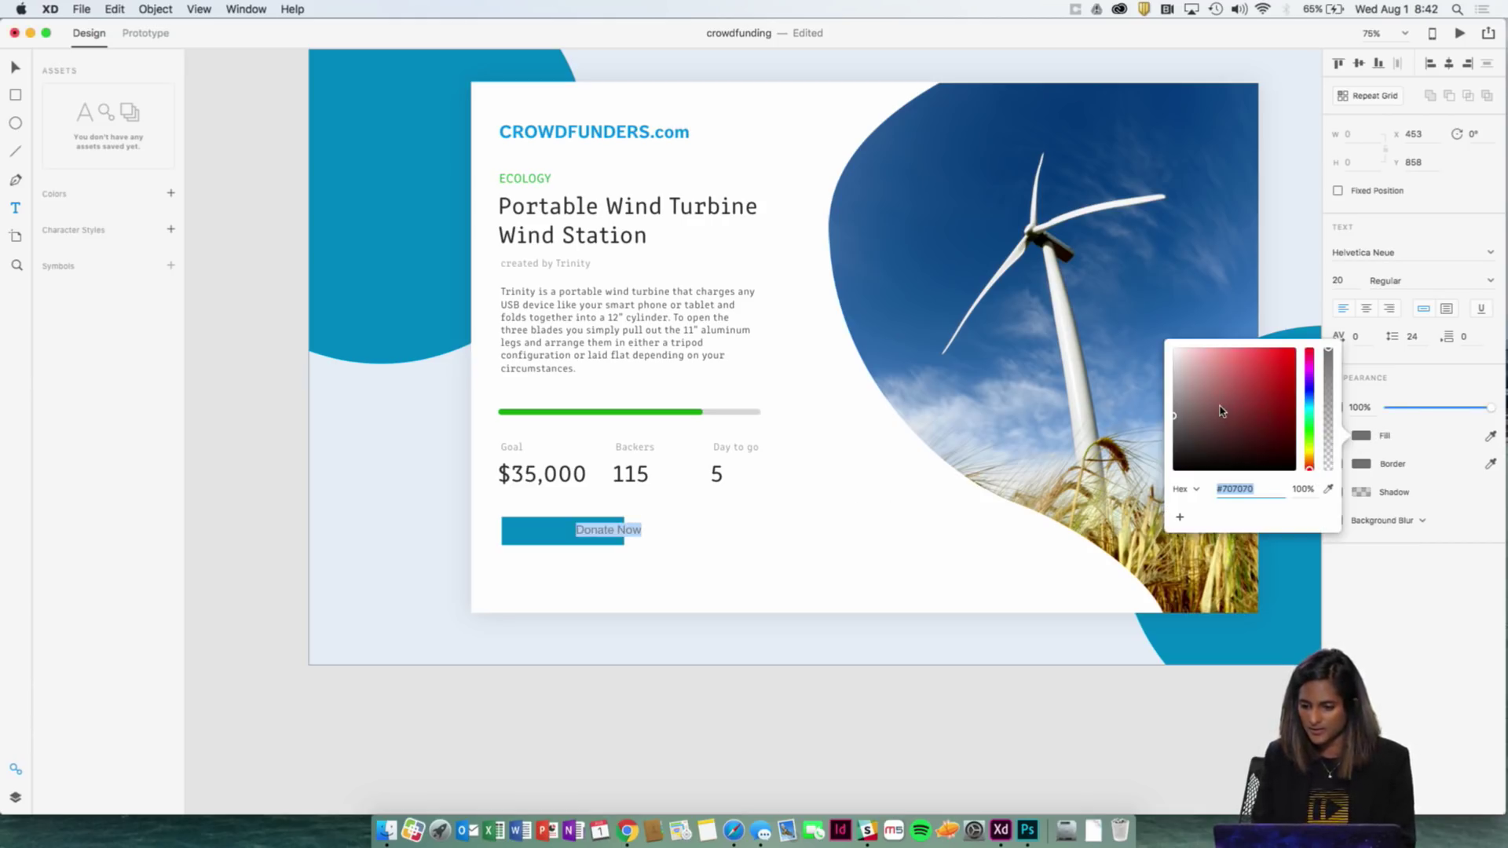
pyautogui.moveTo(1220, 410); pyautogui.dragTo(1131, 349)
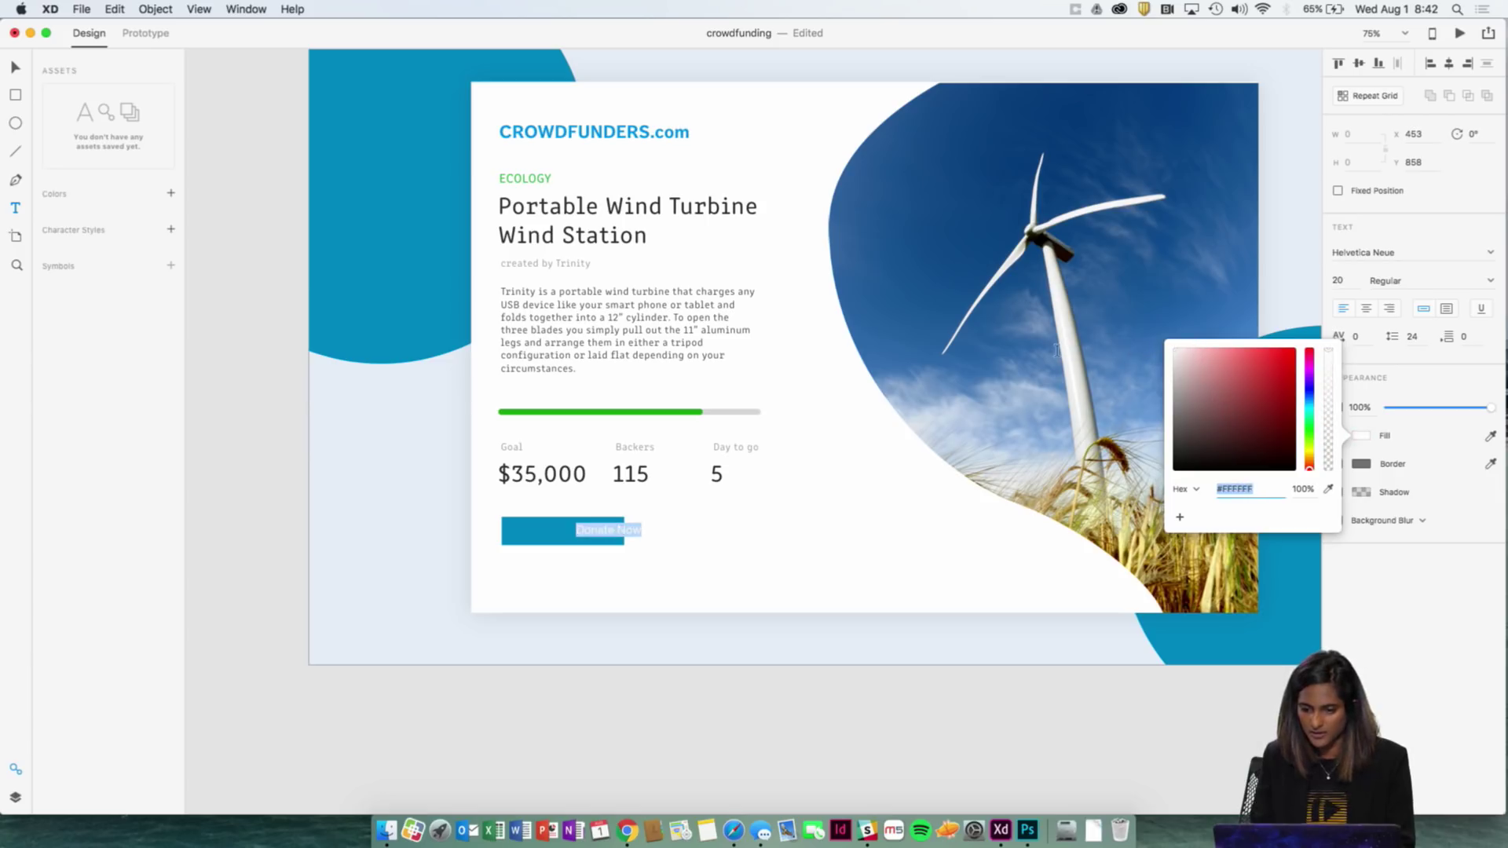
# Step: Save the blue fill of the Donate Now button rectangle as a color in the document's assets
pyautogui.click(592, 464)
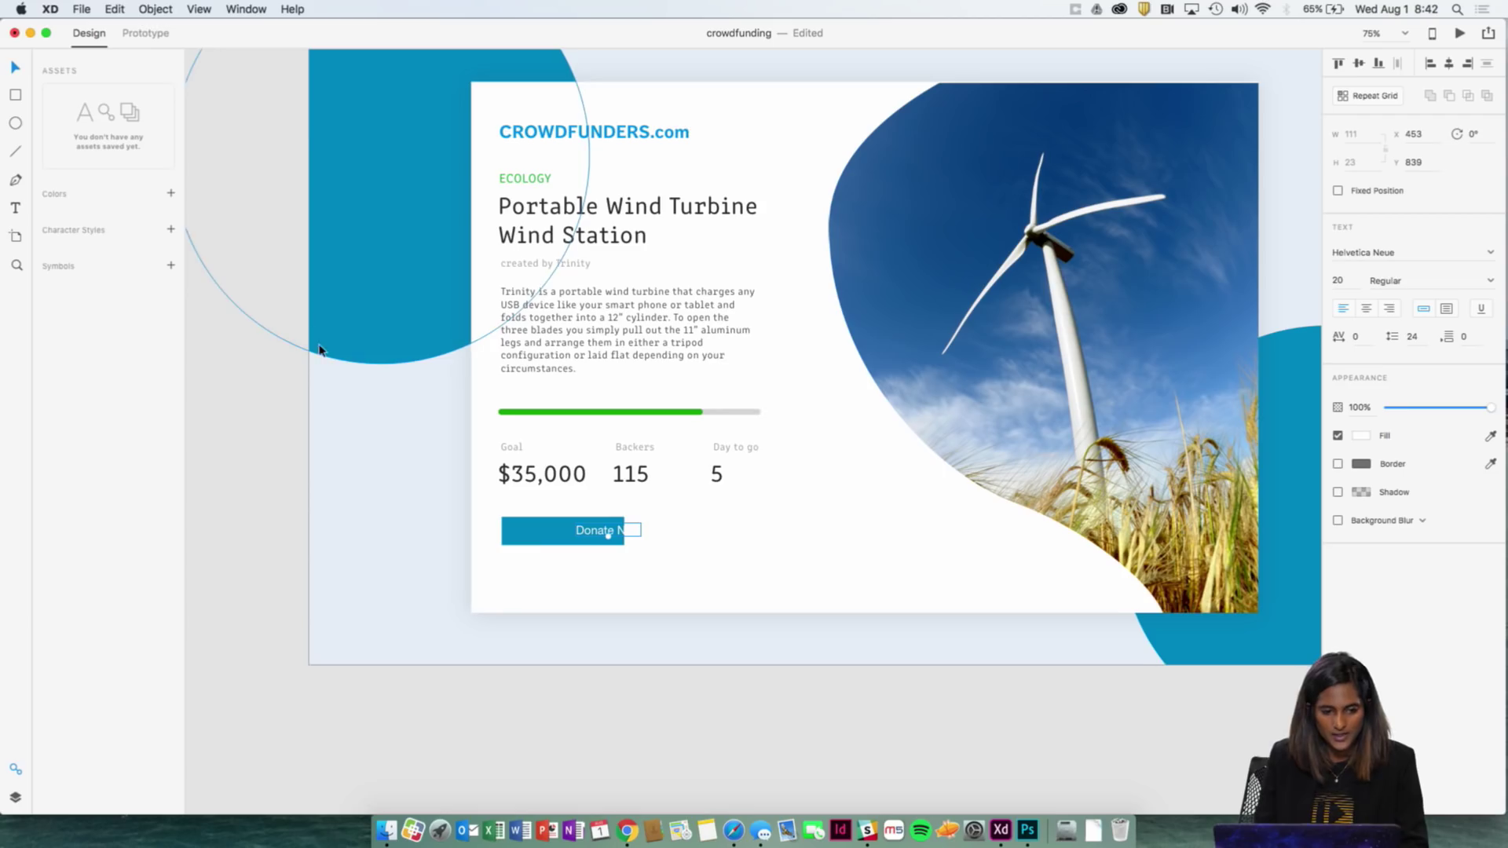
pyautogui.hscroll(-2, 358, 368)
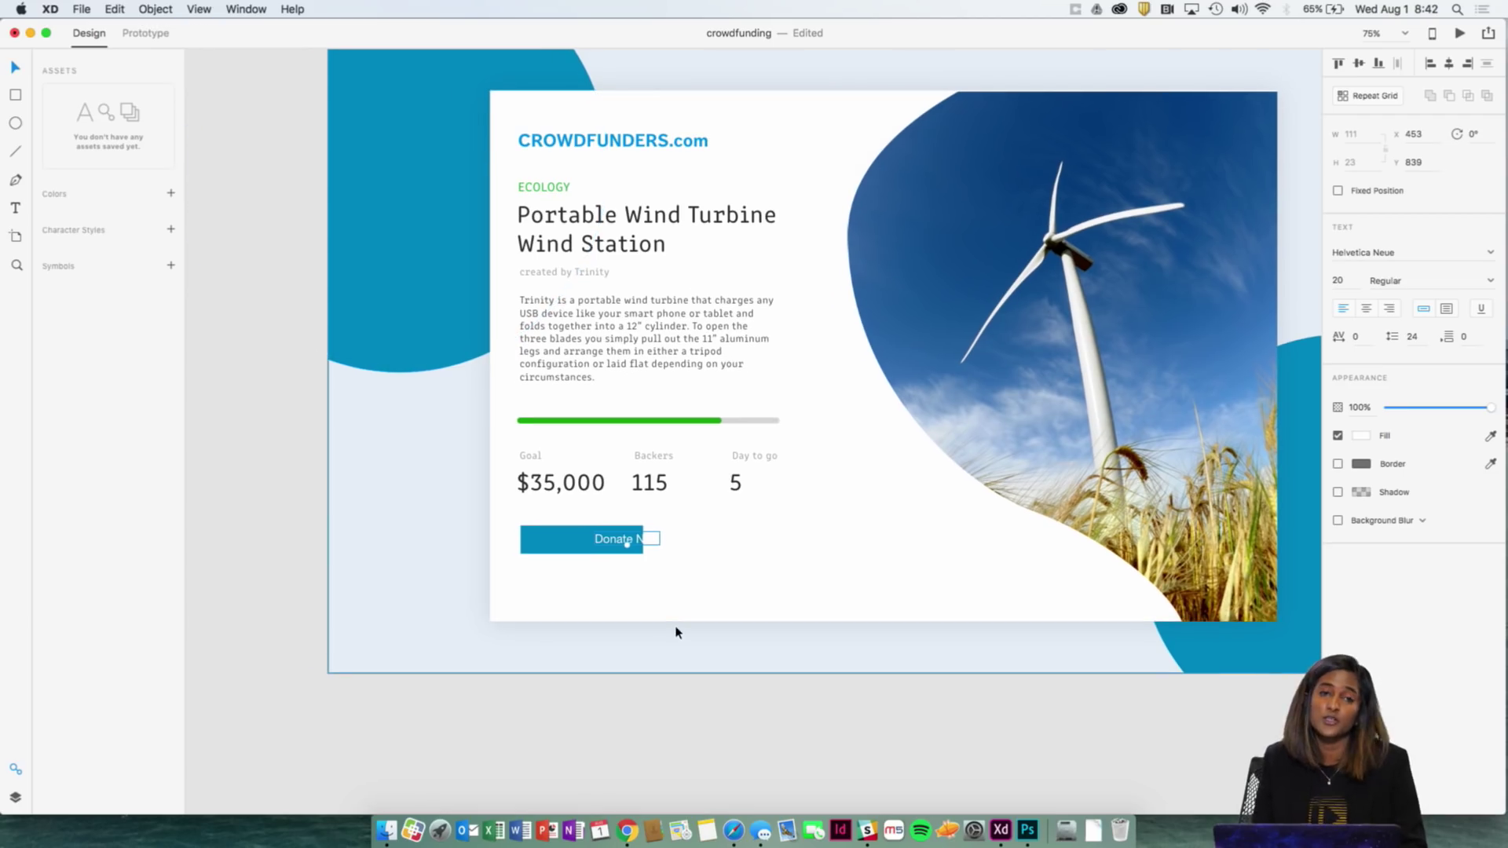
pyautogui.hscroll(-5, 674, 626)
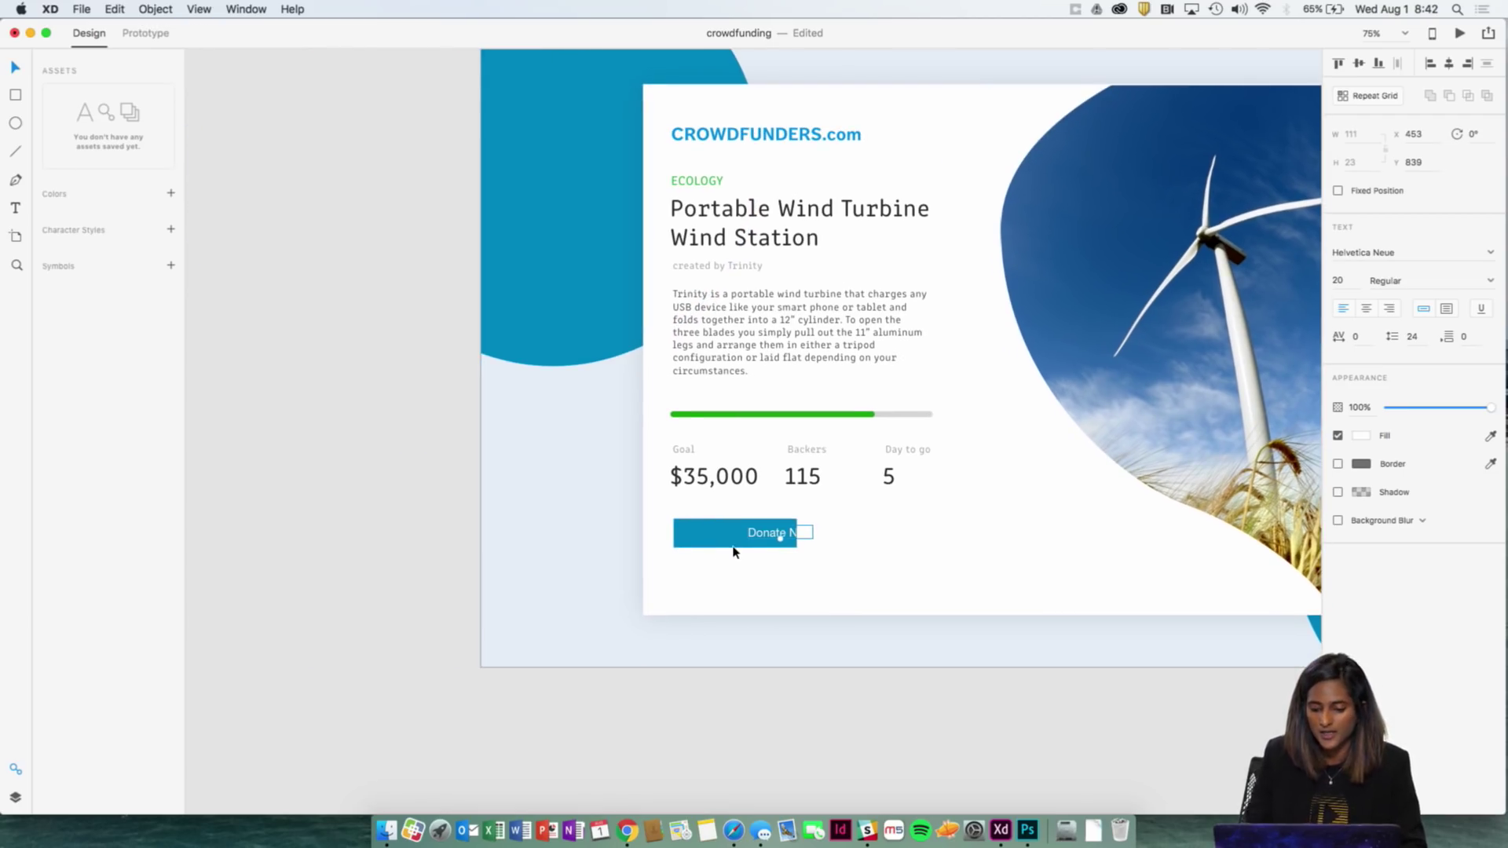
pyautogui.click(748, 567)
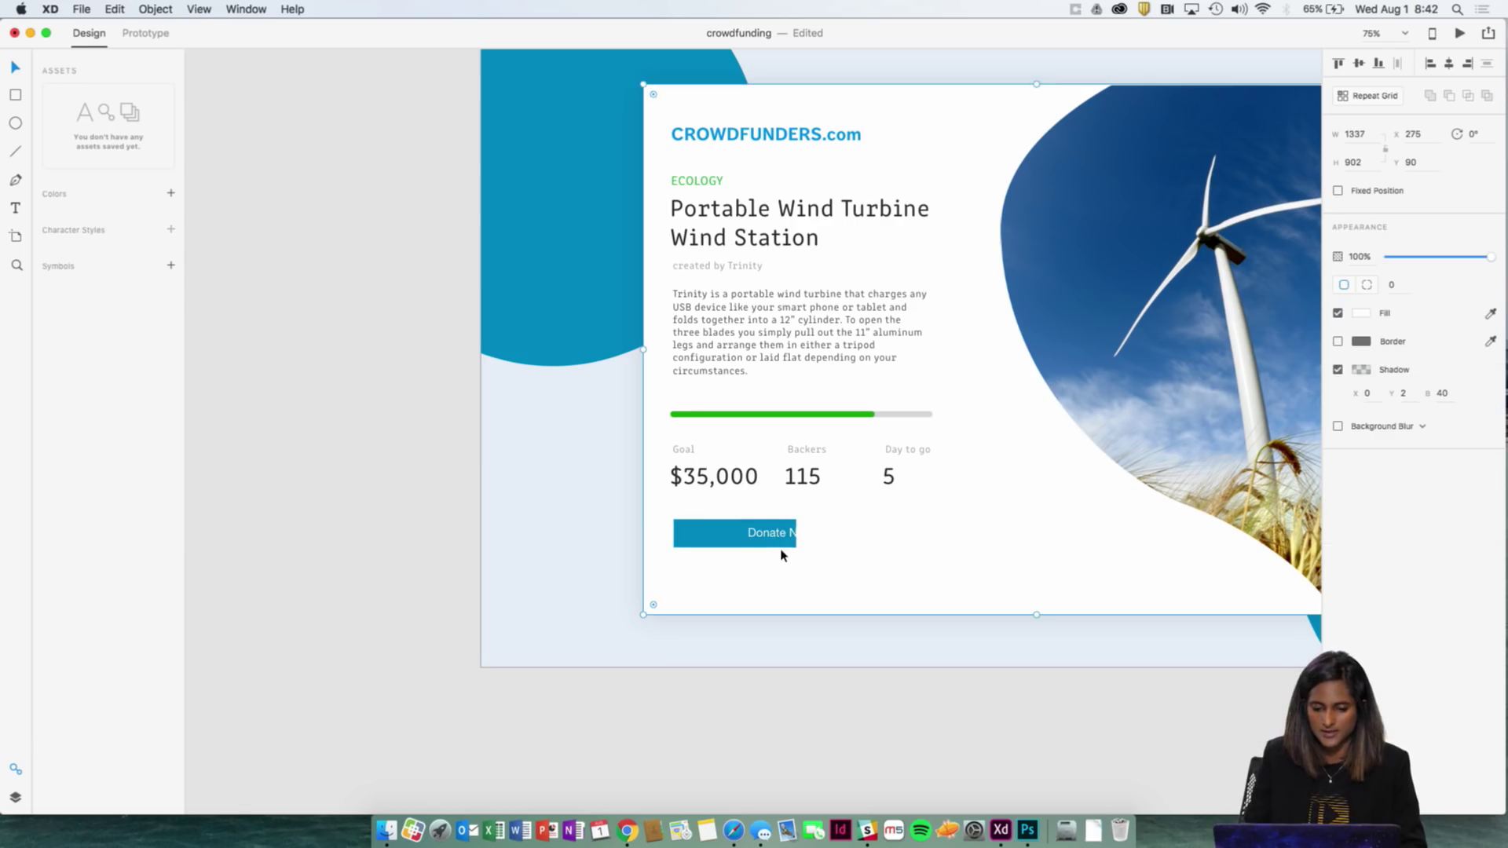
pyautogui.press('cmd+1')
pyautogui.press('cmd+=')
pyautogui.click(652, 695)
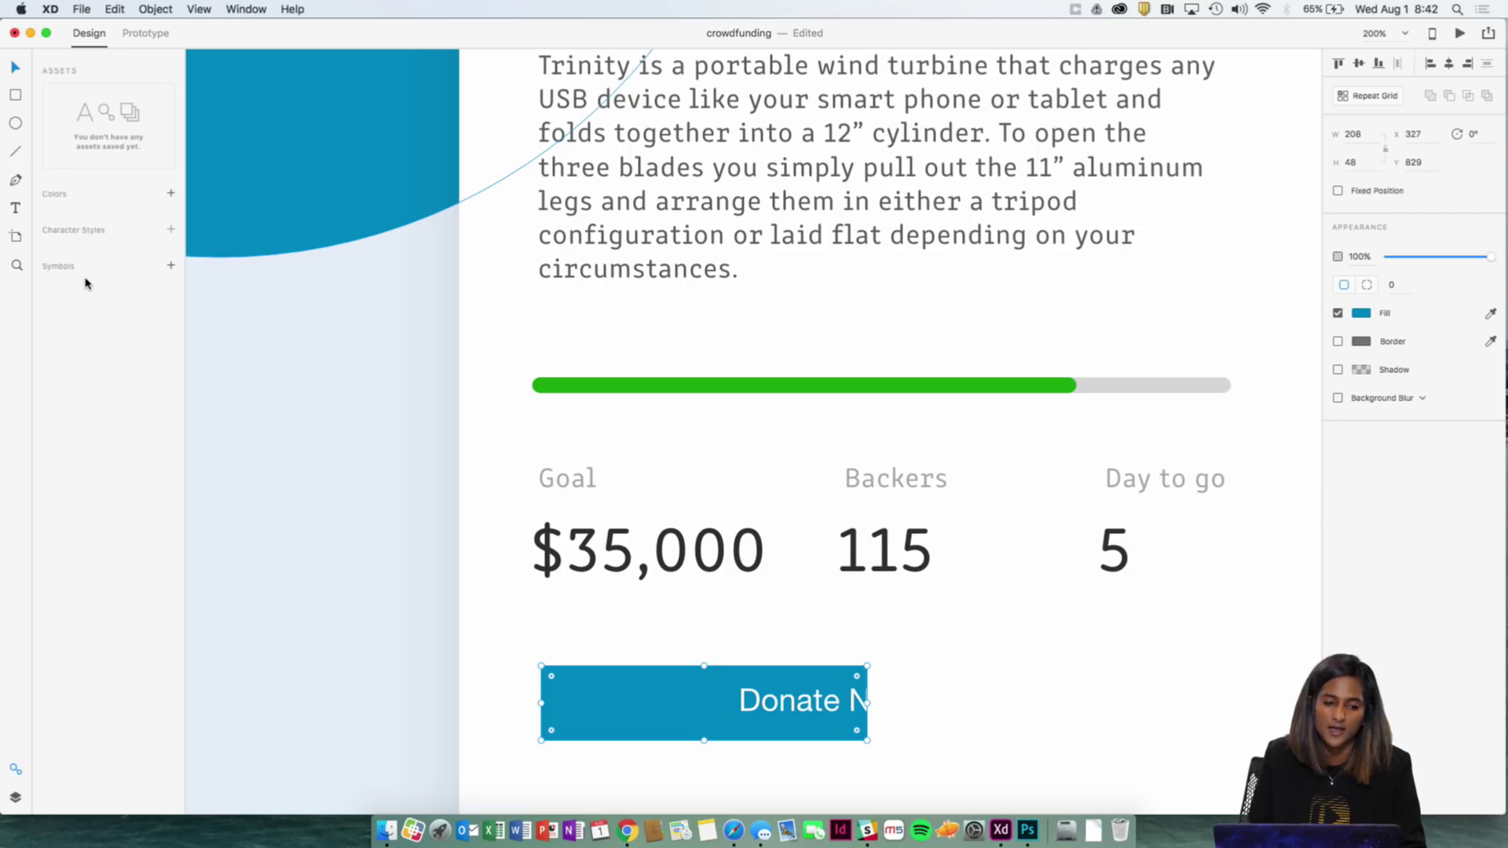
pyautogui.click(171, 195)
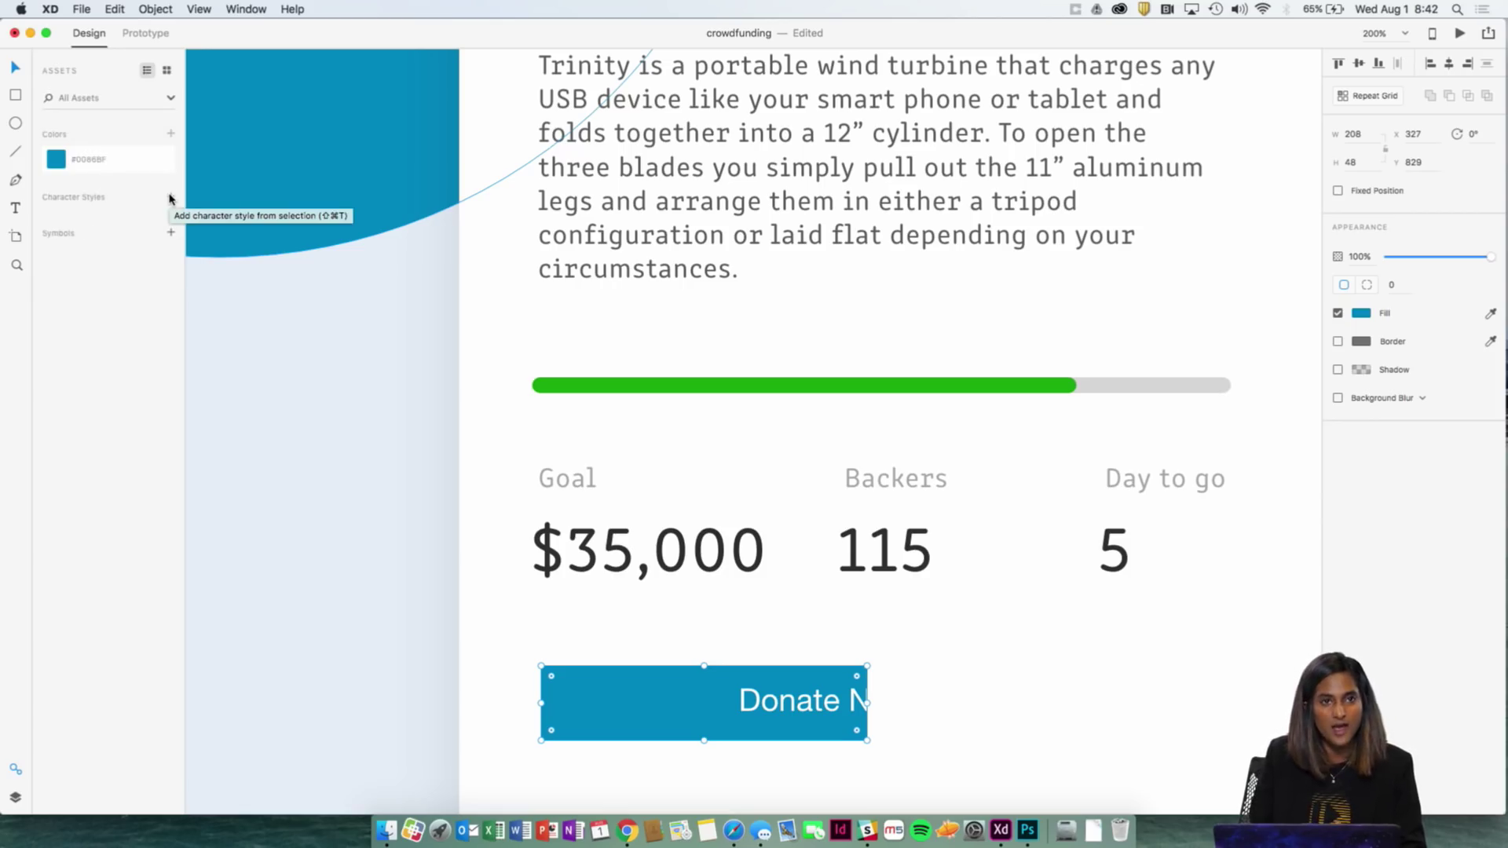
# Step: Try the saved blue color on the project description paragraph and undo it
pyautogui.press('super+1')
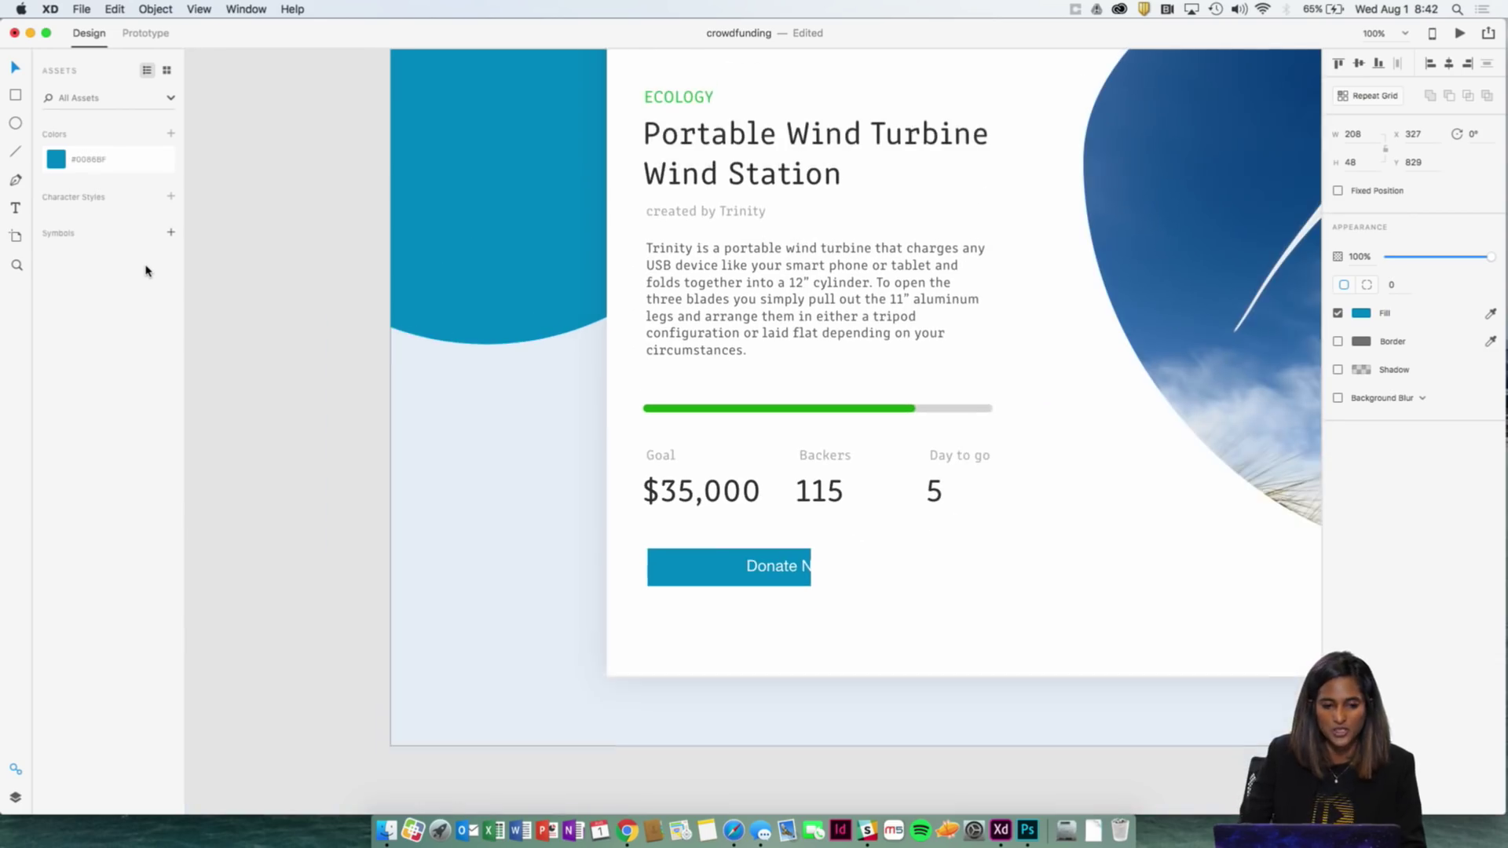
pyautogui.scroll(2, 637, 449)
pyautogui.hscroll(3, 637, 449)
pyautogui.click(621, 339)
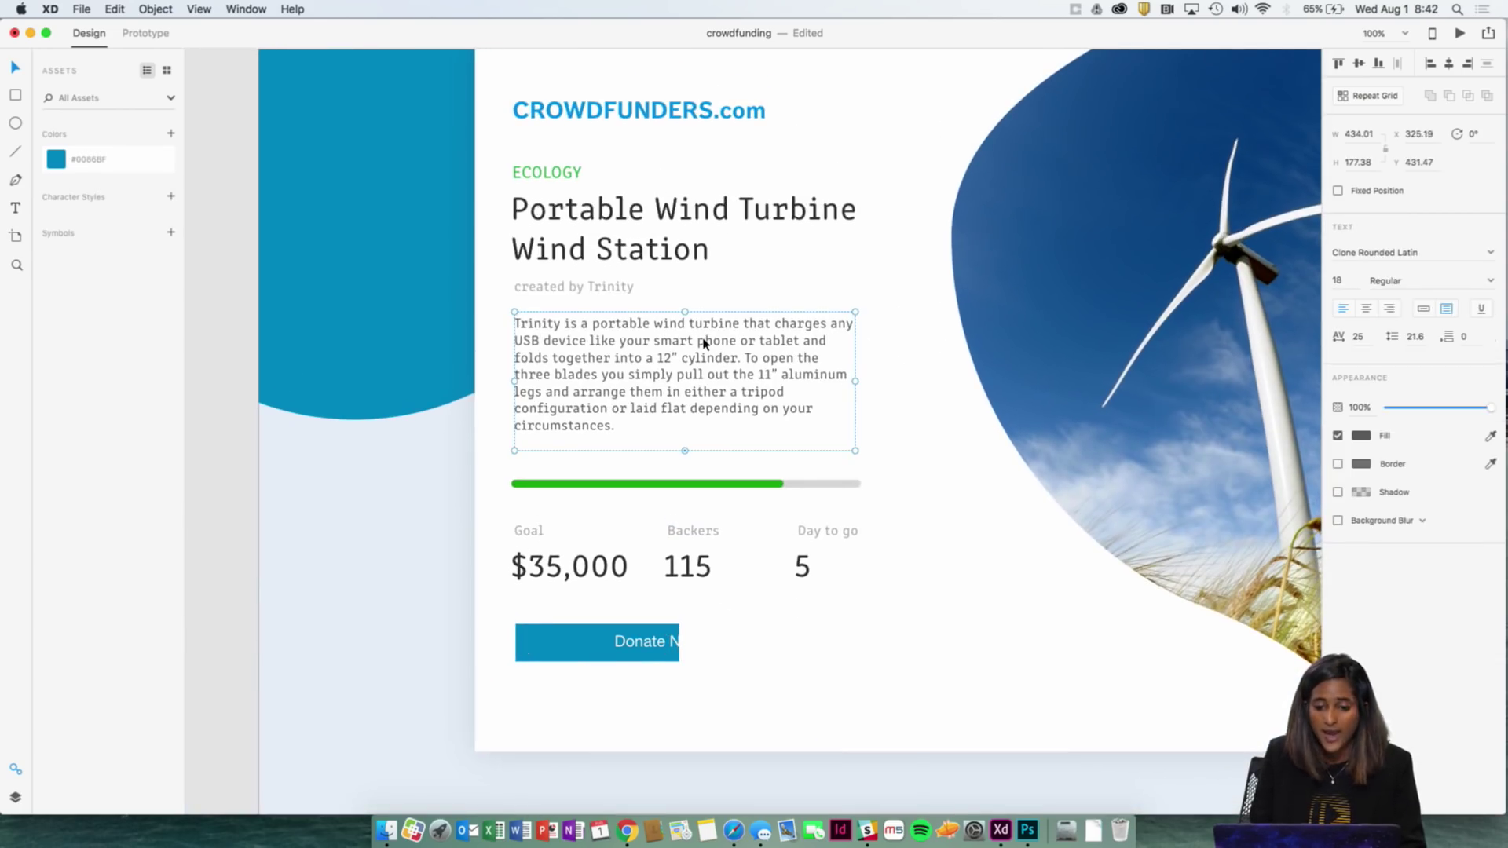
pyautogui.click(63, 161)
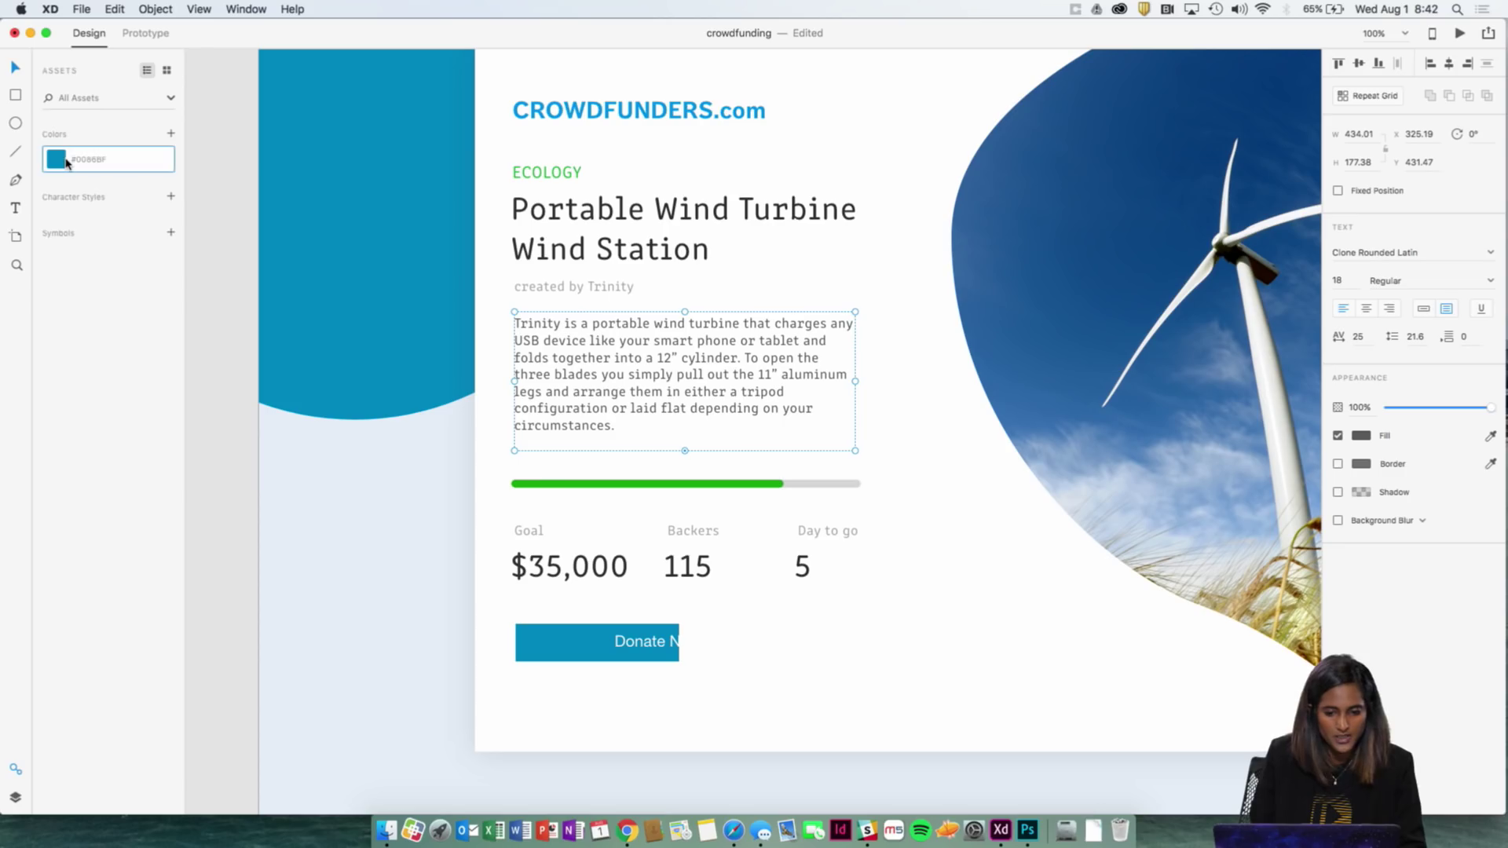
pyautogui.click(351, 413)
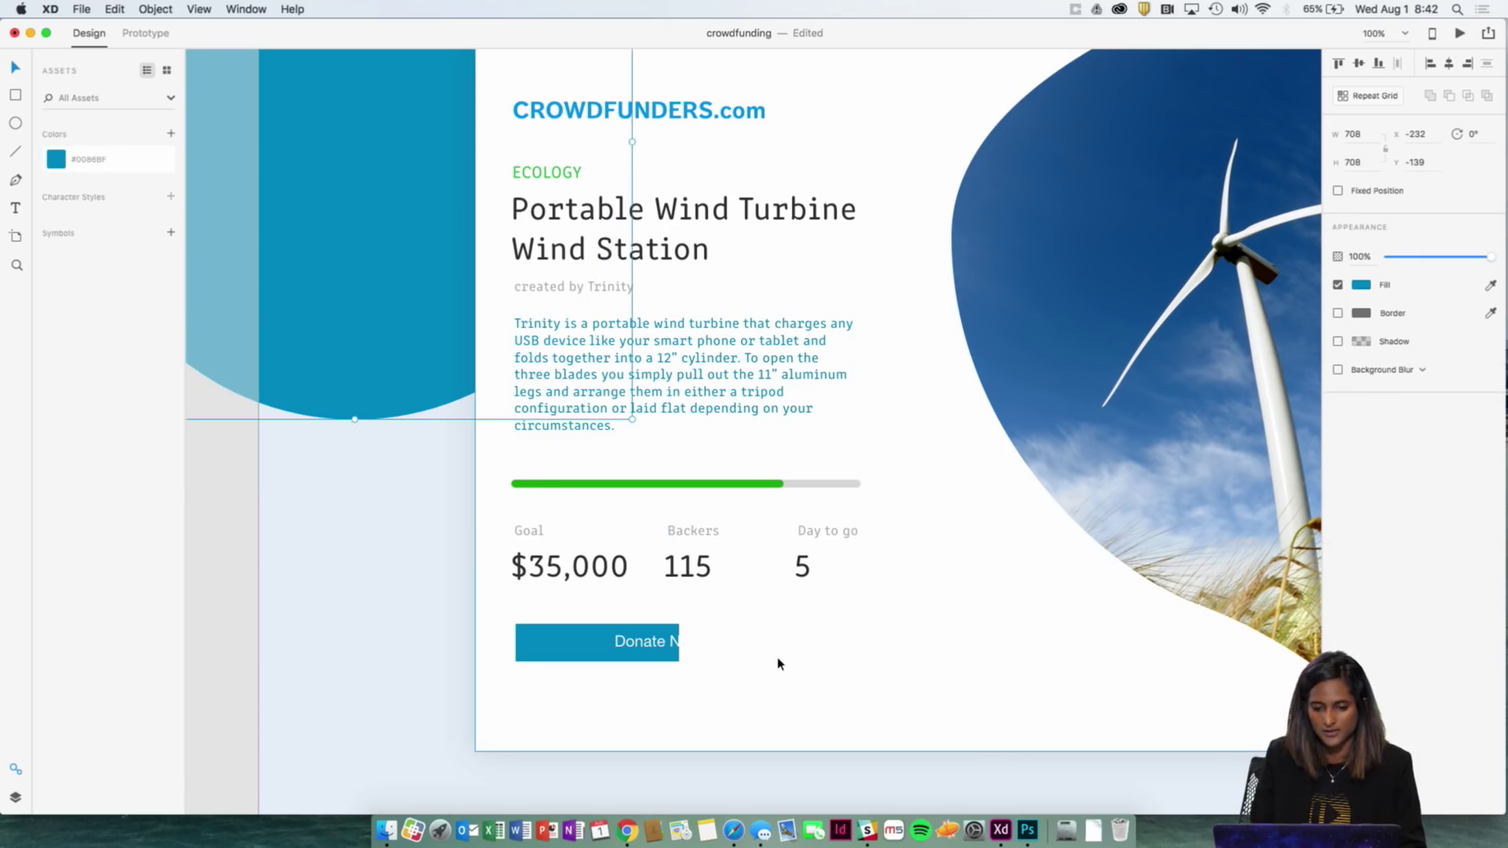
pyautogui.press('super+z')
# Step: Center the Donate Now text horizontally and vertically on the blue button rectangle
pyautogui.scroll(-5, 782, 666)
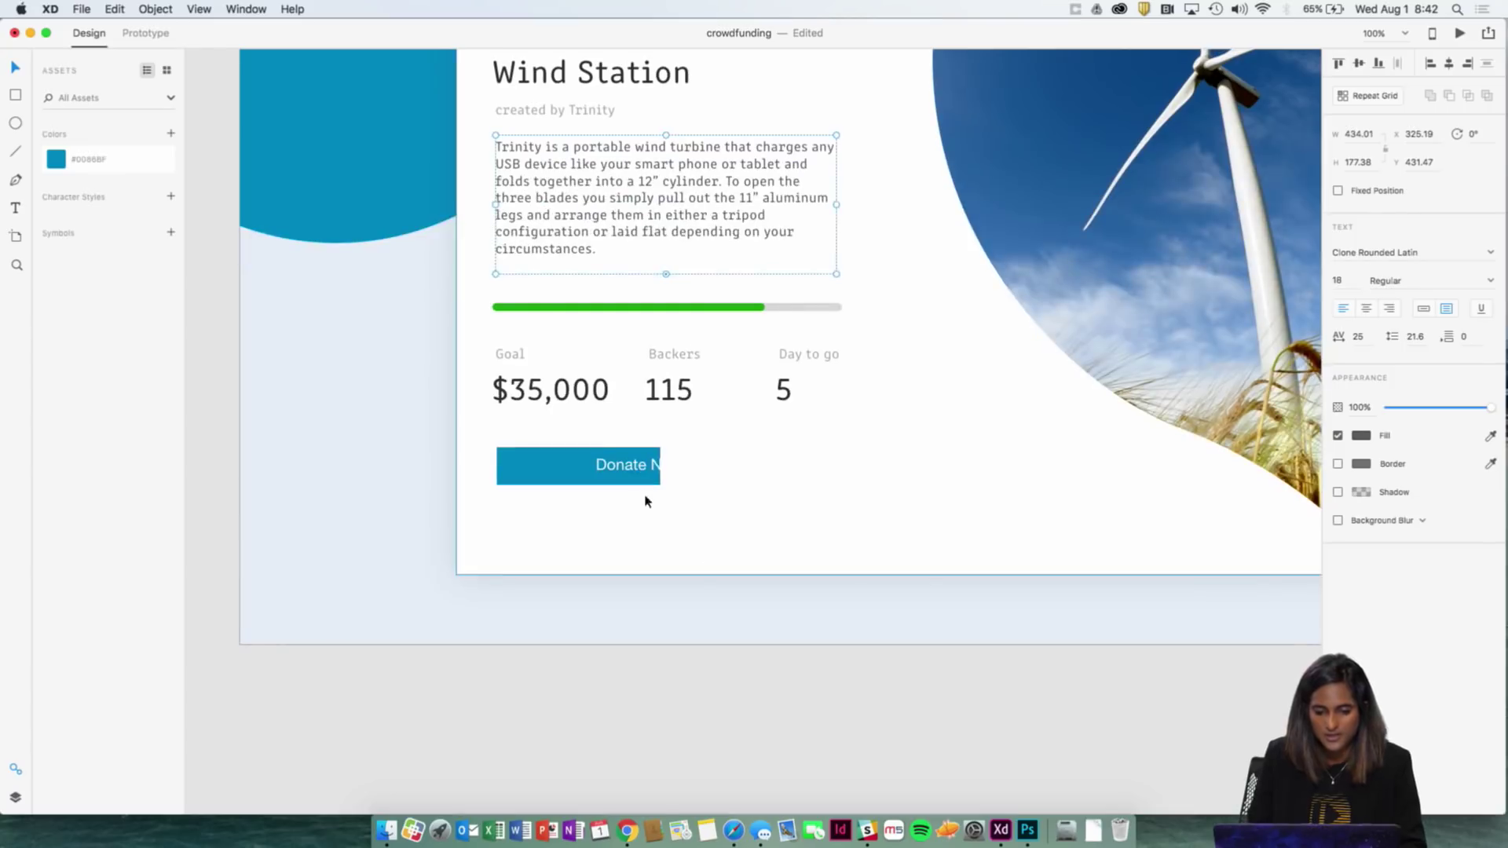
pyautogui.click(646, 465)
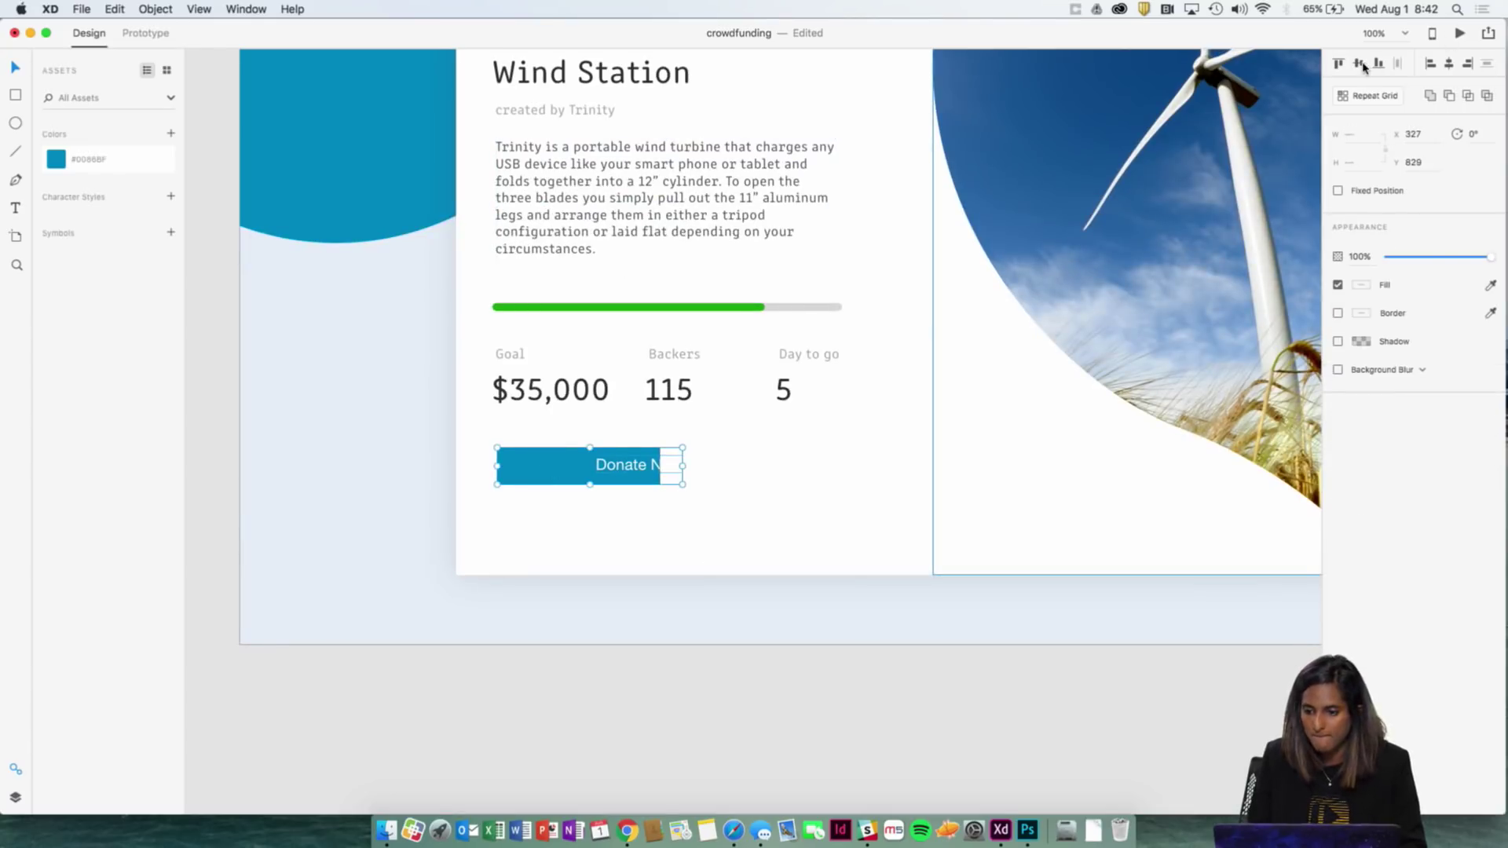
pyautogui.click(1449, 65)
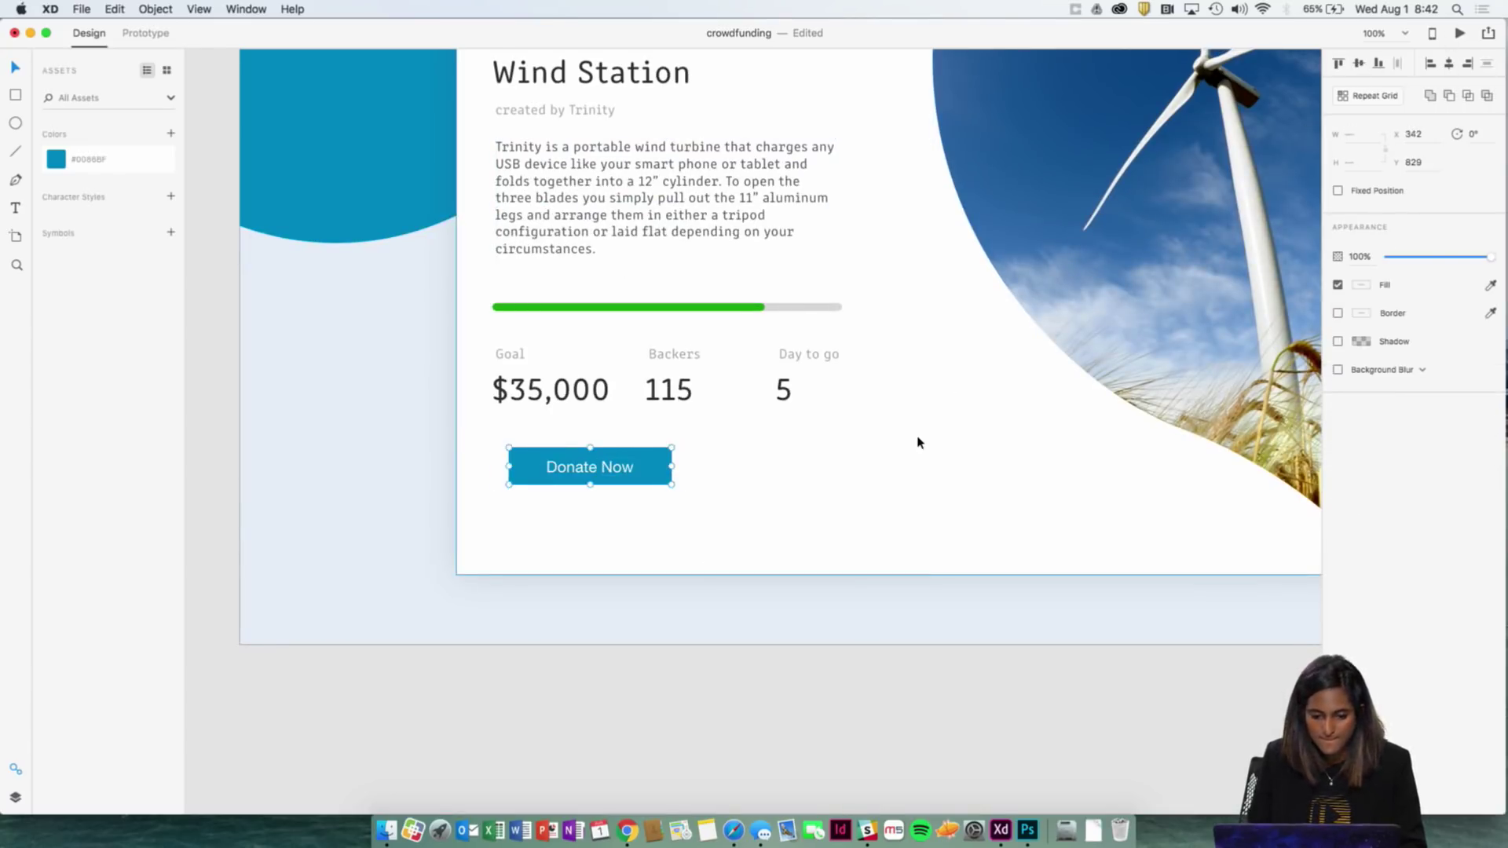
pyautogui.click(918, 439)
# Step: Move the Donate Now text and its rectangle together 20 px left to line up with the $35,000 amount
pyautogui.click(586, 463)
pyautogui.keyDown('shift'); pyautogui.click(638, 462); pyautogui.keyUp('shift')
pyautogui.hotkey('shift', 'Left')
pyautogui.hotkey('shift', 'Left')
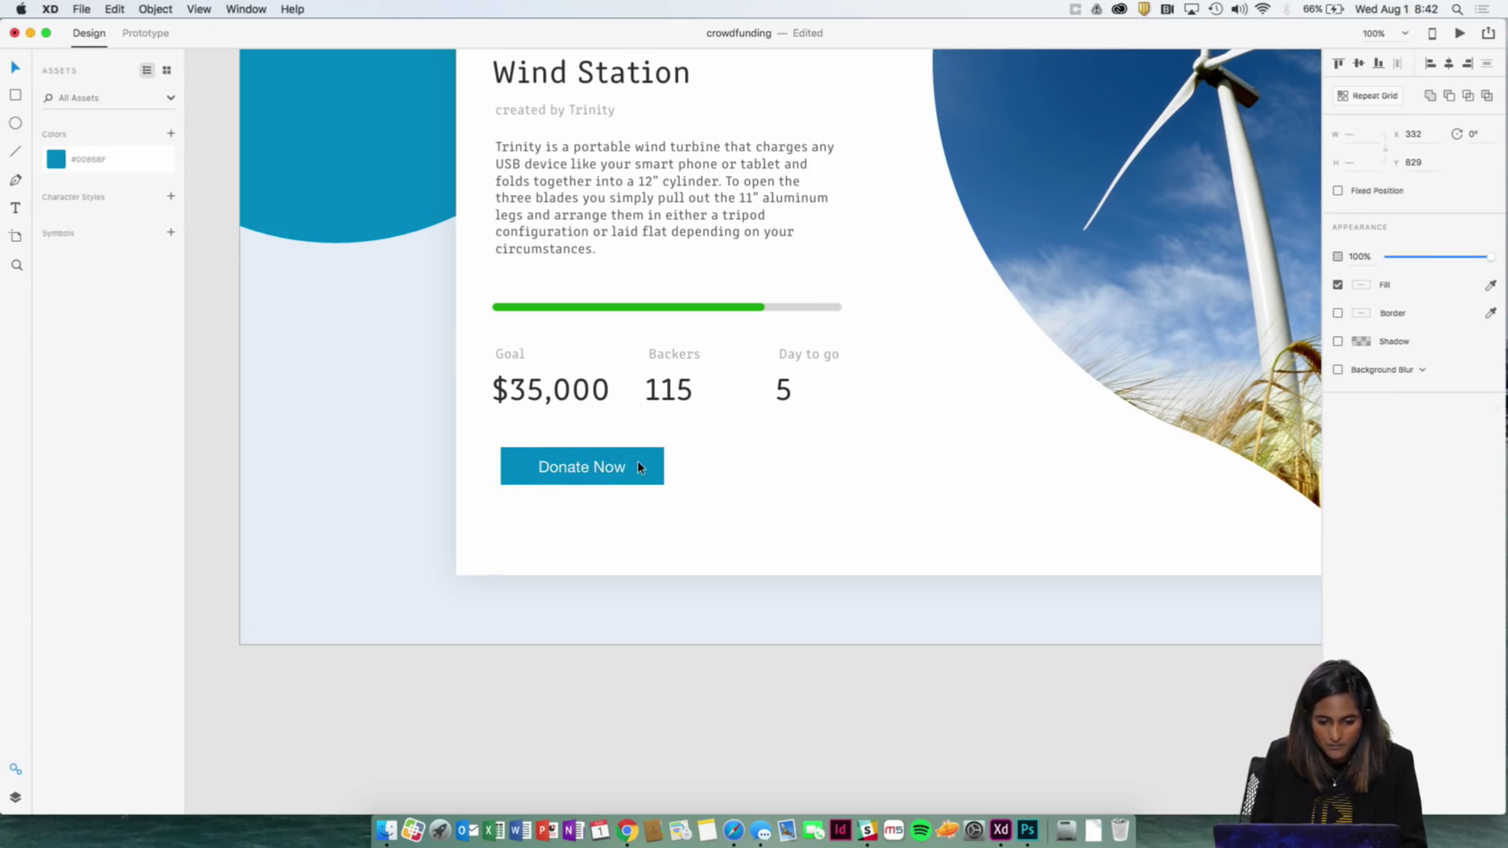
pyautogui.press('Escape')
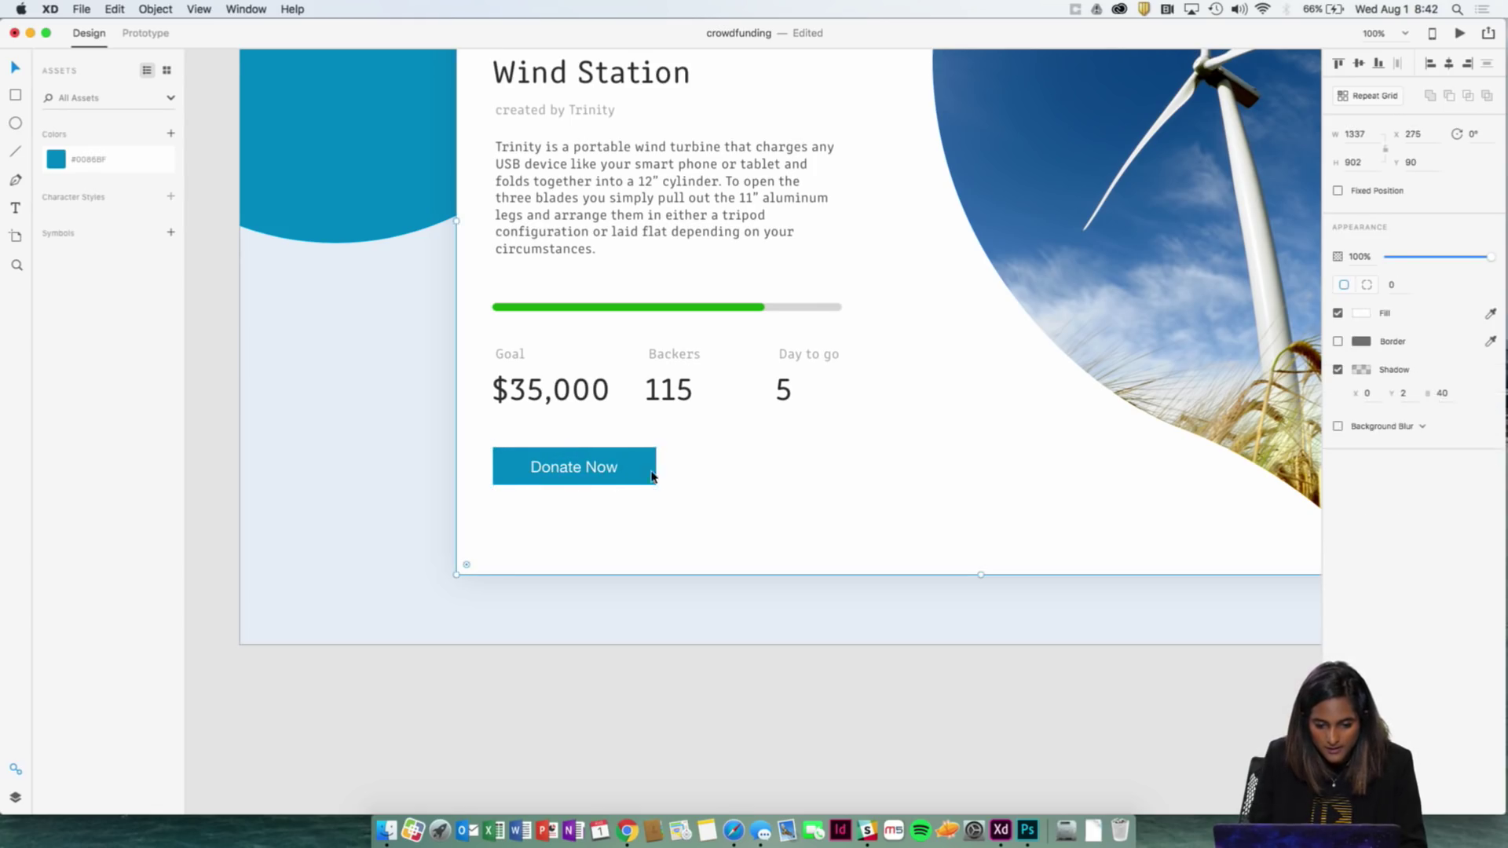
# Step: Try rounding the button rectangle's corners freehand into a pill shape and undo it
pyautogui.click(606, 457)
pyautogui.press('super+equal')
pyautogui.press('super+equal')
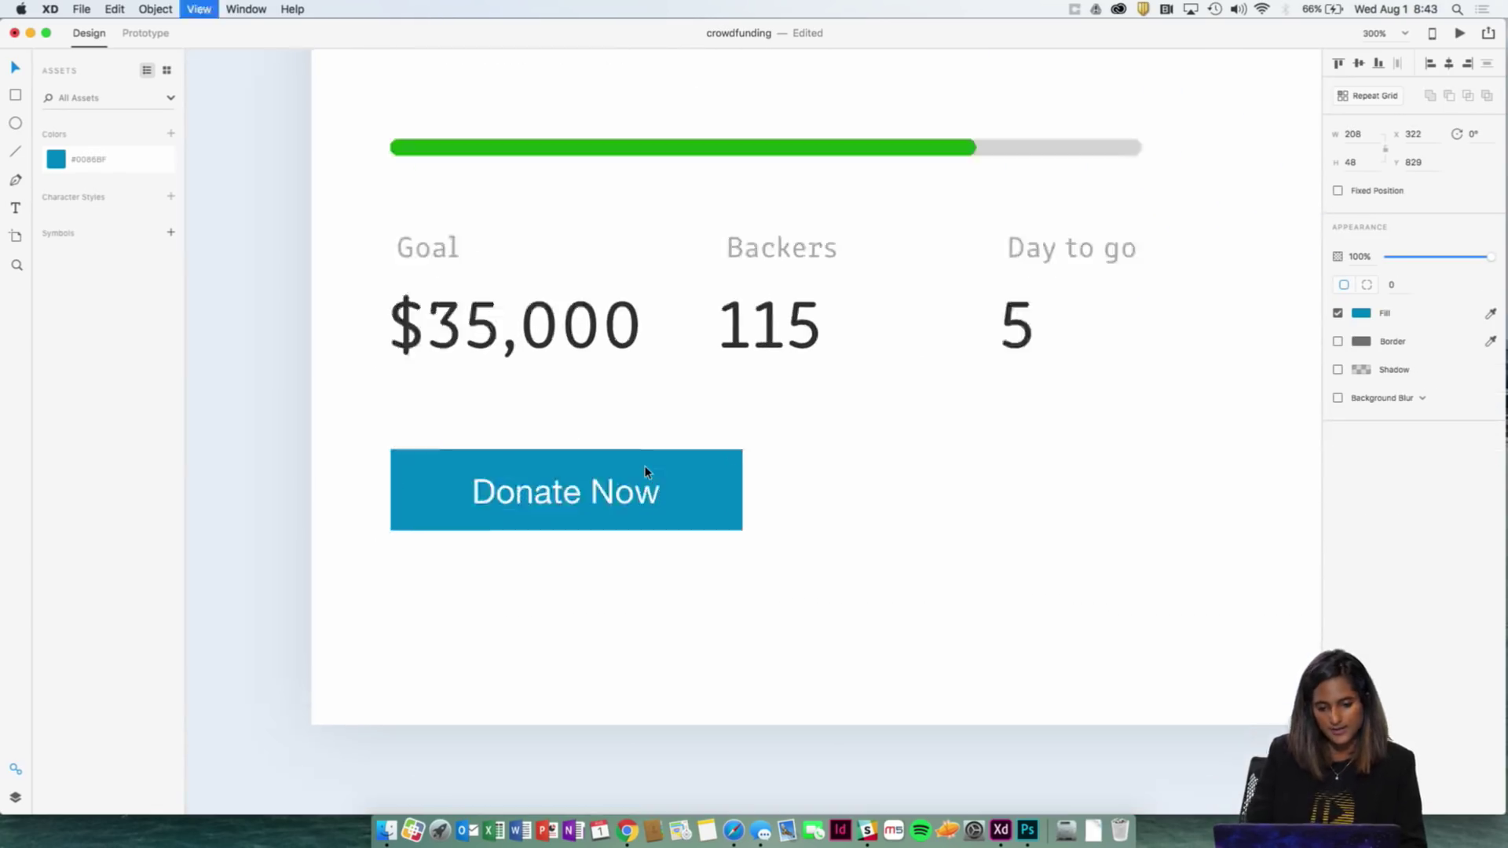
pyautogui.moveTo(727, 470); pyautogui.dragTo(657, 495)
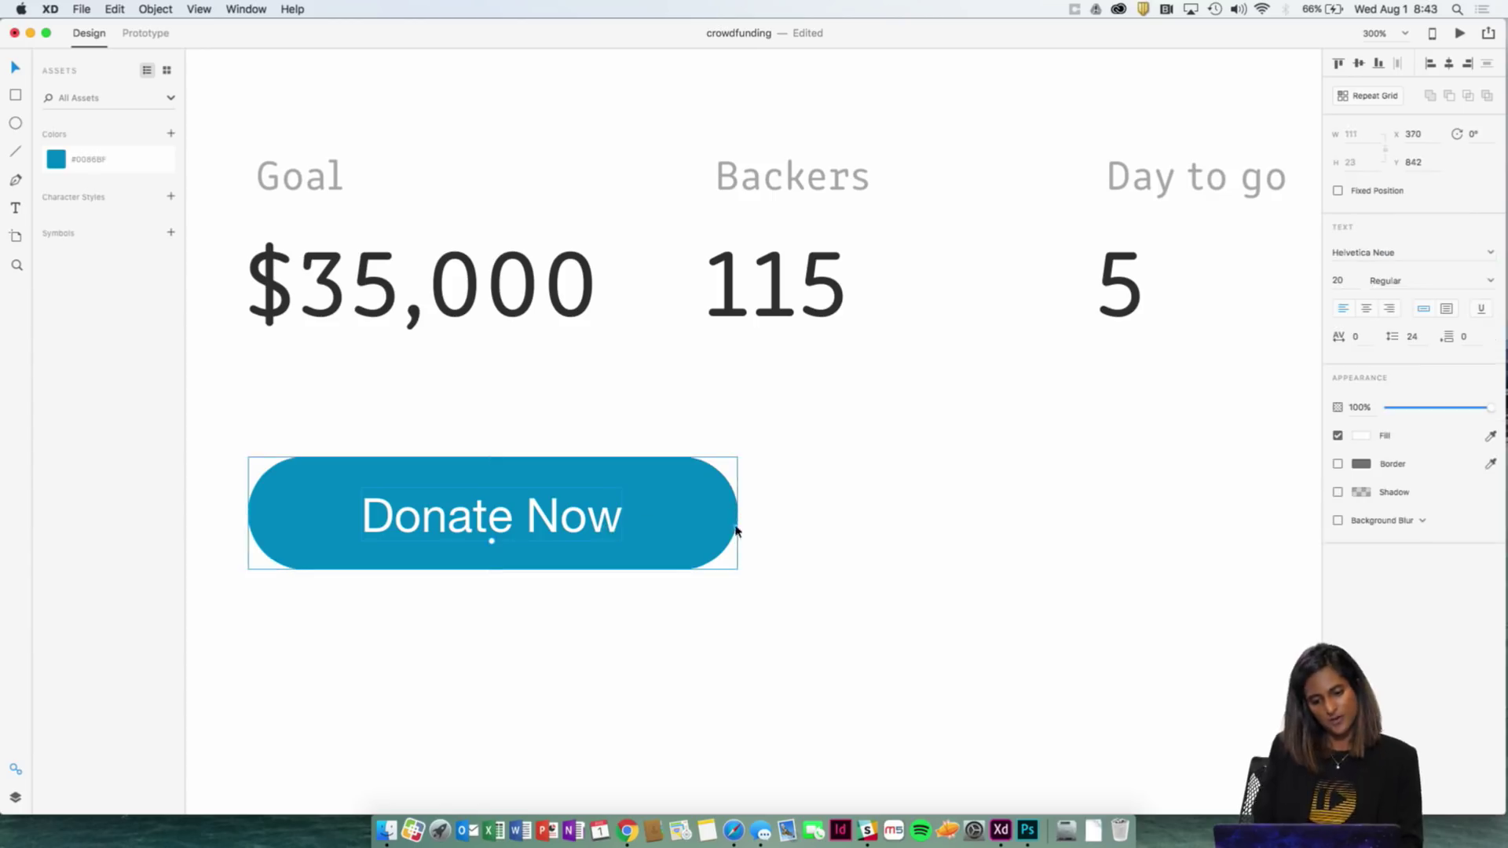
pyautogui.press('super+z')
pyautogui.click(805, 527)
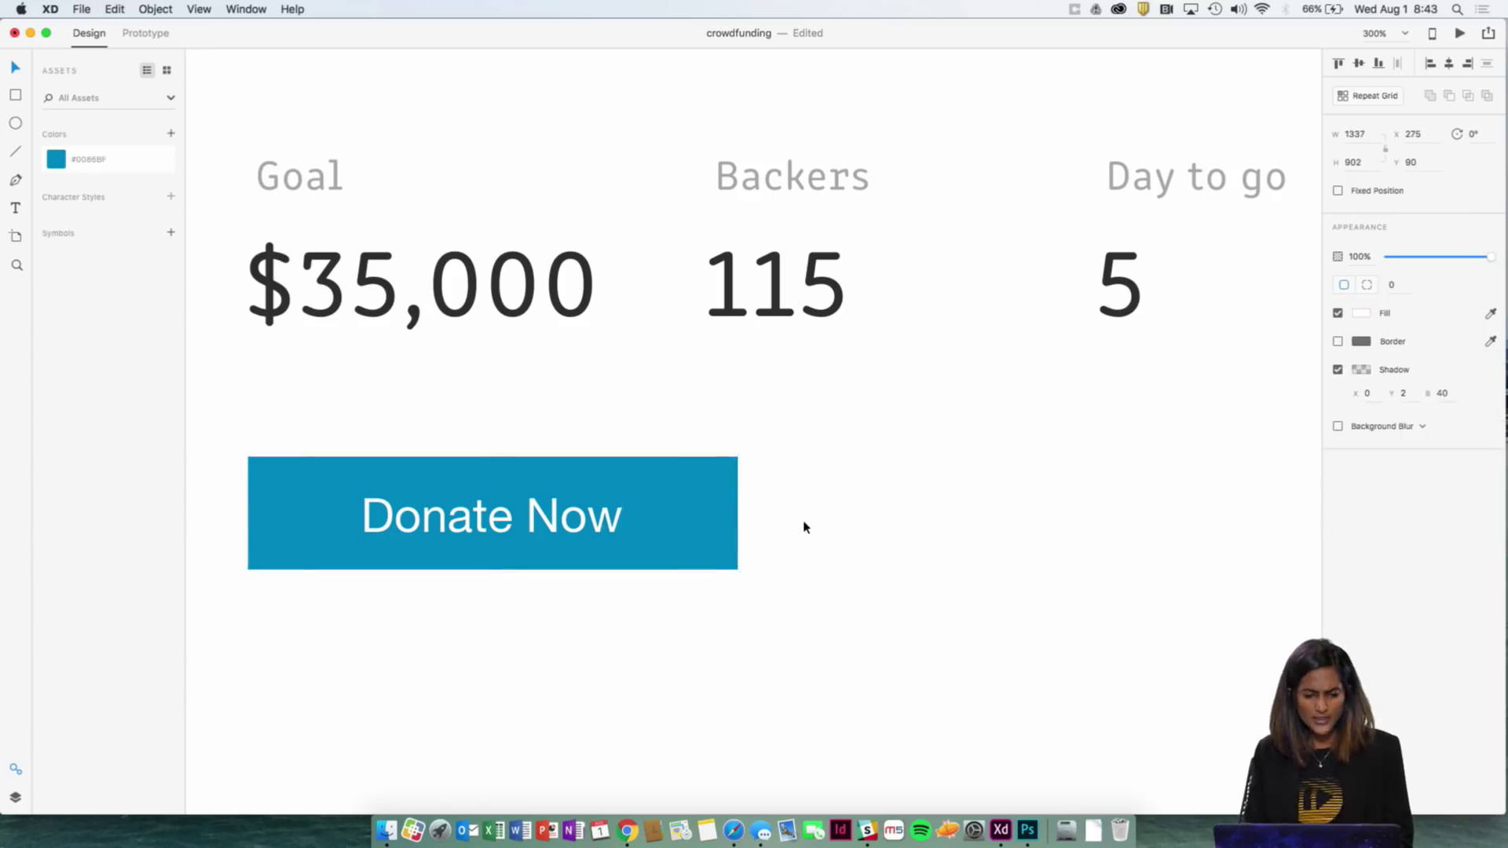
# Step: Set the button rectangle's corner radius to 20 and raise it further until the ends are fully rounded
pyautogui.click(735, 508)
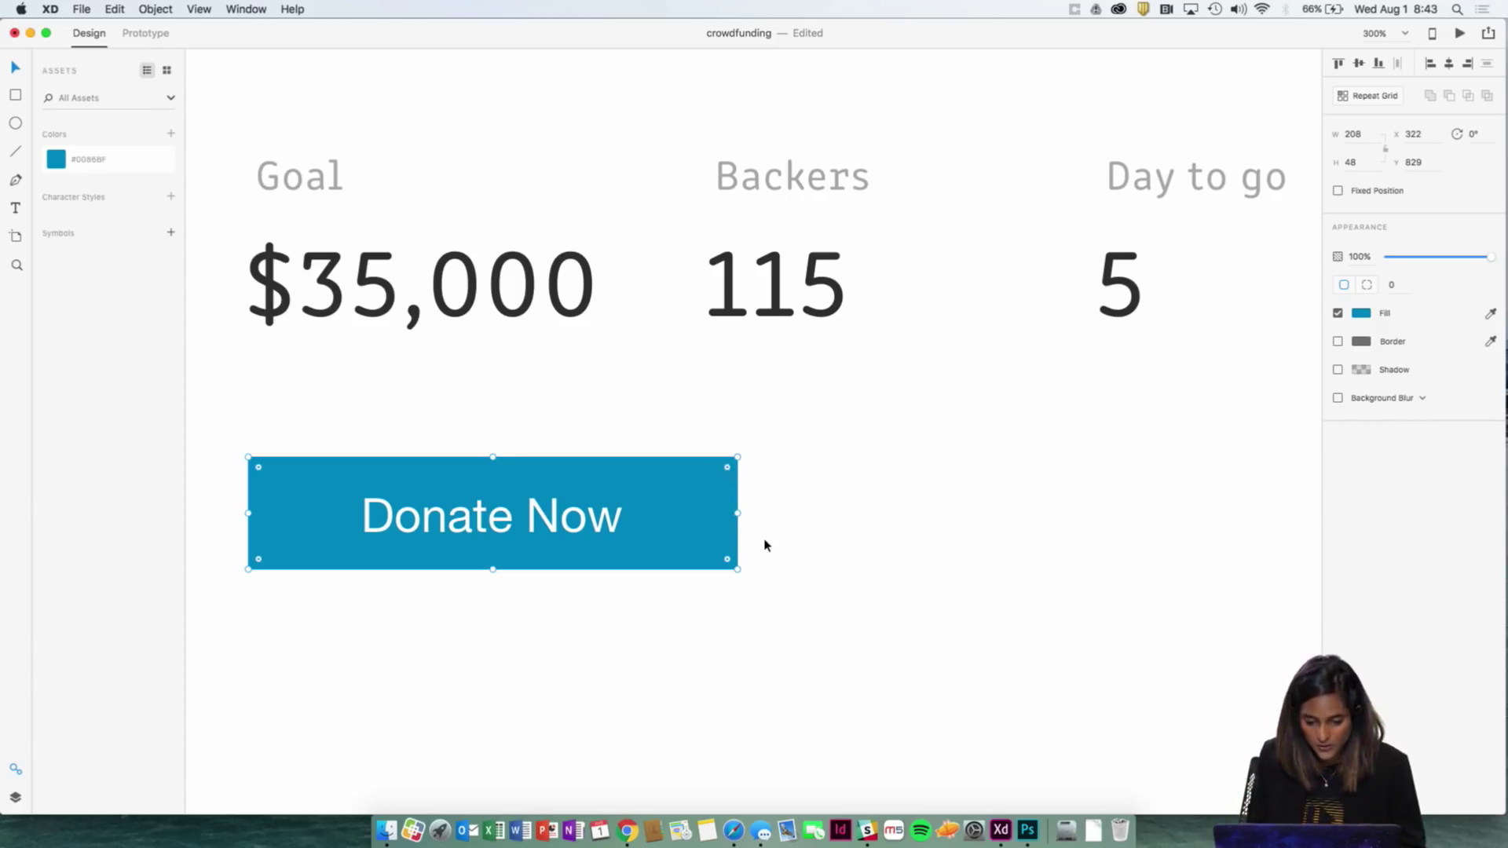
pyautogui.scroll(4, 764, 542)
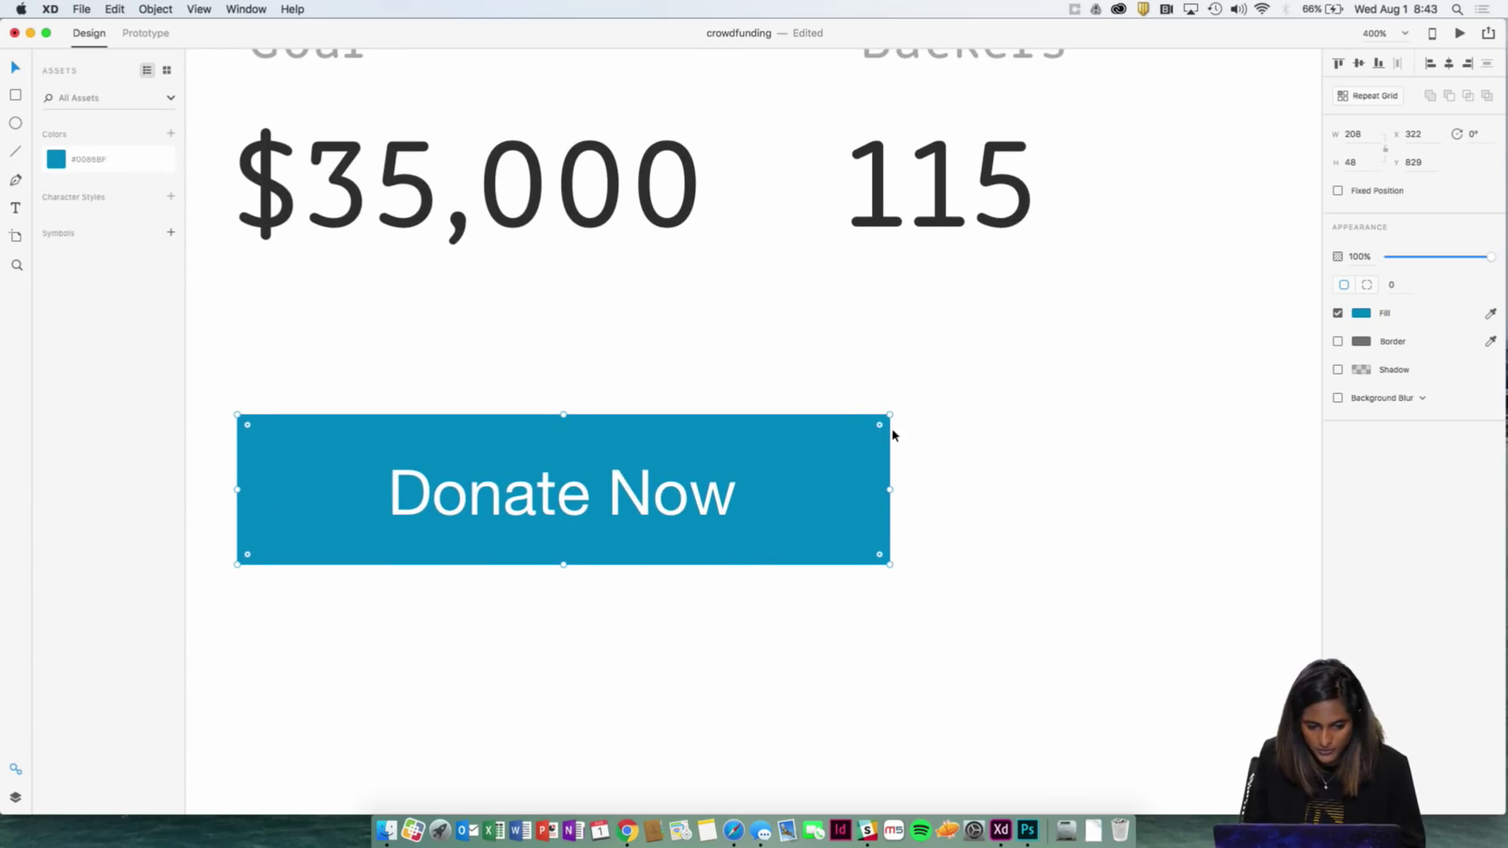
pyautogui.moveTo(874, 430); pyautogui.dragTo(982, 385)
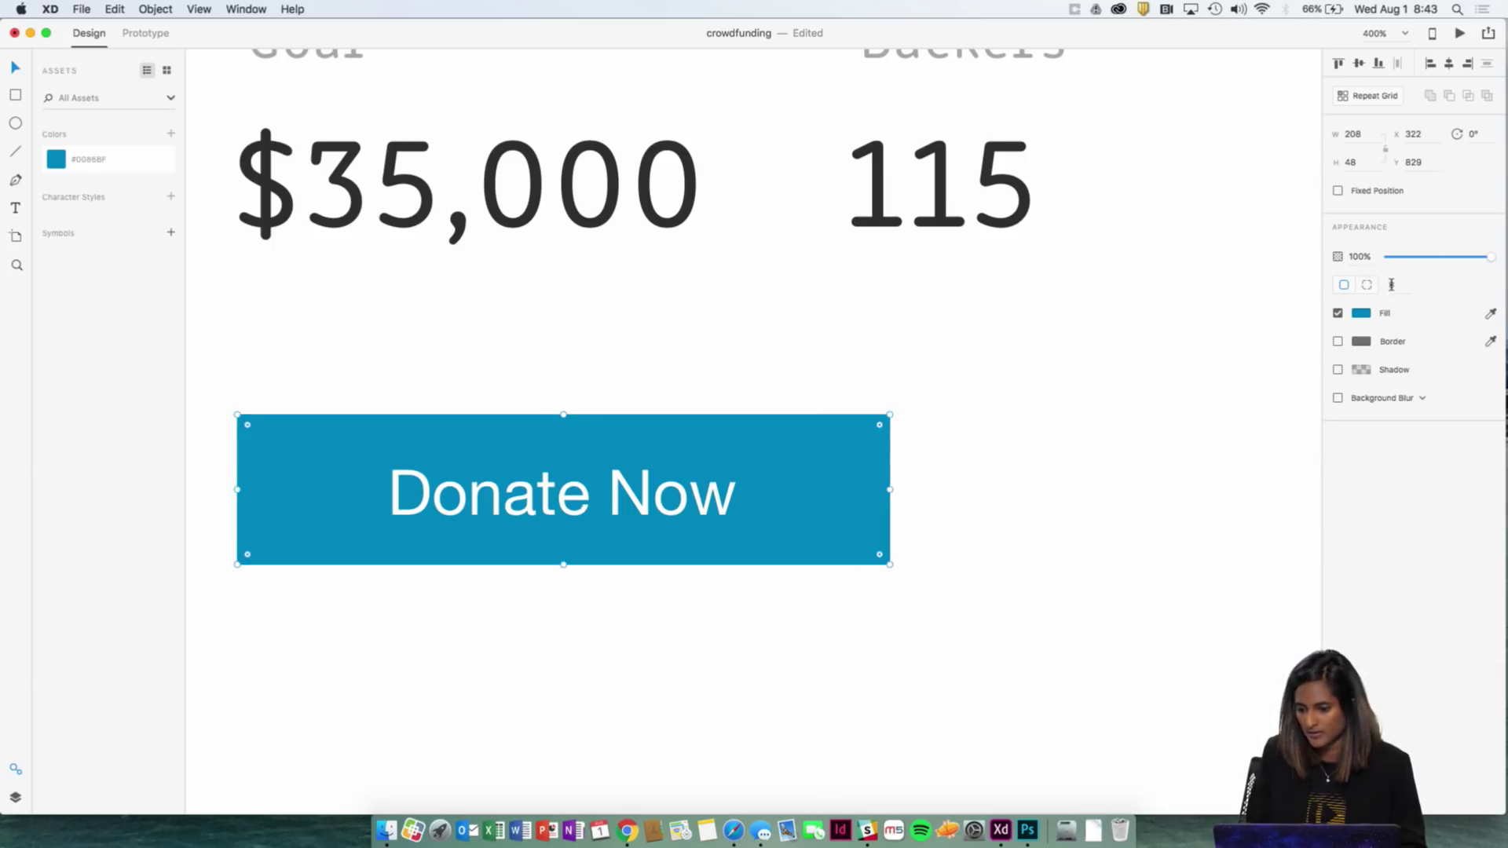
pyautogui.write('20')
pyautogui.press('Return')
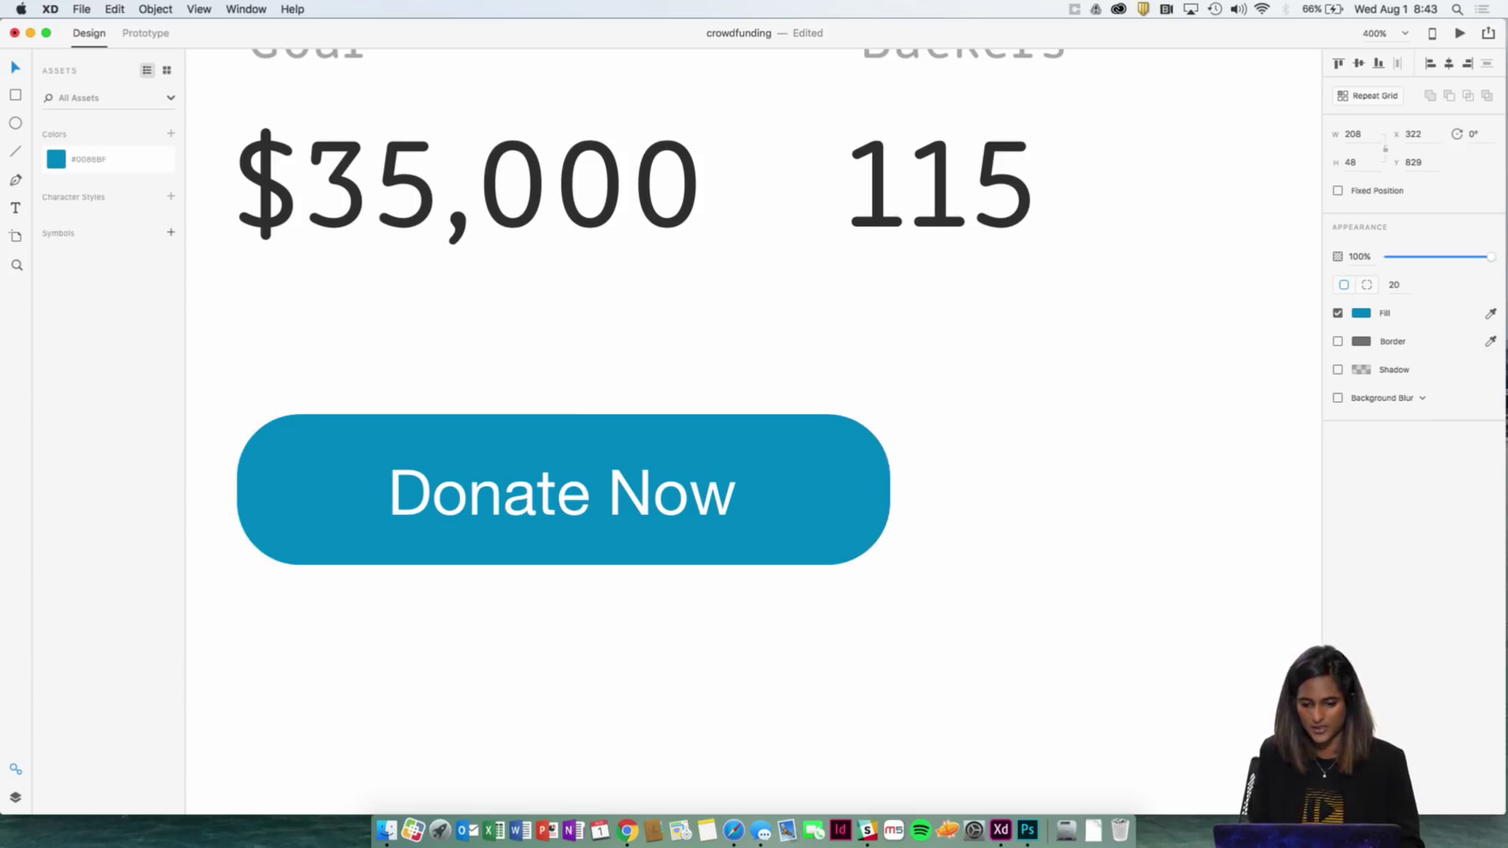
pyautogui.click(1398, 285)
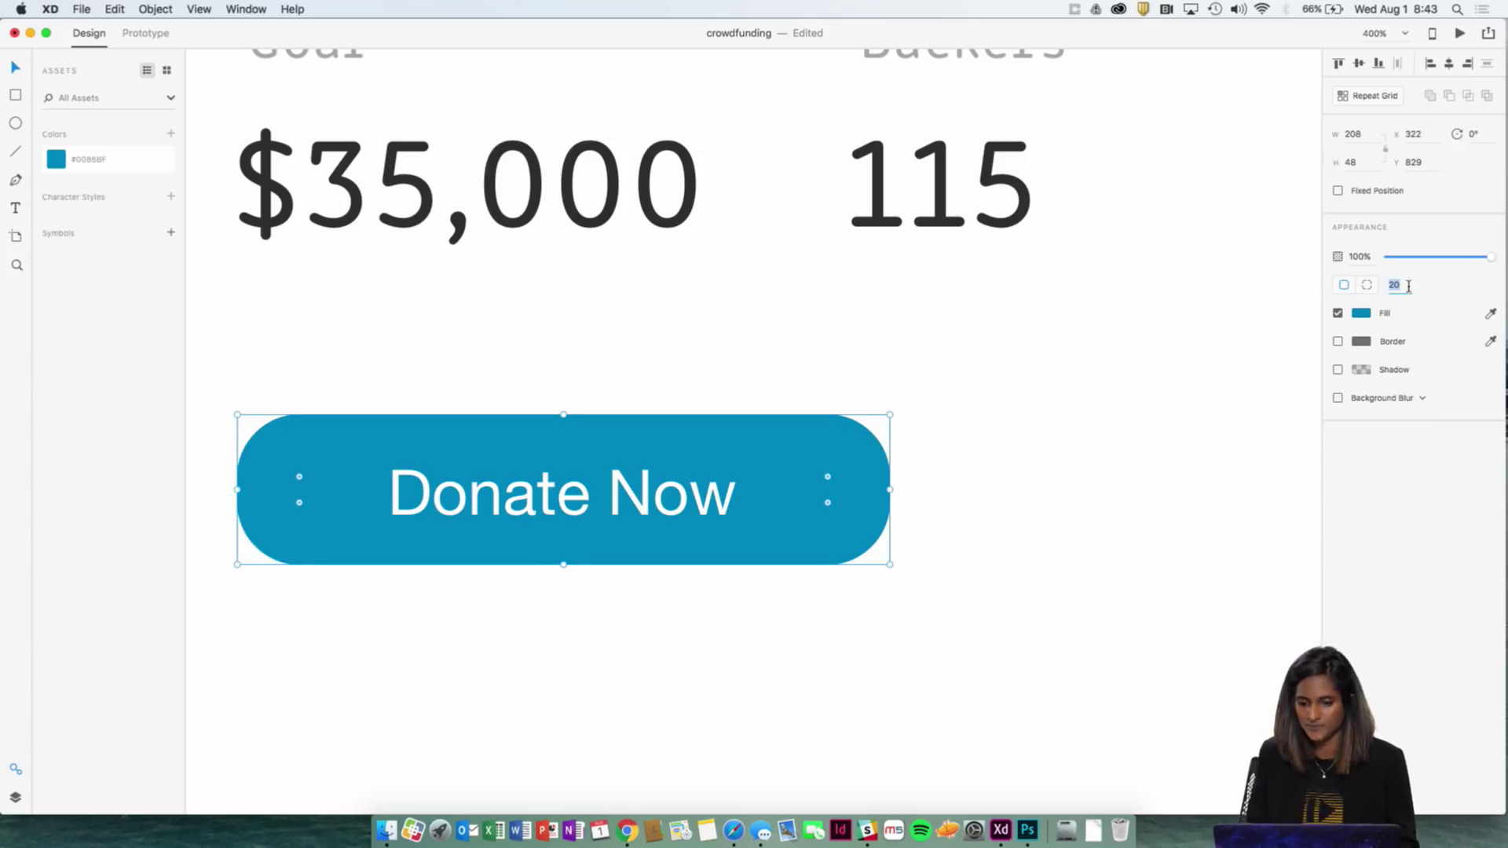
pyautogui.hotkey('shift', 'Up')
pyautogui.click(1005, 548)
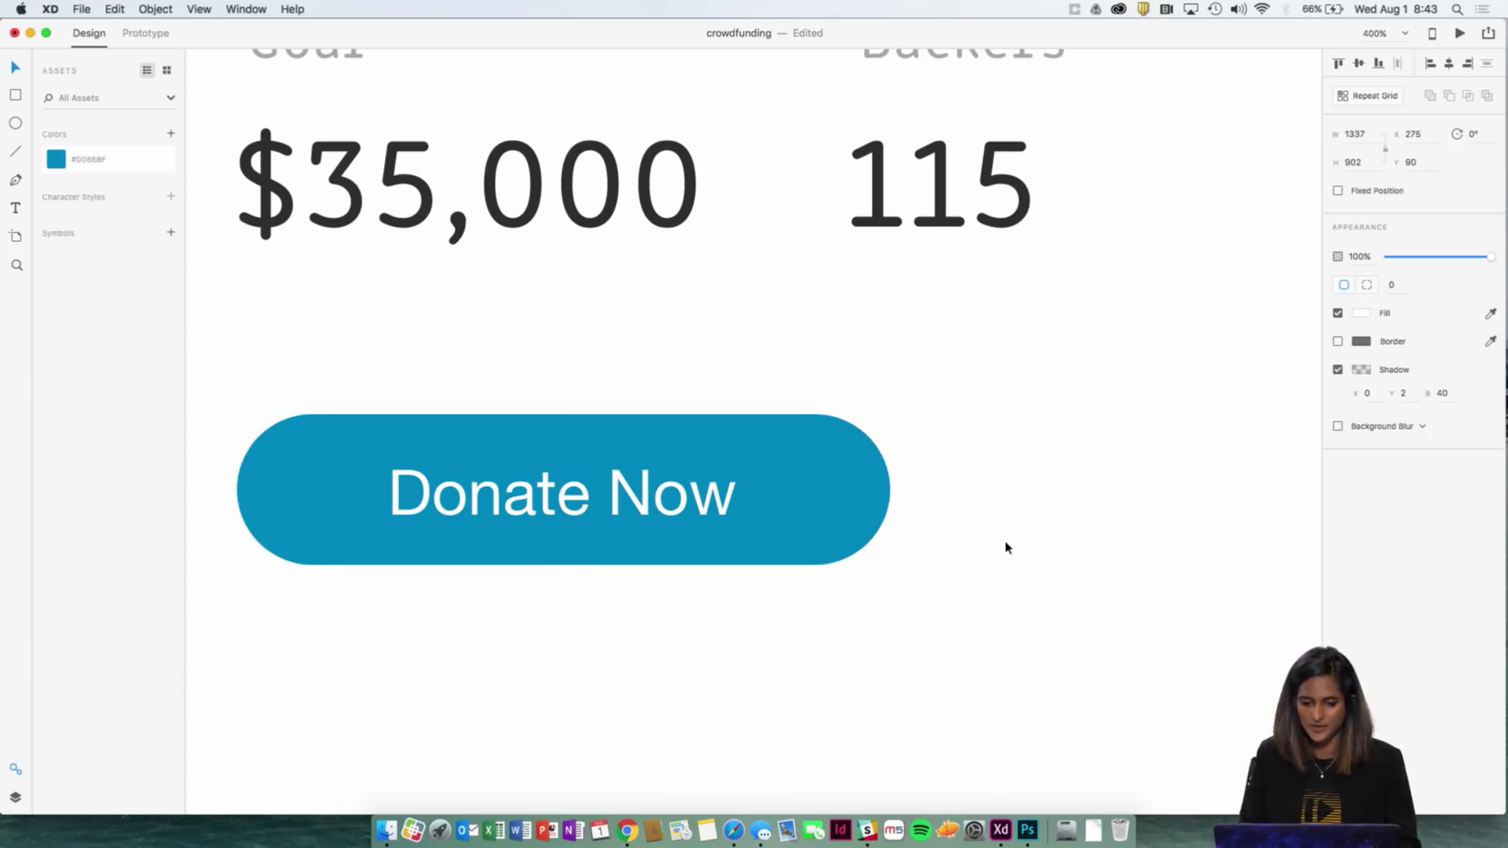
# Step: Nudge the Donate Now text up 1 px within the rounded button
pyautogui.press('super+minus')
pyautogui.press('super+minus')
pyautogui.press('super+minus')
pyautogui.press('super+minus')
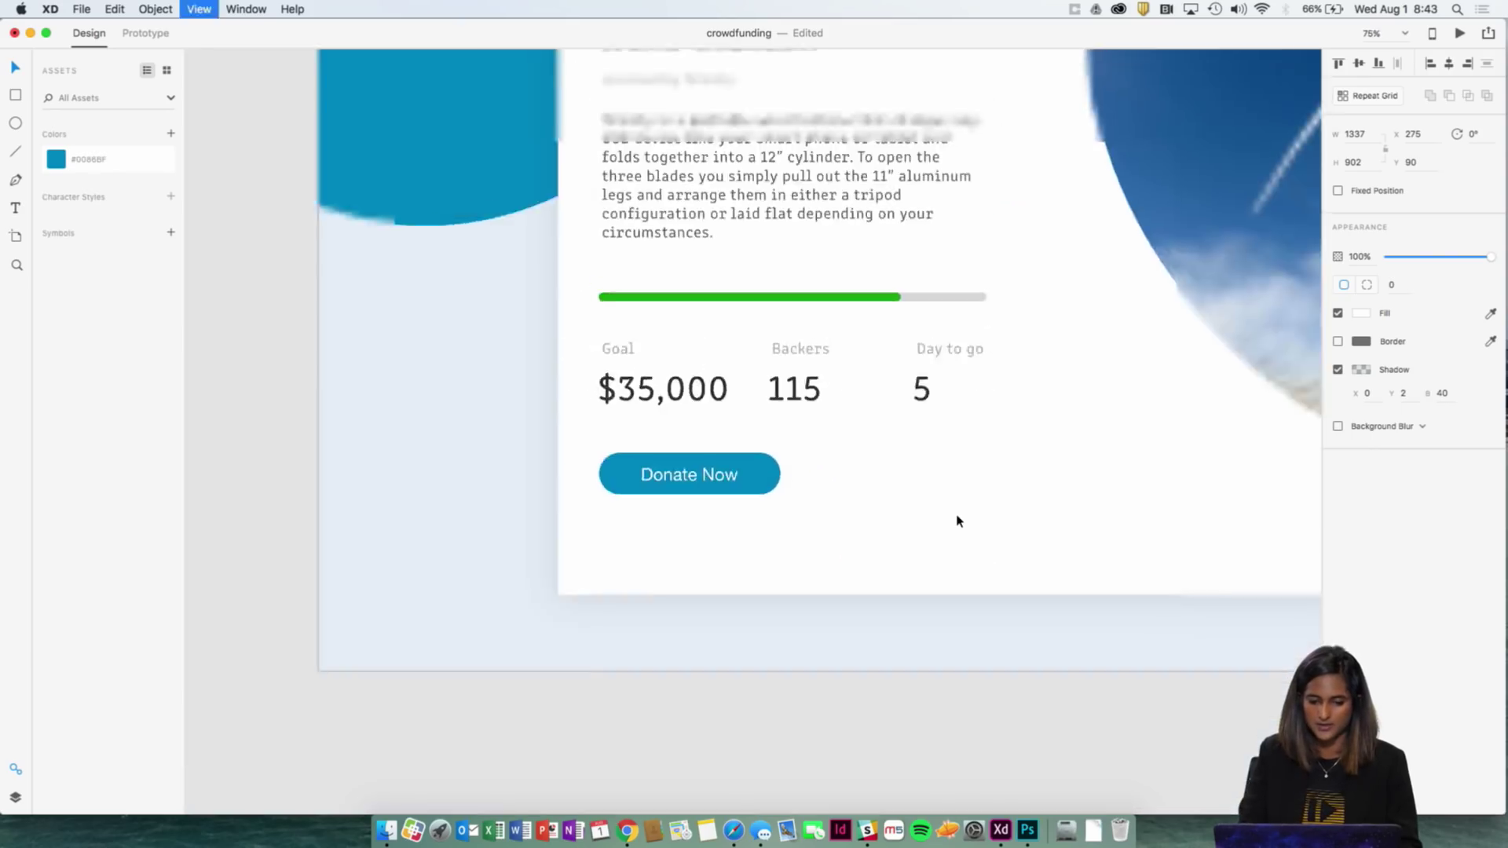
pyautogui.click(757, 456)
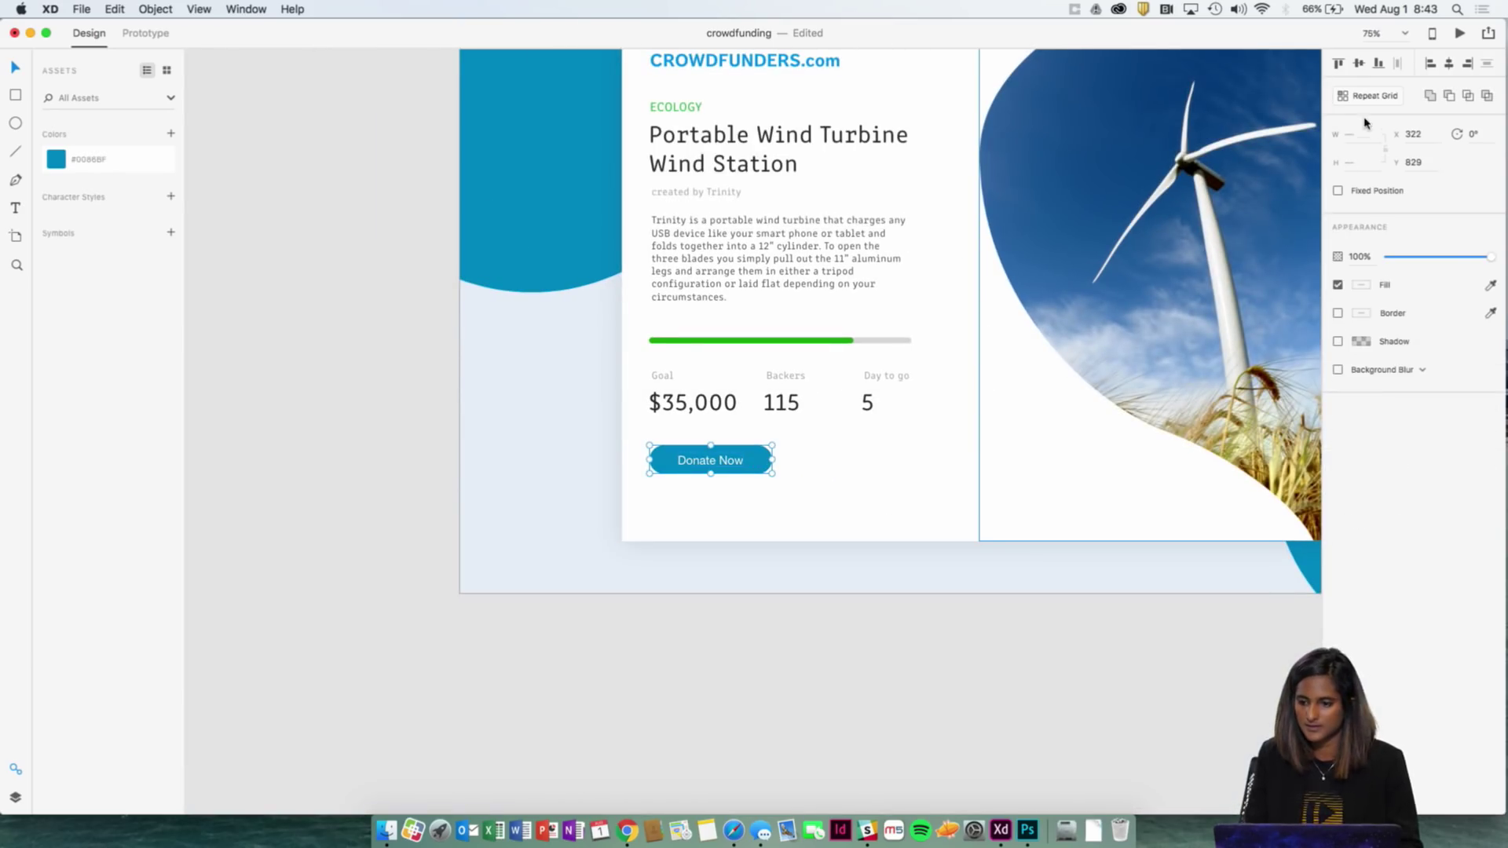
pyautogui.click(869, 552)
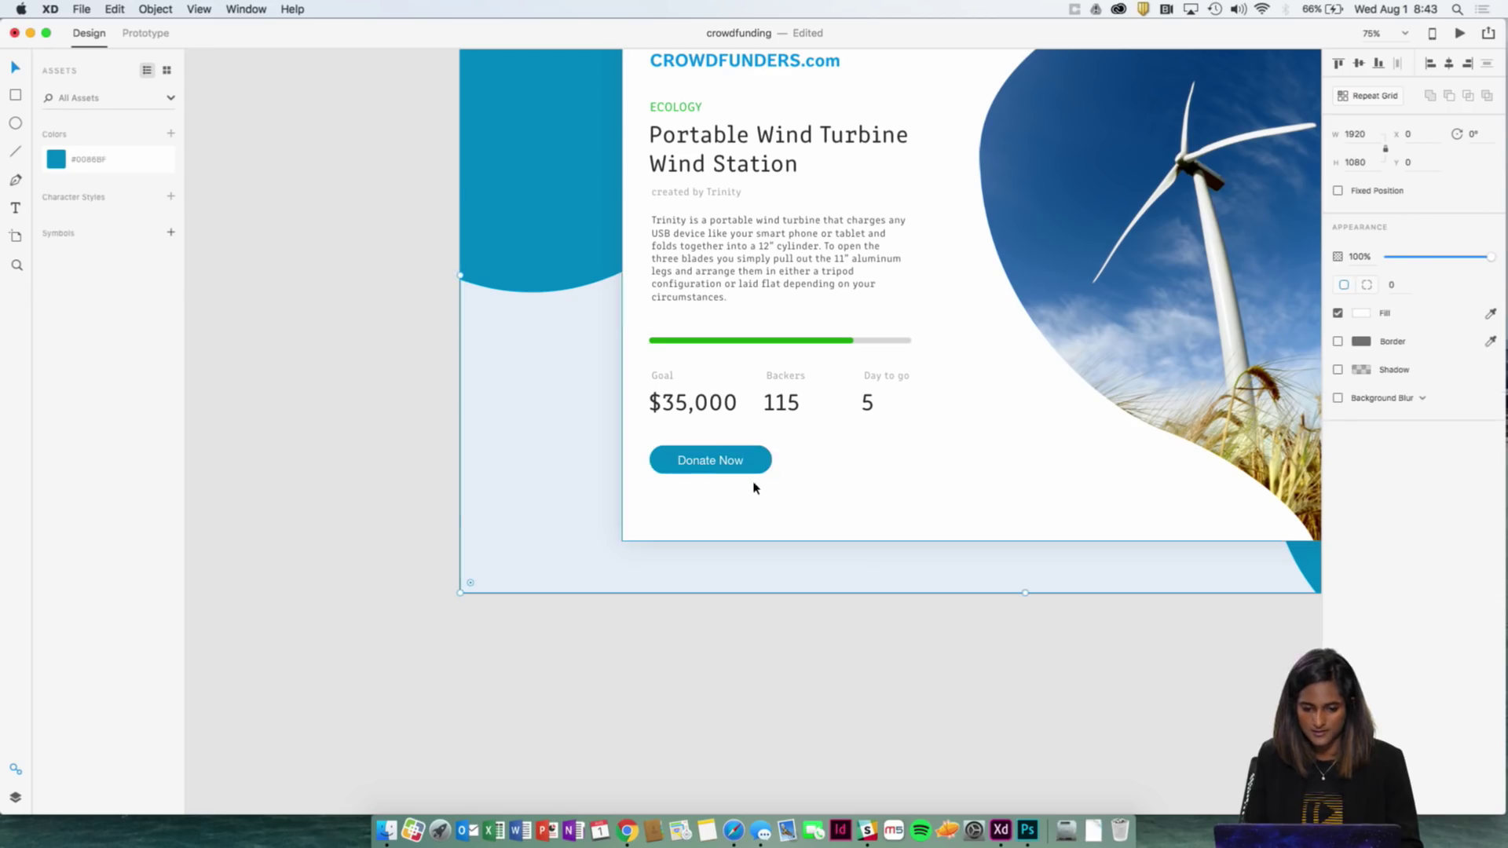
pyautogui.doubleClick(736, 464)
# Step: Duplicate the Screen 1 artboard
pyautogui.press('super+0')
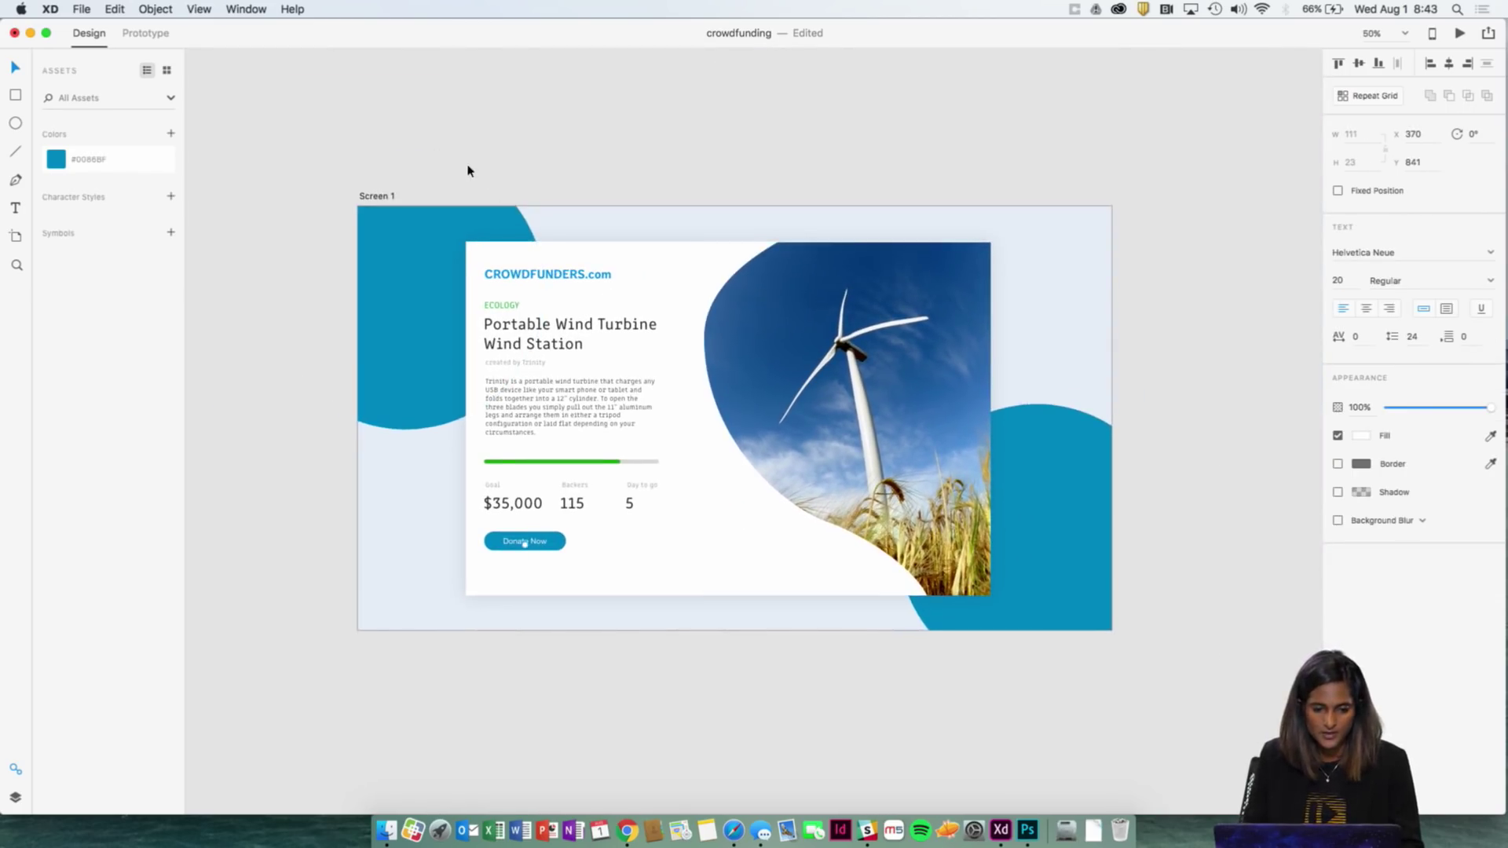
pyautogui.click(468, 168)
pyautogui.moveTo(468, 168); pyautogui.dragTo(377, 188)
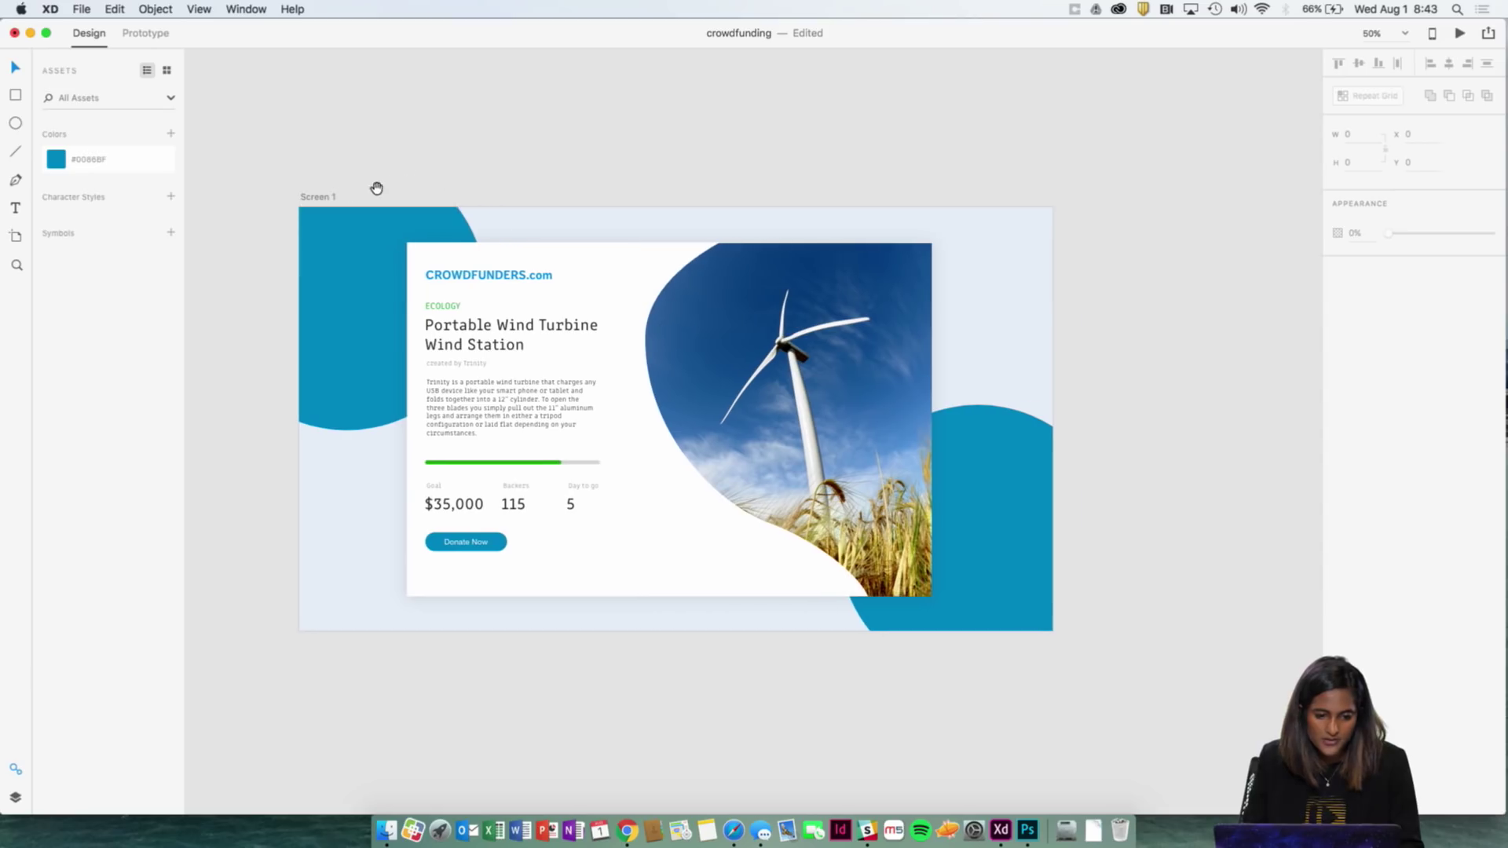
pyautogui.click(334, 203)
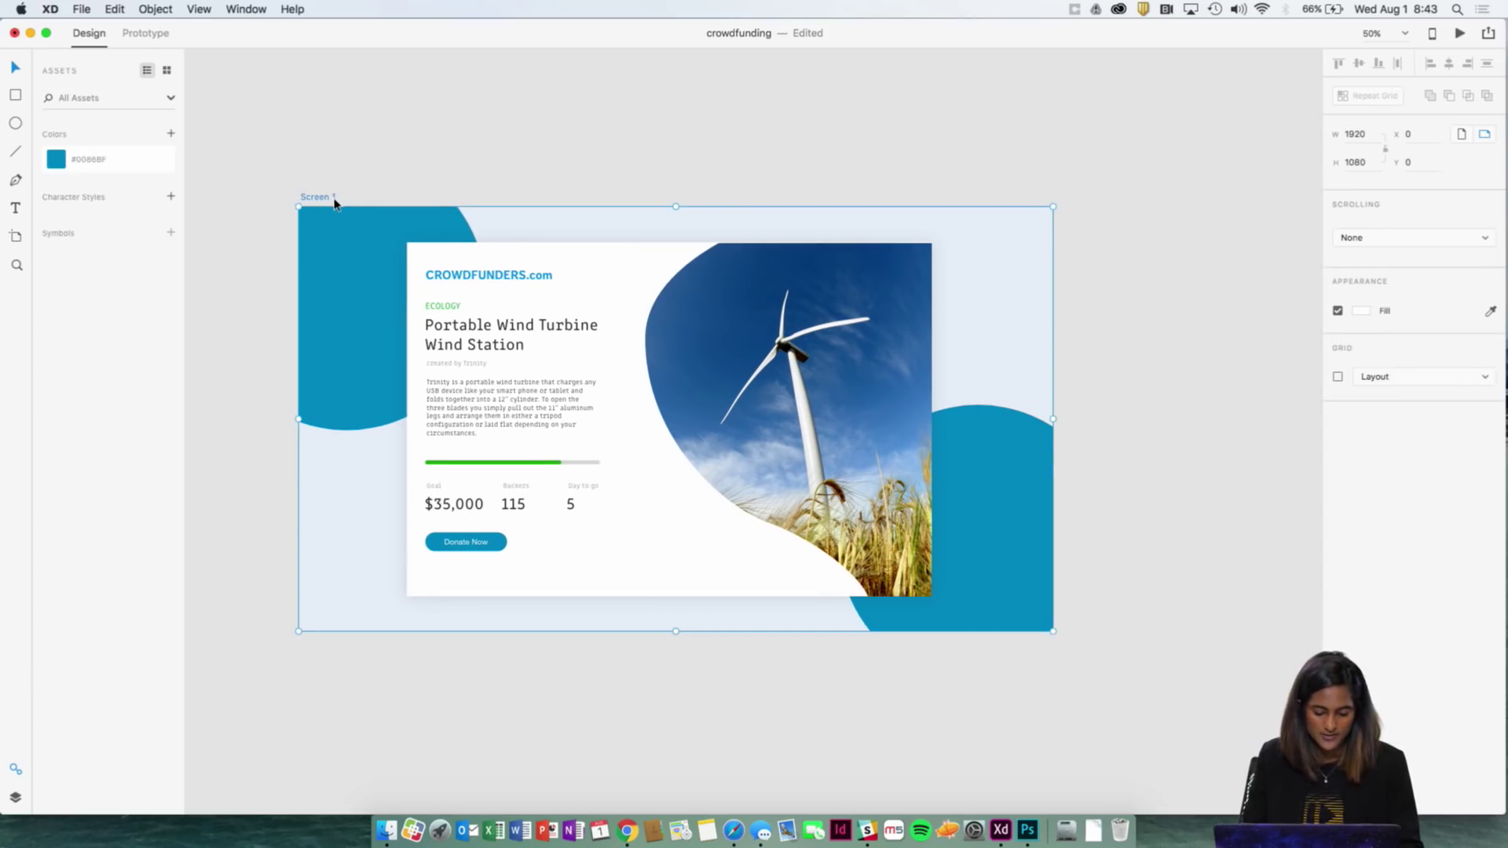
pyautogui.press('super+d')
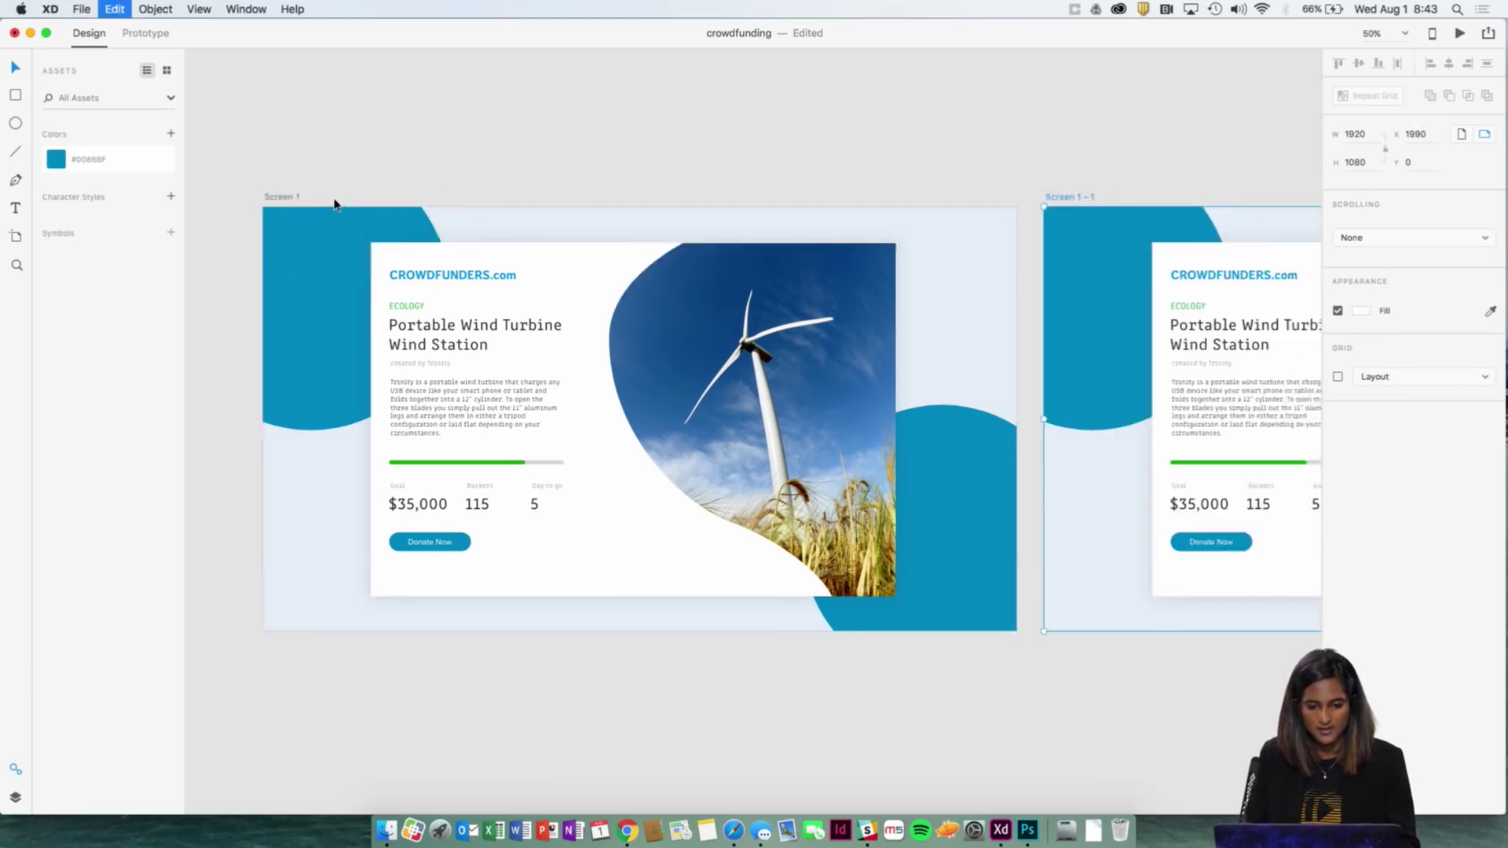
# Step: Delete the two large blue background circles from the duplicated artboard
pyautogui.hscroll(10, 609, 202)
pyautogui.click(596, 168)
pyautogui.hscroll(-1, 627, 199)
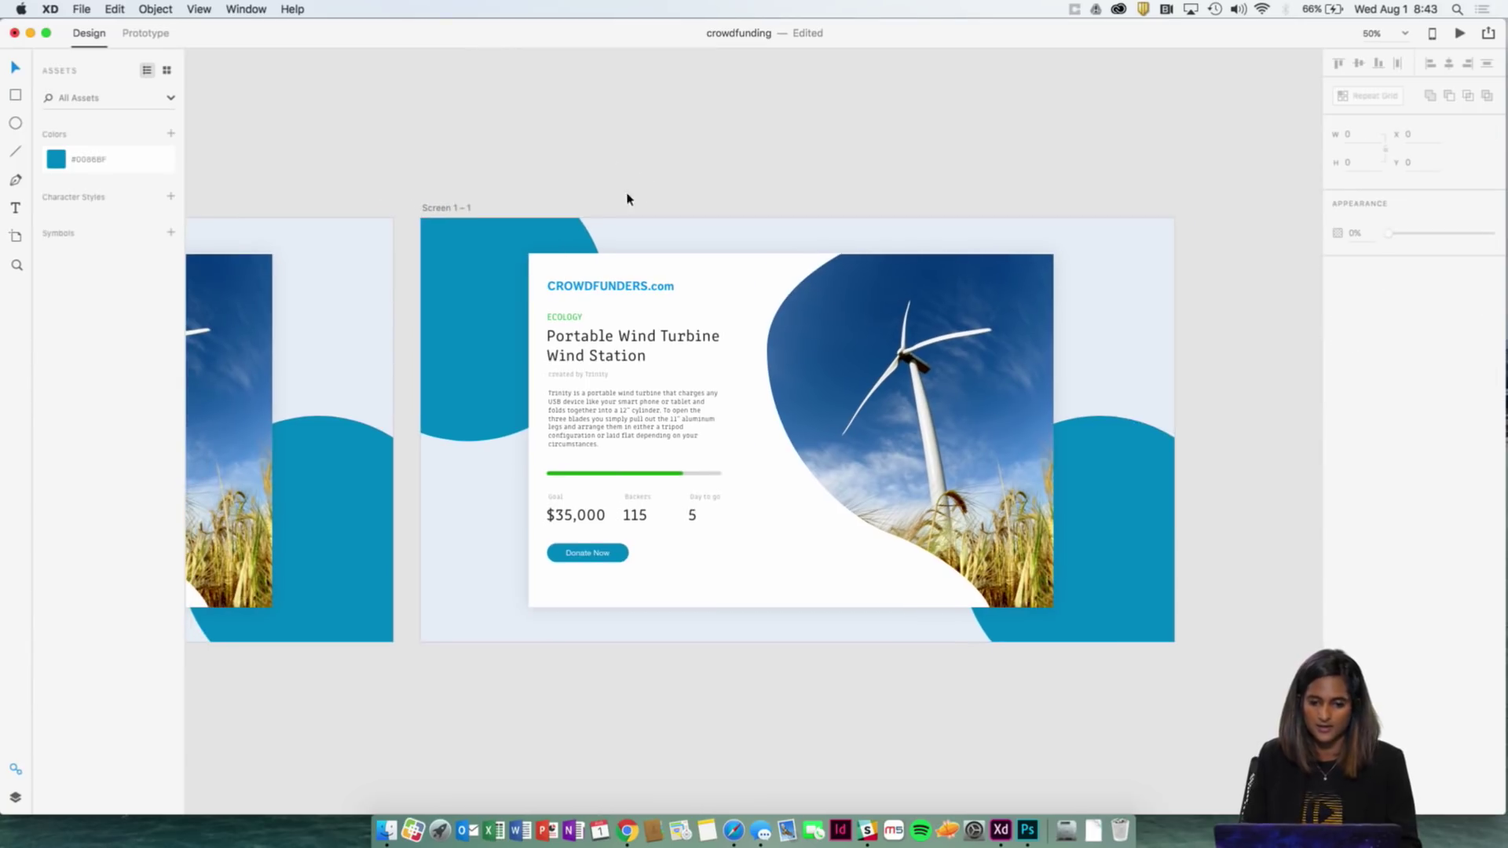
pyautogui.click(474, 266)
pyautogui.press('Delete')
pyautogui.click(1117, 422)
pyautogui.press('Delete')
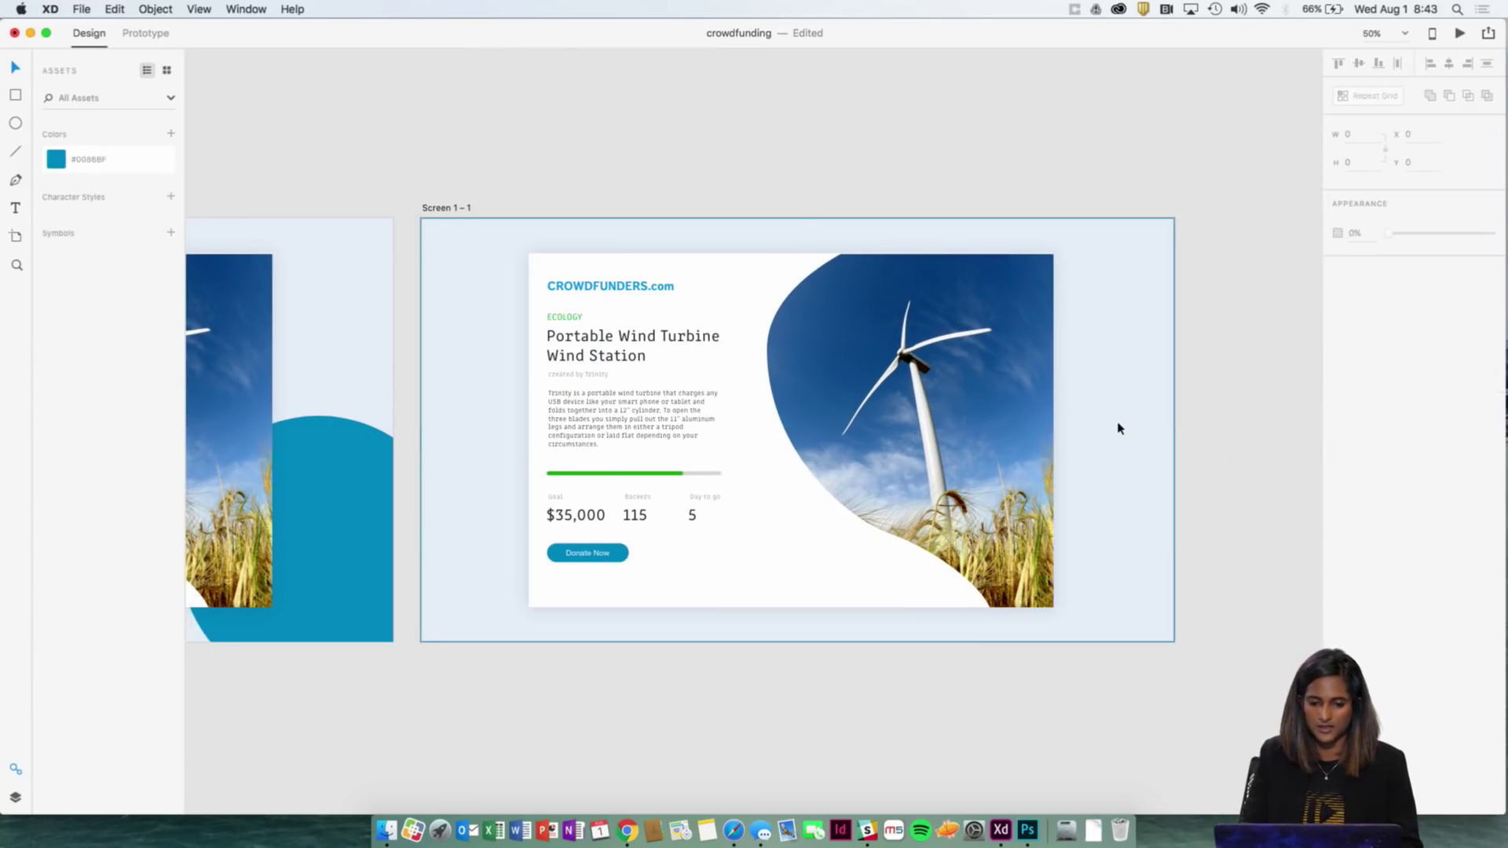
# Step: Delete all remaining content from the duplicated artboard, including its background, card, text and photo
pyautogui.click(1112, 447)
pyautogui.hscroll(-2, 1021, 408)
pyautogui.scroll(-1, 1021, 409)
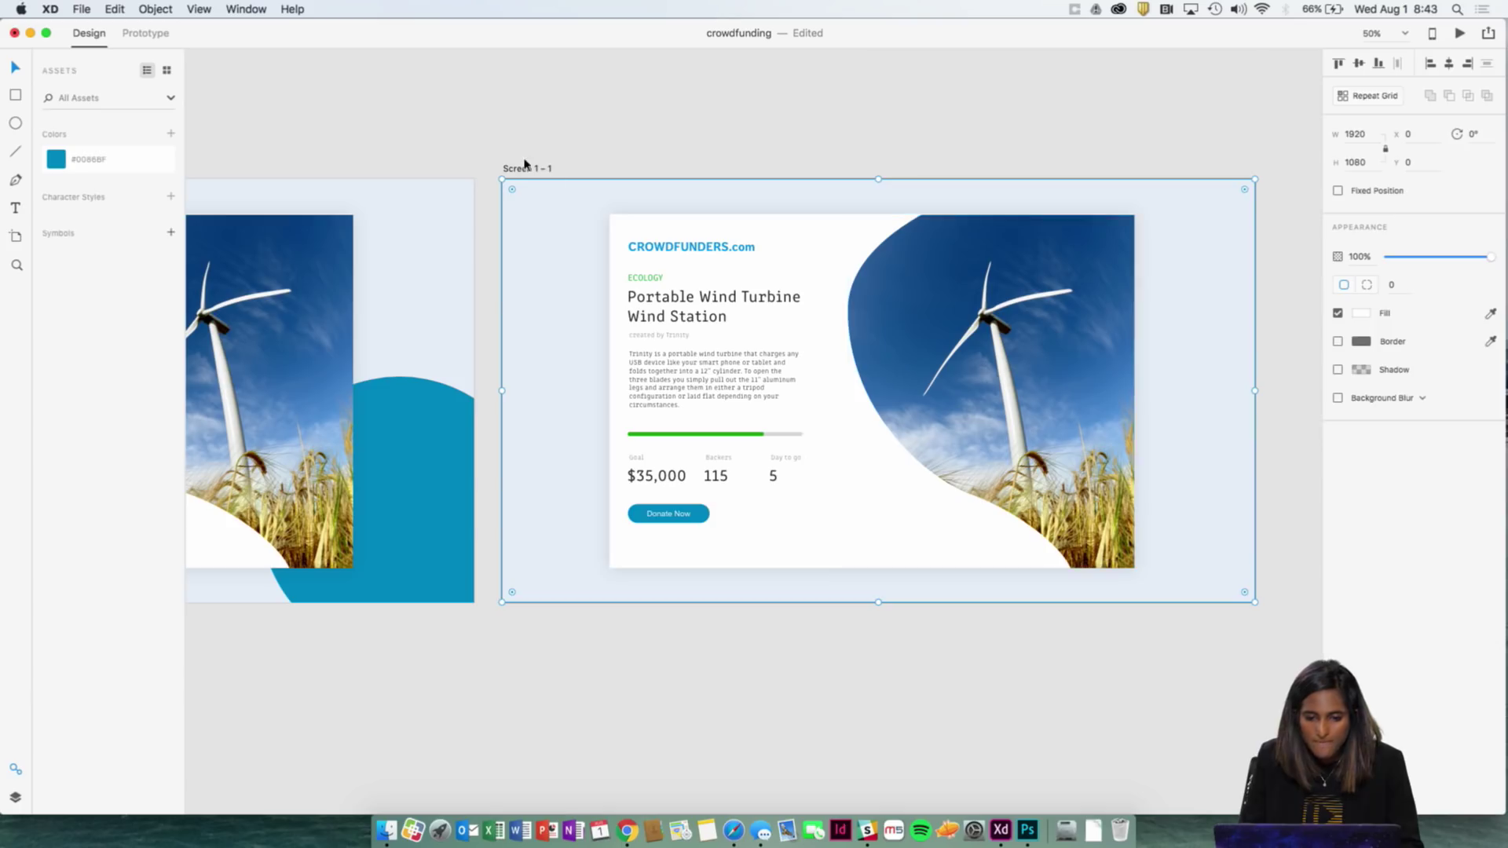
pyautogui.moveTo(1099, 648); pyautogui.dragTo(627, 207)
pyautogui.press('Delete')
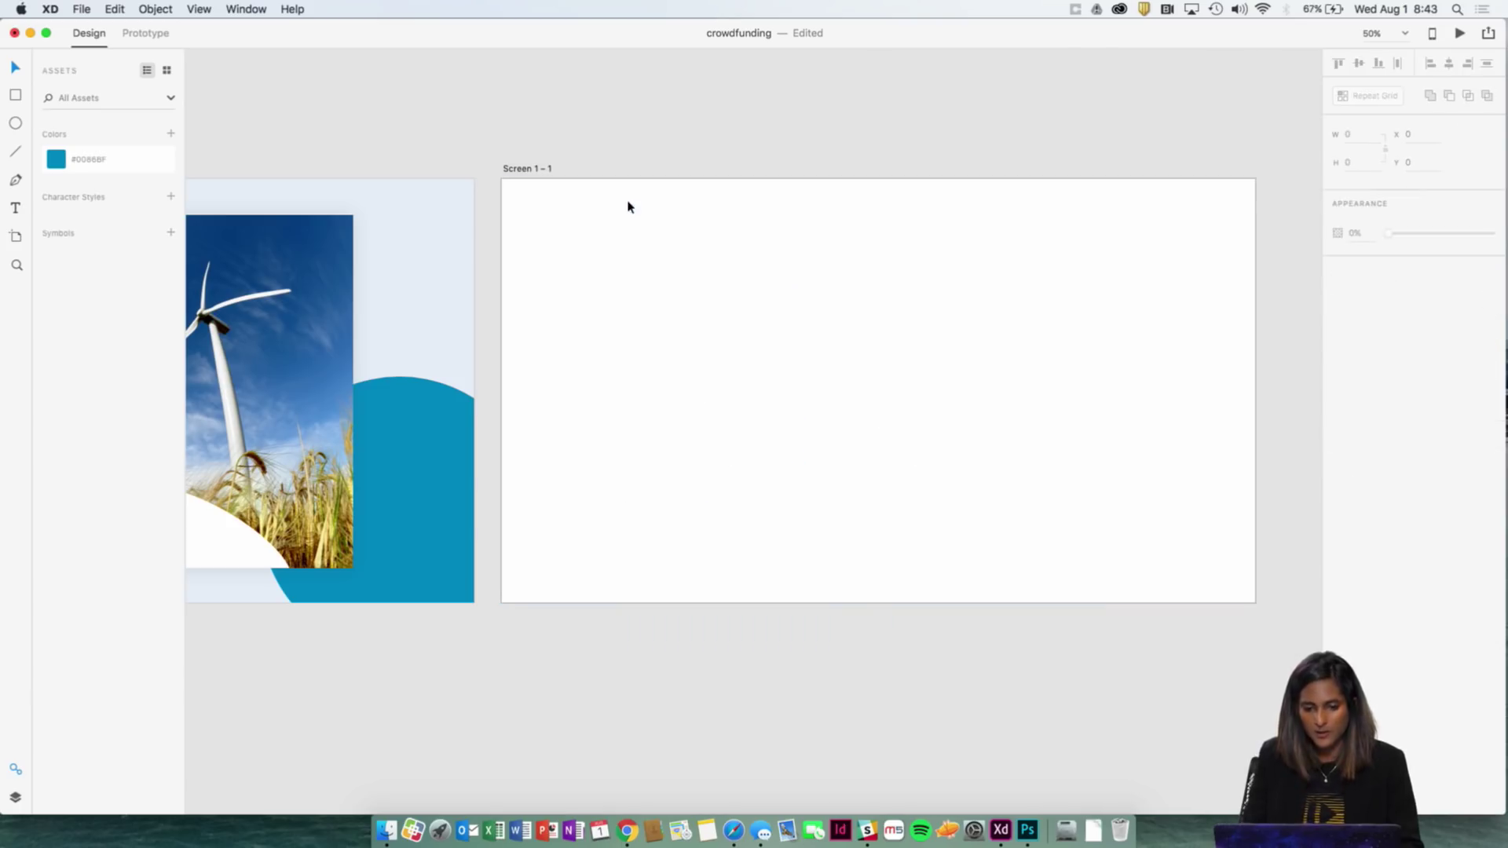
# Step: Draw a rectangle about 1006 by 593 px in the middle of the empty second artboard
pyautogui.click(762, 273)
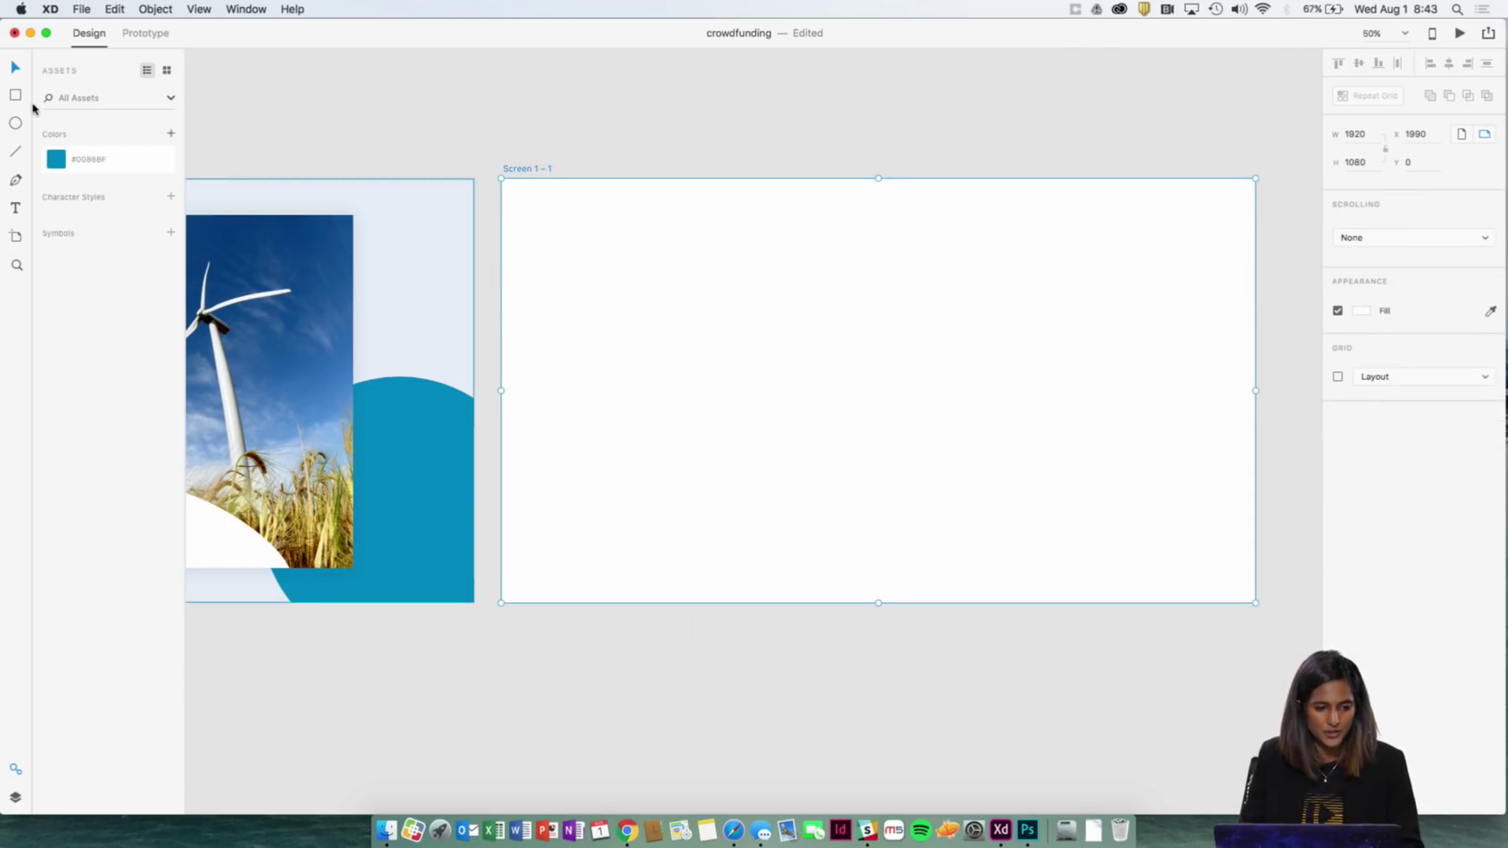
pyautogui.click(16, 93)
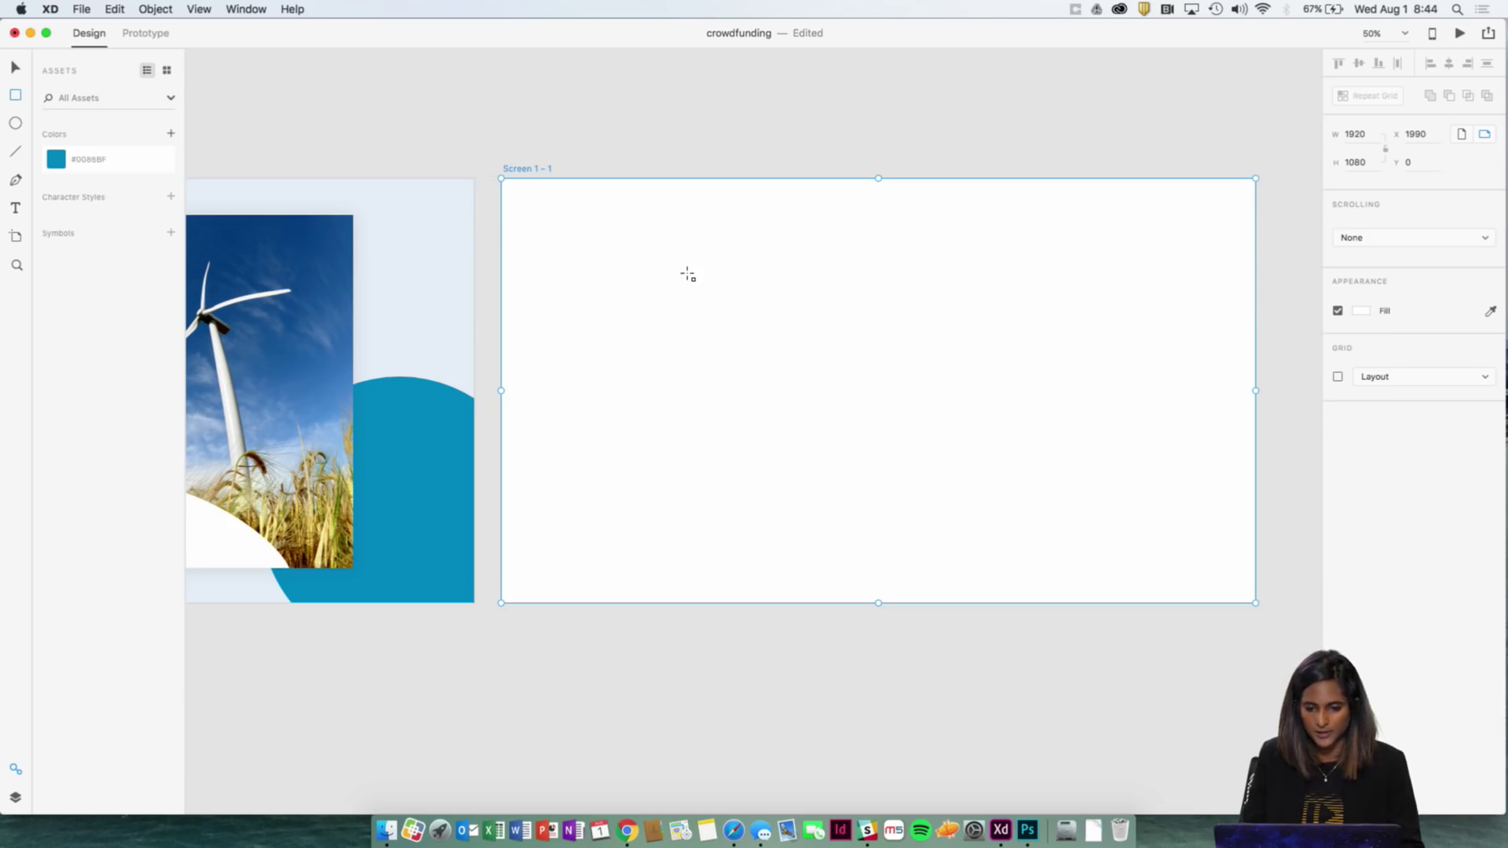
pyautogui.moveTo(696, 258); pyautogui.dragTo(699, 263)
pyautogui.moveTo(759, 322); pyautogui.dragTo(1091, 491)
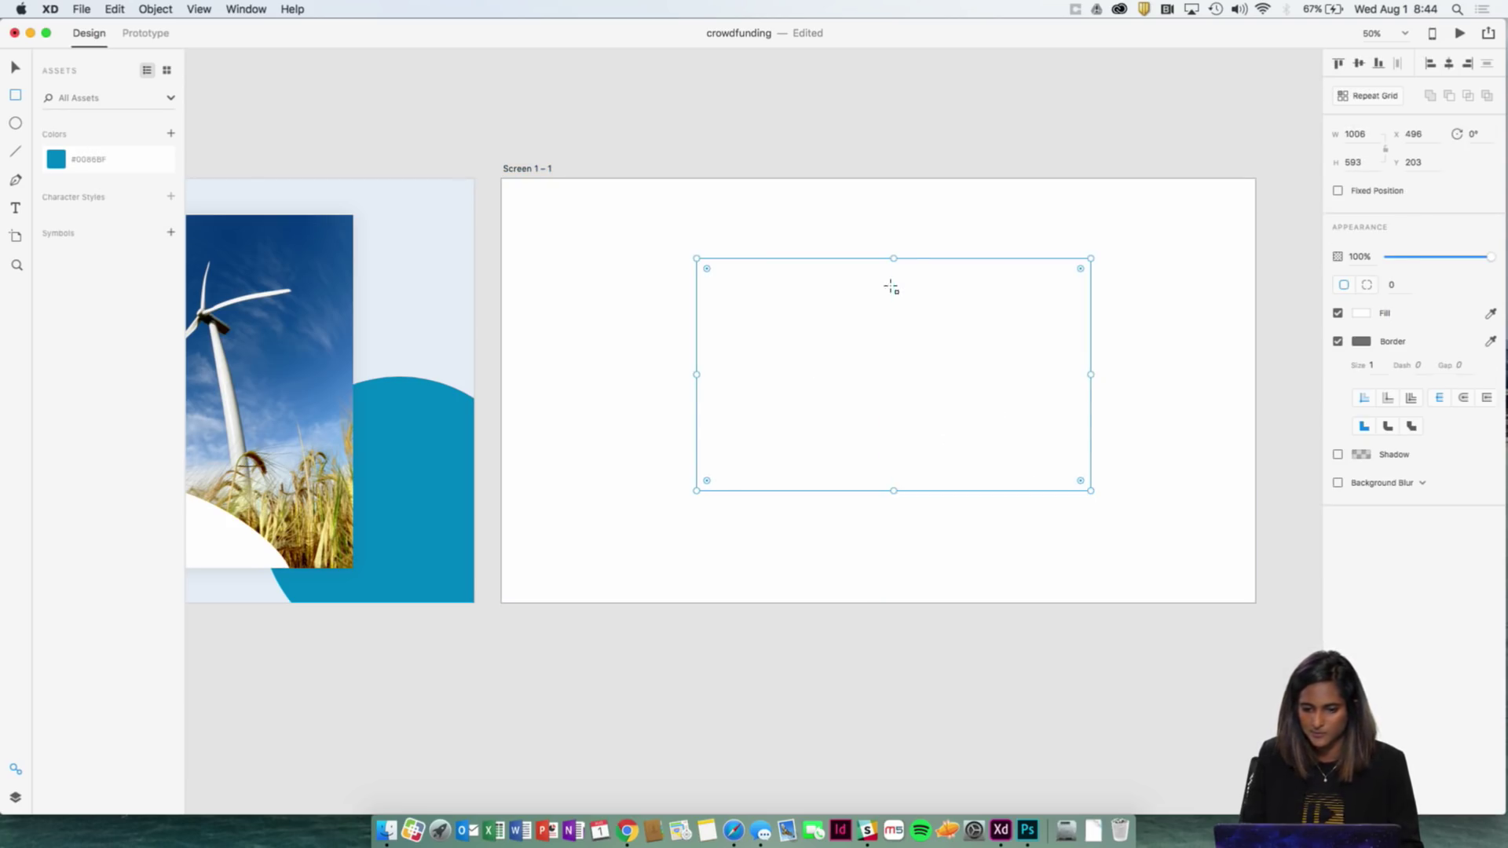
# Step: Fill the new rectangle with light grey F7F7F7 and remove its border
pyautogui.click(1363, 314)
pyautogui.write('F5F5F5')
pyautogui.press('Return')
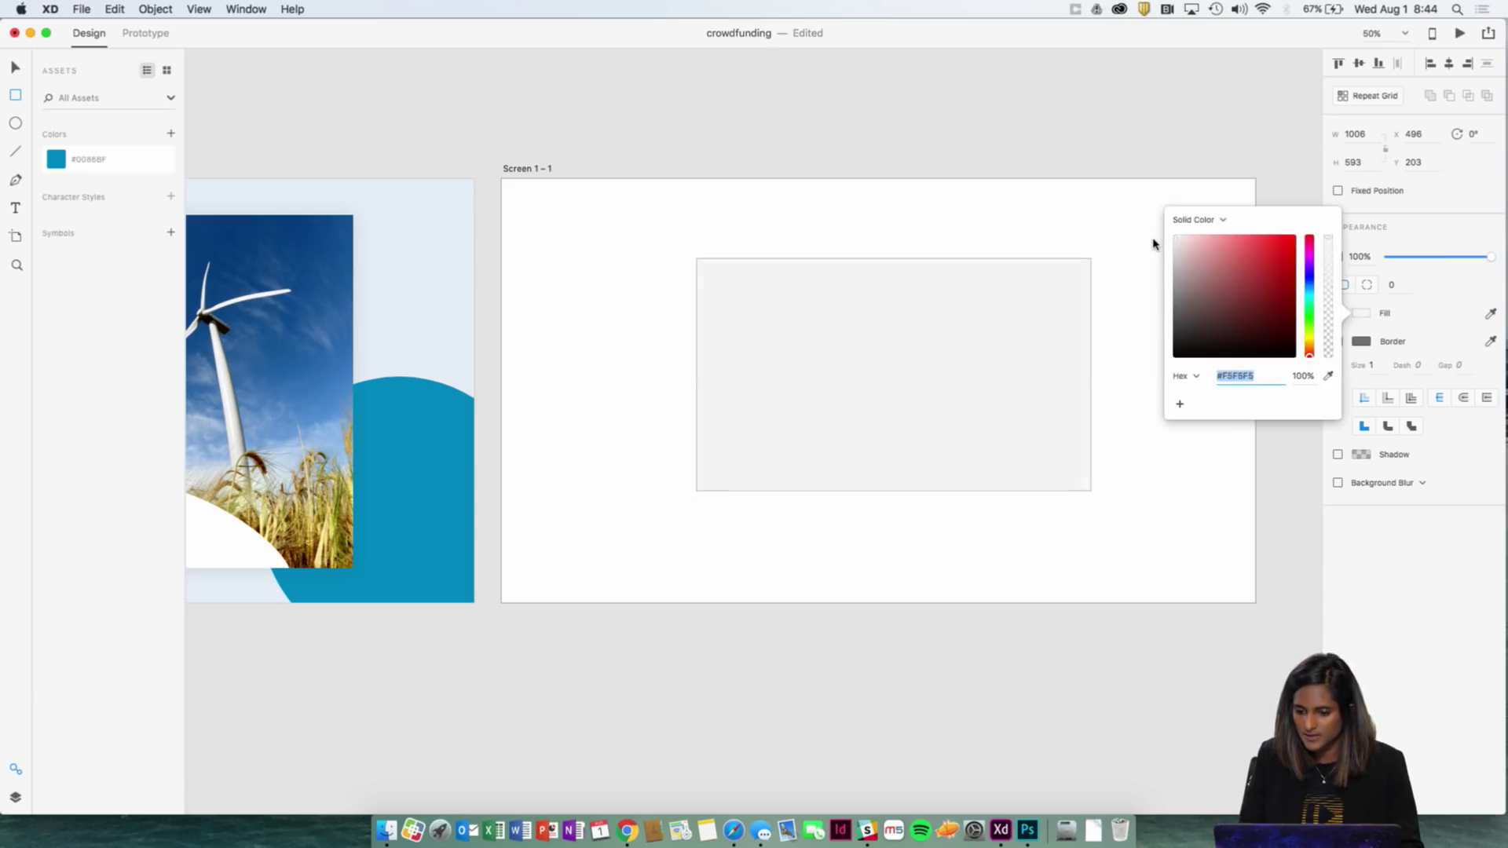
pyautogui.write('F7F7F7')
pyautogui.press('Return')
pyautogui.click(1368, 334)
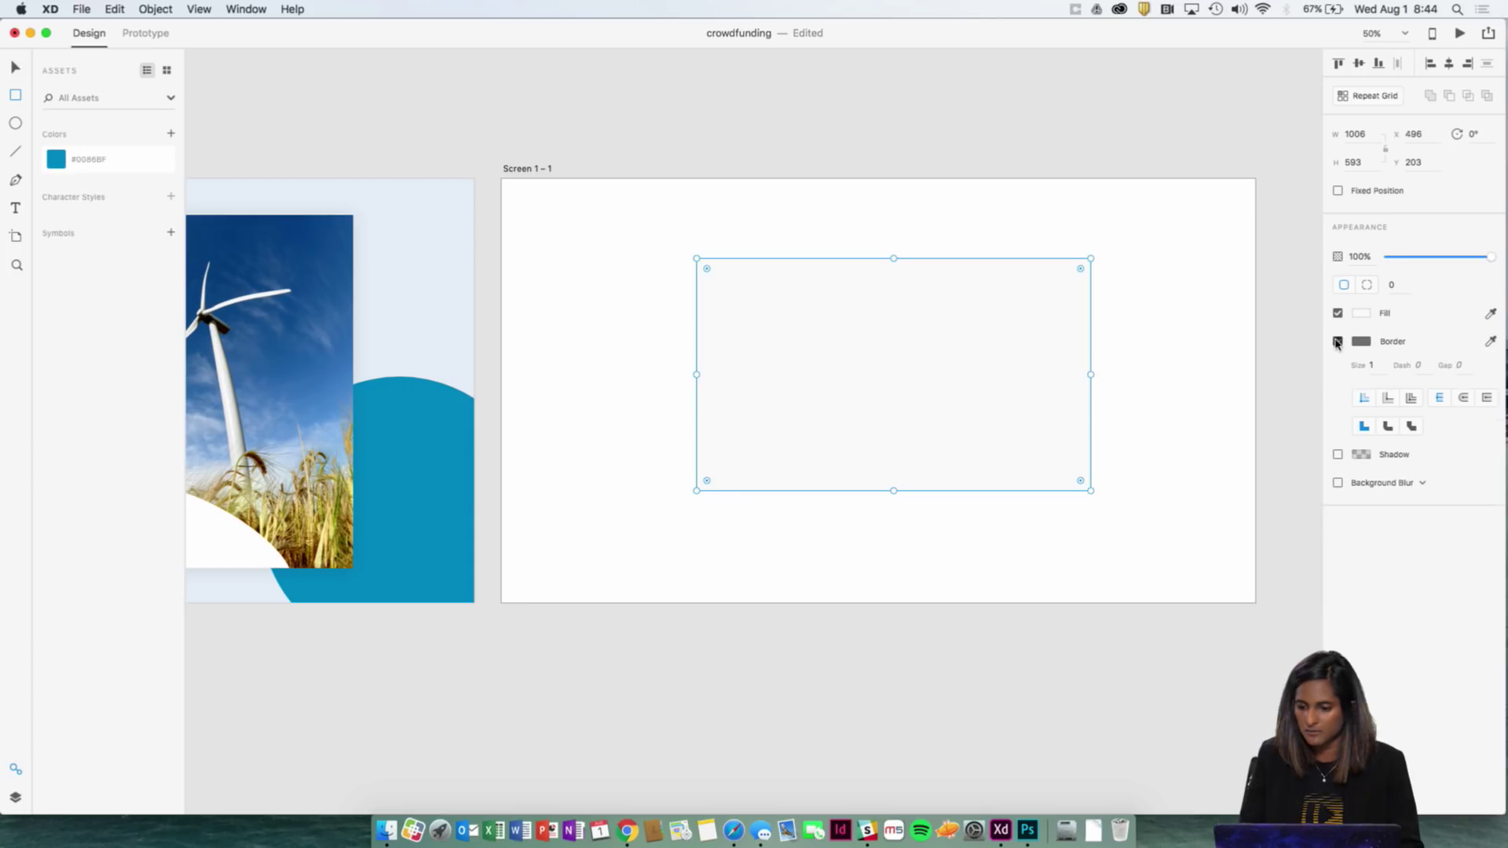
# Step: Move the grey rectangle slightly lower and centre it horizontally on the second artboard
pyautogui.click(547, 170)
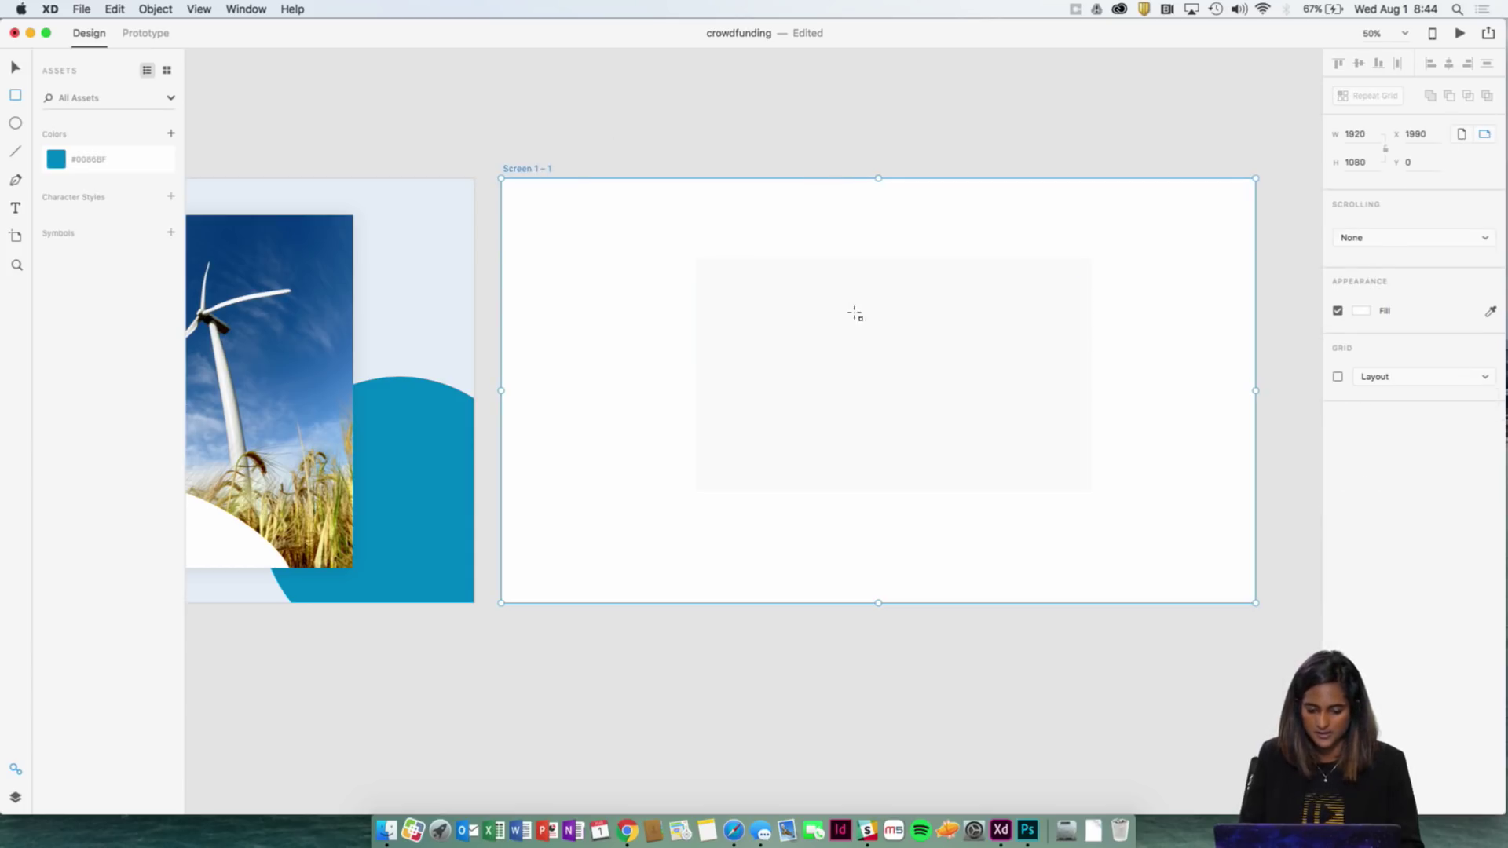
pyautogui.press('v')
pyautogui.moveTo(861, 340); pyautogui.dragTo(854, 352)
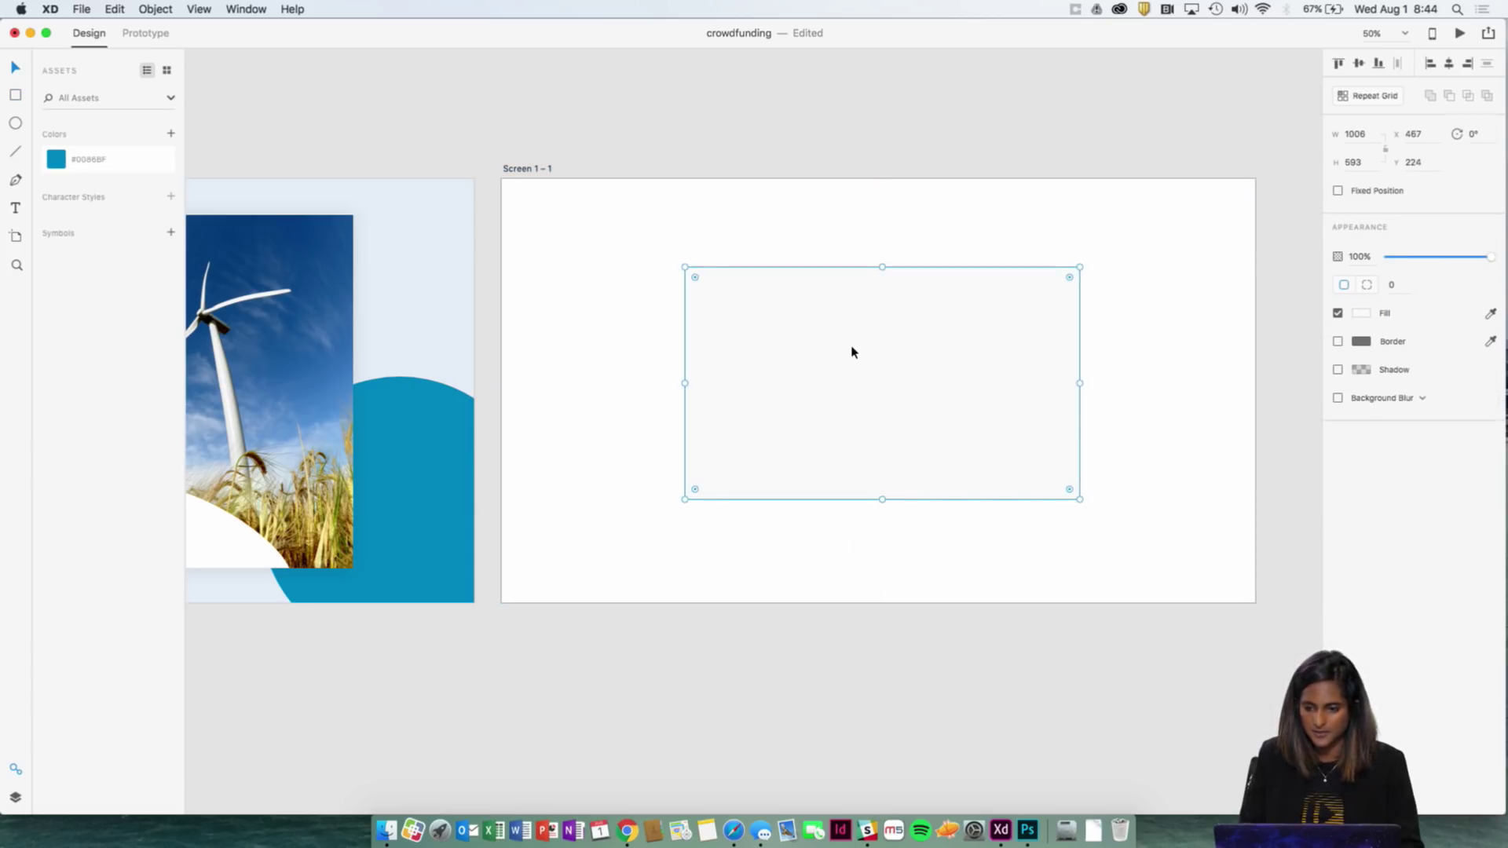
pyautogui.click(1451, 69)
pyautogui.click(613, 172)
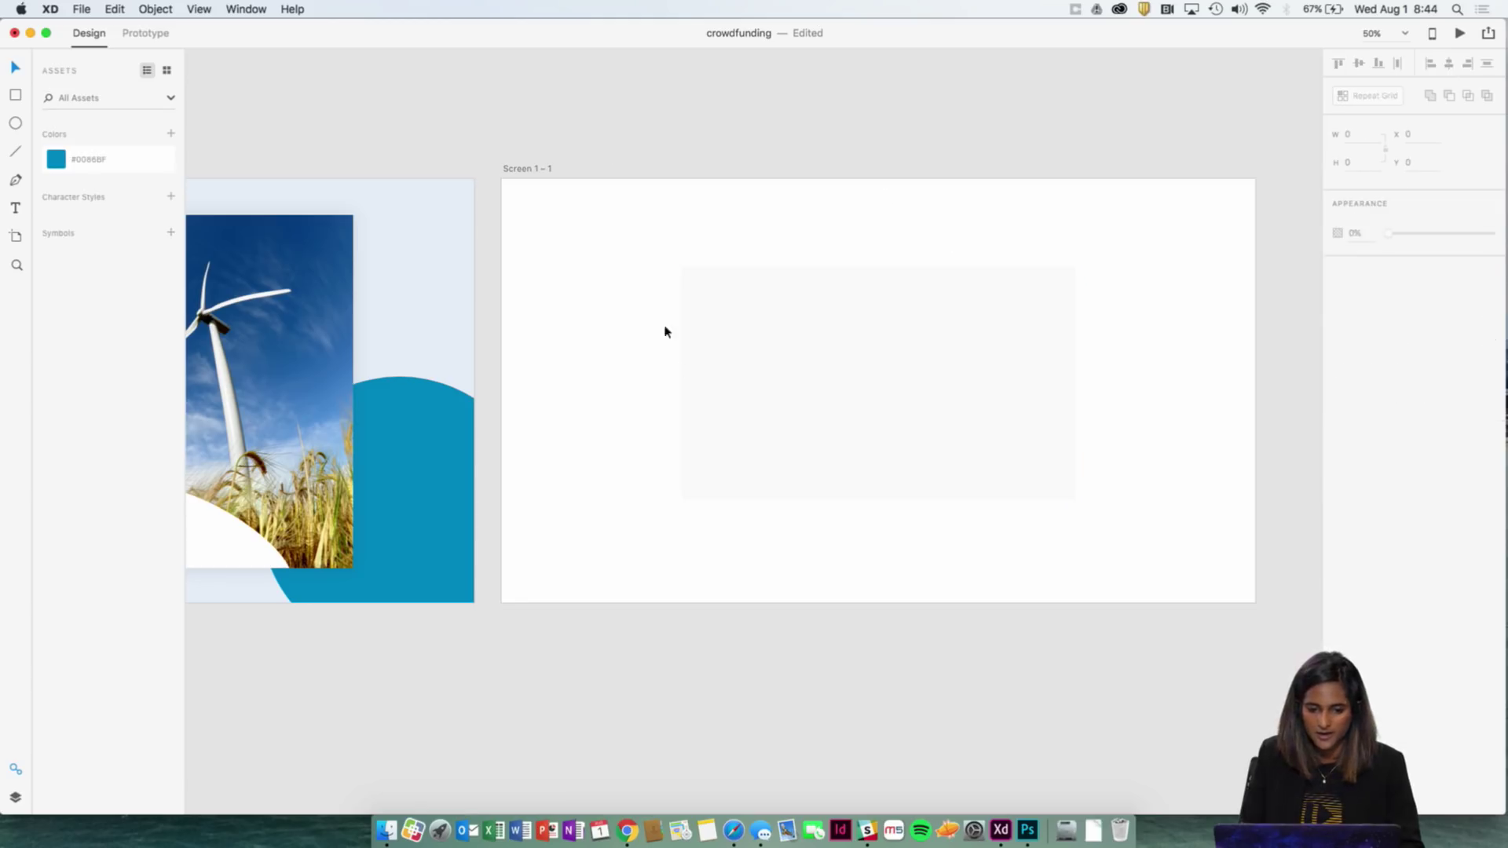
# Step: Copy the Donate Now button from Screen 1 to the second artboard and lay out three copies in a row across the grey rectangle
pyautogui.click(758, 387)
pyautogui.moveTo(570, 407); pyautogui.dragTo(1005, 378)
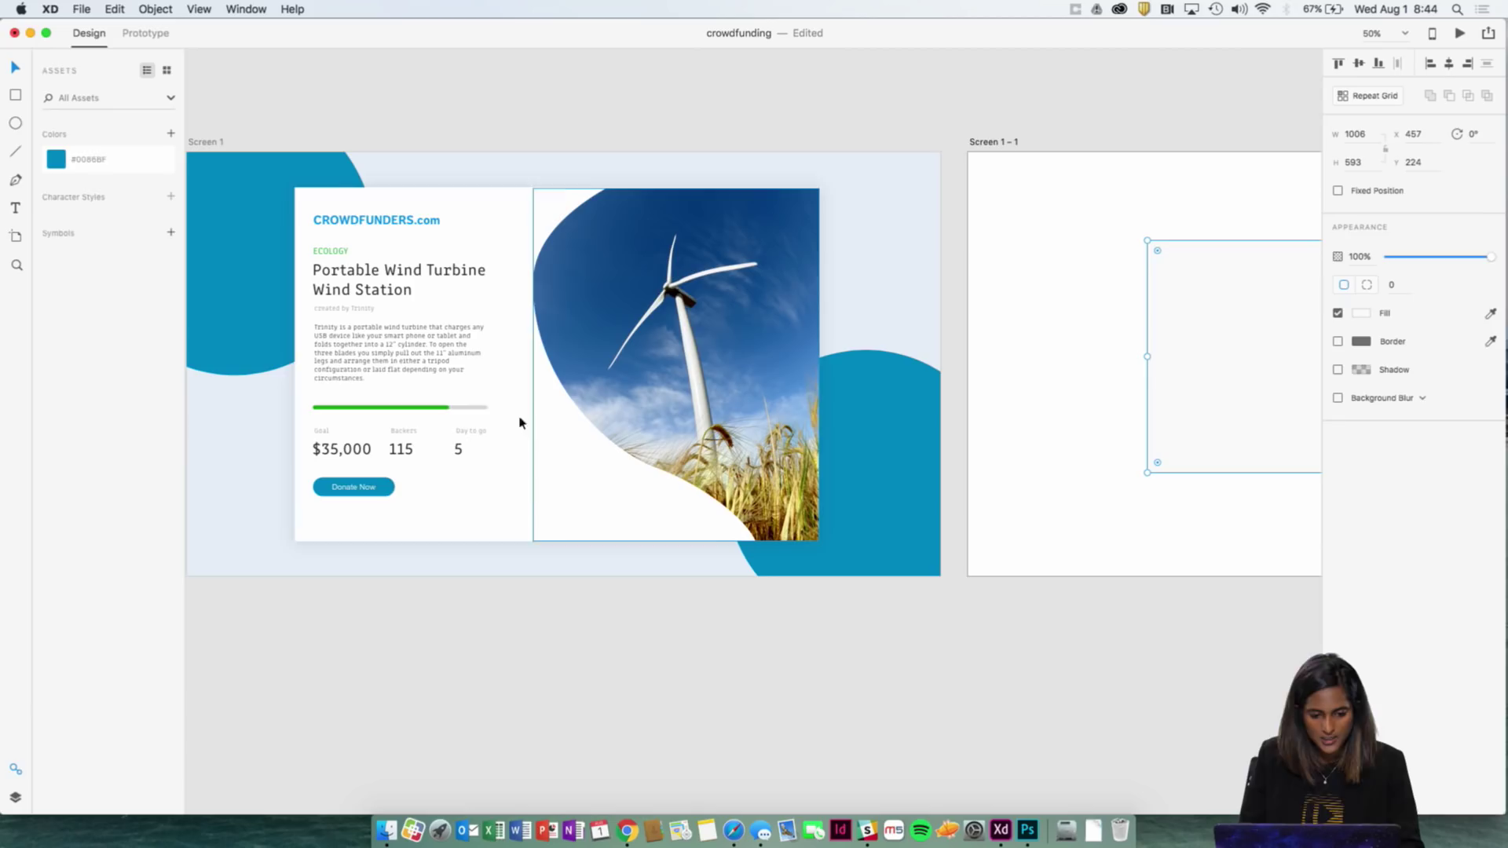
pyautogui.click(353, 487)
pyautogui.press('super+c')
pyautogui.hscroll(10, 635, 533)
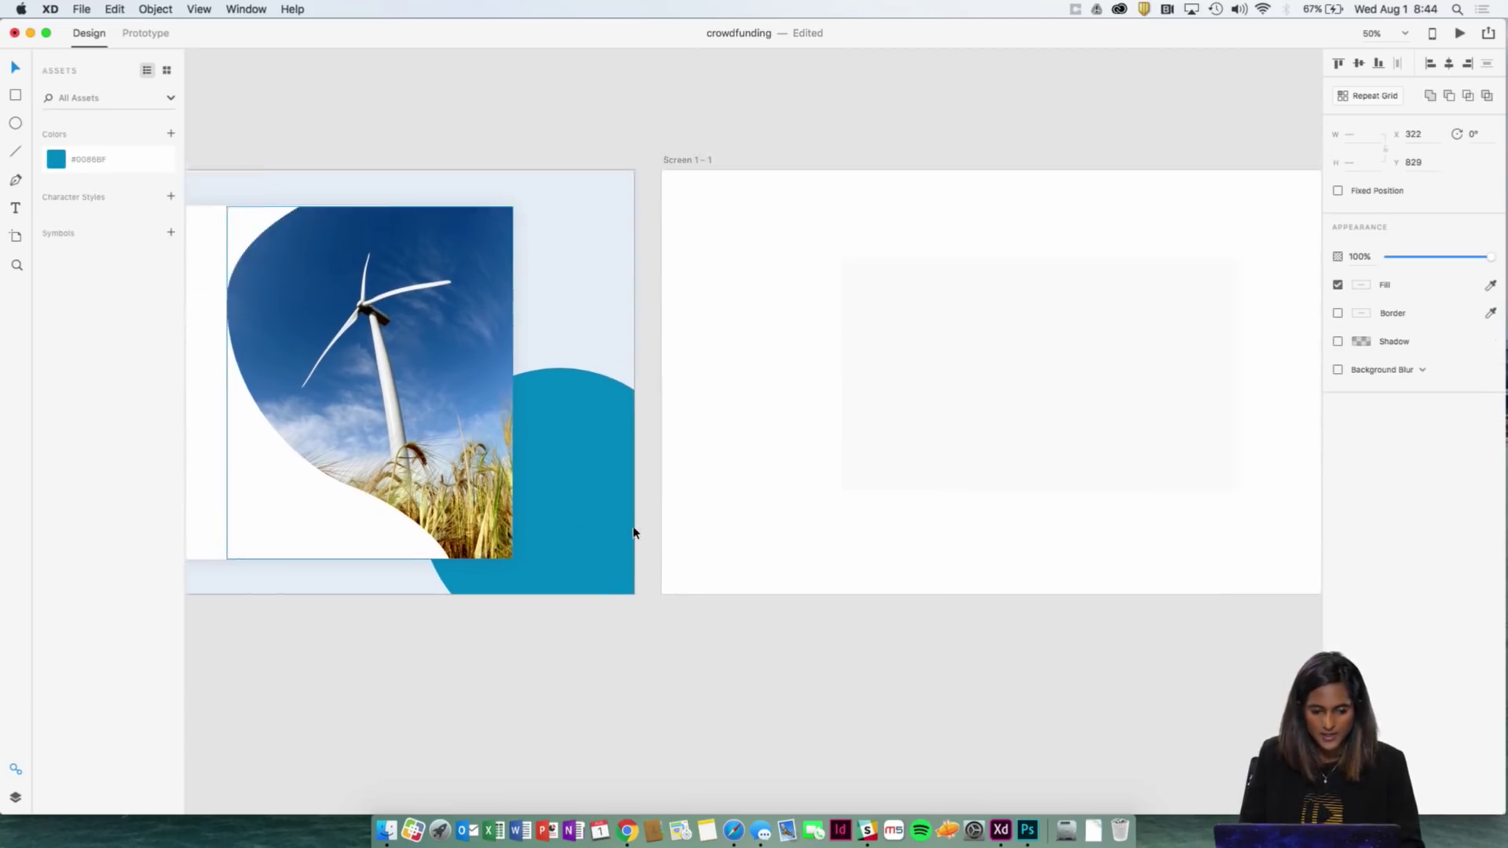
pyautogui.hscroll(1, 634, 527)
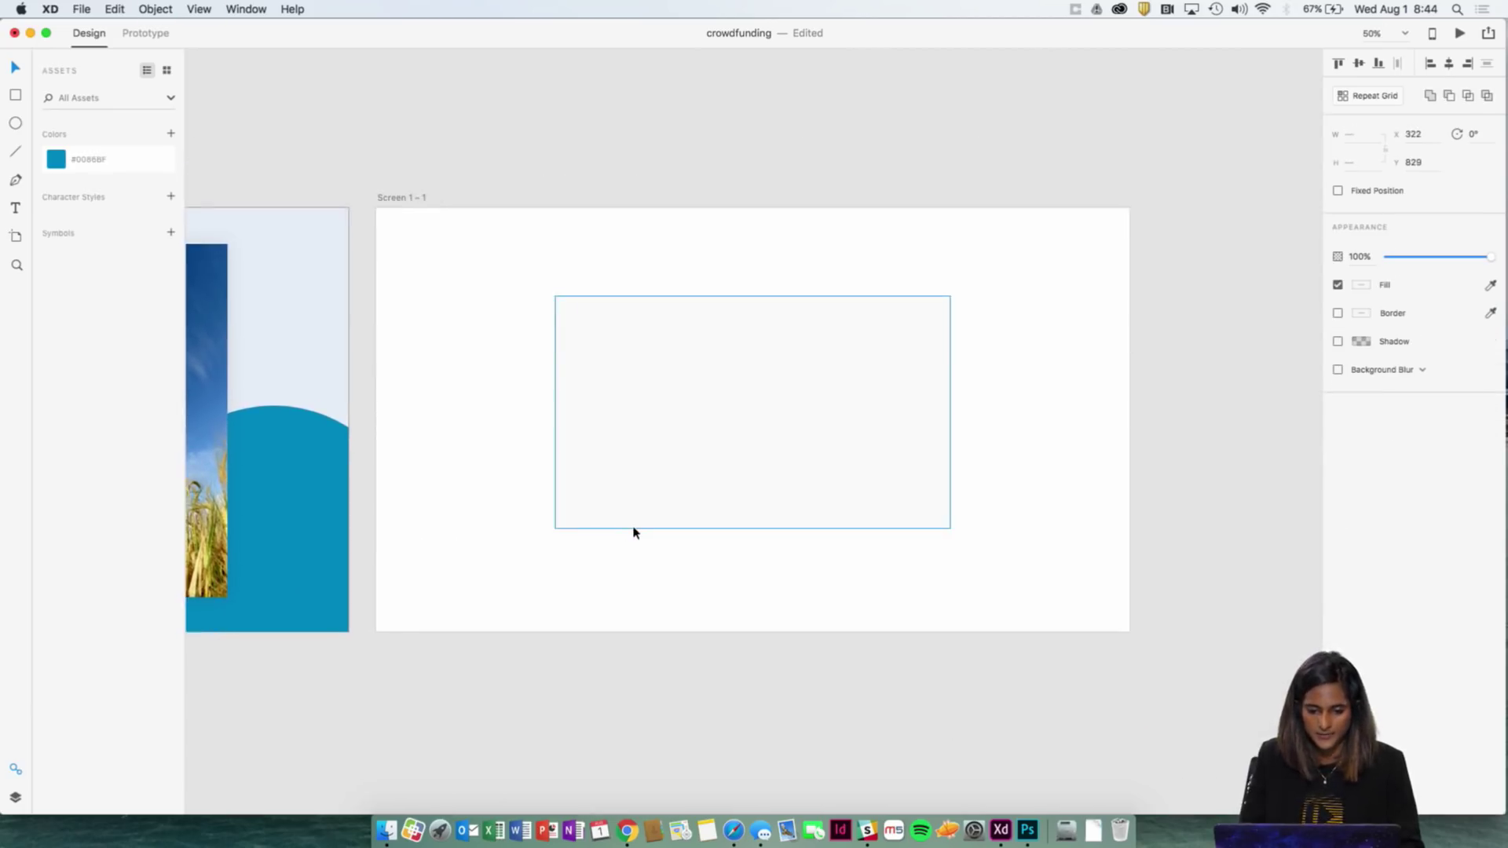
pyautogui.press('super+v')
pyautogui.moveTo(276, 423); pyautogui.dragTo(639, 460)
pyautogui.moveTo(640, 460); pyautogui.dragTo(880, 454)
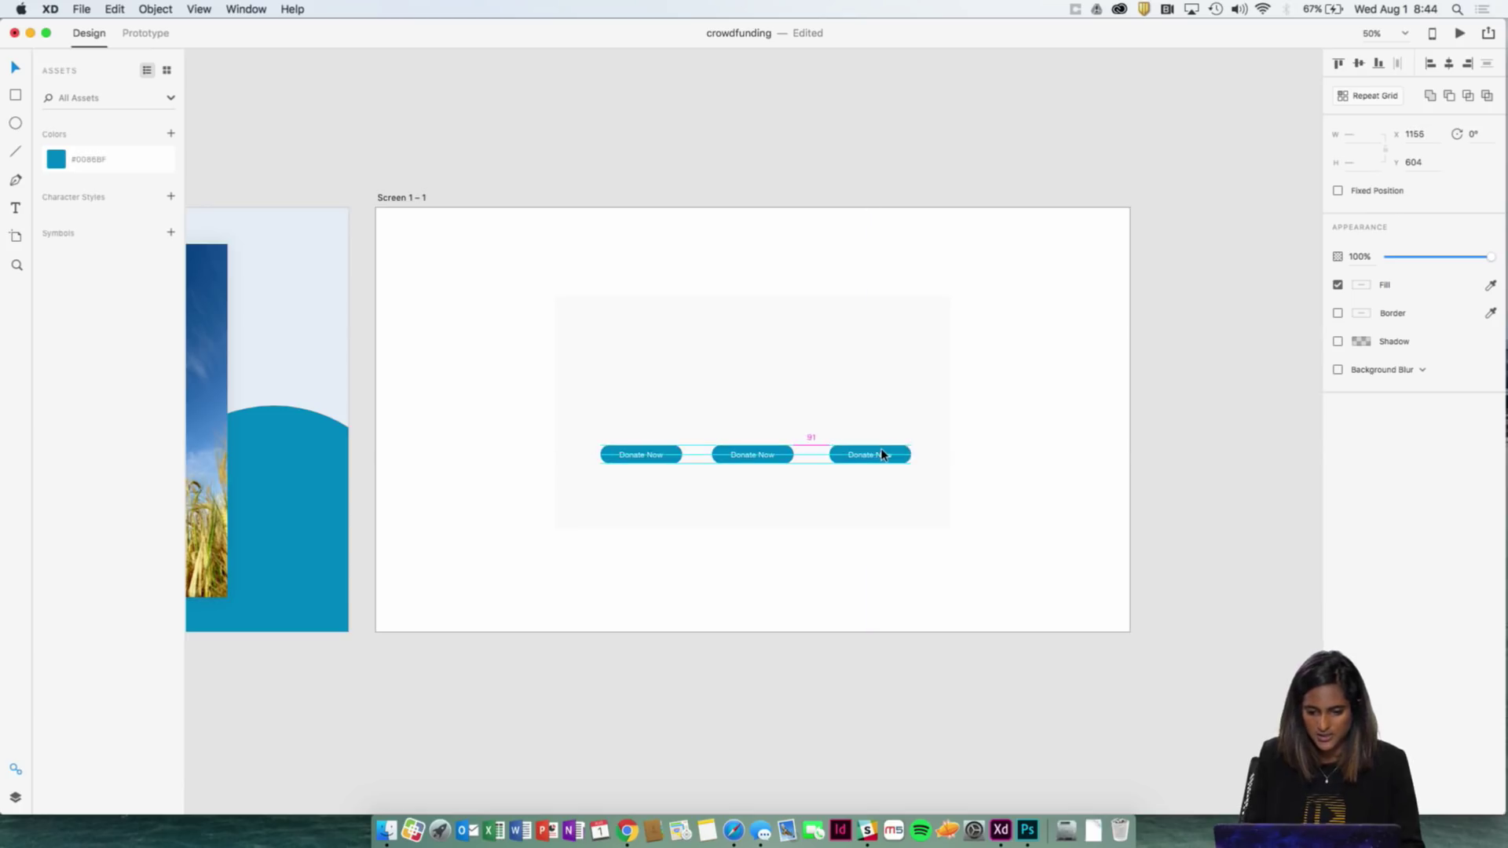
# Step: Add the text "$5" above the first Donate Now button and colour it dark grey #1F1F1F
pyautogui.press('super+1')
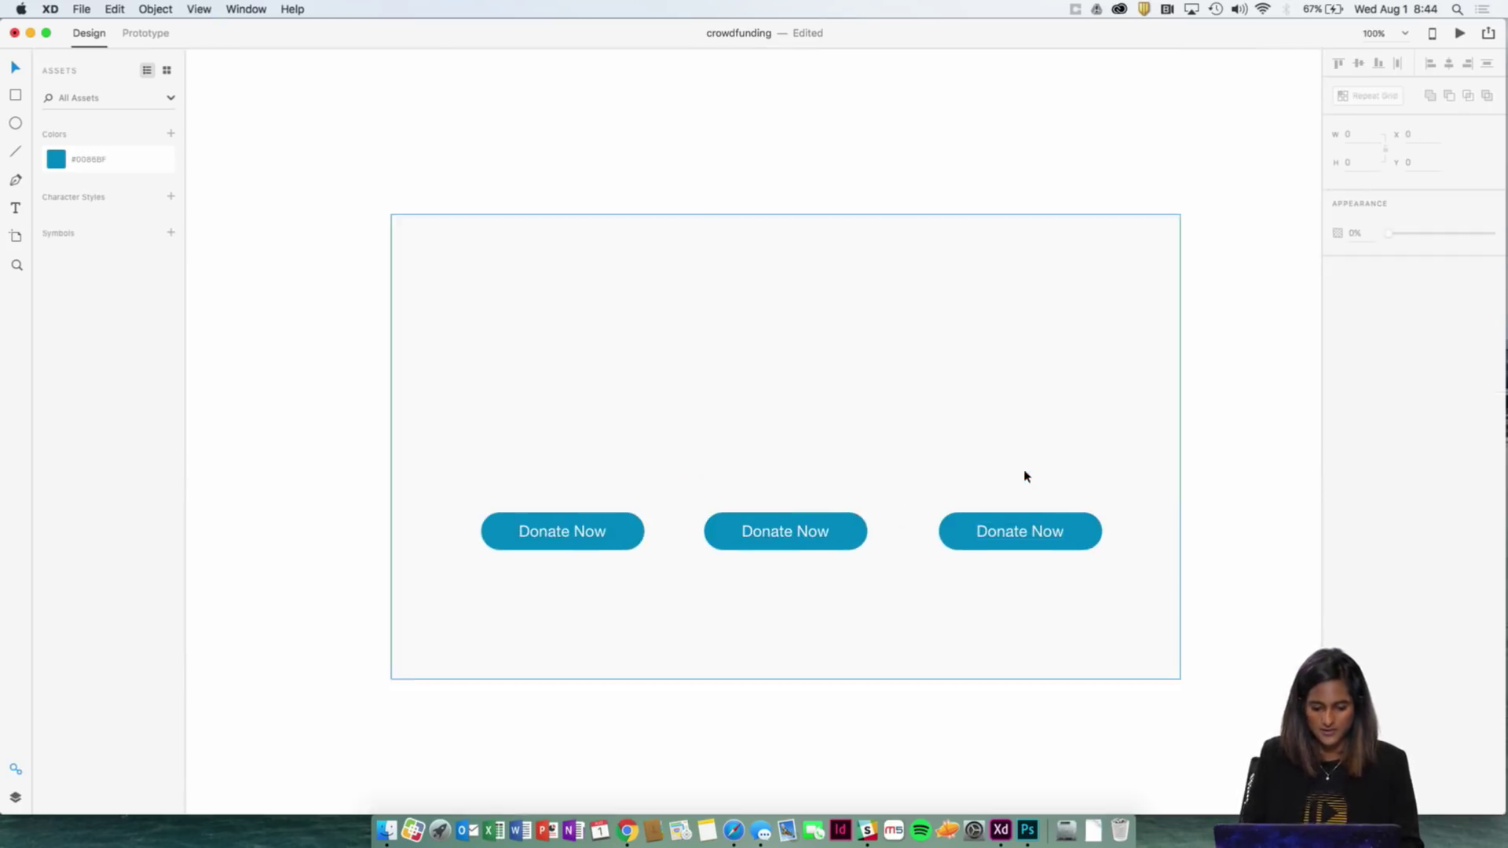
pyautogui.press('t')
pyautogui.click(583, 397)
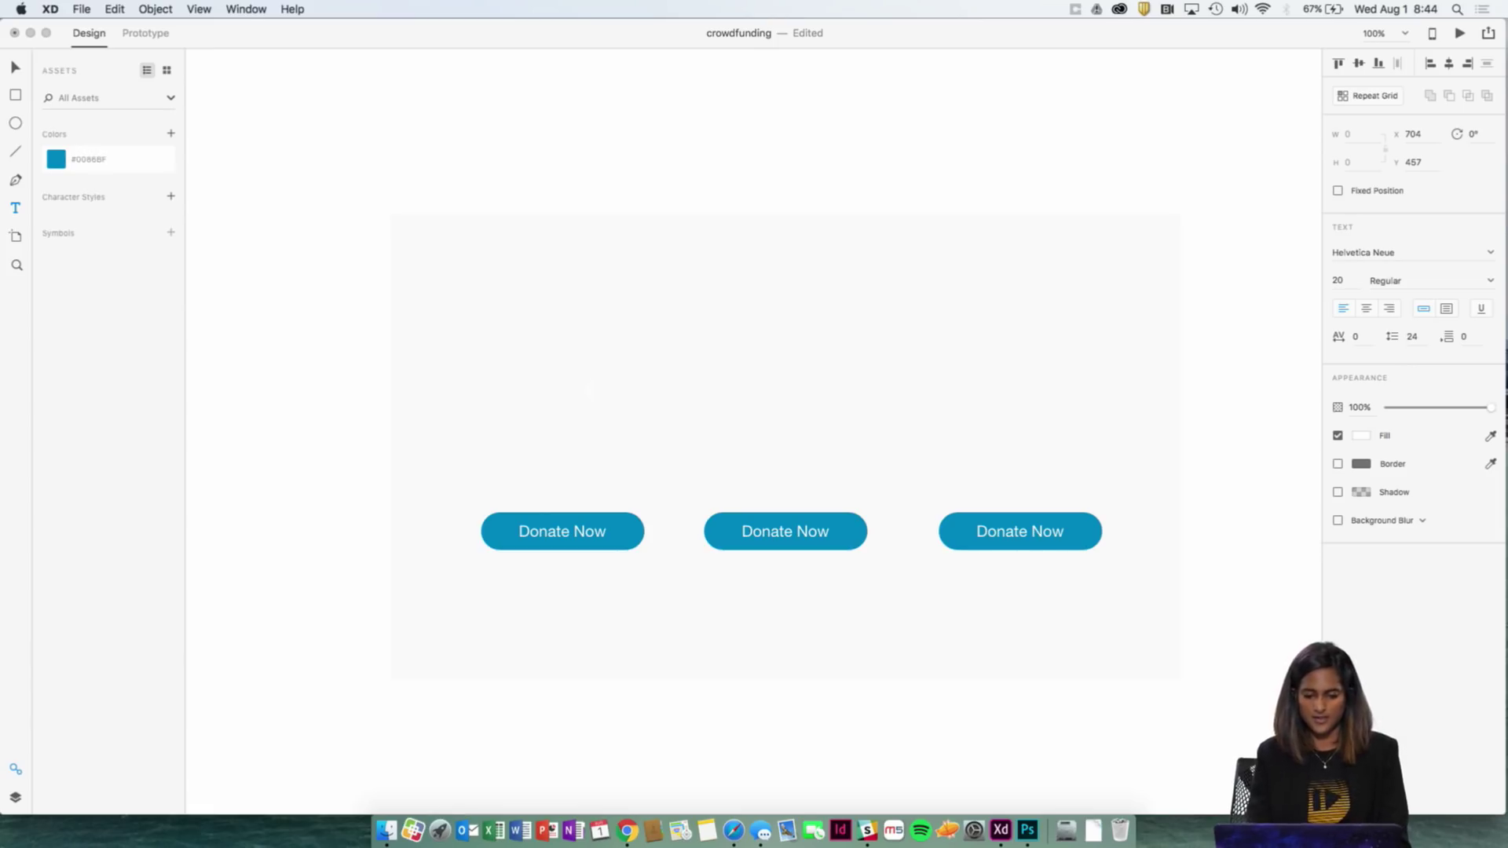
pyautogui.write('$5')
pyautogui.press('super+a')
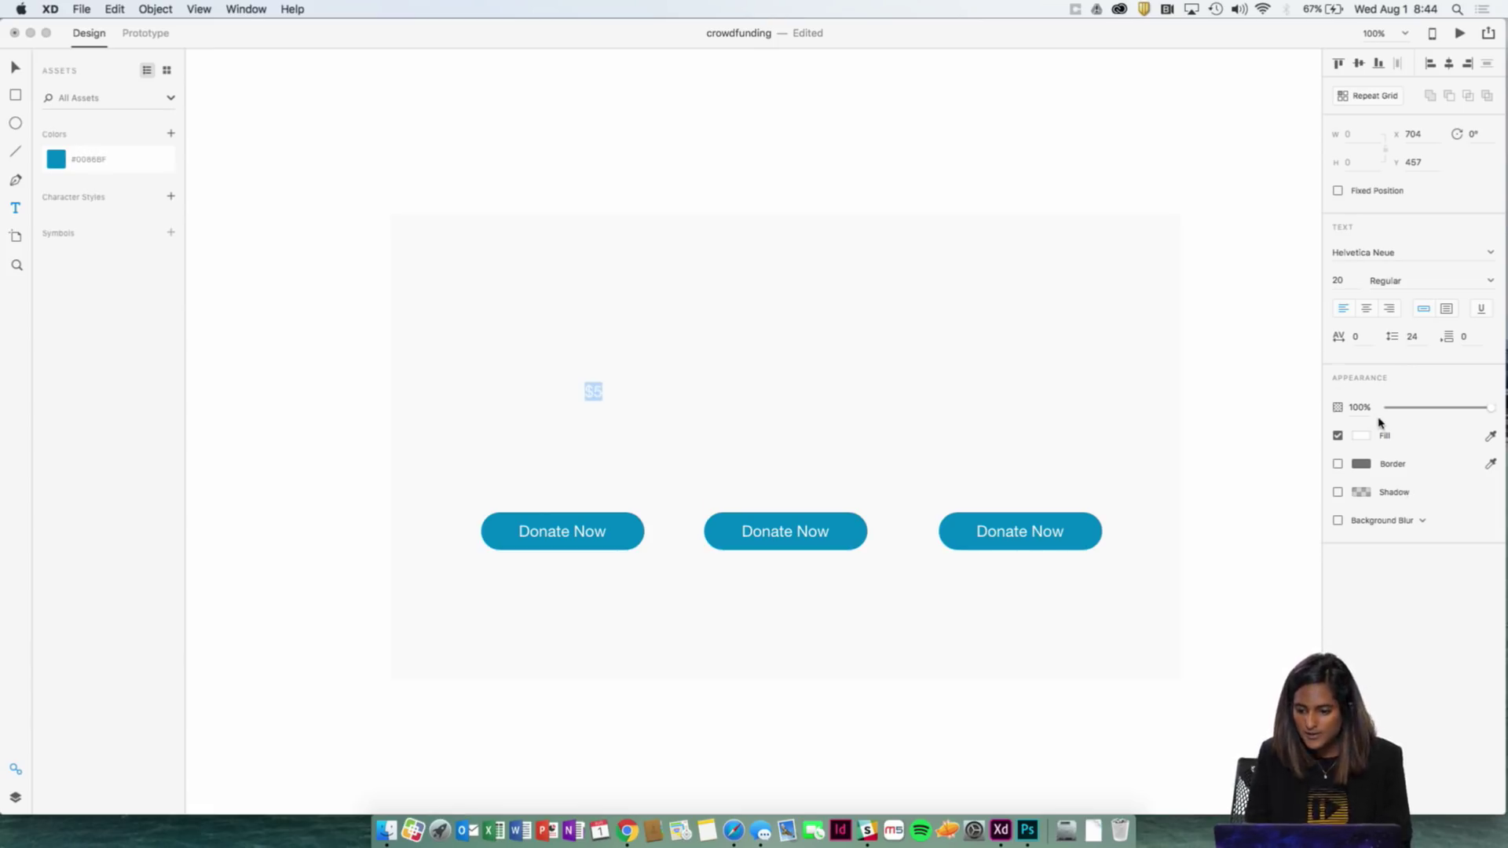
pyautogui.click(1362, 436)
pyautogui.moveTo(1179, 408); pyautogui.dragTo(1154, 454)
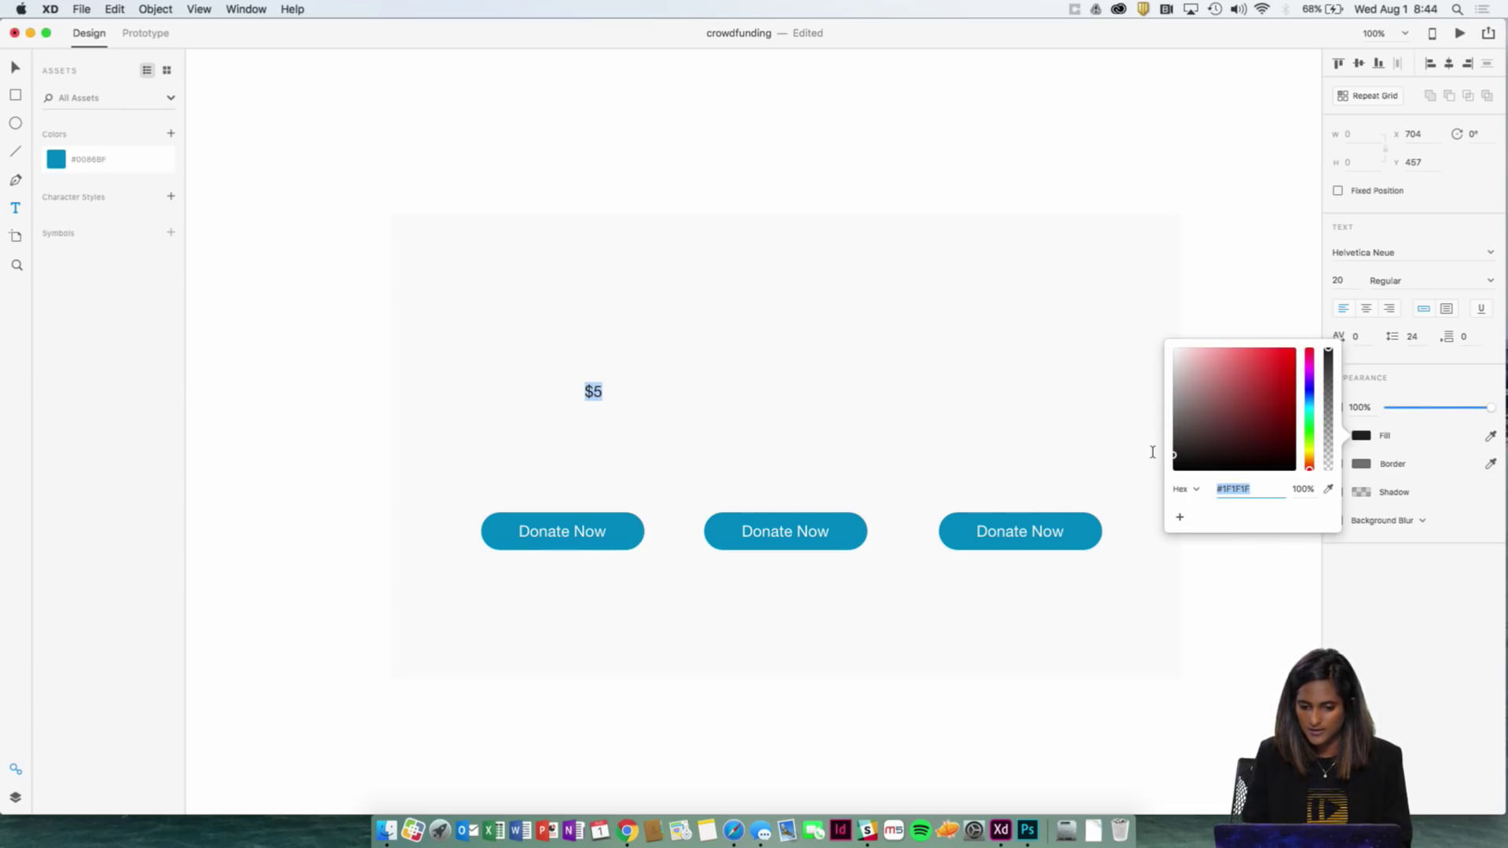
# Step: Set the font size of the $5 text to 70
pyautogui.click(1338, 281)
pyautogui.hotkey('shift', 'Up')
pyautogui.hotkey('shift', 'Up')
pyautogui.hotkey('shift', 'Up')
pyautogui.hotkey('shift', 'Up')
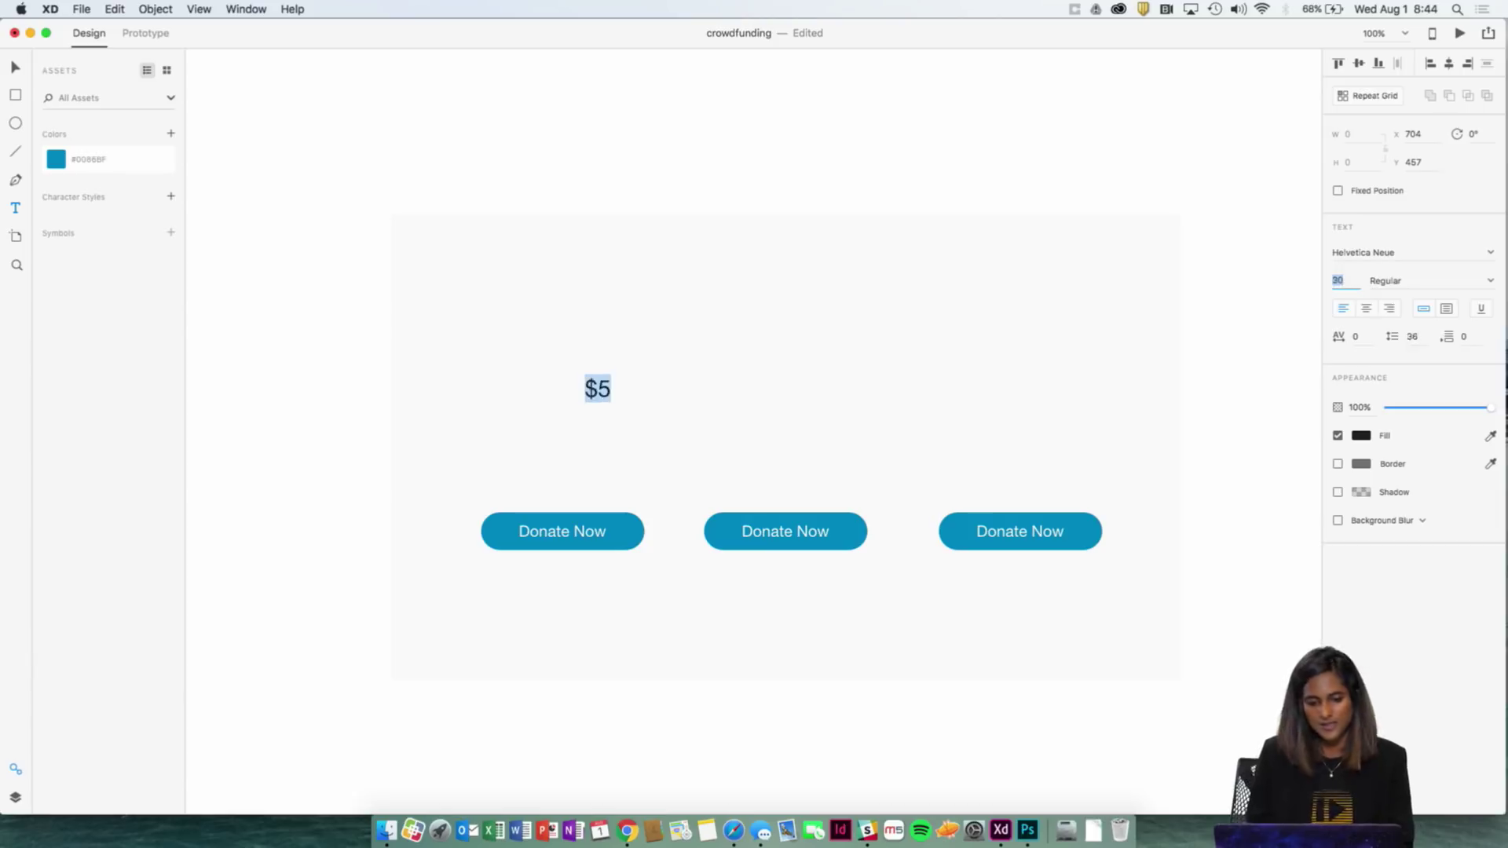
pyautogui.hotkey('shift', 'Up')
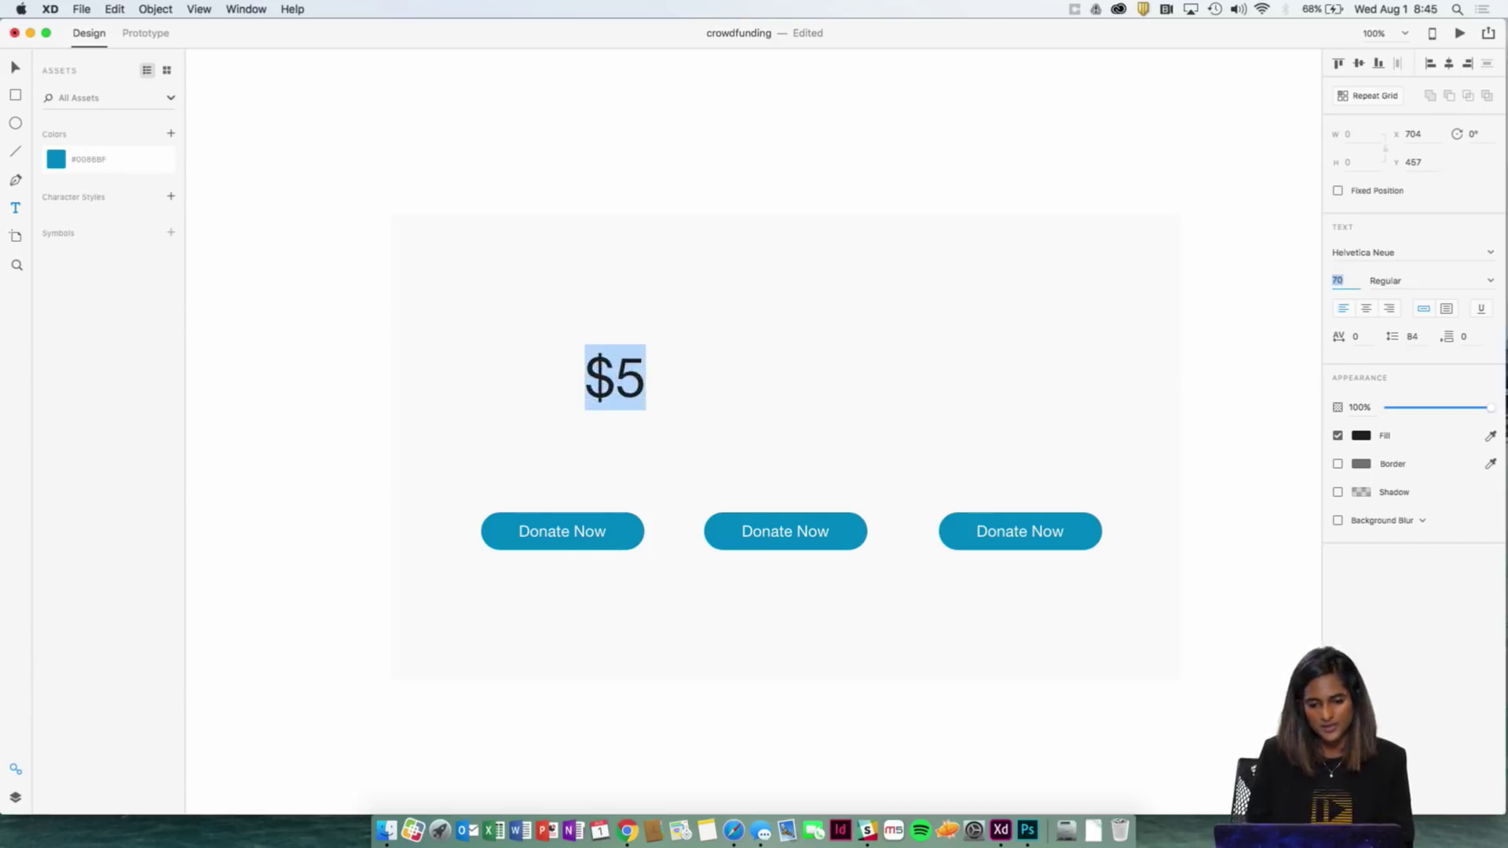
# Step: Position the $5 text over the first Donate Now button and place a duplicate of it above the second button
pyautogui.click(15, 69)
pyautogui.click(537, 132)
pyautogui.click(635, 150)
pyautogui.moveTo(622, 389); pyautogui.dragTo(789, 406)
pyautogui.press('super+d')
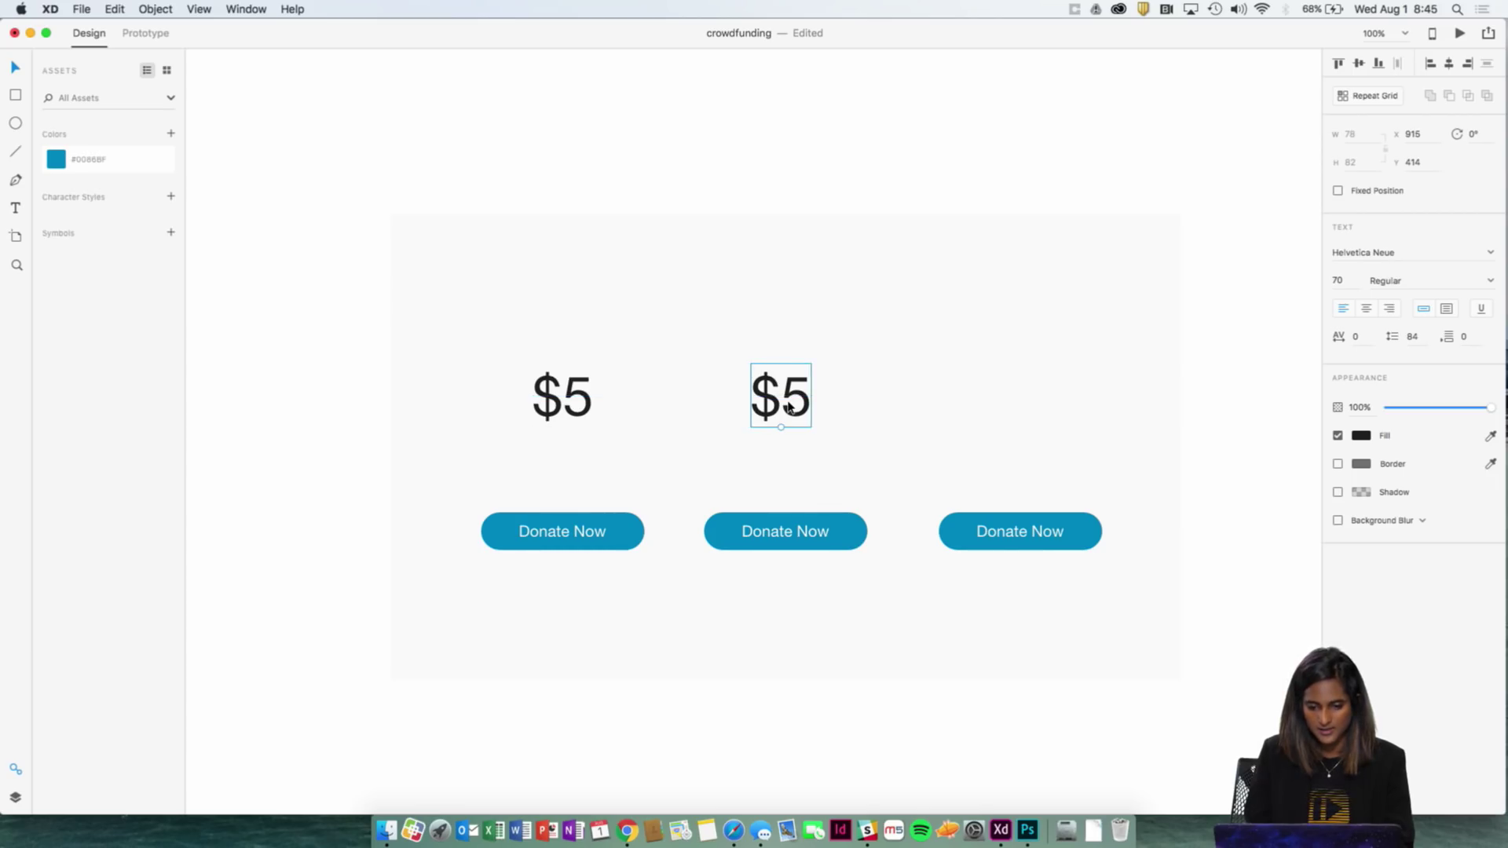
# Step: Change the duplicated price above the second Donate Now button to $10
pyautogui.doubleClick(803, 404)
pyautogui.click(803, 405)
pyautogui.doubleClick(803, 405)
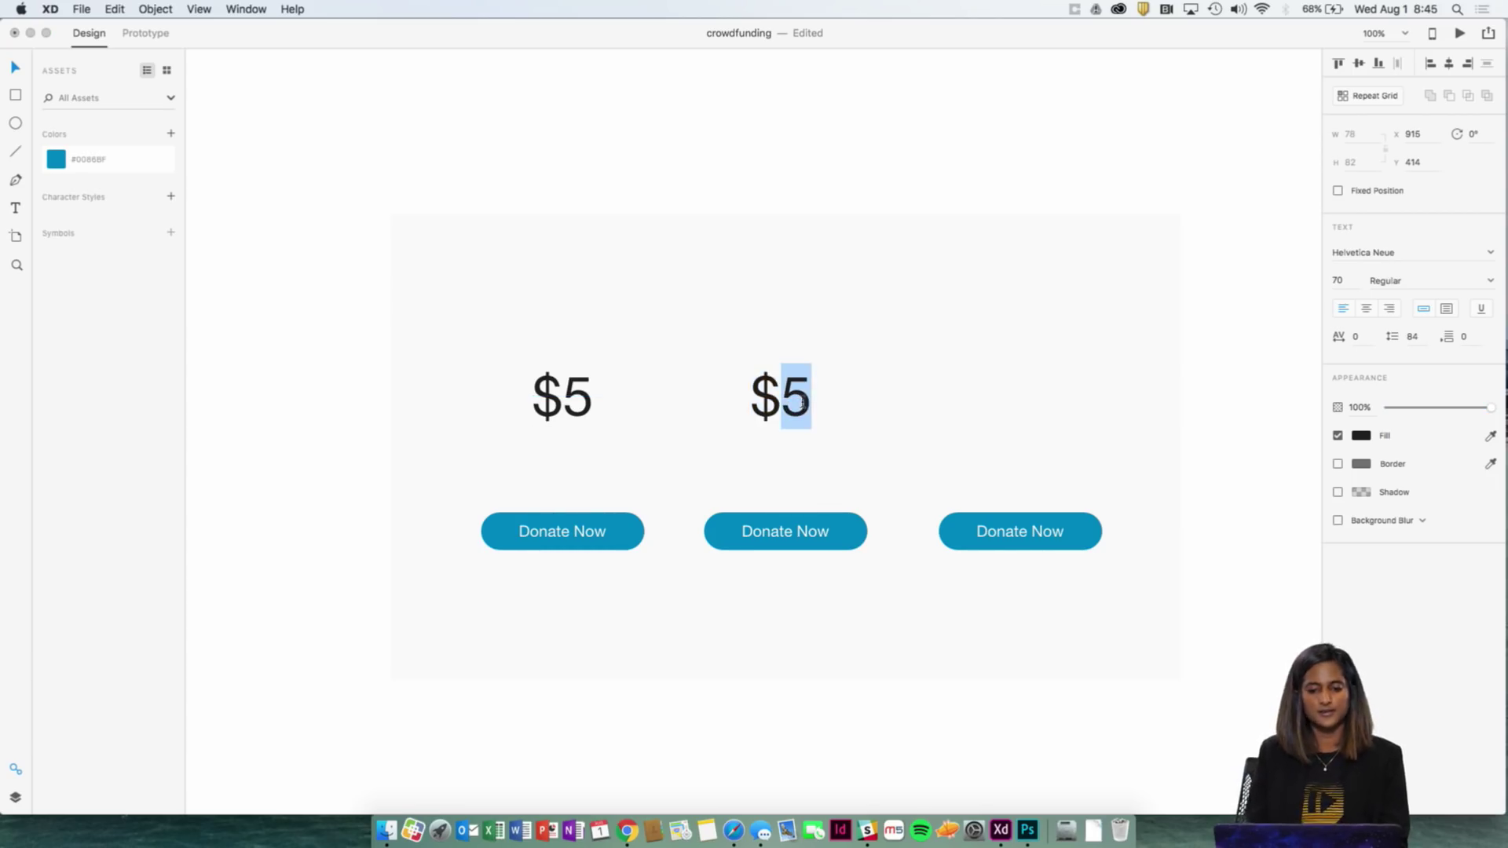
pyautogui.press('BackSpace')
pyautogui.write('10')
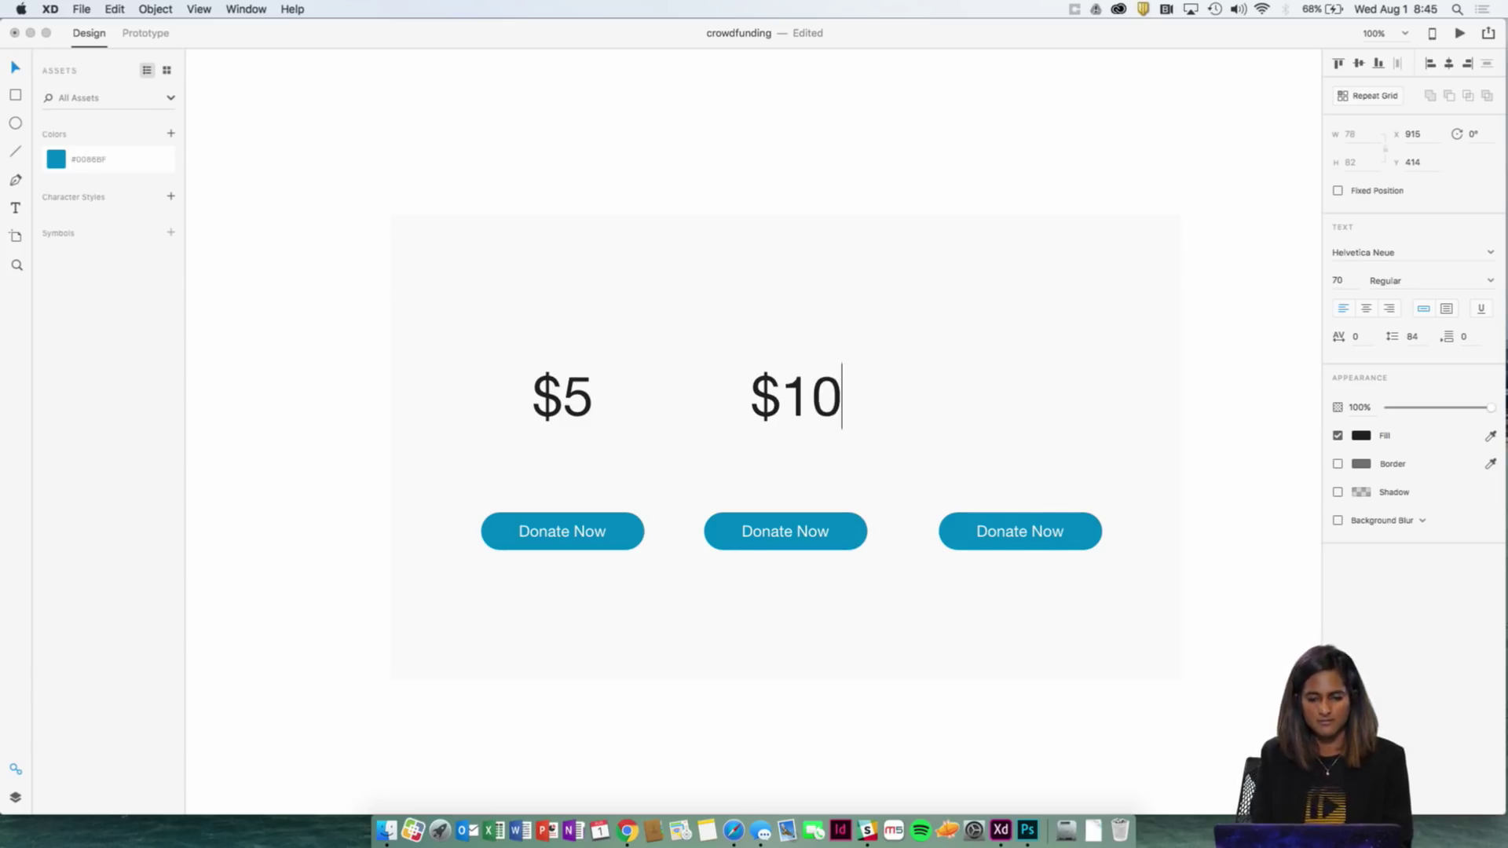
pyautogui.press('Escape')
# Step: Duplicate the $10 price above the third Donate Now button and change the copy to $25
pyautogui.moveTo(796, 387); pyautogui.dragTo(1006, 388)
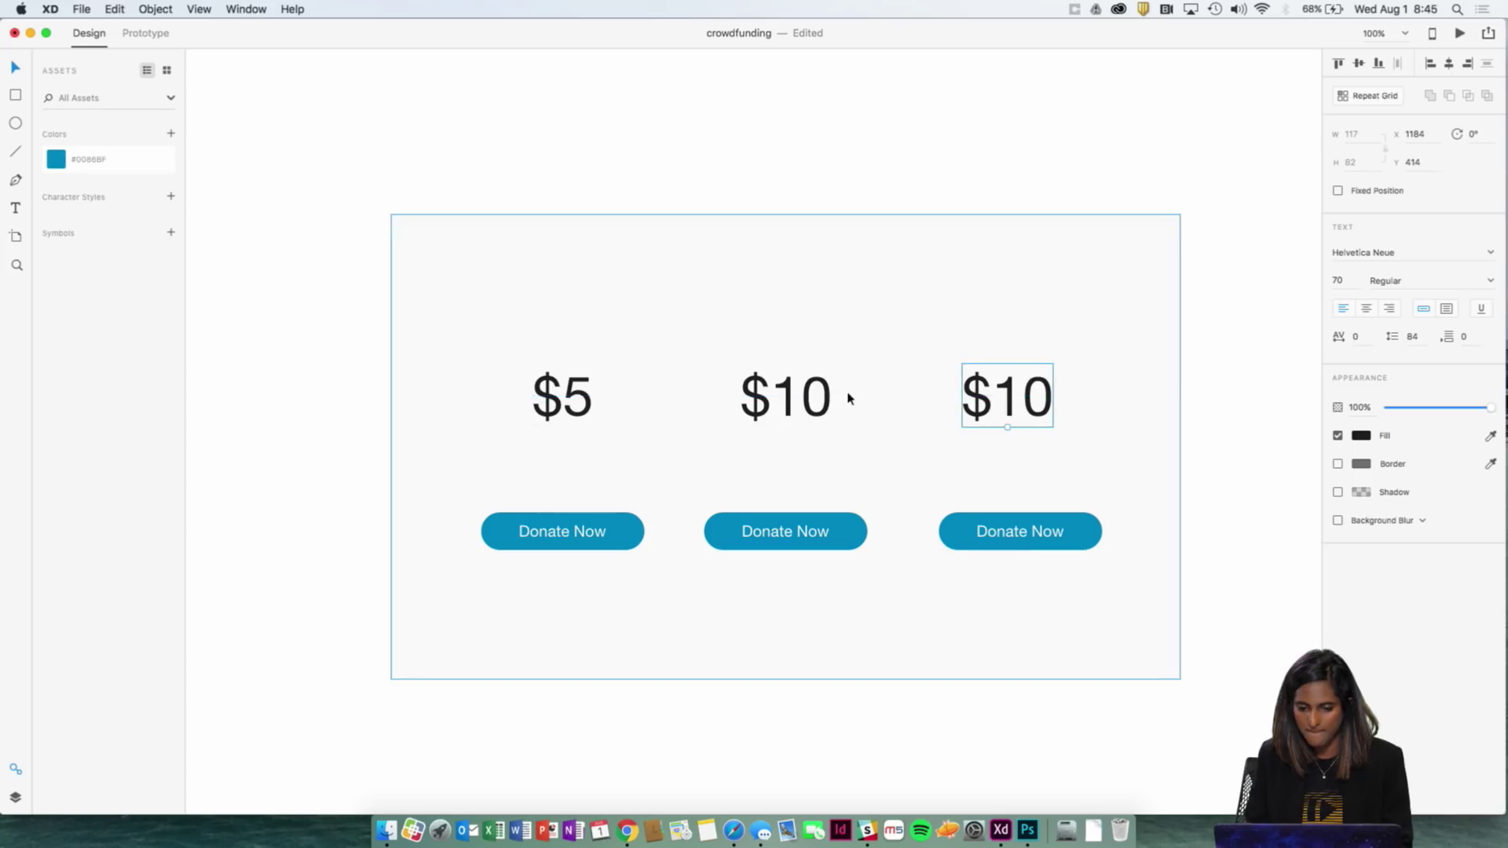
pyautogui.doubleClick(1013, 396)
pyautogui.press('Right')
pyautogui.press('BackSpace')
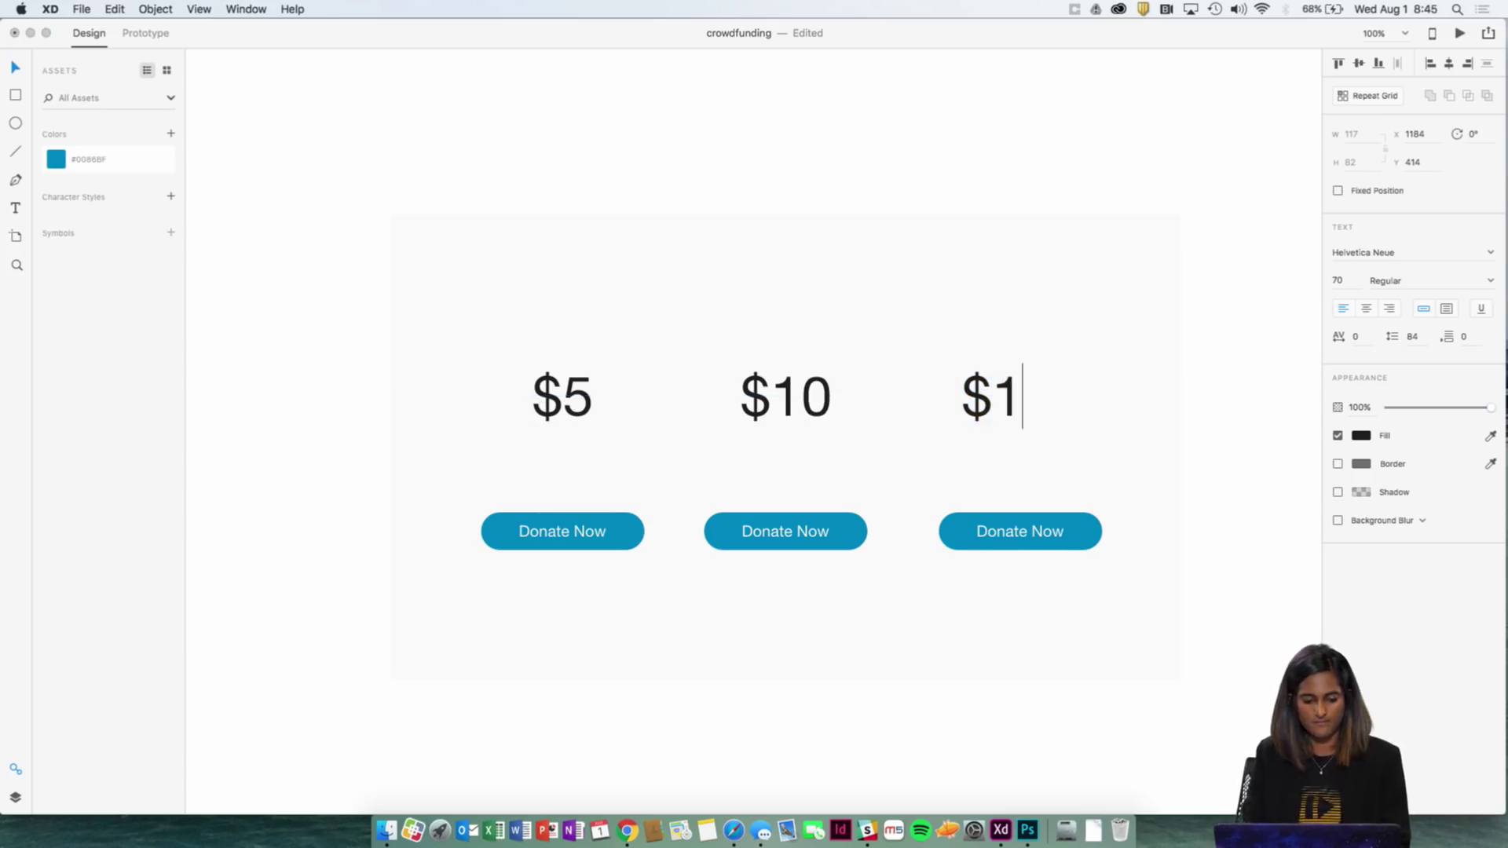
pyautogui.write('5')
pyautogui.click(1017, 392)
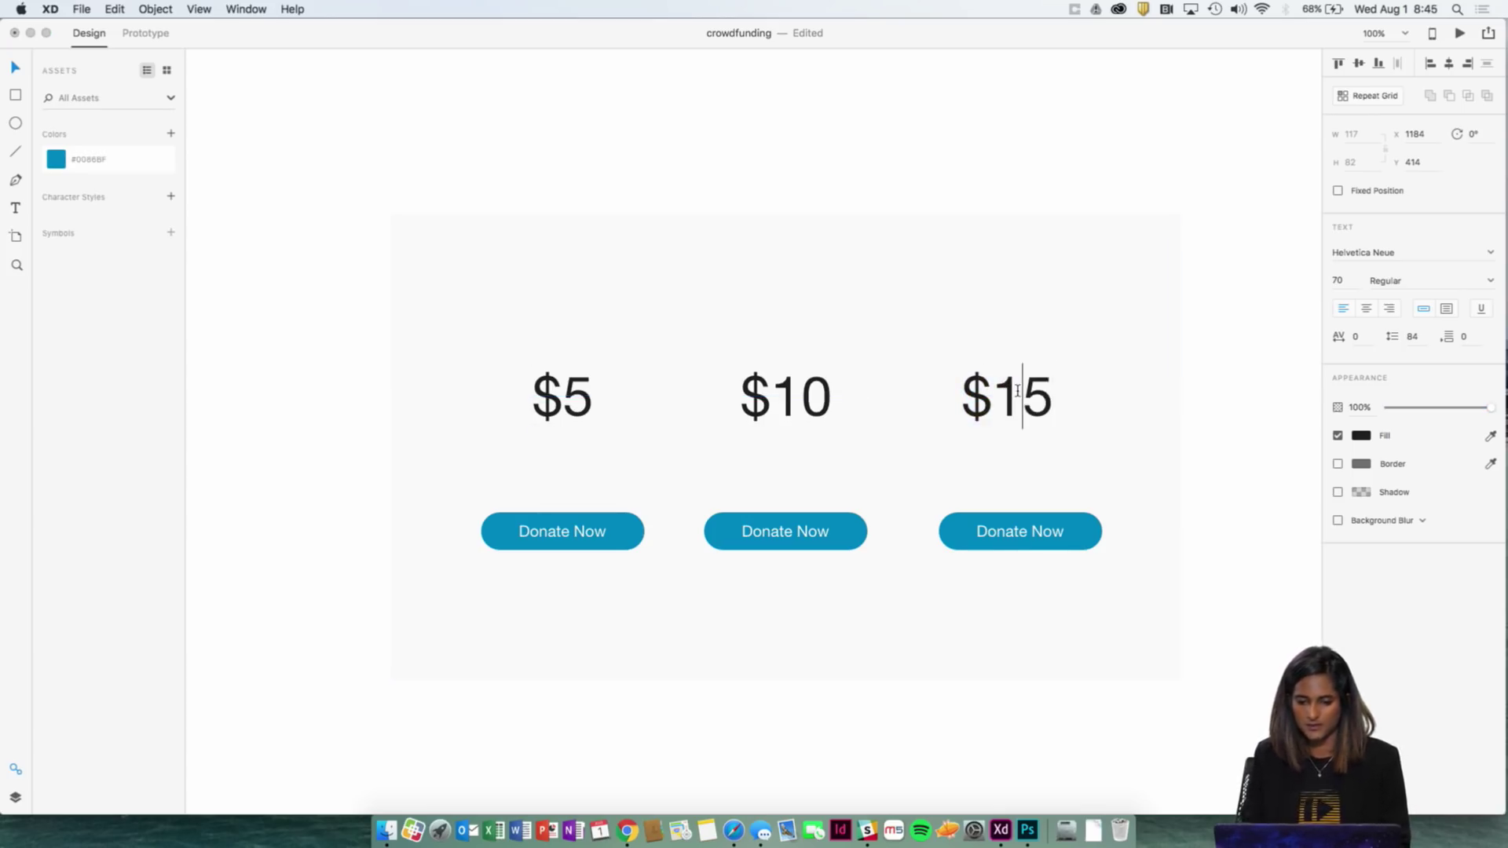
pyautogui.press('BackSpace')
pyautogui.write('2')
pyautogui.press('Escape')
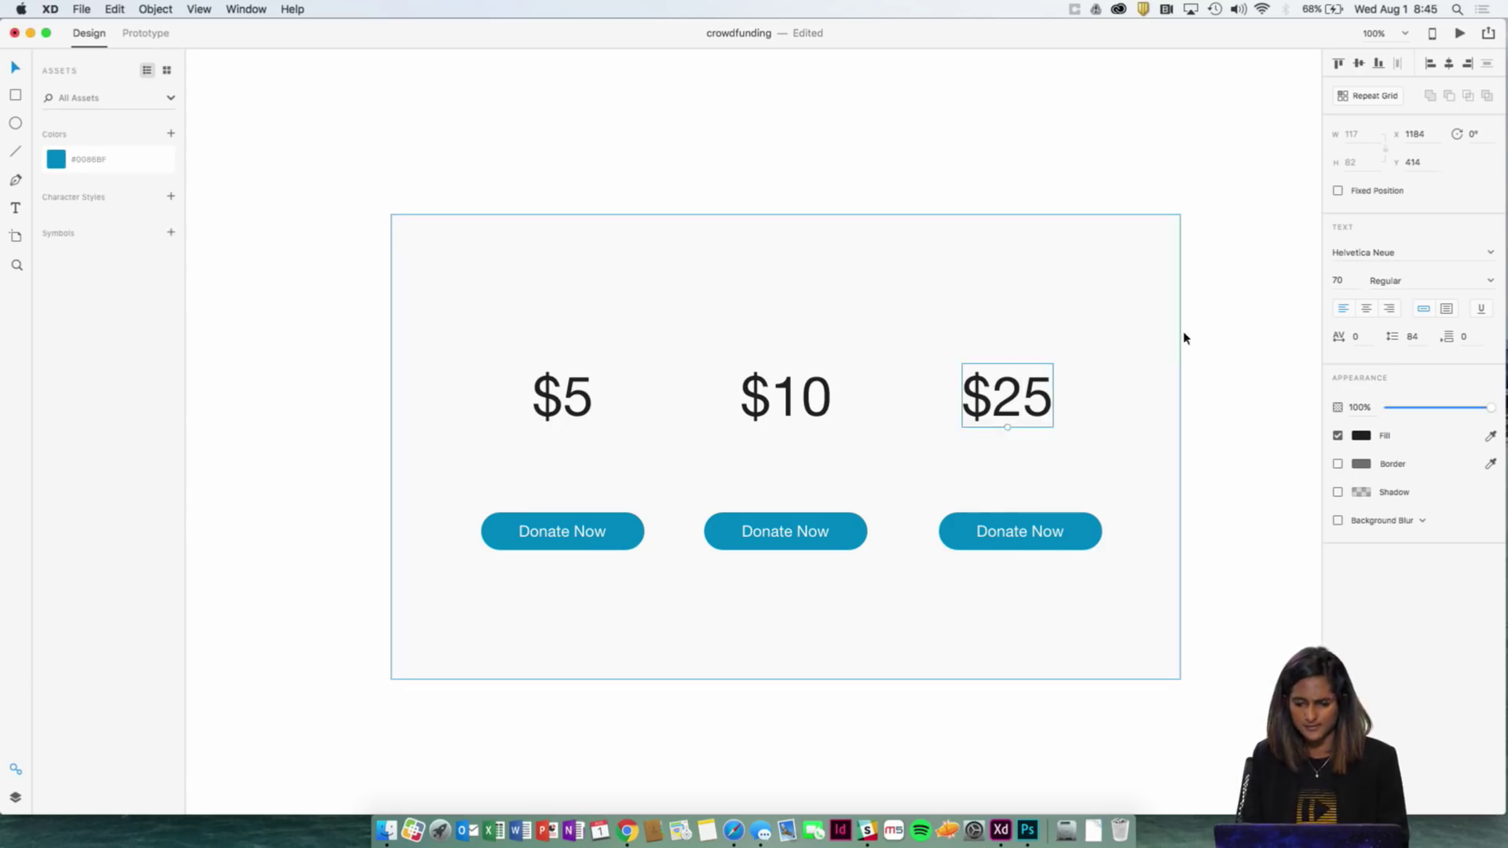
# Step: Align the $25 price and the third Donate Now button on their horizontal centres
pyautogui.doubleClick(1027, 393)
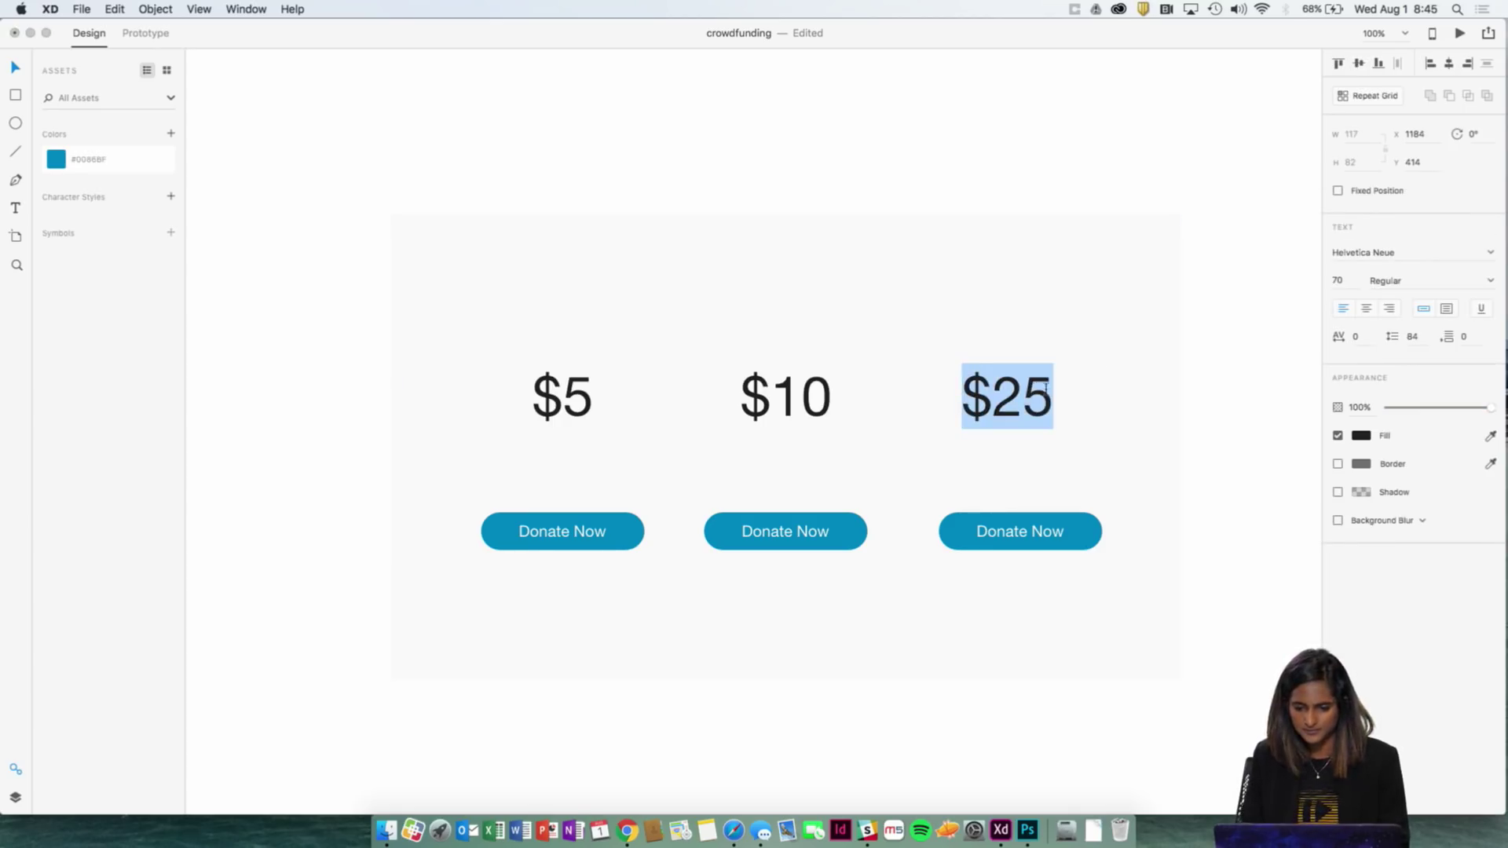
pyautogui.press('Escape')
pyautogui.keyDown('shift'); pyautogui.click(1050, 524); pyautogui.keyUp('shift')
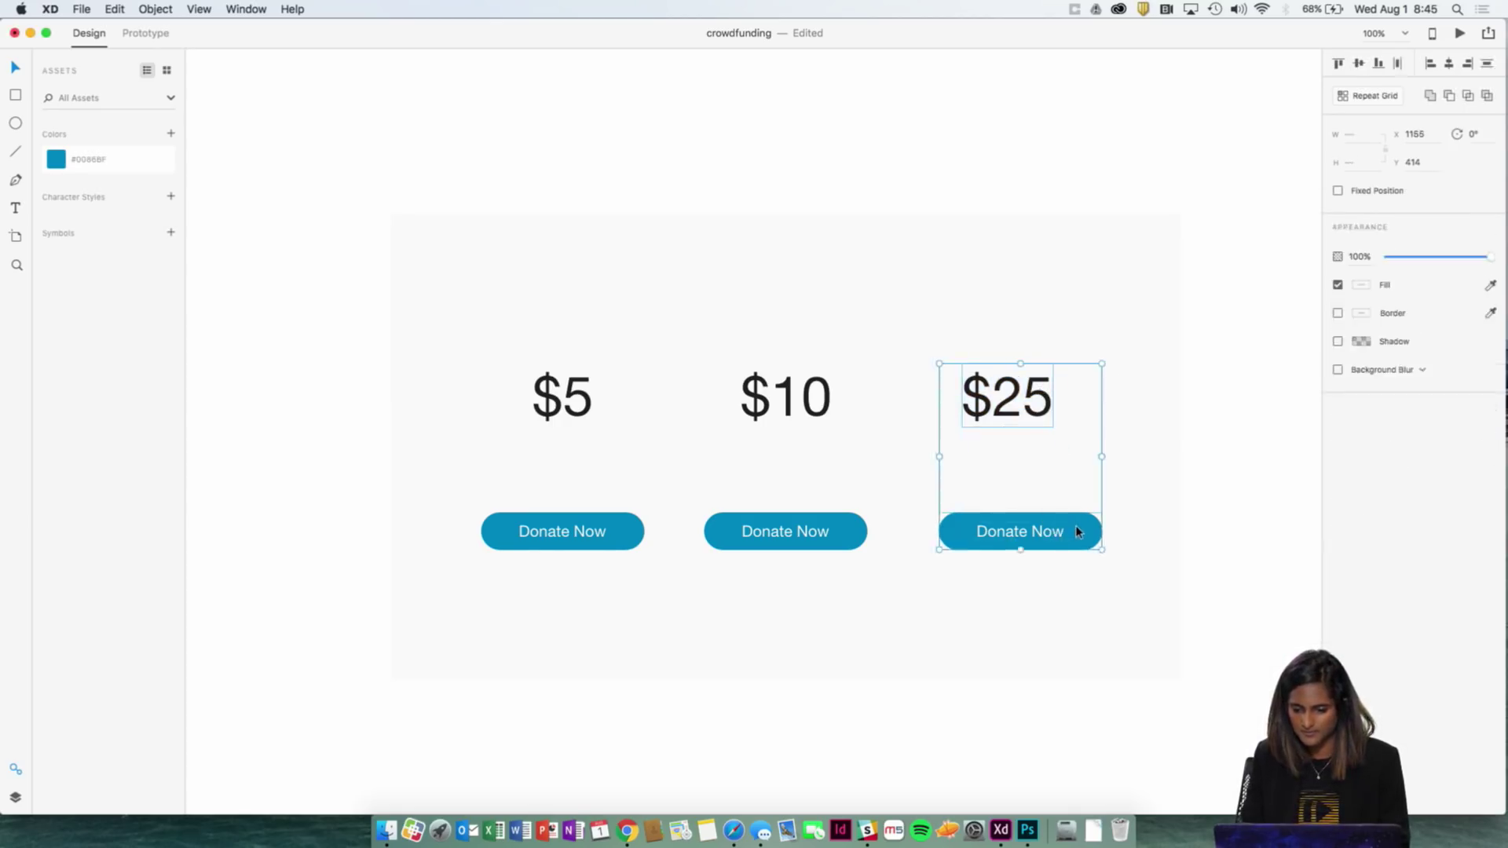
pyautogui.click(1449, 64)
pyautogui.click(1170, 331)
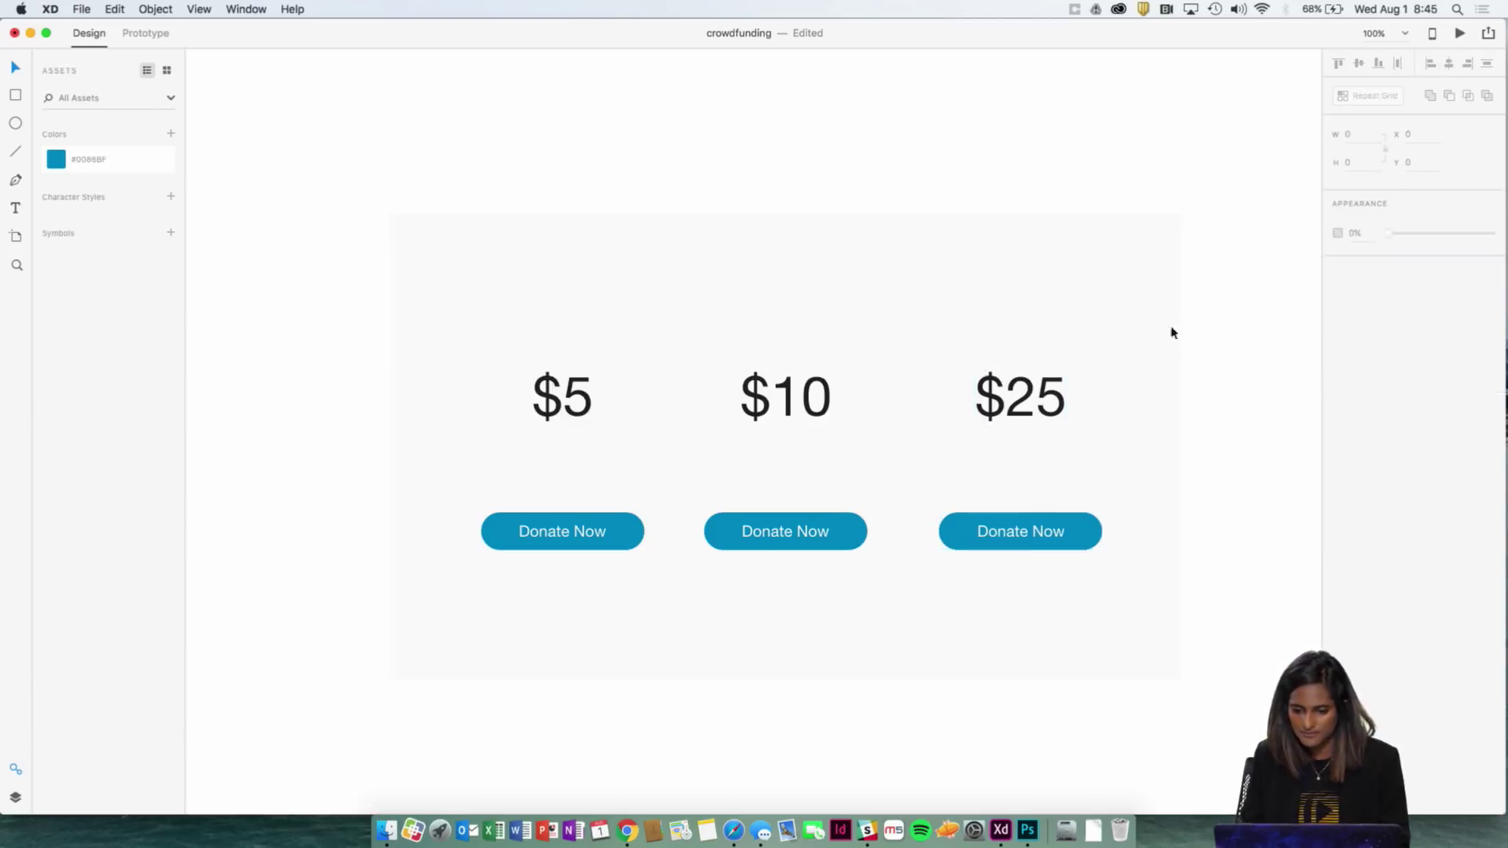
# Step: Align the $5 price and the first Donate Now button on their horizontal centres
pyautogui.click(785, 397)
pyautogui.keyDown('shift'); pyautogui.click(795, 526); pyautogui.keyUp('shift')
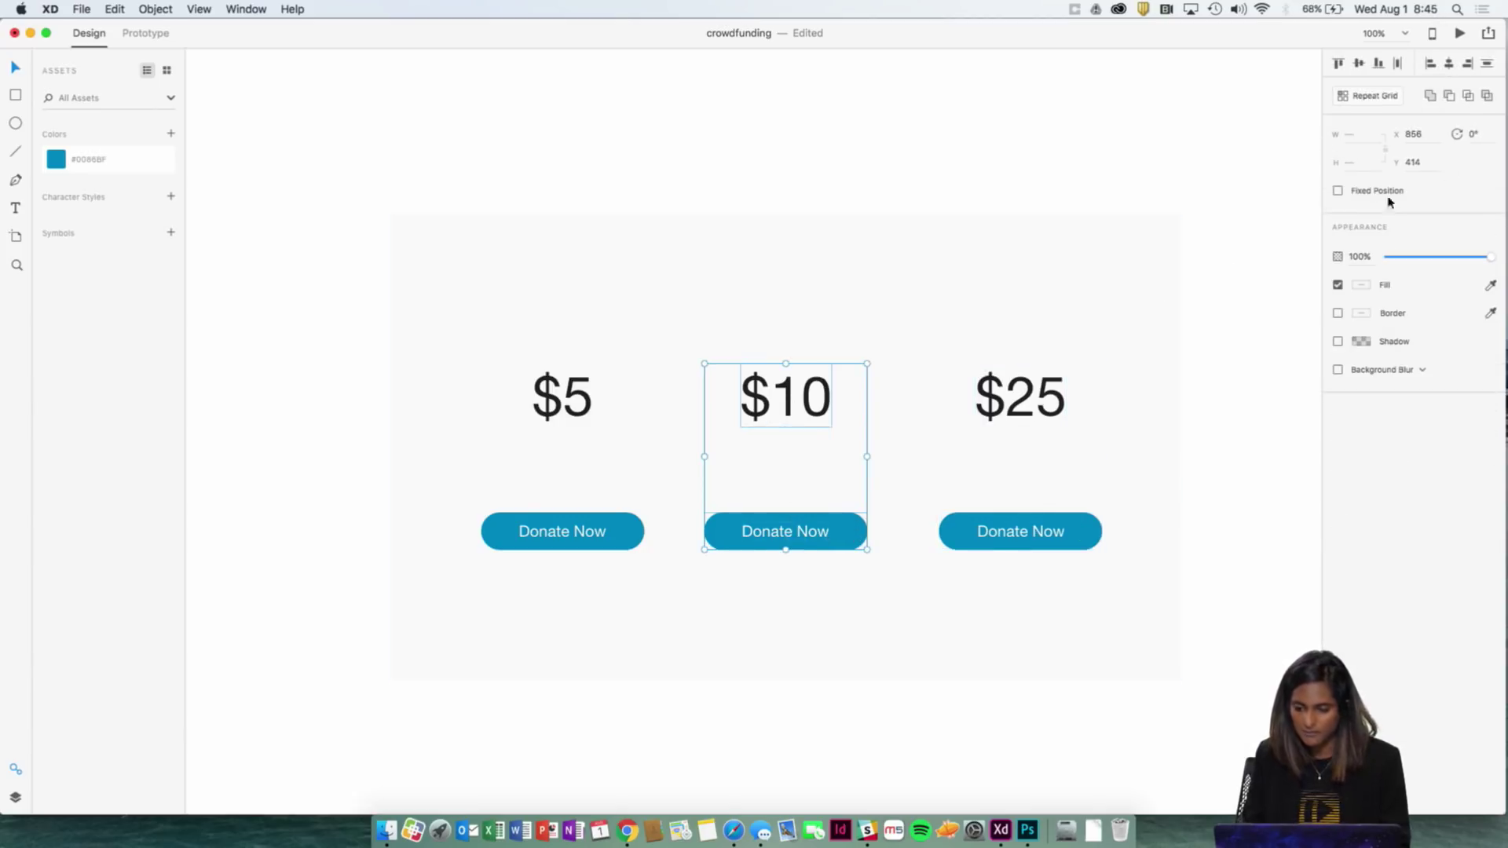
pyautogui.click(569, 407)
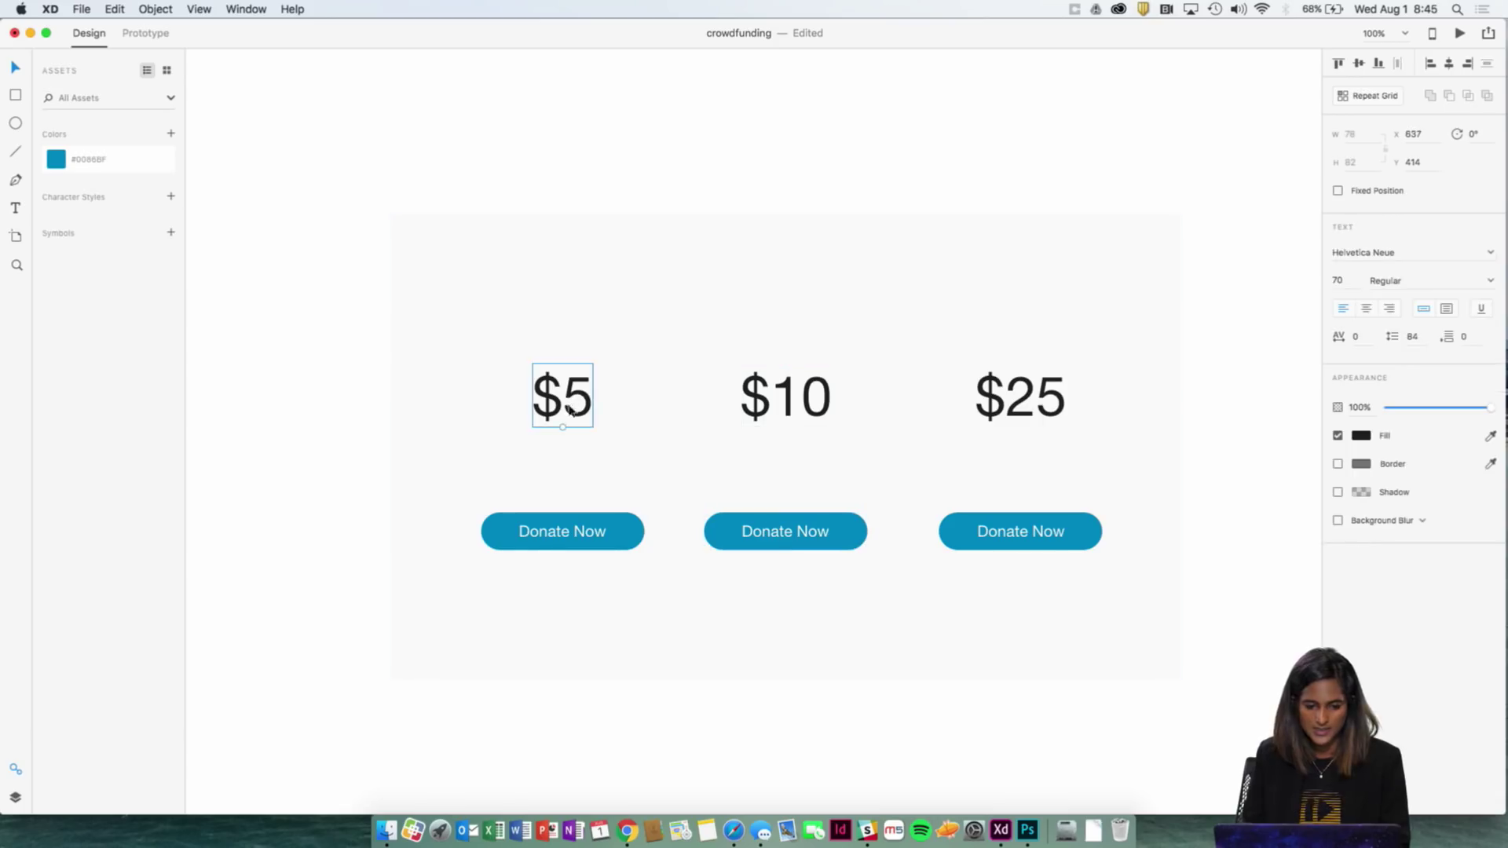
pyautogui.keyDown('shift'); pyautogui.click(624, 530); pyautogui.keyUp('shift')
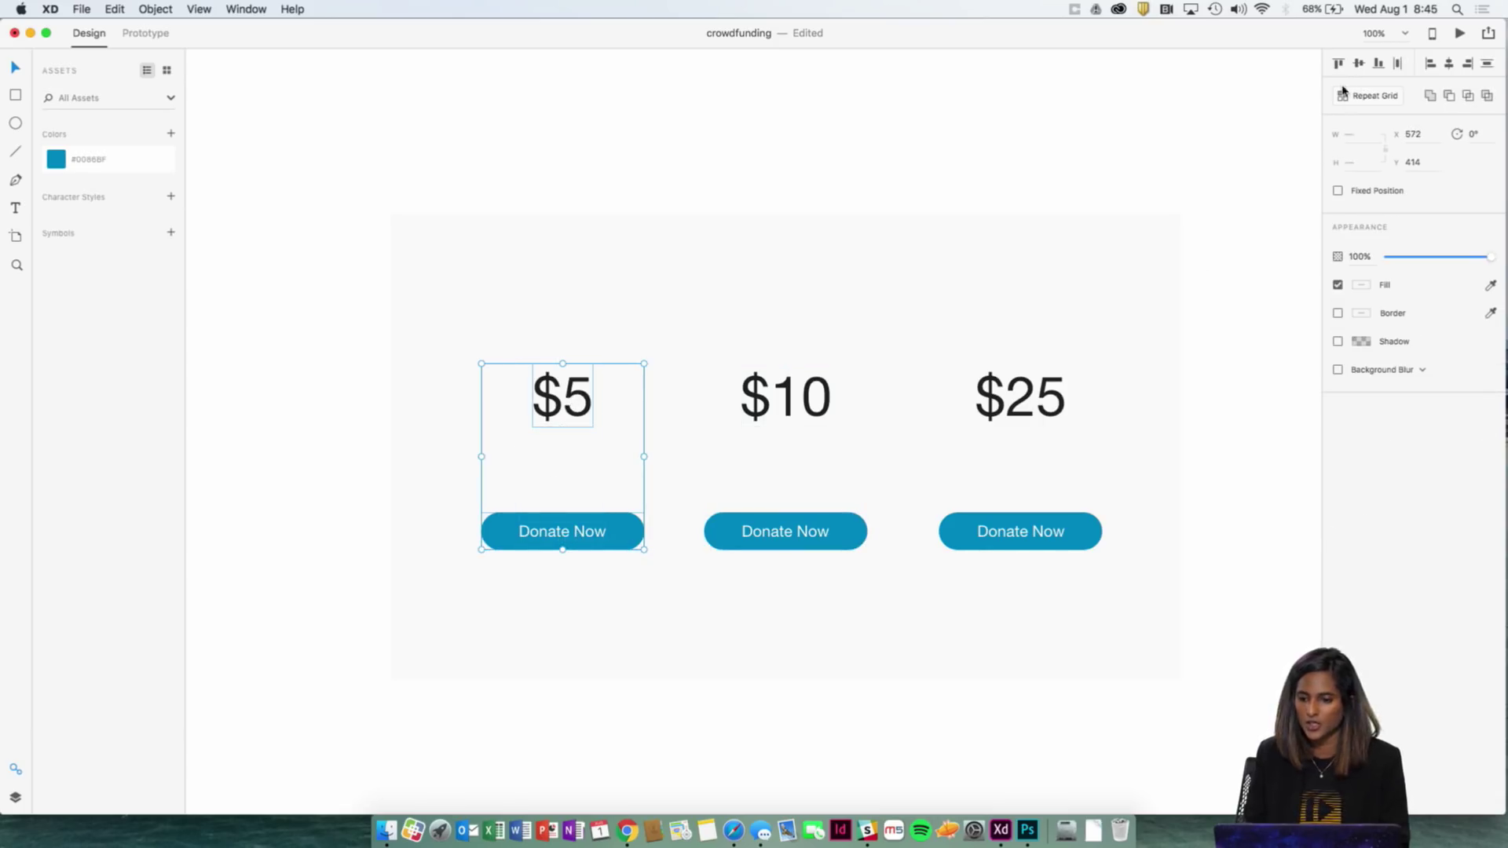
pyautogui.click(1449, 63)
pyautogui.click(915, 131)
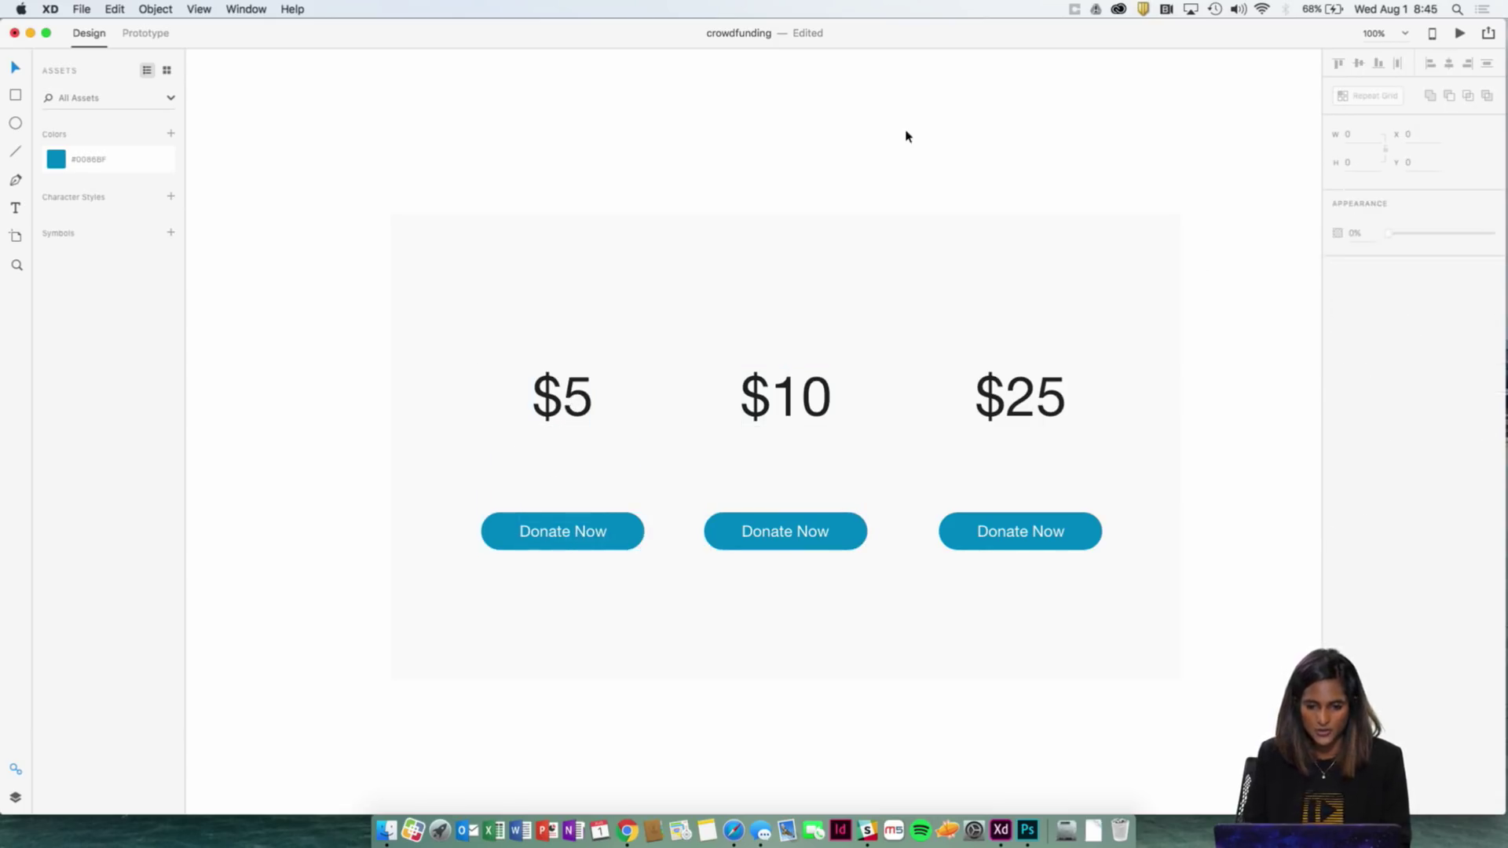
pyautogui.click(774, 397)
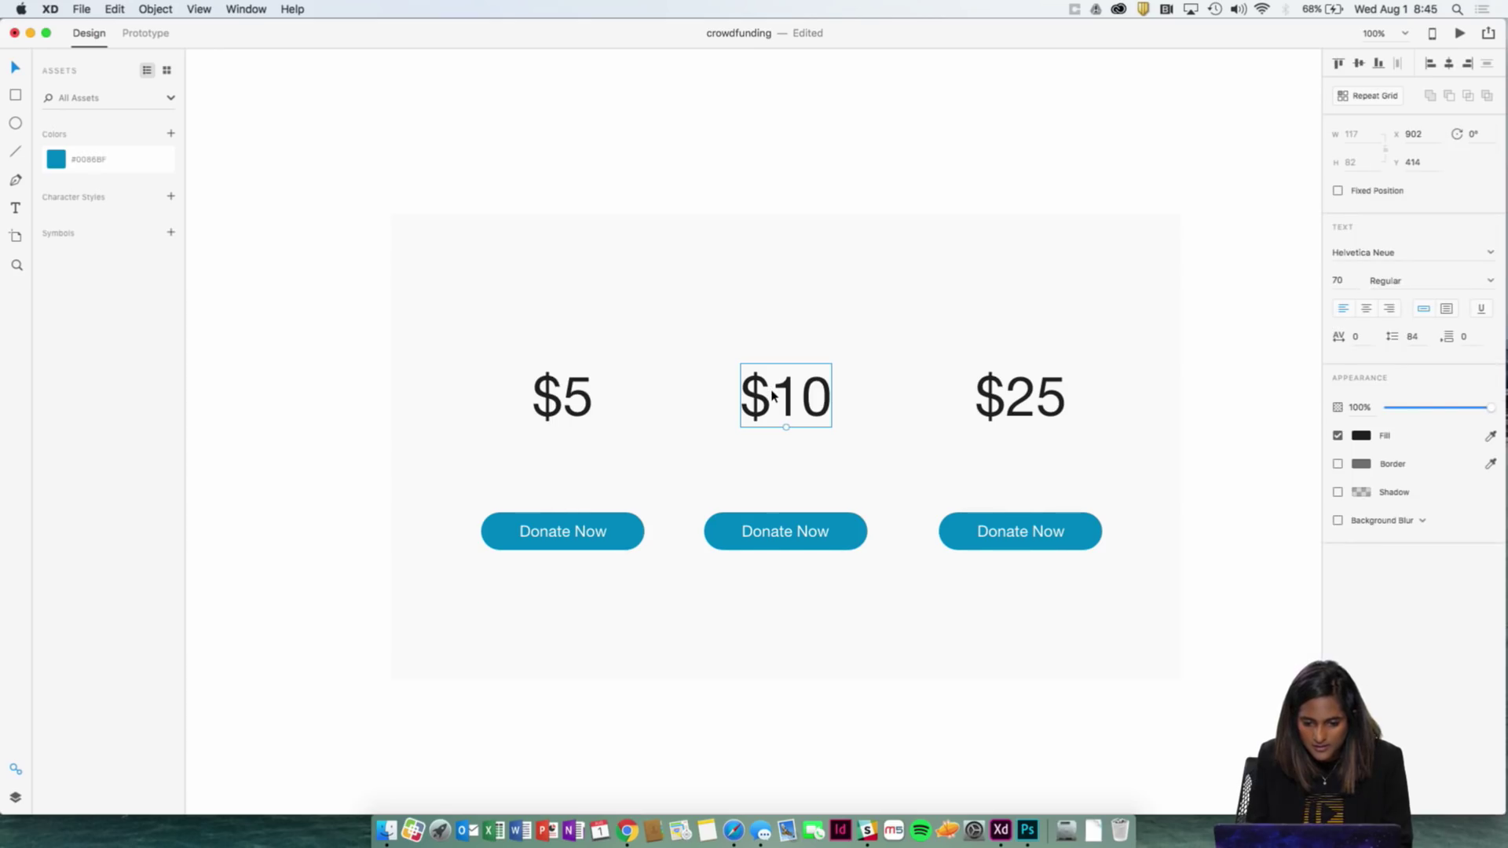
pyautogui.hscroll(5, 801, 338)
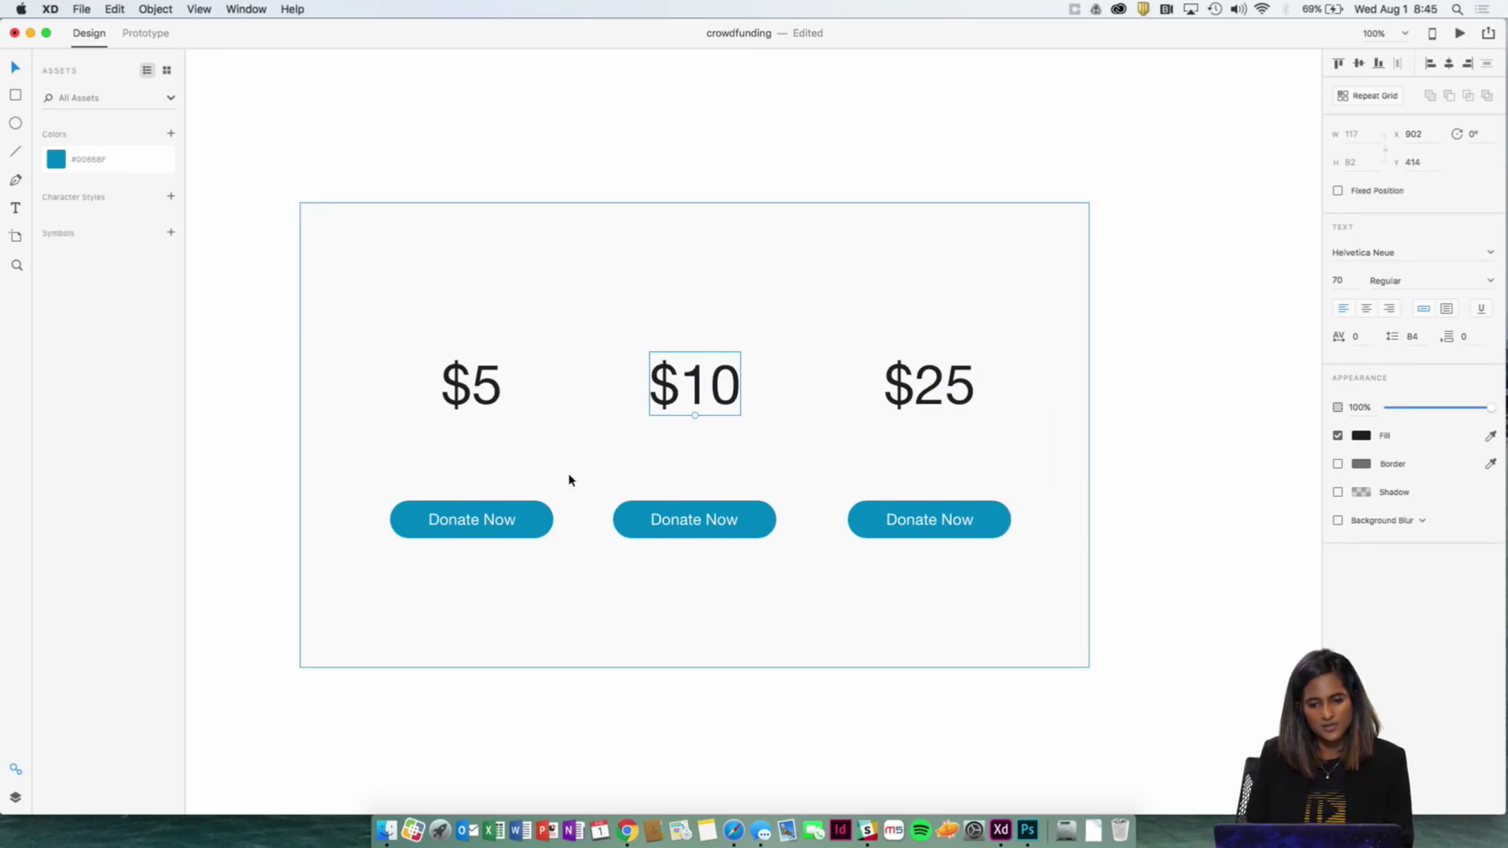
pyautogui.hscroll(-4, 352, 99)
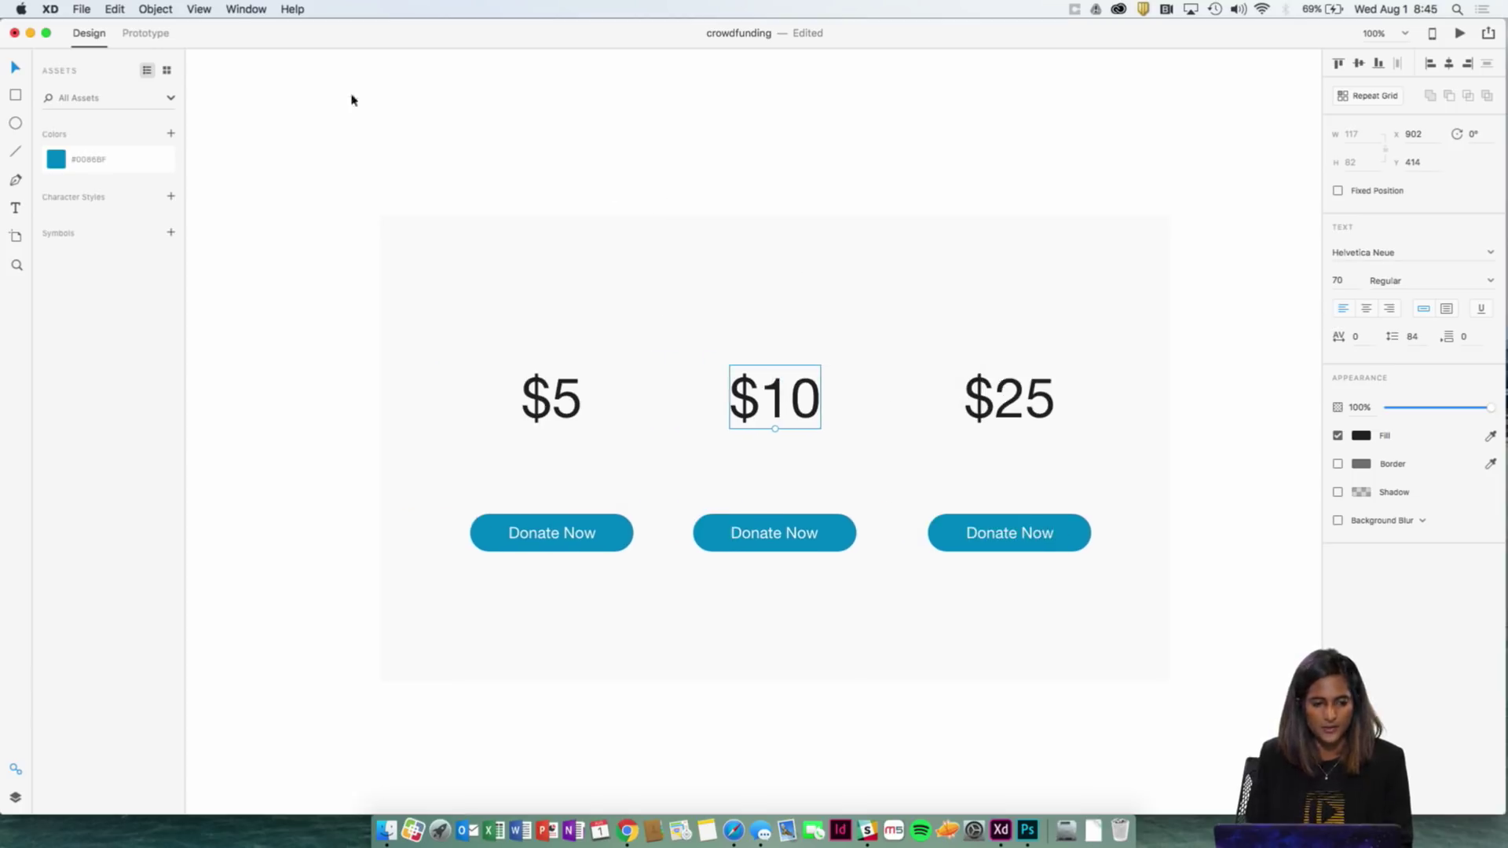
# Step: Draw a circle about 183 by 183 over the $5 price and place copies of it over the $10 and $25 prices
pyautogui.click(16, 123)
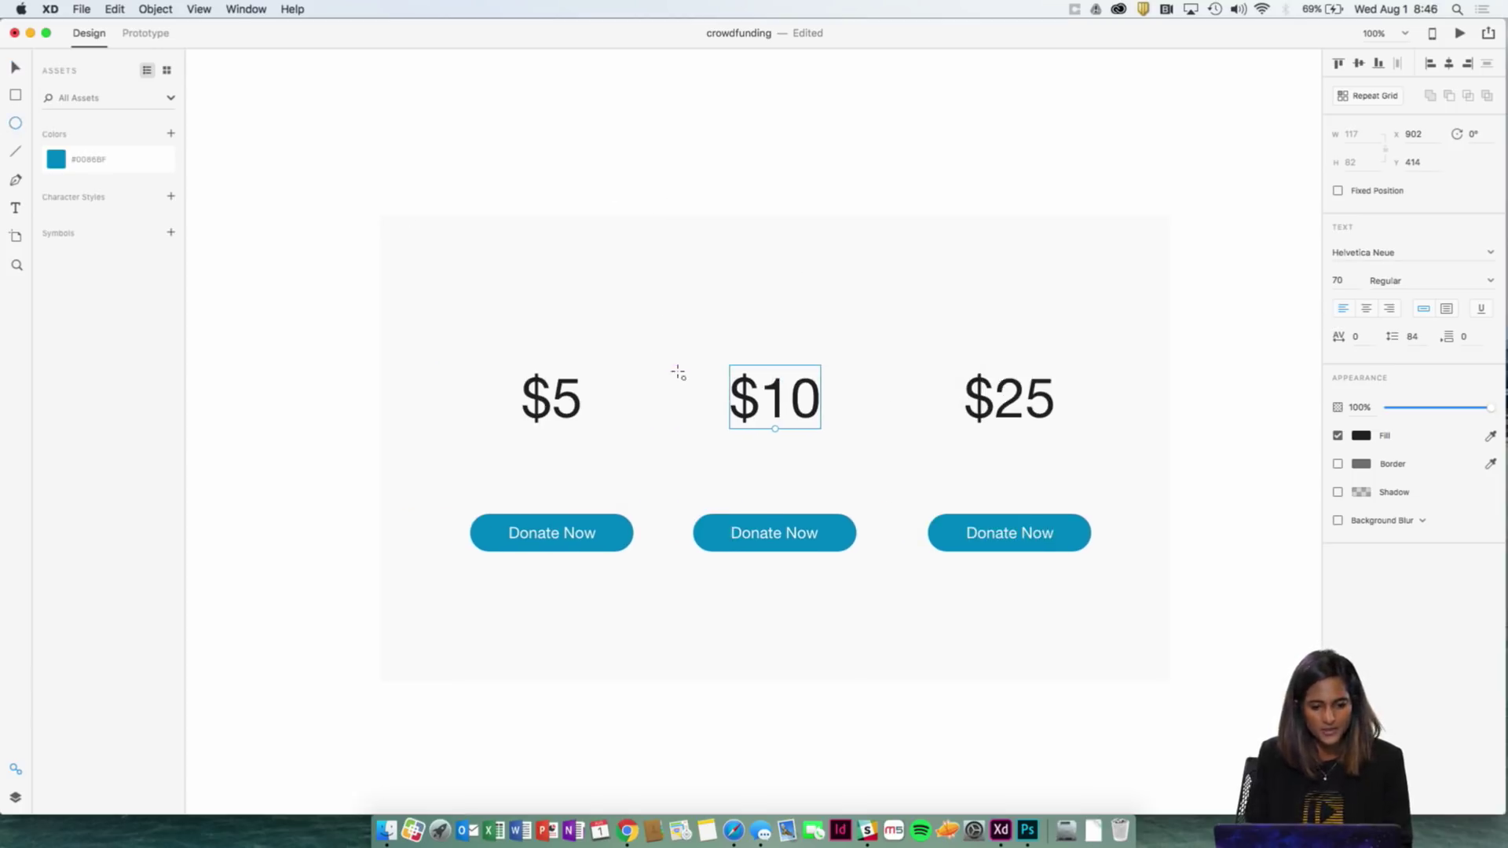
pyautogui.moveTo(651, 448)
pyautogui.mouseDown()
pyautogui.moveTo(596, 351)
pyautogui.moveTo(510, 294)
pyautogui.mouseUp()
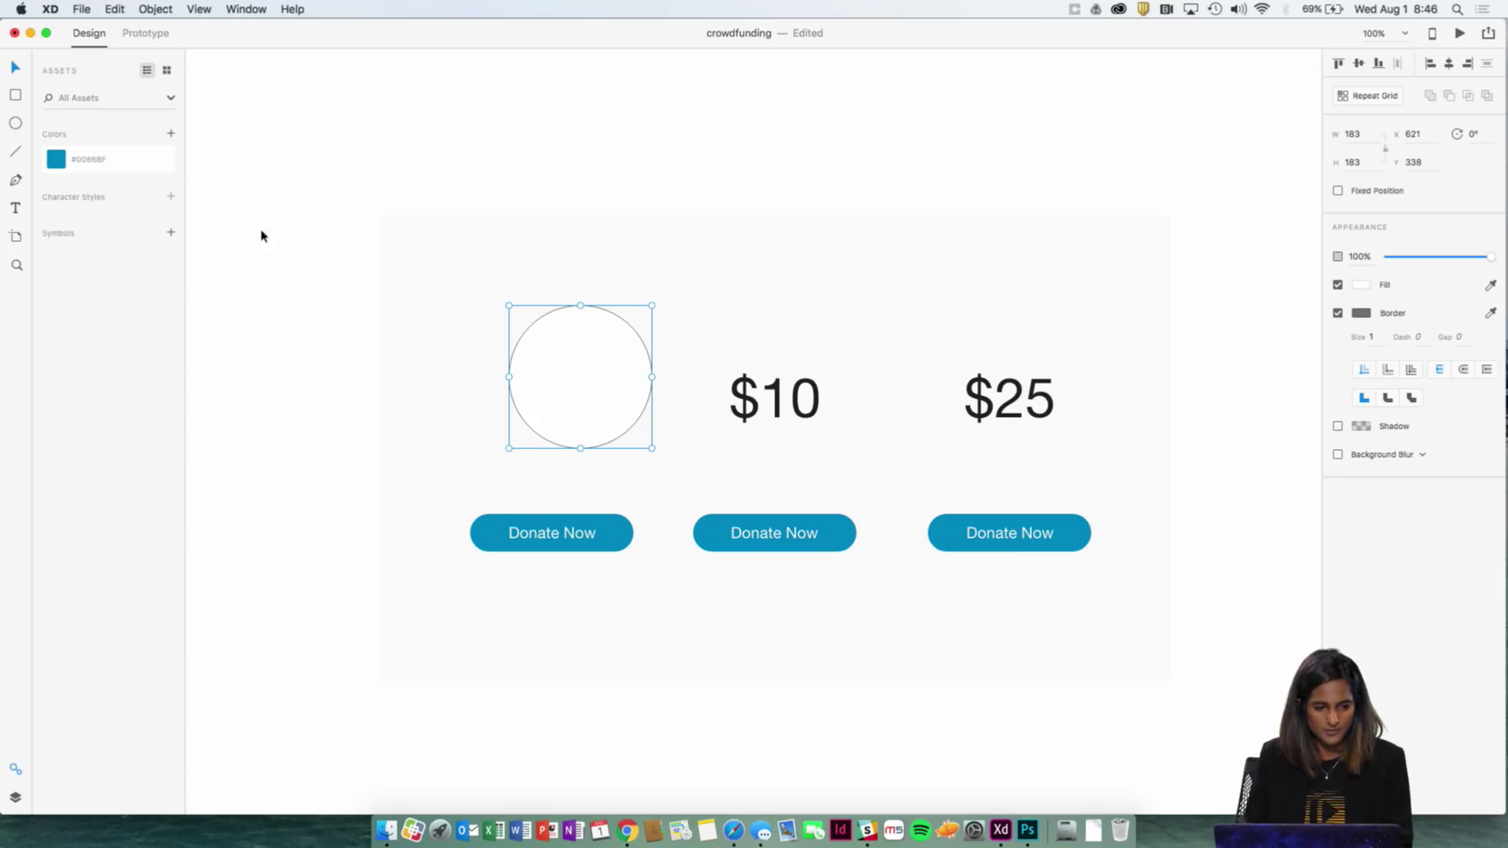
pyautogui.click(16, 125)
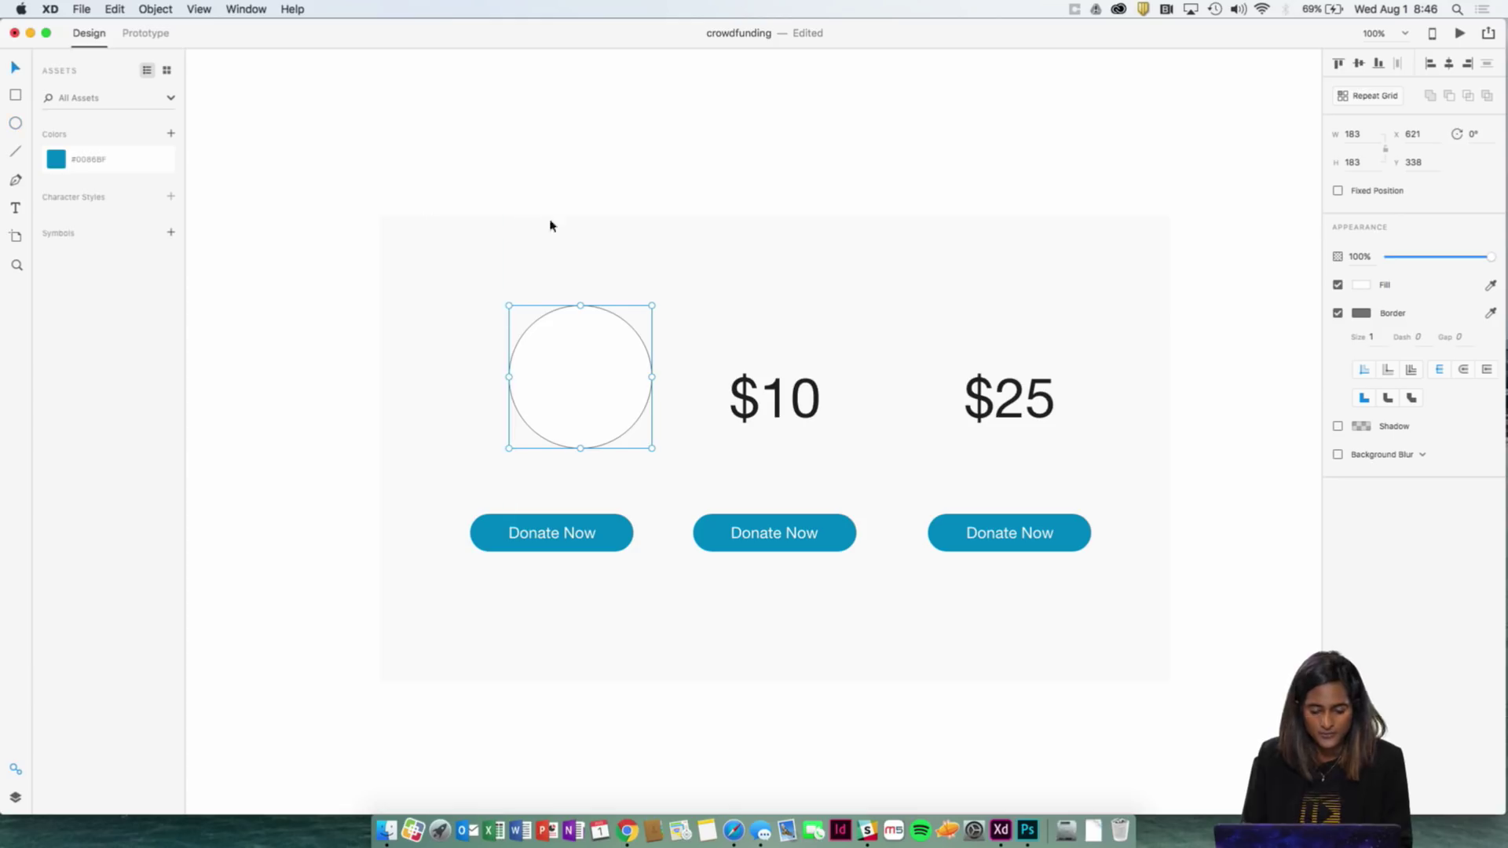
pyautogui.moveTo(569, 337); pyautogui.dragTo(1034, 373)
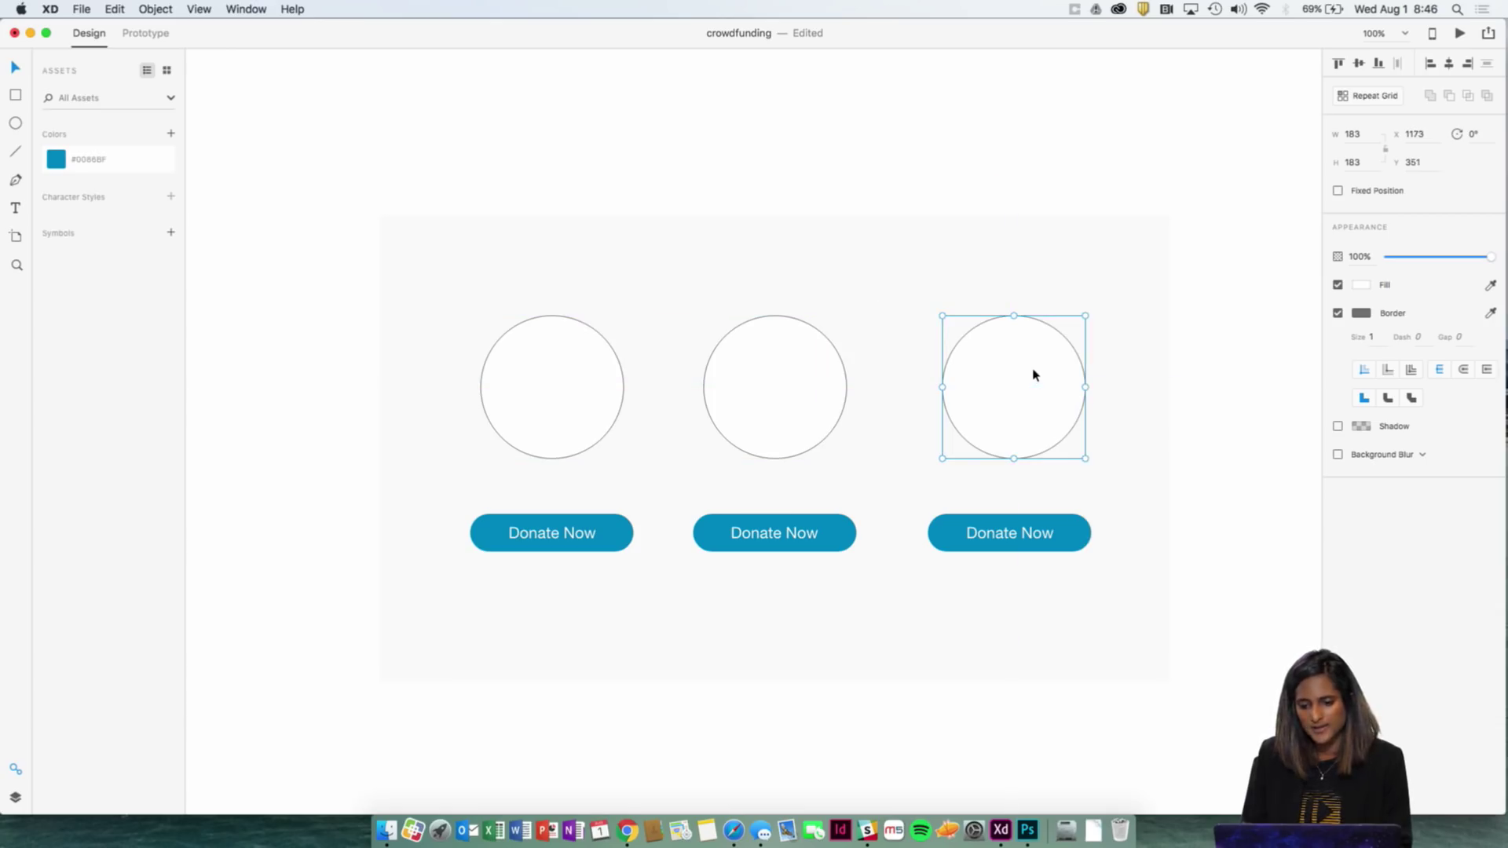
# Step: Try to fill all three circles at once with the light blue sampled from the first artboard's background
pyautogui.press('super+minus')
pyautogui.press('super+minus')
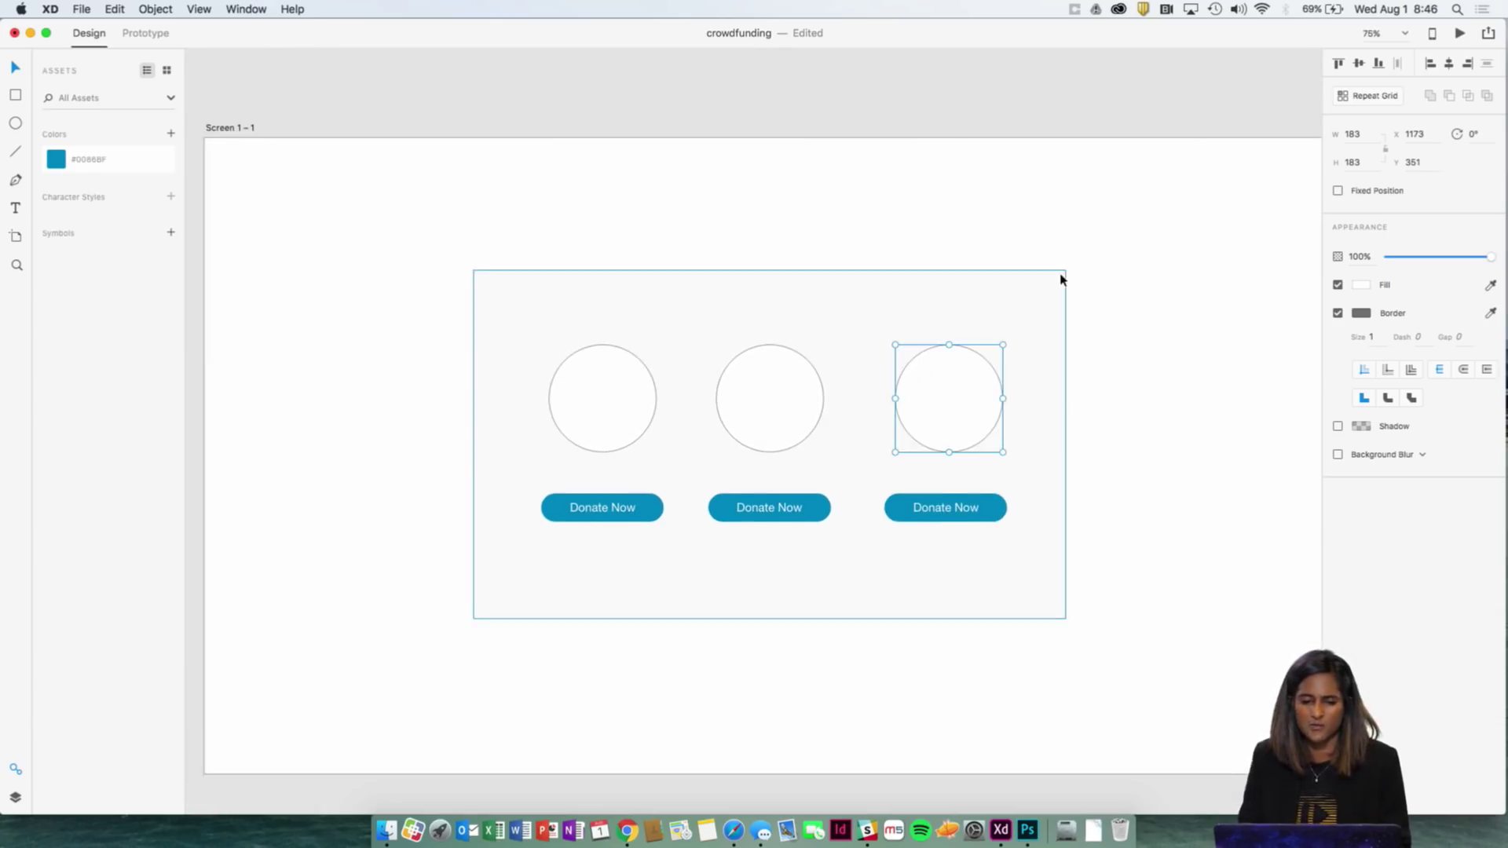
pyautogui.hscroll(-4, 1061, 280)
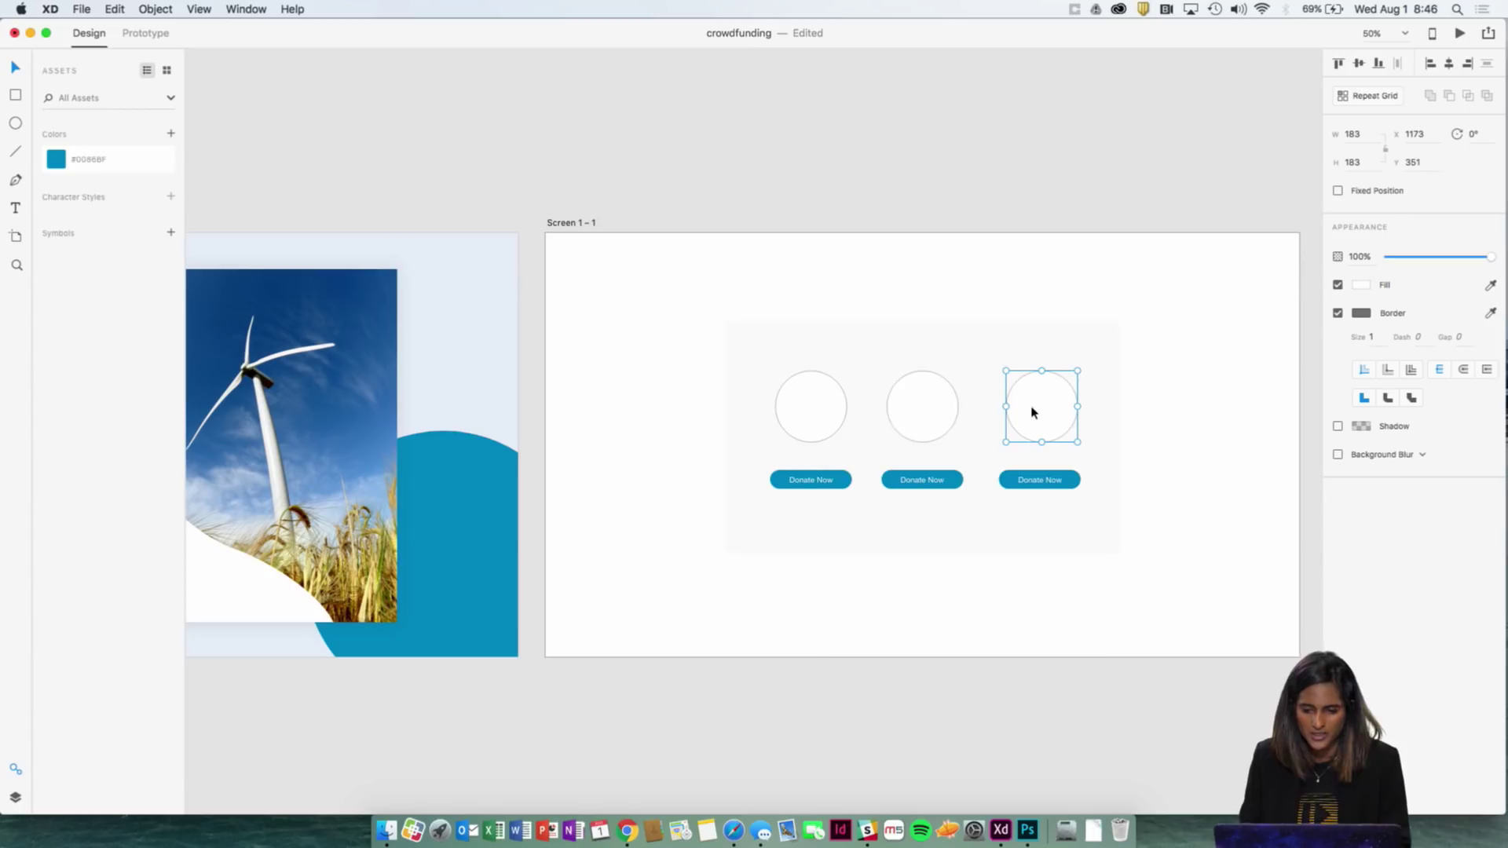
pyautogui.keyDown('shift'); pyautogui.click(934, 403); pyautogui.keyUp('shift')
pyautogui.keyDown('shift'); pyautogui.click(831, 402); pyautogui.keyUp('shift')
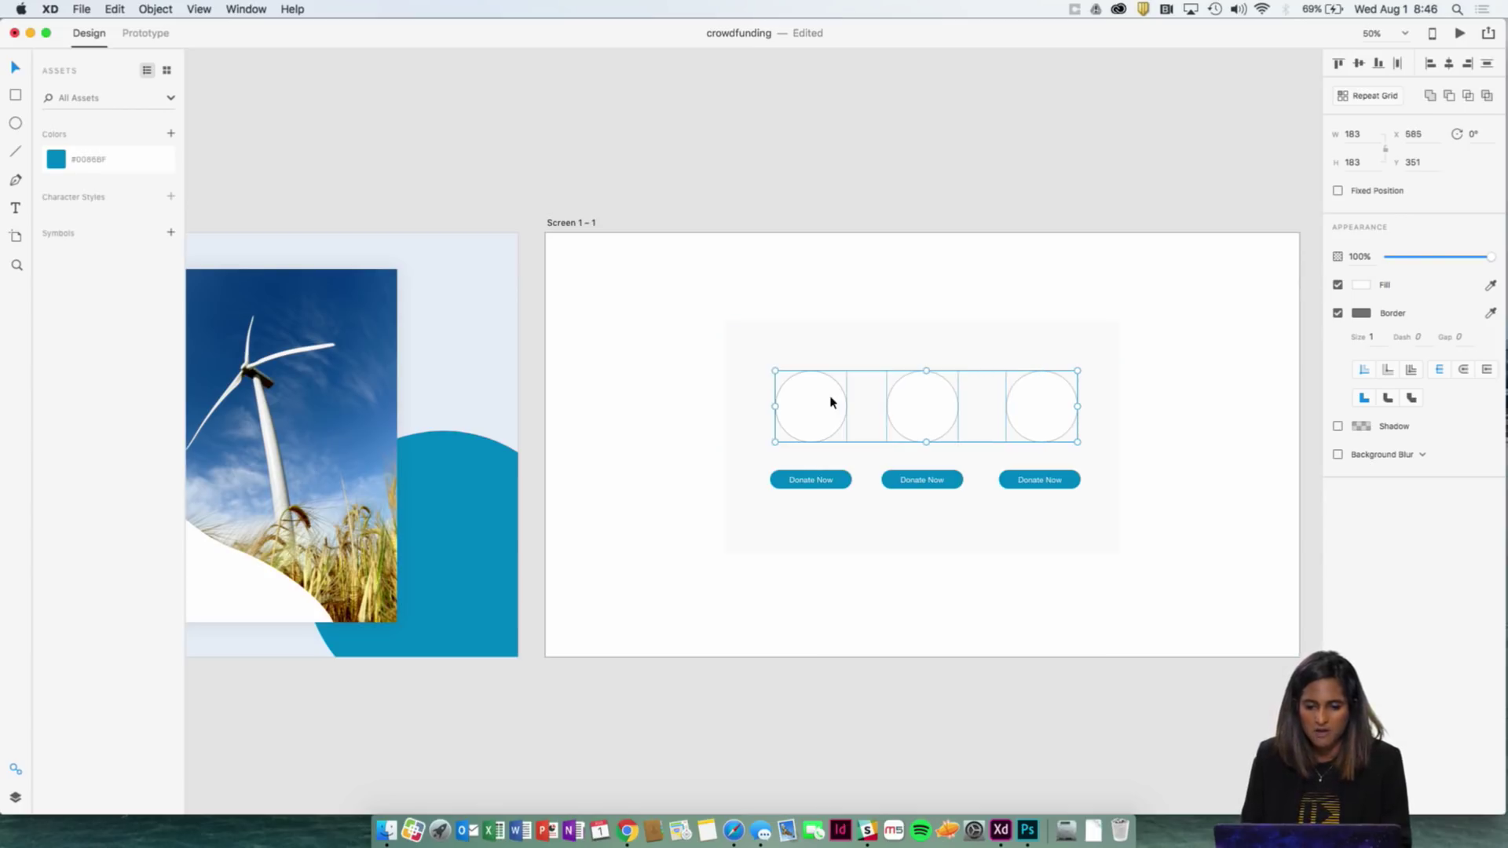
pyautogui.click(1491, 286)
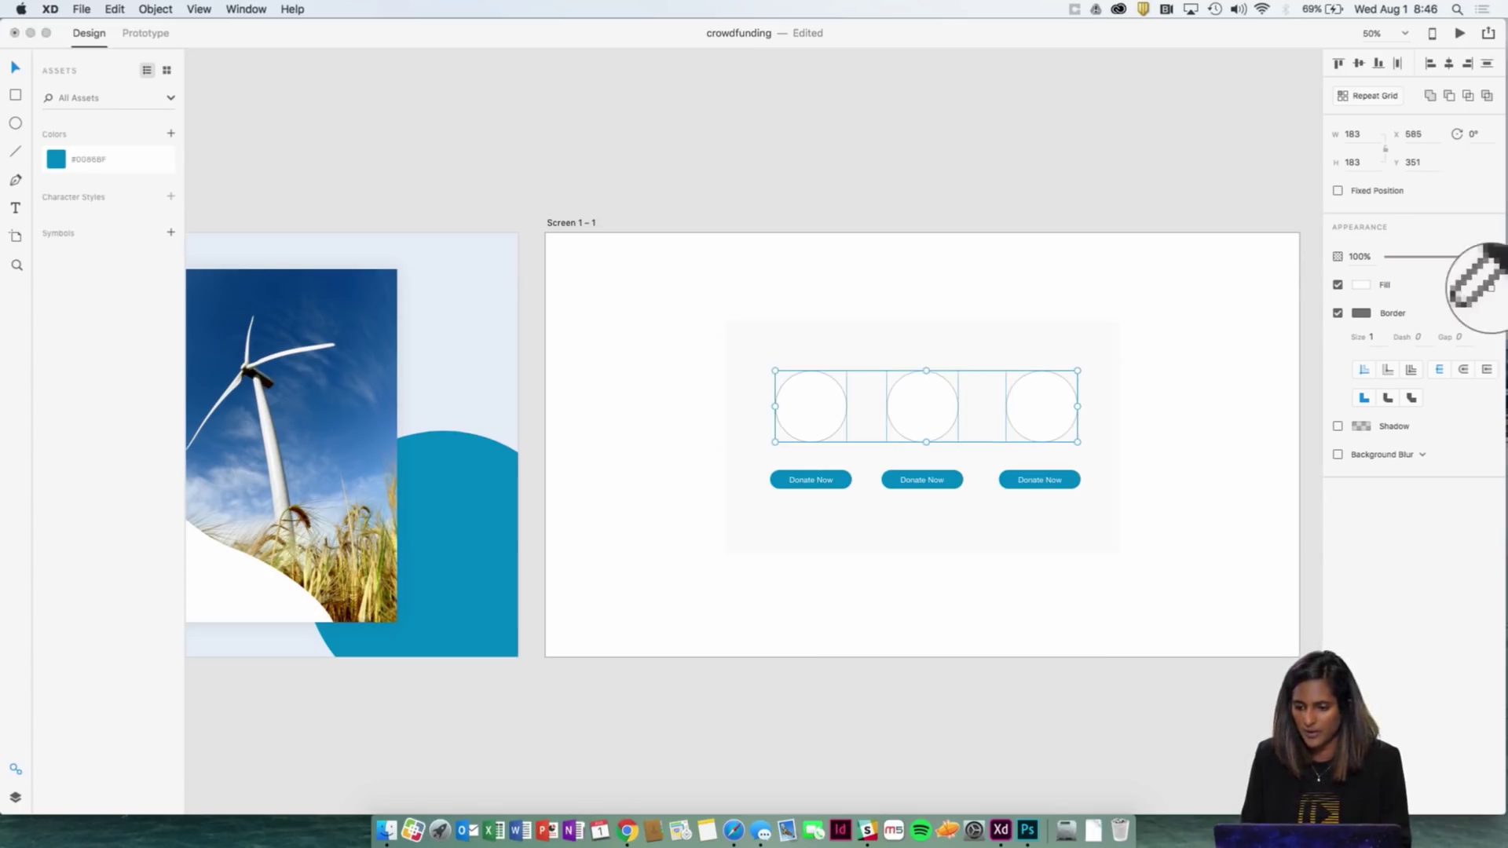
pyautogui.click(467, 334)
pyautogui.click(838, 196)
pyautogui.press('super+z')
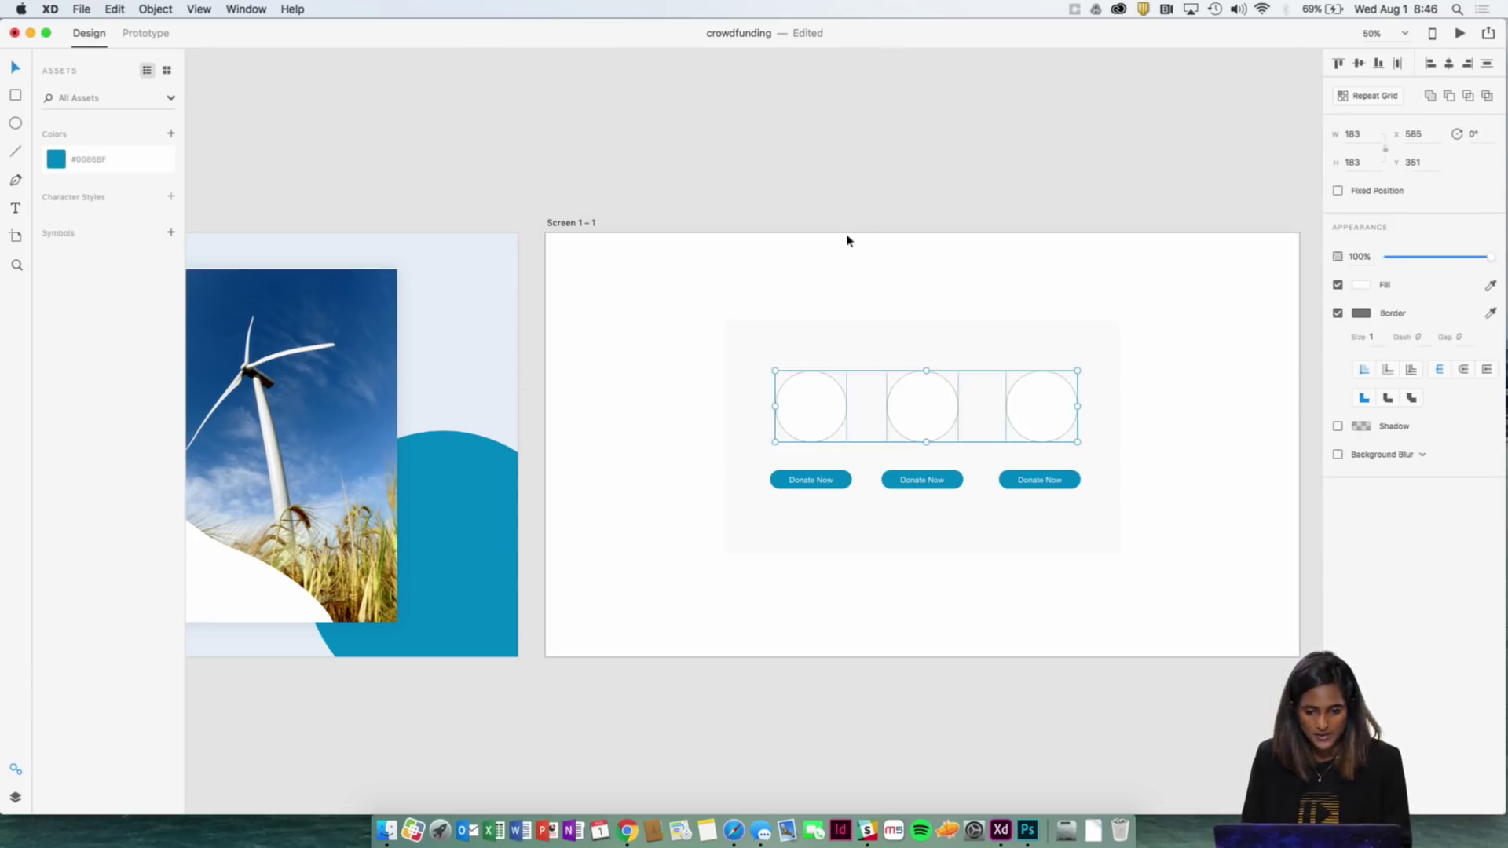
# Step: Fill the first circle with the light blue sampled from the first artboard's background and save the circle's colours to the assets
pyautogui.click(847, 241)
pyautogui.click(472, 319)
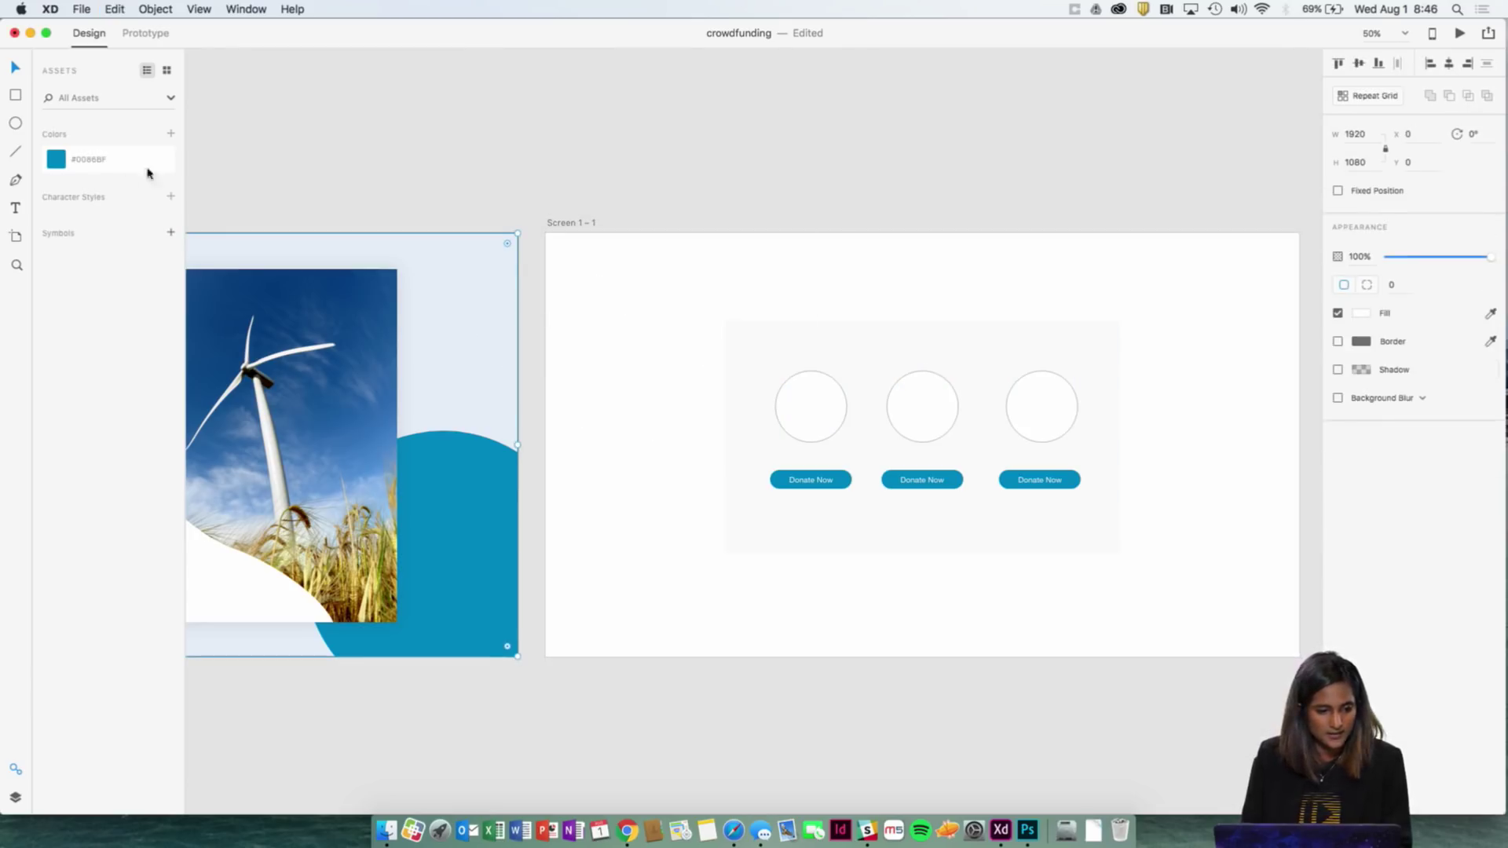
pyautogui.click(586, 231)
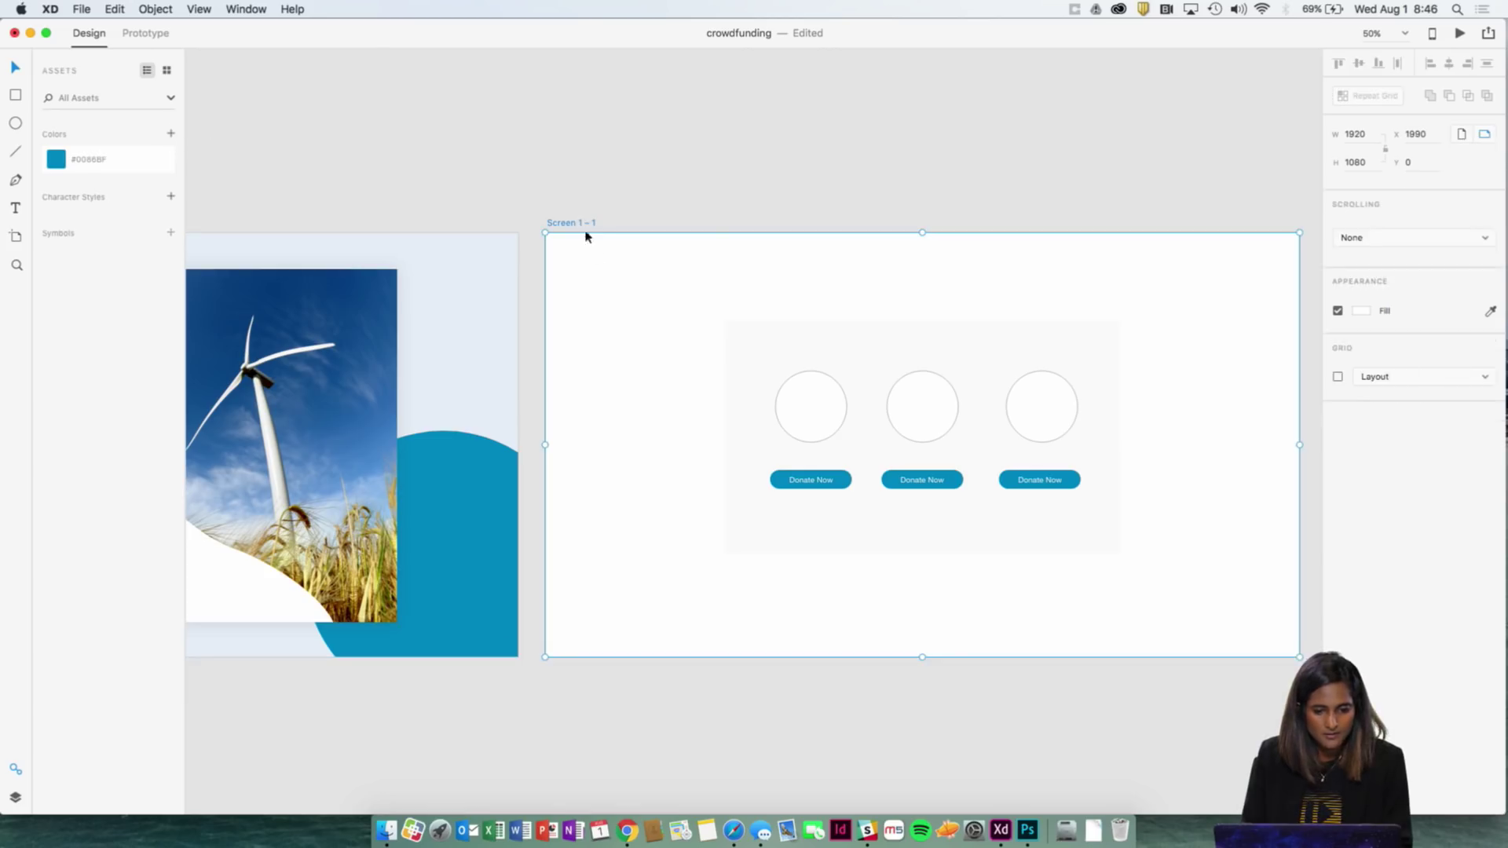
pyautogui.click(811, 377)
pyautogui.click(1490, 285)
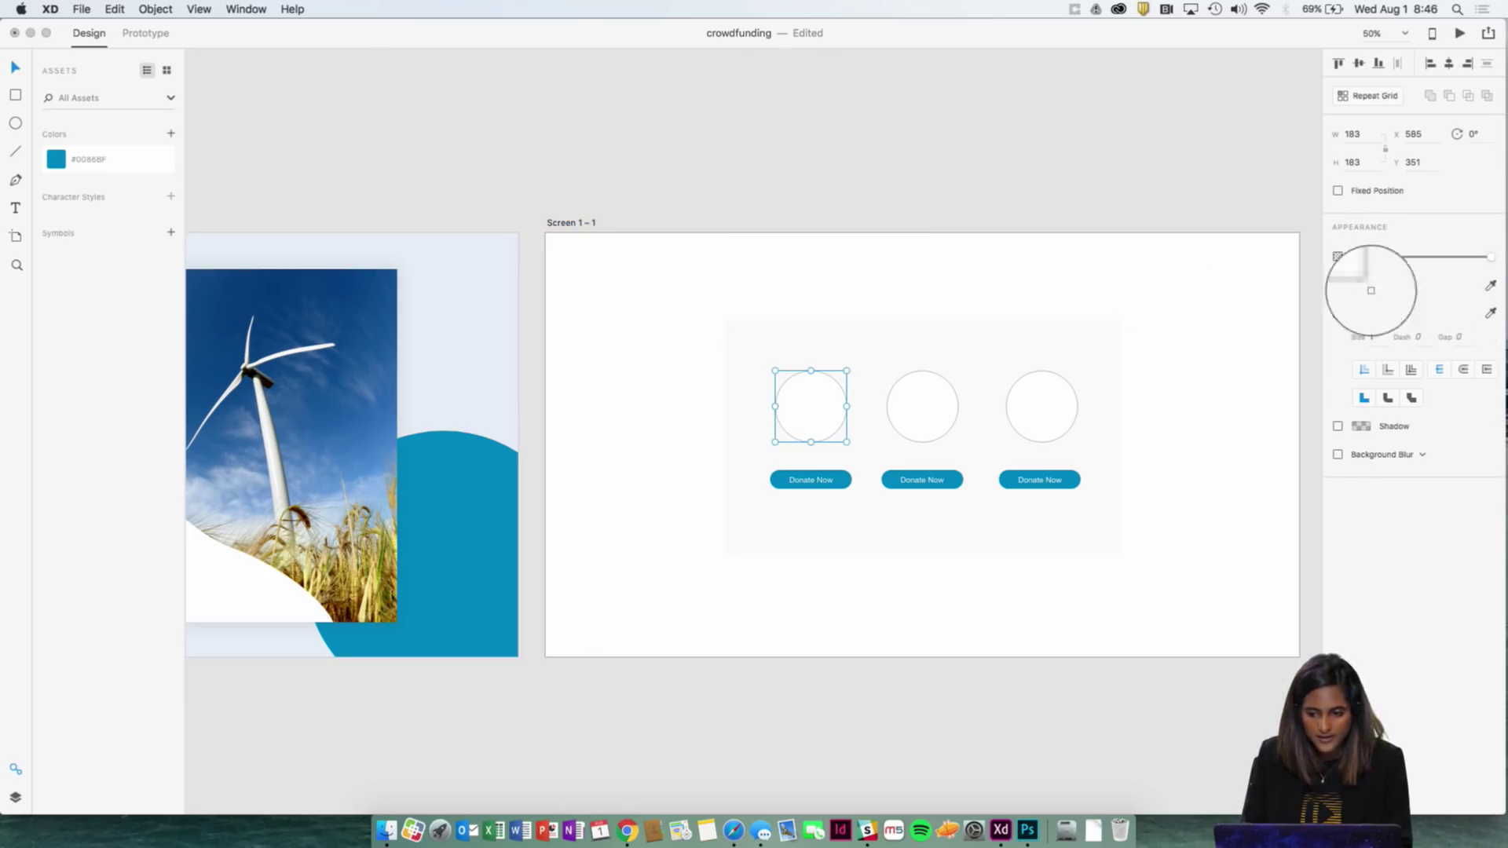
pyautogui.click(473, 322)
pyautogui.click(171, 134)
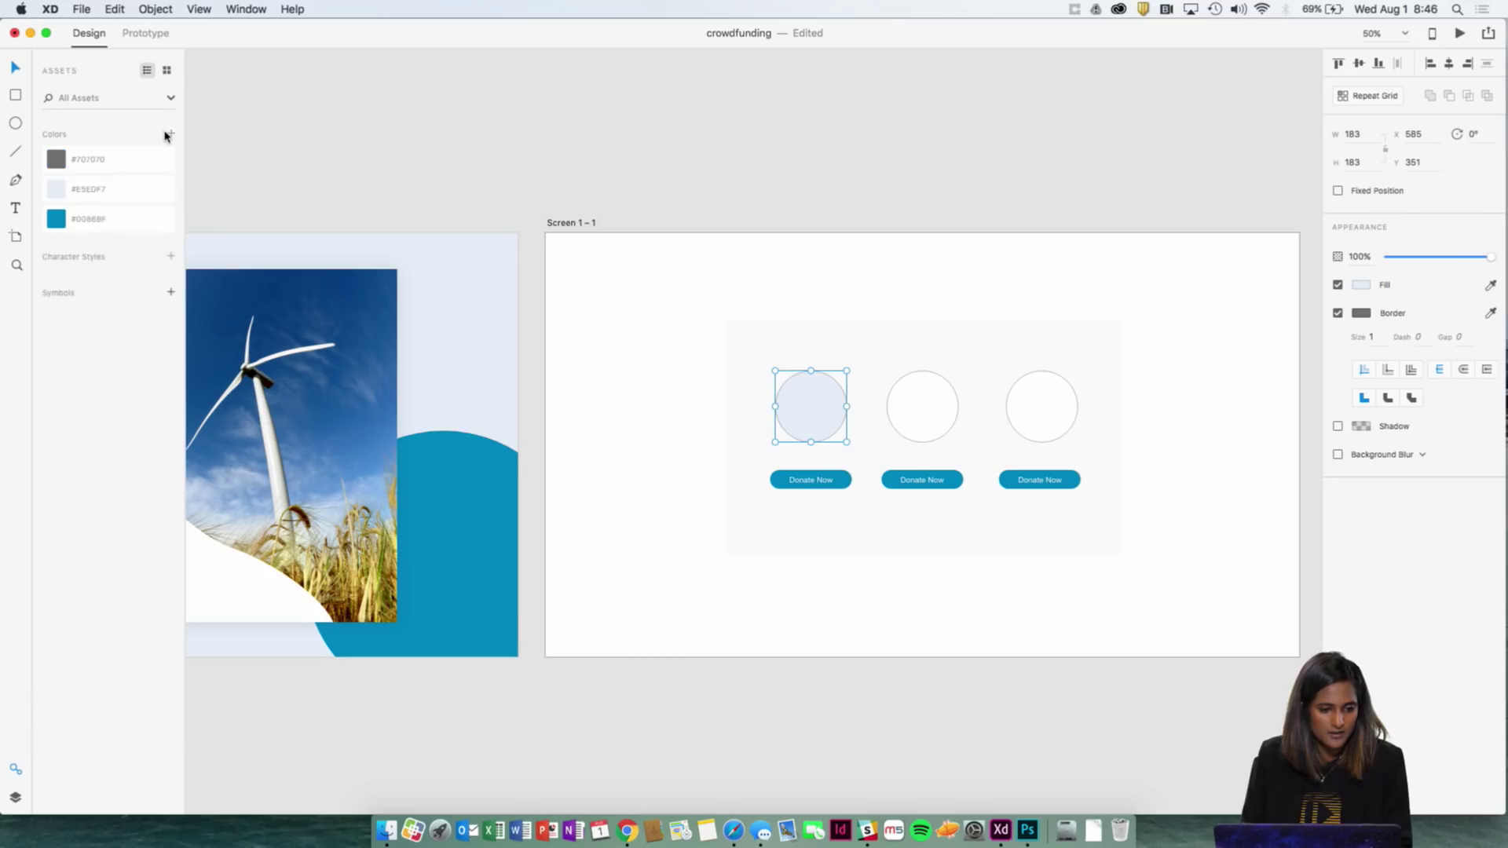
# Step: Try to apply the saved light blue #E5EDF7 to the second and third circles together
pyautogui.click(427, 186)
pyautogui.click(908, 383)
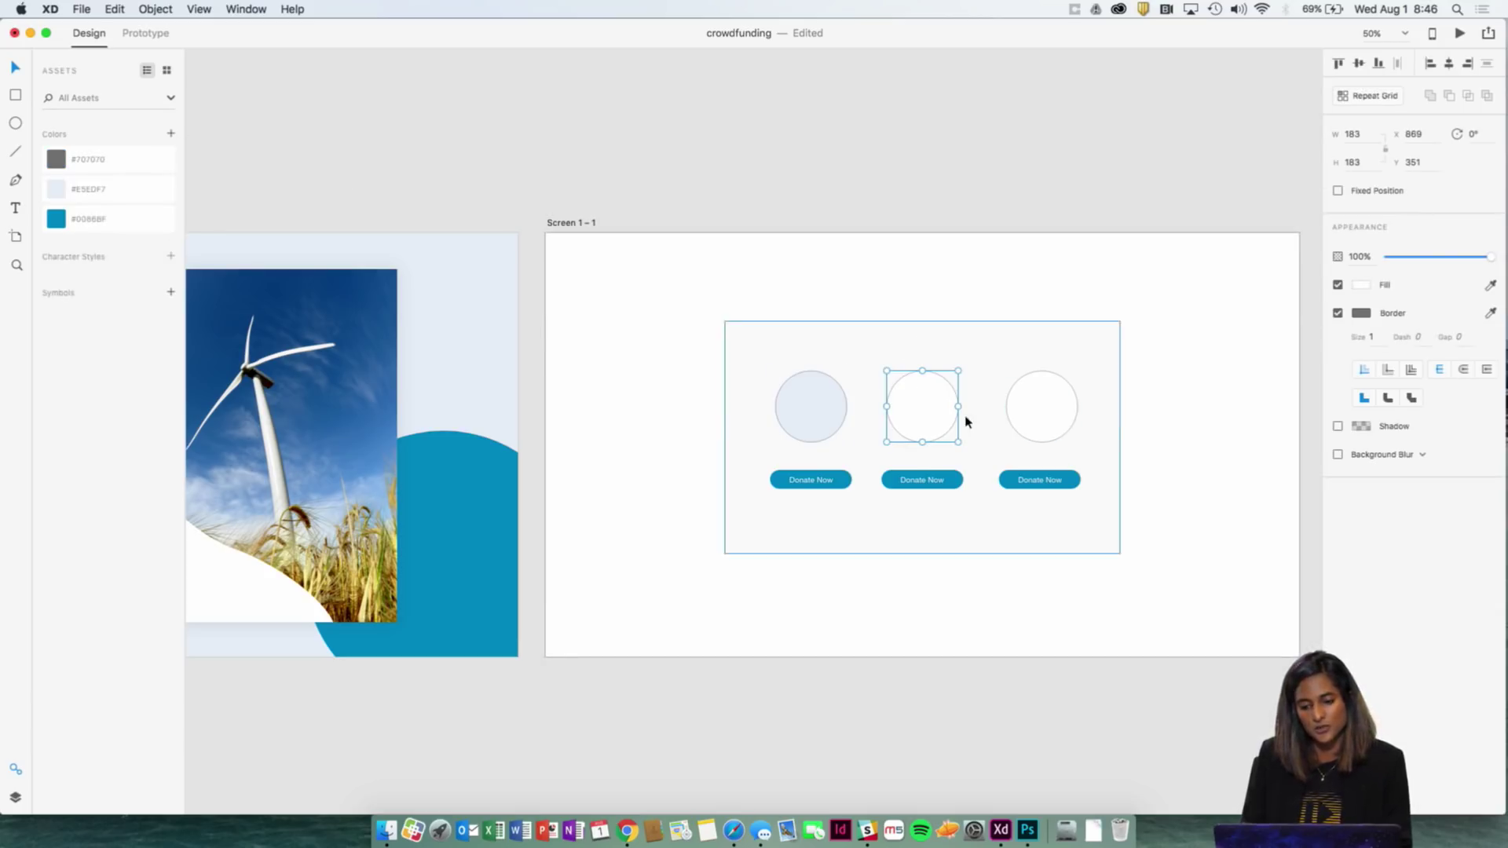
pyautogui.keyDown('shift'); pyautogui.click(1033, 413); pyautogui.keyUp('shift')
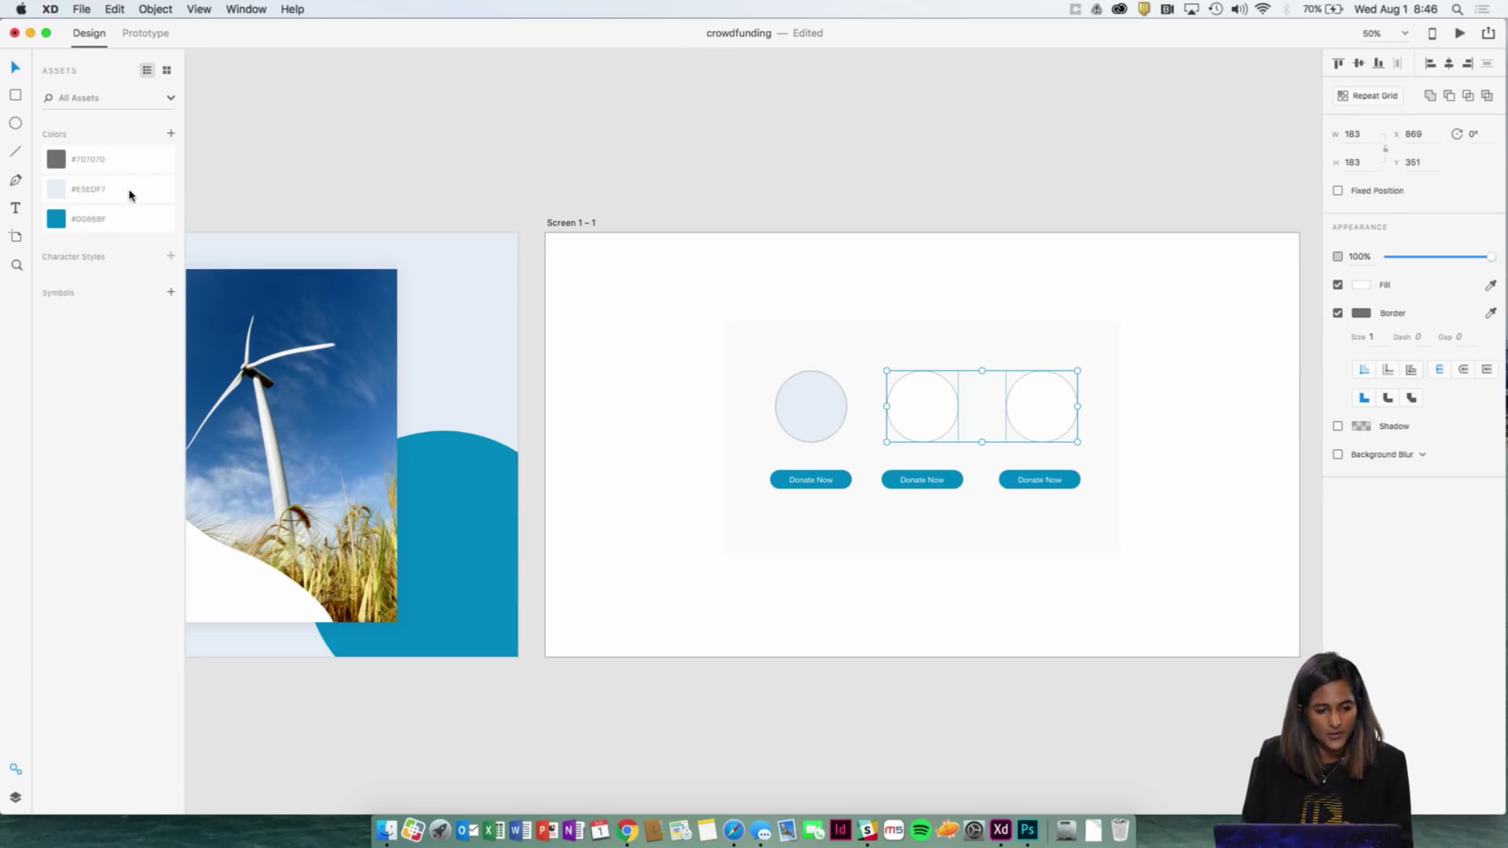
pyautogui.click(690, 153)
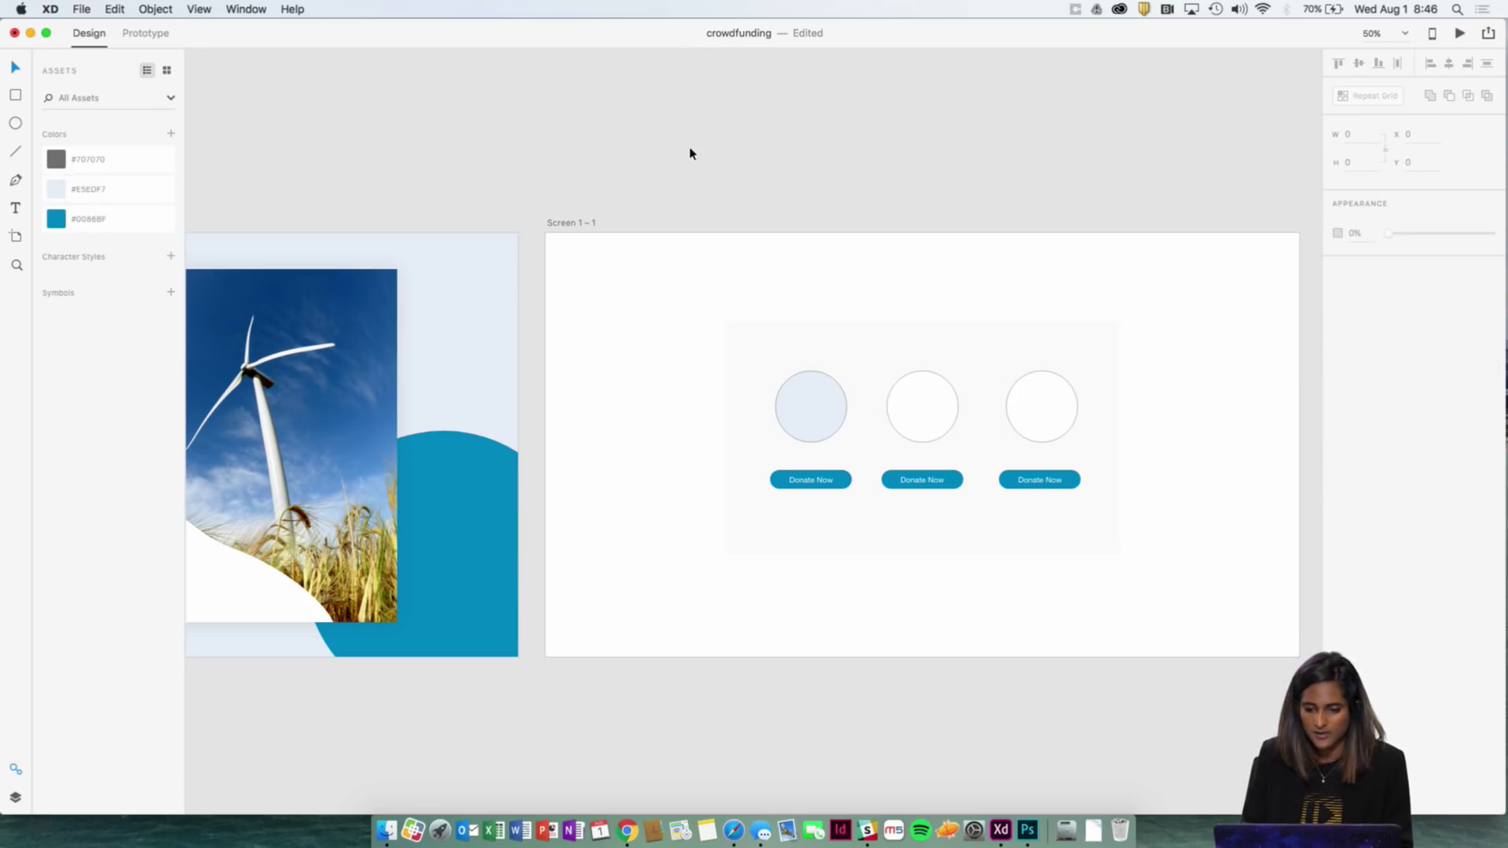
pyautogui.doubleClick(954, 426)
pyautogui.press('Escape')
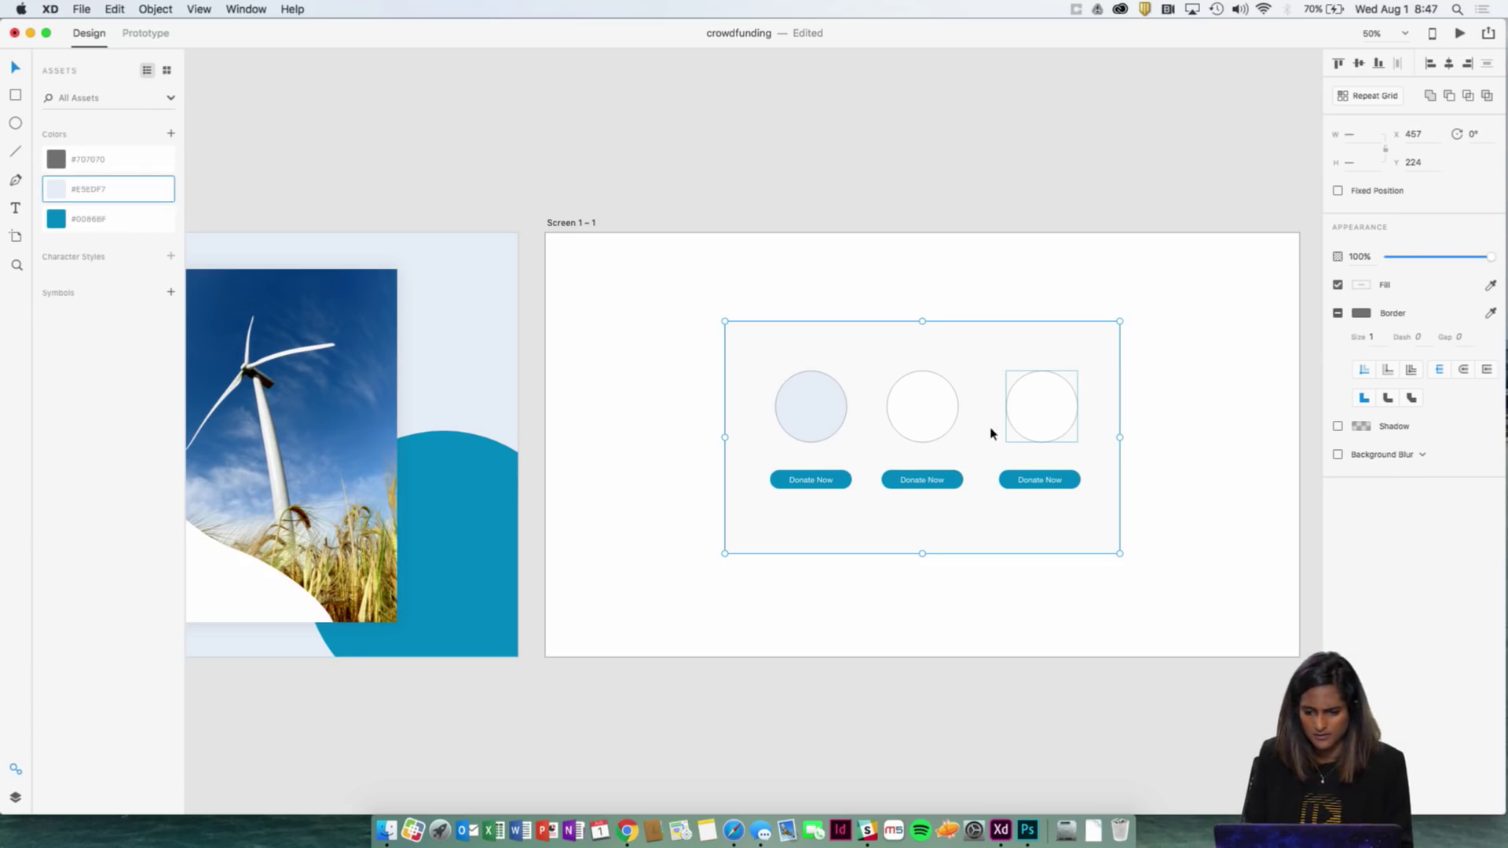
# Step: Fill the second and third circles one by one with the saved light blue #E5EDF7
pyautogui.doubleClick(942, 401)
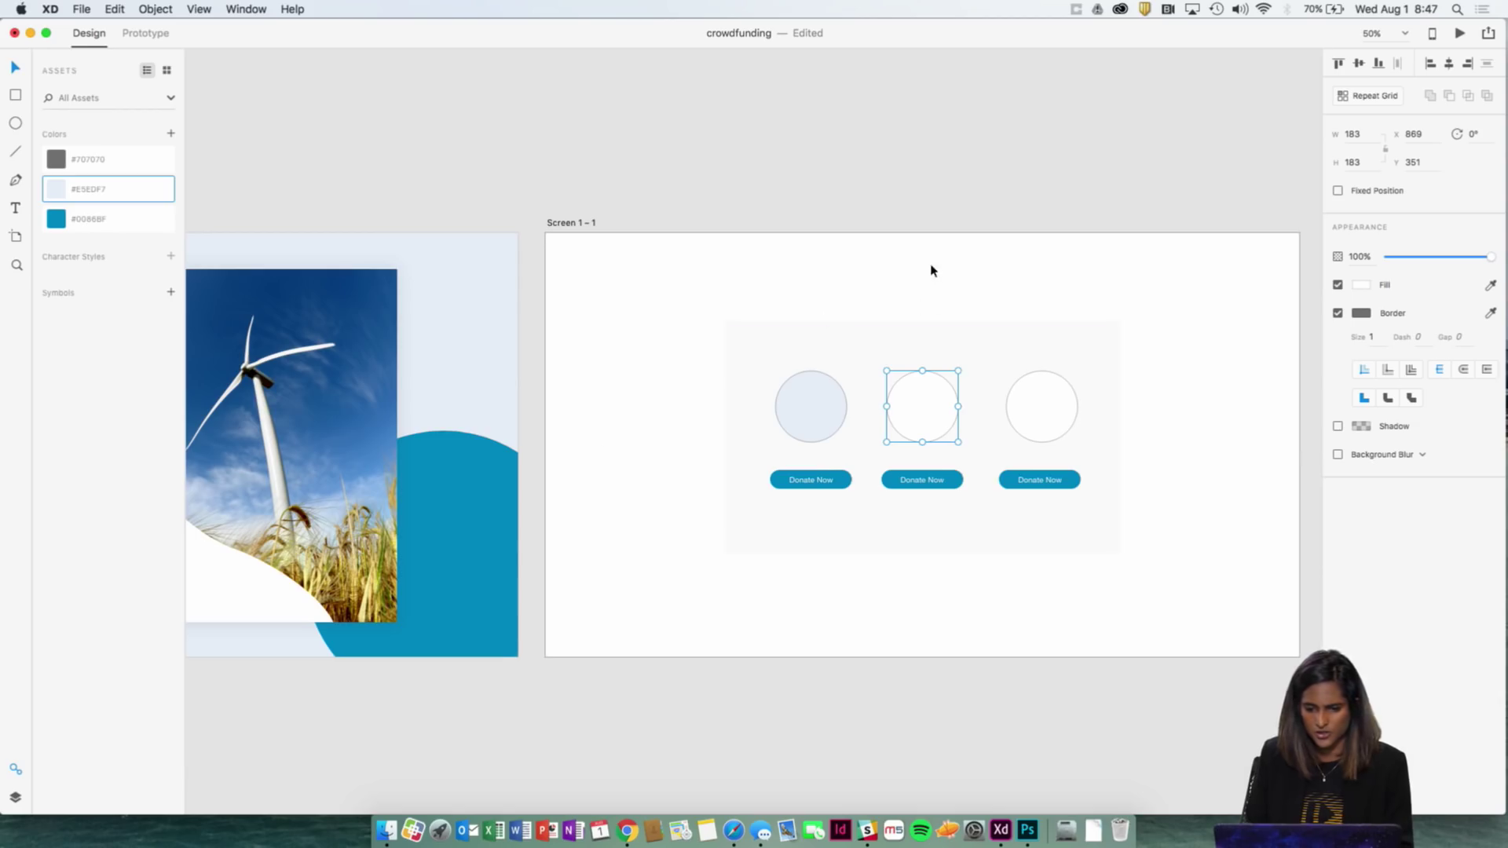
pyautogui.scroll(3, 1286, 444)
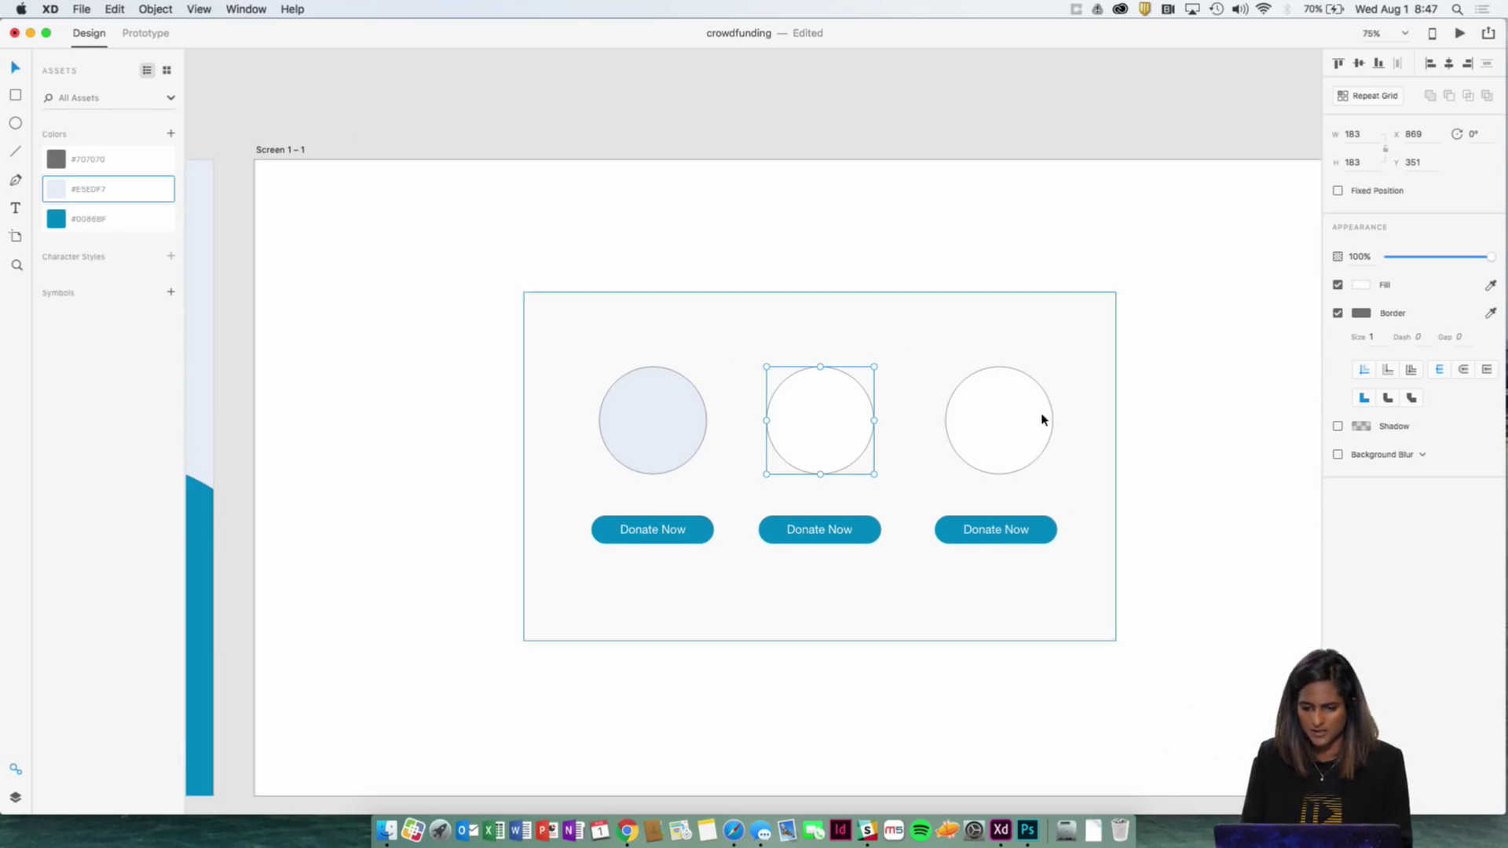
pyautogui.click(826, 445)
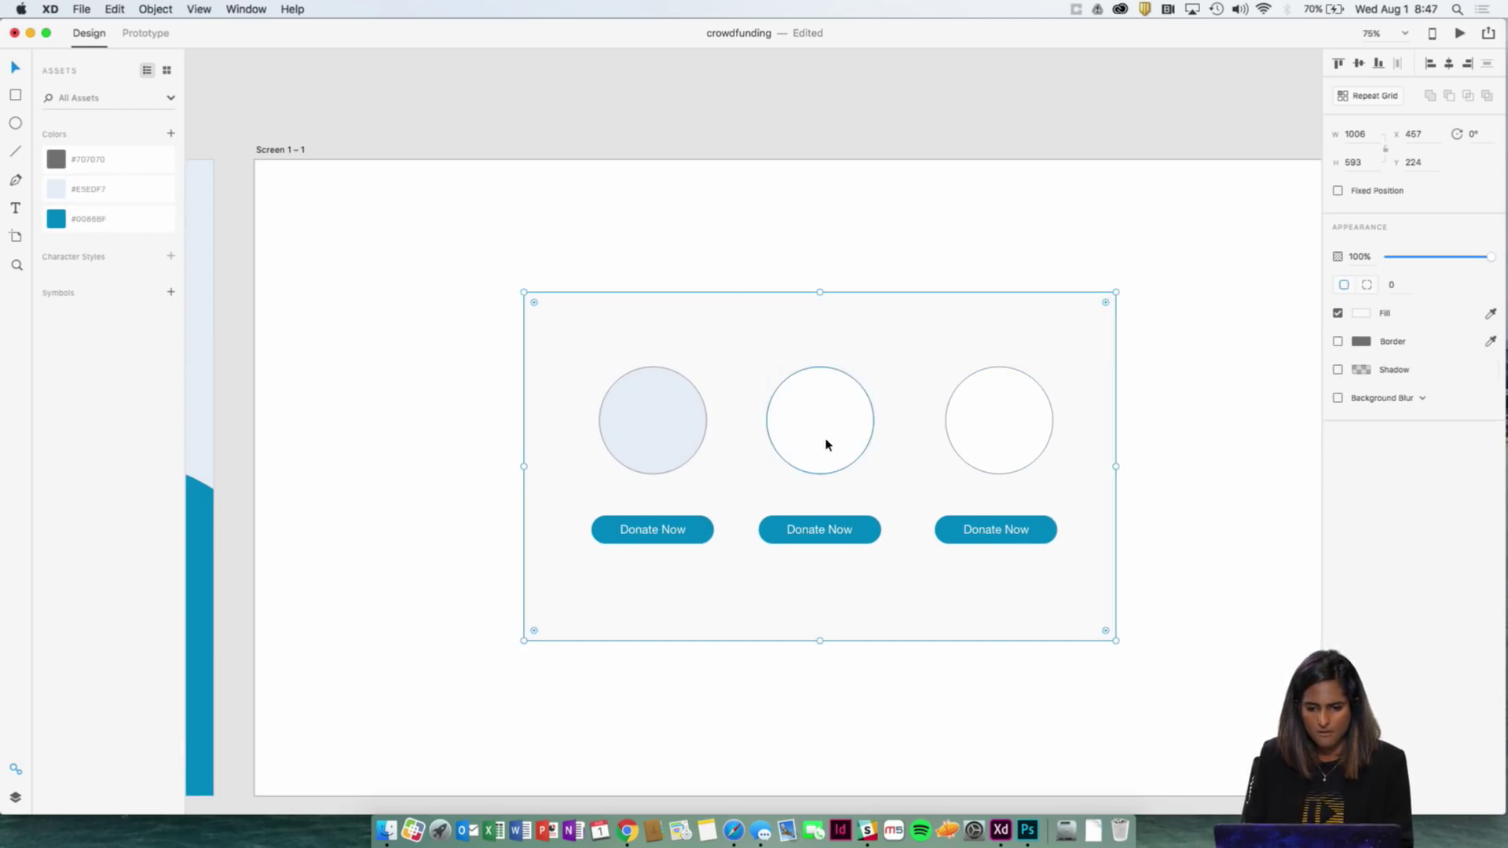
pyautogui.click(825, 444)
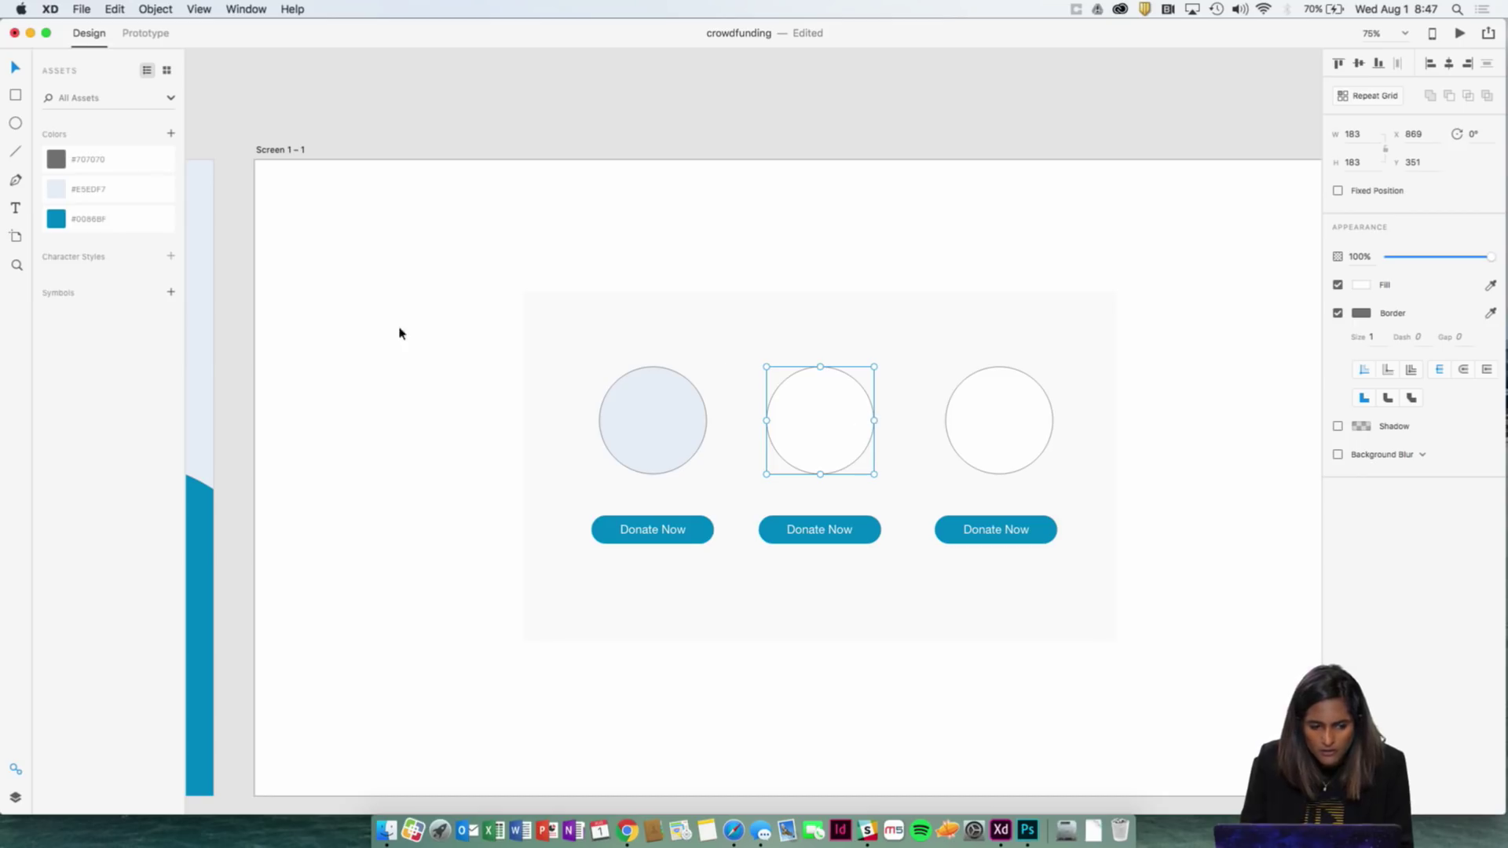
pyautogui.click(62, 195)
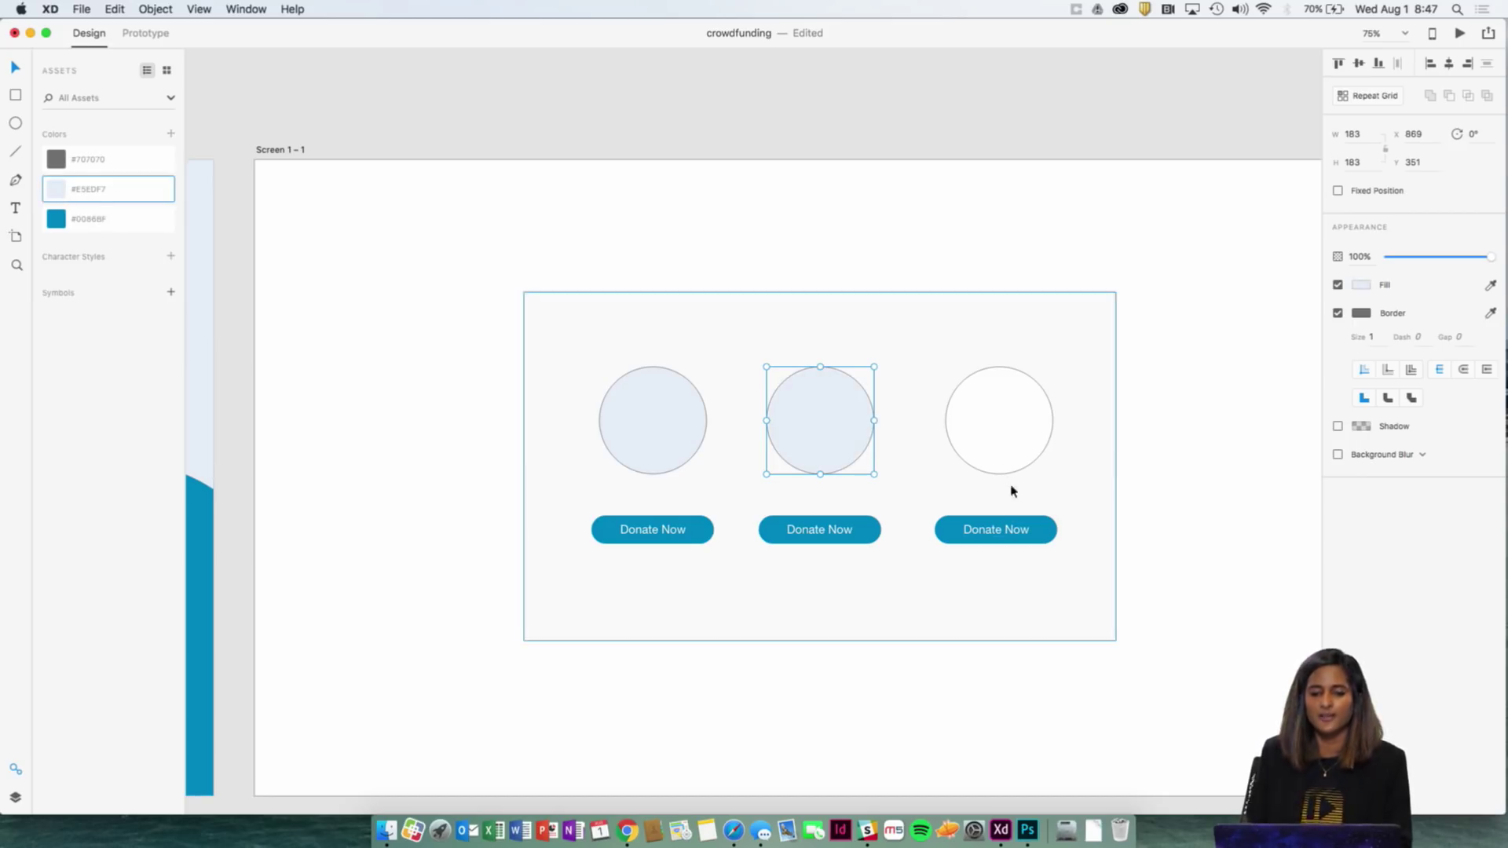
pyautogui.click(968, 428)
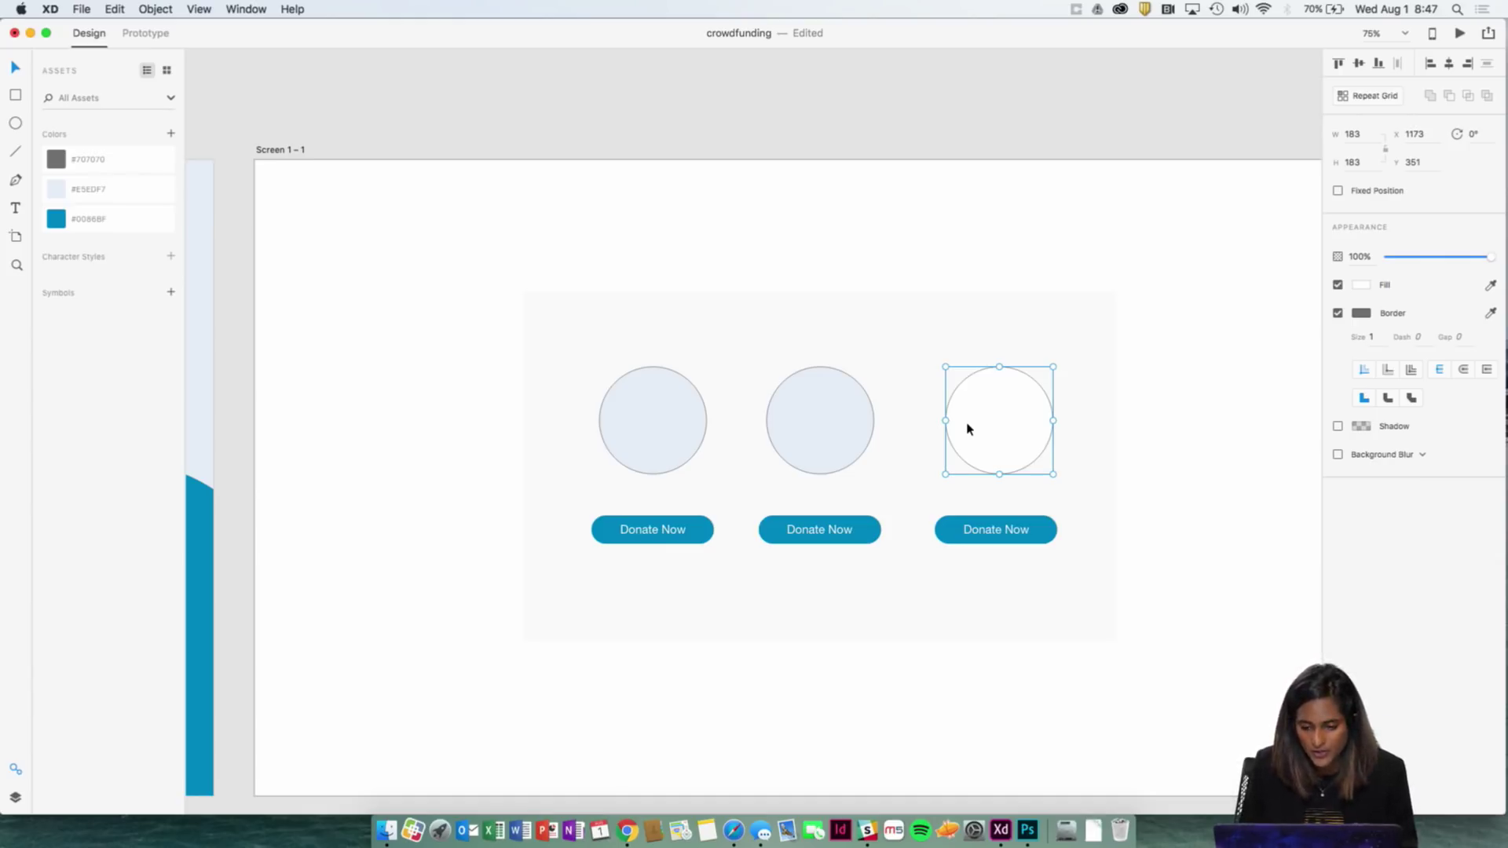
pyautogui.click(55, 194)
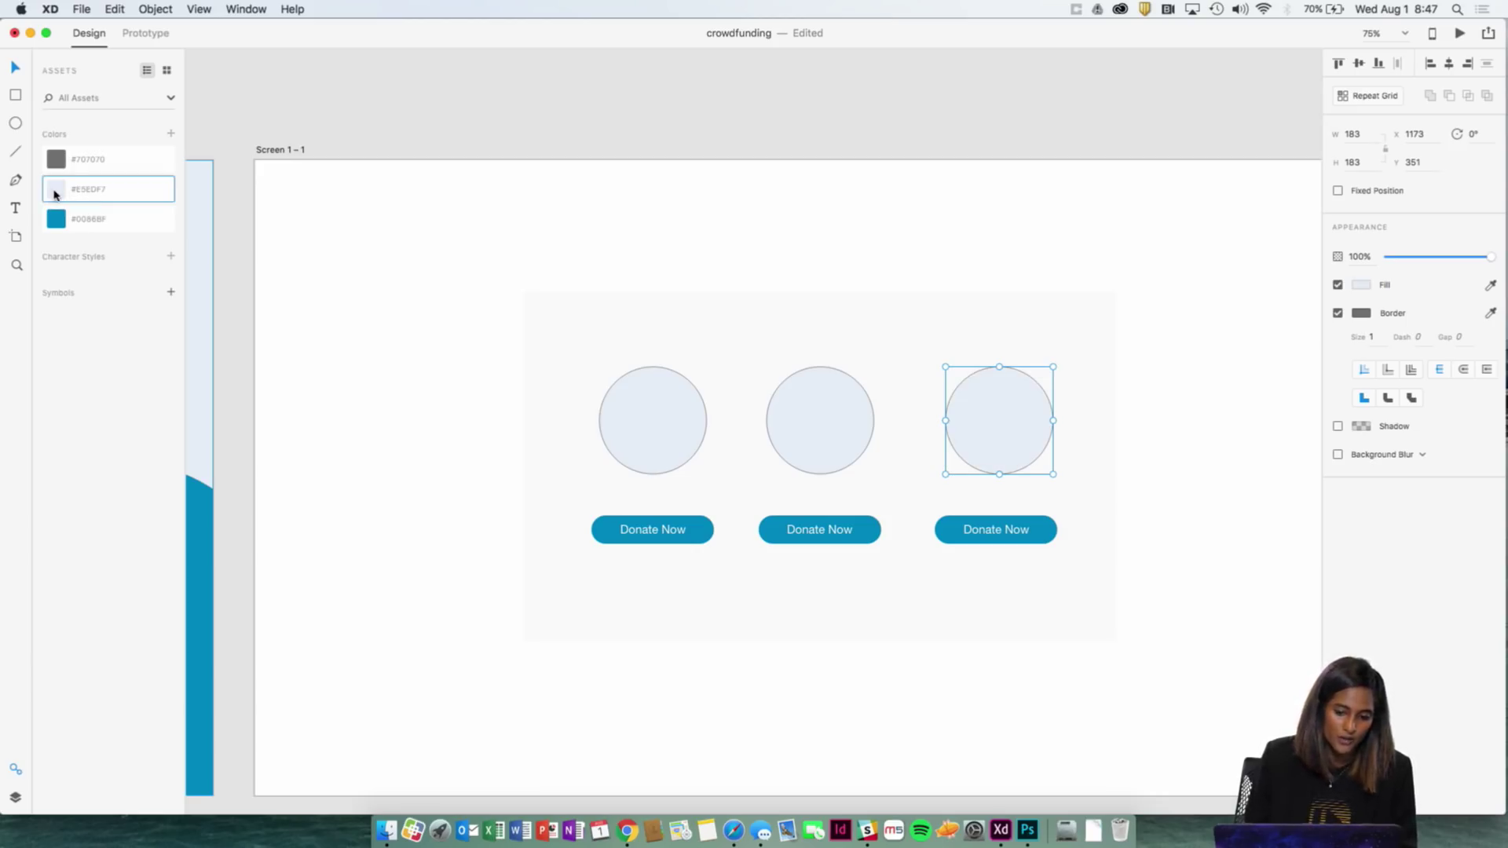
# Step: Remove the border from all three circles
pyautogui.click(582, 90)
pyautogui.press('super+minus')
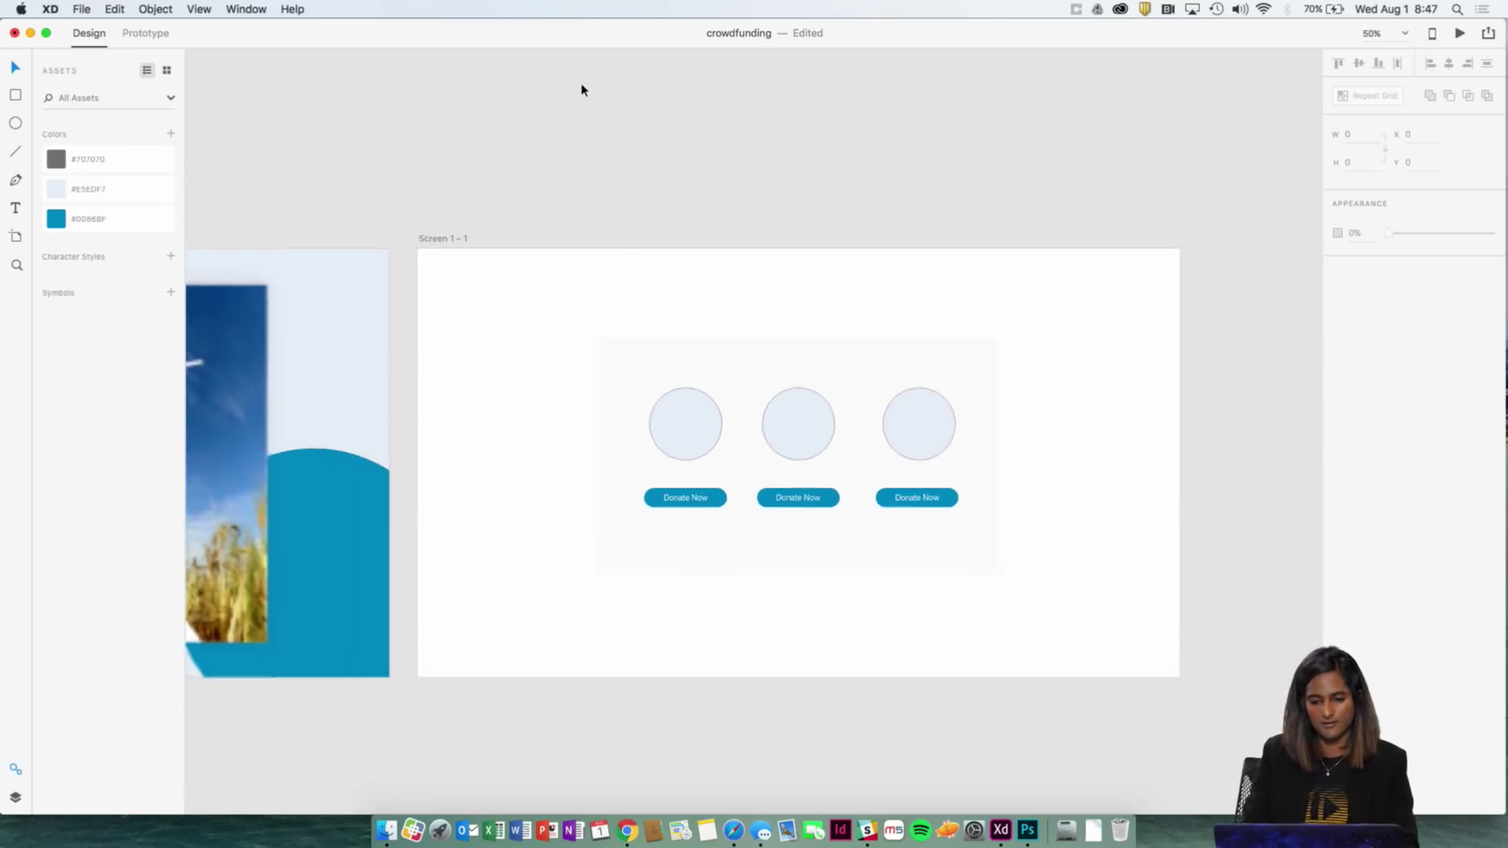
pyautogui.click(817, 417)
pyautogui.keyDown('shift'); pyautogui.click(896, 421); pyautogui.keyUp('shift')
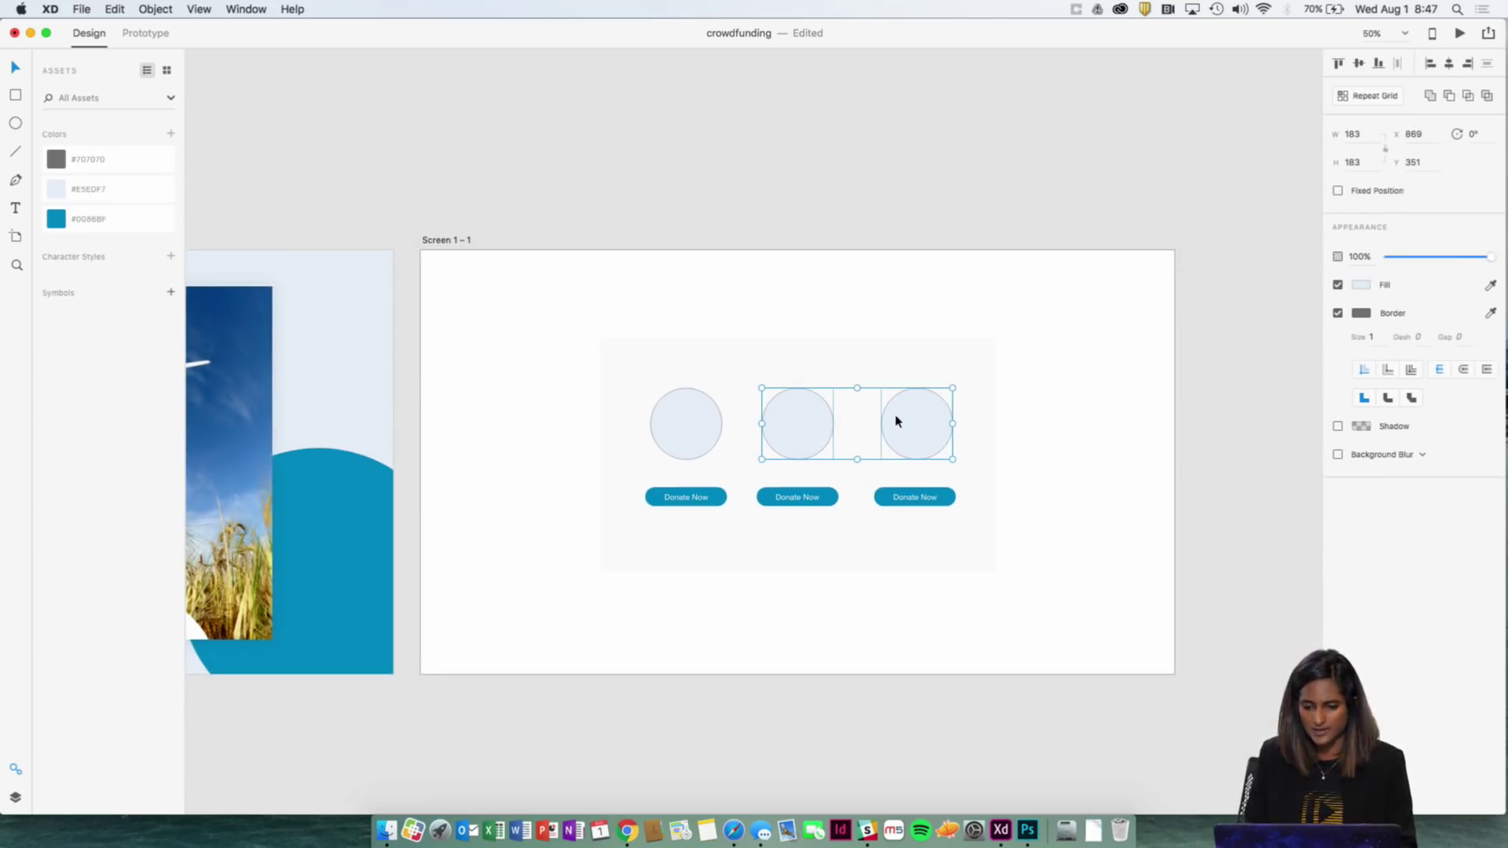
pyautogui.click(1339, 313)
pyautogui.click(705, 420)
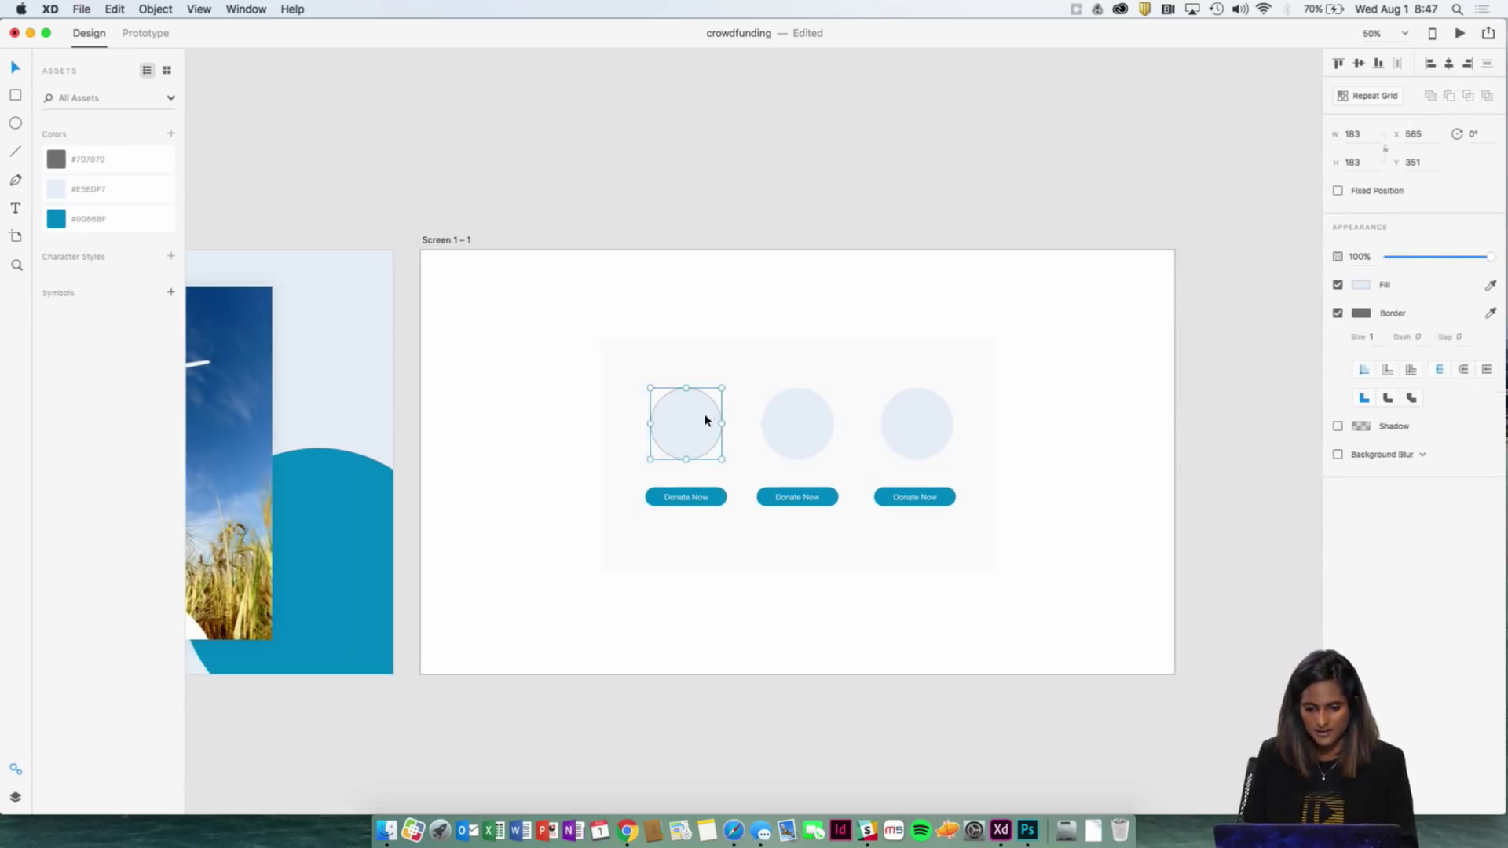
pyautogui.click(1338, 313)
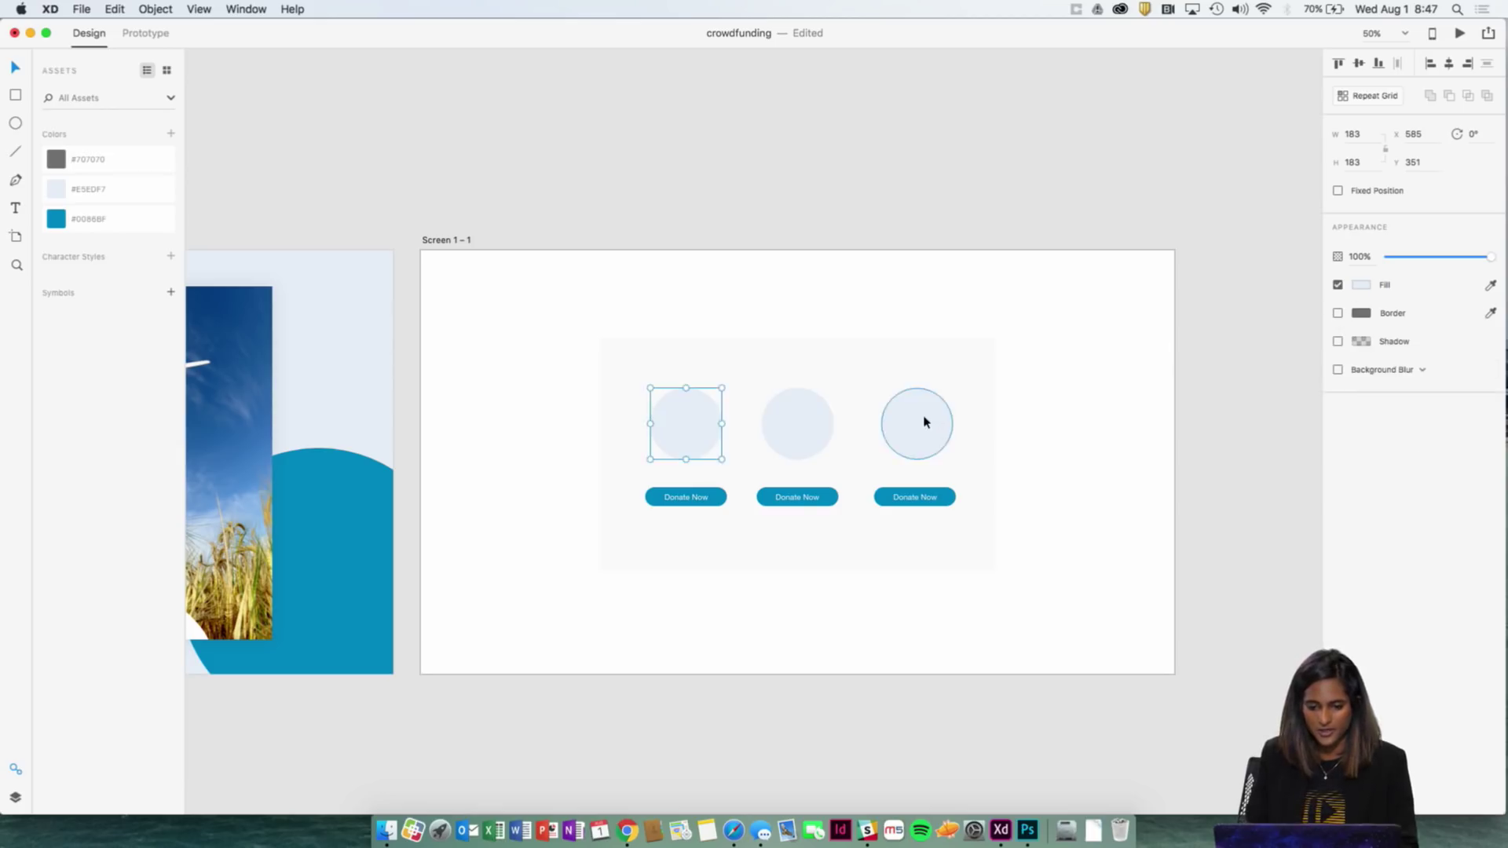
# Step: Try to place the three circles behind the prices by sending them to the back of the artboard
pyautogui.click(926, 421)
pyautogui.click(786, 426)
pyautogui.press('super+1')
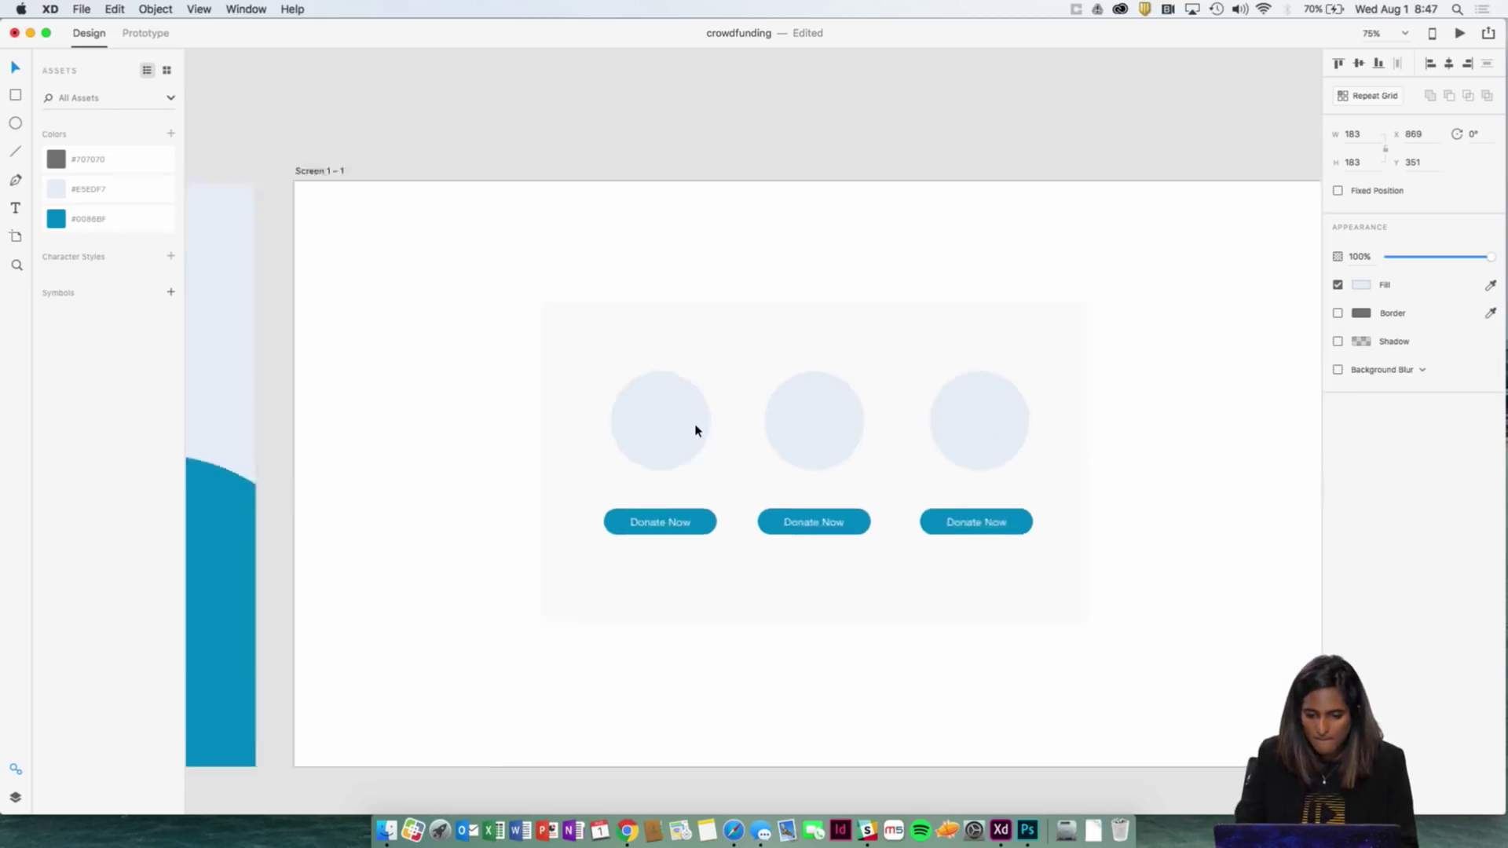
pyautogui.click(672, 427)
pyautogui.keyDown('shift'); pyautogui.click(875, 424); pyautogui.keyUp('shift')
pyautogui.keyDown('shift'); pyautogui.click(1072, 424); pyautogui.keyUp('shift')
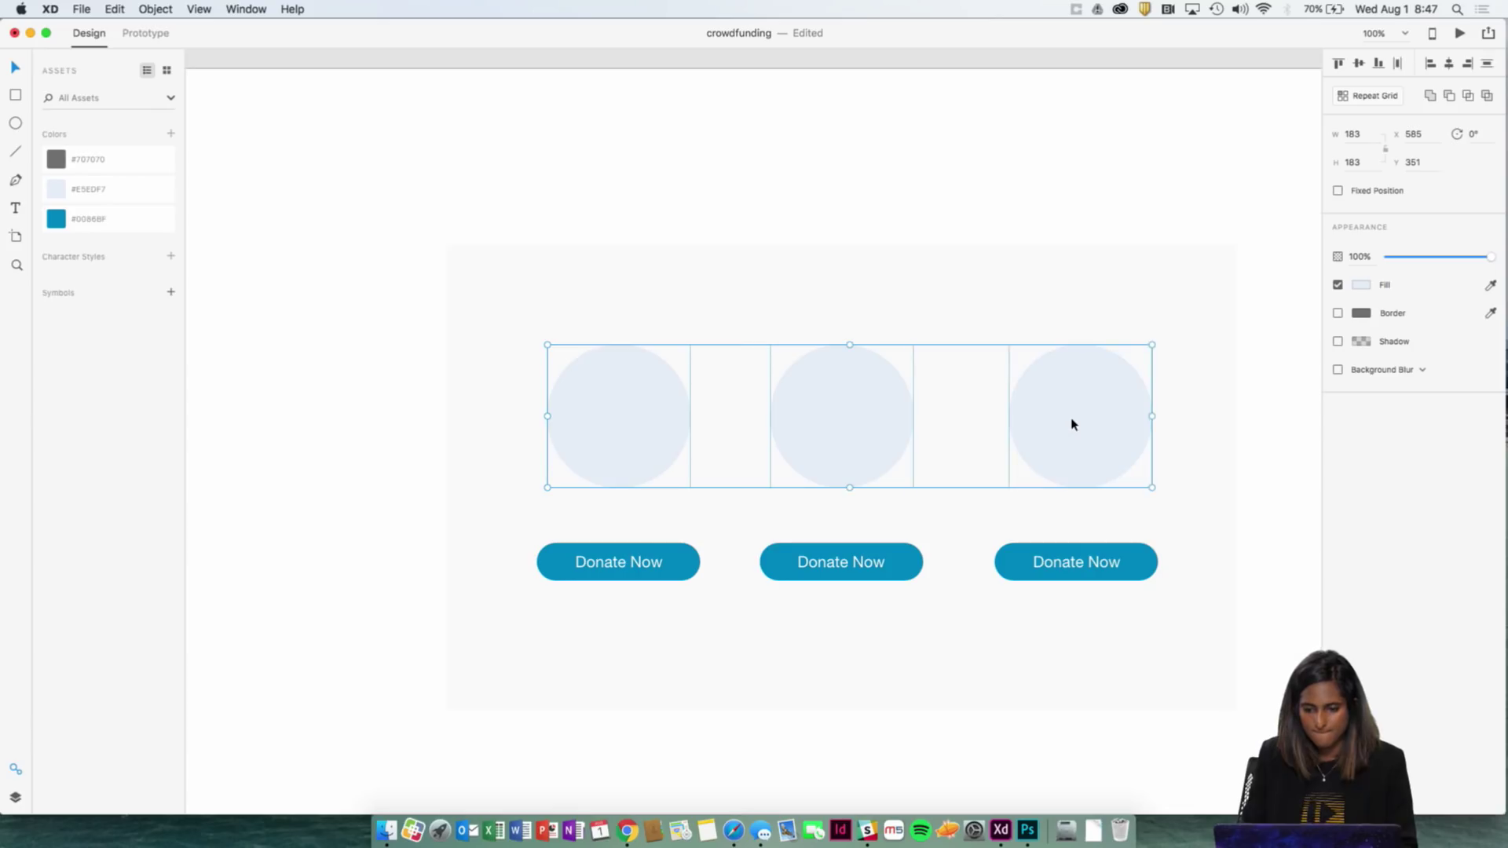
pyautogui.rightClick(872, 443)
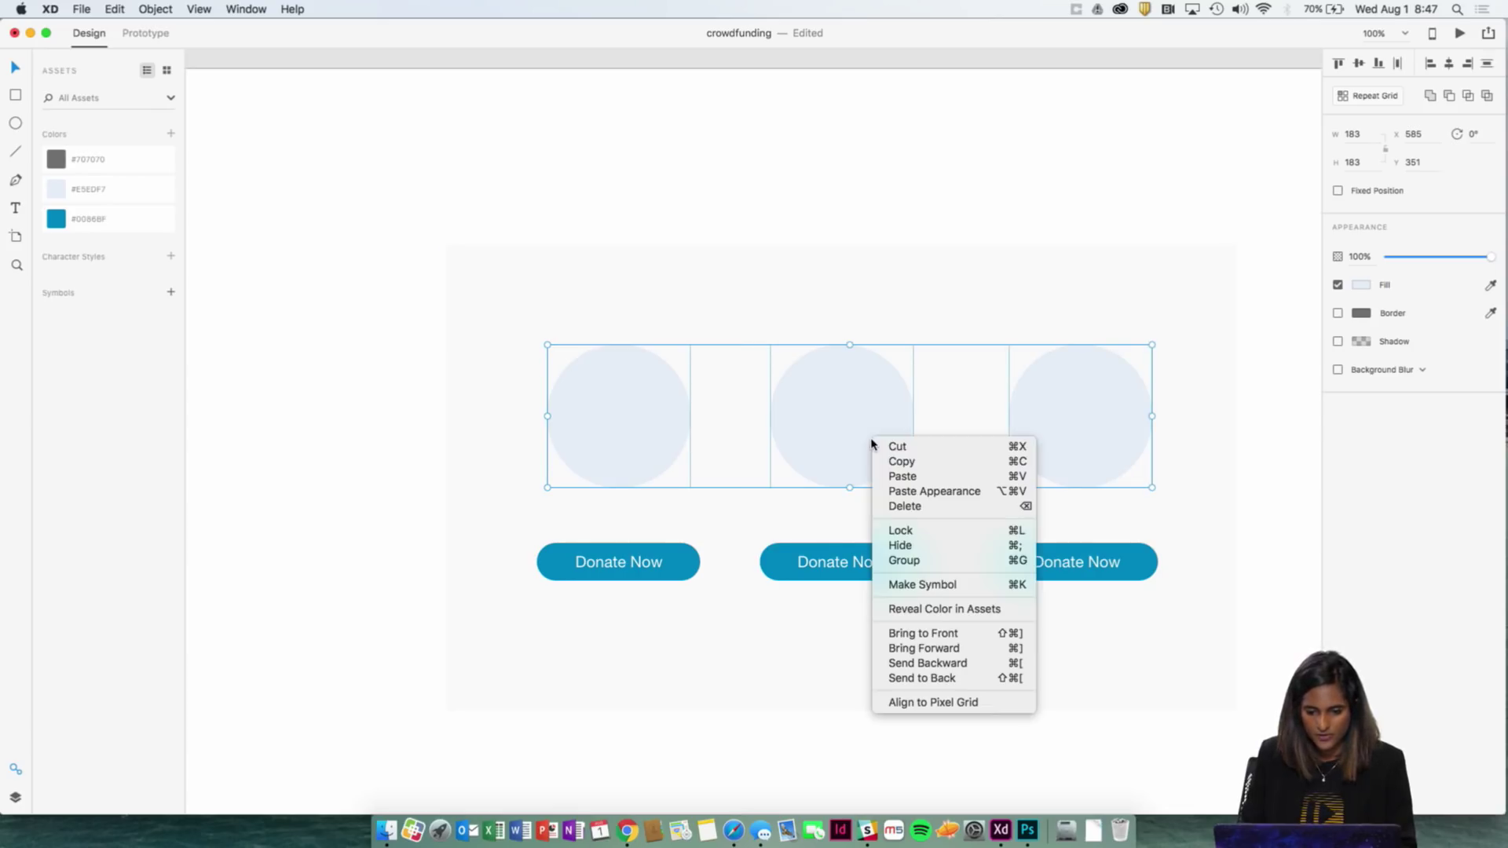
pyautogui.click(897, 679)
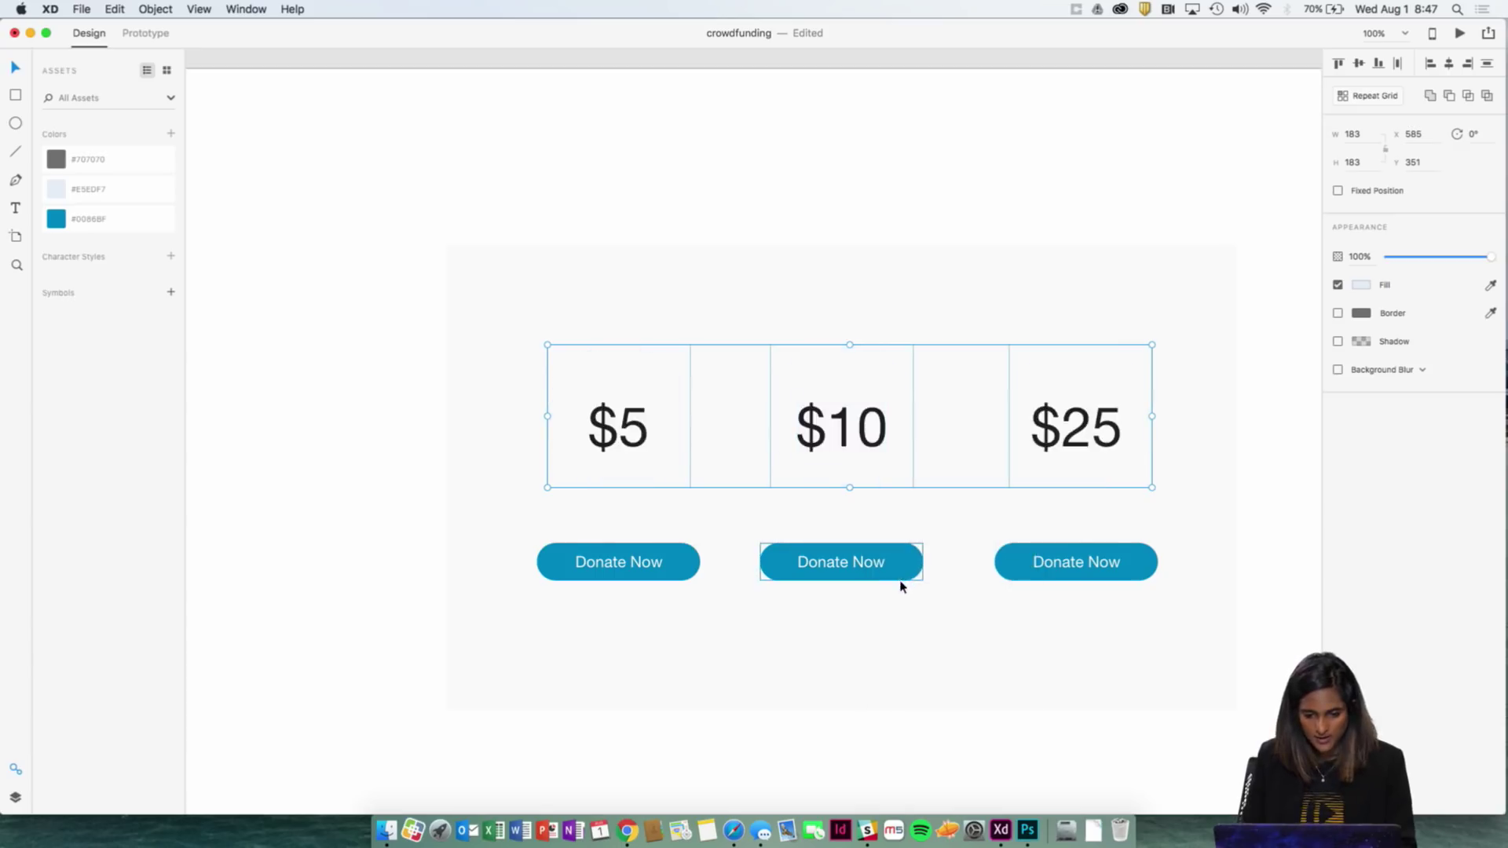
pyautogui.press('super+z')
# Step: Move the three circles up 70 px so they uncover part of the prices
pyautogui.hotkey('shift', 'Up')
pyautogui.hotkey('shift', 'Up')
pyautogui.hotkey('shift', 'Up')
pyautogui.hotkey('shift', 'Up')
pyautogui.hotkey('shift', 'Up')
pyautogui.hotkey('shift', 'Up')
pyautogui.hotkey('shift', 'Up')
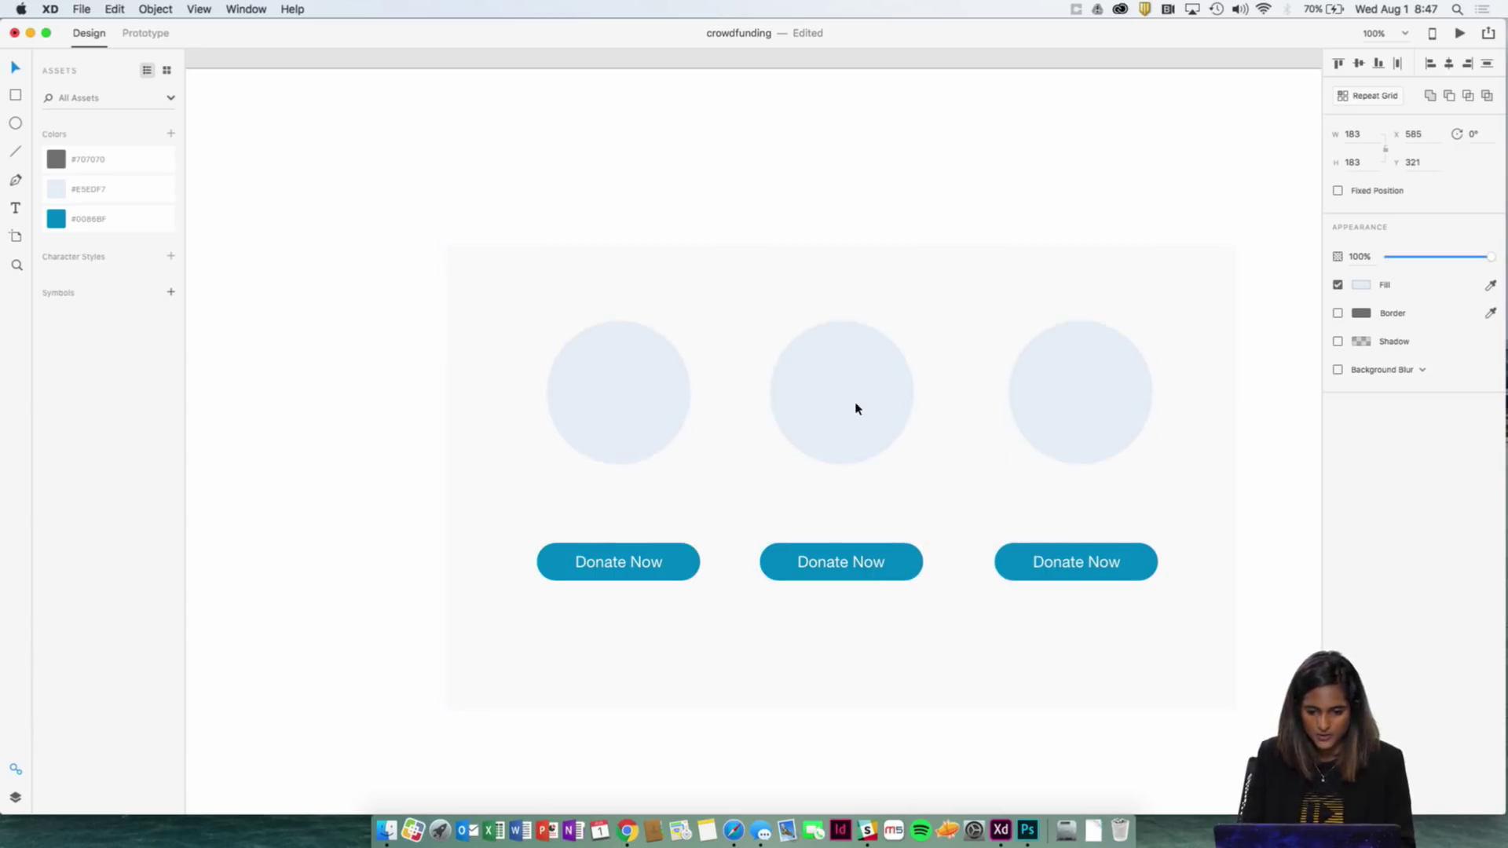
# Step: Remove the $5, $10 and $25 price texts from beneath the circles
pyautogui.click(628, 454)
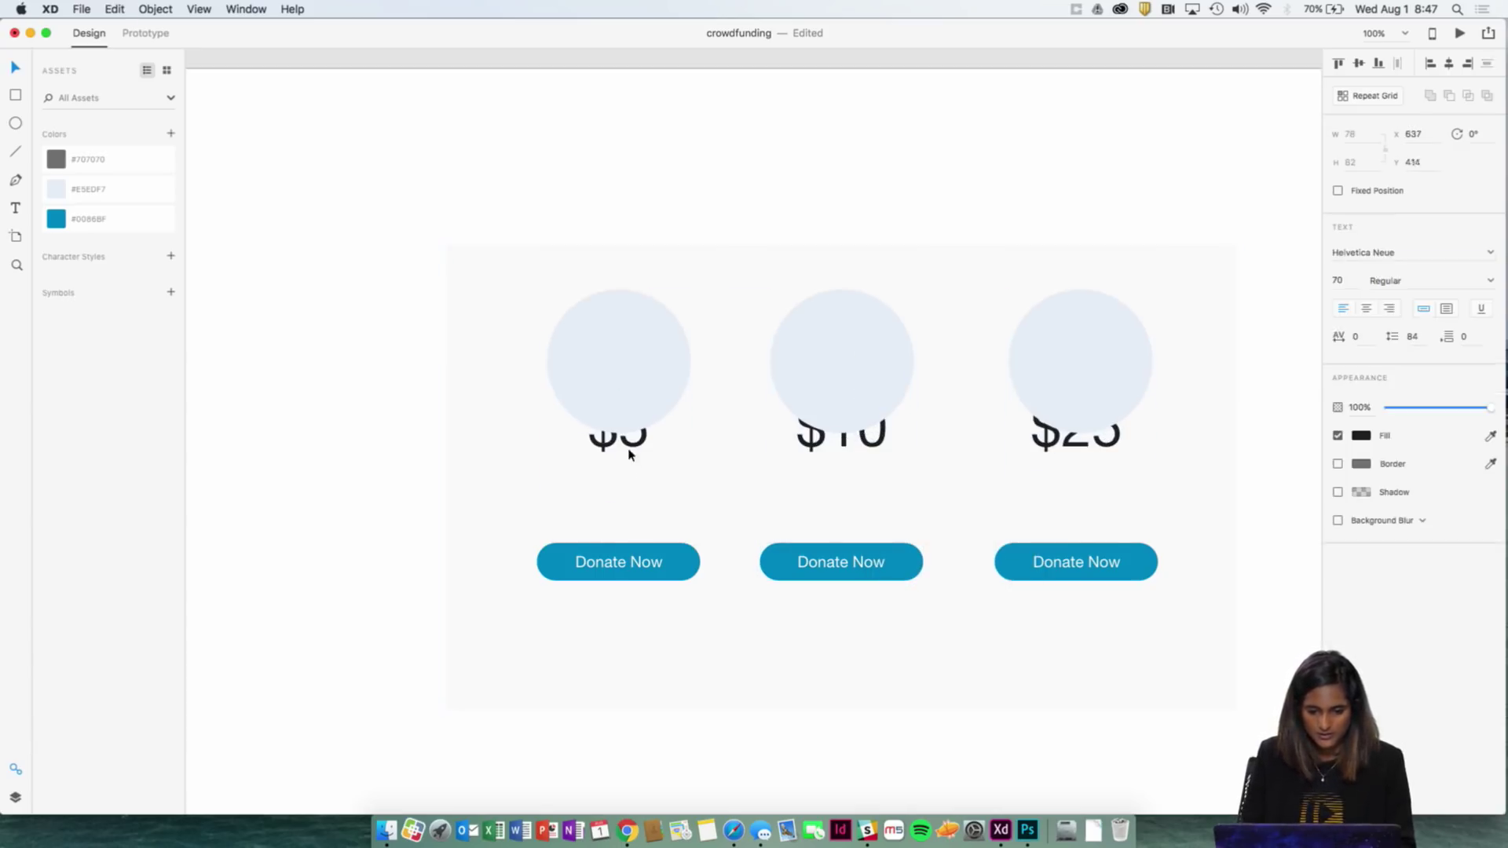
pyautogui.keyDown('shift'); pyautogui.click(845, 436); pyautogui.keyUp('shift')
pyautogui.keyDown('shift'); pyautogui.click(1022, 439); pyautogui.keyUp('shift')
pyautogui.press('Delete')
pyautogui.click(673, 379)
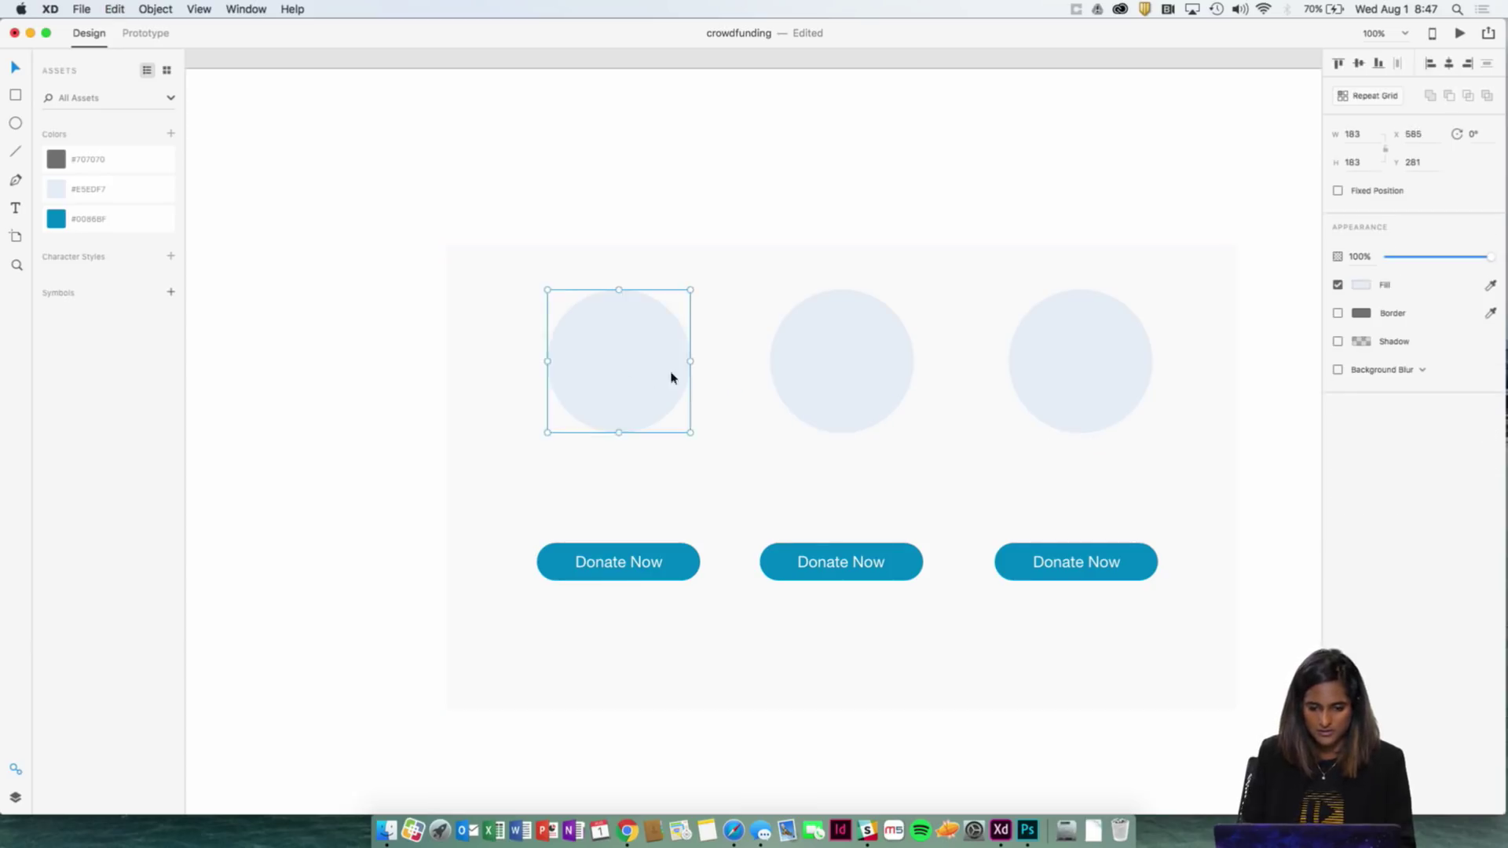
# Step: Move the three circles down together to a Y position of 324
pyautogui.keyDown('shift'); pyautogui.click(897, 379); pyautogui.keyUp('shift')
pyautogui.keyDown('shift'); pyautogui.click(1078, 379); pyautogui.keyUp('shift')
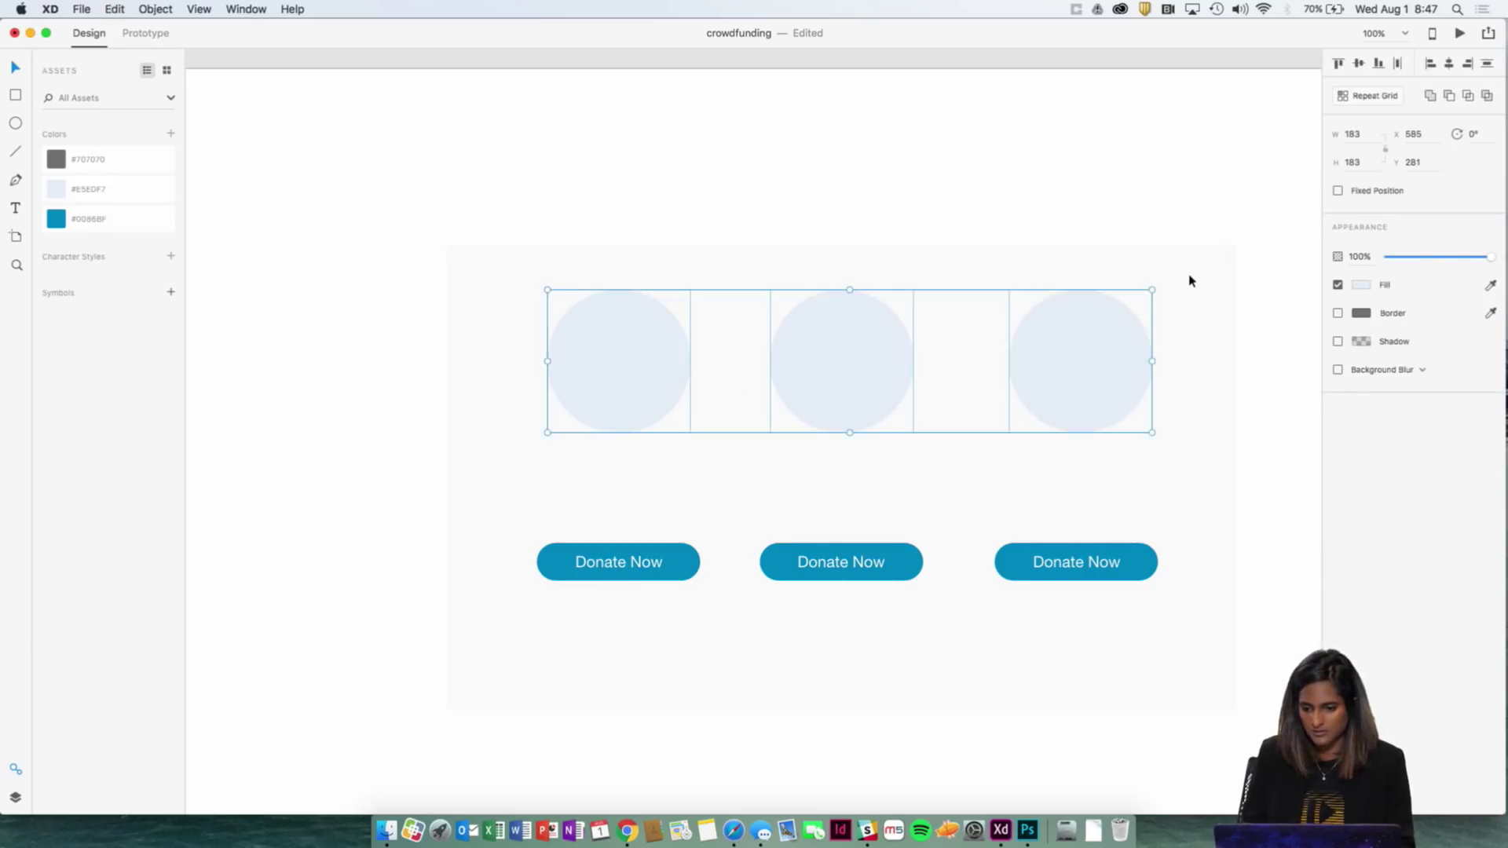
pyautogui.hotkey('shift', 'Down')
pyautogui.hotkey('shift', 'Down')
pyautogui.hotkey('shift', 'Down')
pyautogui.hotkey('shift', 'Down')
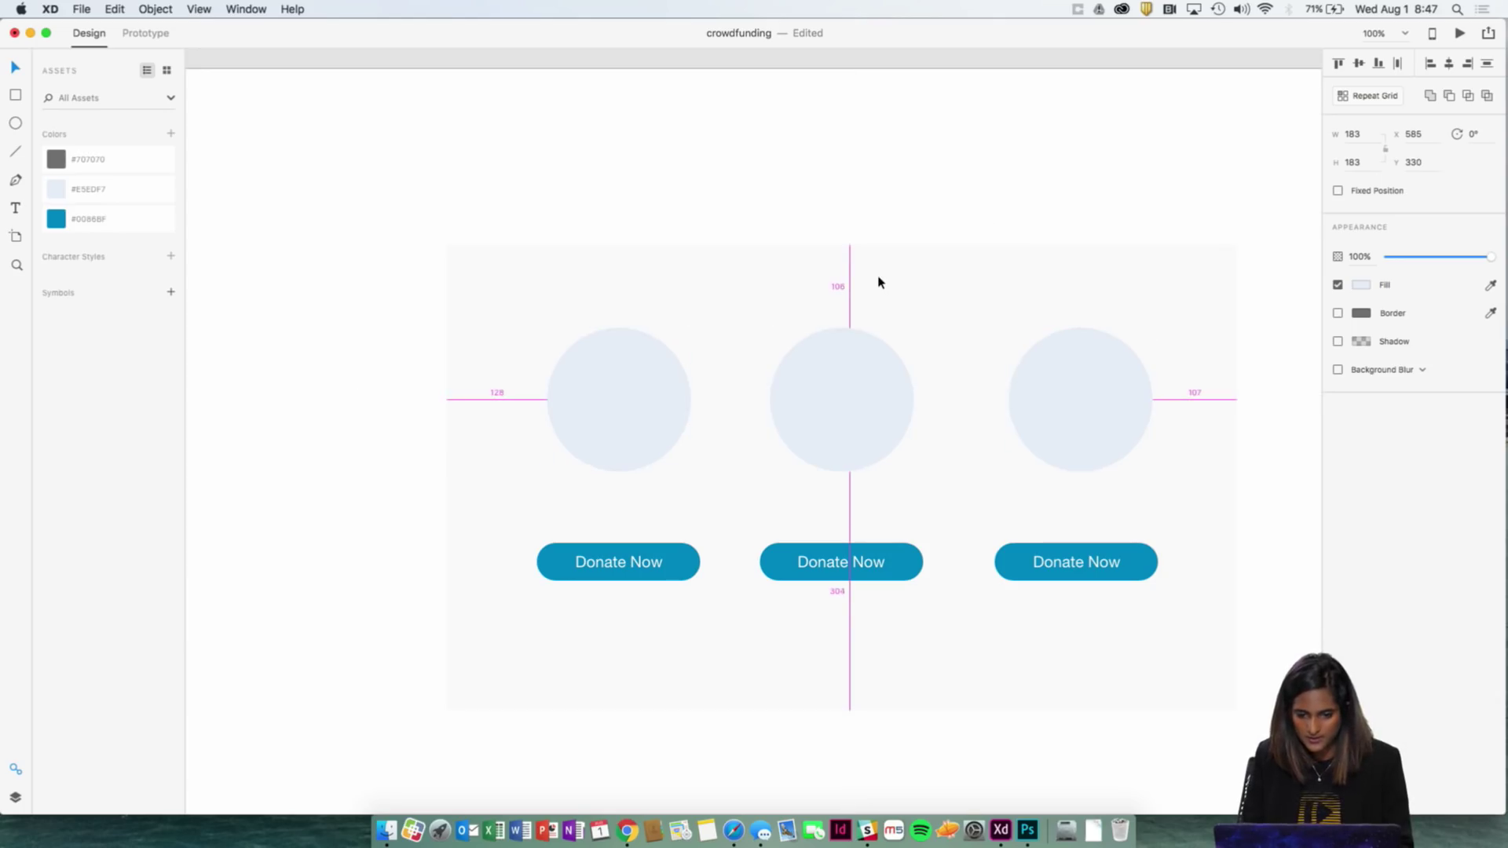
pyautogui.press('Up')
pyautogui.press('Up')
pyautogui.press('Up')
pyautogui.press('Up')
pyautogui.press('Up')
pyautogui.press('Up')
pyautogui.press('Up')
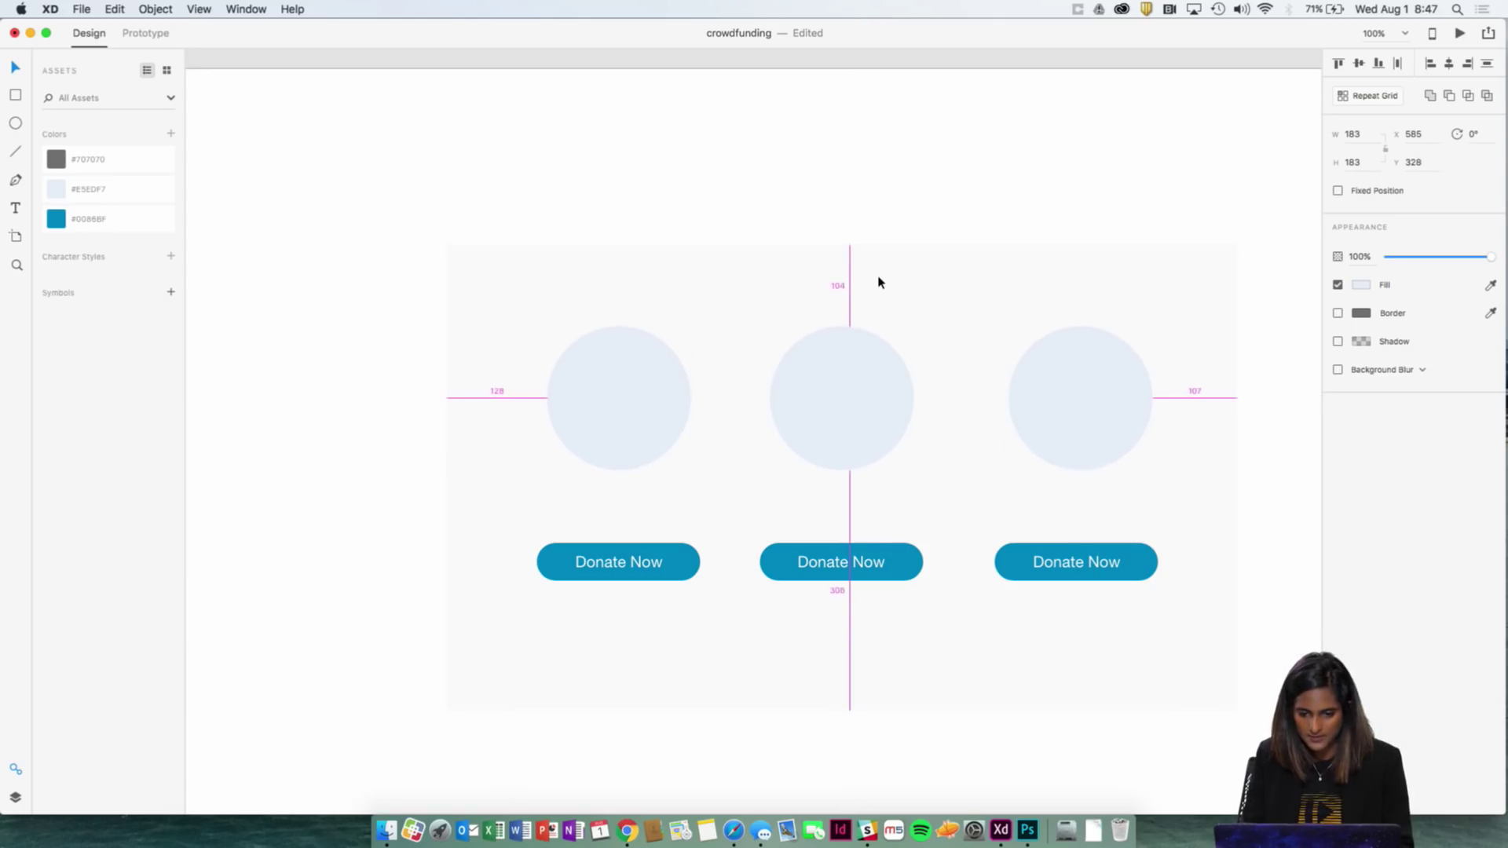
# Step: Paste the $5, $10 and $25 price texts over the circles and nudge them up so they sit inside
pyautogui.click(885, 181)
pyautogui.press('super+v')
pyautogui.press('Up')
pyautogui.press('Up')
pyautogui.press('Up')
pyautogui.press('Up')
pyautogui.press('Up')
pyautogui.press('Up')
pyautogui.press('Up')
pyautogui.press('Up')
pyautogui.press('Up')
pyautogui.press('Up')
pyautogui.press('Up')
pyautogui.press('Up')
pyautogui.press('Up')
pyautogui.press('Up')
pyautogui.press('Up')
pyautogui.press('Up')
pyautogui.press('Up')
pyautogui.press('Up')
pyautogui.press('Up')
pyautogui.press('Up')
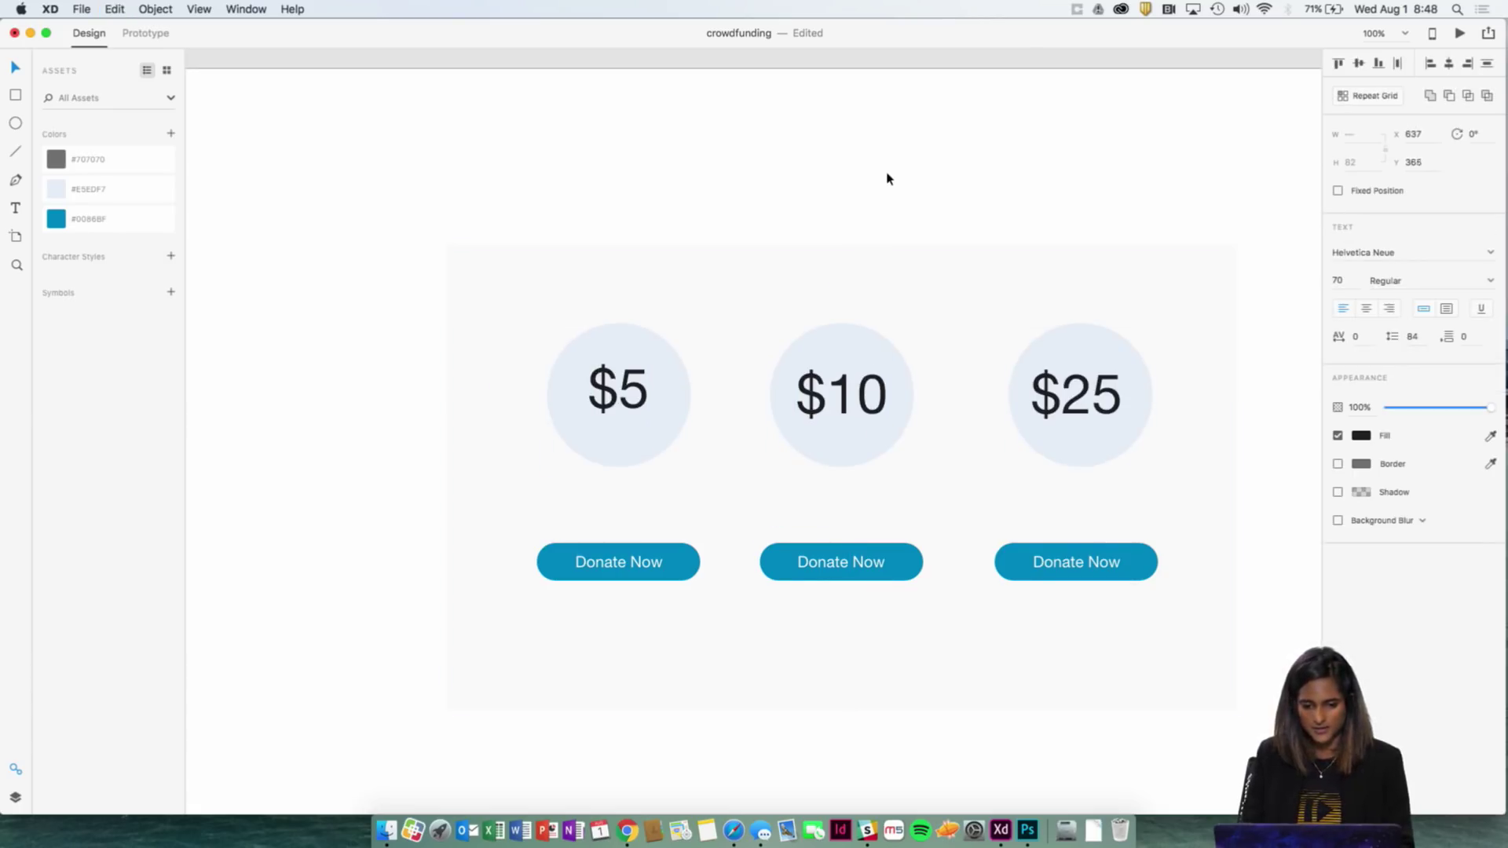
pyautogui.click(866, 152)
# Step: Set the $10 price's font size to 64 and centre the text in its circle
pyautogui.press('super+minus')
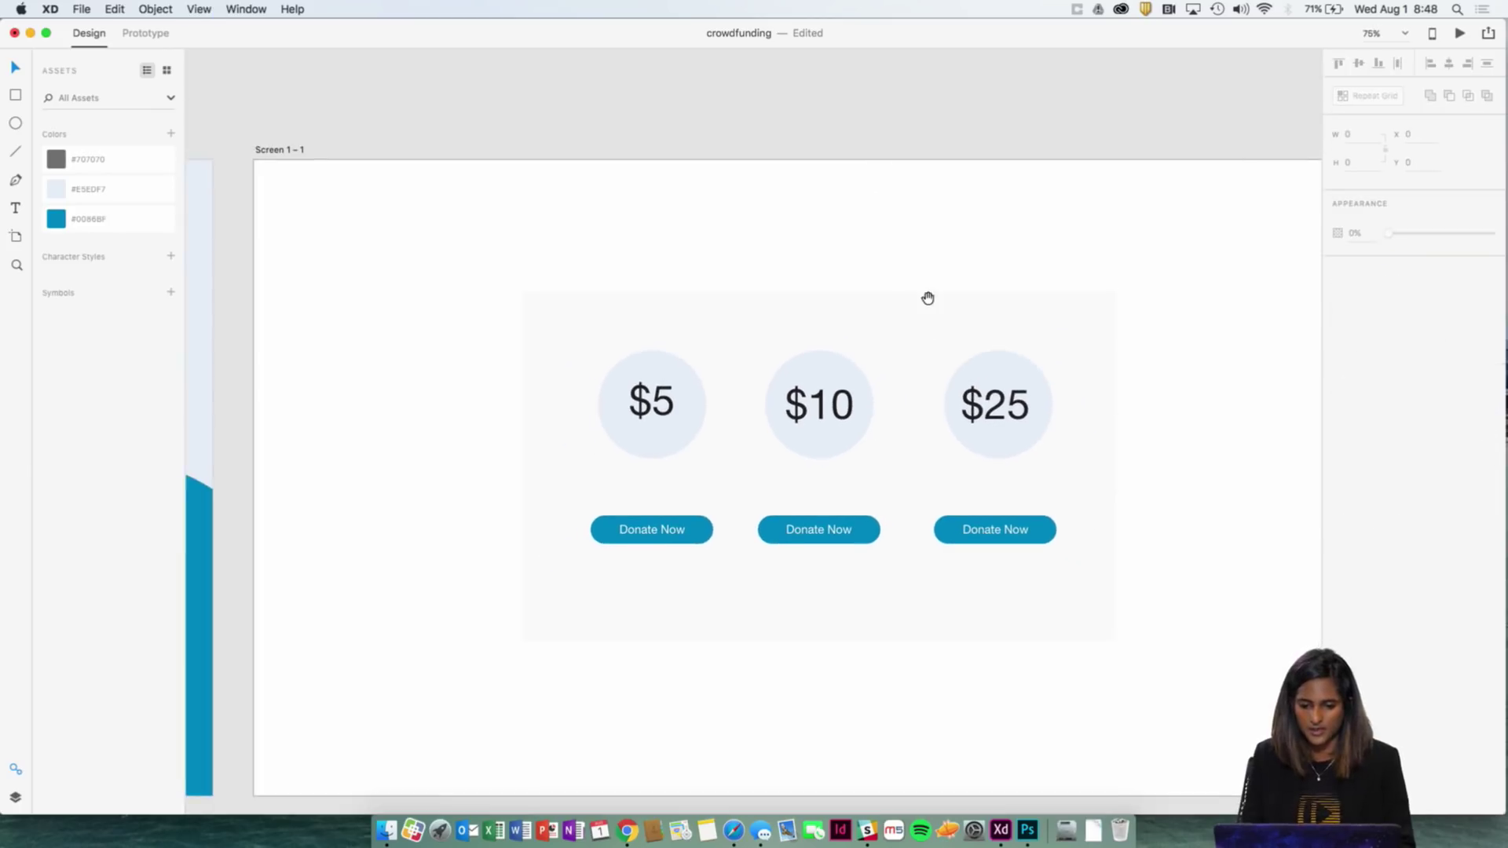
pyautogui.click(789, 402)
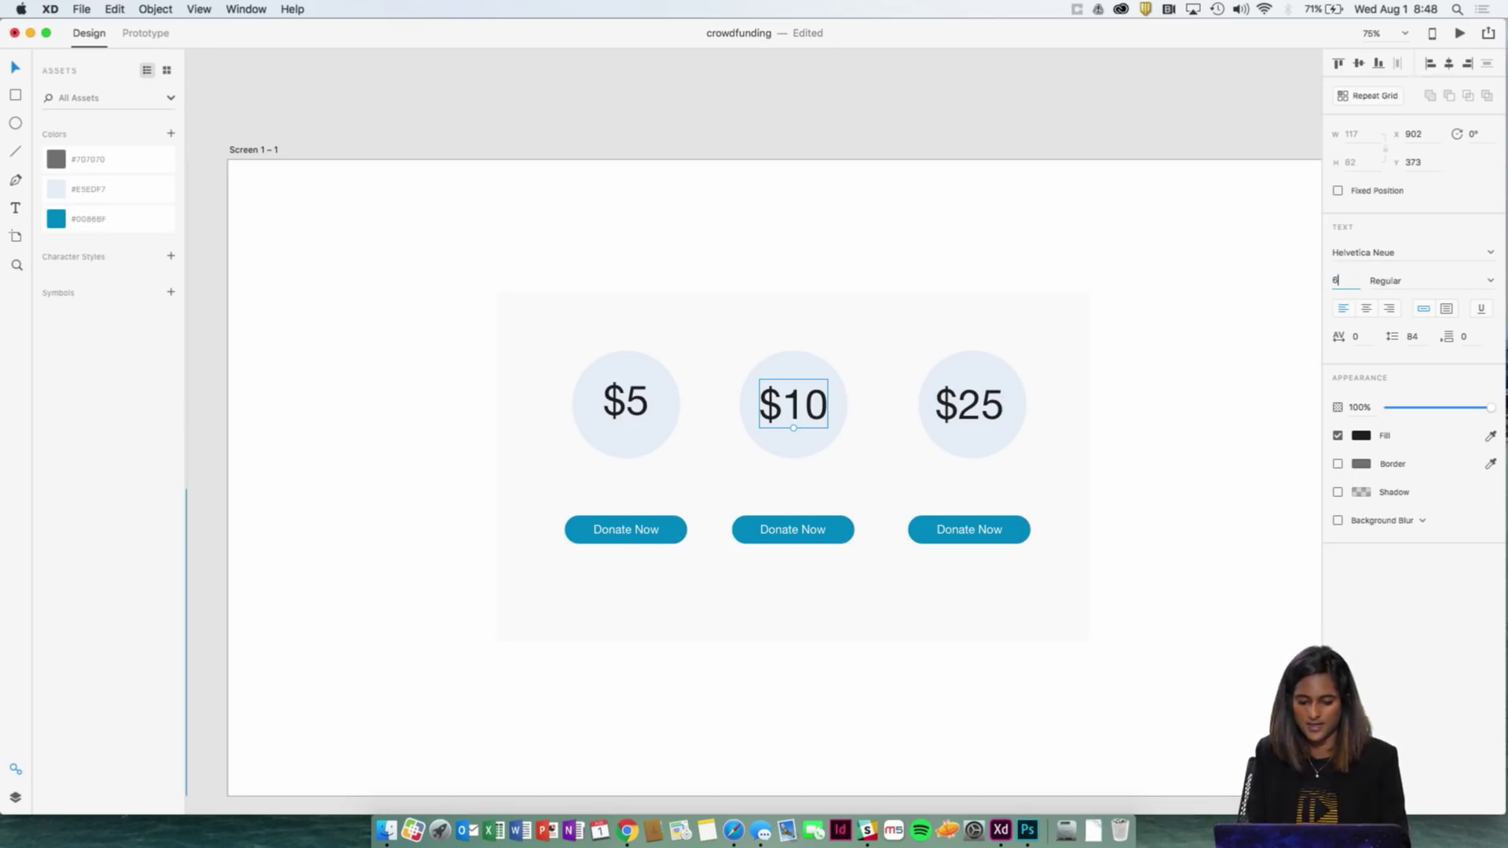
pyautogui.write('64')
pyautogui.press('Return')
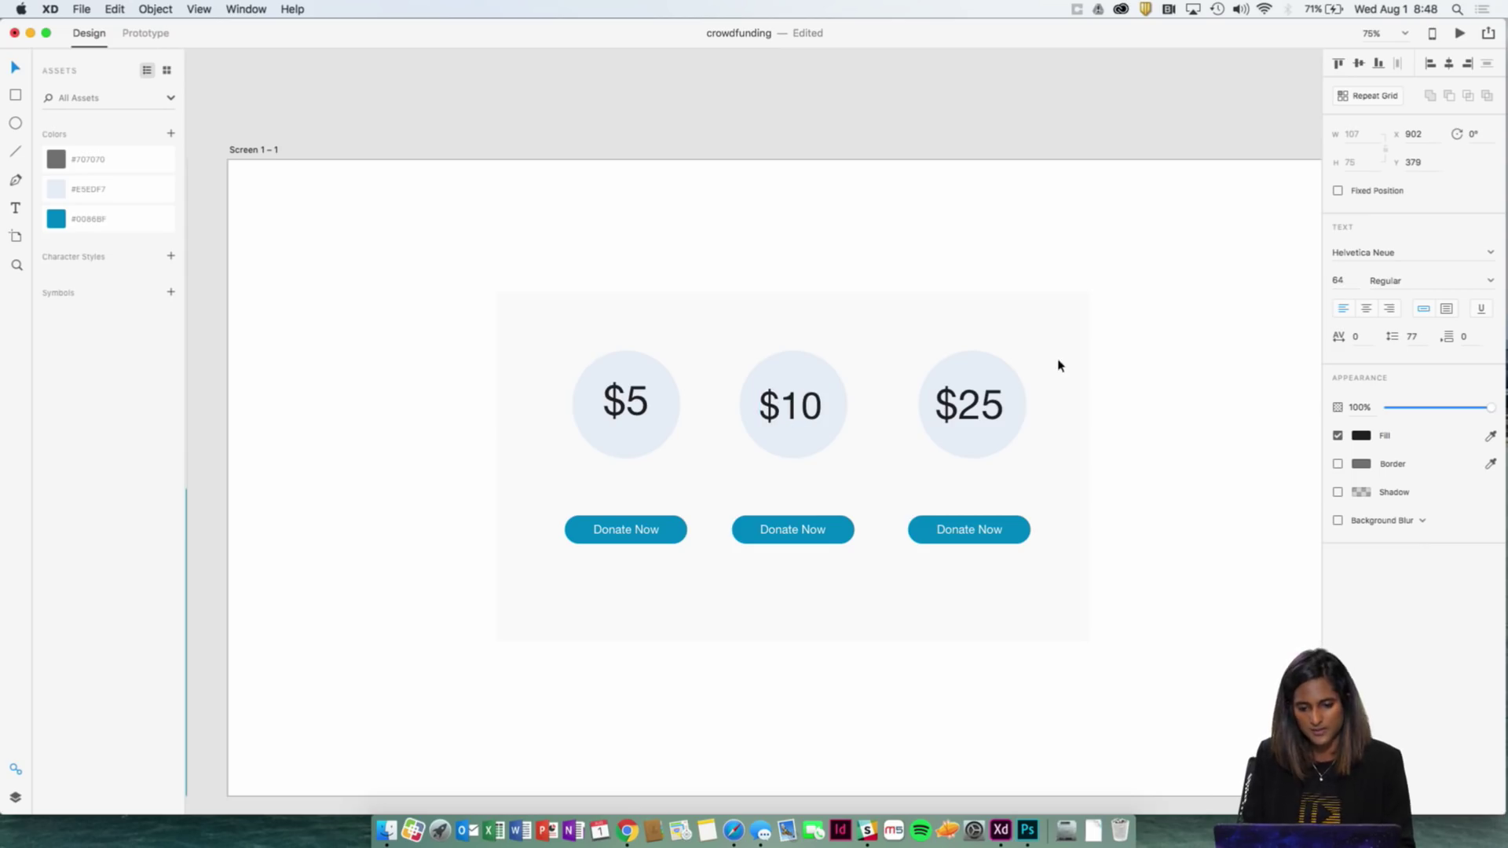
pyautogui.moveTo(785, 409); pyautogui.dragTo(792, 411)
pyautogui.keyDown('shift'); pyautogui.click(817, 381); pyautogui.keyUp('shift')
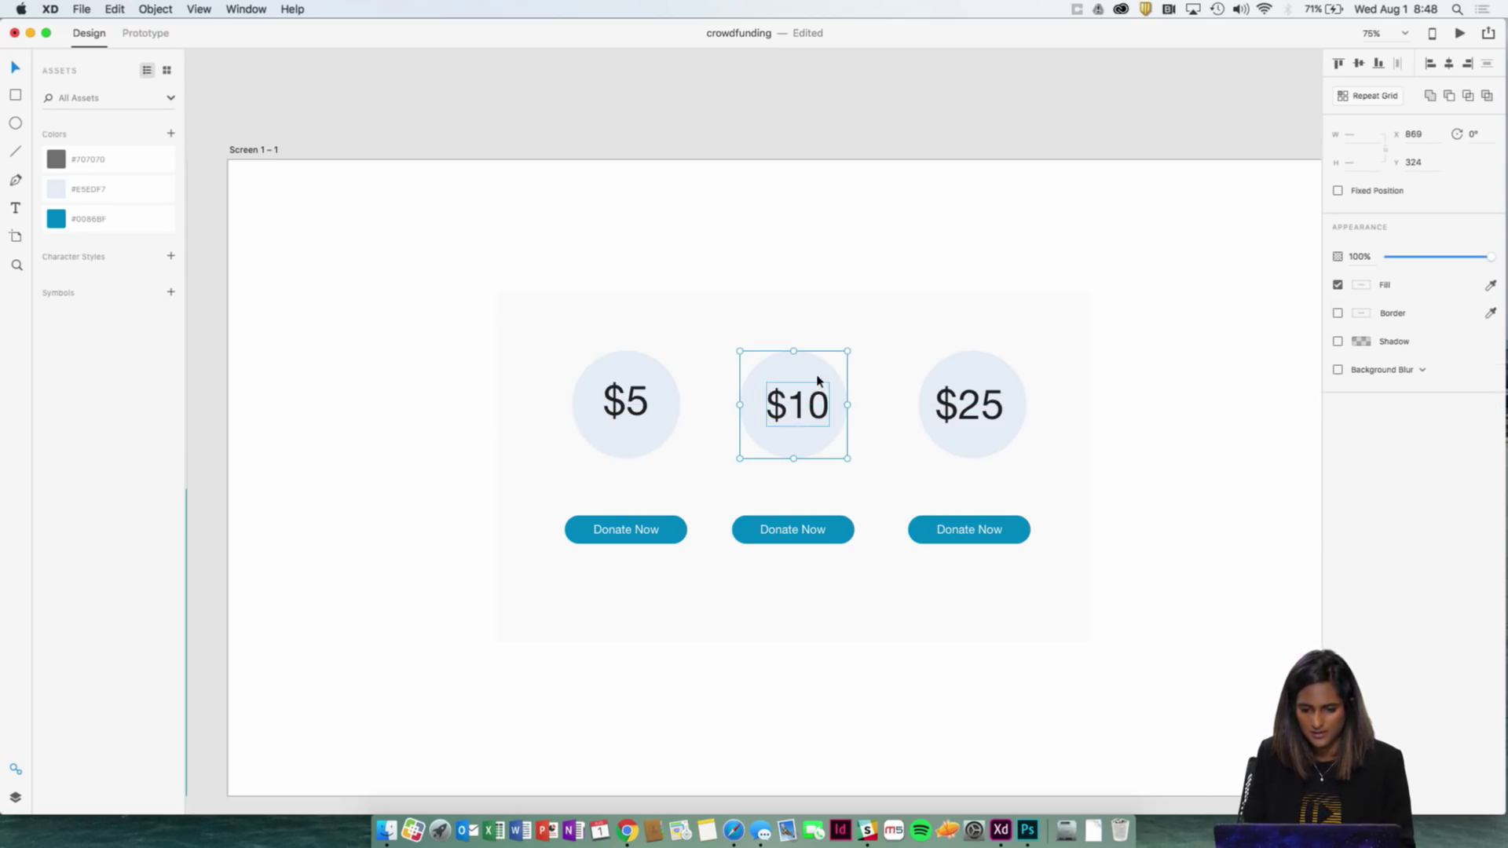
pyautogui.click(1450, 63)
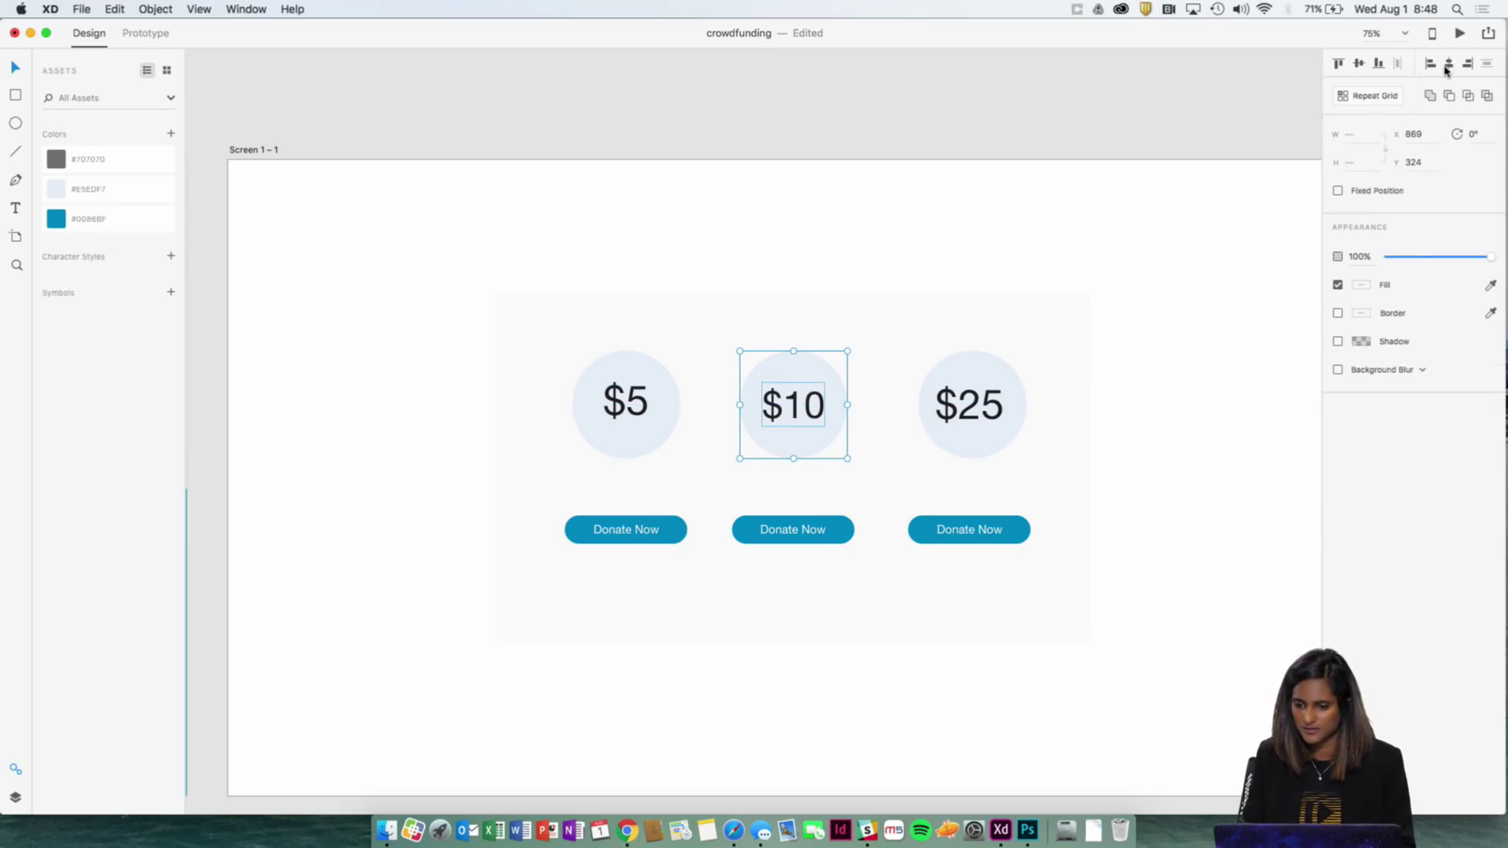
pyautogui.click(1167, 141)
pyautogui.click(997, 392)
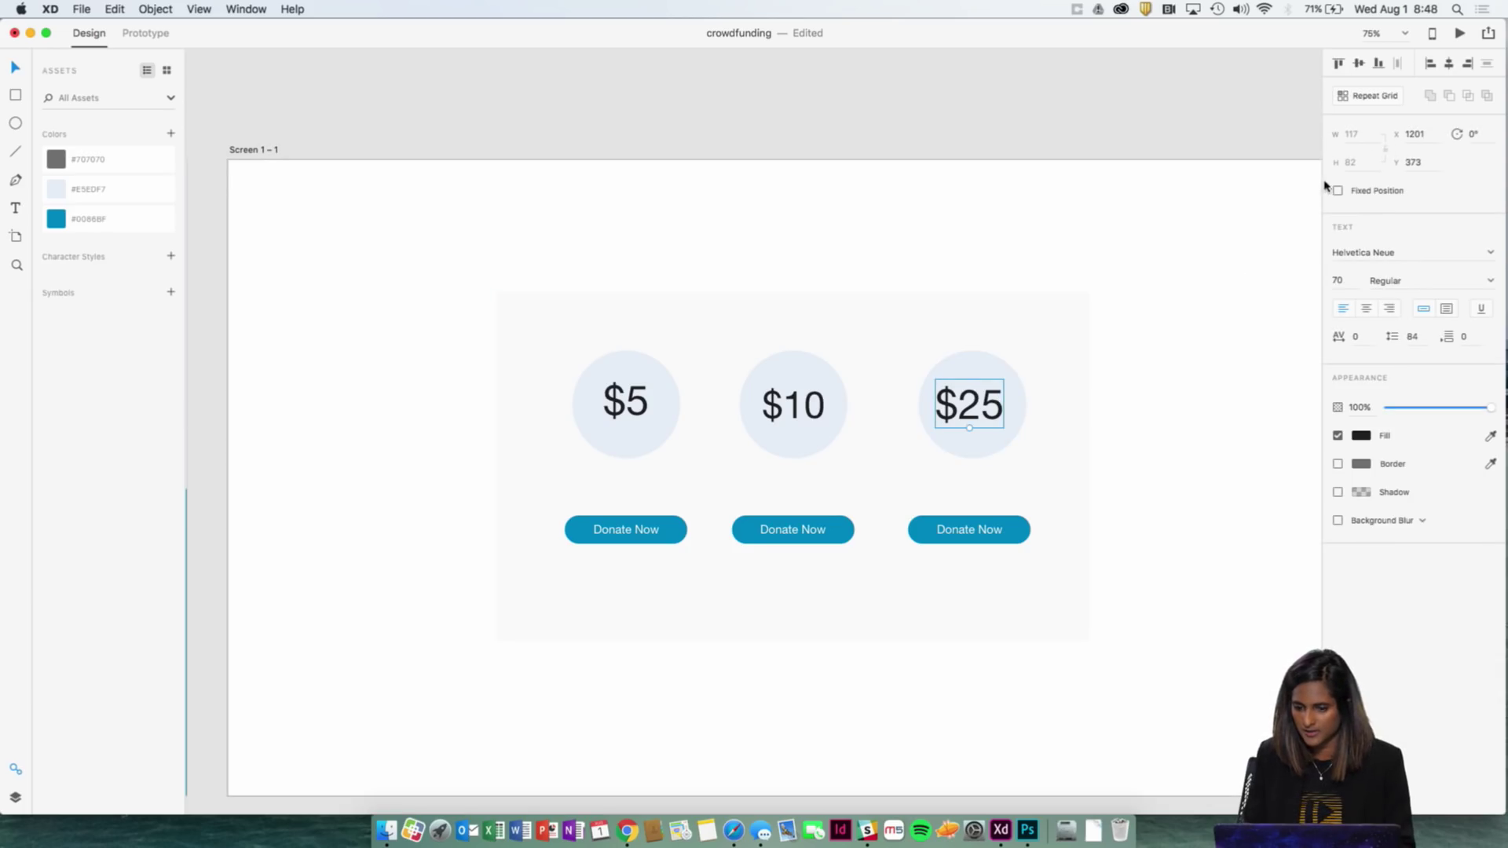
pyautogui.click(1344, 283)
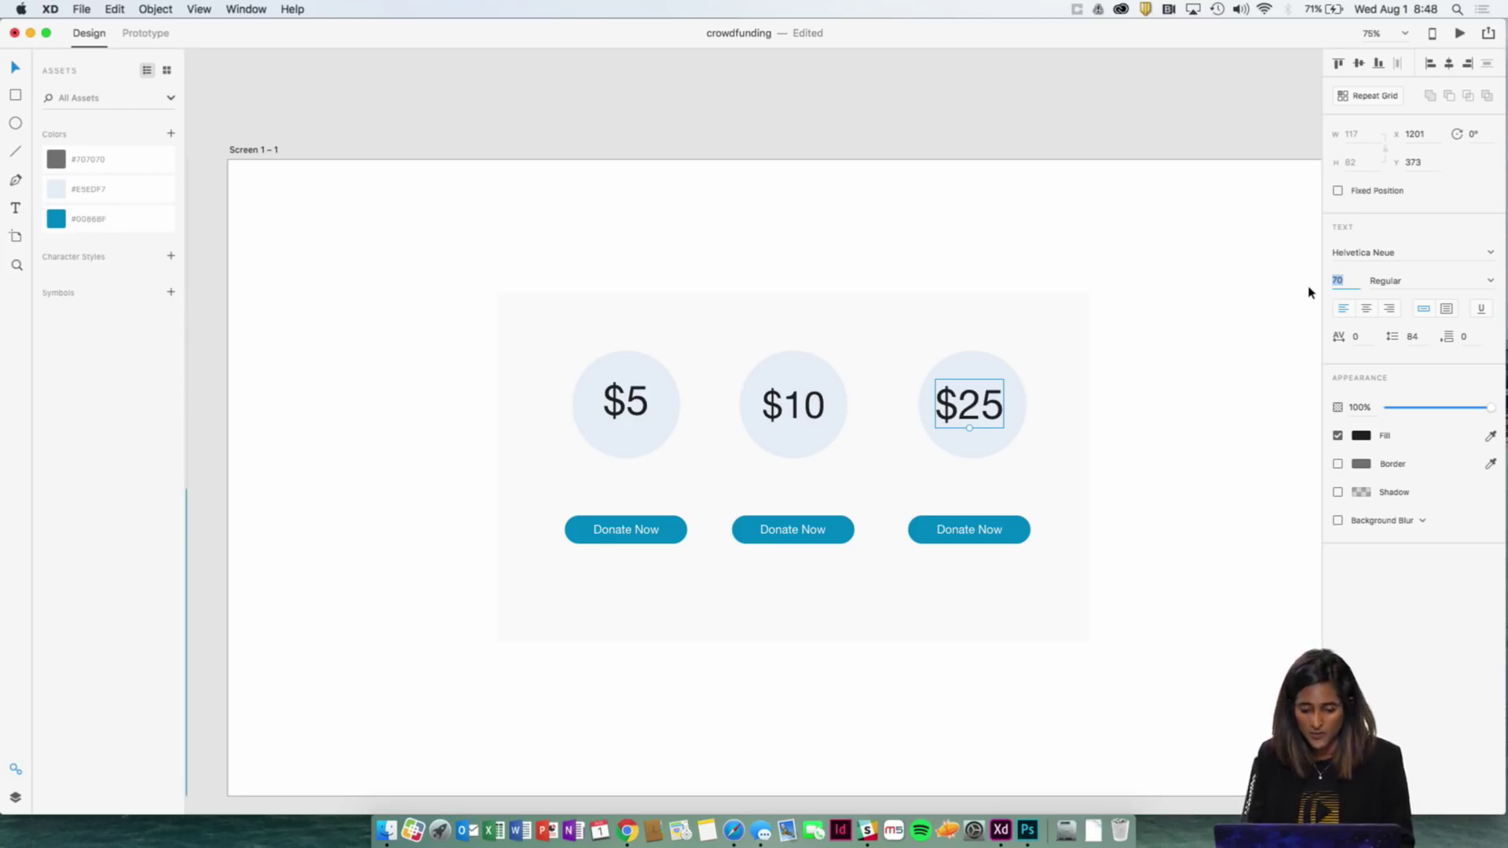
pyautogui.press('BackSpace')
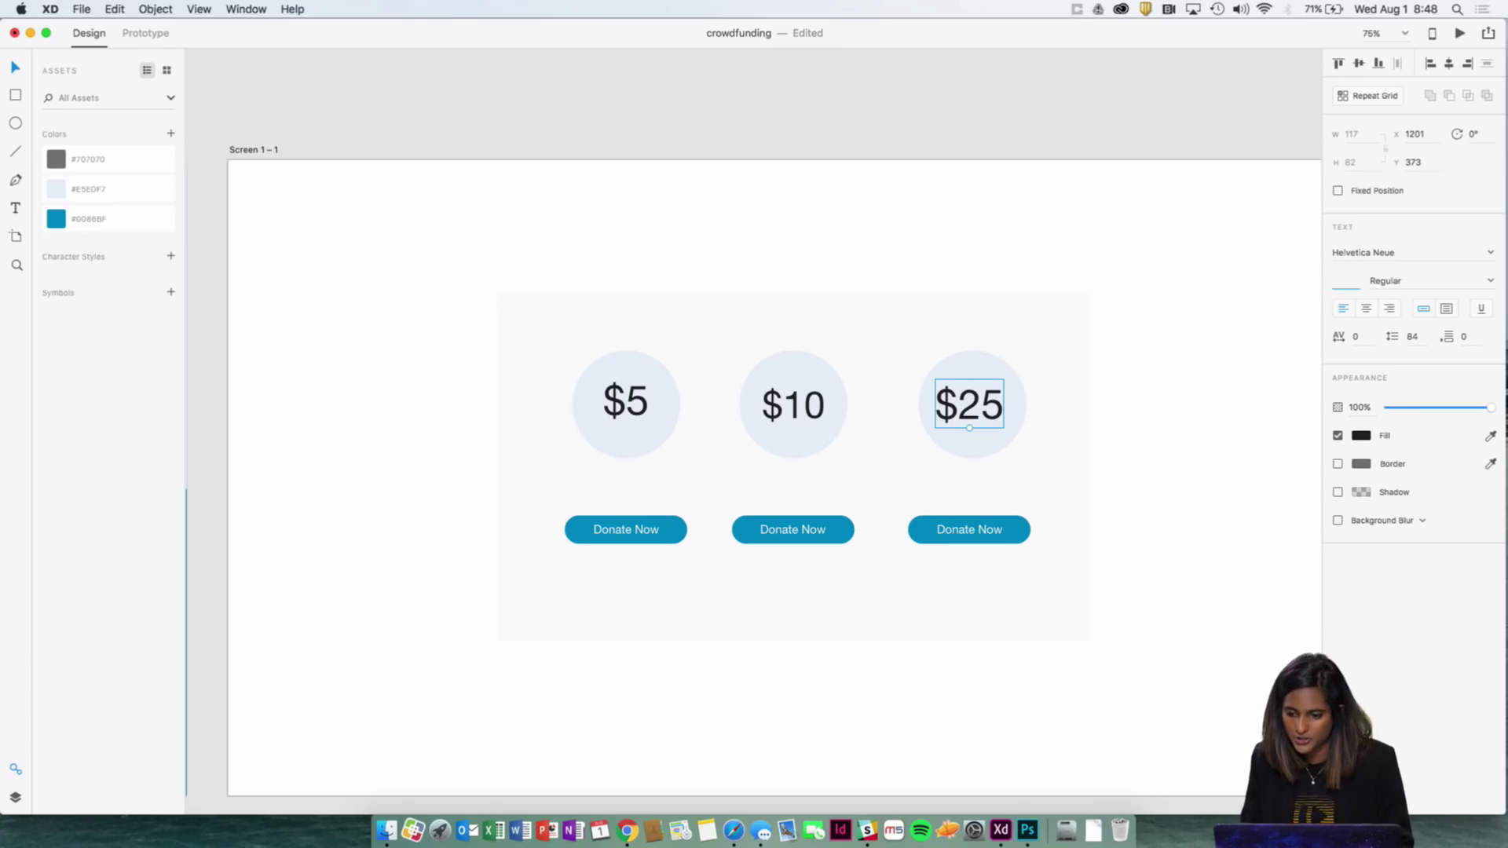
pyautogui.scroll(-2, 950, 445)
pyautogui.click(305, 157)
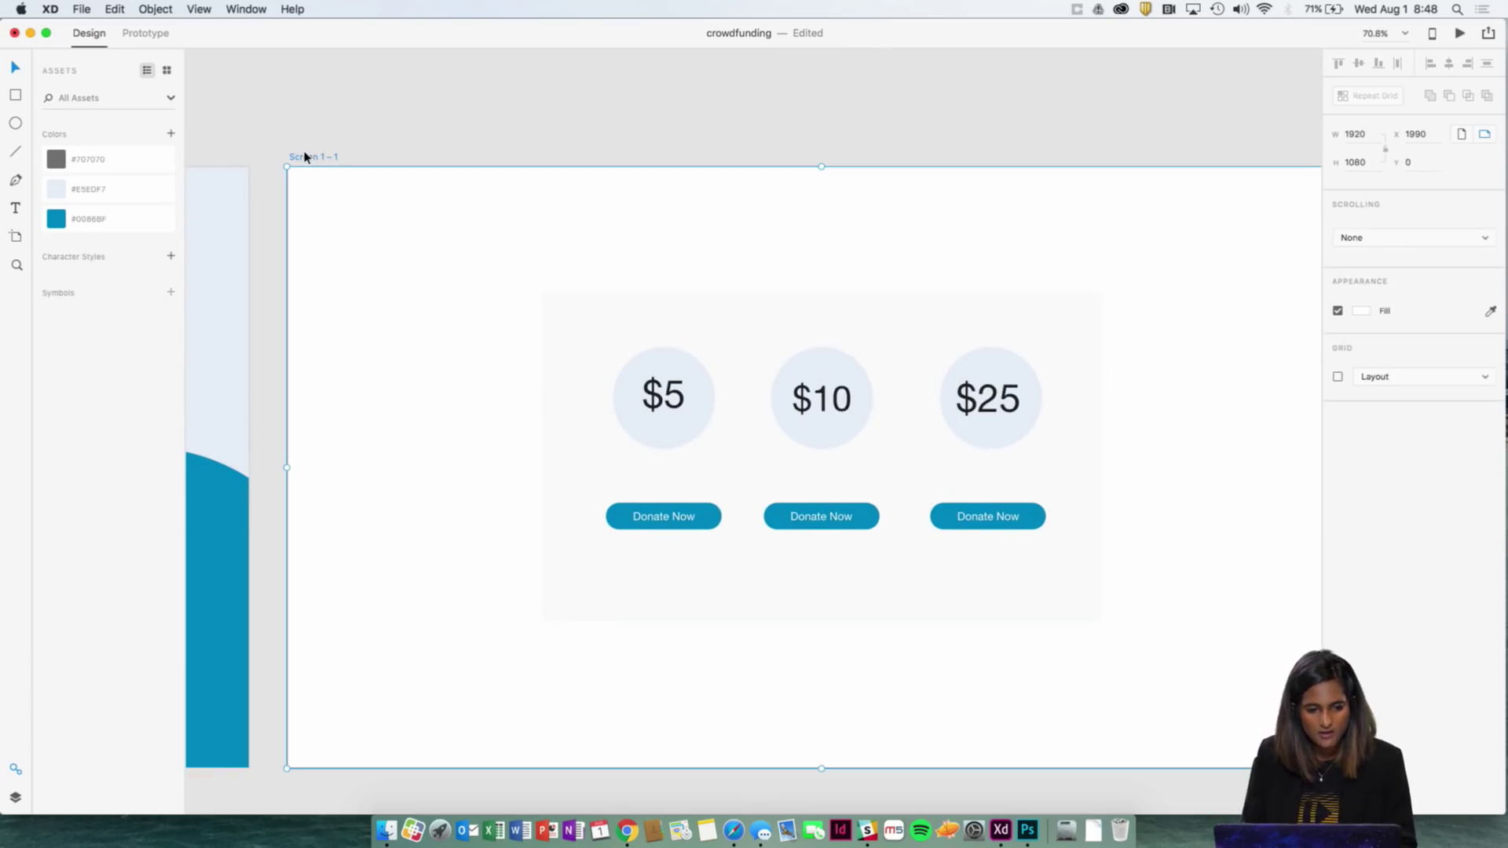
# Step: Reduce the $25 price's font size like the $10 price and centre the text in its circle
pyautogui.doubleClick(997, 399)
pyautogui.click(1345, 281)
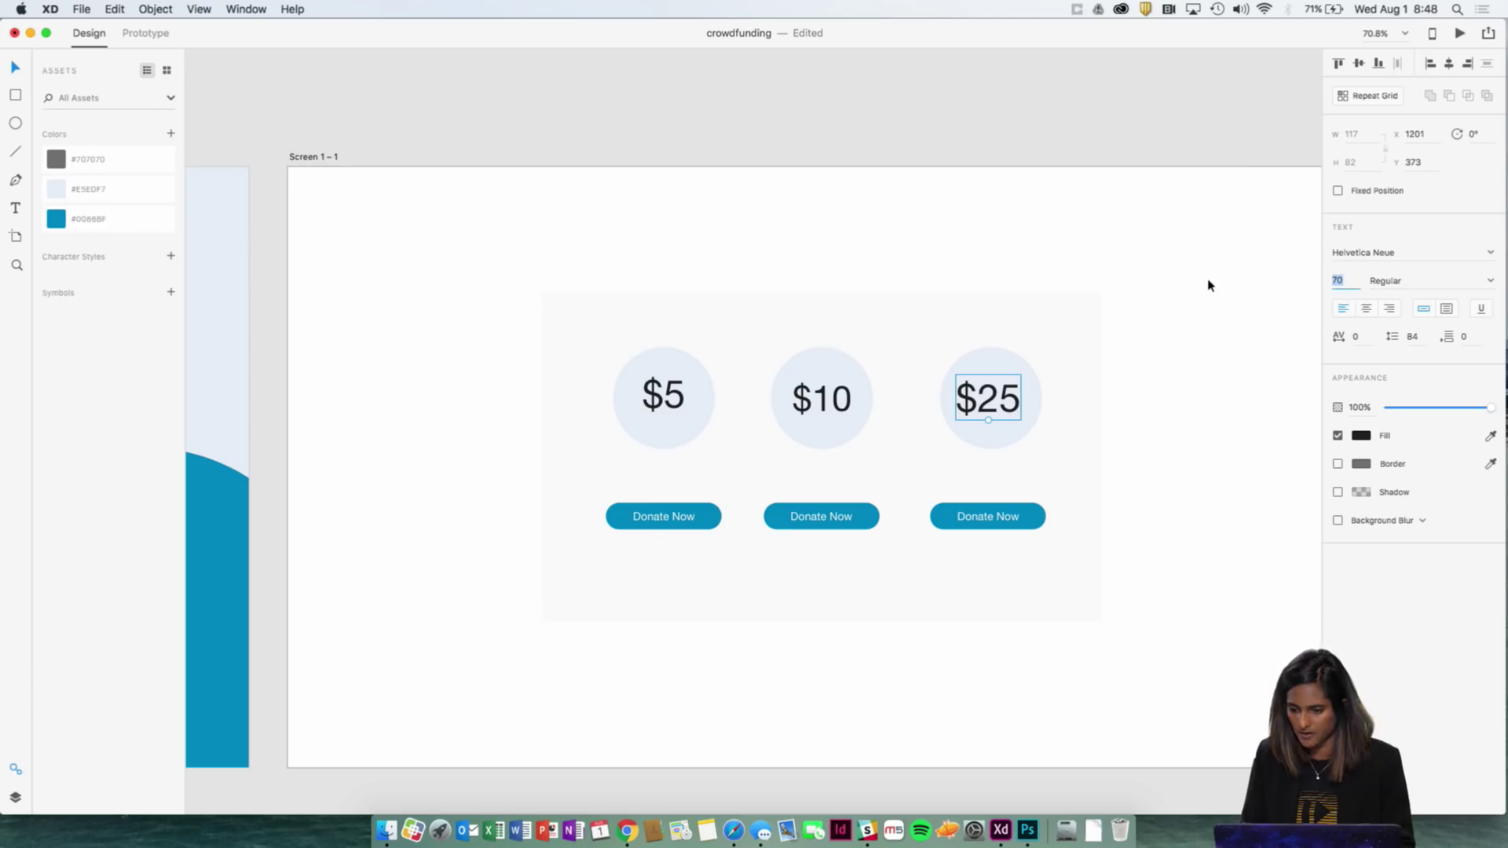
pyautogui.click(1123, 271)
pyautogui.click(1029, 402)
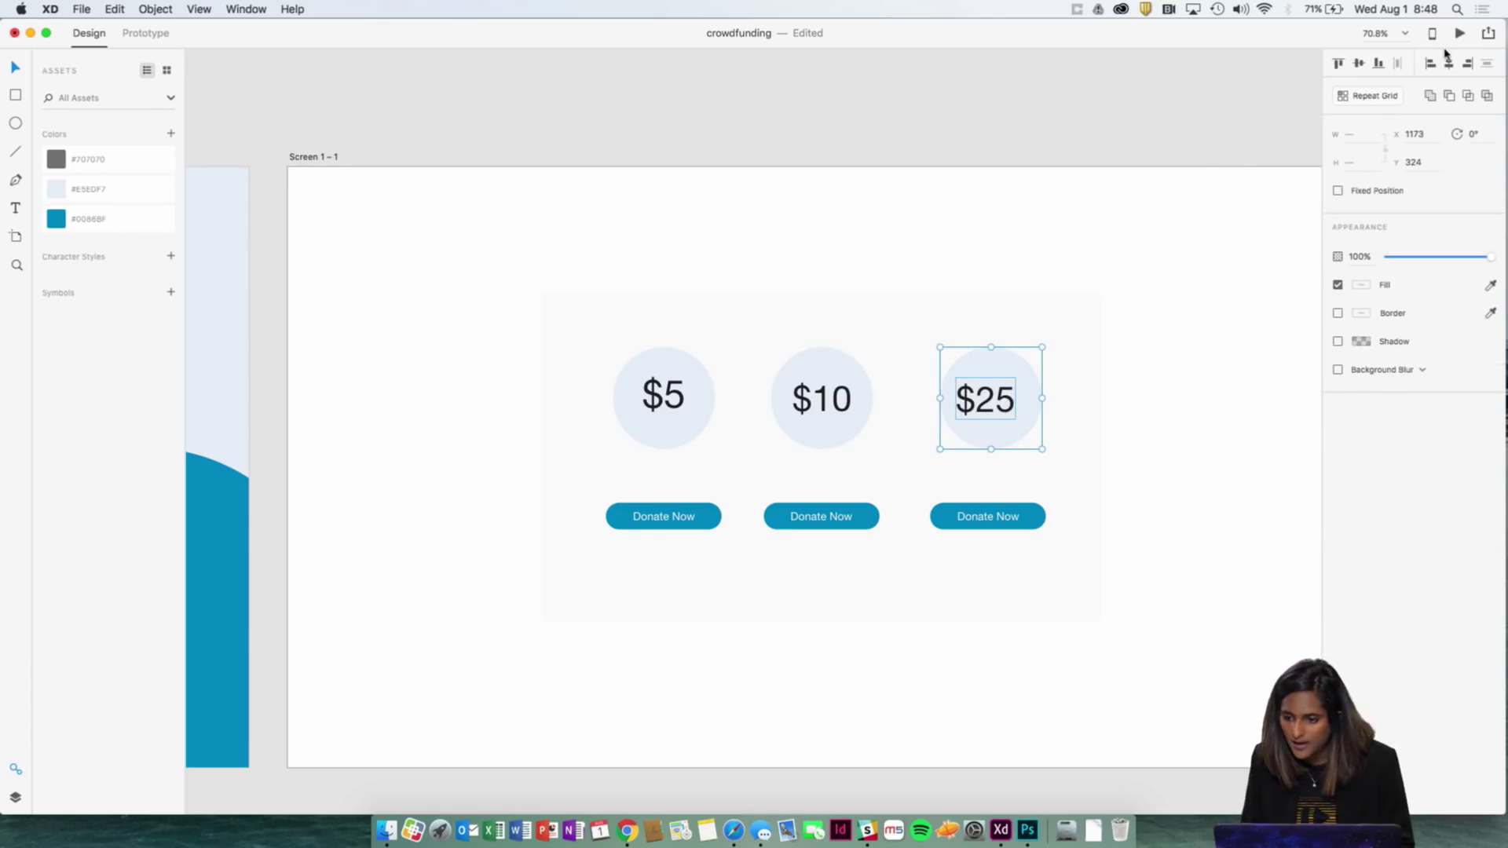
pyautogui.click(899, 259)
# Step: Centre the $5 price in its circle
pyautogui.click(704, 403)
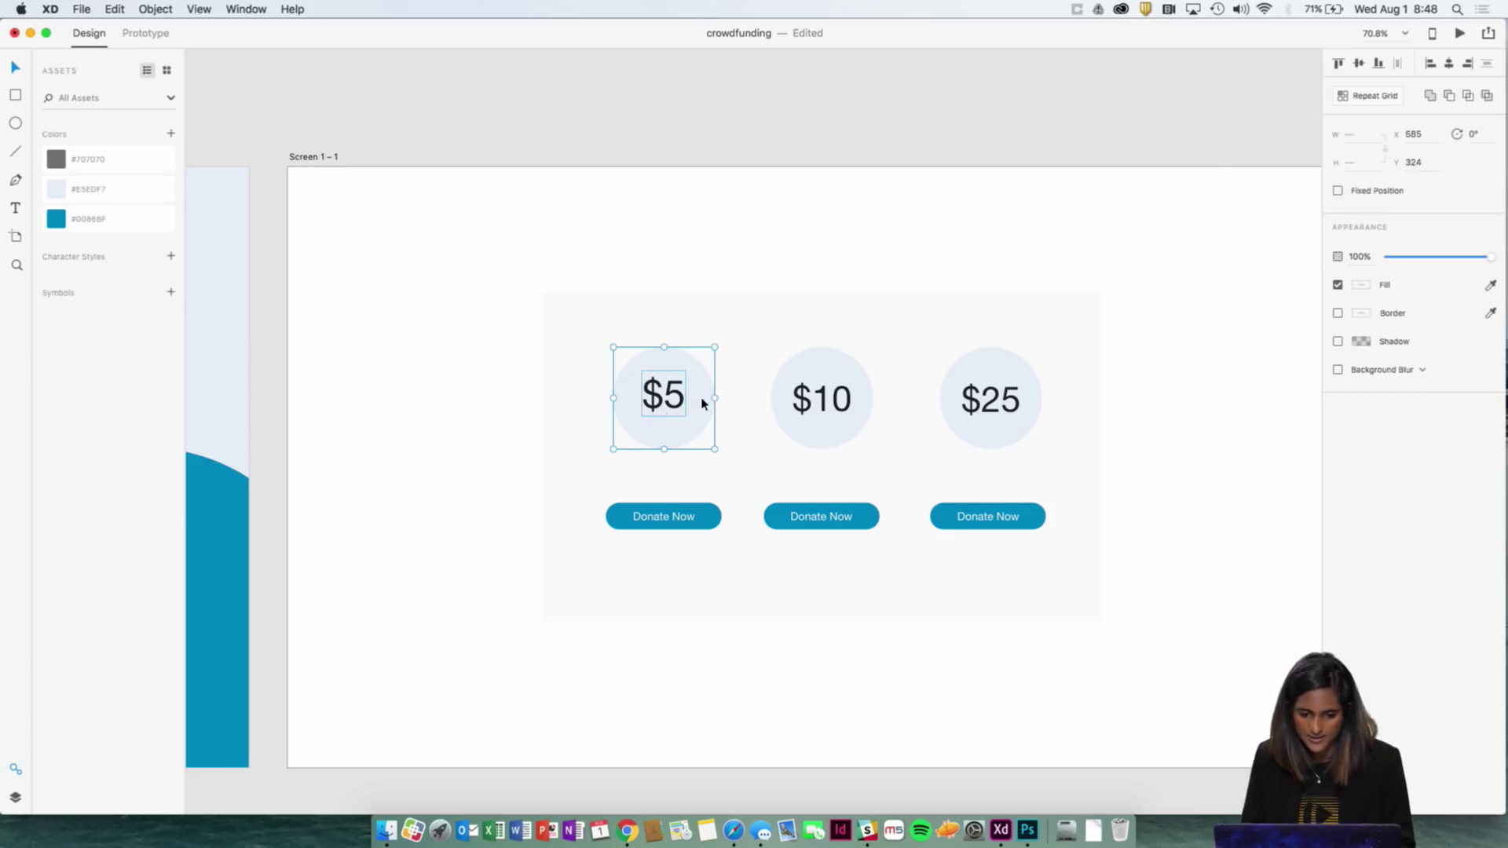
pyautogui.click(1448, 66)
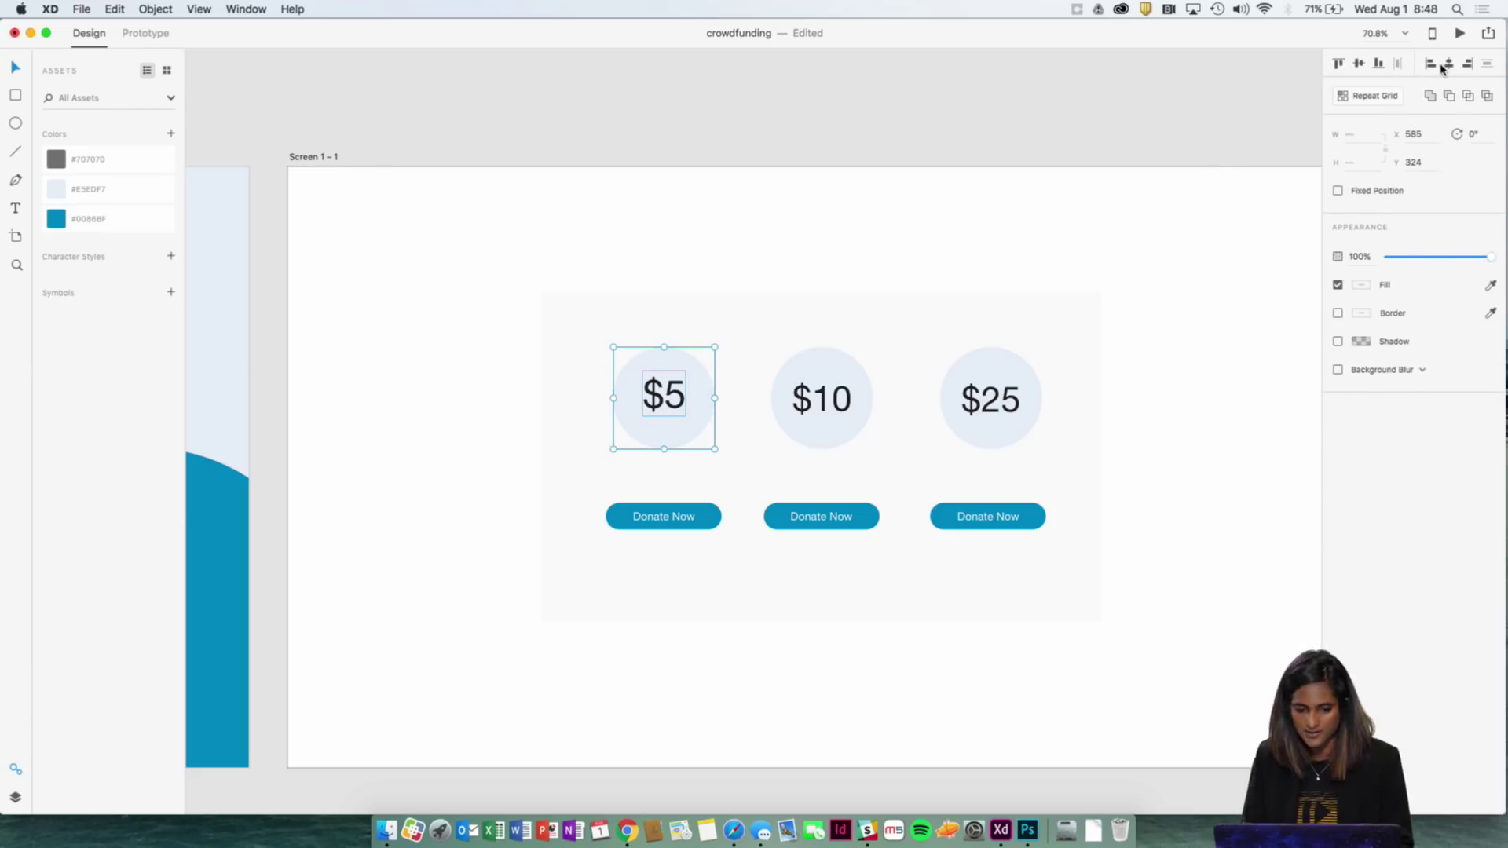
pyautogui.click(1056, 111)
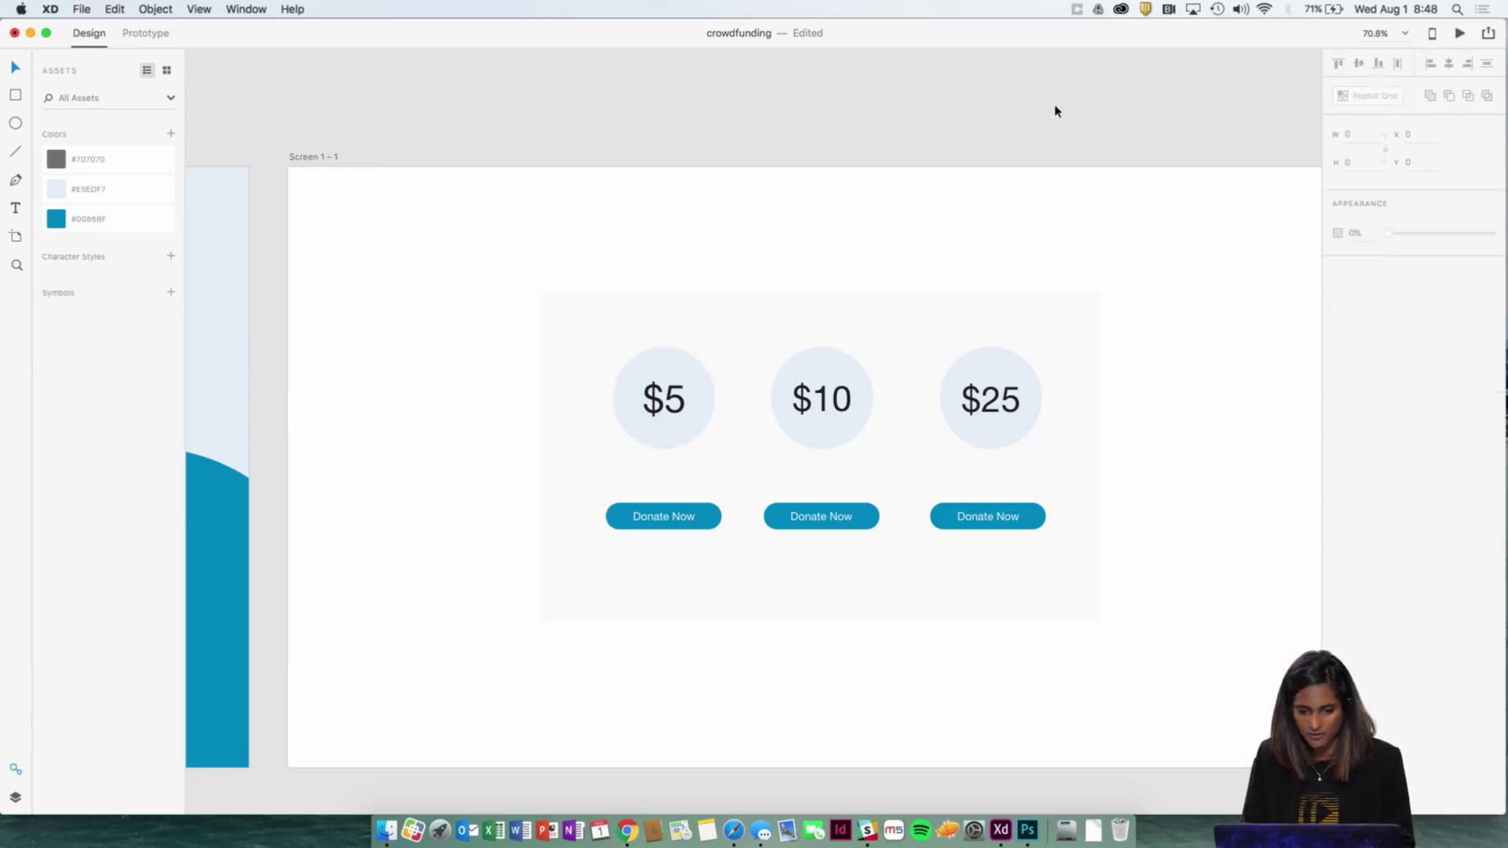
# Step: Move the three circles together with their prices down 28 px, closer to the donate buttons
pyautogui.press('super+minus')
pyautogui.scroll(-2, 717, 377)
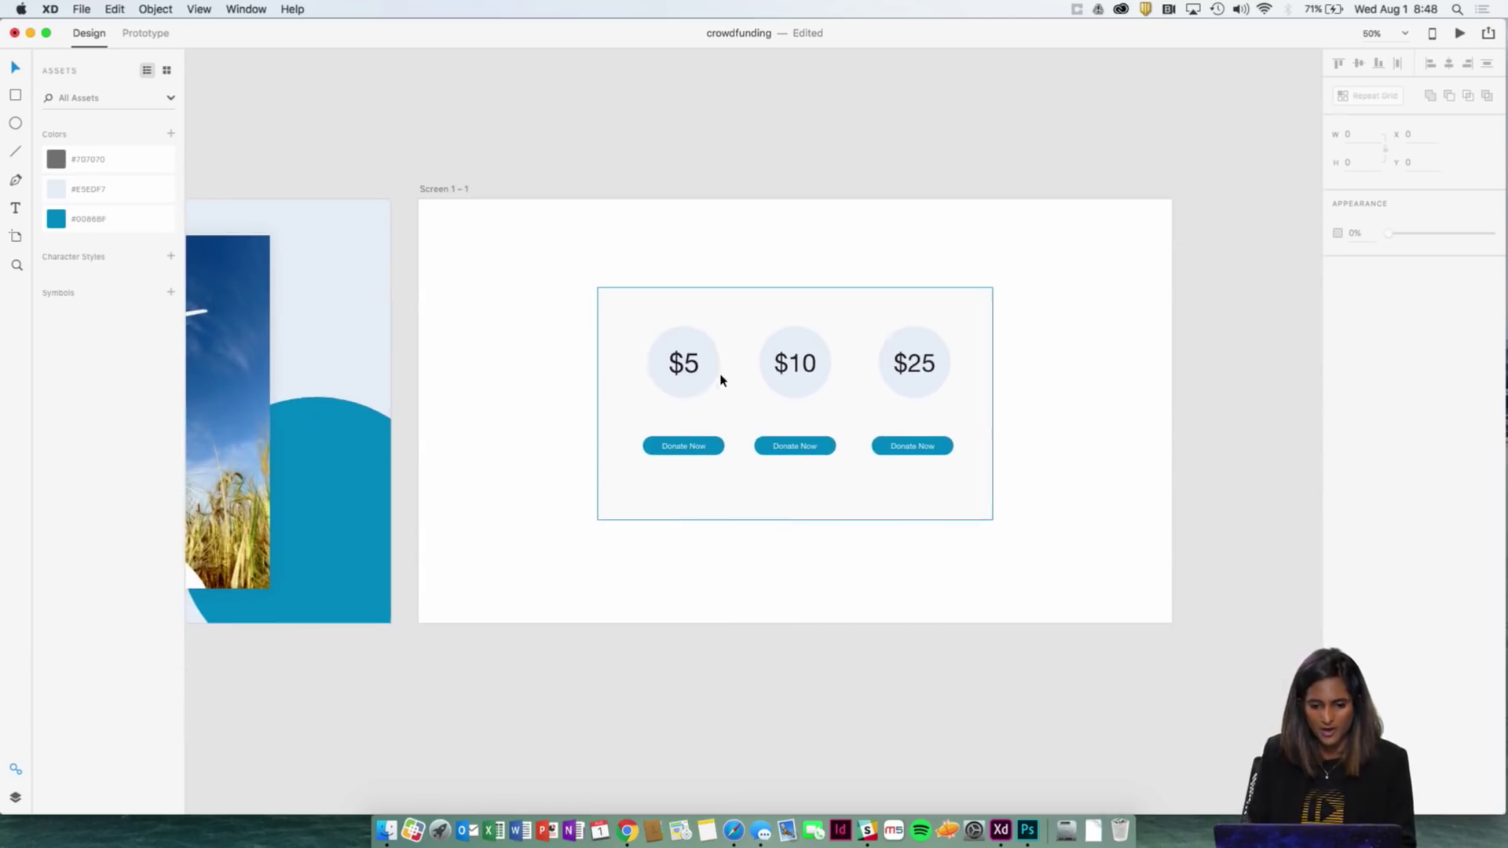
pyautogui.click(680, 361)
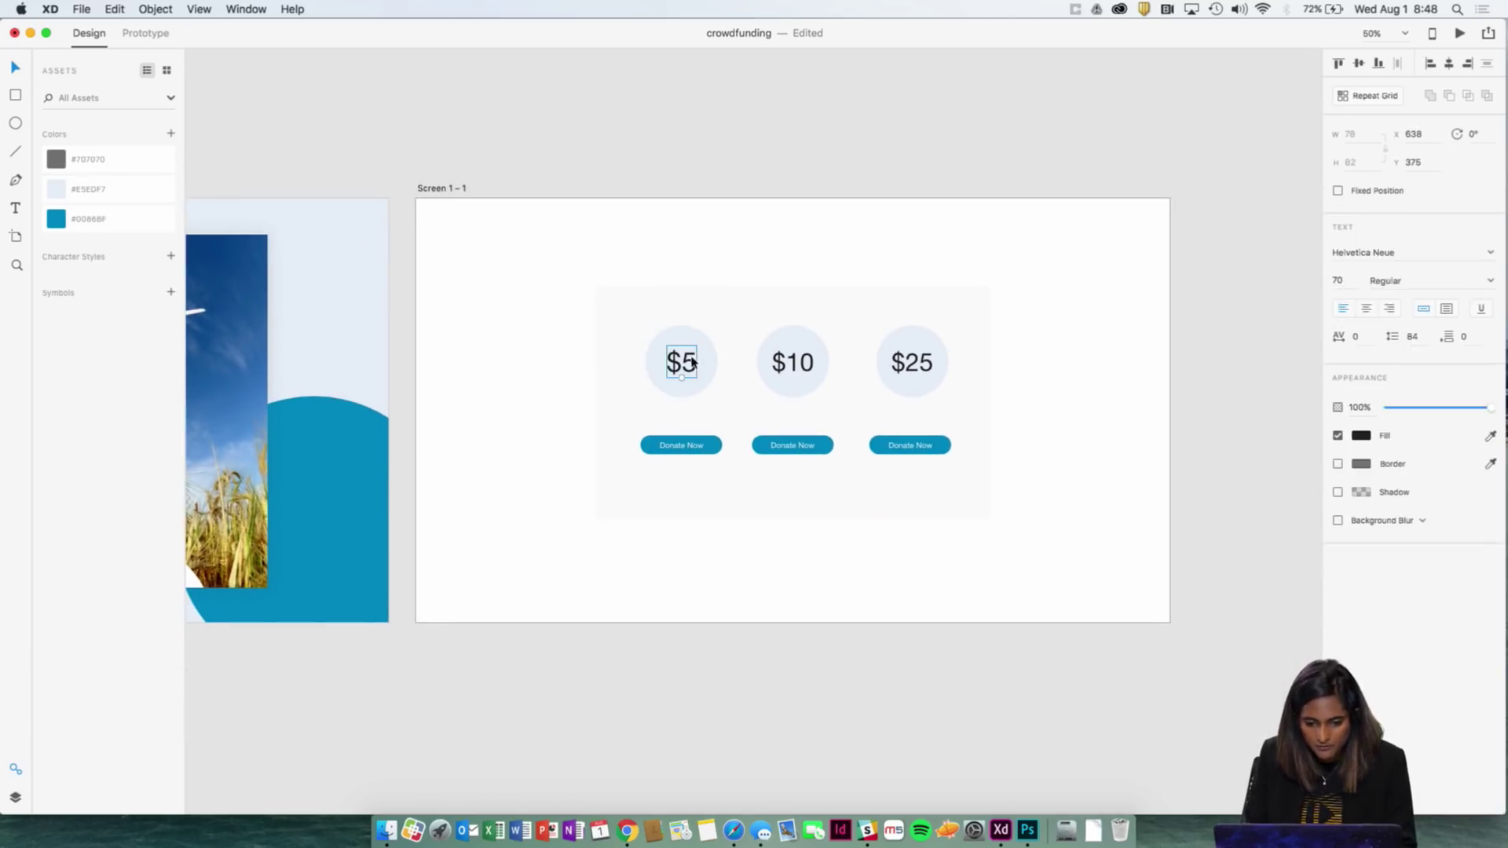
pyautogui.keyDown('shift'); pyautogui.click(805, 356); pyautogui.keyUp('shift')
pyautogui.keyDown('shift'); pyautogui.click(902, 353); pyautogui.keyUp('shift')
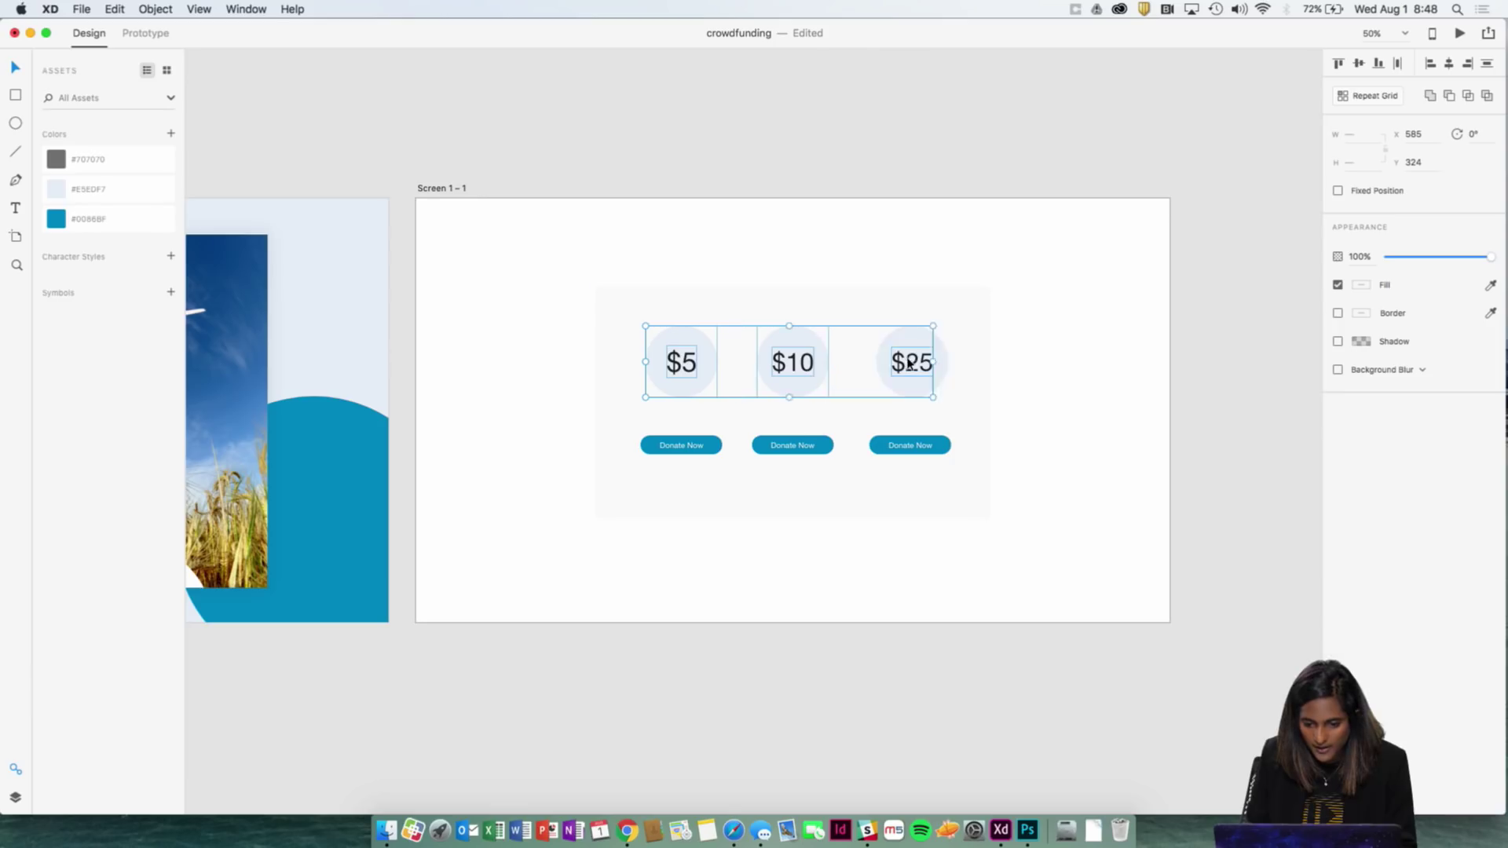
pyautogui.hotkey('shift', 'Down')
pyautogui.hotkey('shift', 'Down')
pyautogui.hotkey('shift', 'Down')
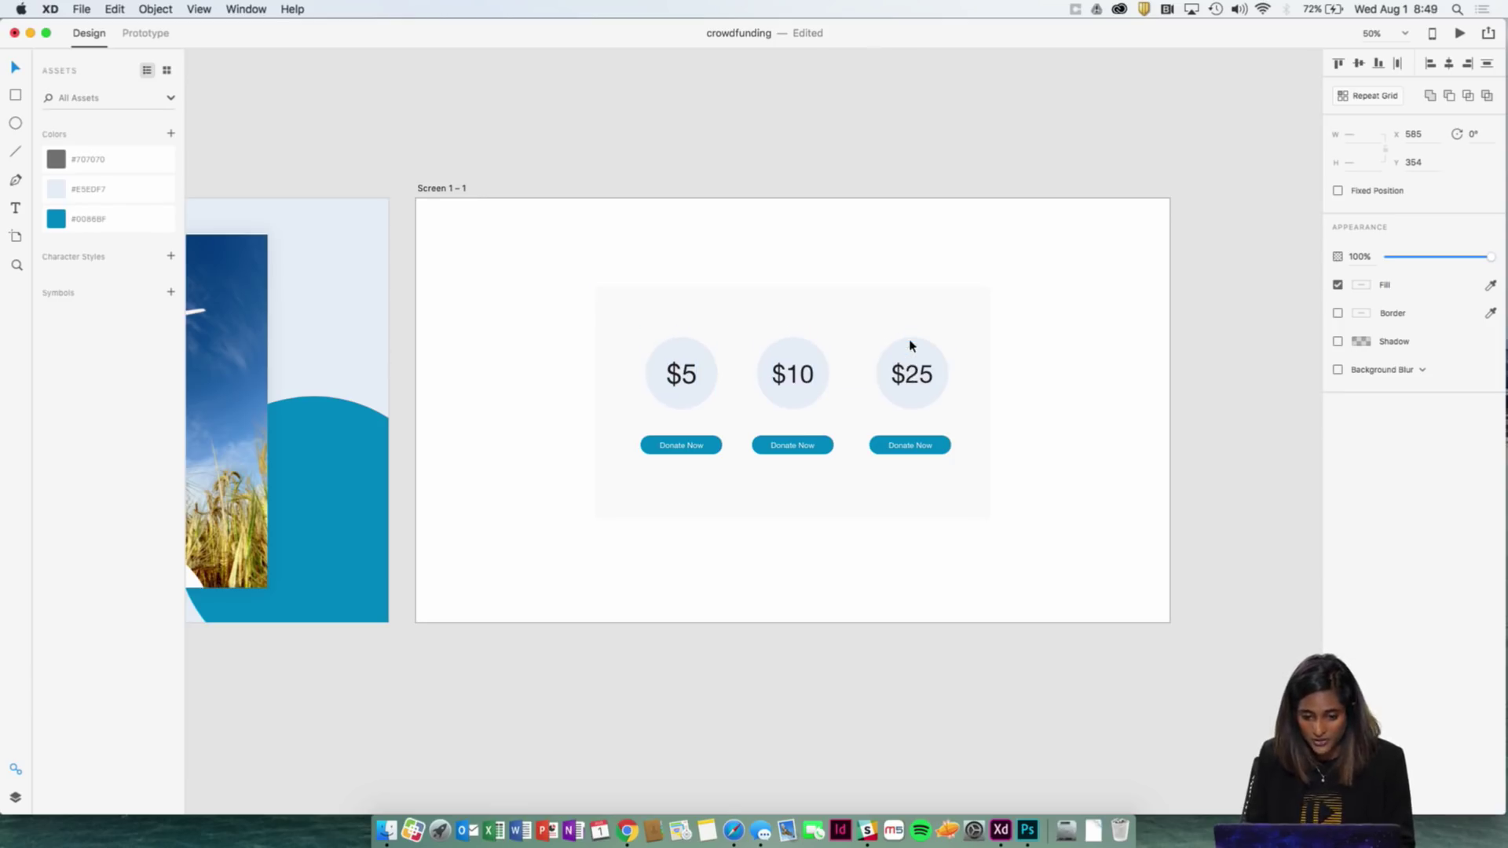
pyautogui.press('Up')
pyautogui.press('Up')
pyautogui.press('super+minus')
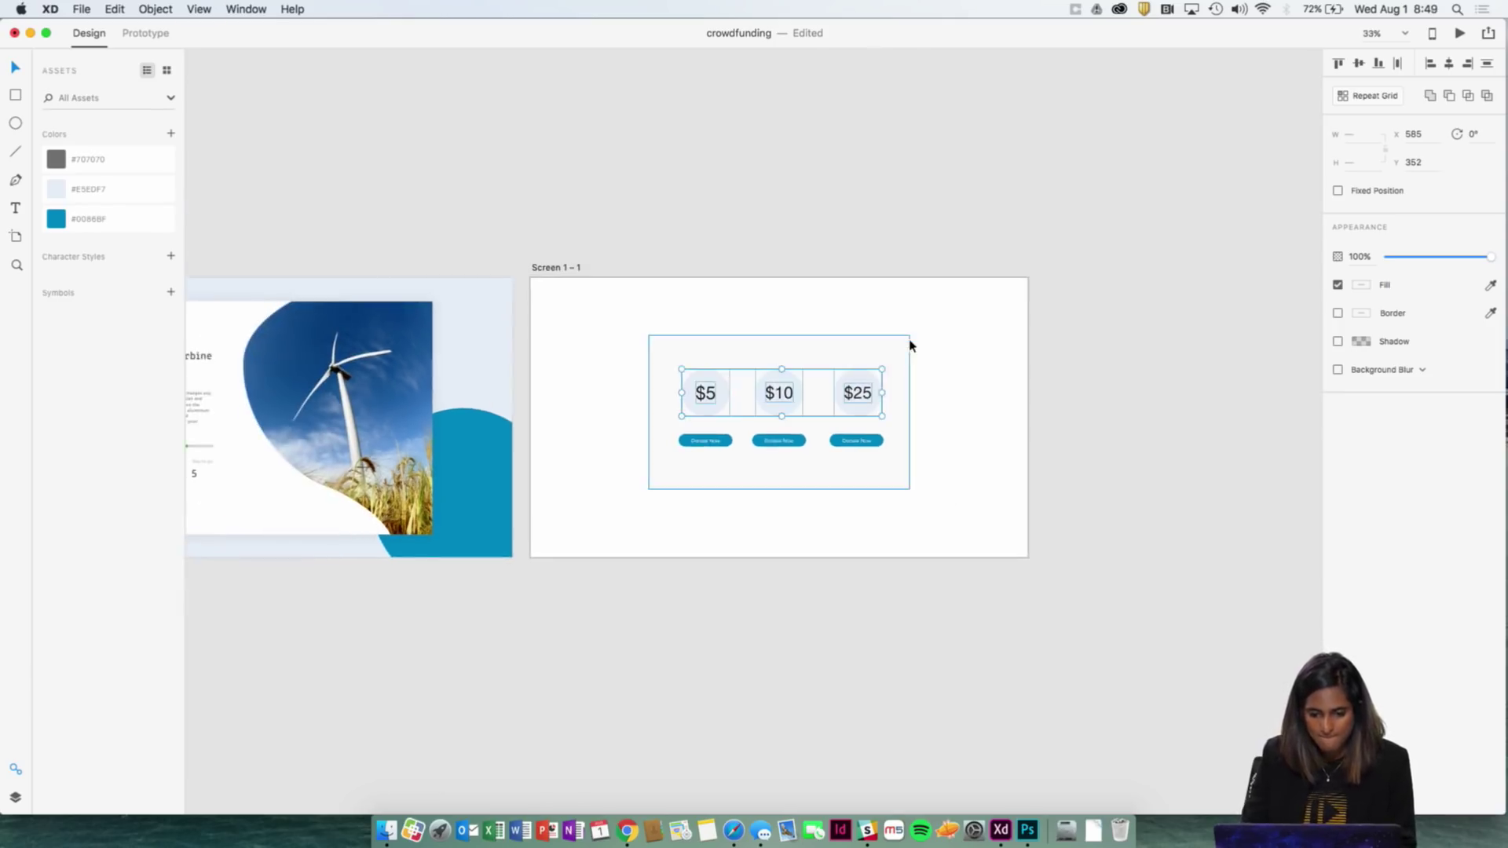
pyautogui.press('super+equal')
pyautogui.click(855, 189)
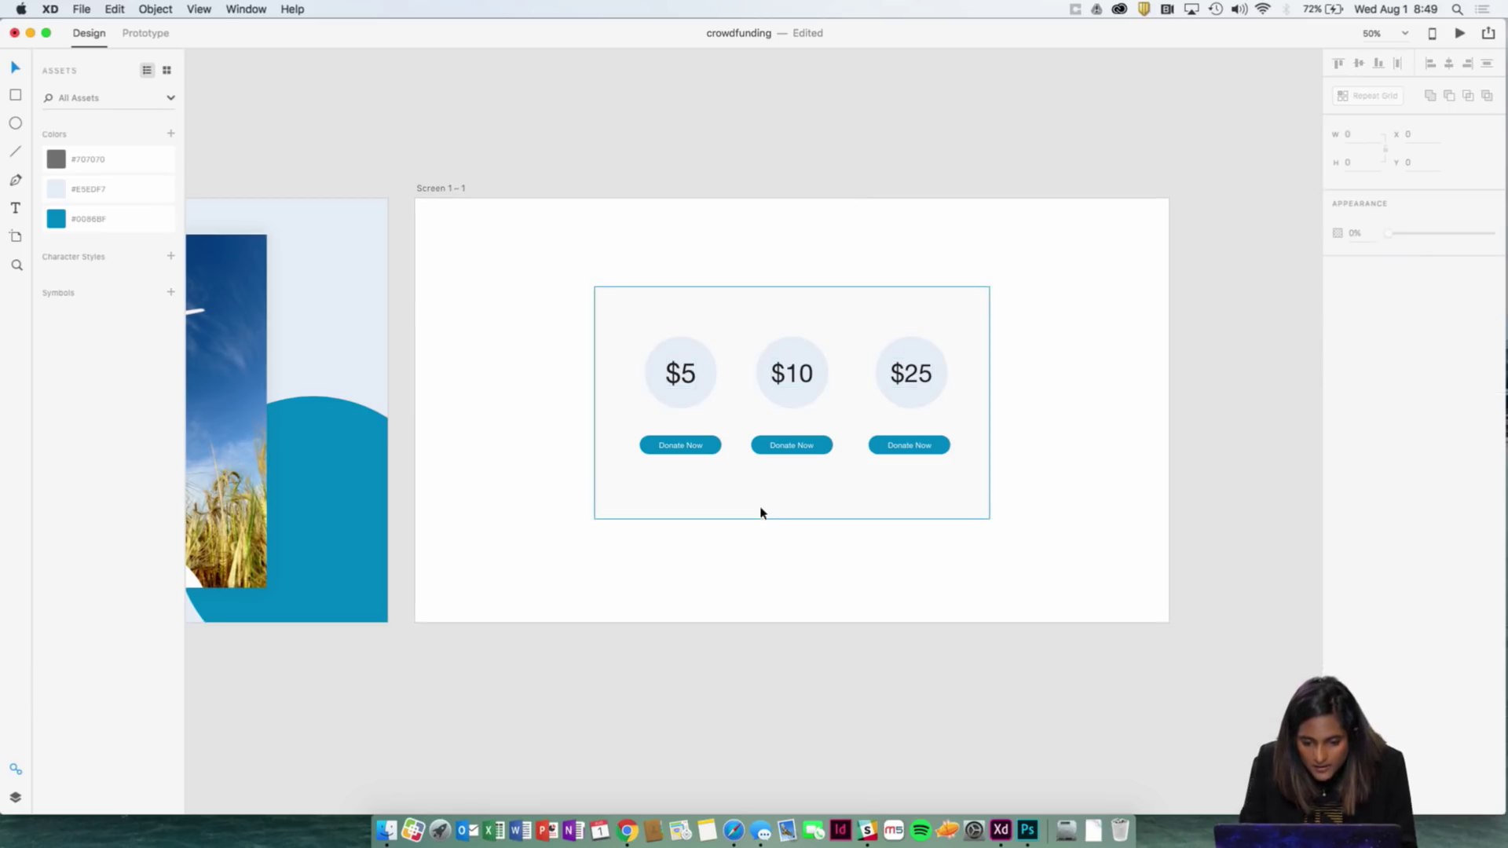
# Step: Change the label of the button under the $5 circle to "Donate $5"
pyautogui.press('super+2')
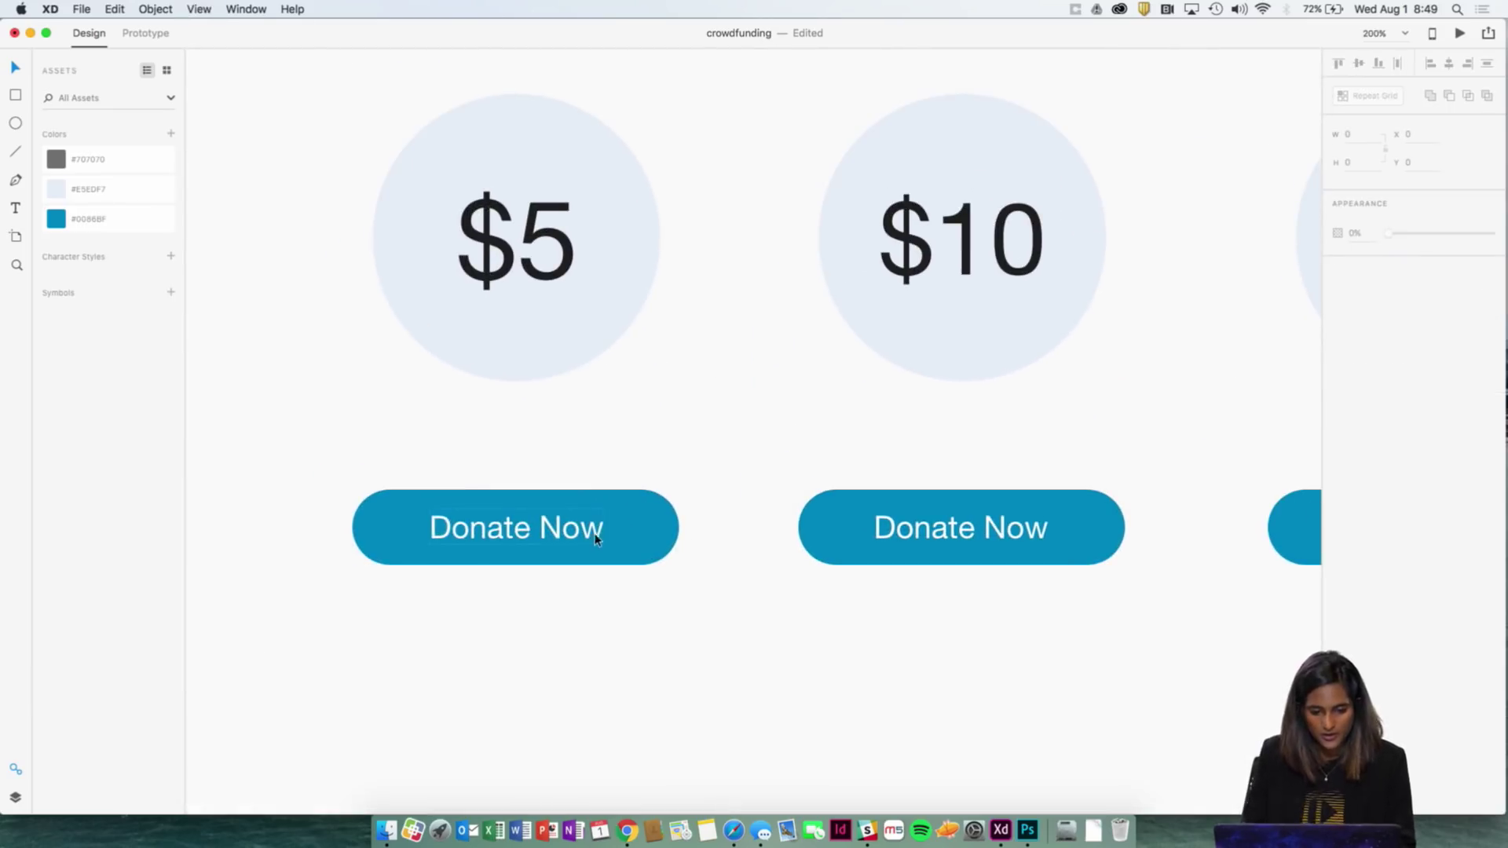
pyautogui.doubleClick(591, 538)
pyautogui.doubleClick(591, 538)
pyautogui.press('Right')
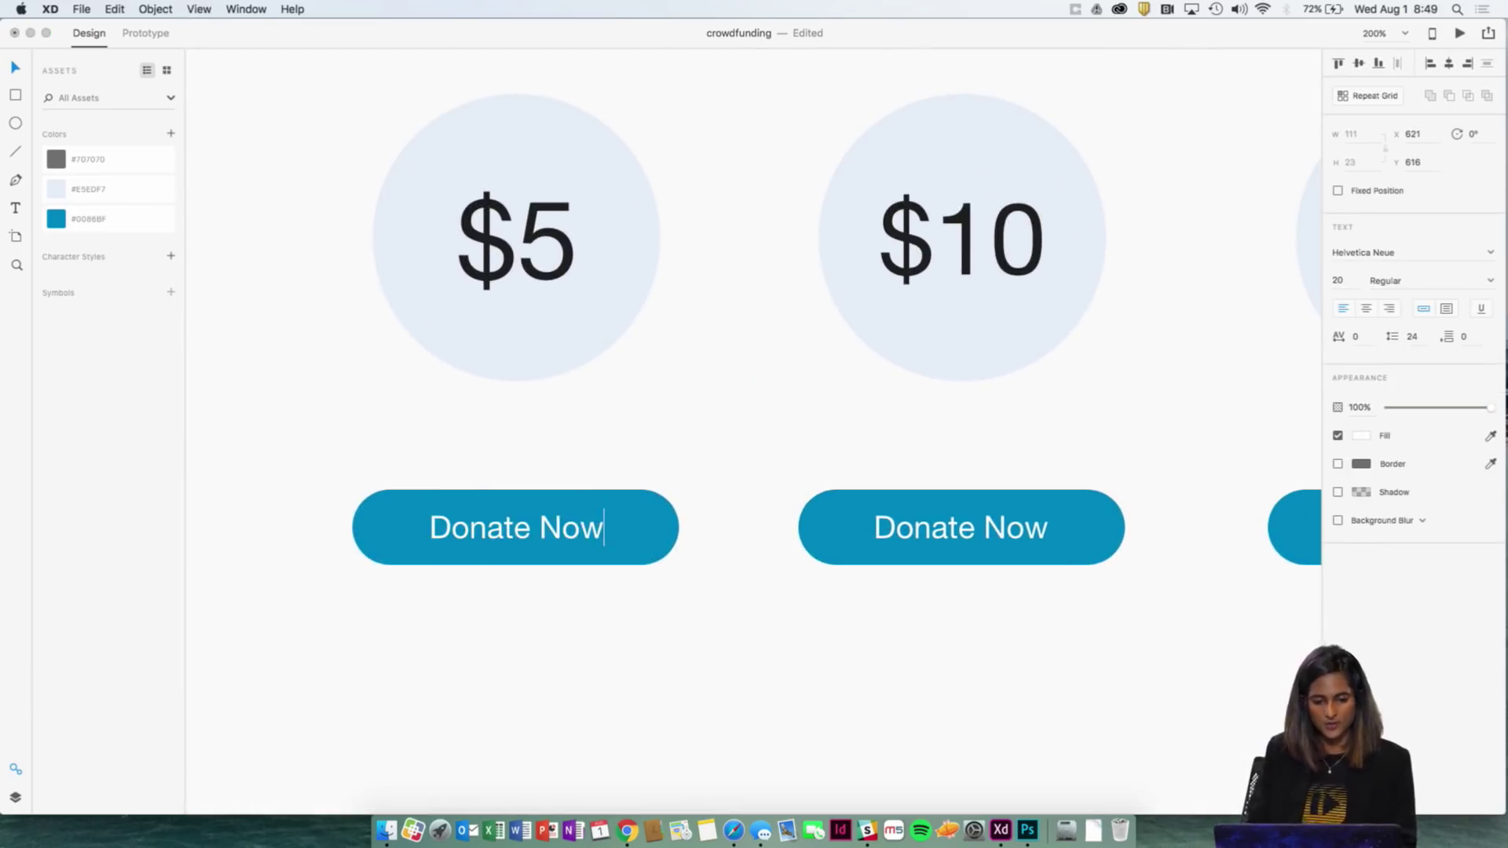
pyautogui.press('BackSpace')
pyautogui.press('BackSpace')
pyautogui.press('BackSpace')
pyautogui.press('BackSpace')
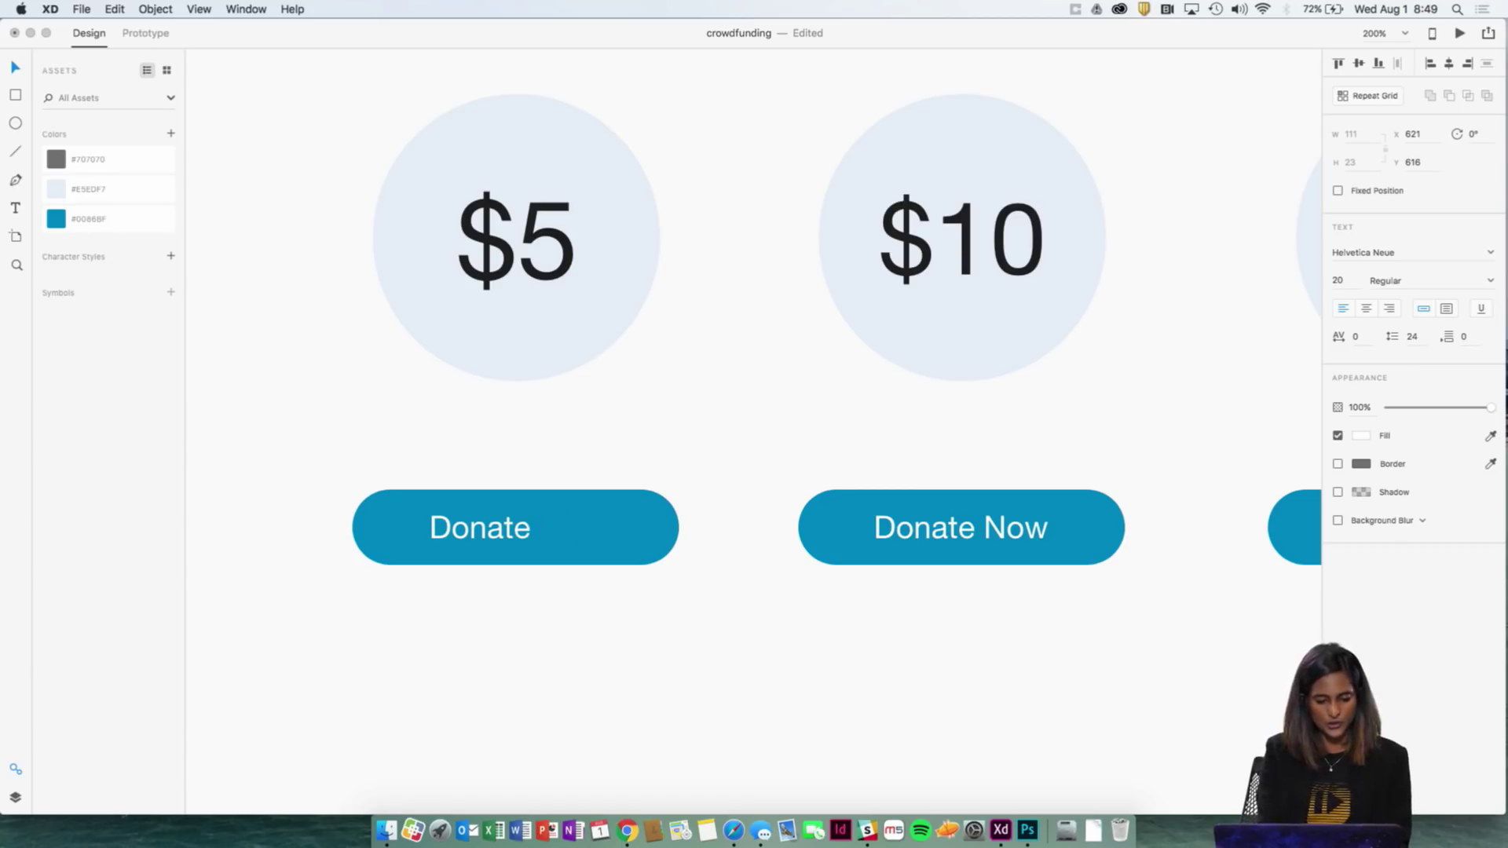
pyautogui.write('$5')
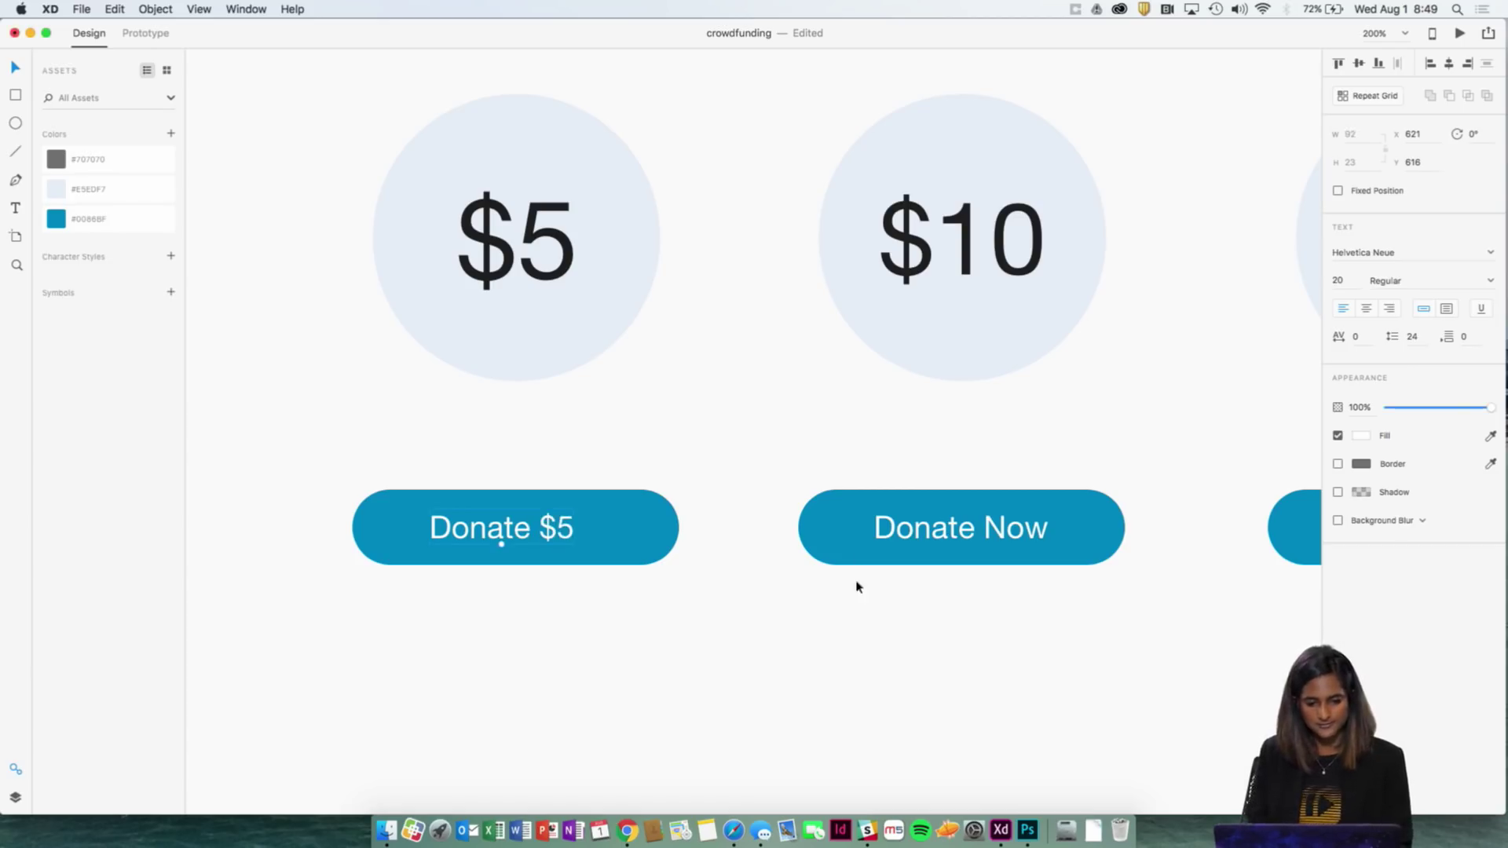
# Step: Change the label of the button under the $10 circle to "Donate 10"
pyautogui.hscroll(5, 856, 586)
pyautogui.doubleClick(843, 538)
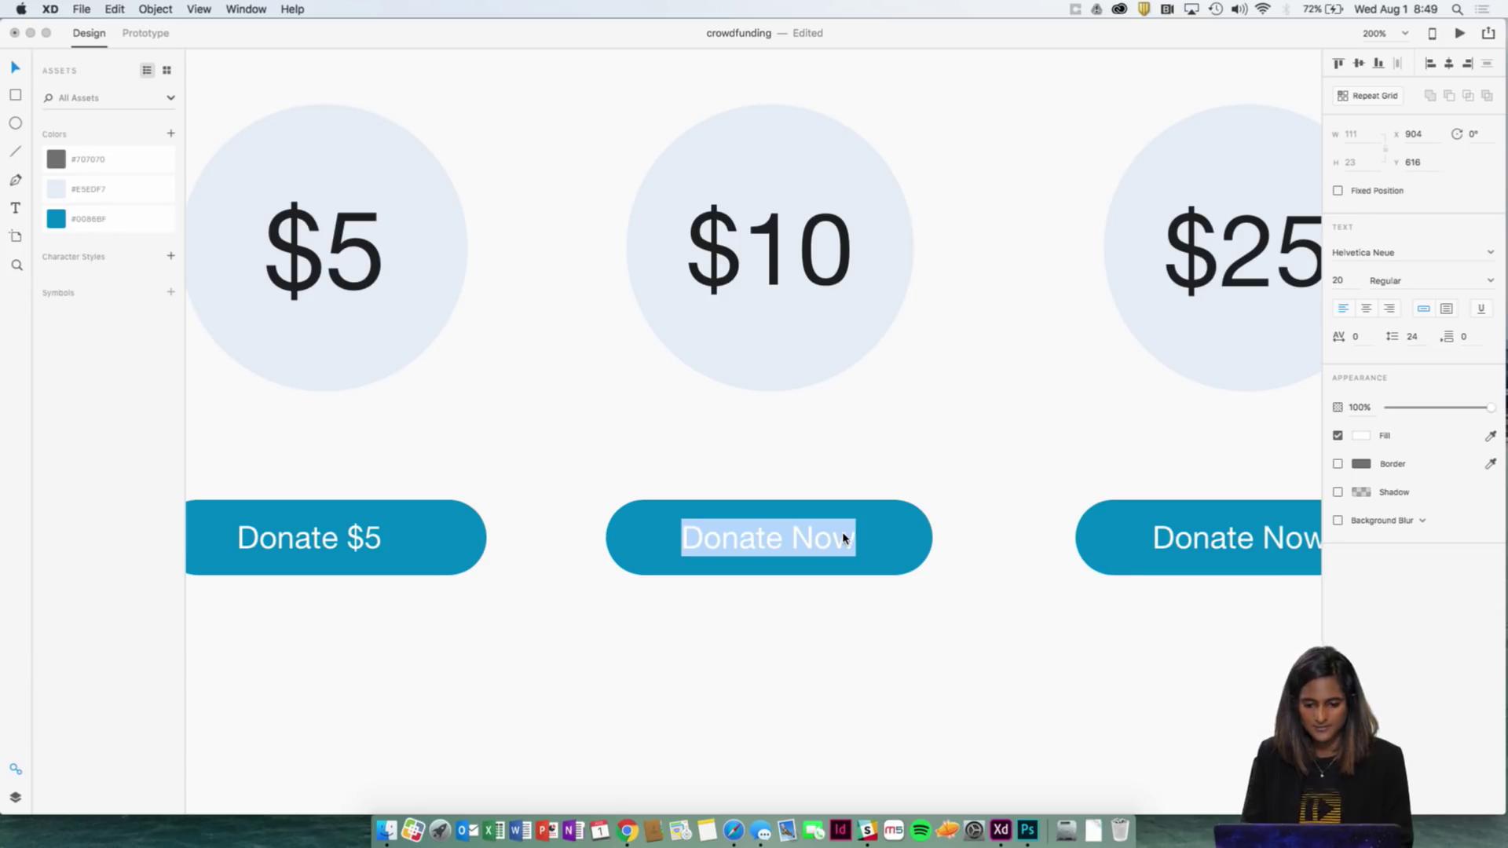
pyautogui.click(843, 539)
pyautogui.press('BackSpace')
pyautogui.press('BackSpace')
pyautogui.press('BackSpace')
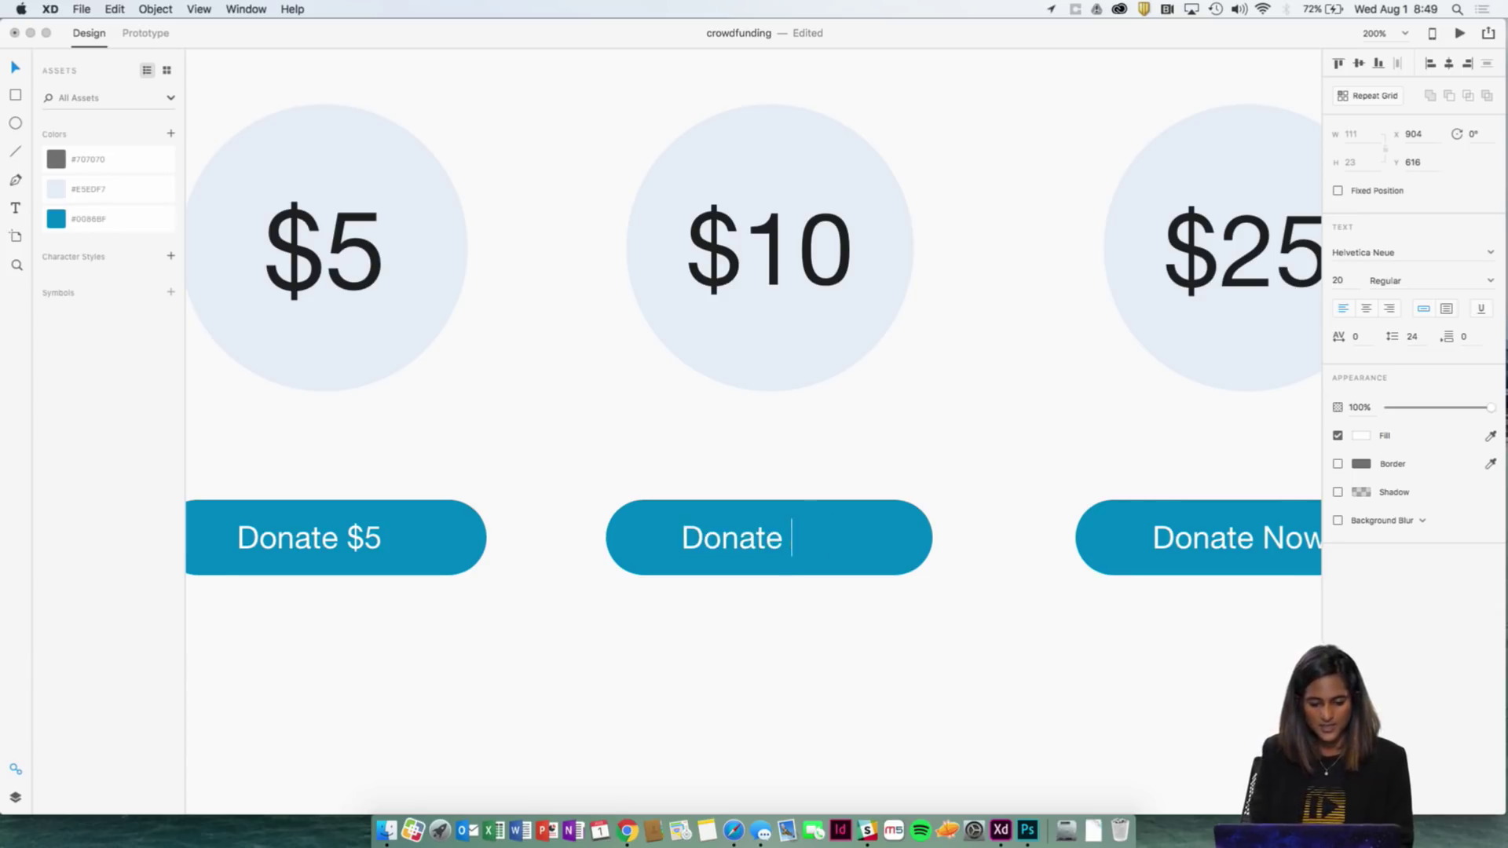
pyautogui.write('10')
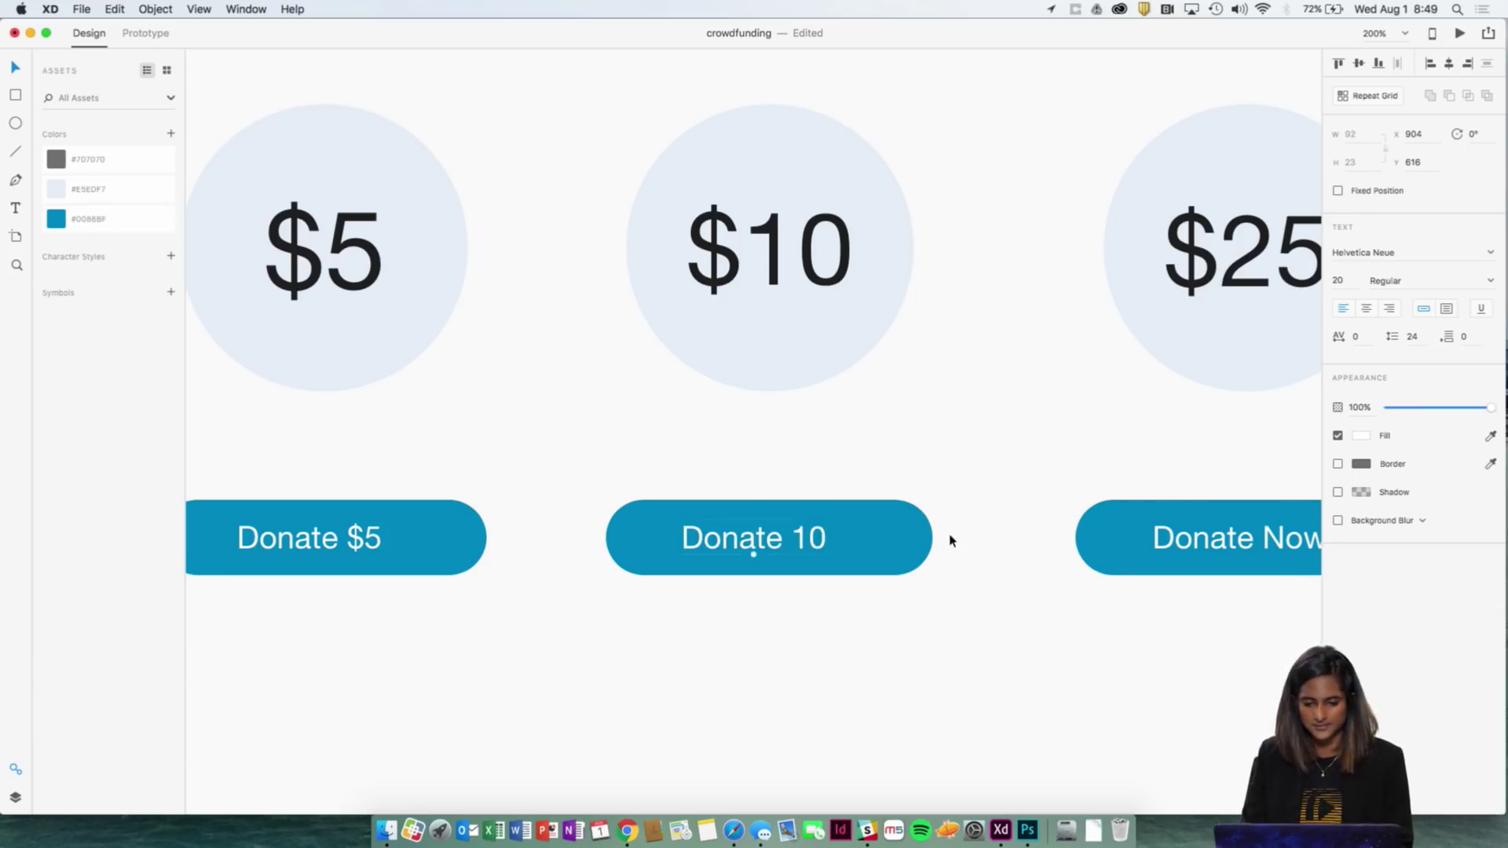
# Step: Change the label of the button under the $25 circle to "Donate $25"
pyautogui.hscroll(5, 950, 539)
pyautogui.doubleClick(1026, 533)
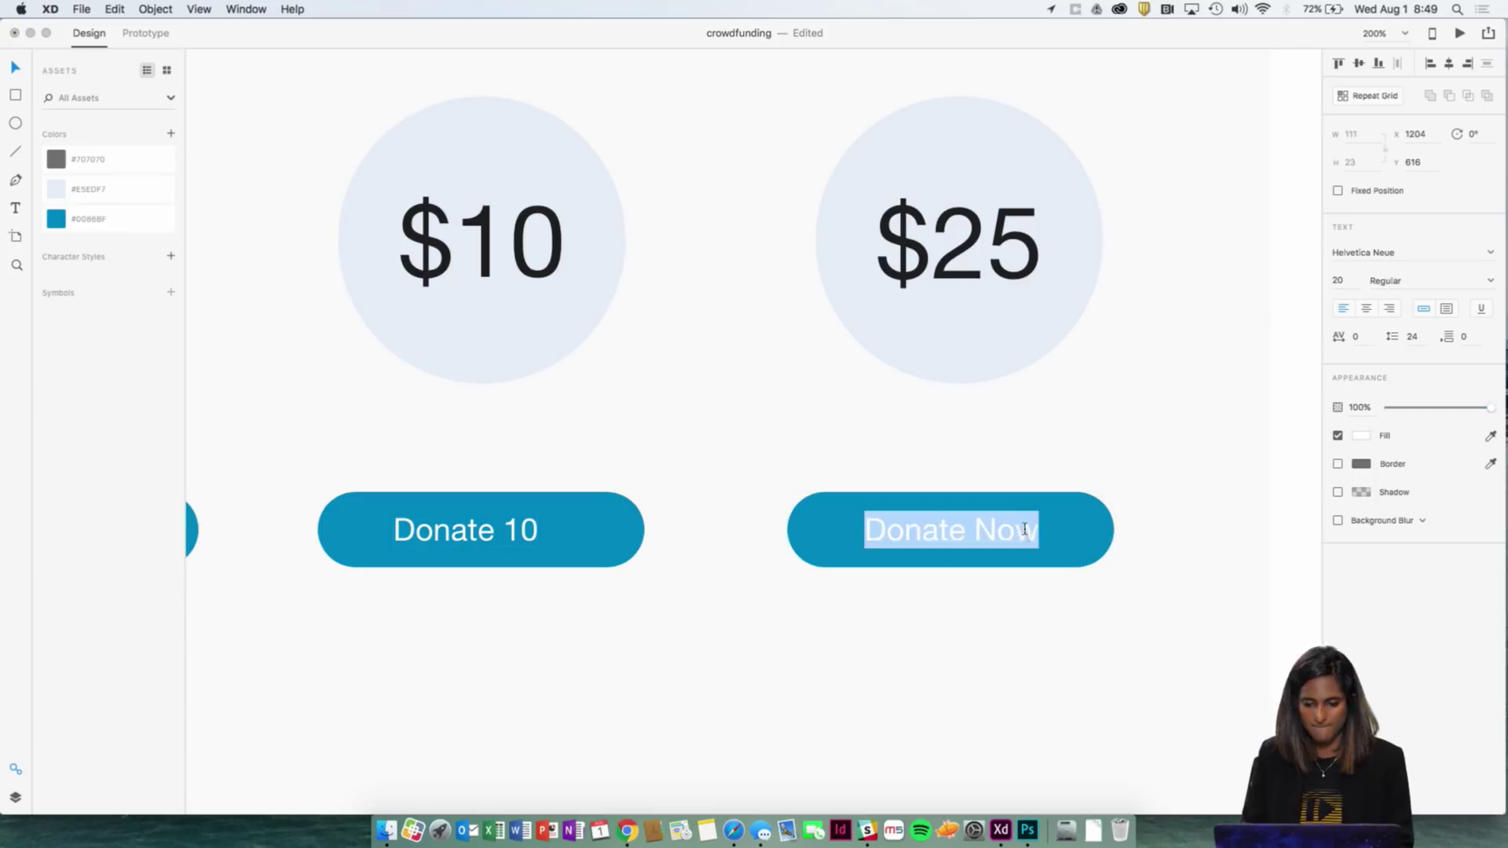
pyautogui.click(1025, 529)
pyautogui.press('BackSpace')
pyautogui.press('BackSpace')
pyautogui.write('2')
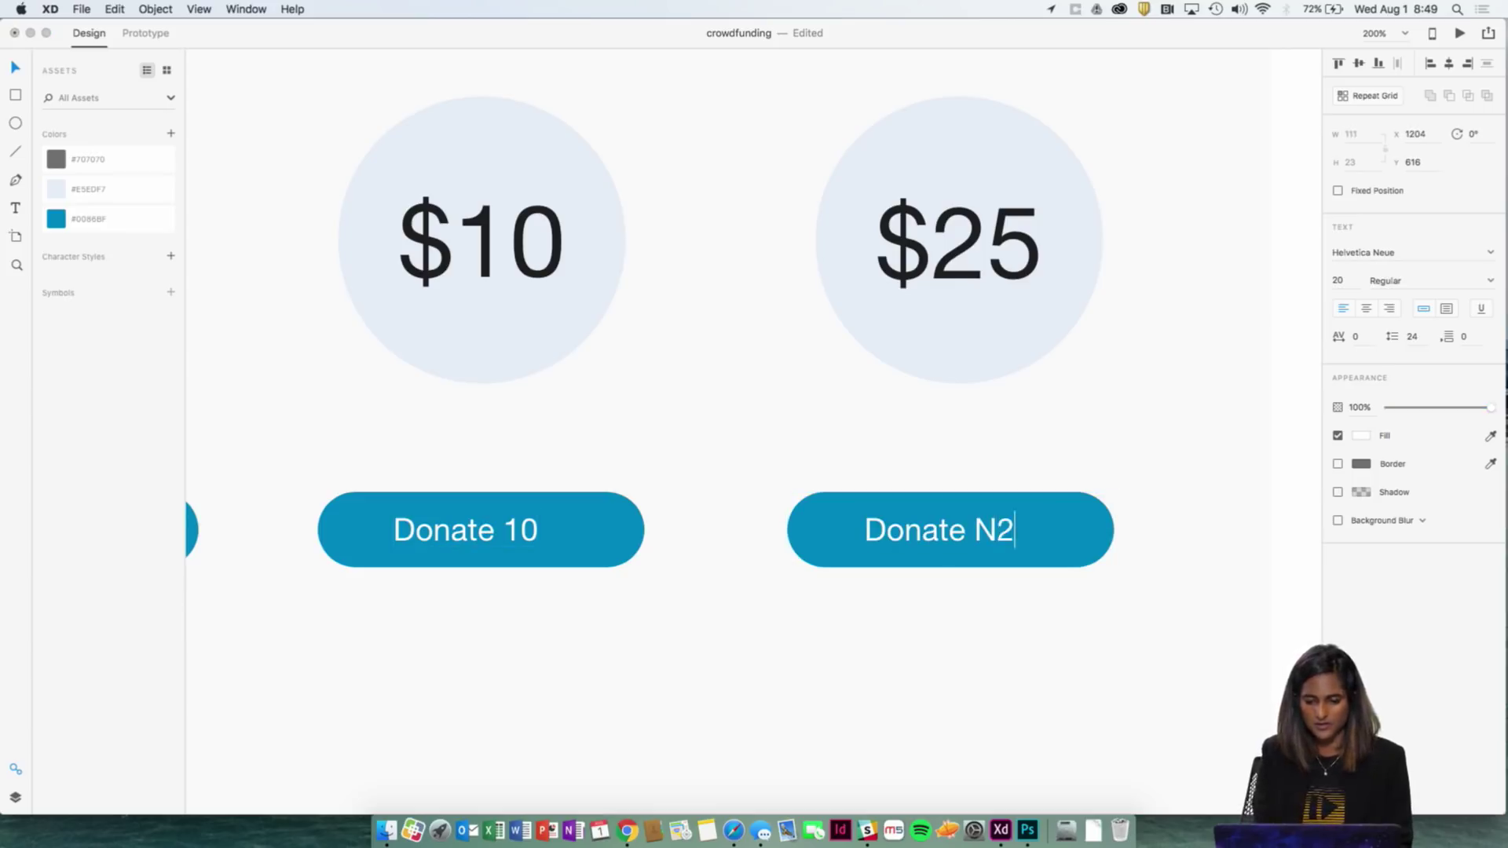
pyautogui.press('BackSpace')
pyautogui.press('BackSpace')
pyautogui.write('2')
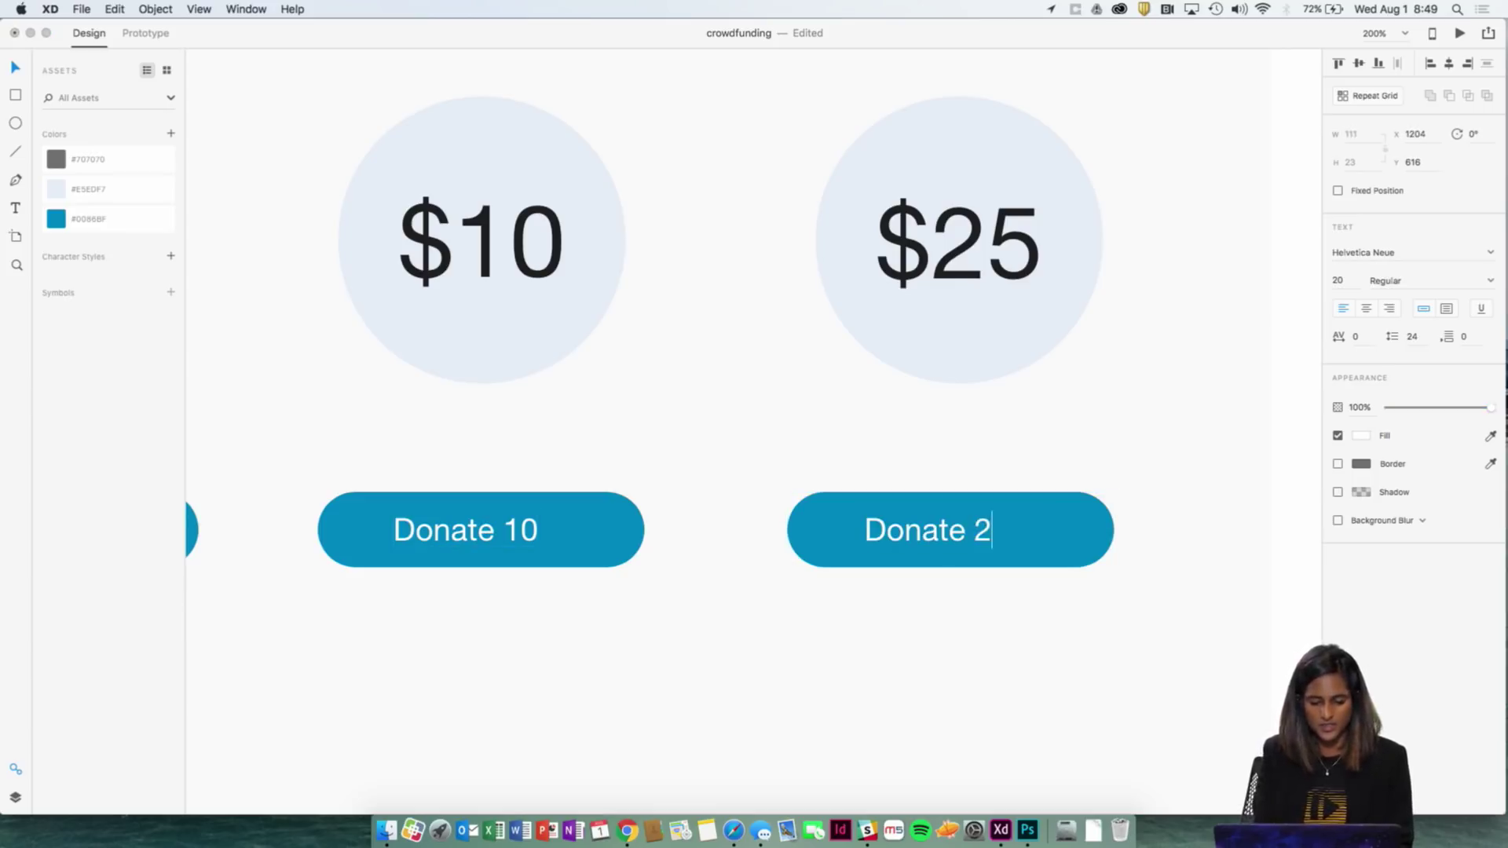
pyautogui.press('BackSpace')
pyautogui.write('$25')
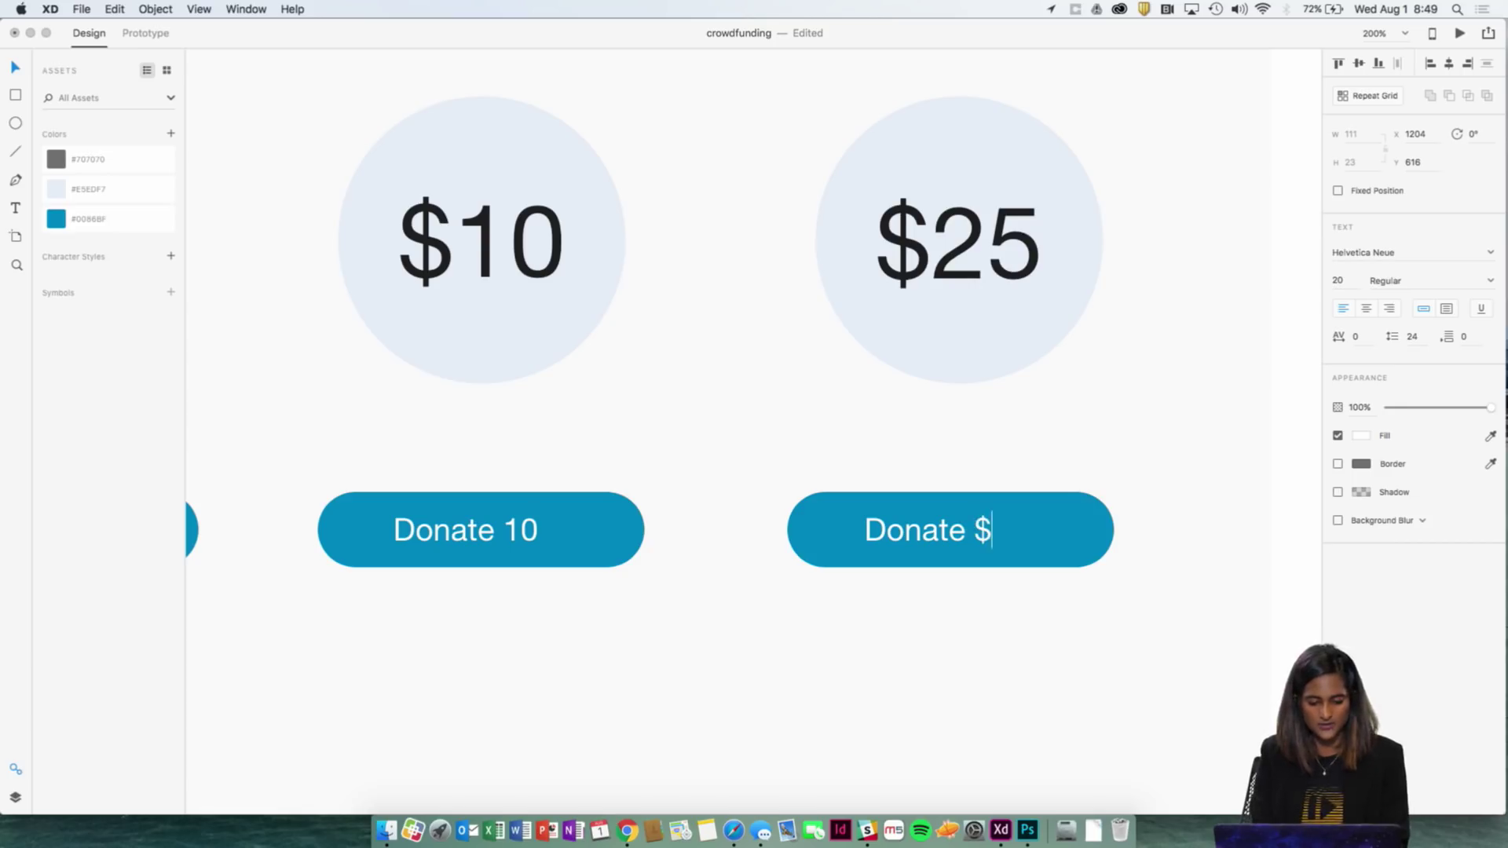
# Step: Correct the label of the button under the $10 circle to read "Donate $10"
pyautogui.doubleClick(529, 530)
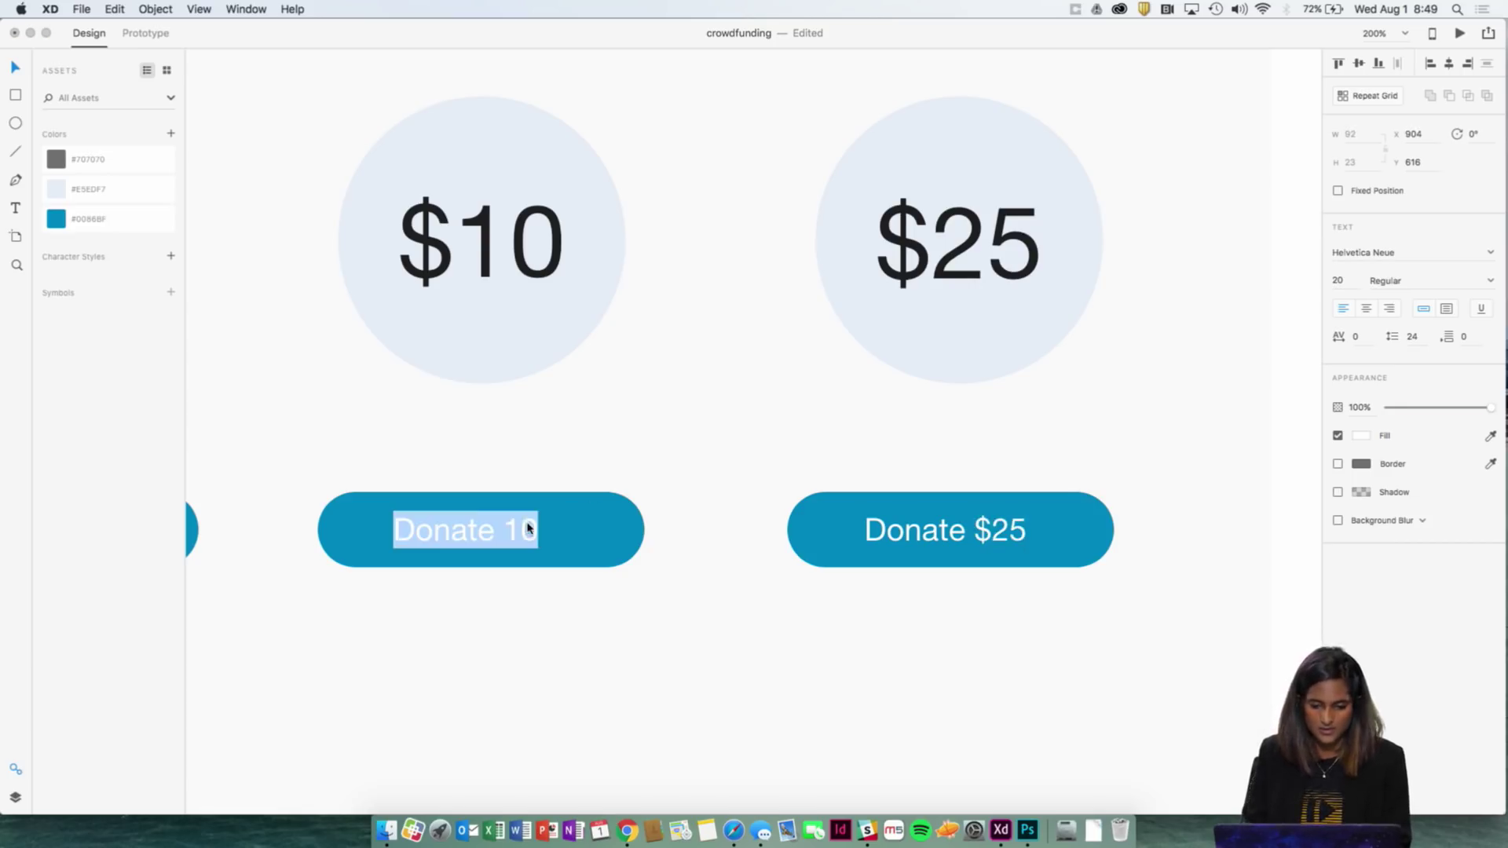
pyautogui.click(504, 529)
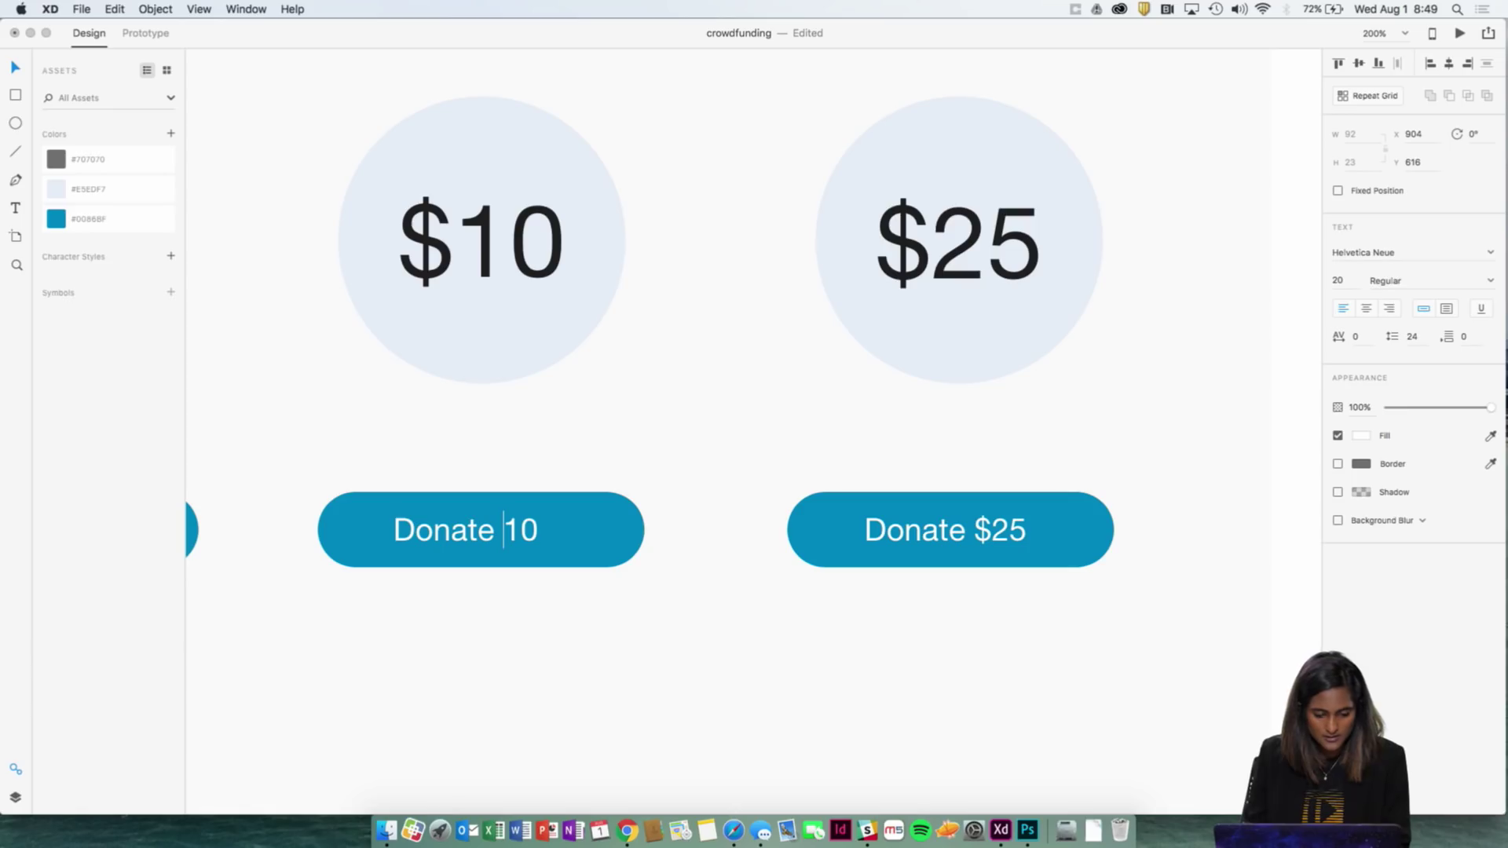
pyautogui.write('$')
pyautogui.press('super+0')
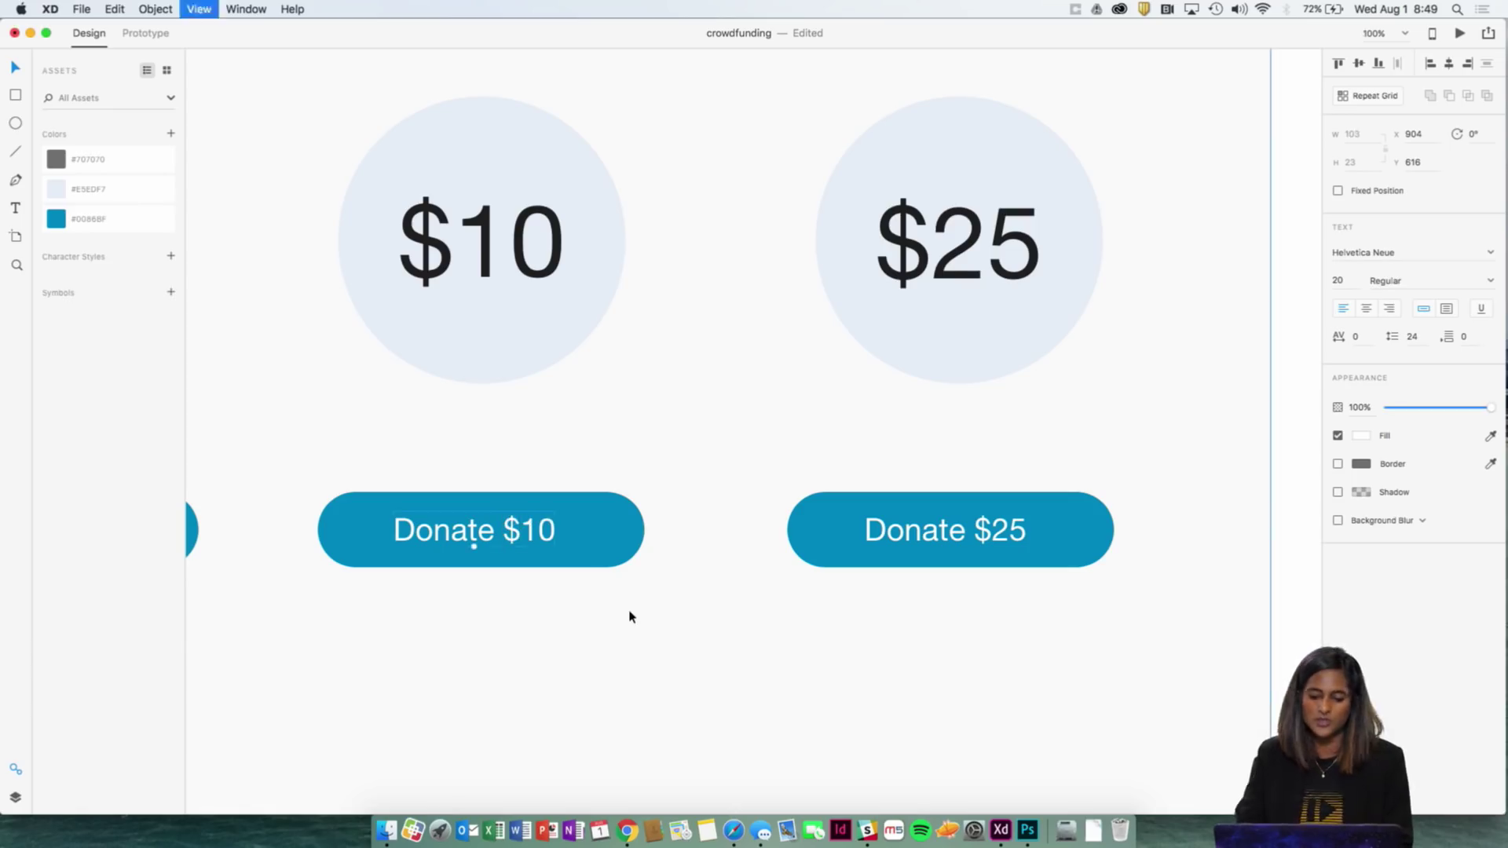
pyautogui.click(691, 582)
pyautogui.press('super+equal')
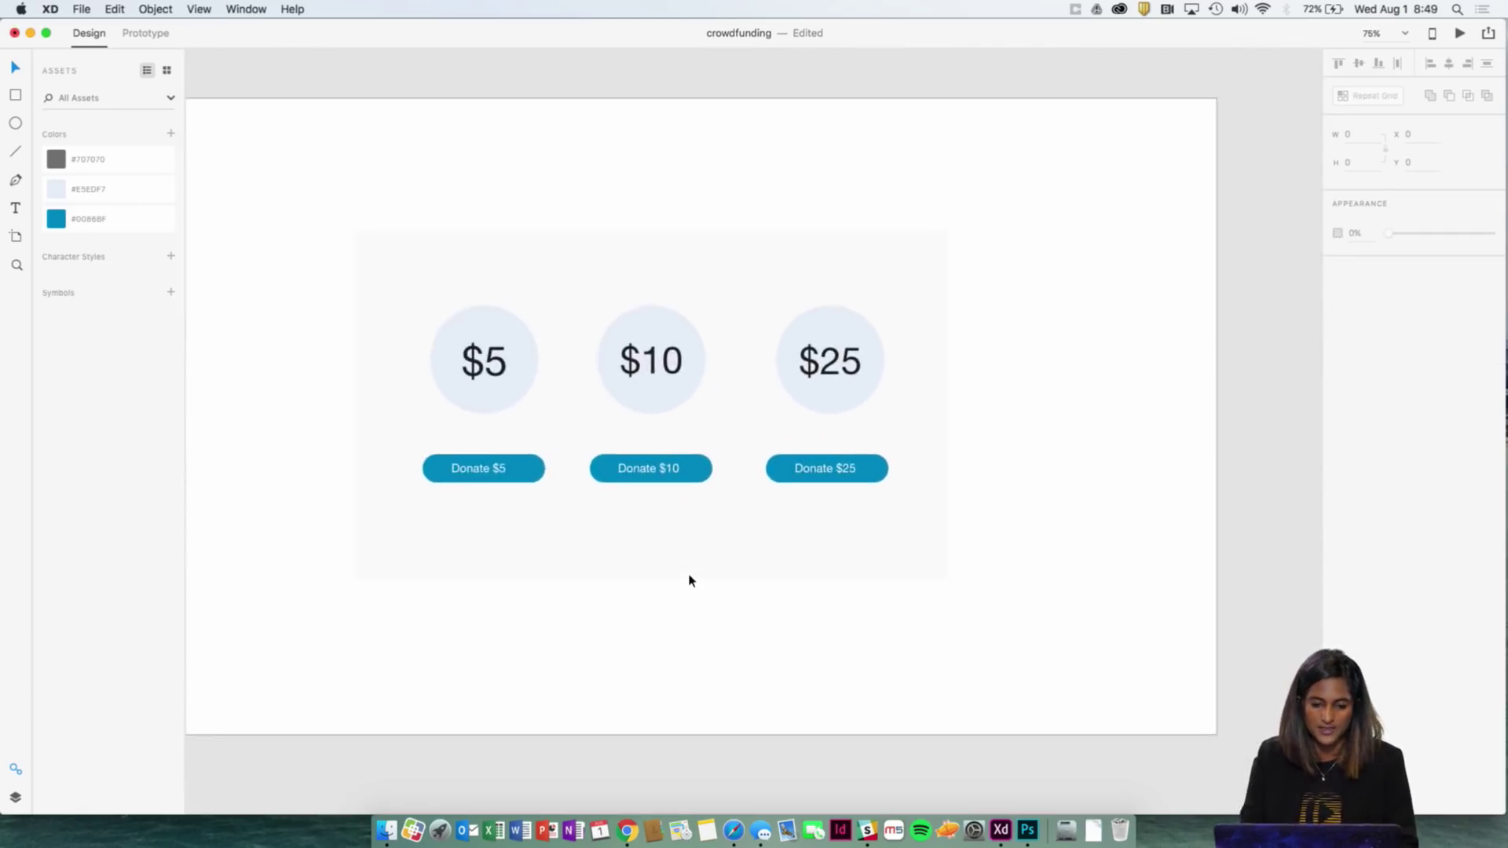
# Step: Place a copy of the $5 circle, its price and its donate button on the empty canvas below the artboard
pyautogui.scroll(-2, 690, 581)
pyautogui.click(555, 270)
pyautogui.press('Escape')
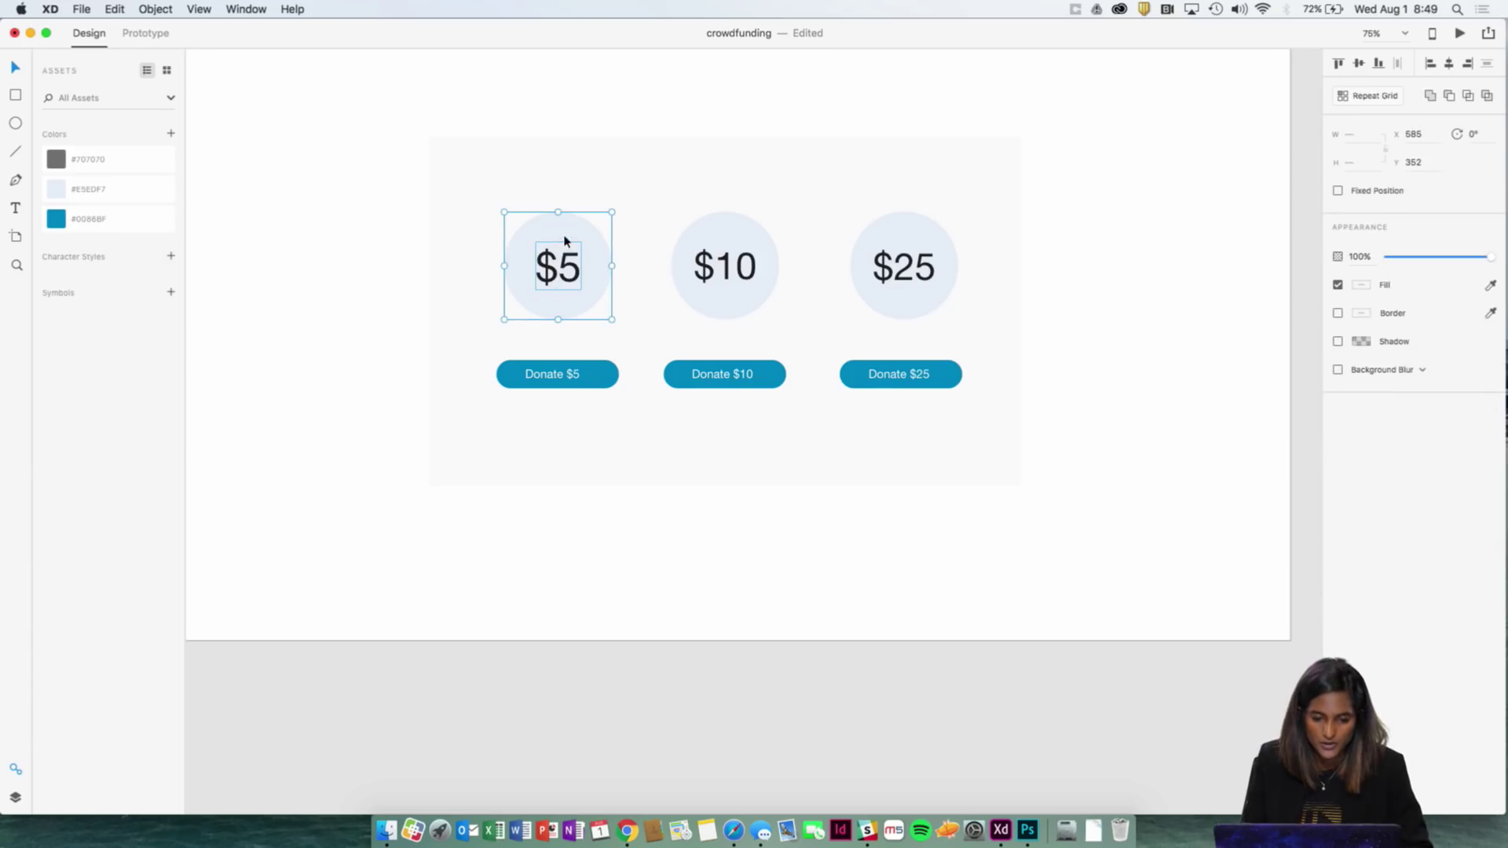
pyautogui.keyDown('shift'); pyautogui.click(595, 375); pyautogui.keyUp('shift')
pyautogui.moveTo(597, 378); pyautogui.dragTo(584, 831)
pyautogui.scroll(-4, 644, 537)
pyautogui.scroll(-1, 644, 538)
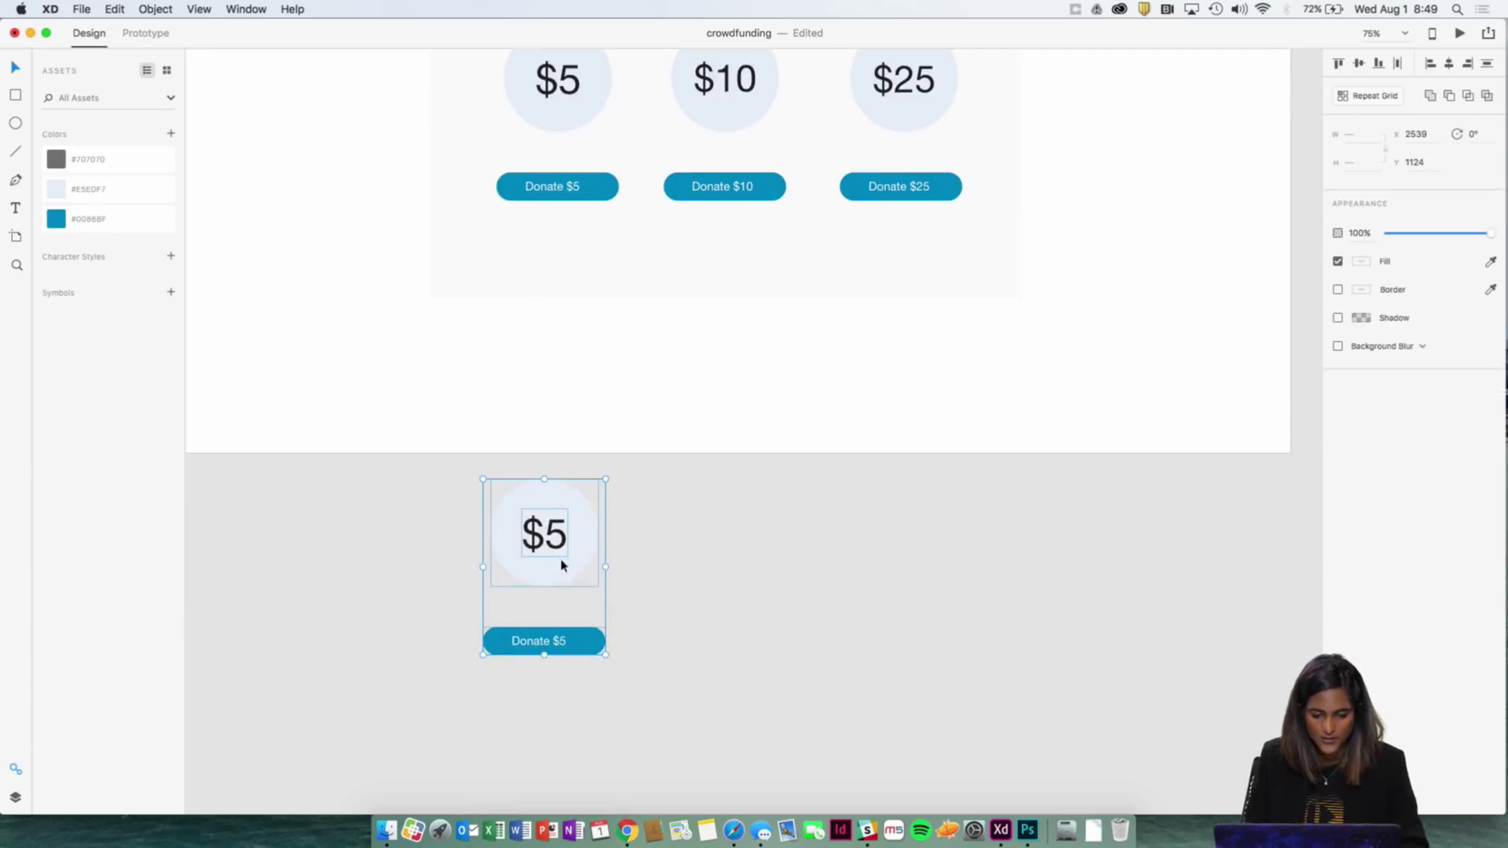
pyautogui.click(691, 636)
# Step: Delete the $5 price text from the copied circle below the artboard
pyautogui.doubleClick(560, 548)
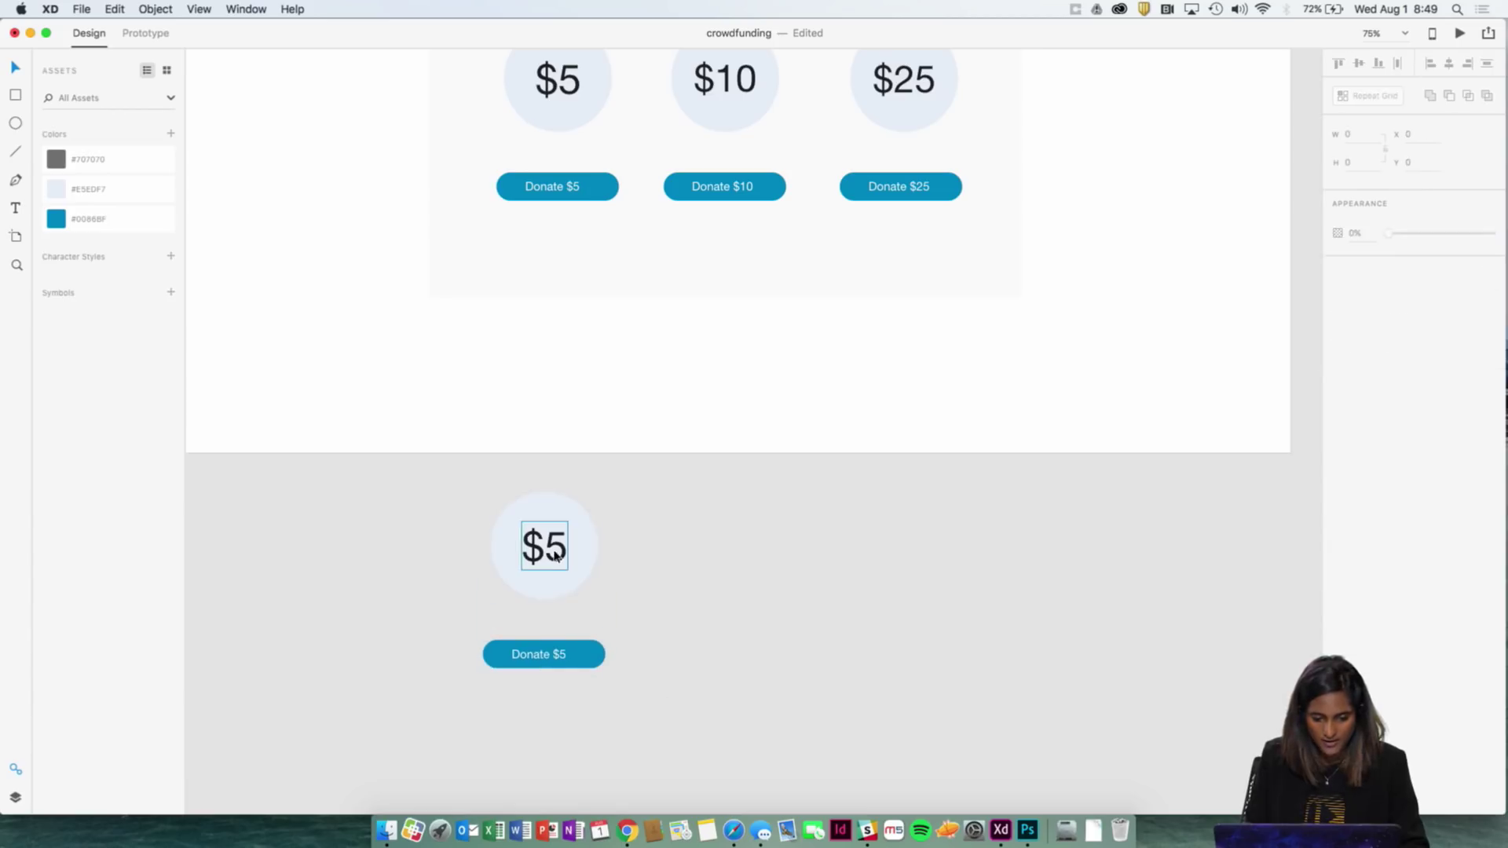
pyautogui.press('Delete')
pyautogui.click(555, 558)
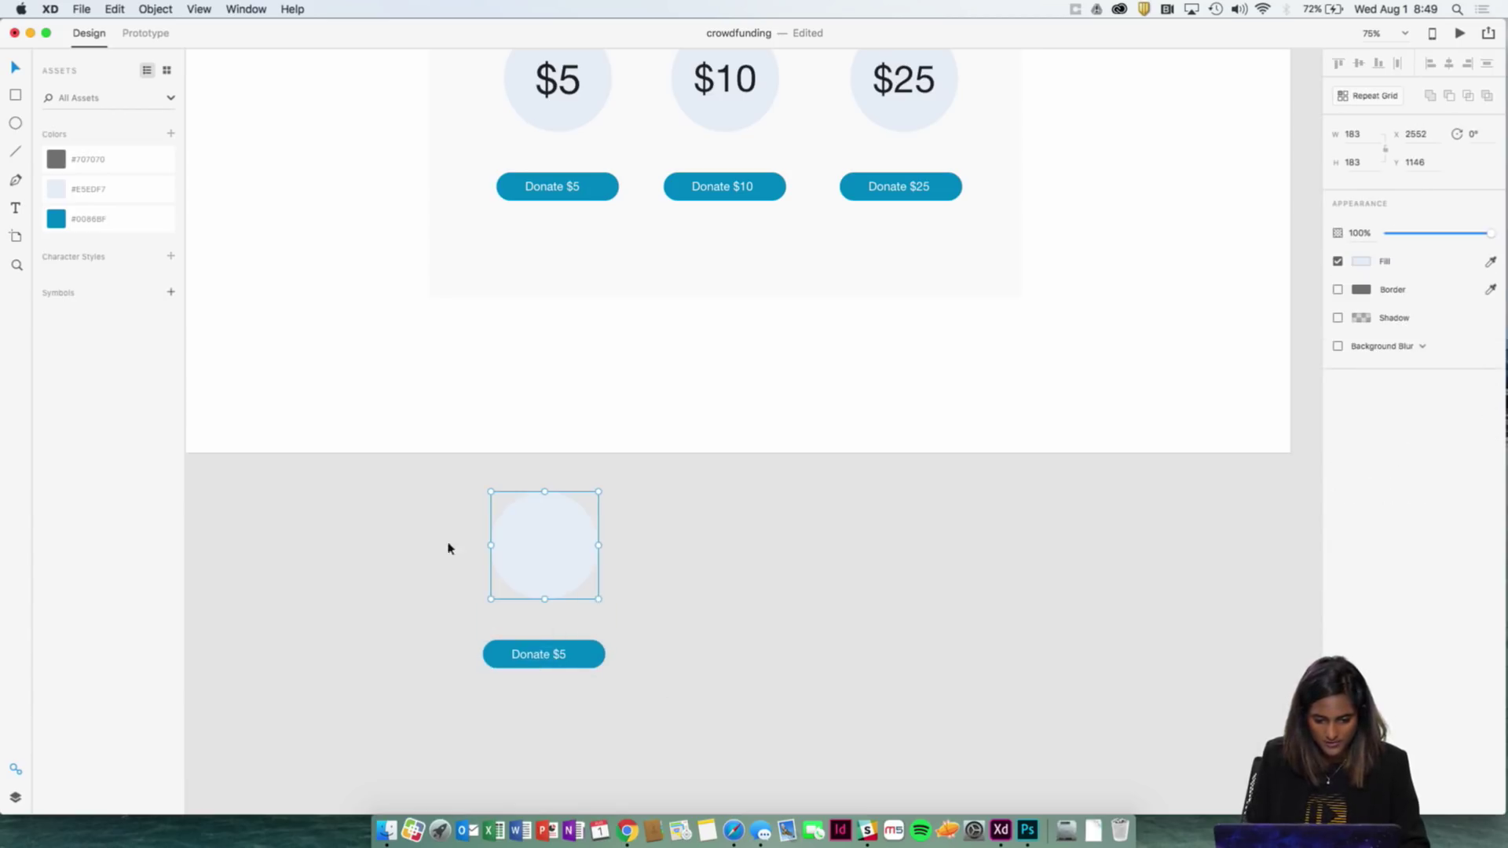
# Step: Turn the copied circle and donate button into a repeat grid of three columns and two rows
pyautogui.moveTo(656, 735); pyautogui.dragTo(503, 534)
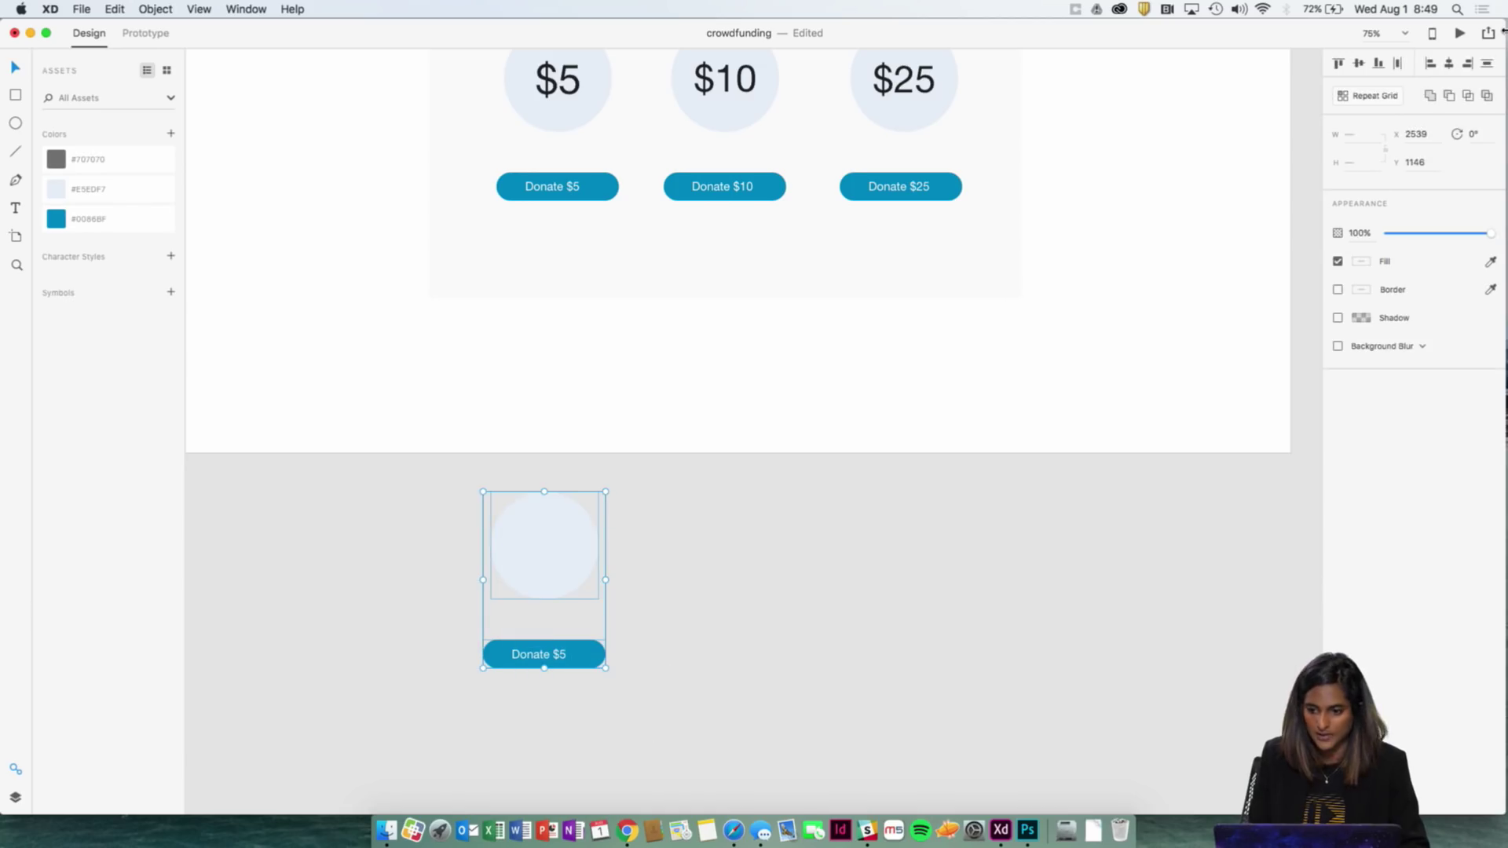
pyautogui.click(1385, 97)
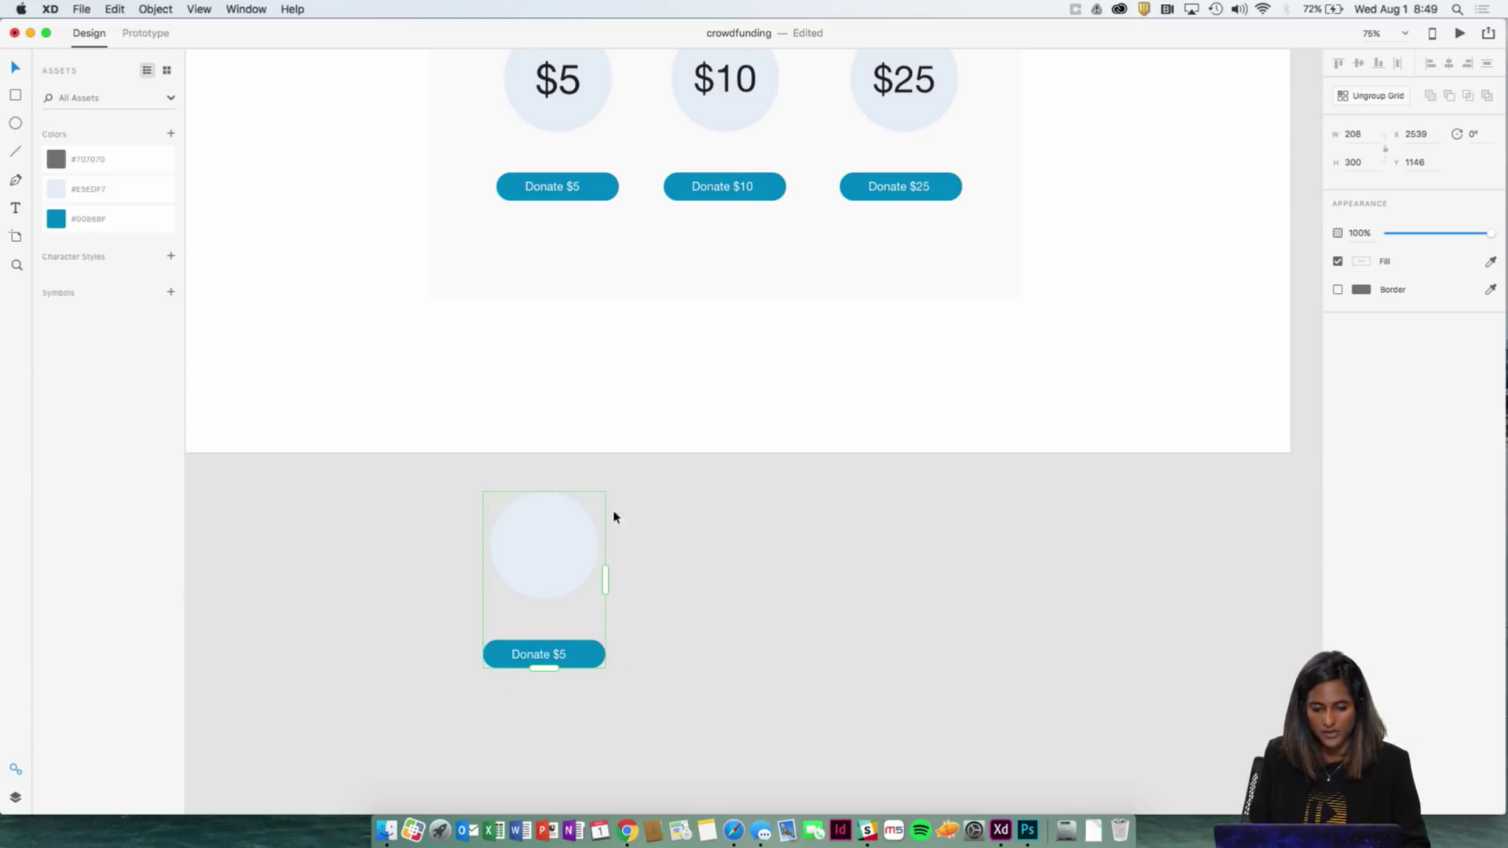
pyautogui.moveTo(611, 582); pyautogui.dragTo(881, 603)
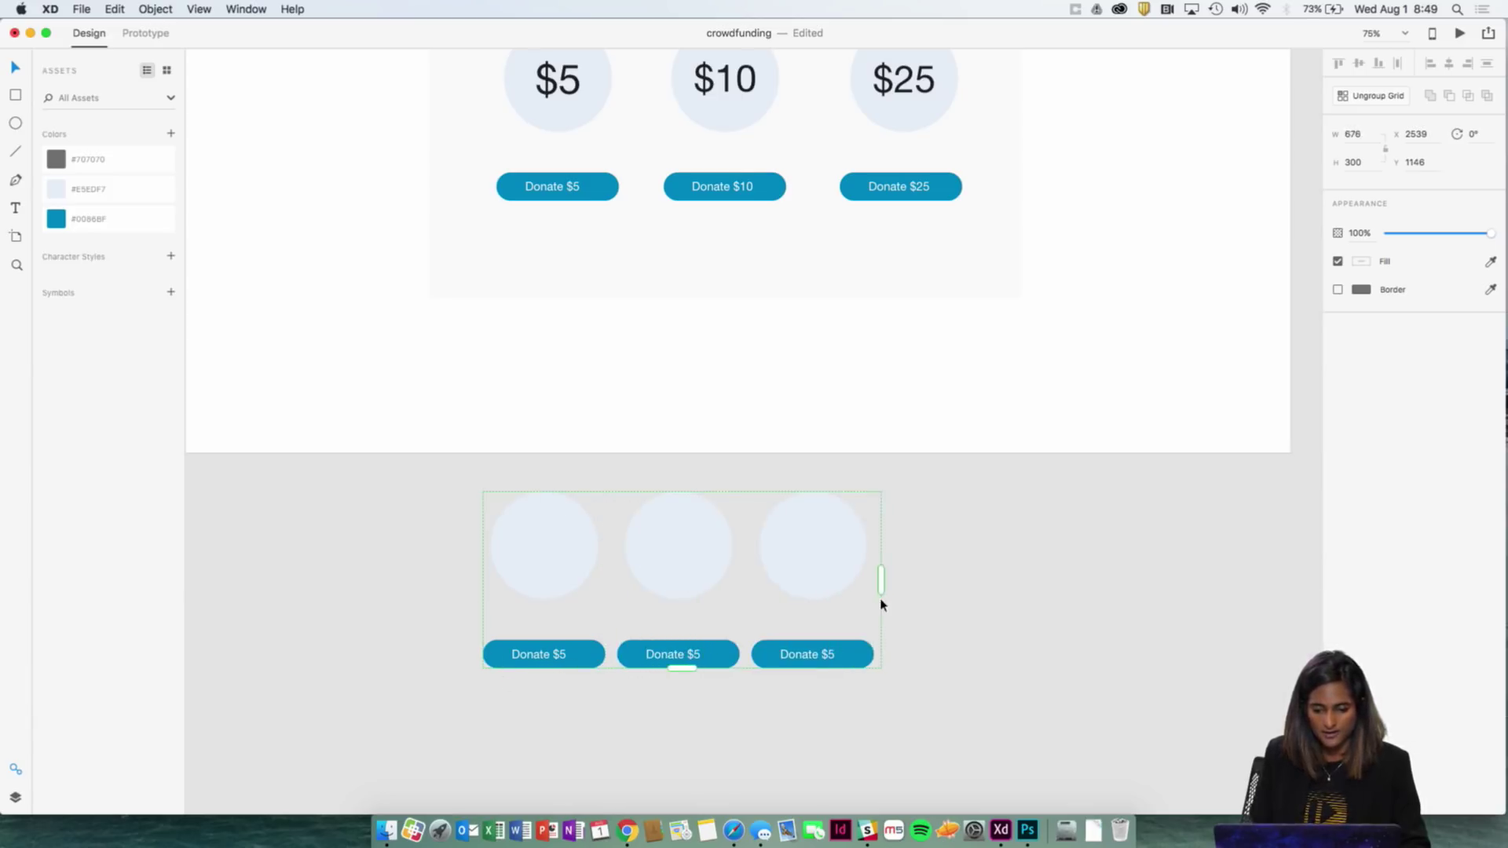
pyautogui.scroll(-3, 739, 676)
pyautogui.moveTo(677, 585); pyautogui.dragTo(673, 751)
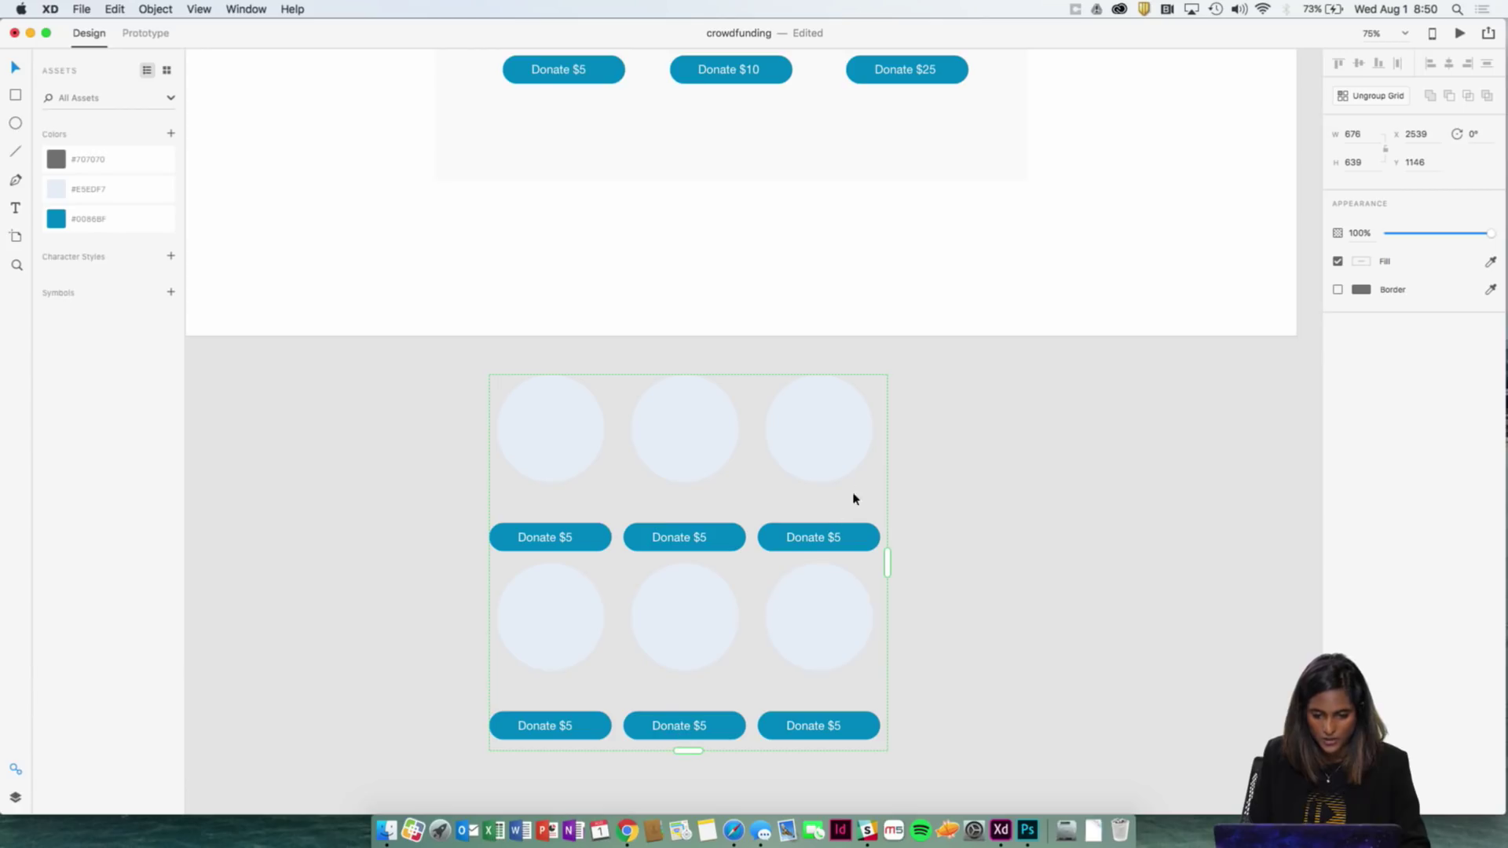
# Step: Widen the repeat grid's column gap and set its row gap to about 23 px, and delete the grid
pyautogui.scroll(2, 844, 454)
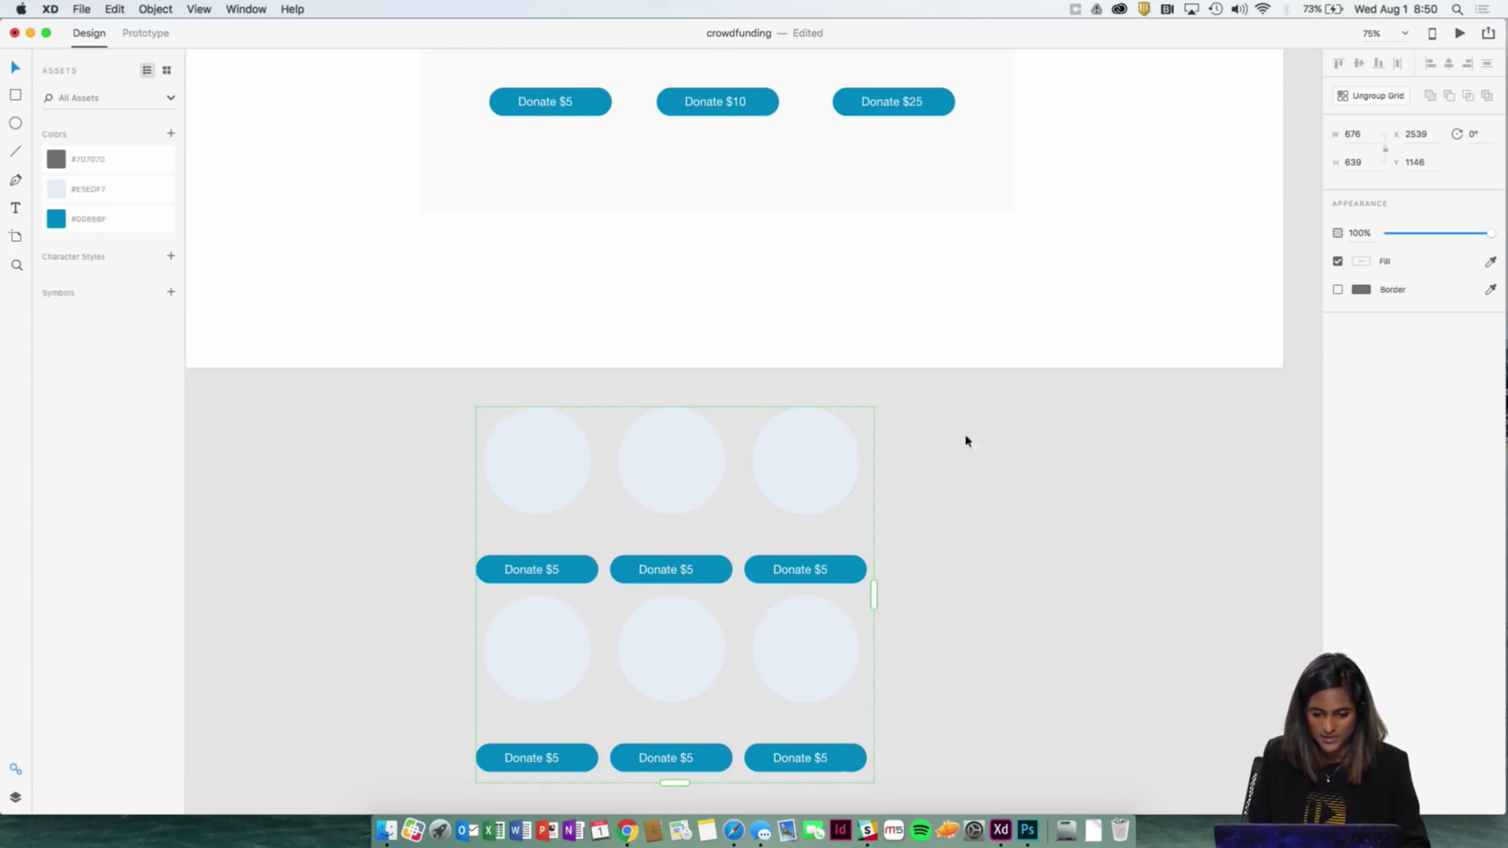
pyautogui.moveTo(736, 451)
pyautogui.moveTo(736, 451); pyautogui.dragTo(786, 448)
pyautogui.moveTo(626, 604)
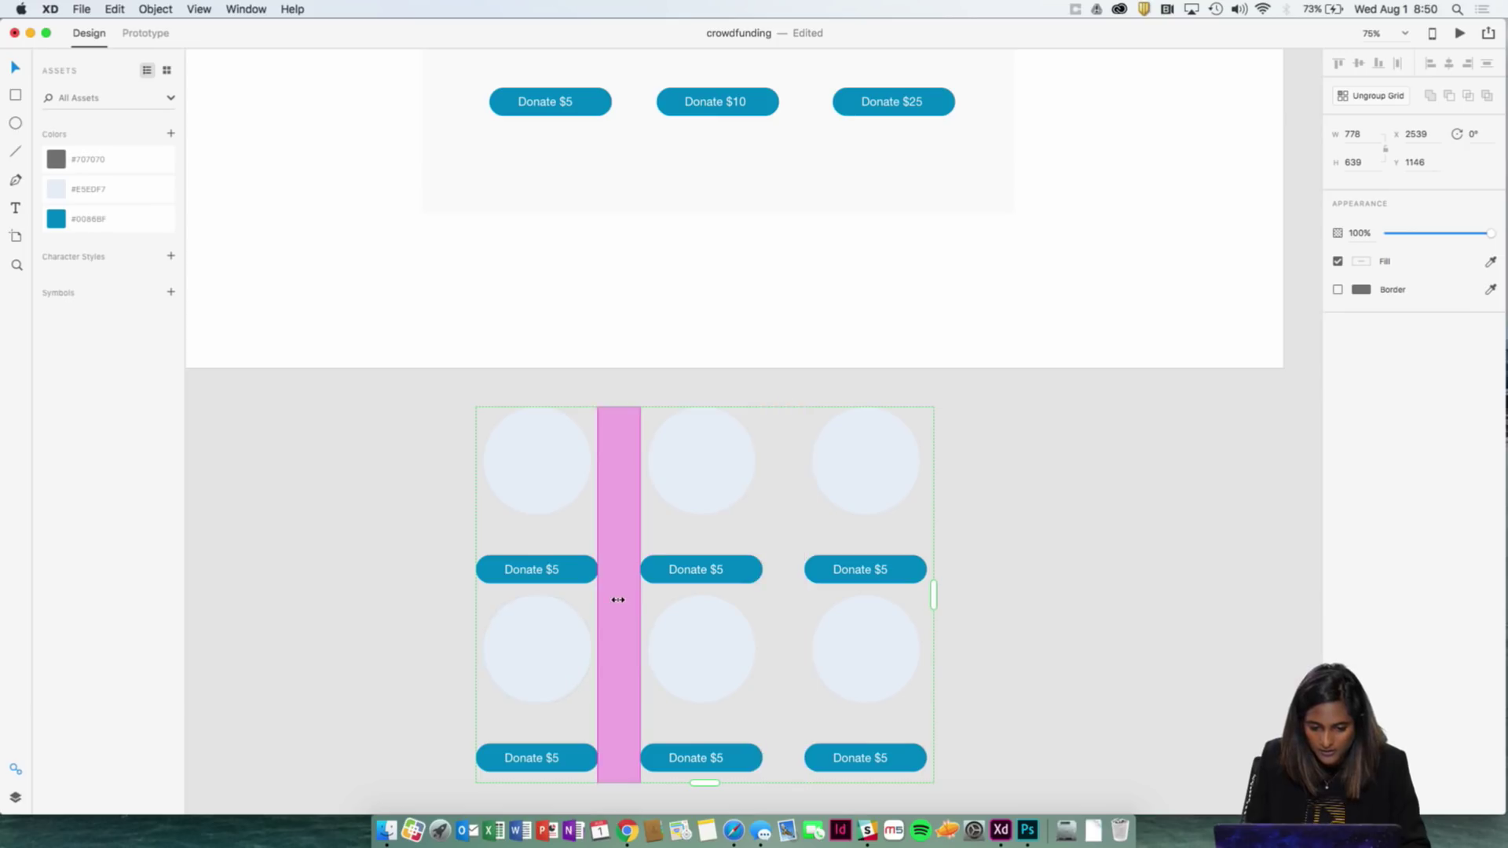
pyautogui.moveTo(618, 599); pyautogui.dragTo(549, 591)
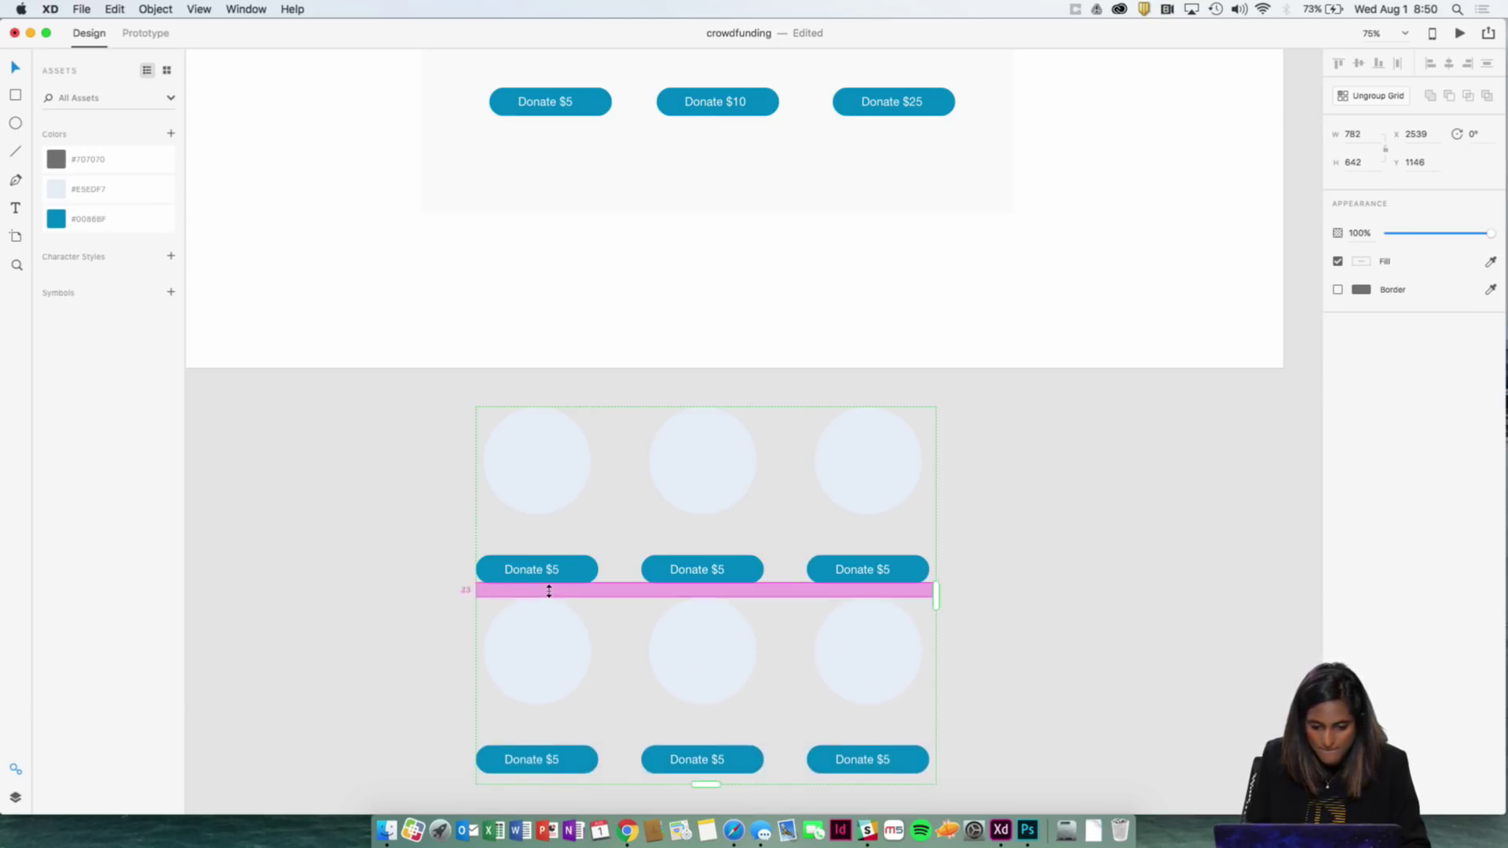
pyautogui.press('Delete')
# Step: Duplicate the Screen 1 artboard so the copy sits after Screen 1 – 1 as a third artboard
pyautogui.scroll(5, 1010, 633)
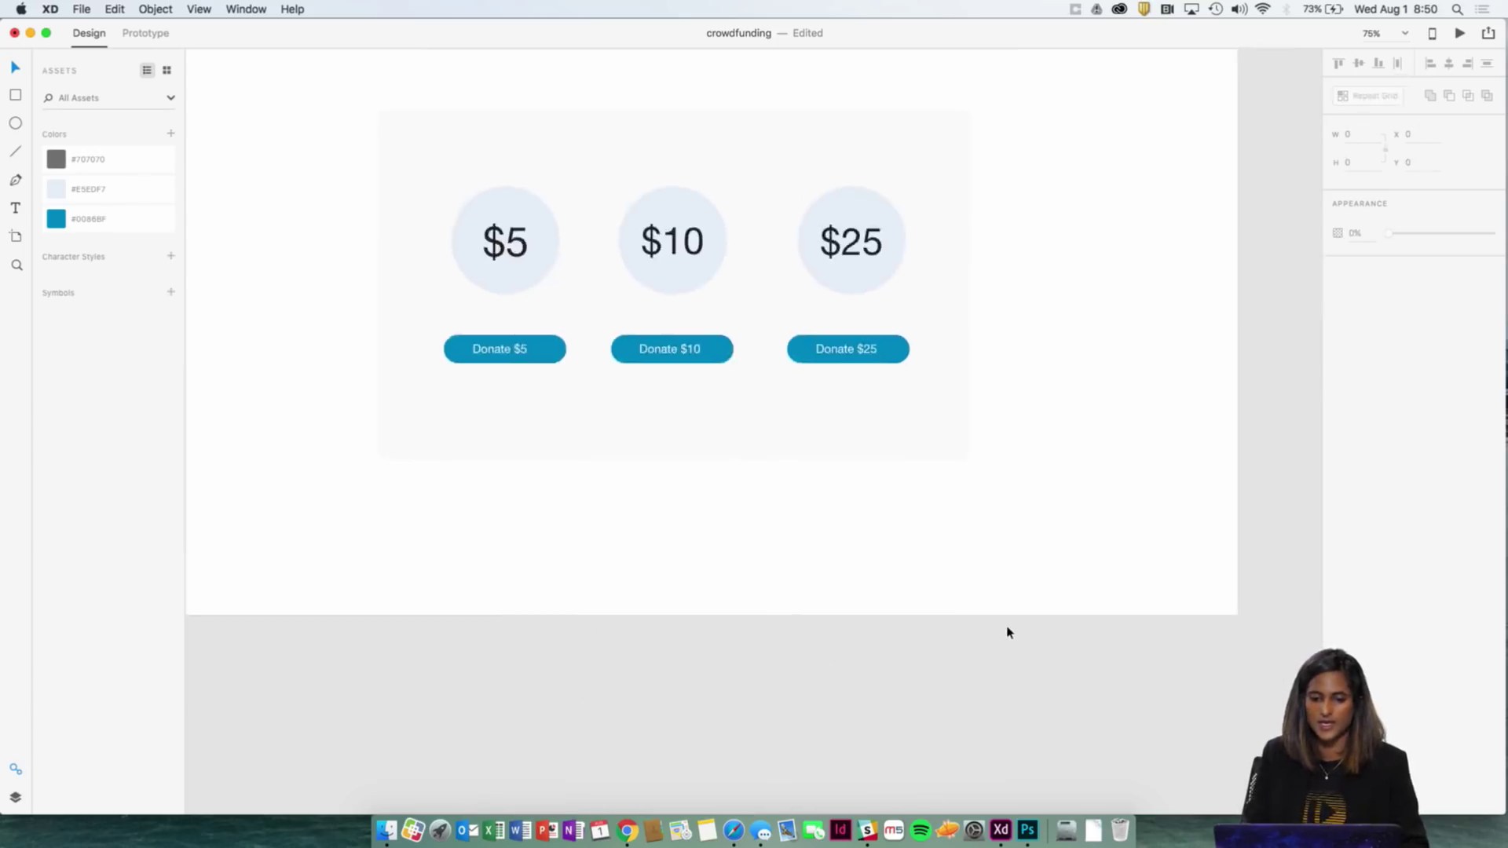
pyautogui.press('super+equal')
pyautogui.press('super+minus')
pyautogui.press('super+minus')
pyautogui.hscroll(-5, 1010, 633)
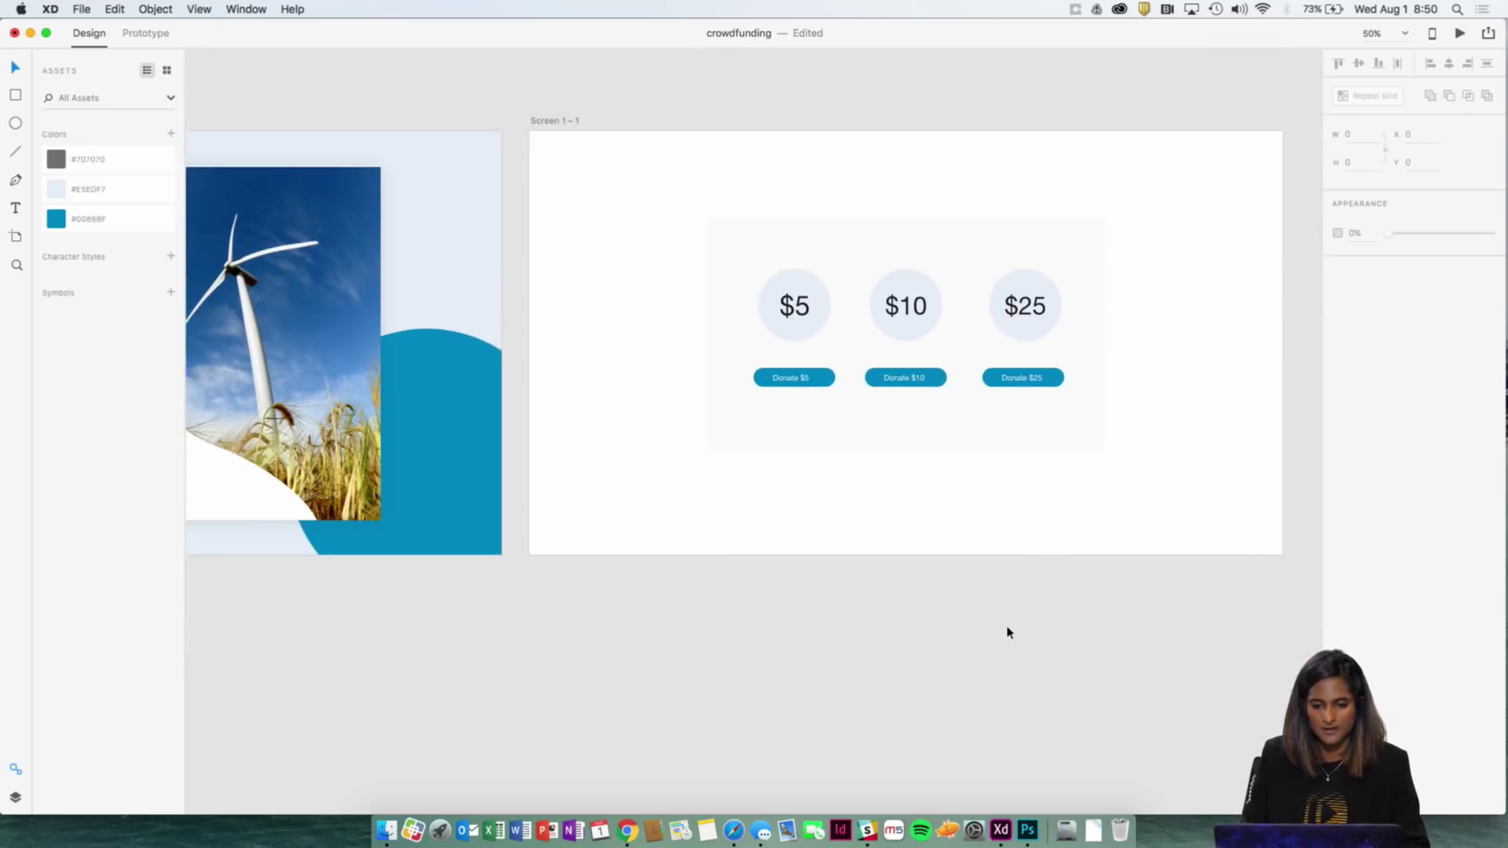
pyautogui.press('super+minus')
pyautogui.hscroll(-2, 786, 511)
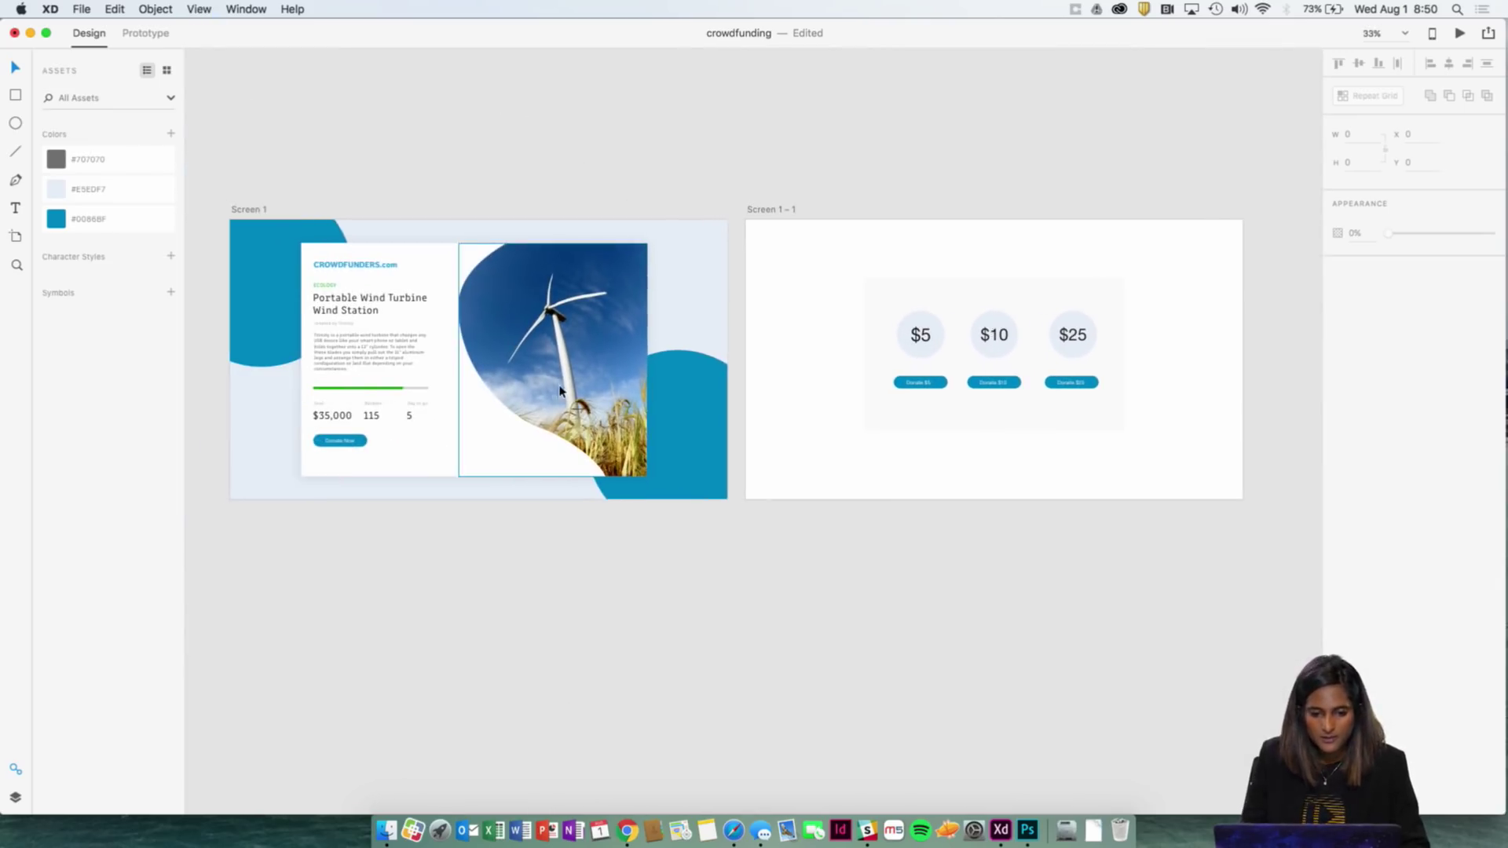
pyautogui.click(255, 214)
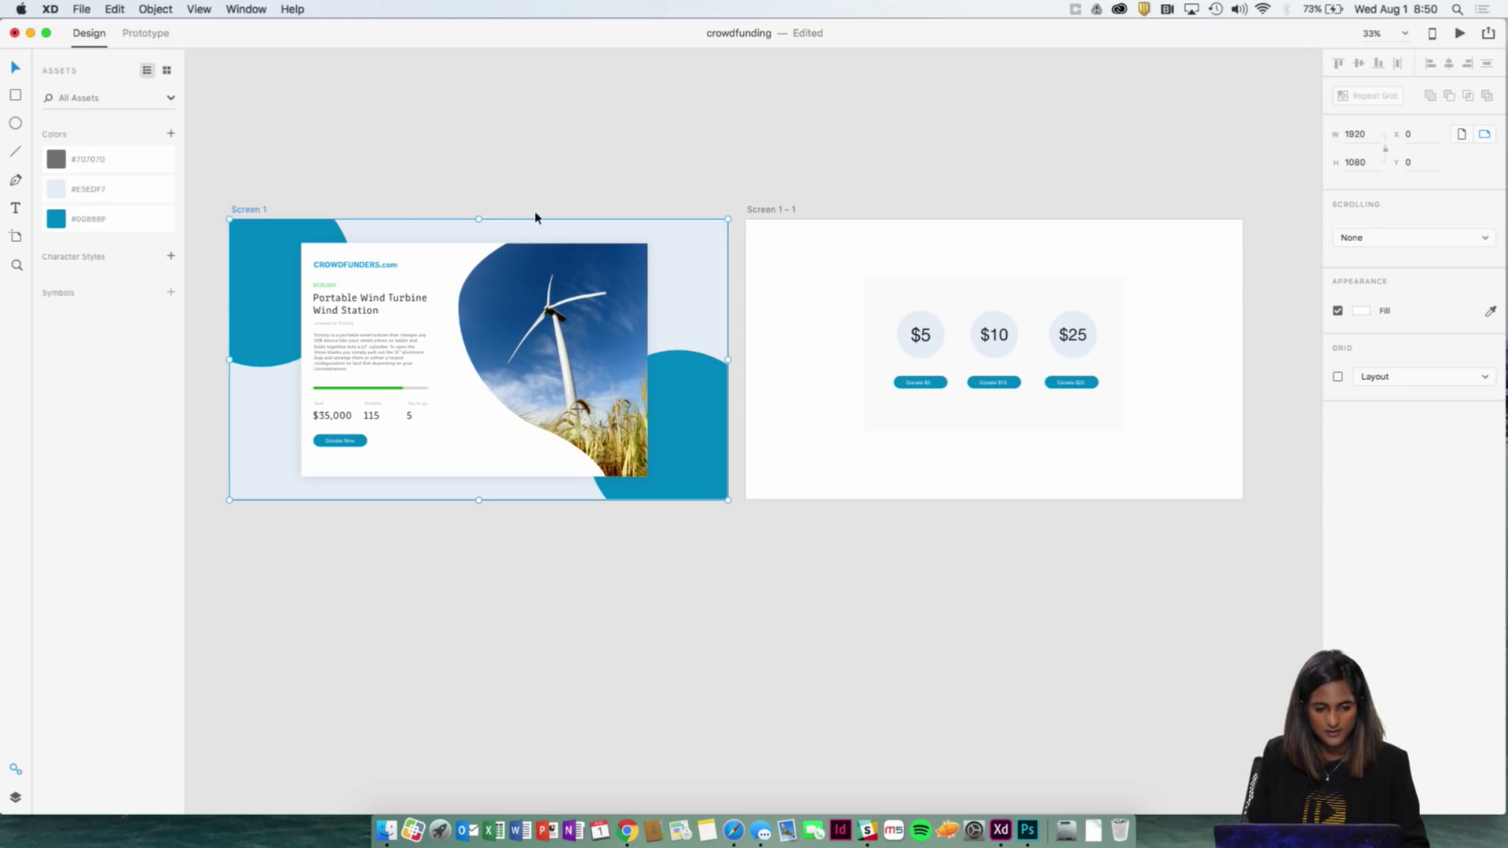
pyautogui.hscroll(5, 536, 218)
pyautogui.press('super+d')
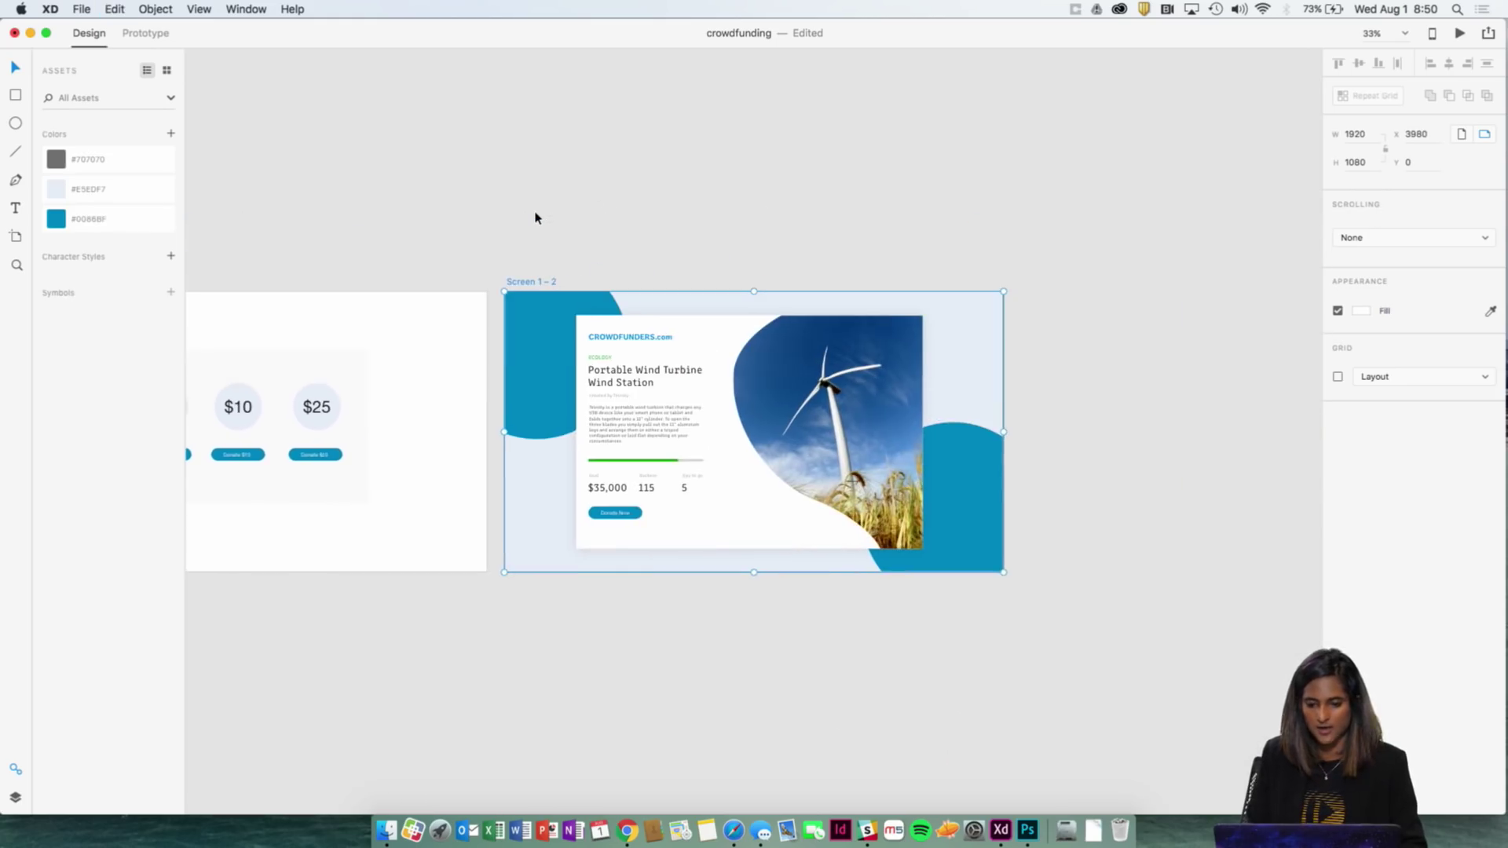
pyautogui.press('super+plus')
pyautogui.press('super+plus')
pyautogui.hscroll(-5, 760, 260)
pyautogui.press('super+minus')
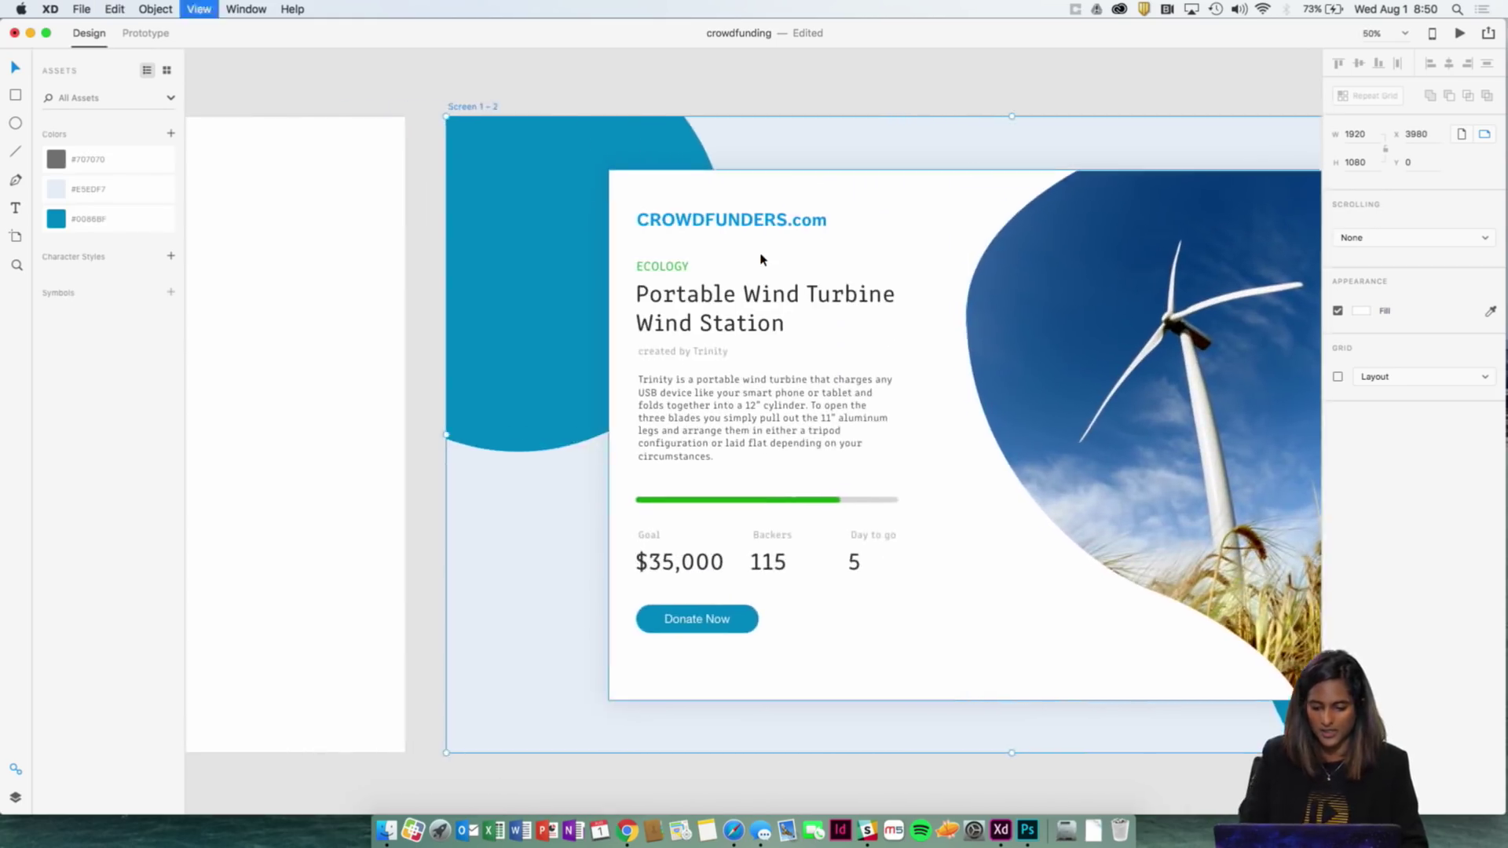
pyautogui.scroll(3, 727, 427)
pyautogui.click(727, 510)
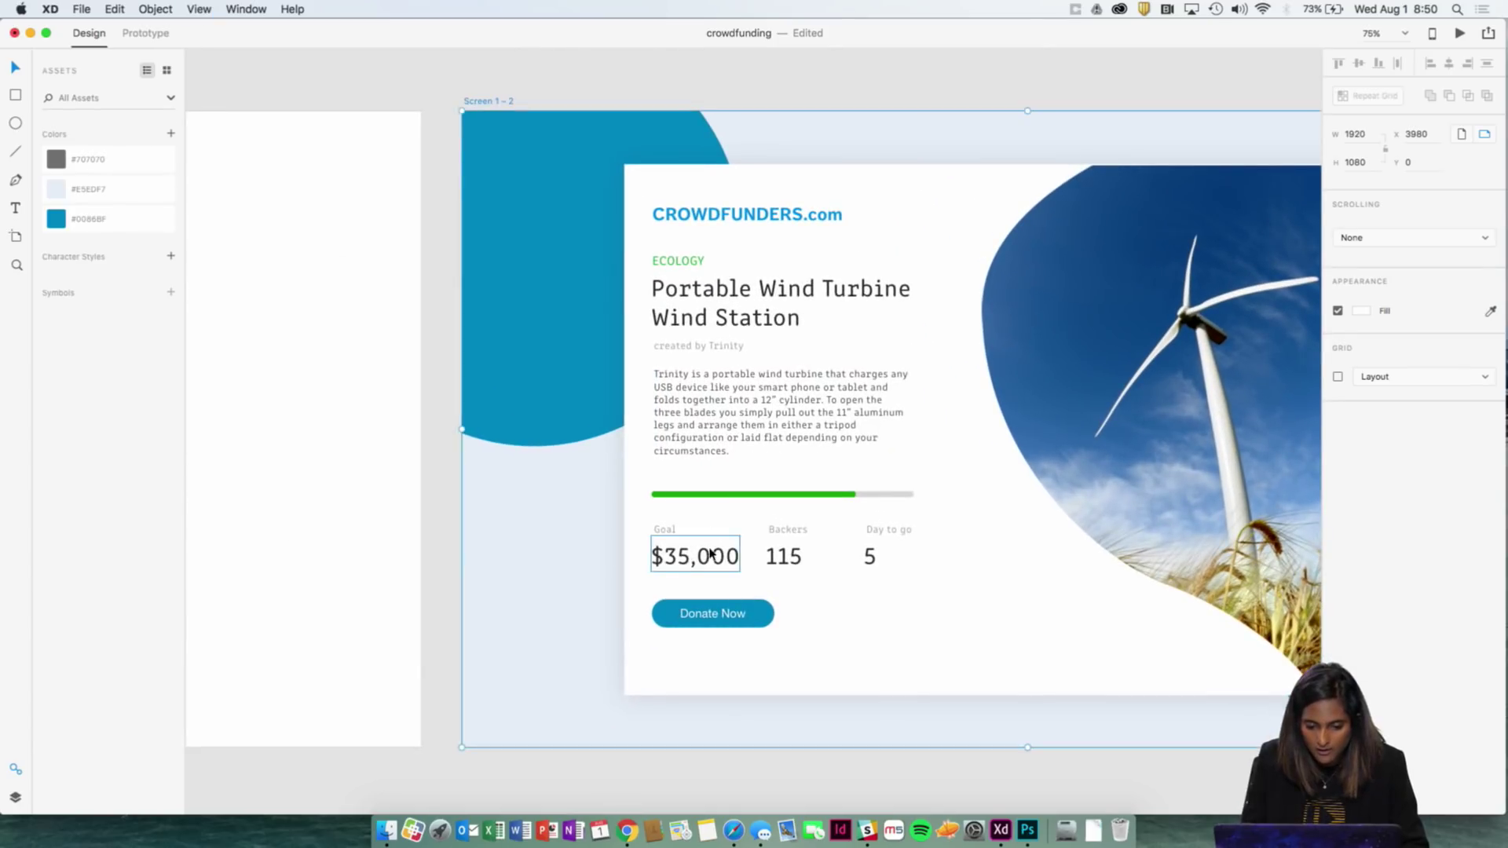
pyautogui.doubleClick(728, 510)
pyautogui.click(714, 549)
pyautogui.press('Right')
pyautogui.press('Right')
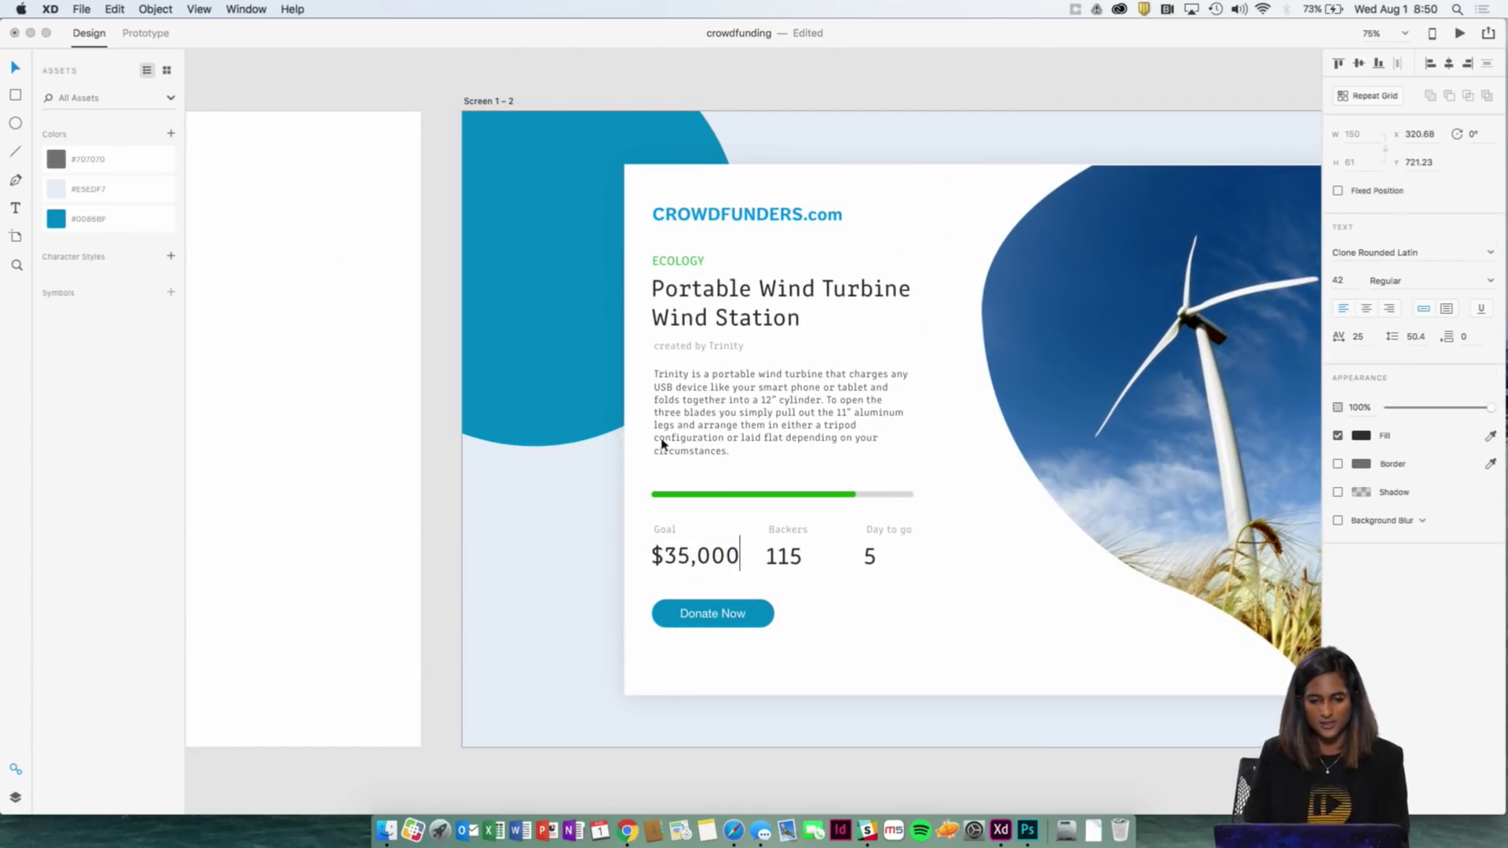
pyautogui.press('Escape')
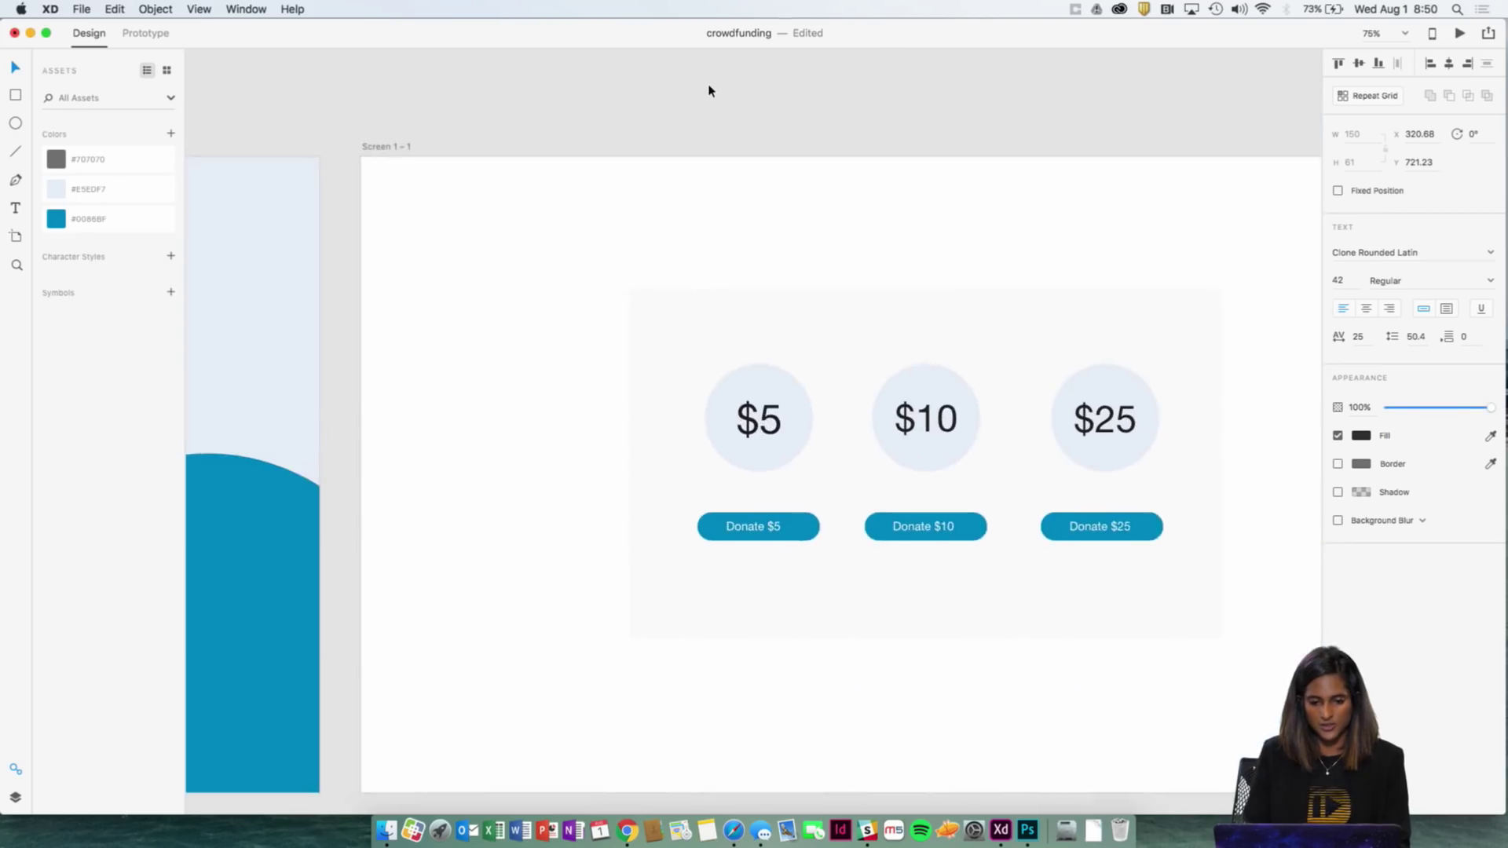
# Step: Change the goal amount on the duplicated wind turbine artboard to $35,005
pyautogui.hscroll(15, 709, 91)
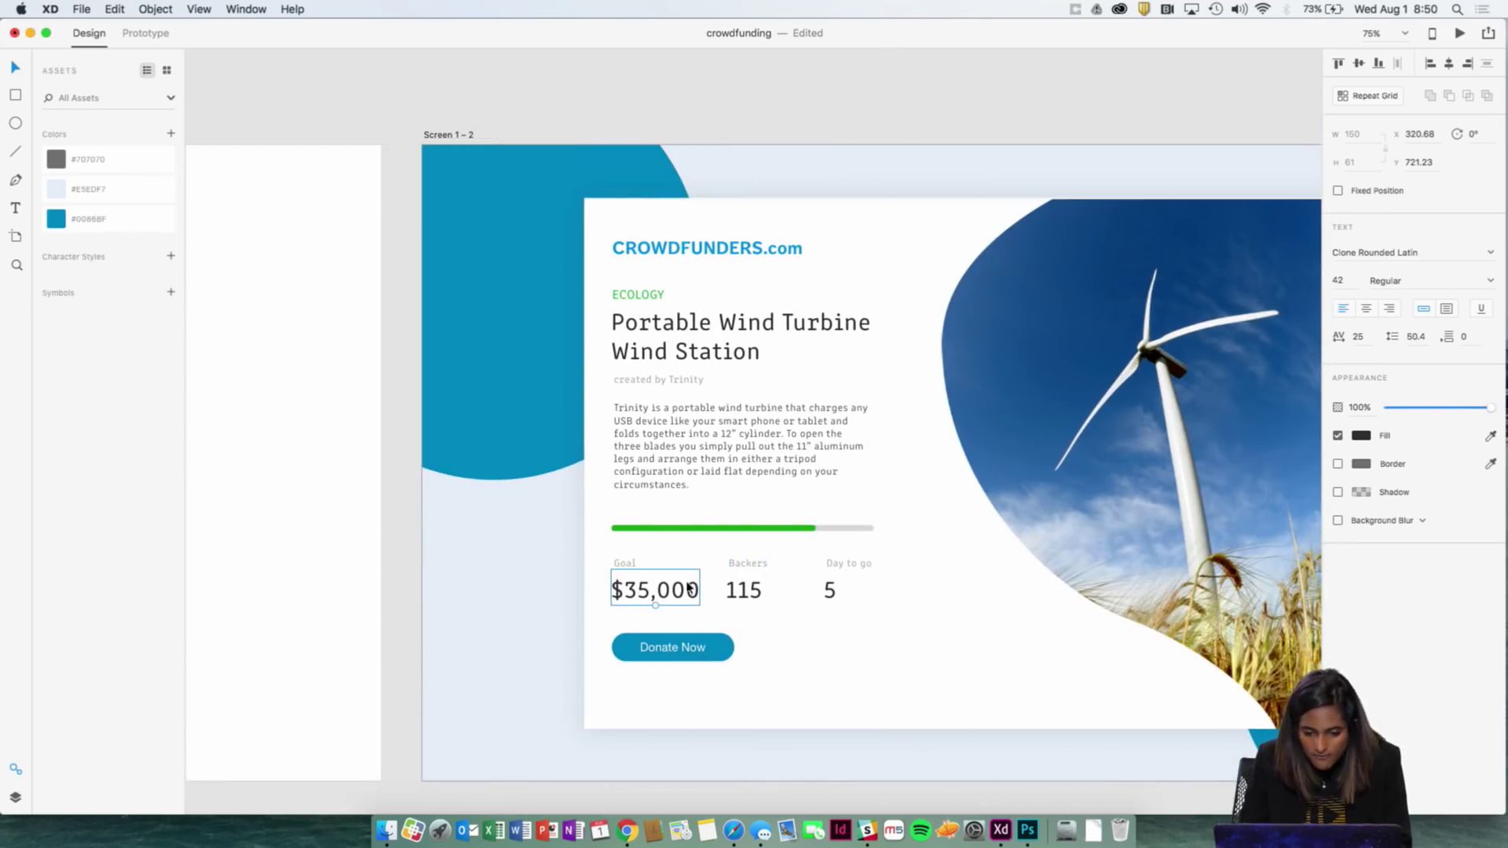
pyautogui.doubleClick(689, 589)
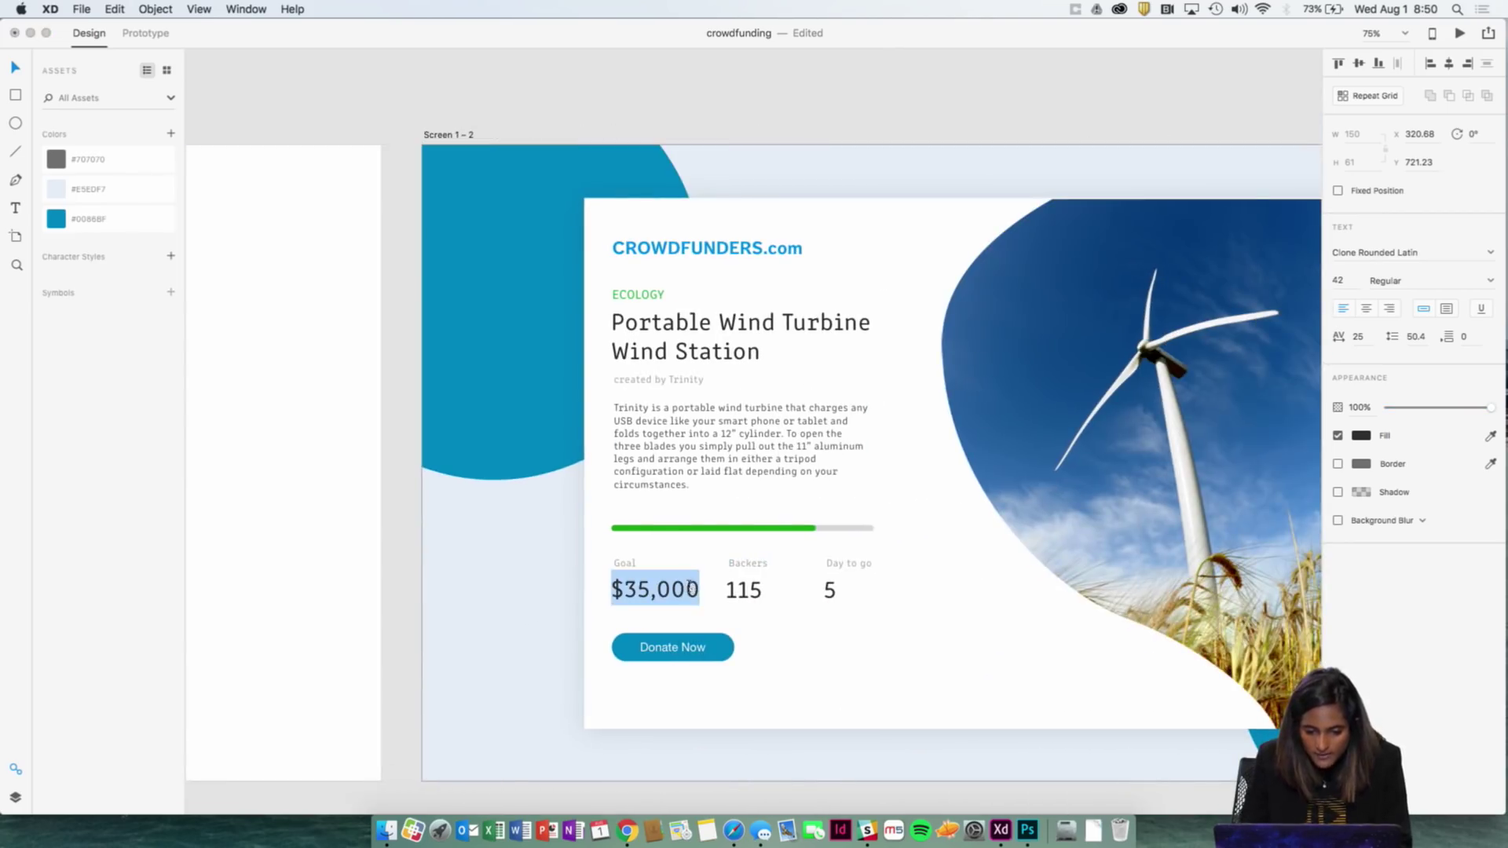
pyautogui.press('Right')
pyautogui.press('BackSpace')
pyautogui.write('5')
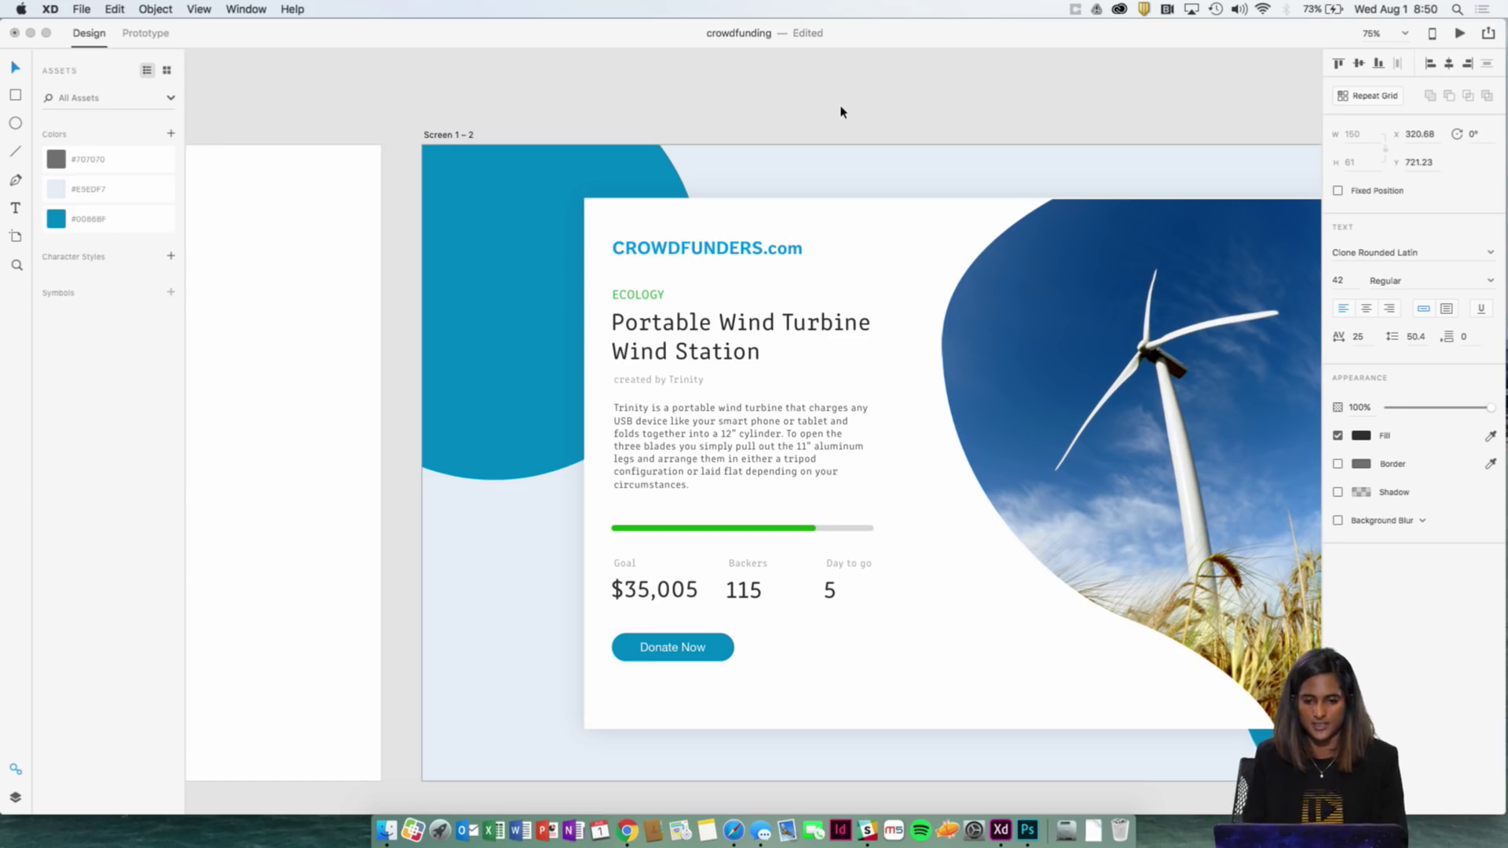
pyautogui.press('Escape')
pyautogui.press('super+minus')
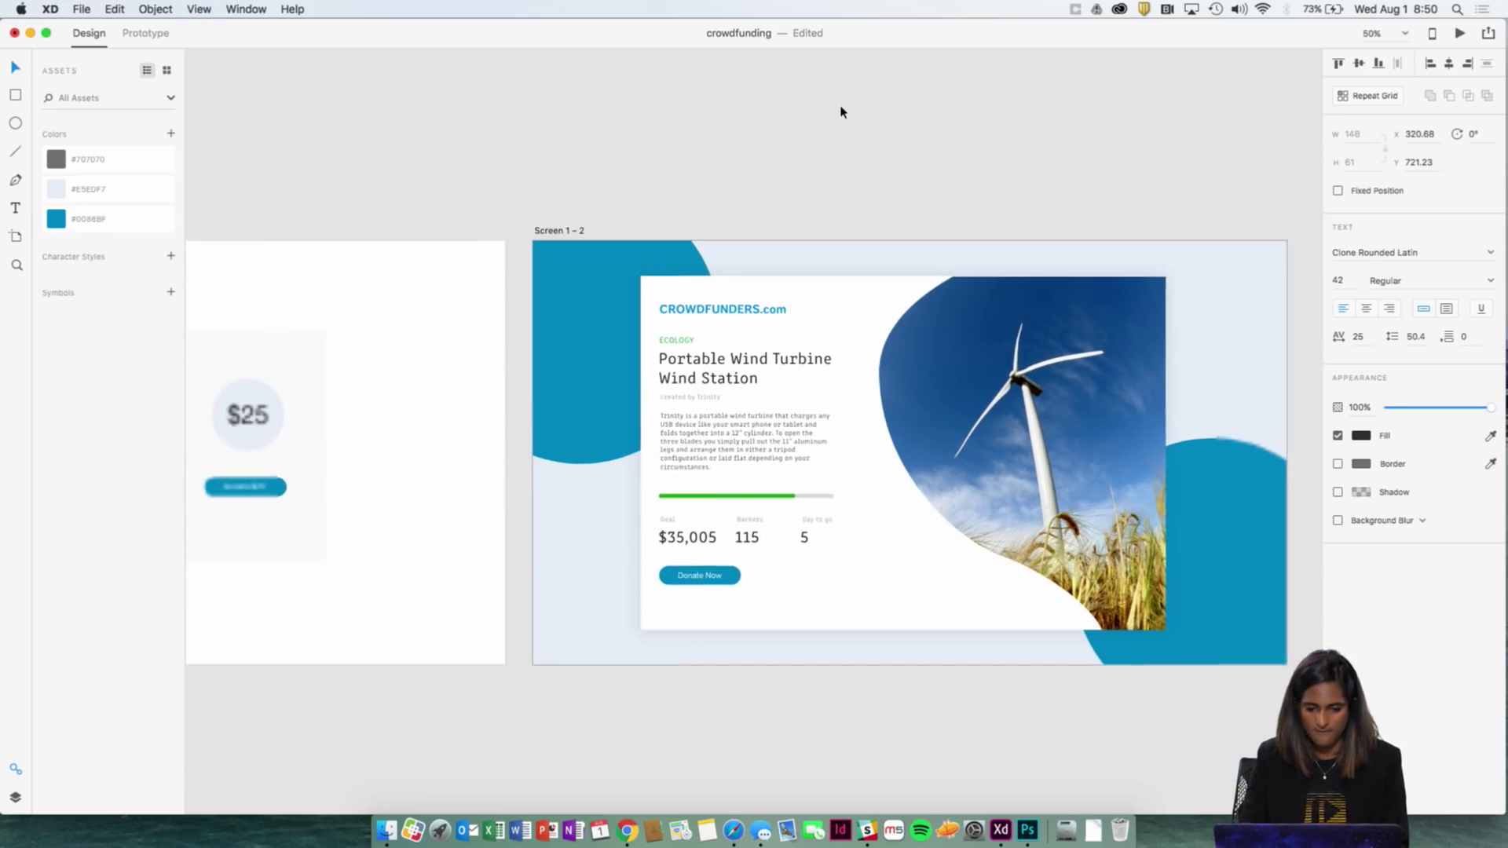
pyautogui.click(771, 158)
# Step: Nudge the Donate Now button on the original Screen 1 artboard very slightly and select the white card behind it
pyautogui.hscroll(-20, 774, 158)
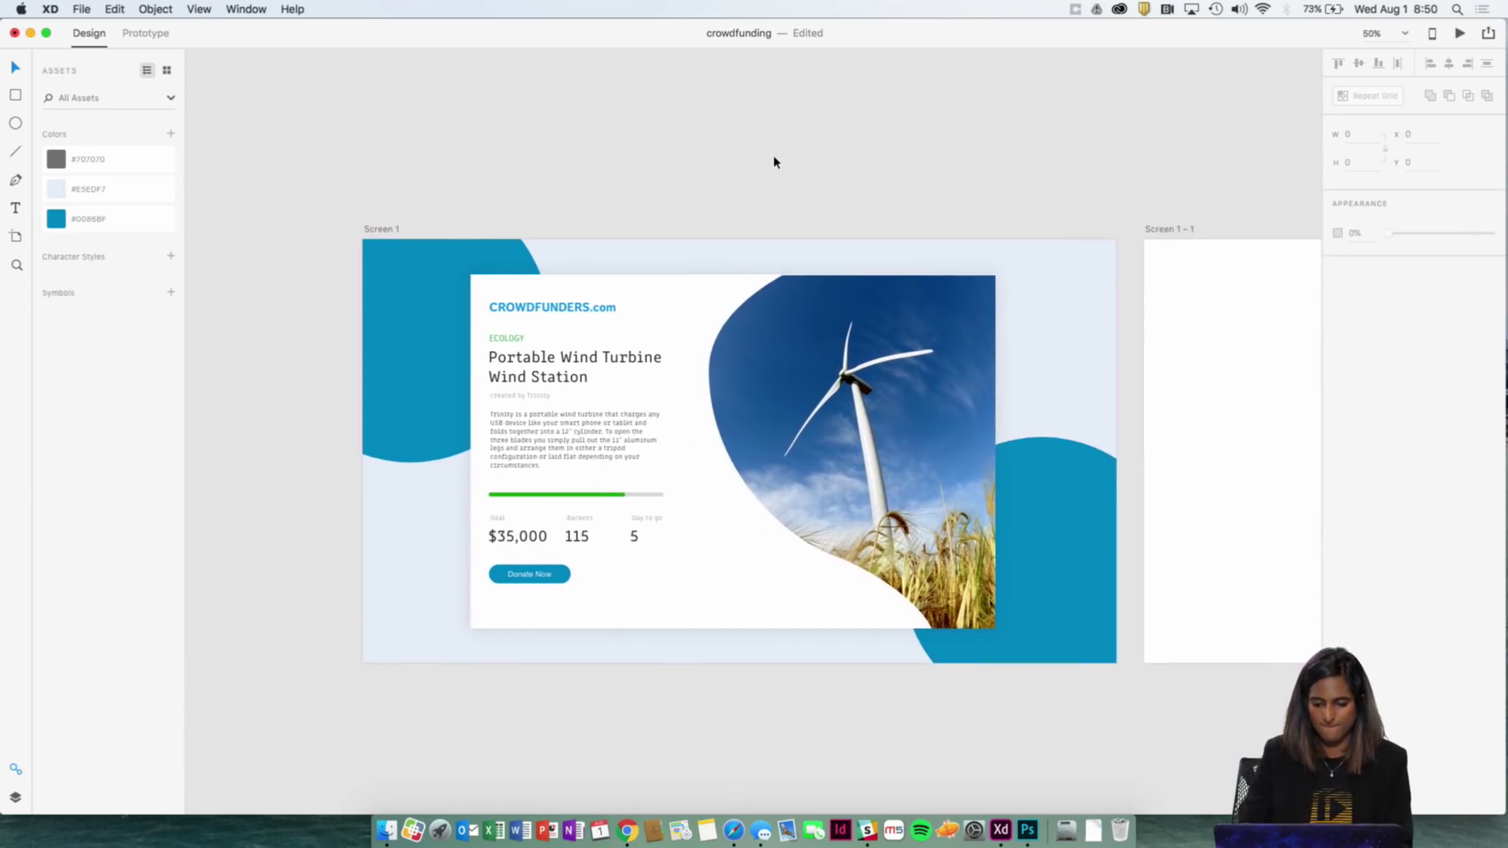
pyautogui.press('super+plus')
pyautogui.press('super+plus')
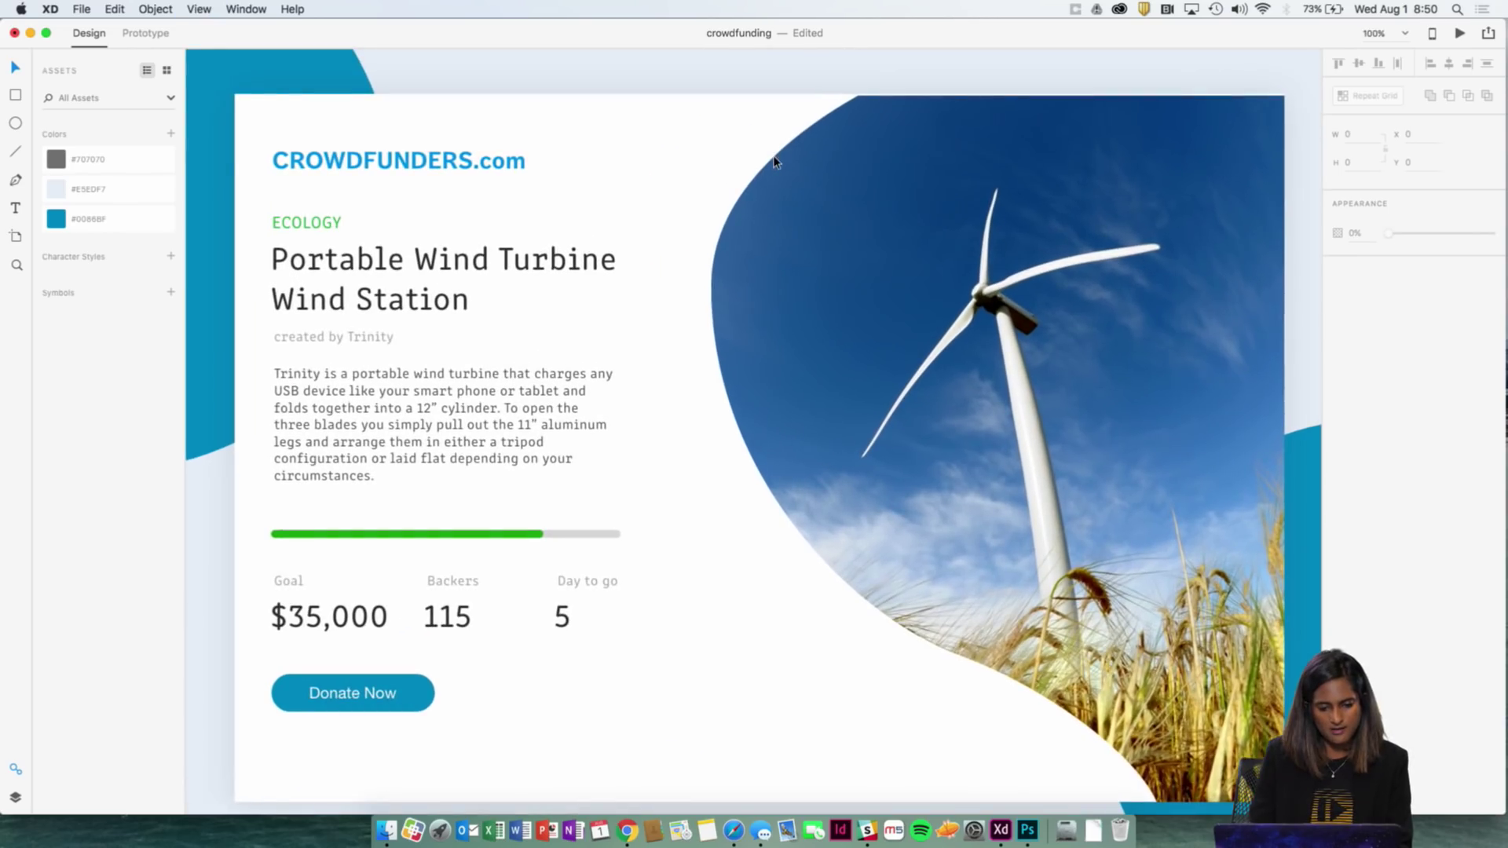
pyautogui.scroll(-2, 710, 381)
pyautogui.scroll(2, 710, 385)
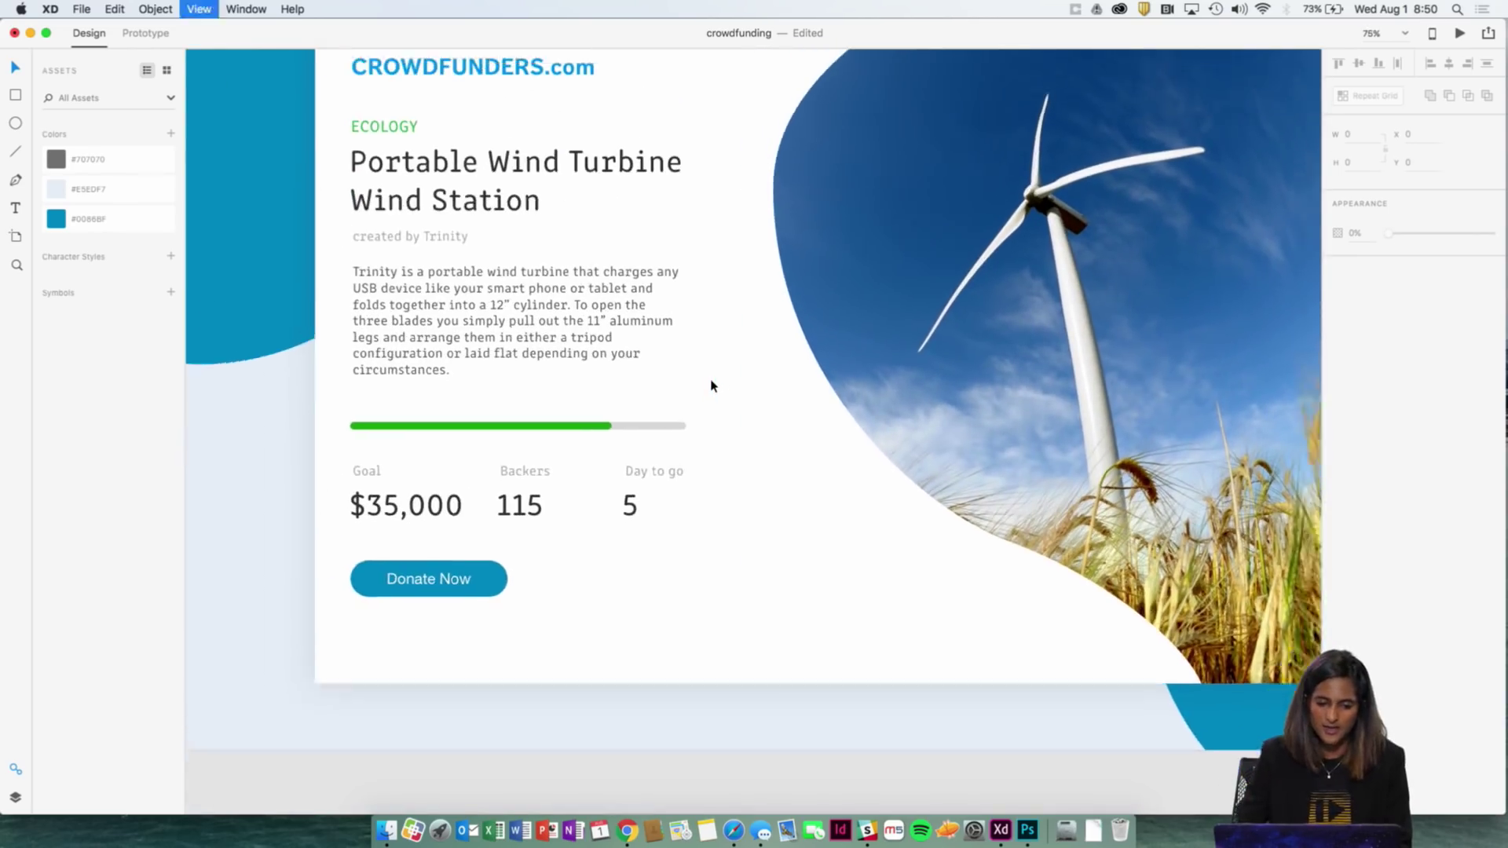
pyautogui.press('super+minus')
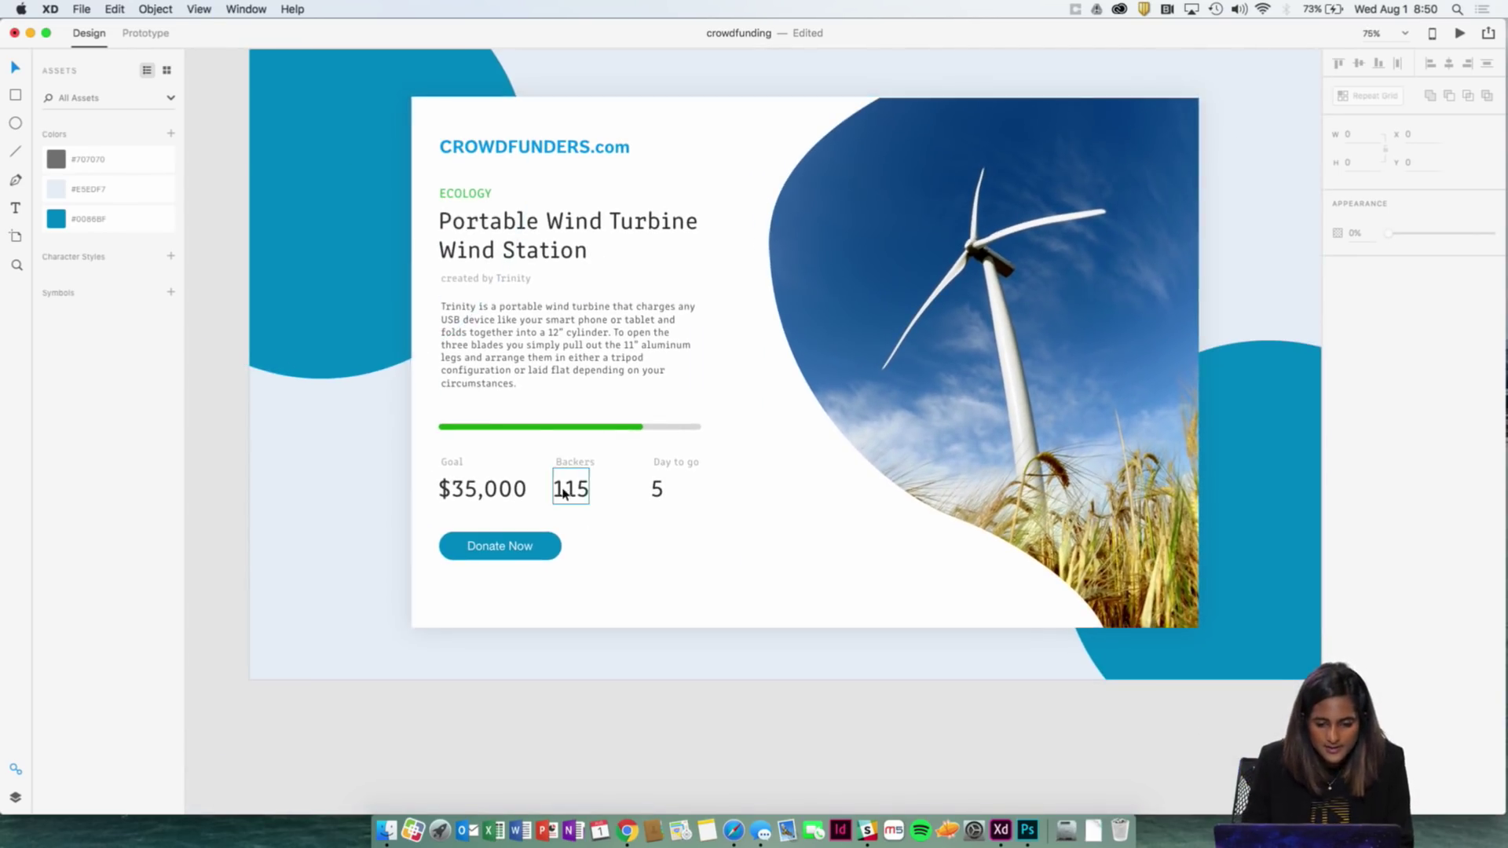
pyautogui.click(495, 545)
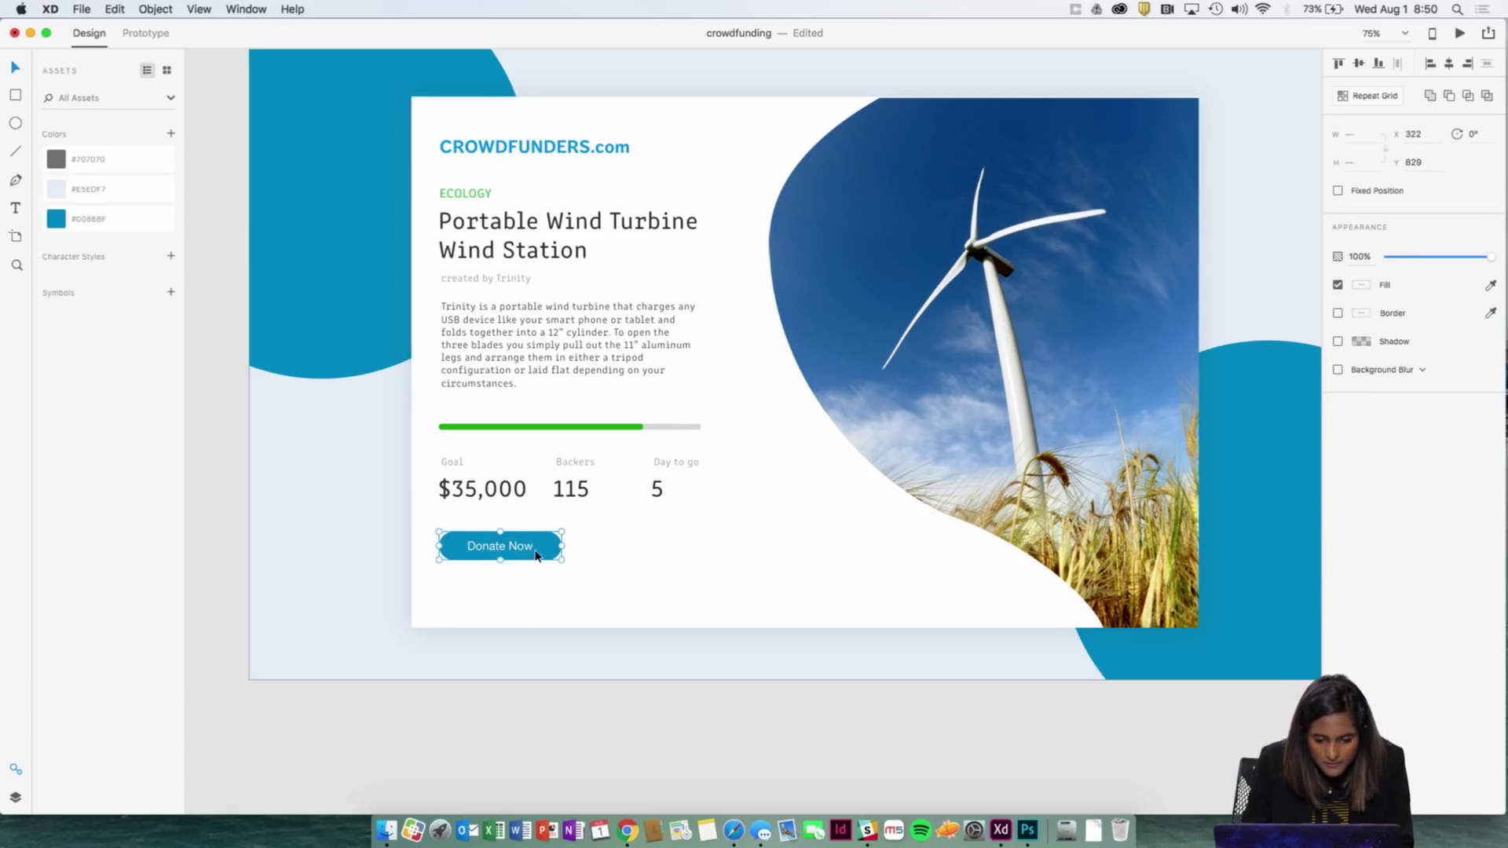
pyautogui.moveTo(537, 553); pyautogui.dragTo(536, 553)
pyautogui.click(620, 596)
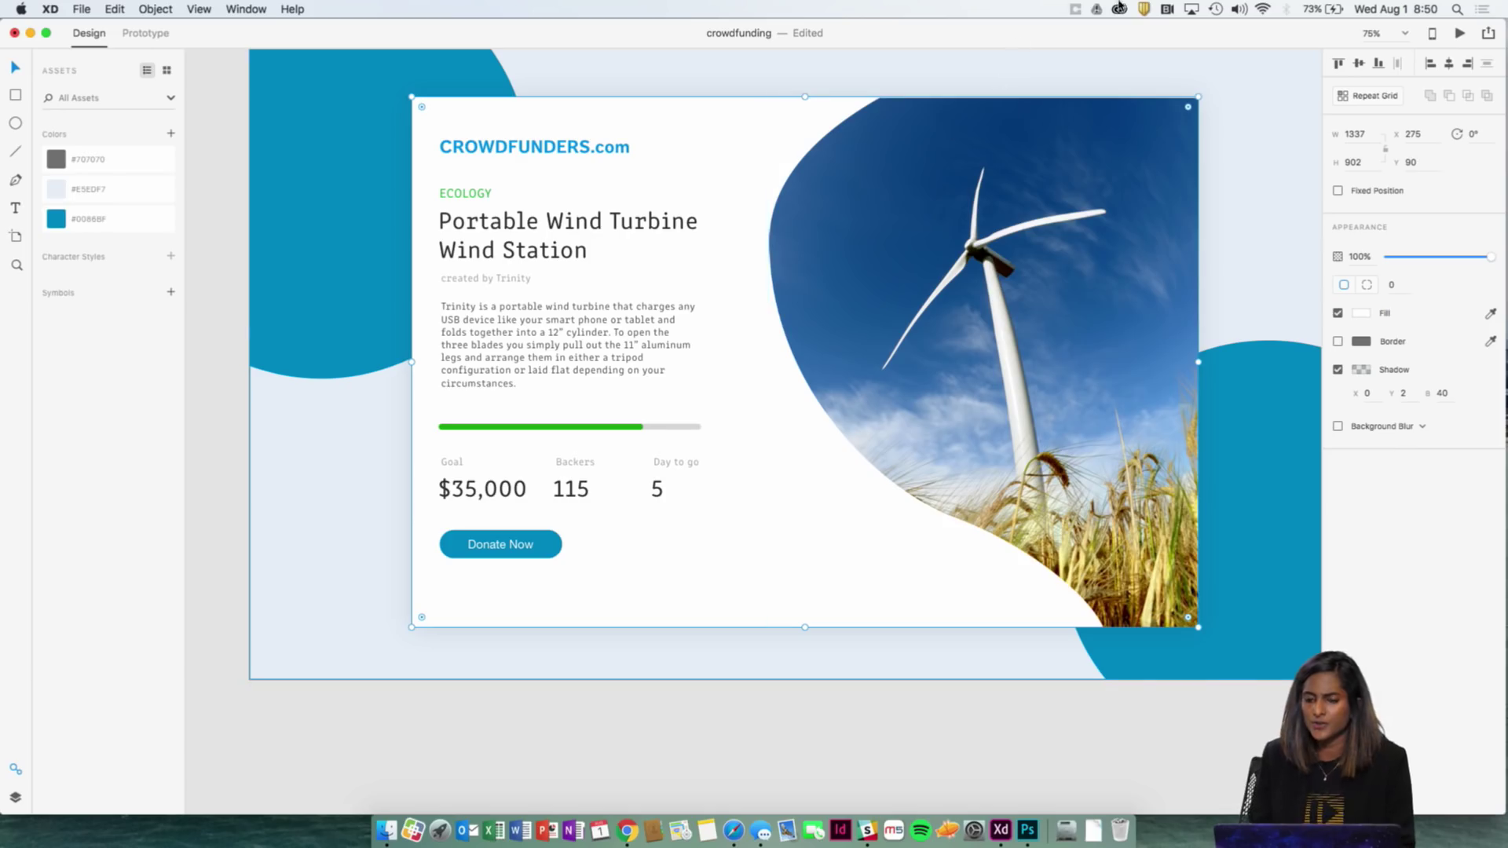
# Step: Switch to the Creative Cloud desktop app and search its Market assets for Facebook instead of bell
pyautogui.click(1122, 9)
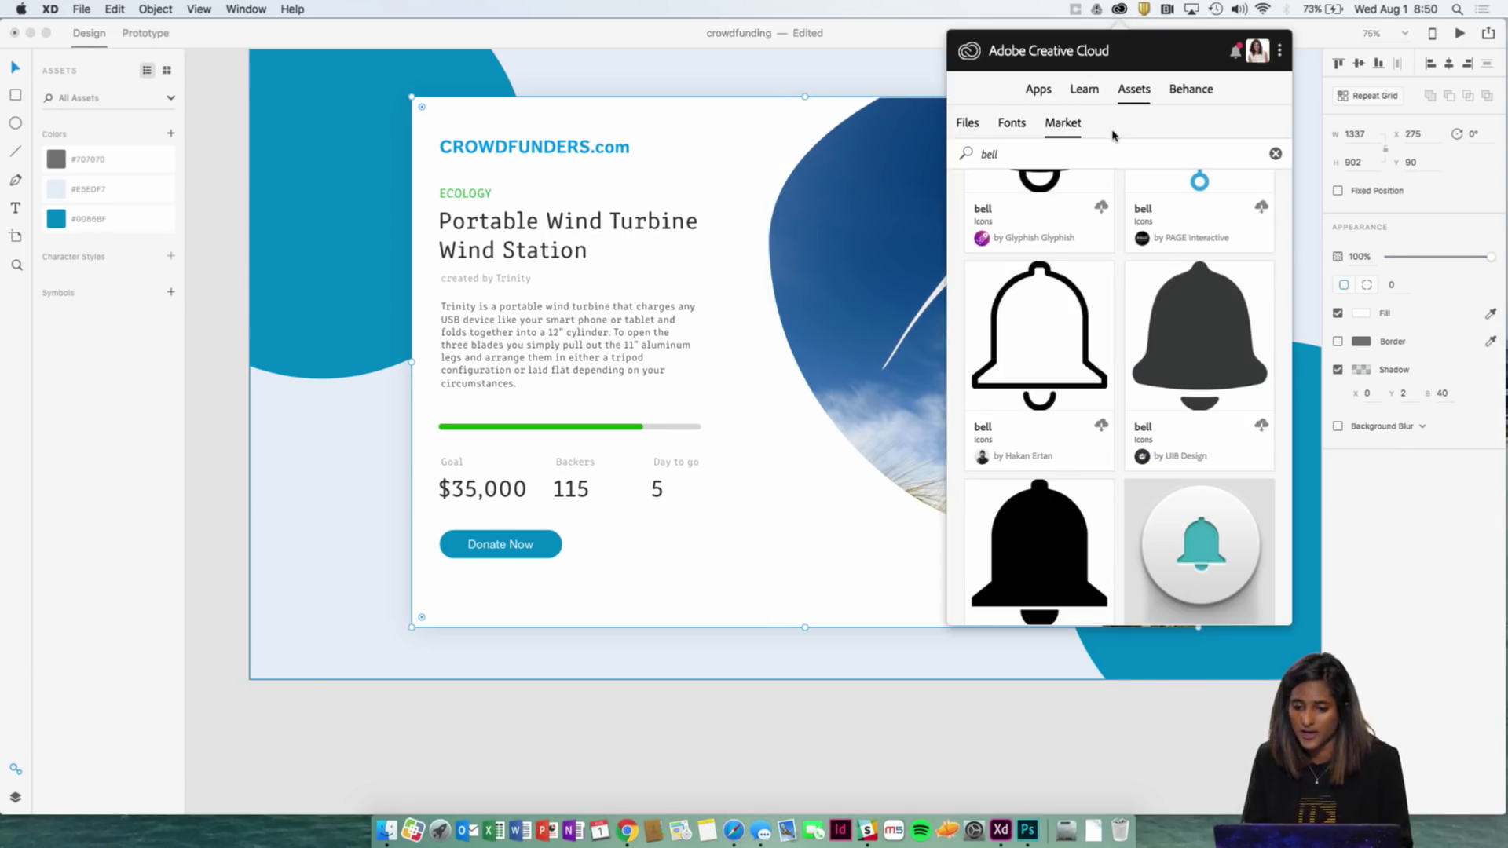
pyautogui.doubleClick(1022, 150)
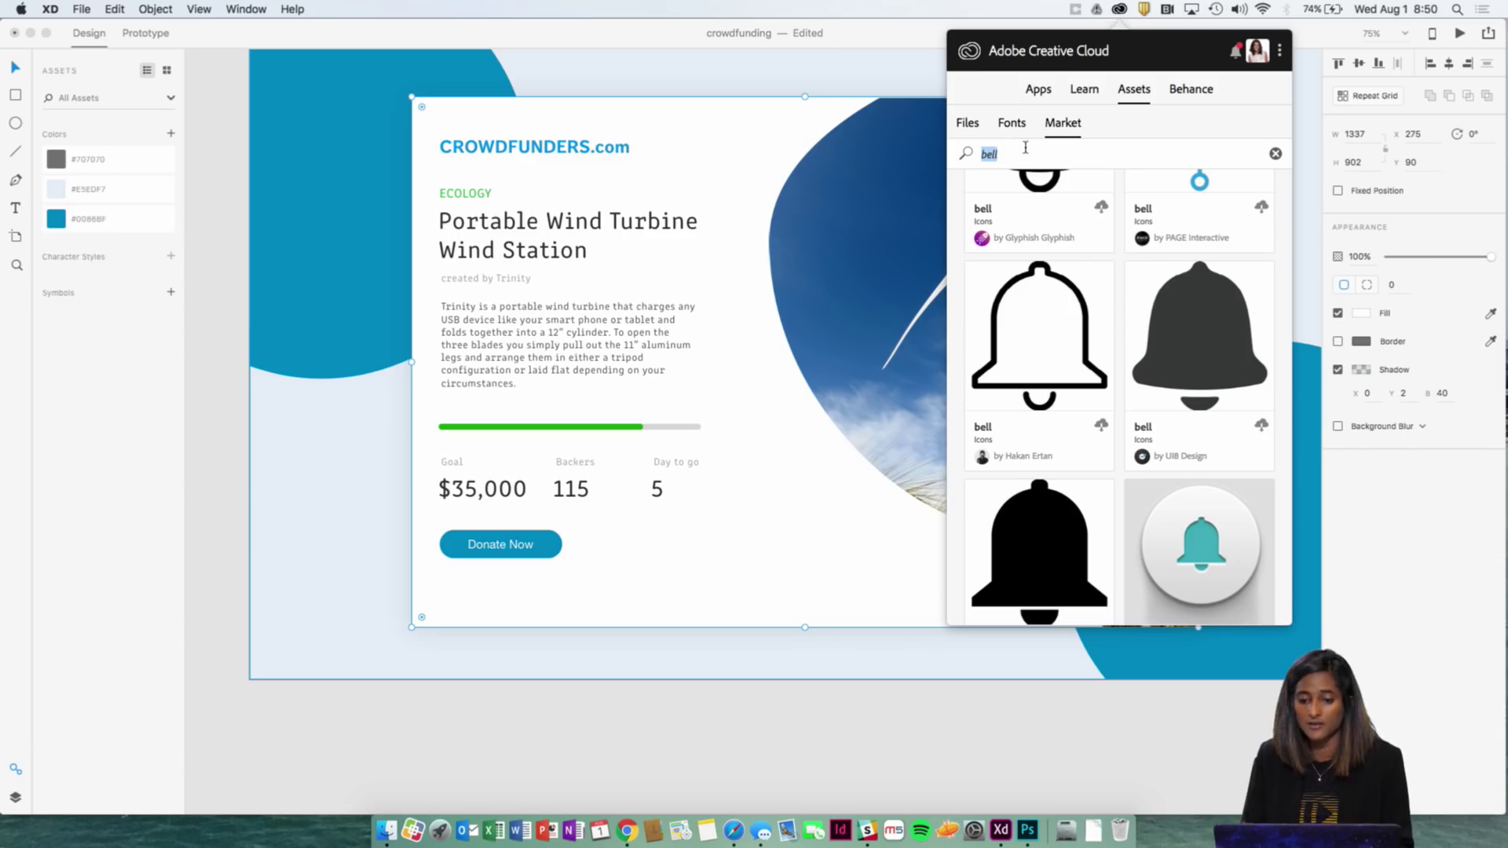
pyautogui.press('BackSpace')
pyautogui.write('Fo')
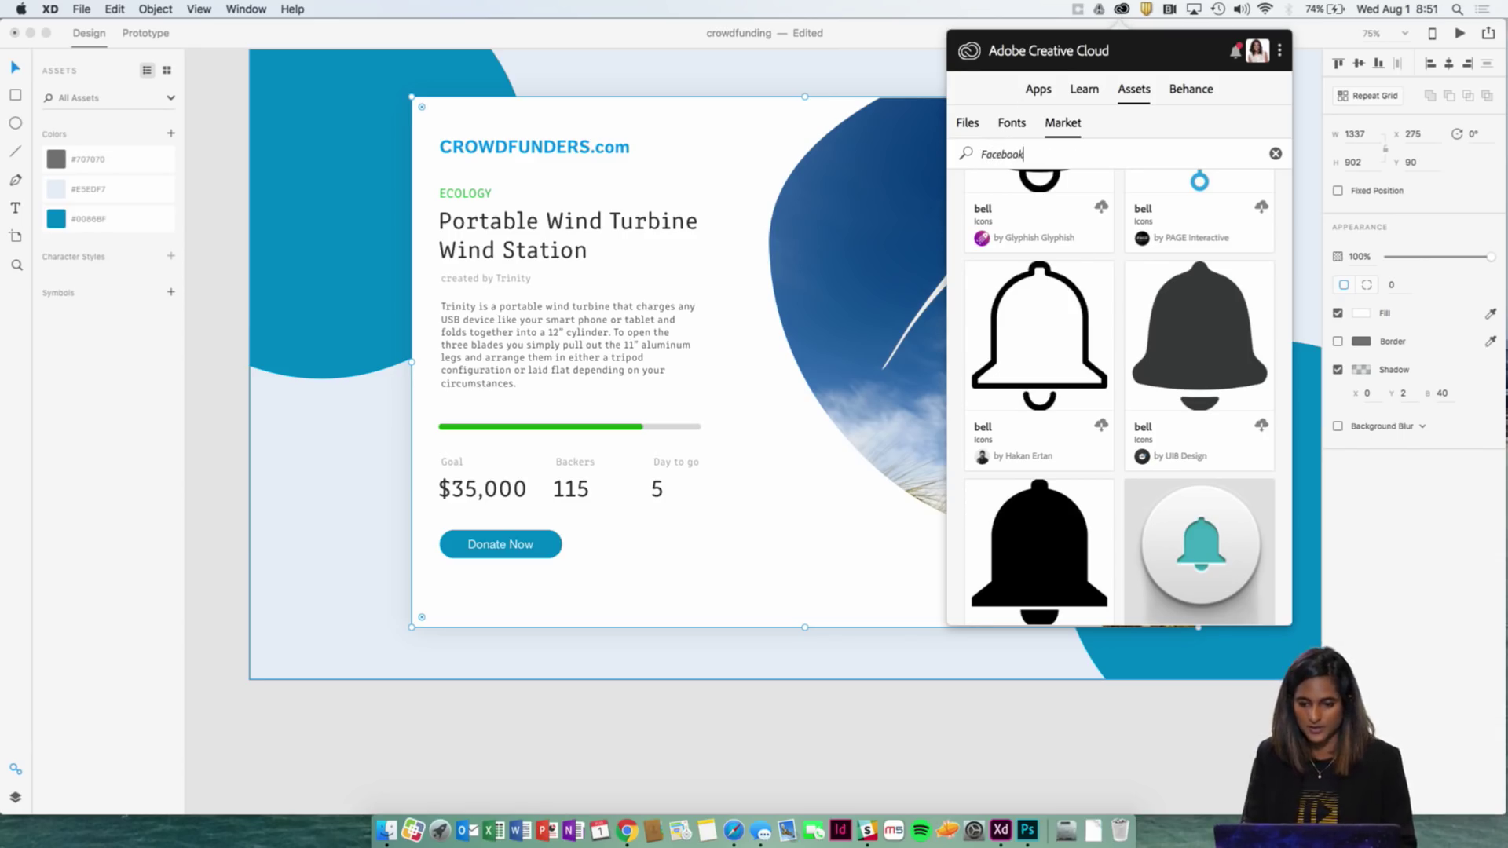
pyautogui.press('Return')
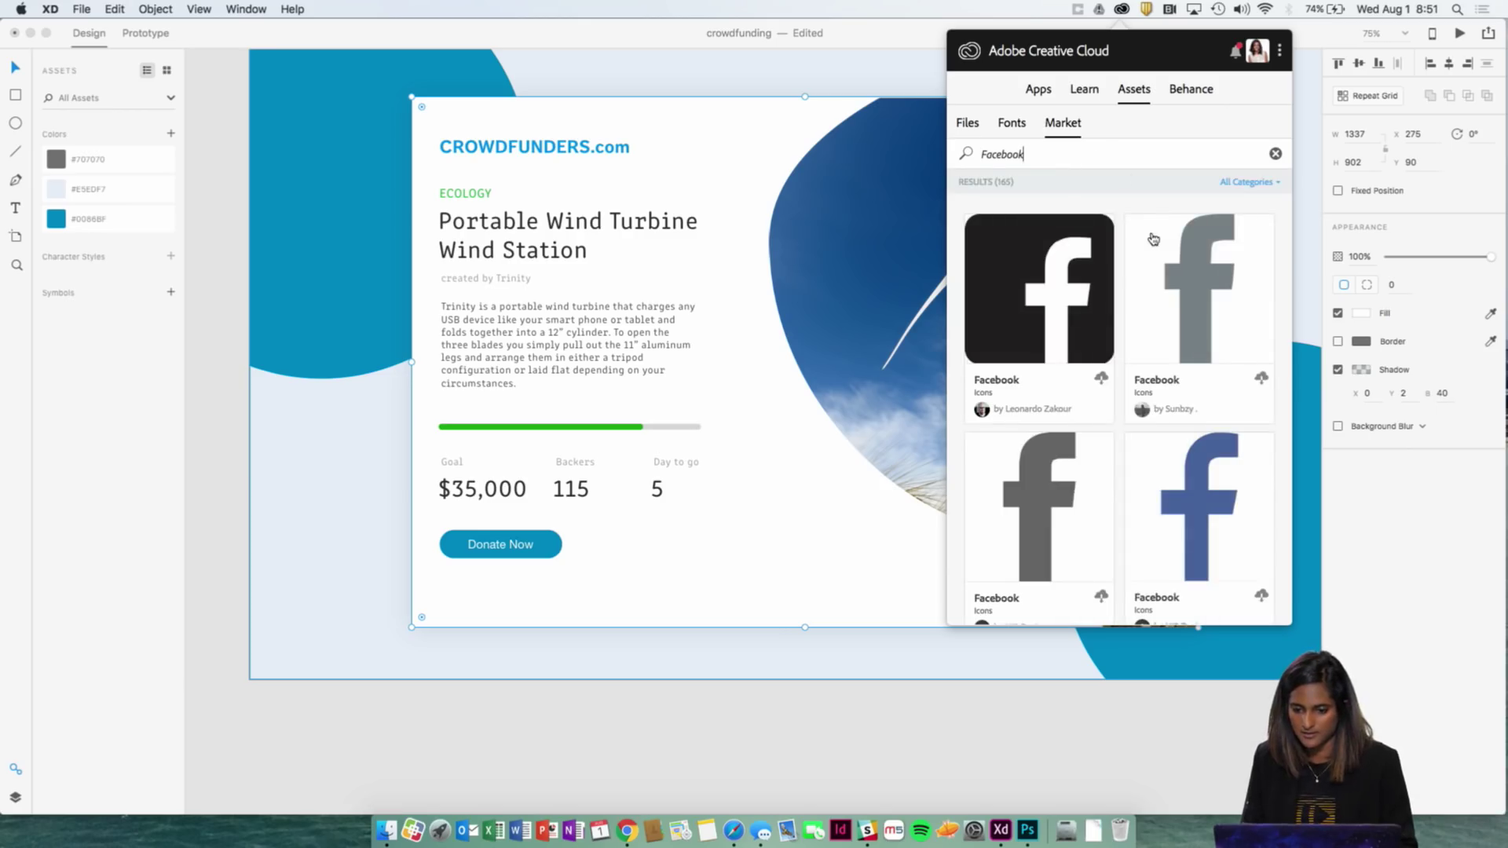
# Step: Add the plain grey Facebook icon from the first row of Market results to the "for XD" library
pyautogui.scroll(-2, 1113, 384)
pyautogui.scroll(2, 1113, 384)
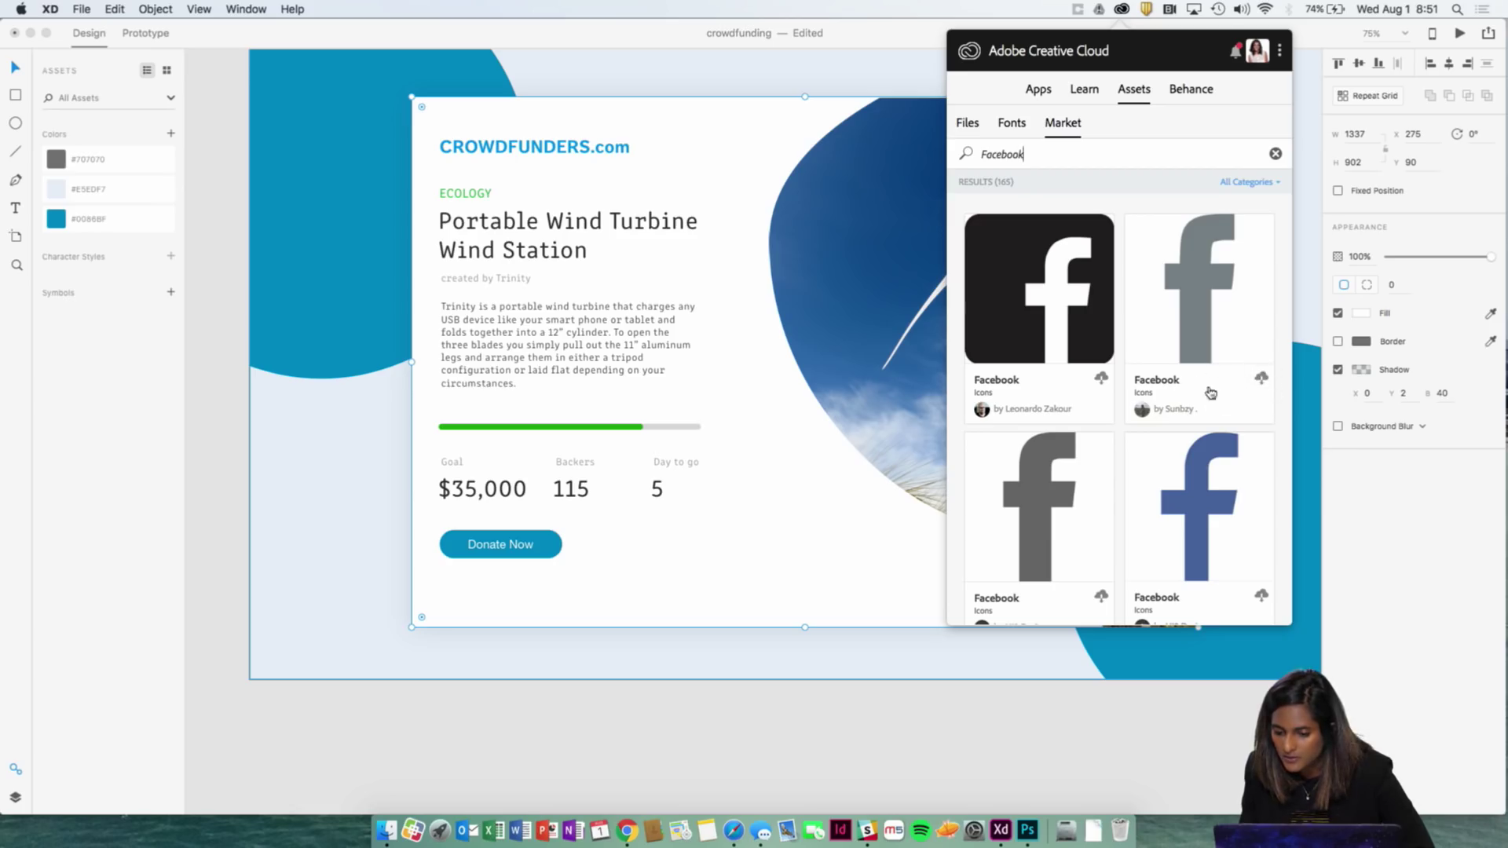
pyautogui.click(1263, 380)
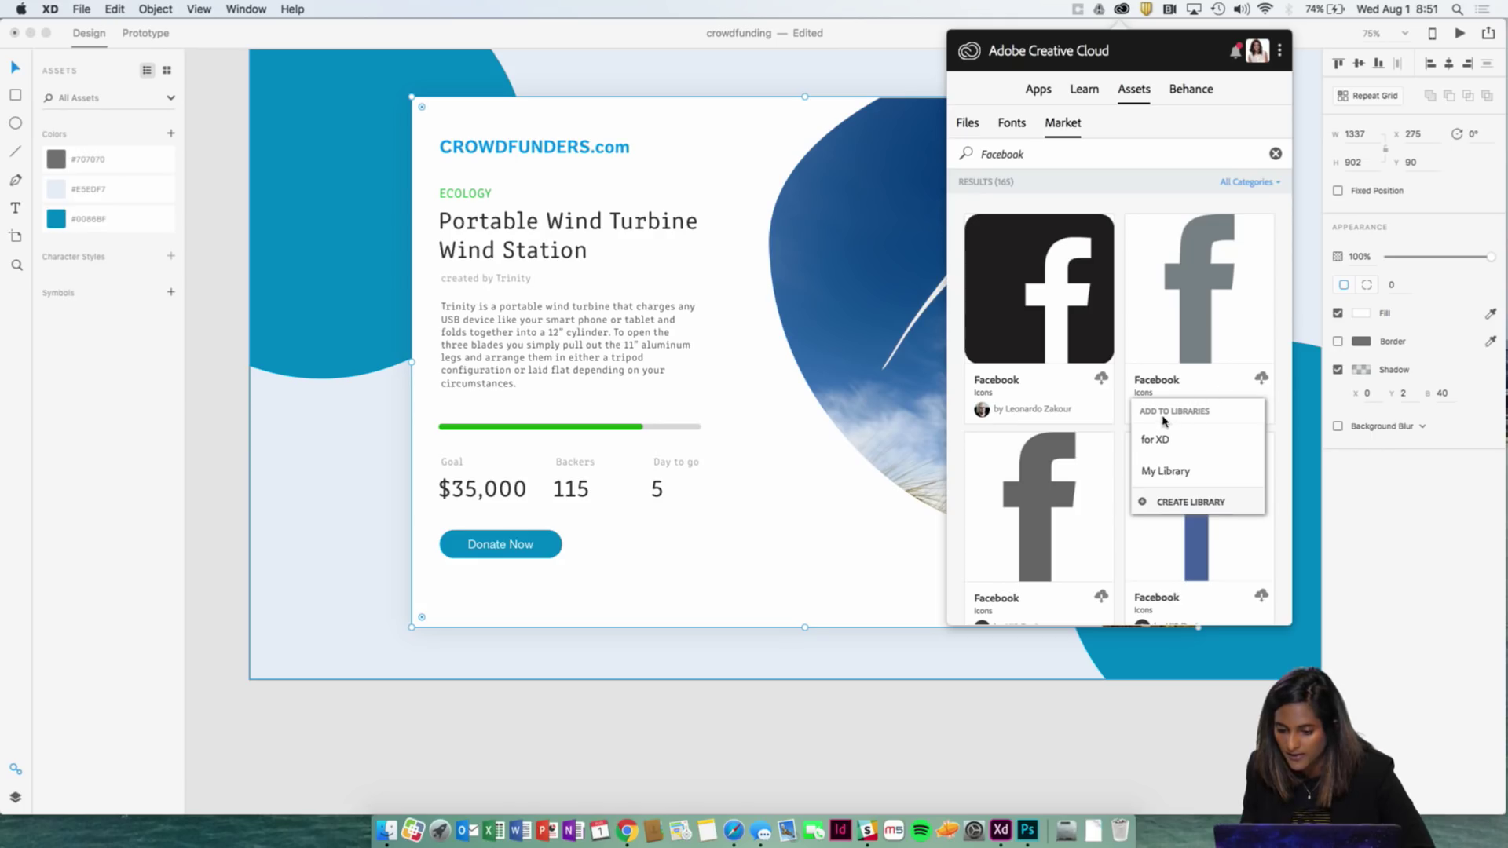
pyautogui.click(1148, 442)
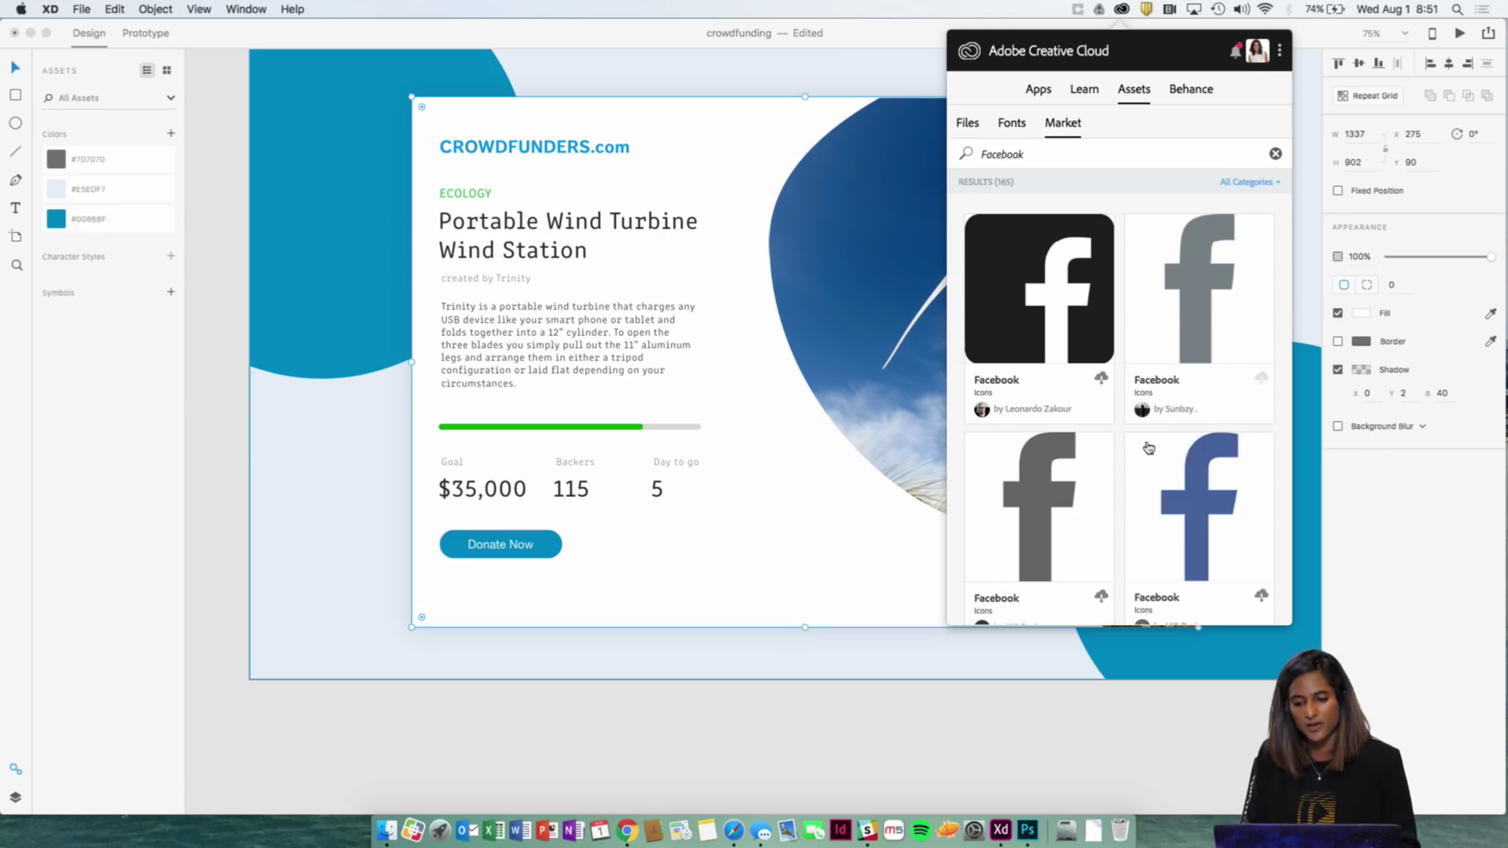
# Step: Place the grey Facebook icon from the "for XD" Creative Cloud library above the Screen 1 artboard and close the library window
pyautogui.scroll(3, 550, 86)
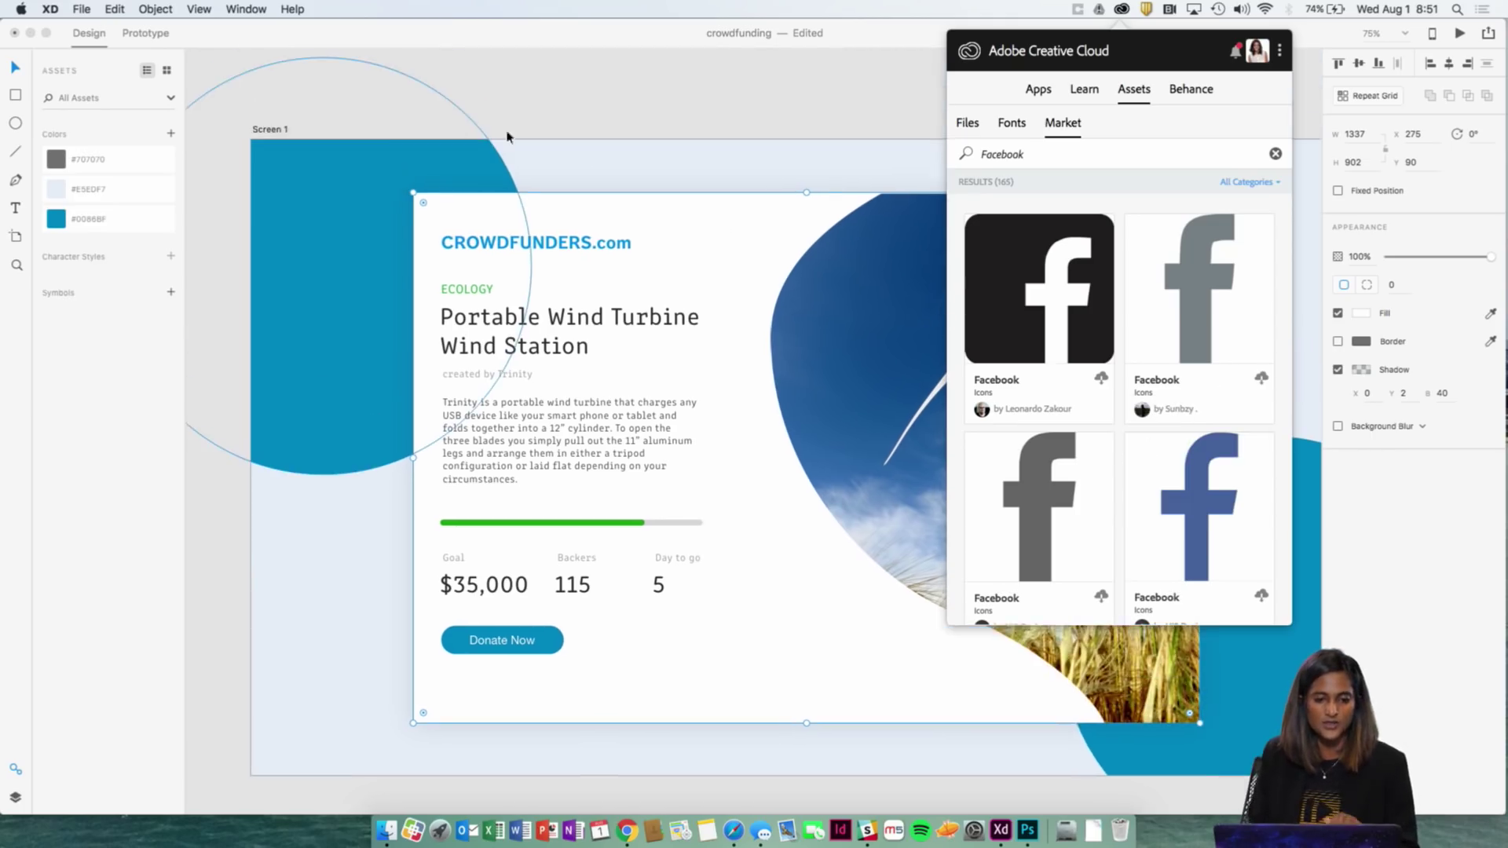
pyautogui.click(641, 102)
pyautogui.click(83, 9)
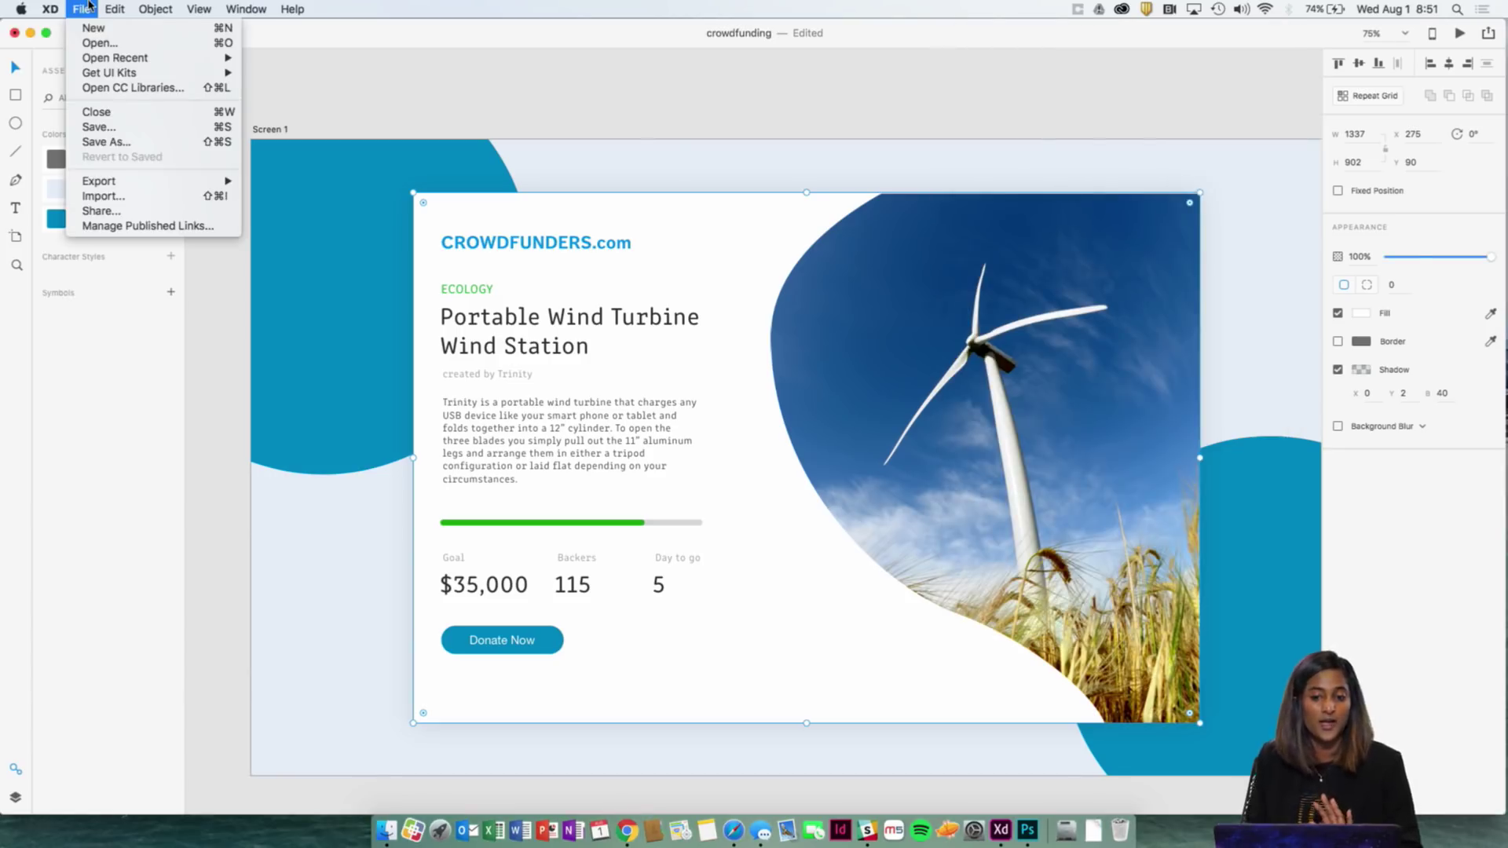
pyautogui.click(105, 91)
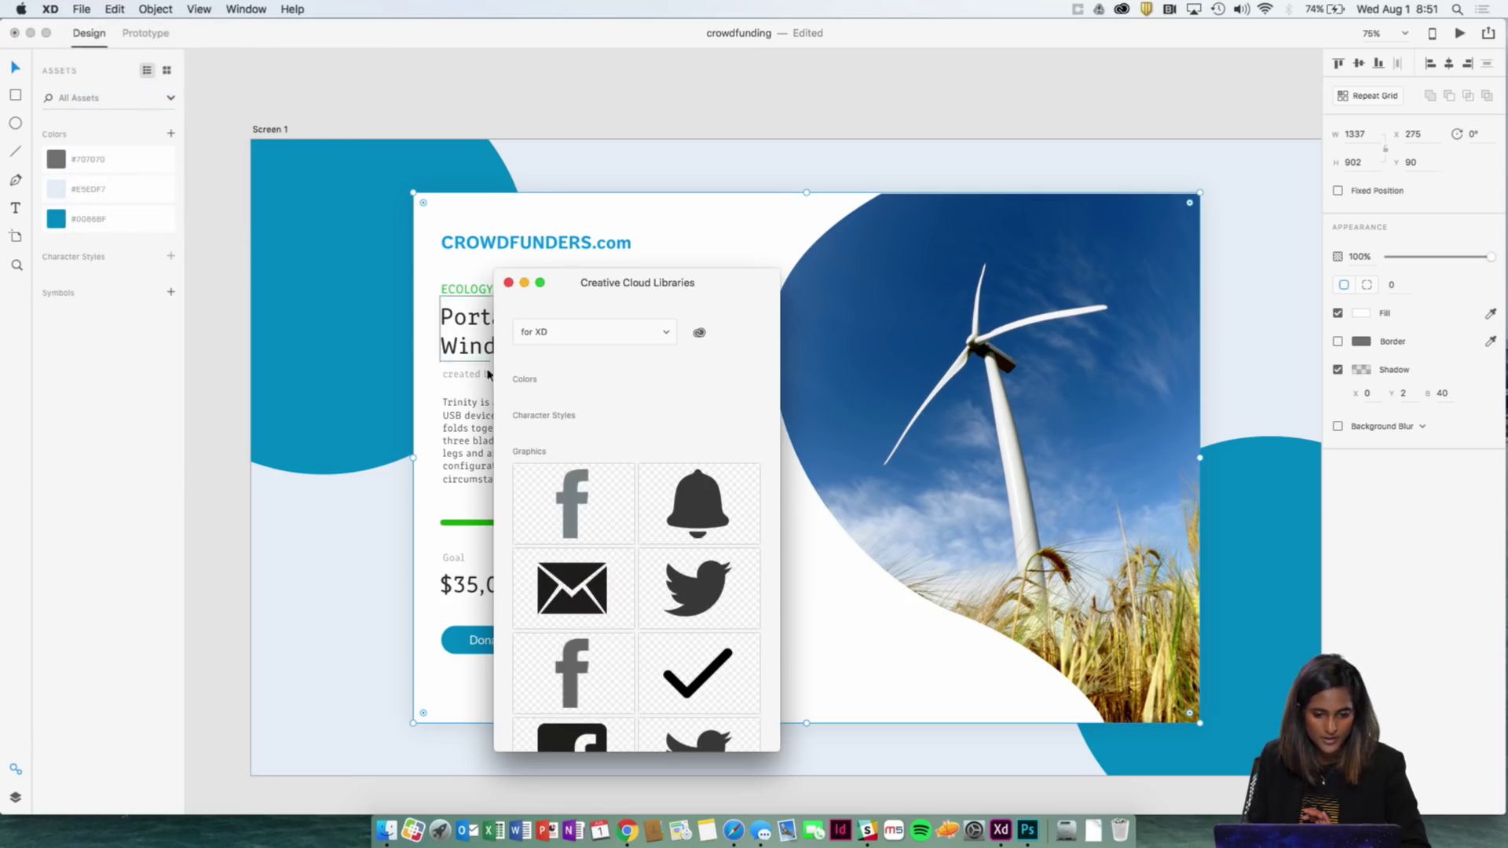
pyautogui.scroll(-3, 581, 424)
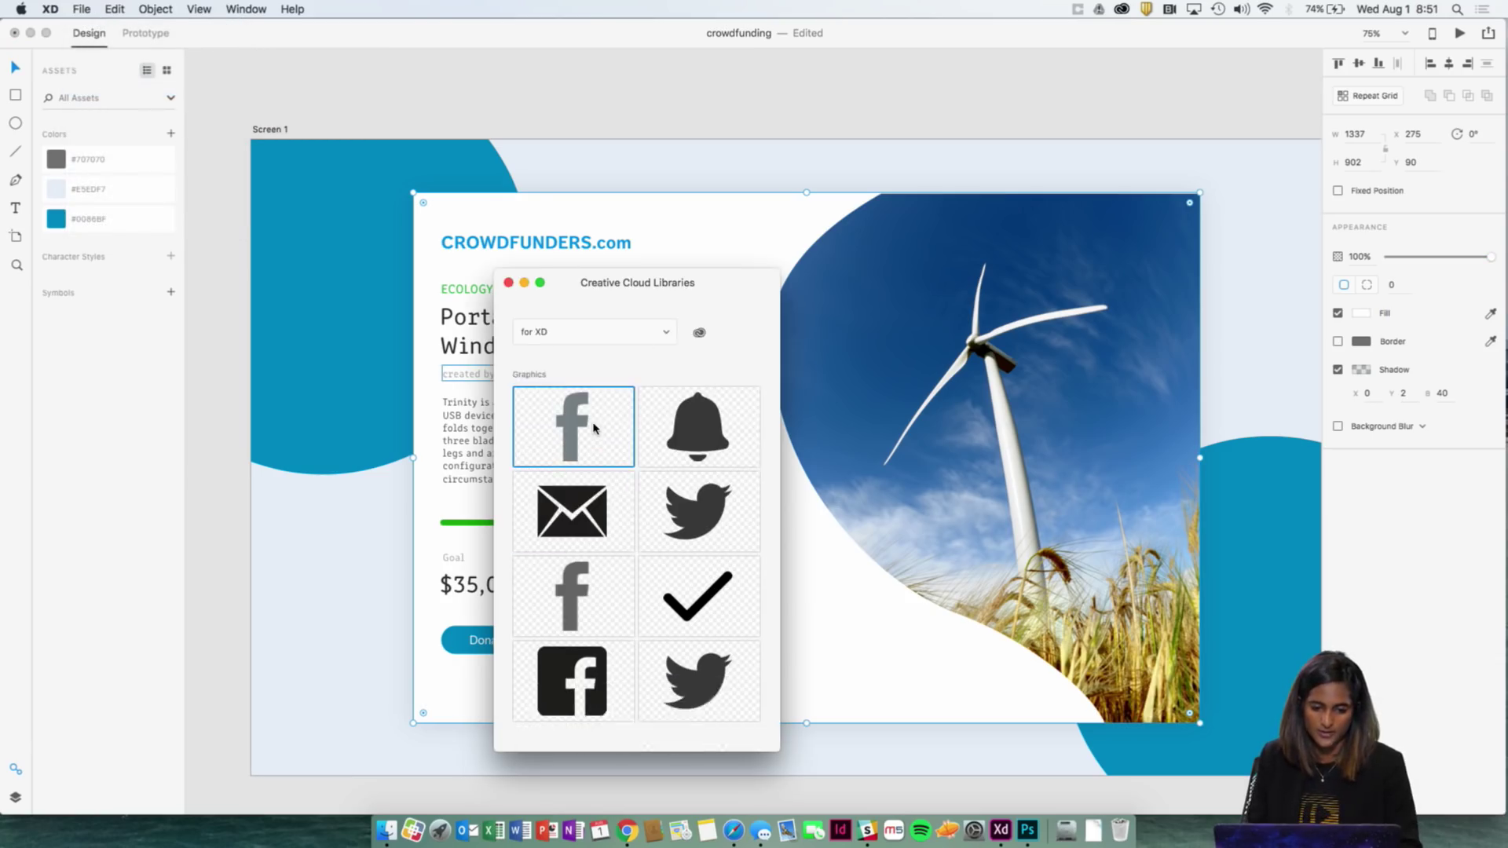
pyautogui.moveTo(571, 458); pyautogui.dragTo(710, 91)
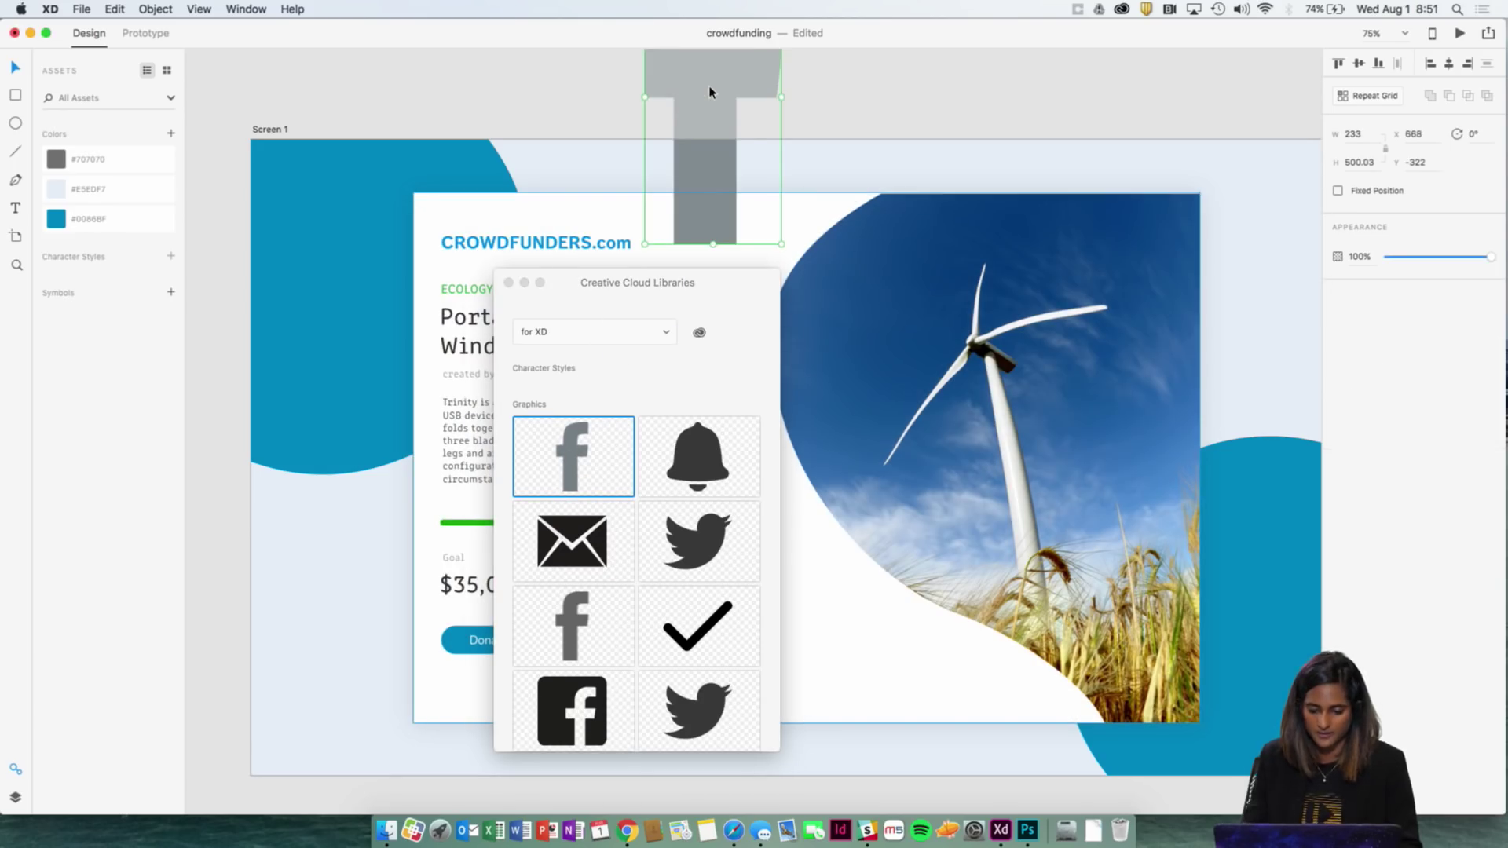
pyautogui.press('super+minus')
pyautogui.moveTo(699, 300); pyautogui.dragTo(691, 196)
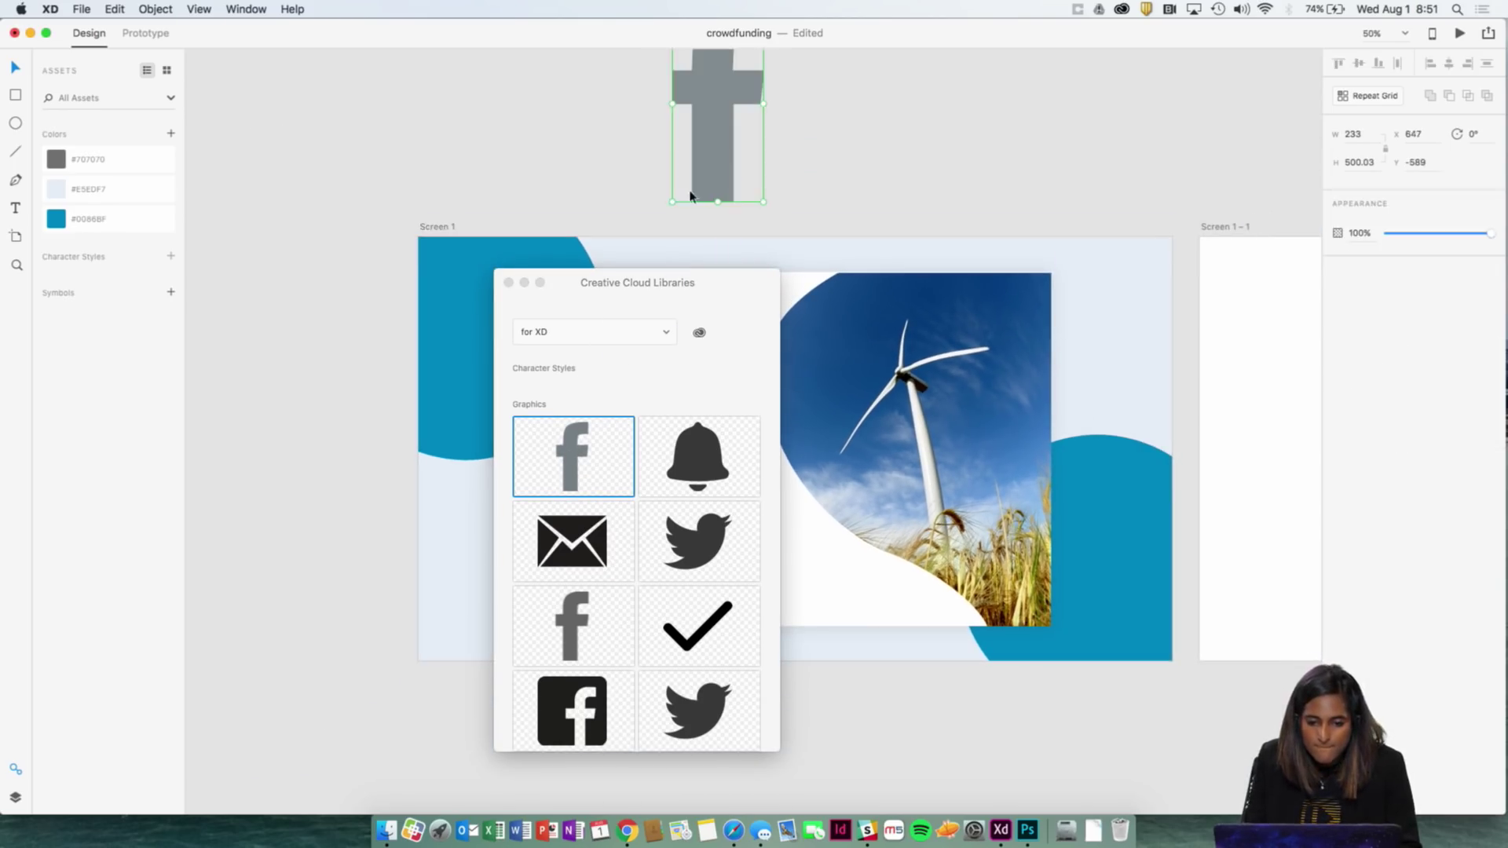
pyautogui.click(508, 282)
# Step: Move the Facebook icon onto the white card beside the Donate Now button and scale it down to about 21 by 46 px
pyautogui.moveTo(692, 163); pyautogui.dragTo(668, 619)
pyautogui.moveTo(710, 480); pyautogui.dragTo(674, 555)
pyautogui.press('super+equal')
pyautogui.press('super+equal')
pyautogui.press('super+equal')
pyautogui.press('super+equal')
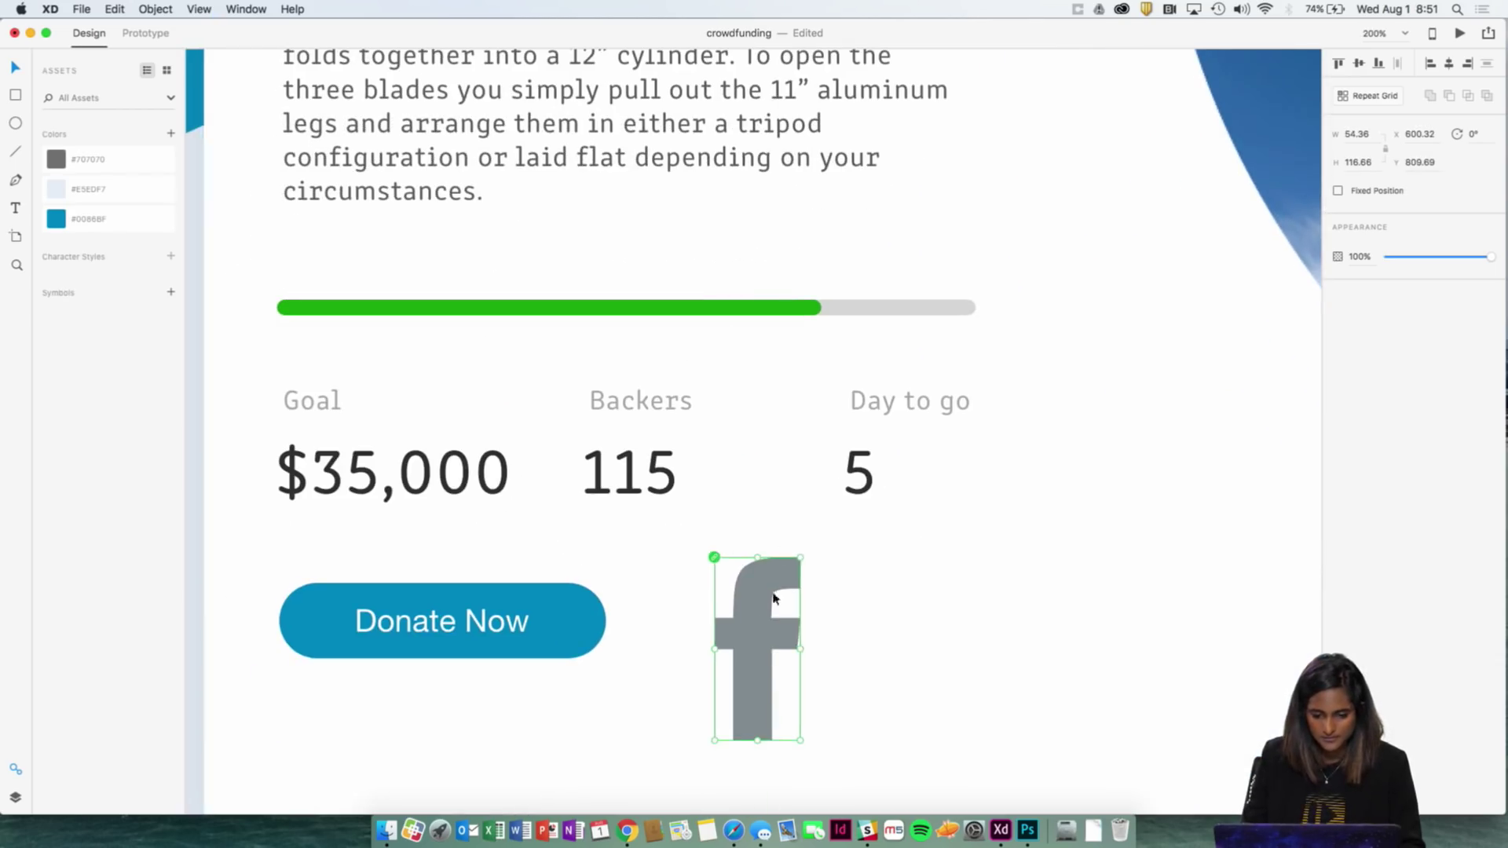
pyautogui.moveTo(774, 599); pyautogui.dragTo(767, 578)
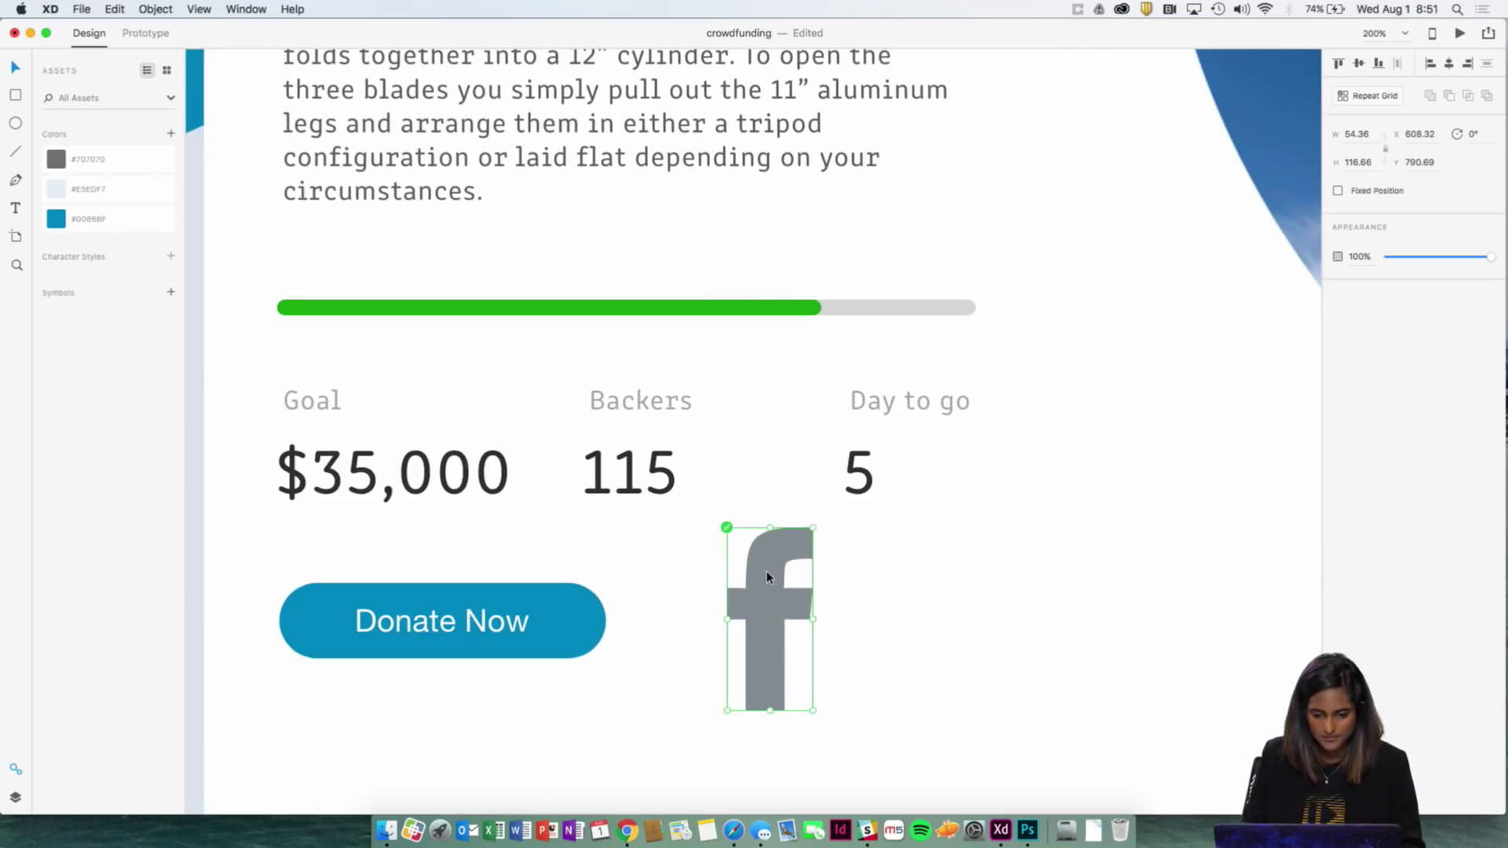
pyautogui.moveTo(813, 528); pyautogui.dragTo(785, 566)
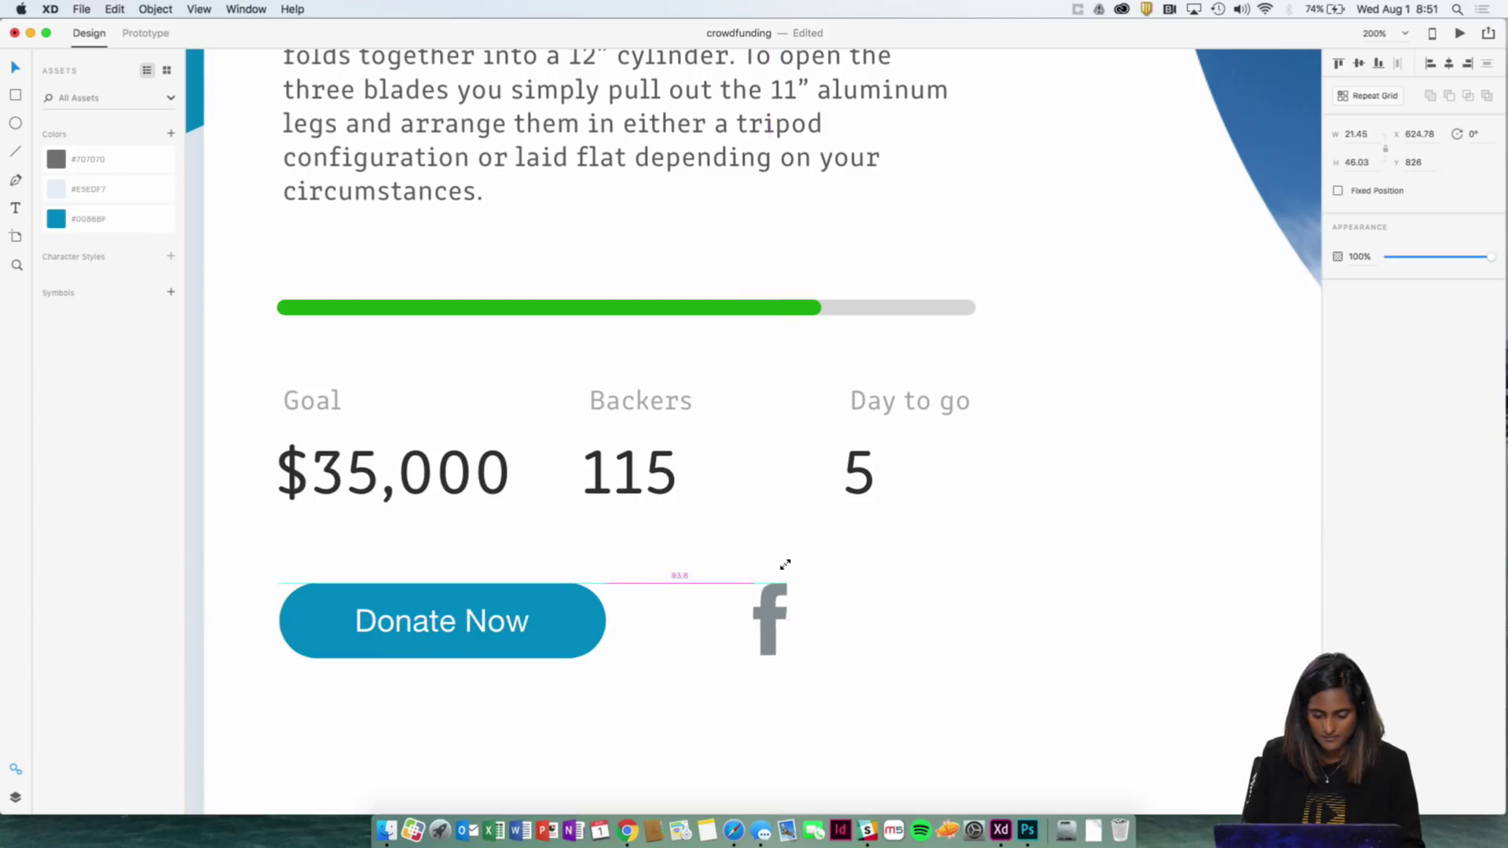
# Step: Move the Facebook icon beneath the Donate Now button and reduce it to about 16 by 34 px
pyautogui.scroll(-3, 785, 565)
pyautogui.scroll(-2, 837, 464)
pyautogui.moveTo(820, 442); pyautogui.dragTo(369, 542)
pyautogui.press('super+1')
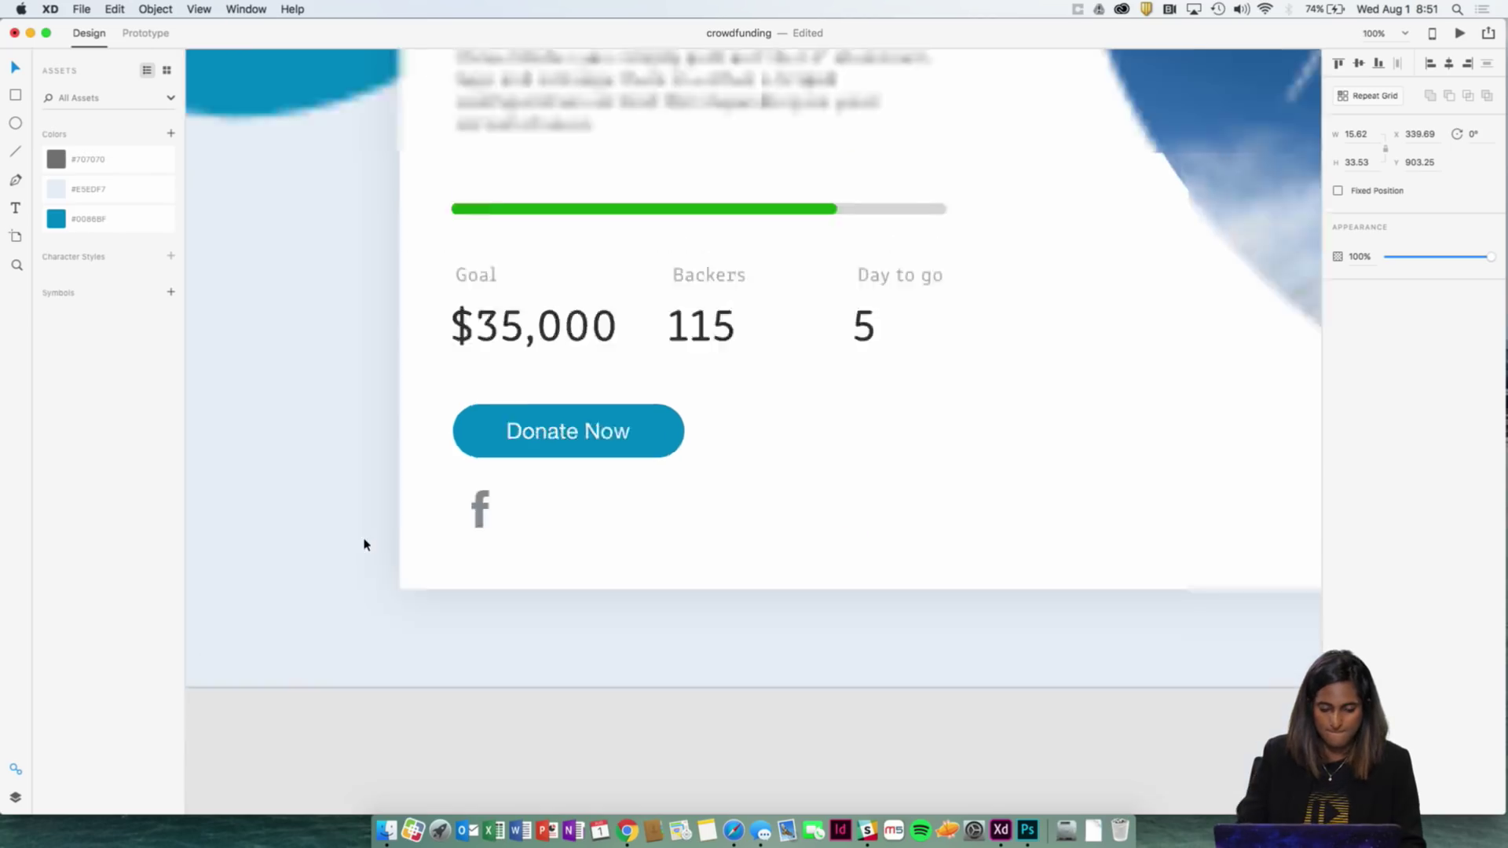
# Step: Refine the Facebook icon below the Donate Now button to about 12 by 26 px, at about X 340, Y 900
pyautogui.click(560, 488)
pyautogui.press('alt')
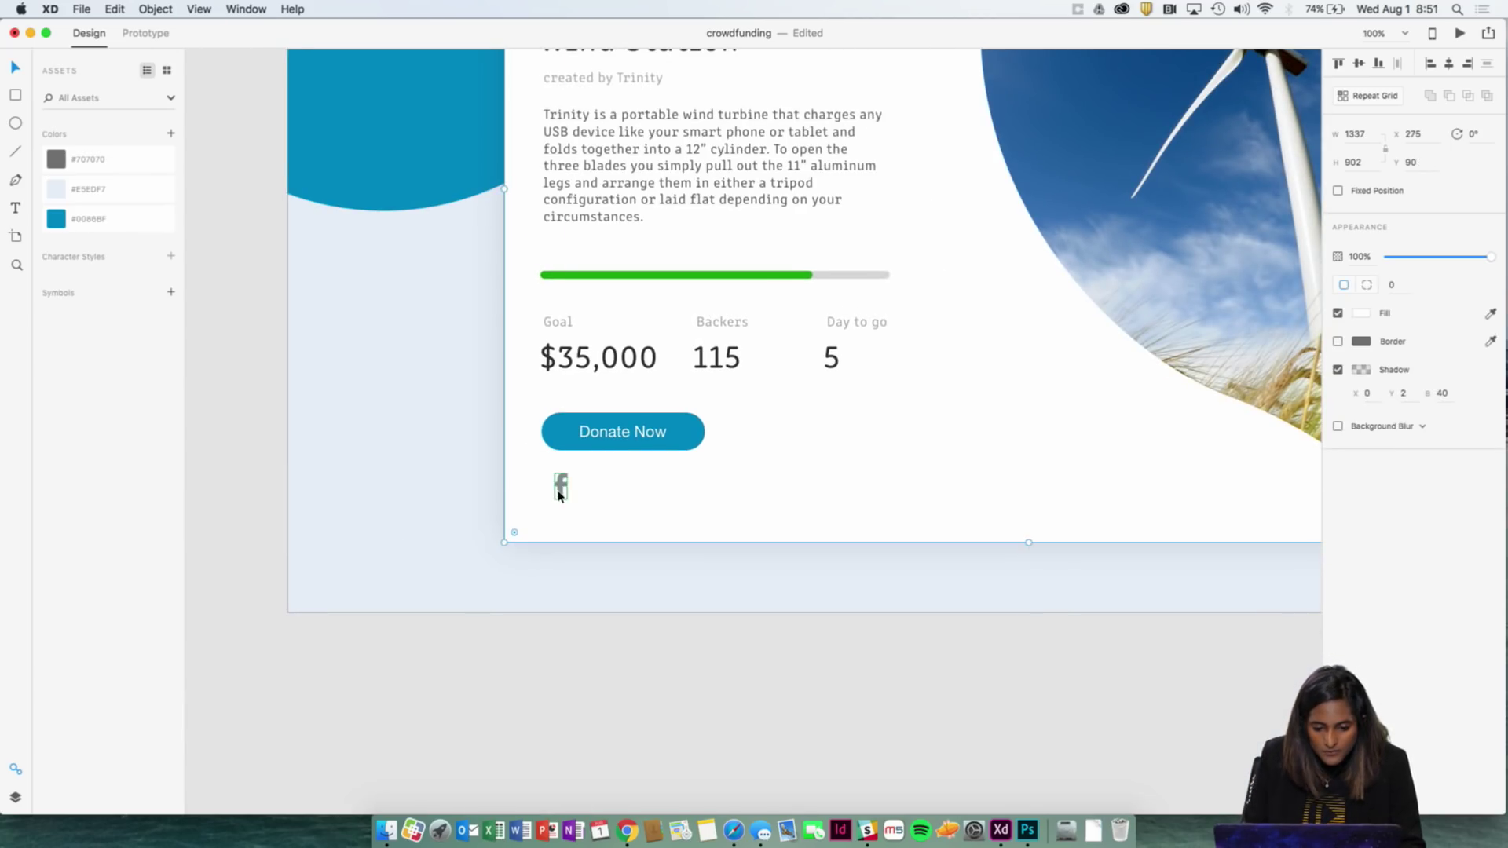
pyautogui.click(560, 492)
pyautogui.press('alt')
pyautogui.moveTo(566, 499); pyautogui.dragTo(564, 493)
pyautogui.click(572, 500)
pyautogui.click(561, 487)
pyautogui.scroll(5, 560, 487)
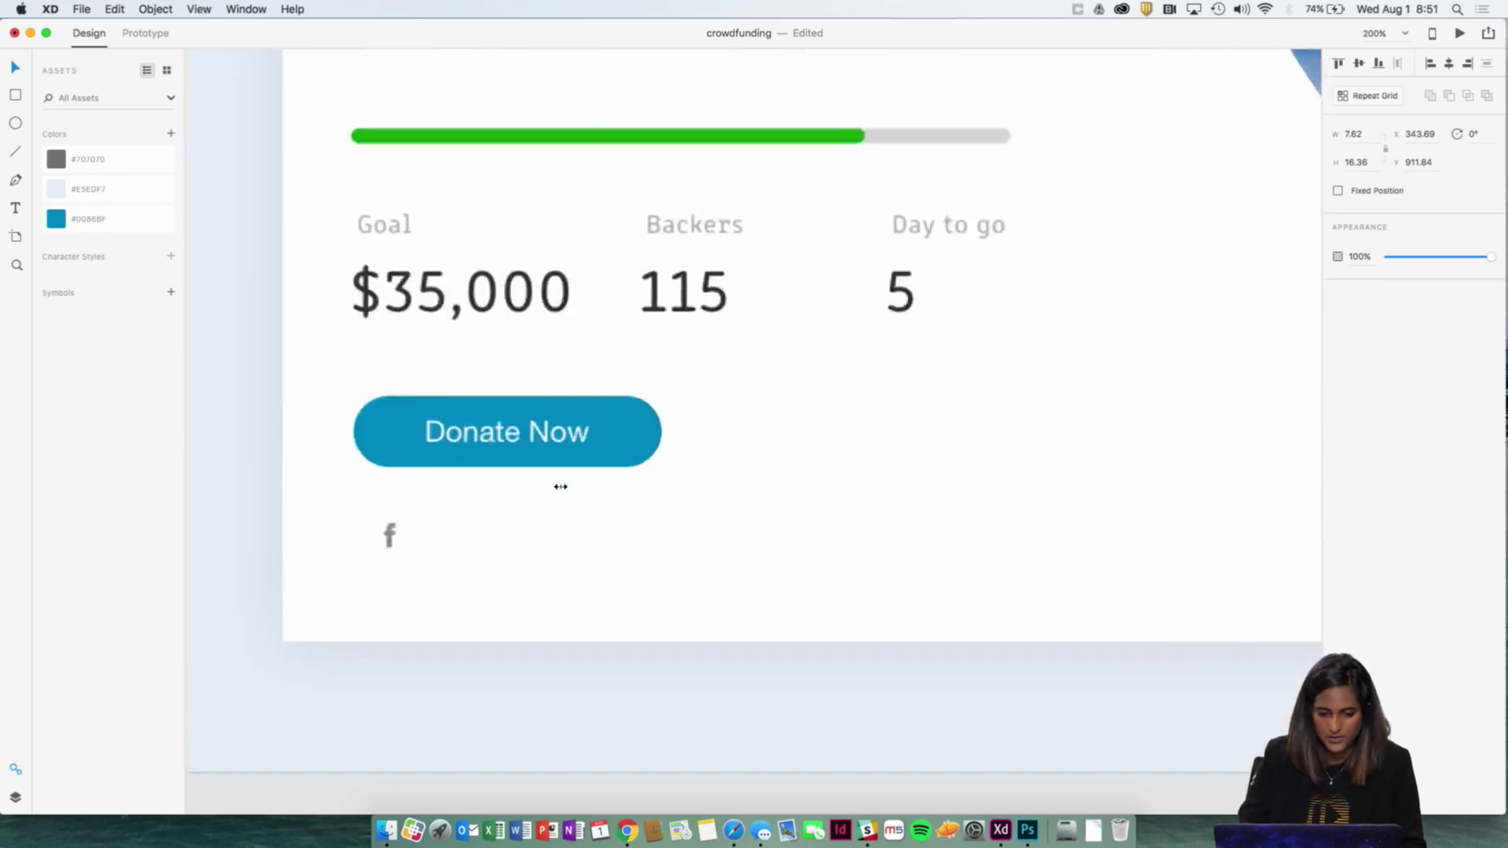
pyautogui.moveTo(487, 532)
pyautogui.mouseDown()
pyautogui.moveTo(495, 515)
pyautogui.moveTo(470, 528)
pyautogui.mouseUp()
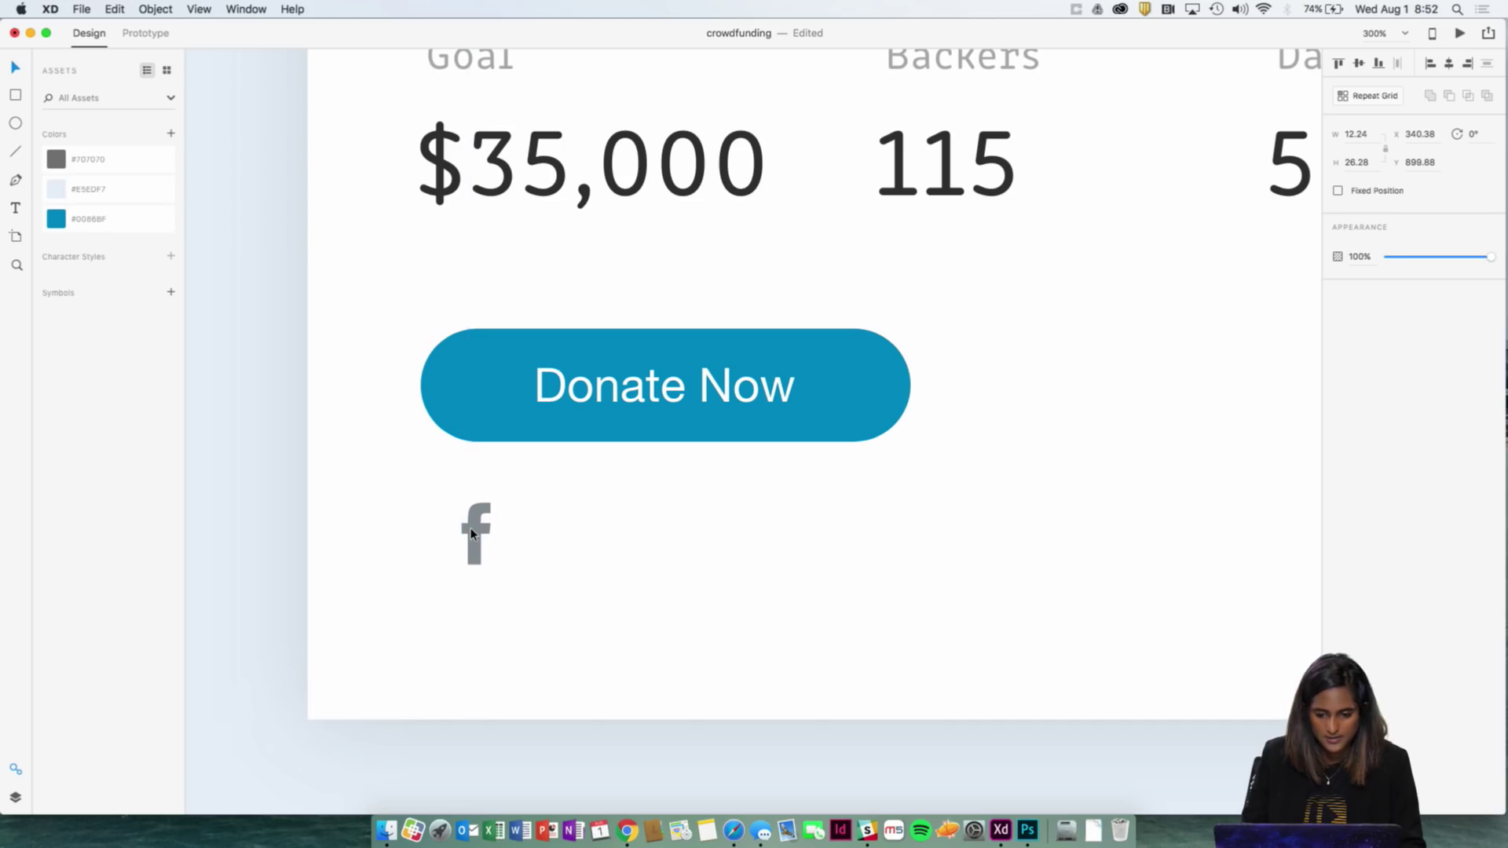
pyautogui.press('super+minus')
pyautogui.press('super+minus')
pyautogui.press('super+minus')
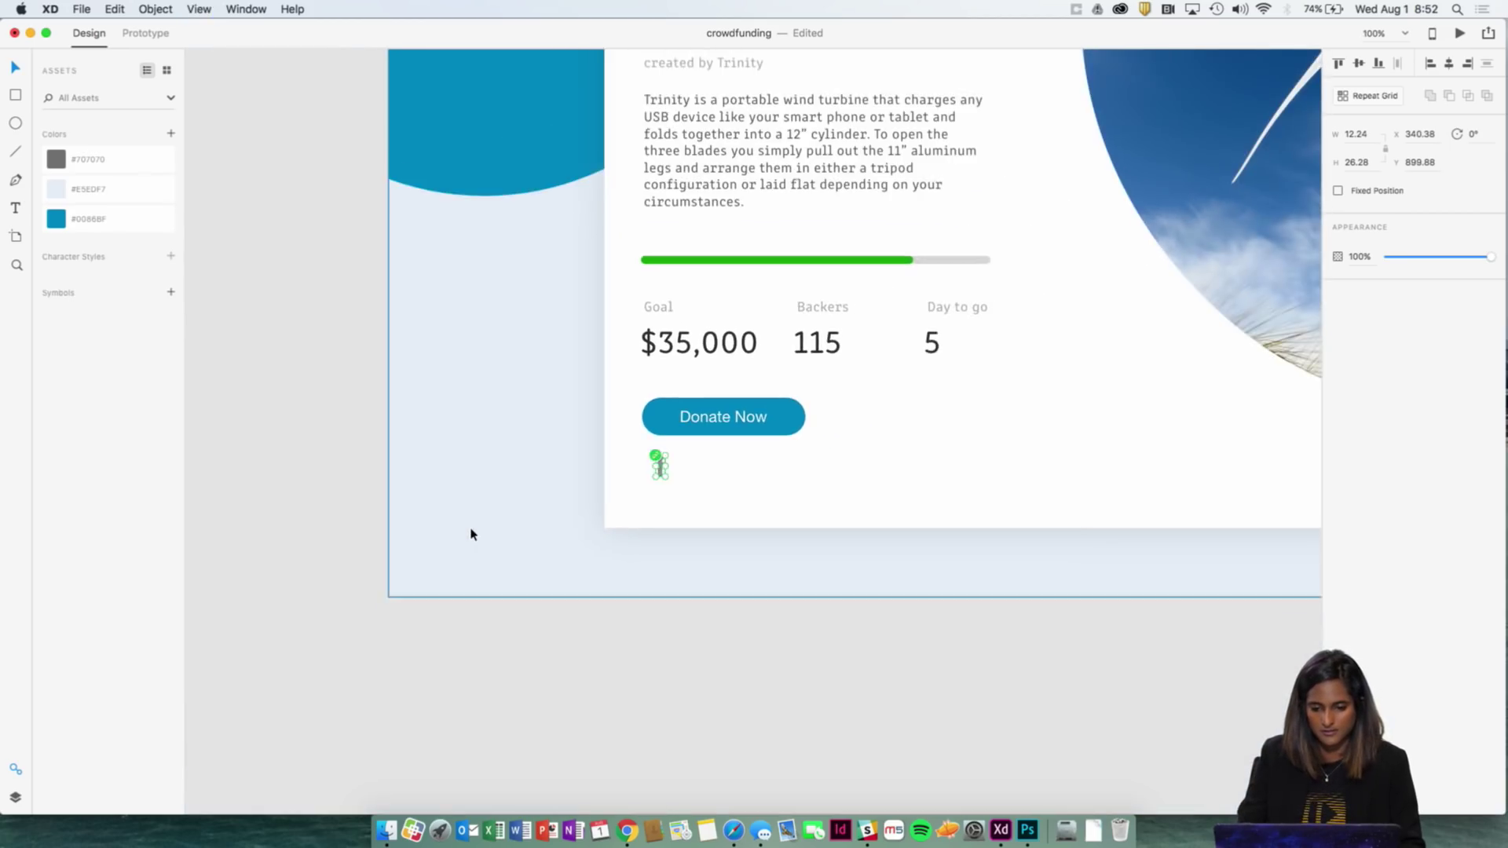
pyautogui.press('super+minus')
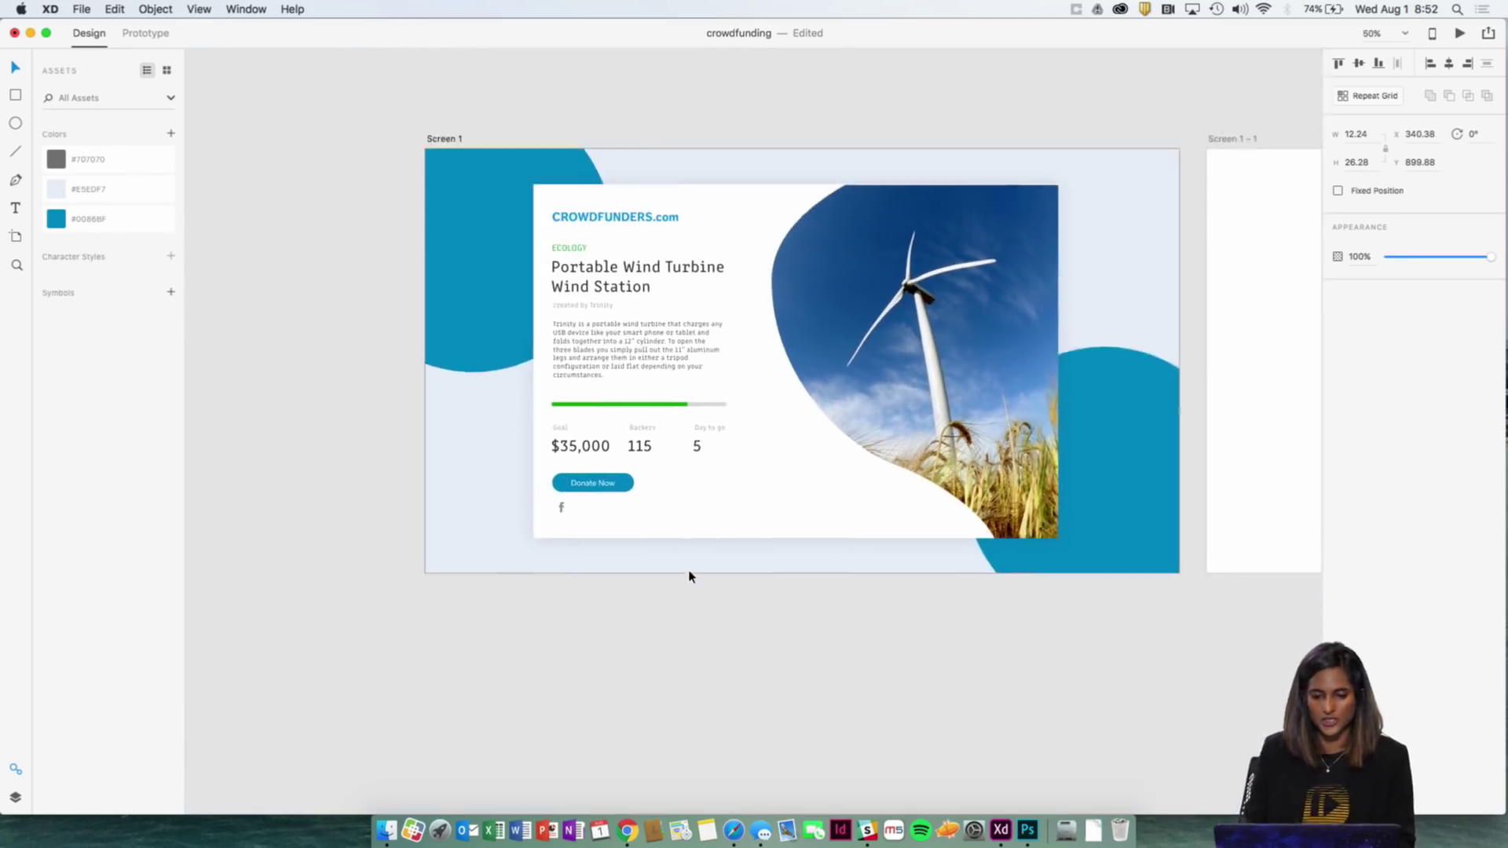
# Step: In Prototype mode, link the Donate Now button on Screen 1 to the Screen 1 – 1 artboard
pyautogui.hscroll(6, 689, 578)
pyautogui.scroll(-2, 689, 578)
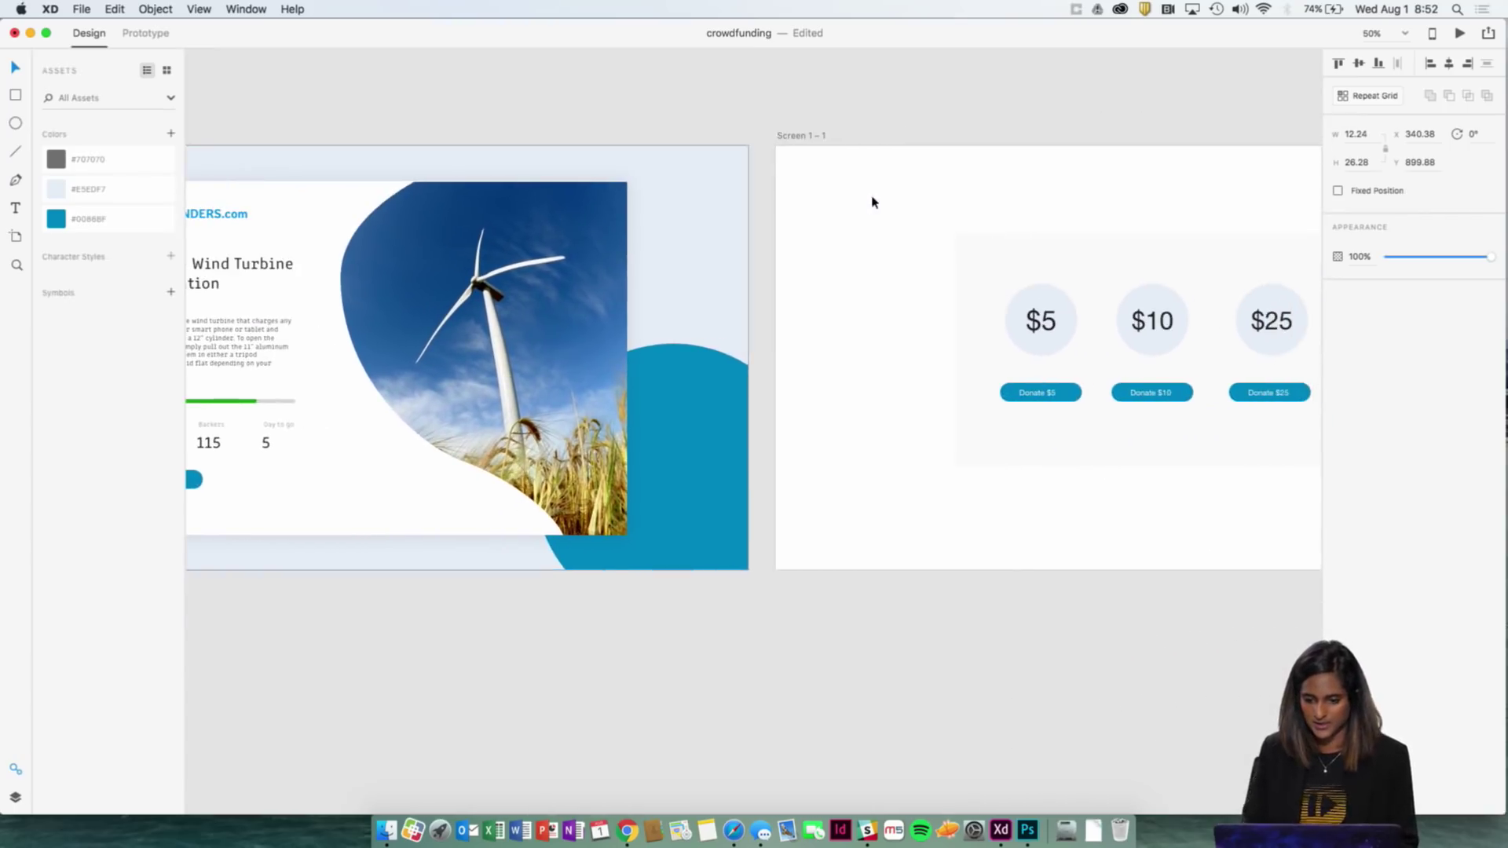
pyautogui.hscroll(-6, 878, 200)
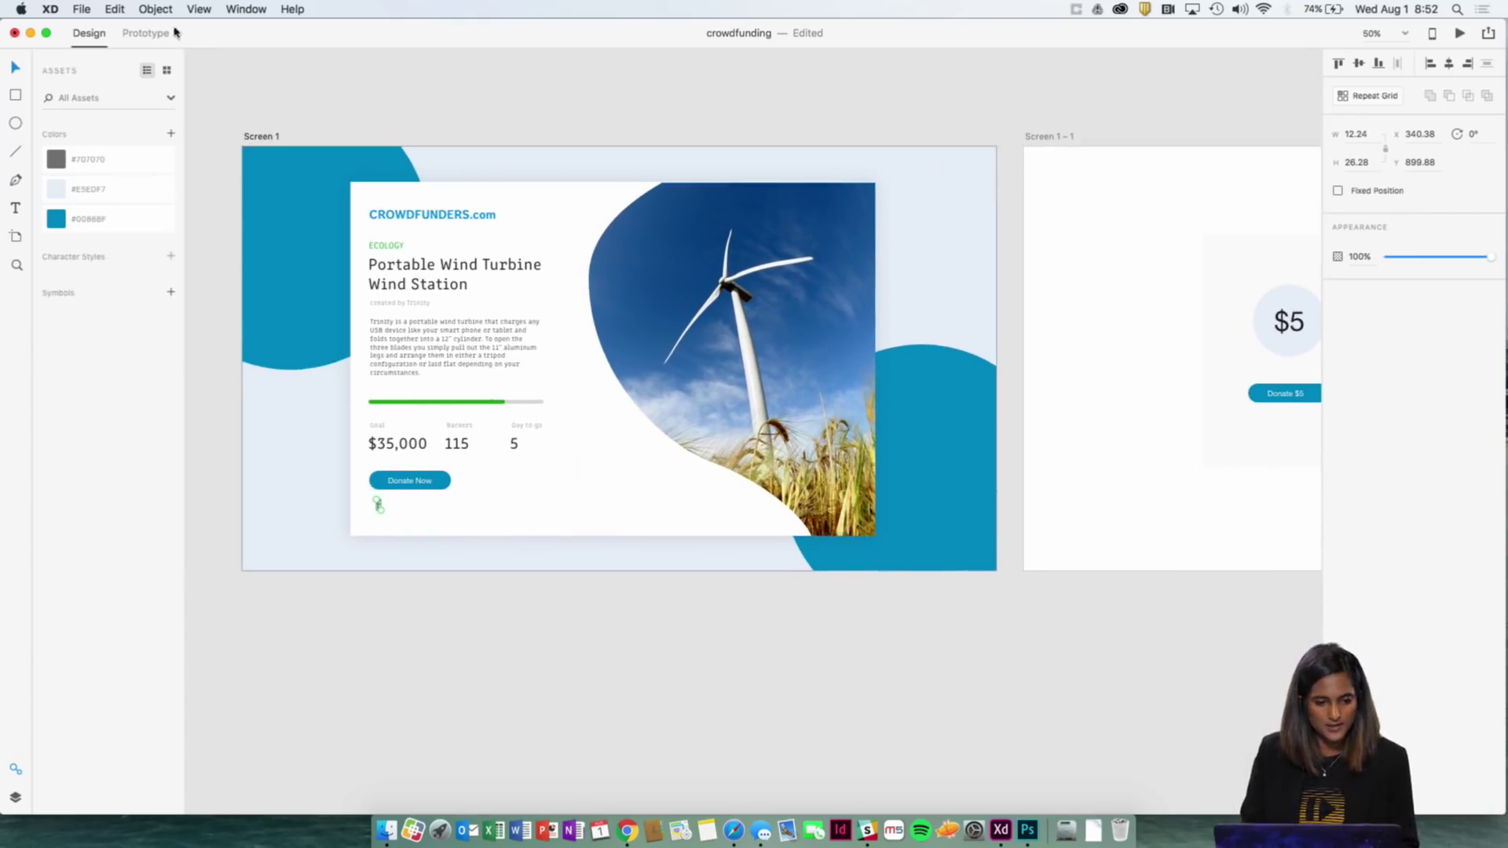
pyautogui.click(150, 33)
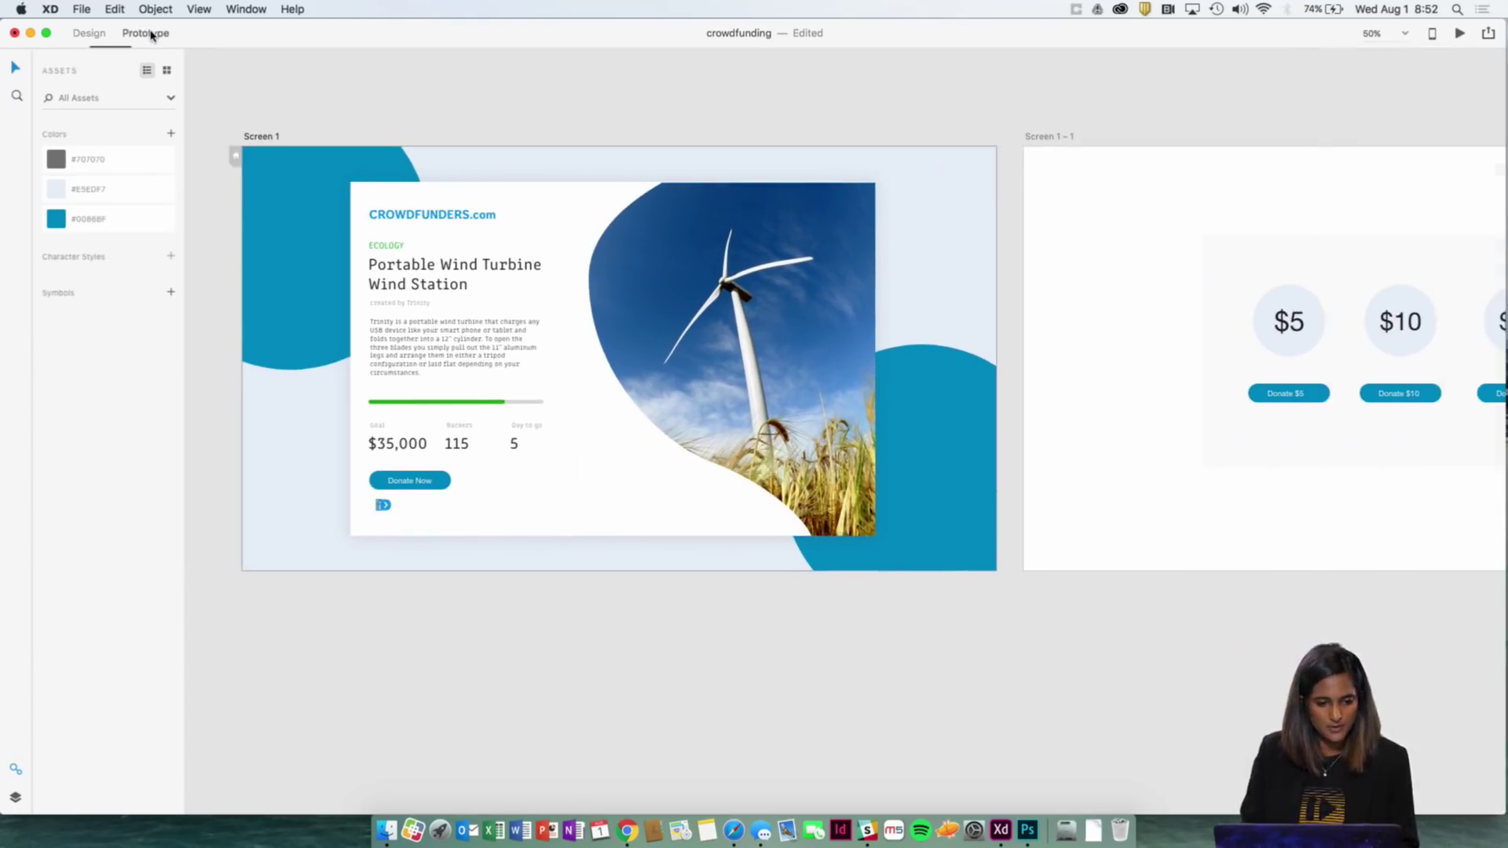
pyautogui.click(964, 104)
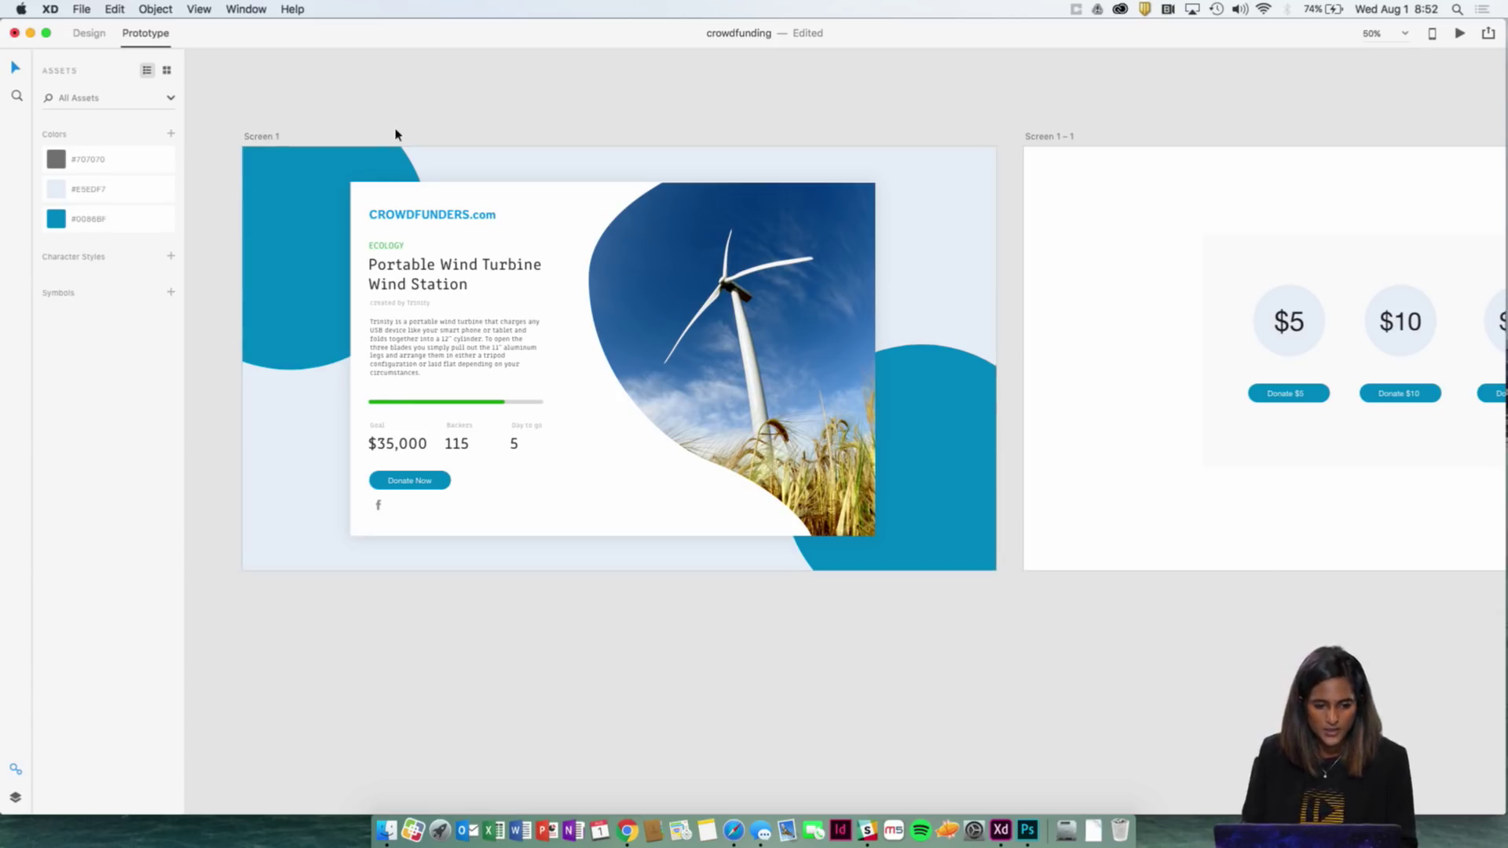
pyautogui.hscroll(1, 404, 131)
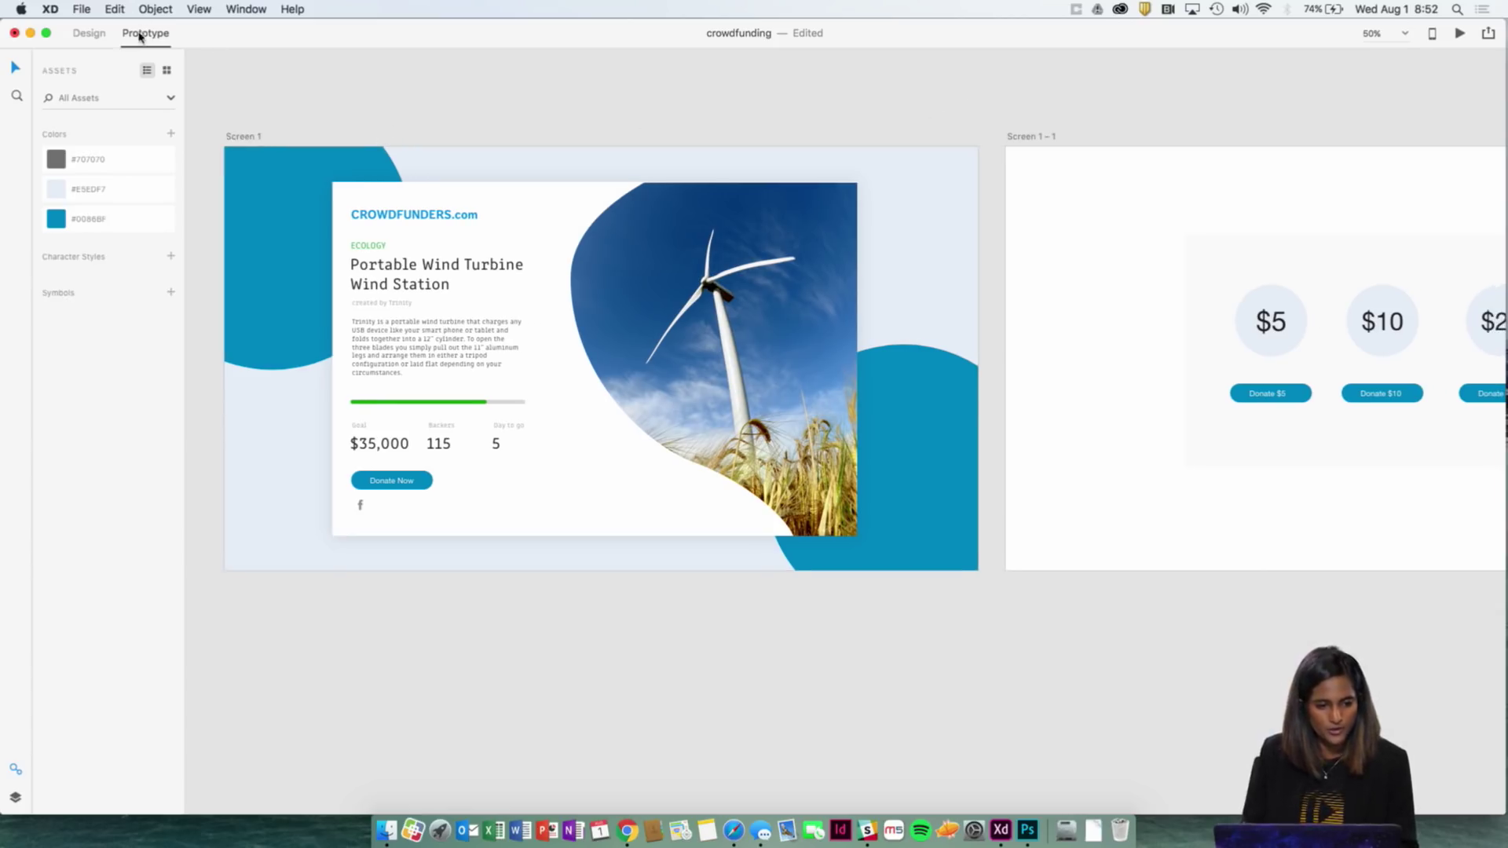
pyautogui.click(102, 34)
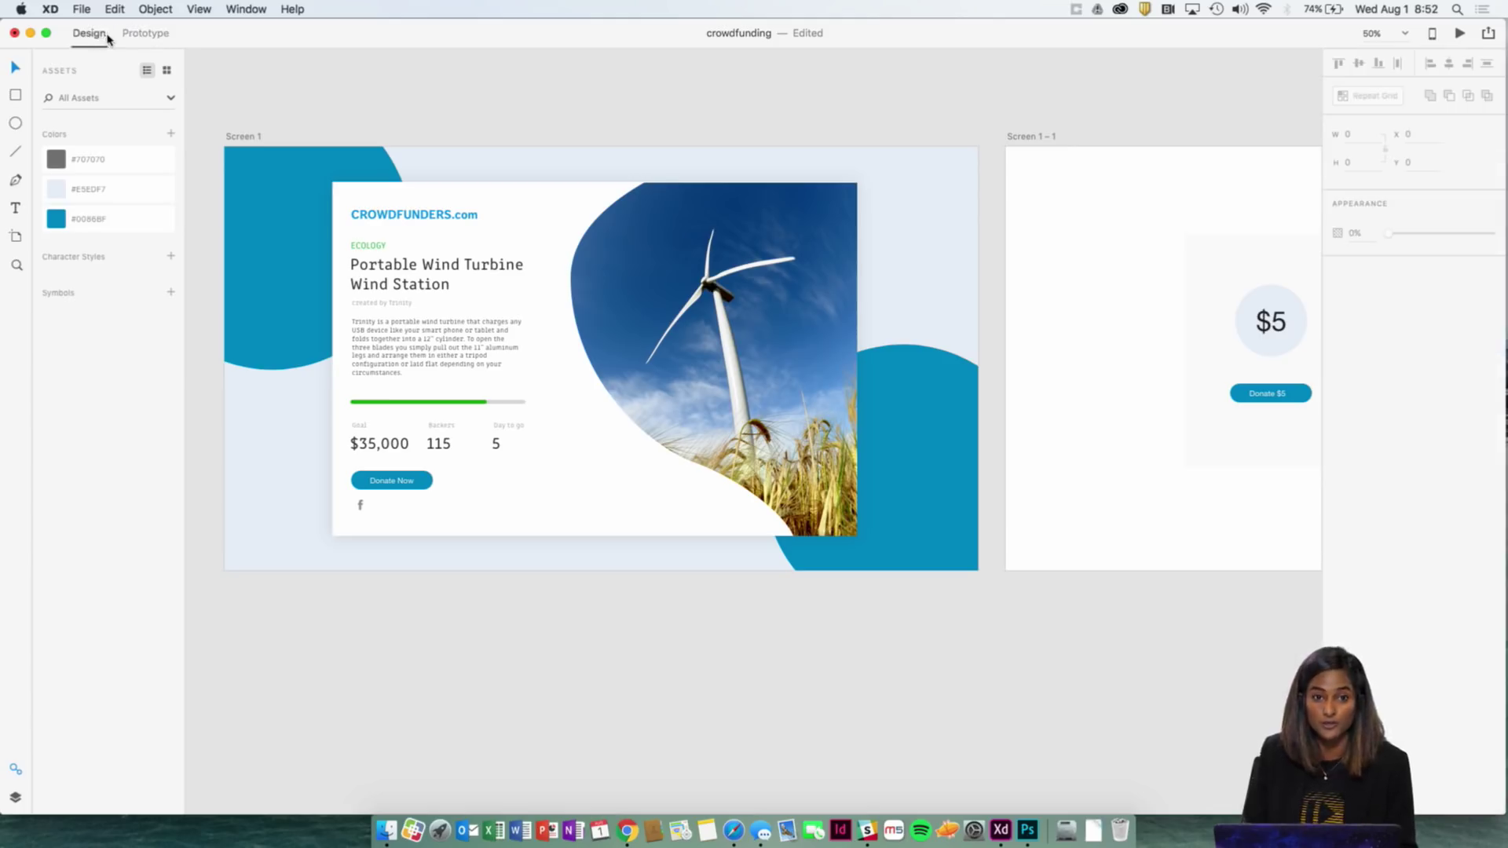
pyautogui.click(142, 35)
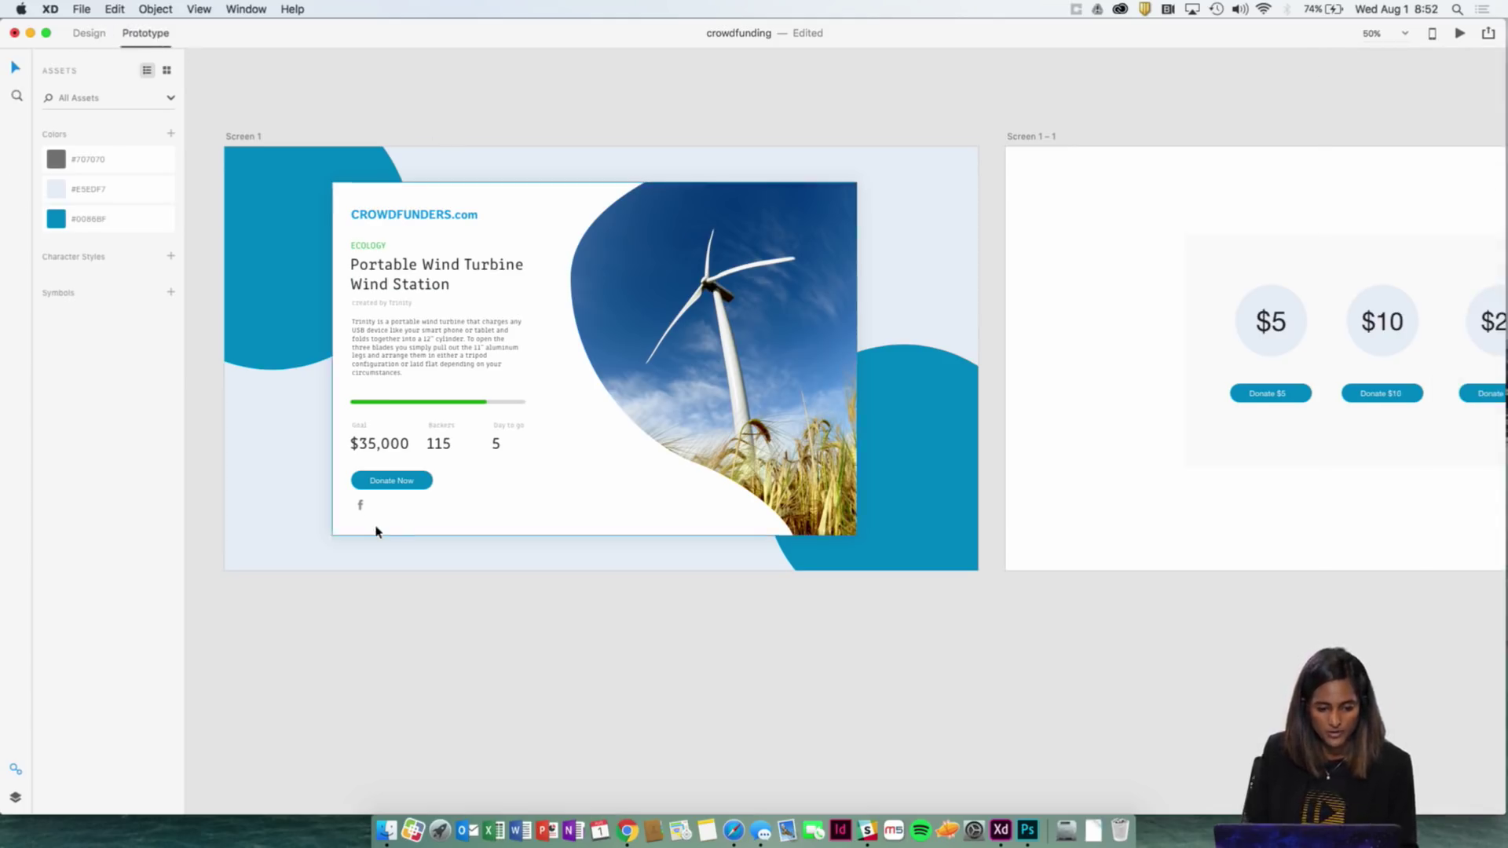
pyautogui.click(426, 482)
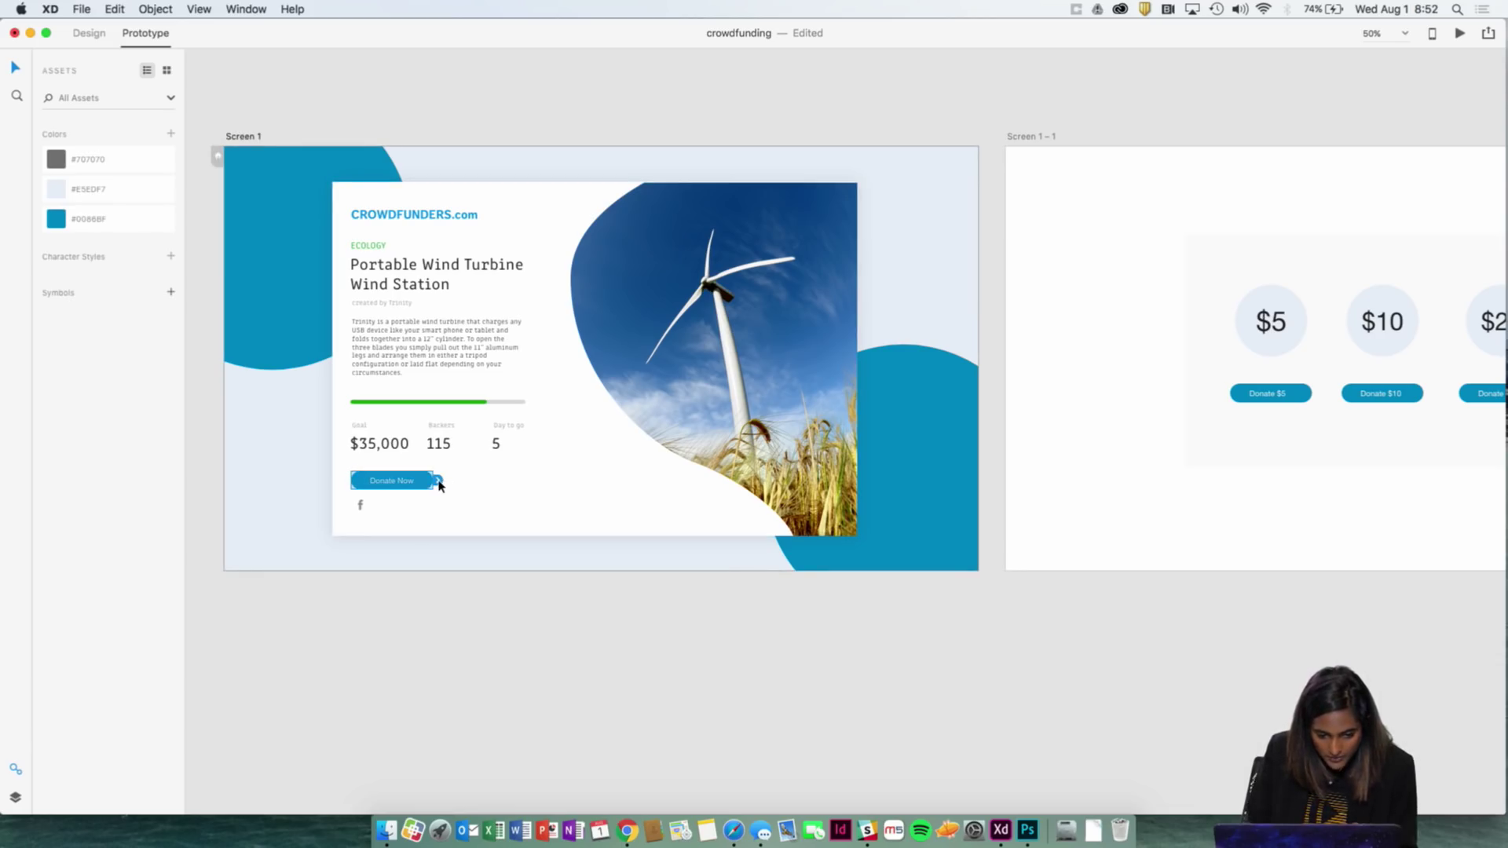
pyautogui.moveTo(439, 481); pyautogui.dragTo(1076, 358)
pyautogui.click(1027, 94)
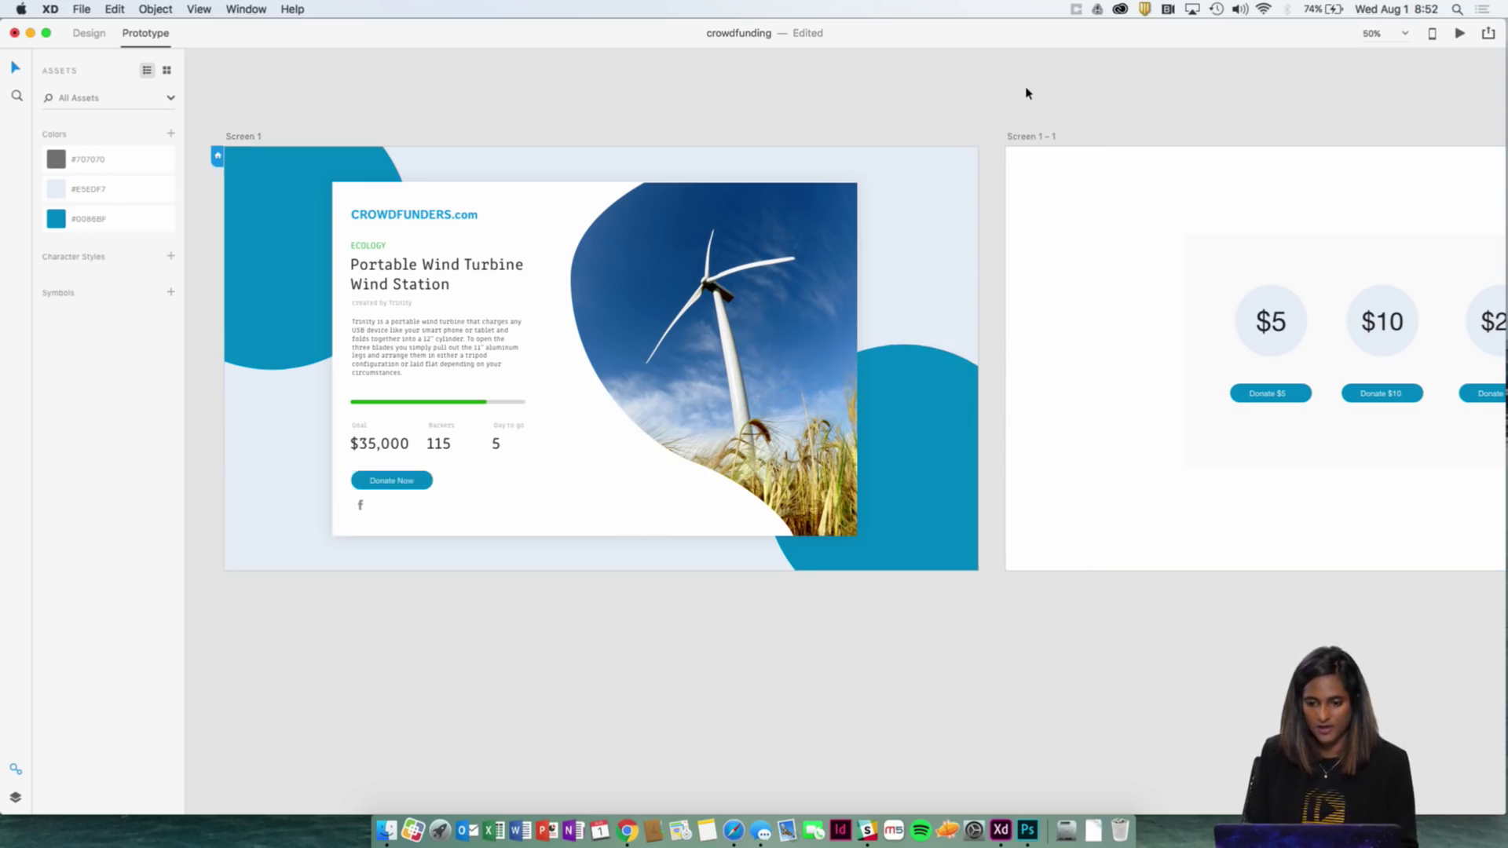
# Step: In Design mode, draw a 1920 by 1080 px rectangle covering the whole Screen 1 – 1 artboard
pyautogui.hscroll(10, 1059, 96)
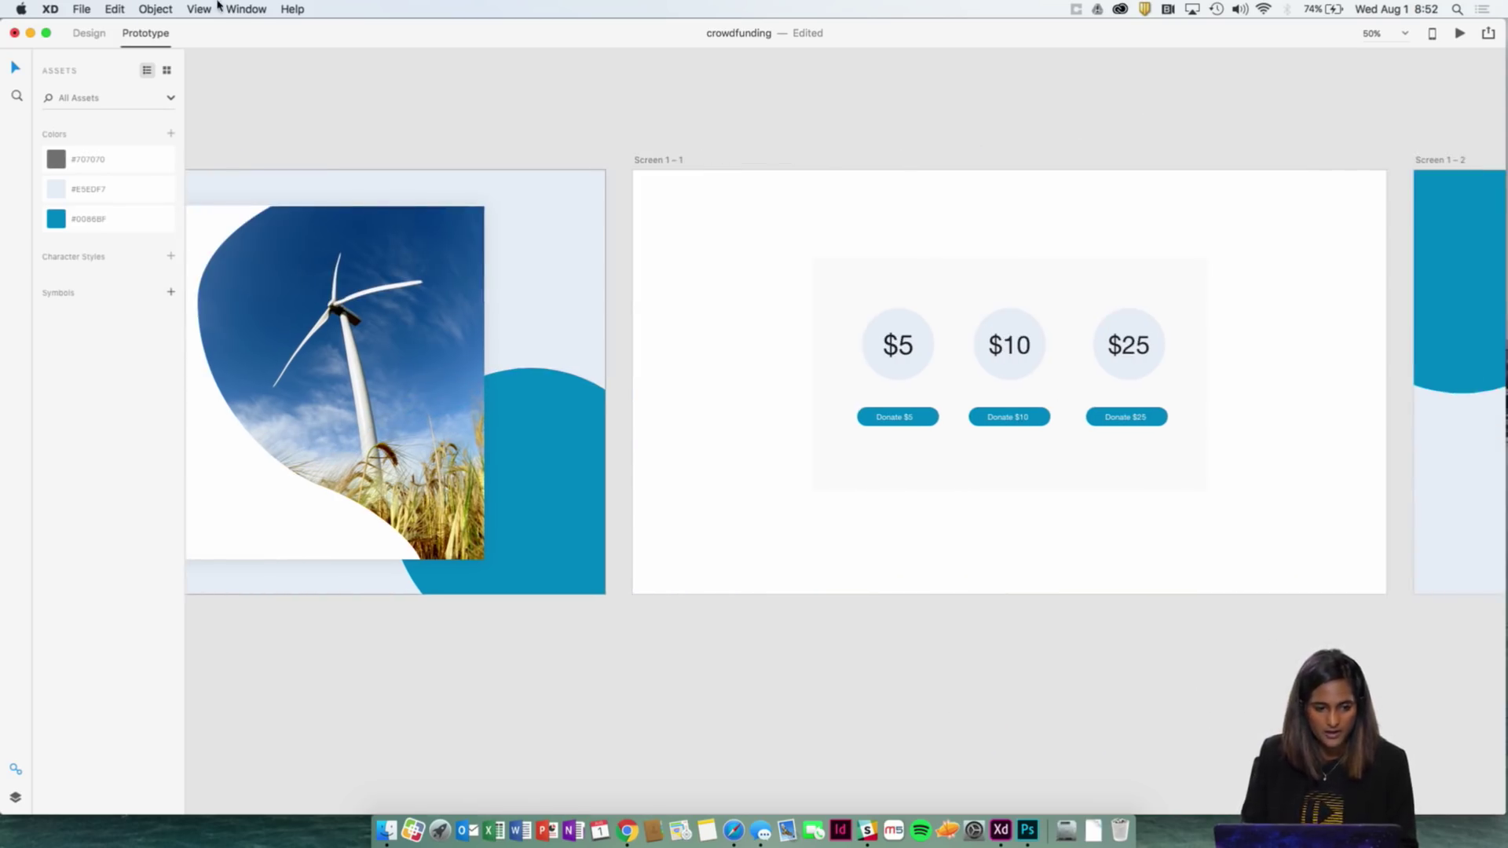
pyautogui.click(90, 39)
pyautogui.hscroll(5, 764, 162)
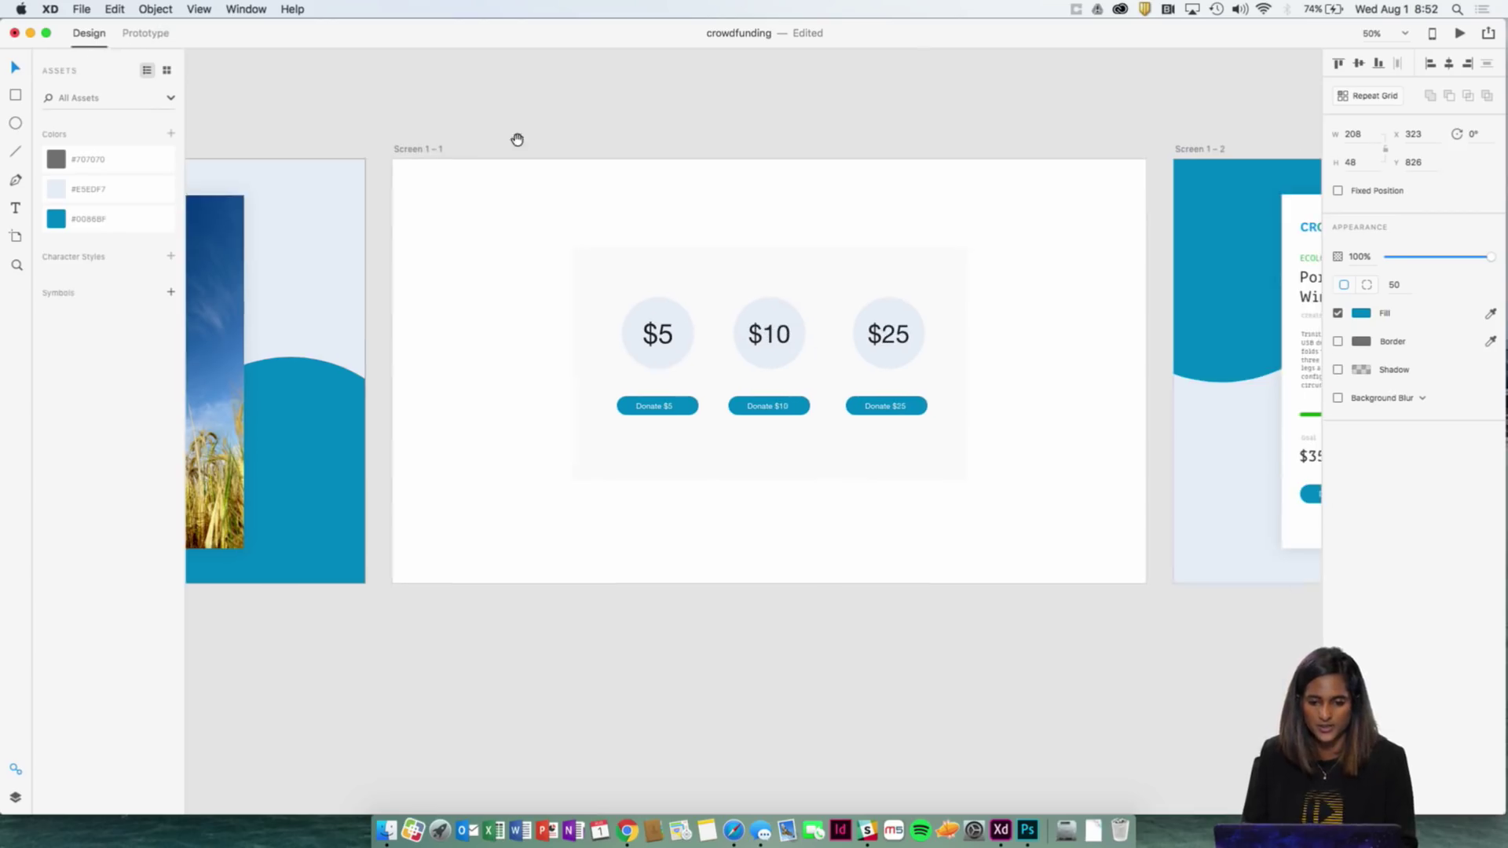
pyautogui.press('super+equal')
pyautogui.scroll(2, 517, 147)
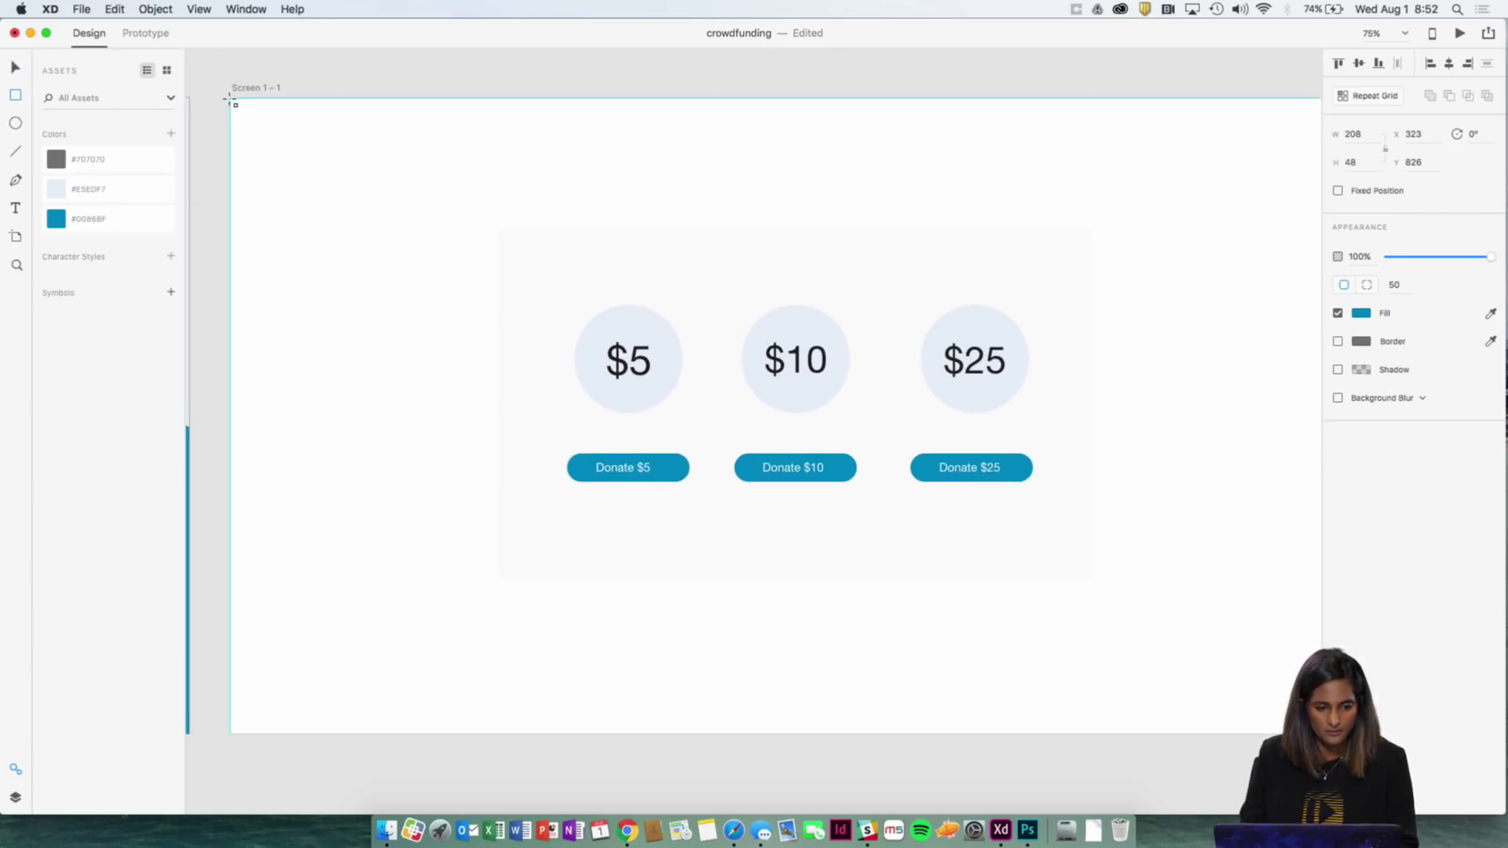
pyautogui.moveTo(233, 97); pyautogui.dragTo(1056, 678)
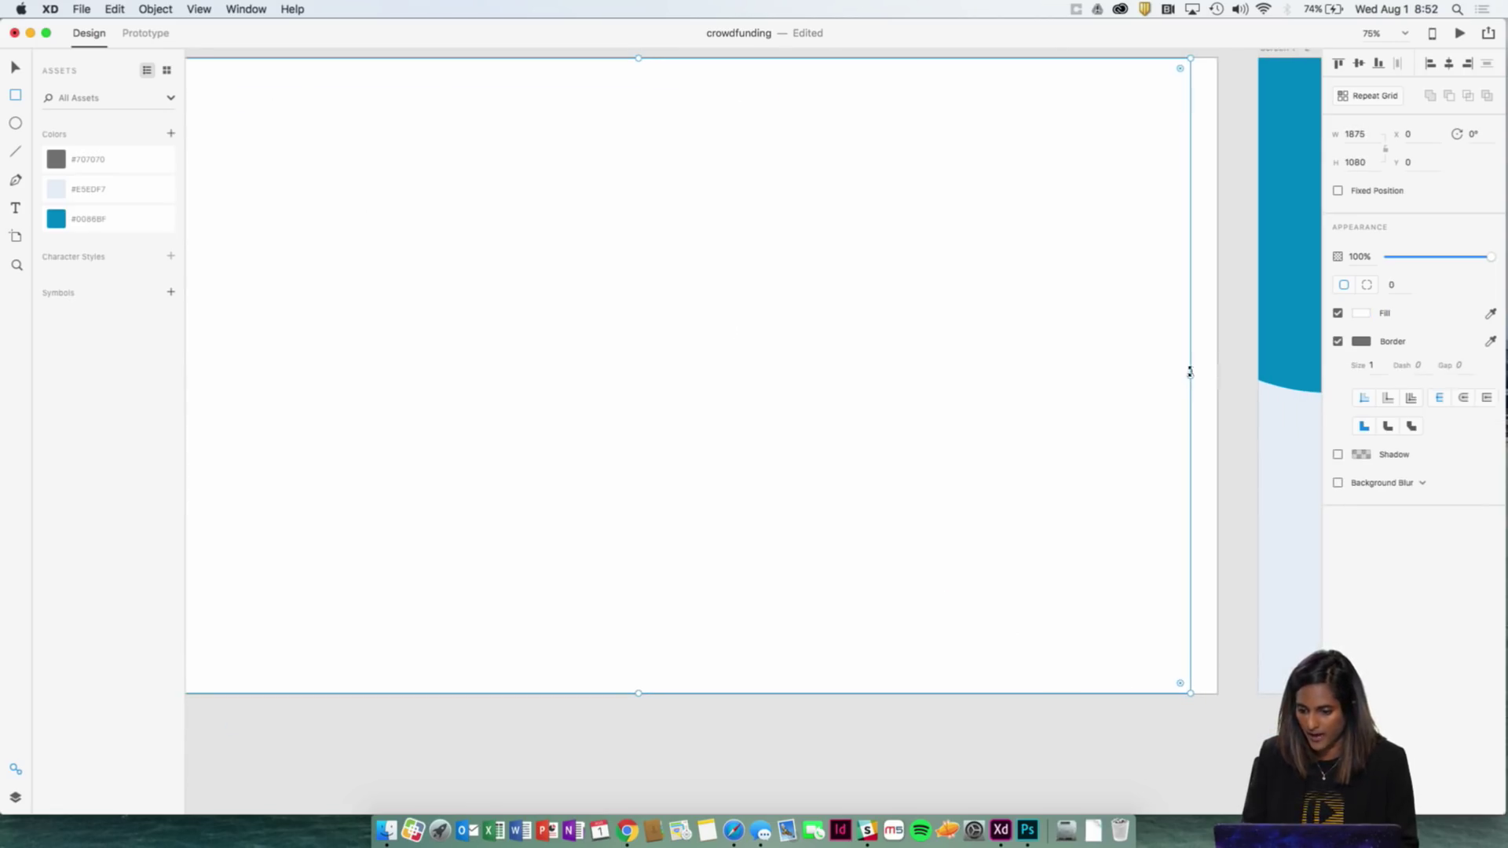
pyautogui.moveTo(1191, 376); pyautogui.dragTo(1219, 377)
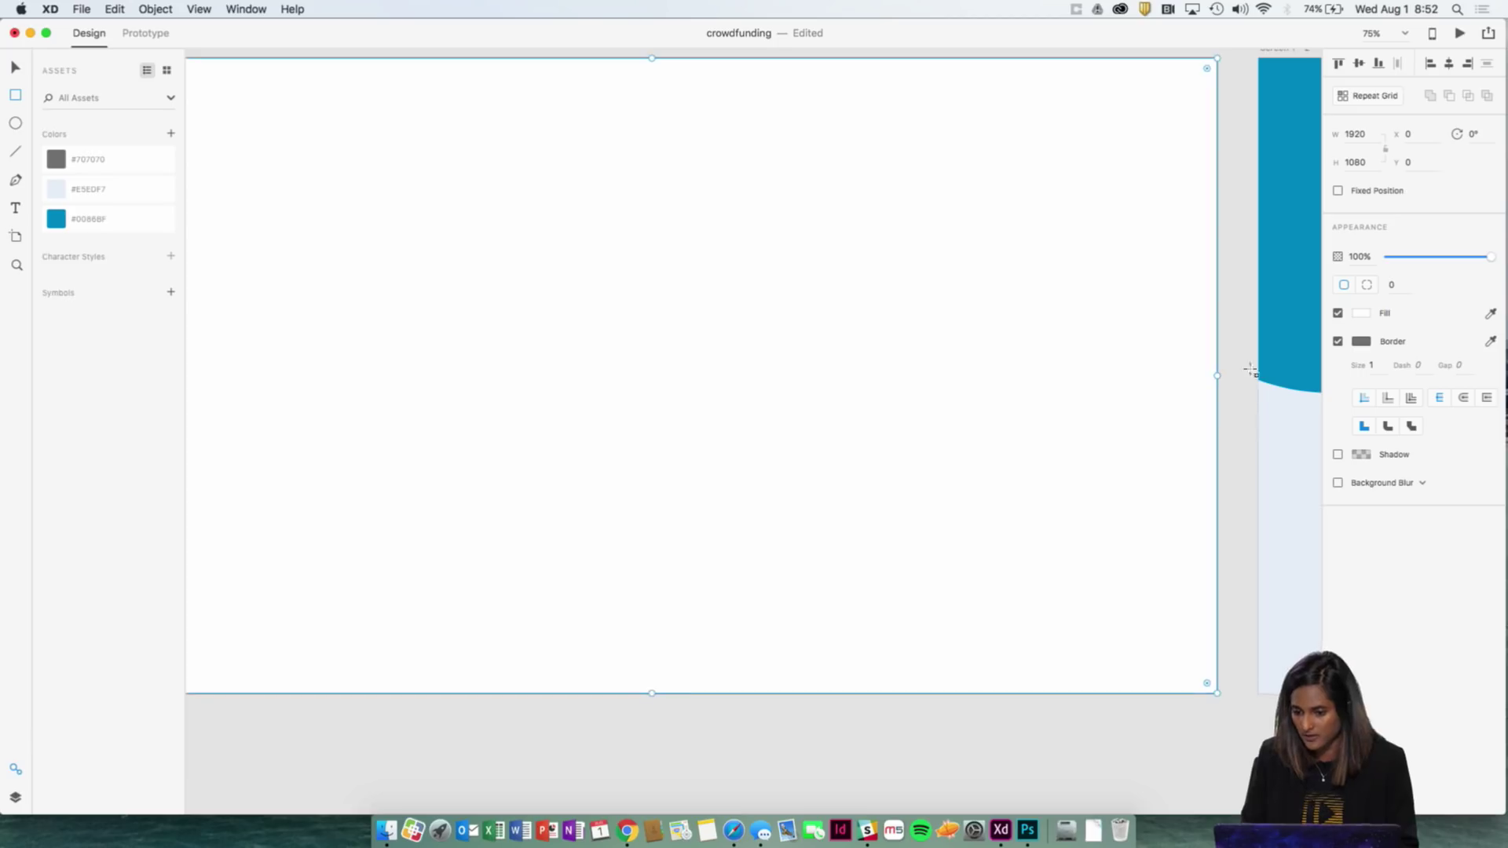
# Step: Fill the full-screen rectangle with grey #7C7C7C and remove its border
pyautogui.click(1338, 341)
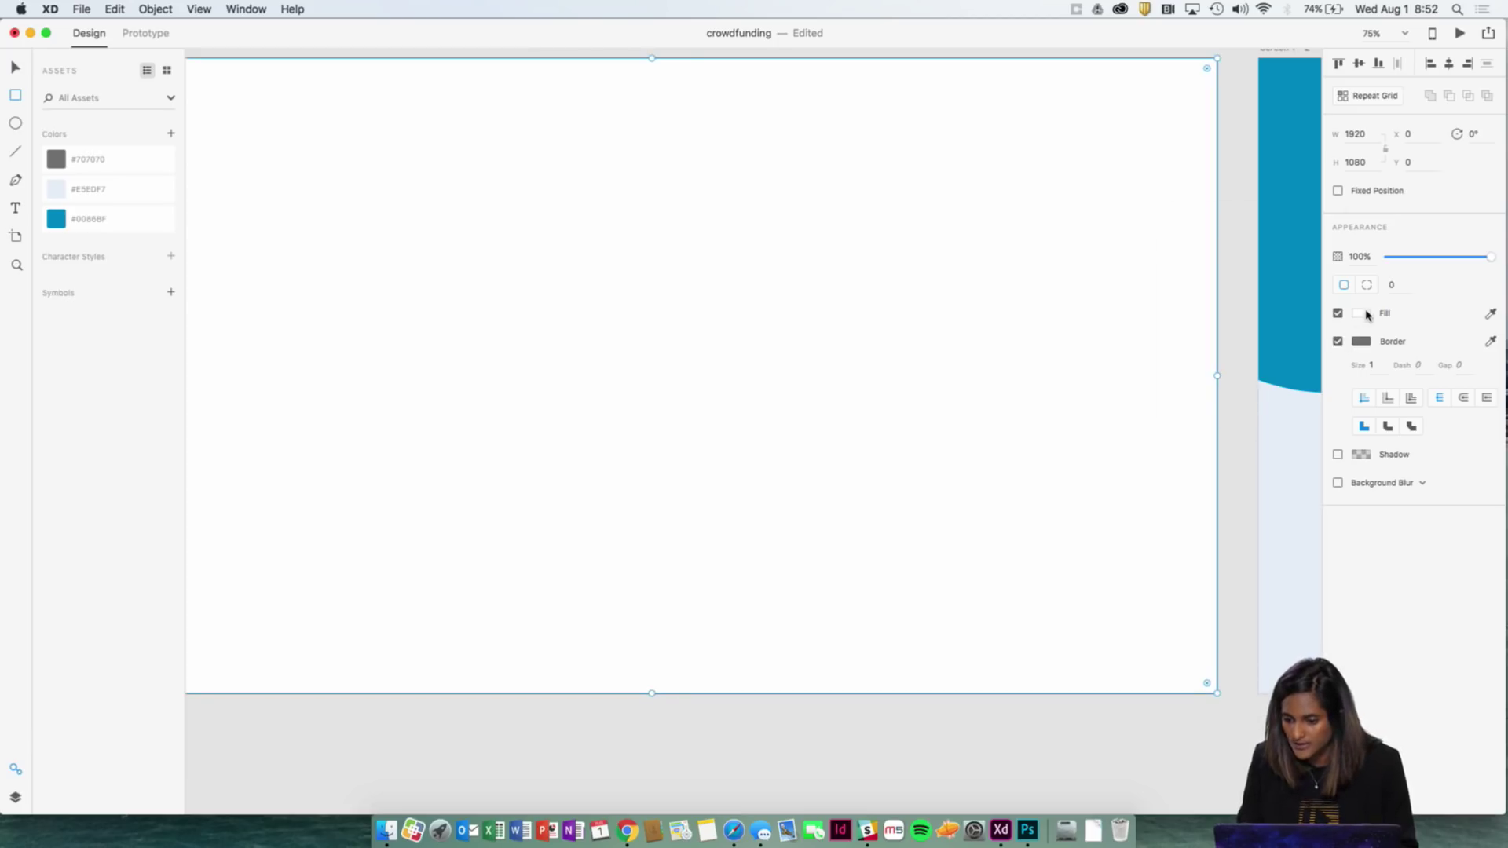
pyautogui.click(1359, 314)
pyautogui.moveTo(1198, 316)
pyautogui.mouseDown()
pyautogui.moveTo(1164, 310)
pyautogui.moveTo(1155, 286)
pyautogui.moveTo(1132, 301)
pyautogui.mouseUp()
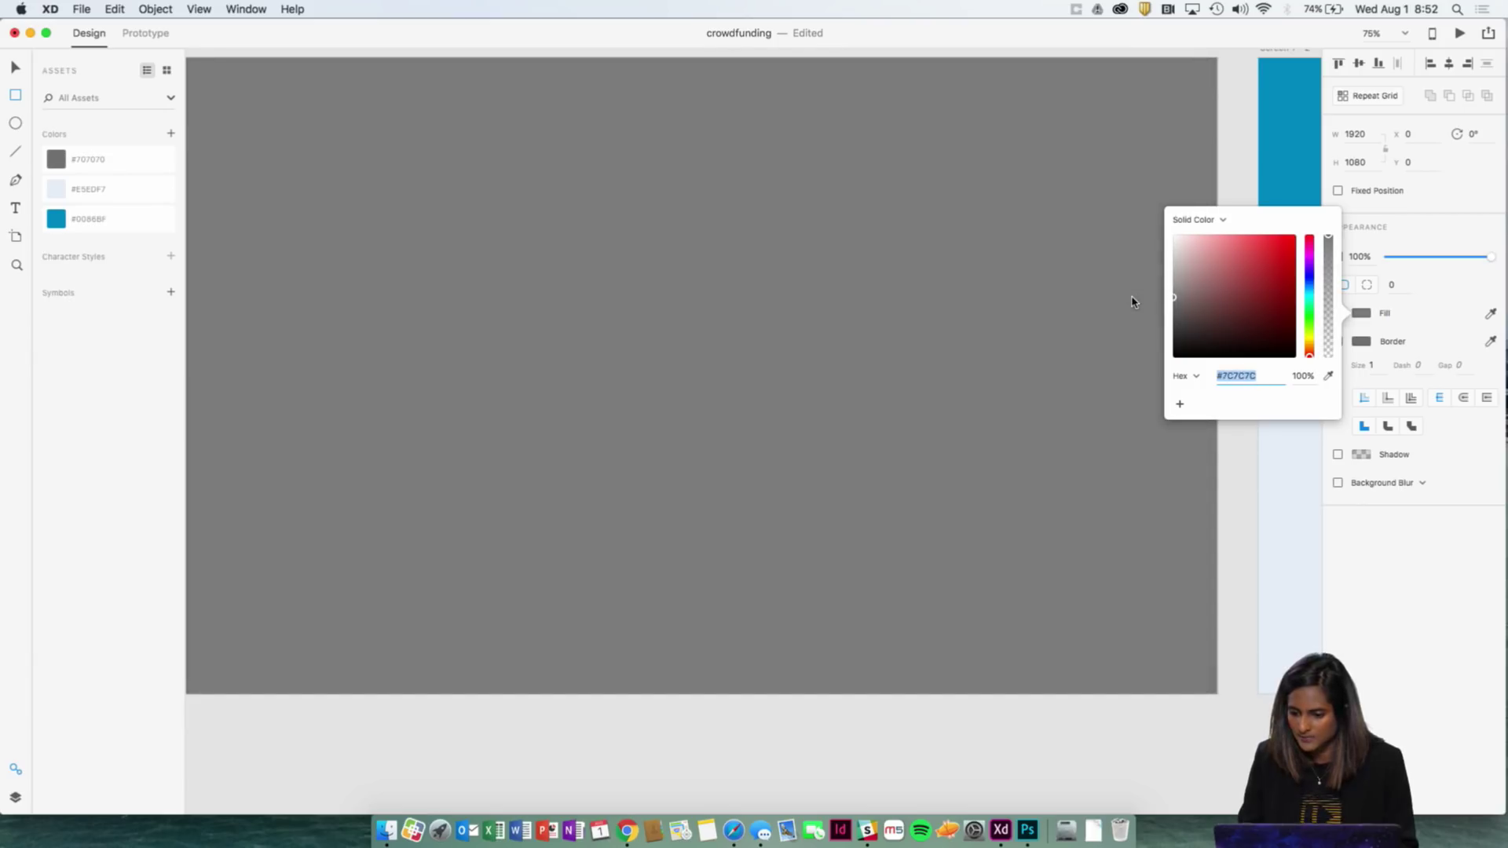
pyautogui.click(1396, 317)
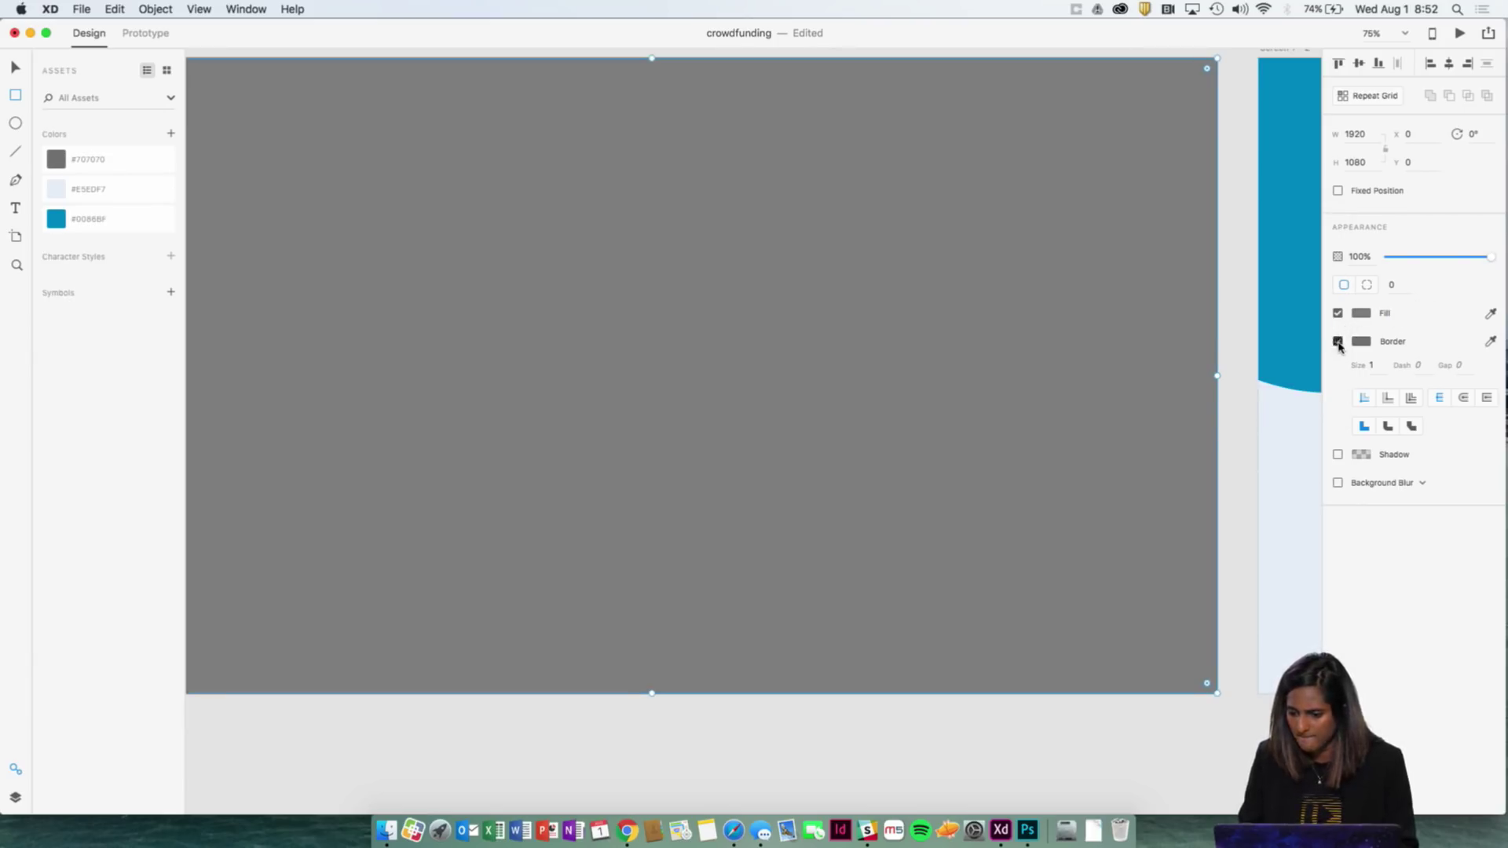
pyautogui.click(1338, 342)
pyautogui.press('v')
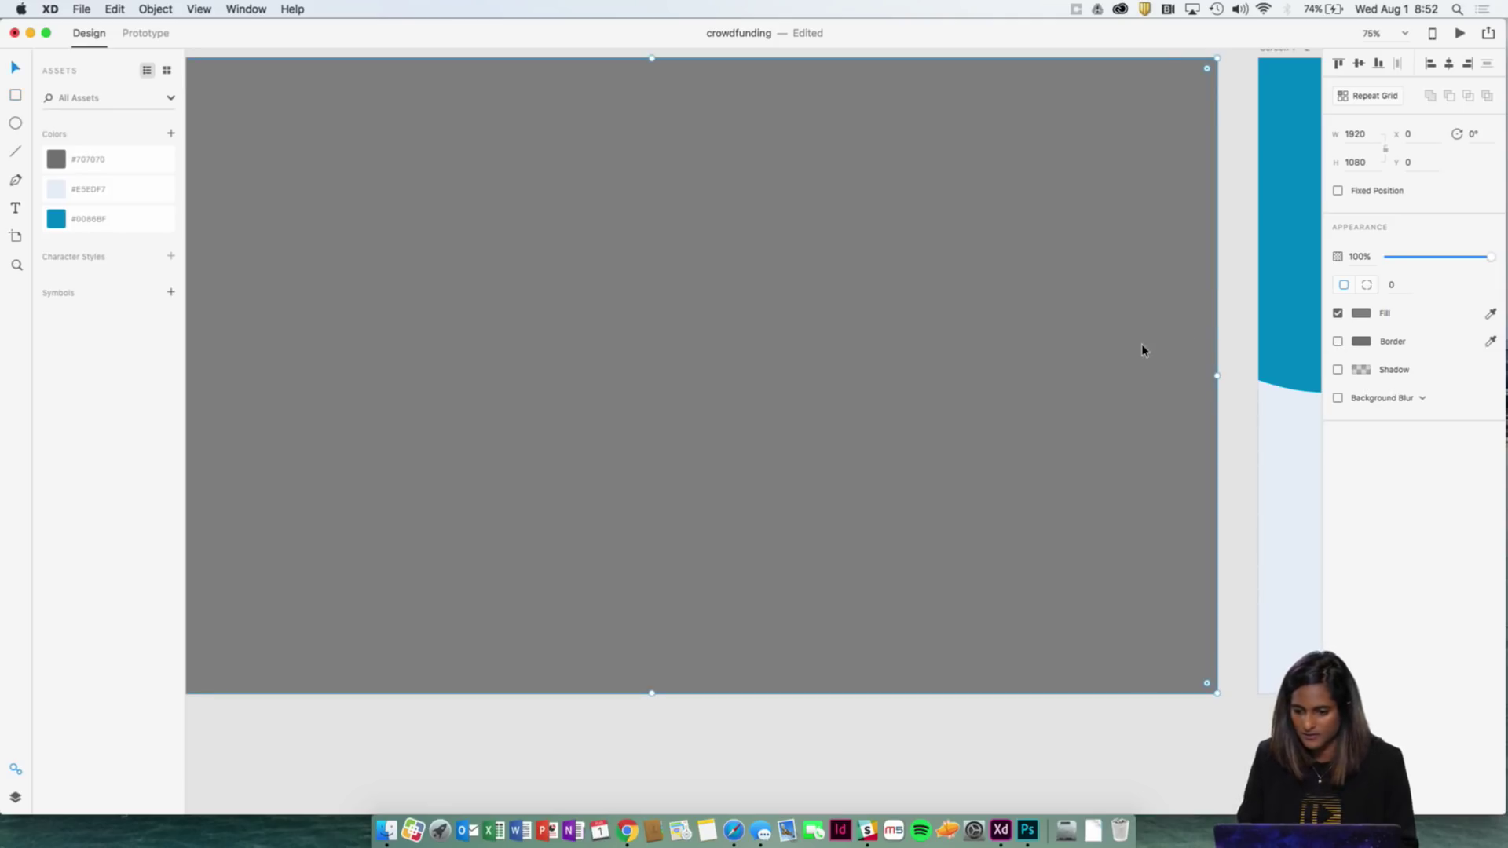
# Step: Apply a background blur to the rectangle with an amount of 23 and a brightness of 11
pyautogui.click(1337, 397)
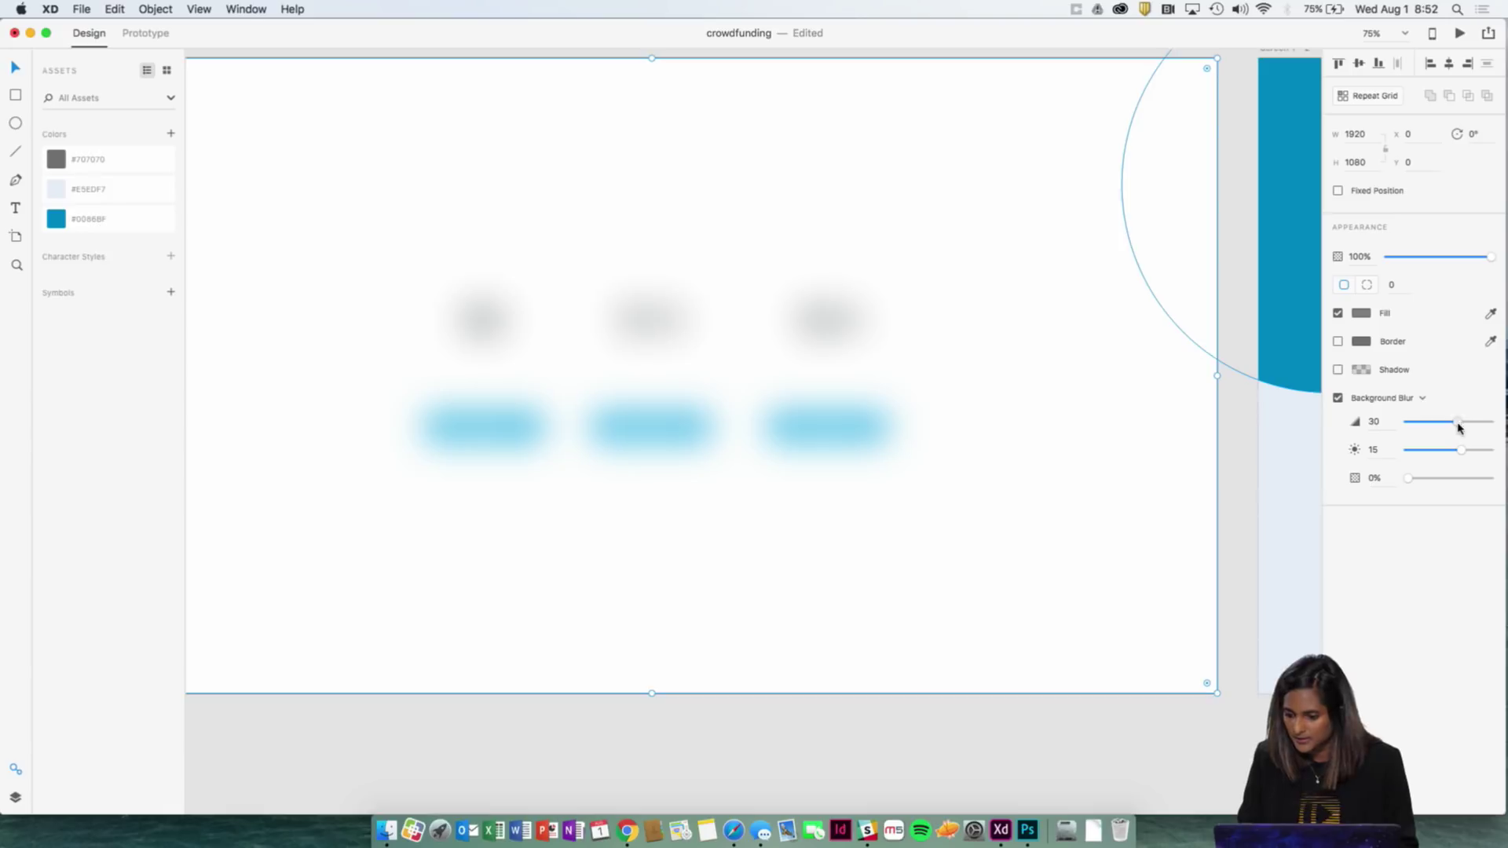
pyautogui.moveTo(1459, 427)
pyautogui.mouseDown()
pyautogui.moveTo(1443, 435)
pyautogui.moveTo(1458, 451)
pyautogui.mouseUp()
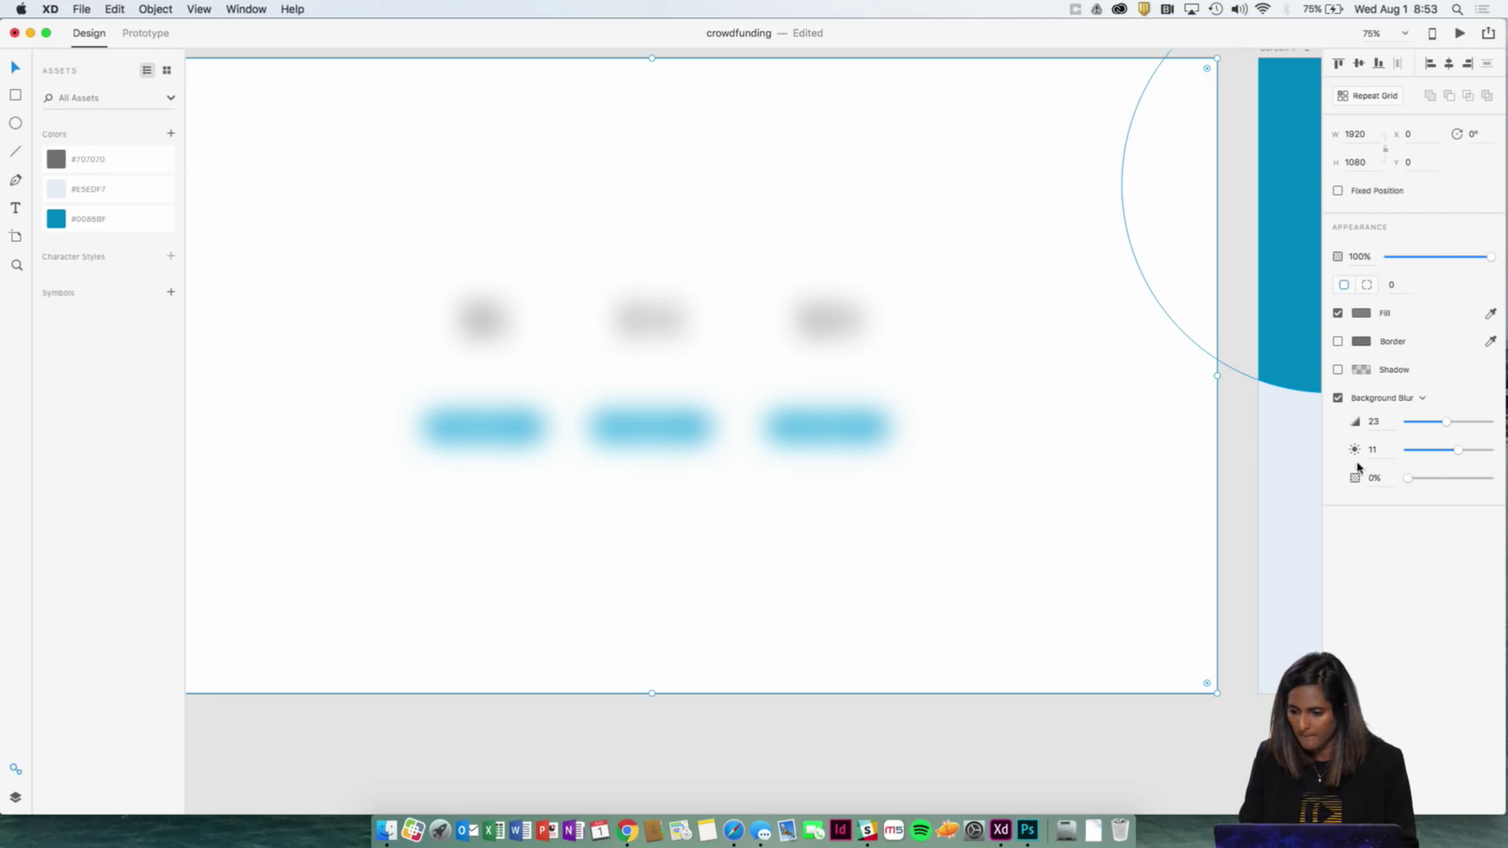
pyautogui.click(1353, 317)
pyautogui.click(1214, 457)
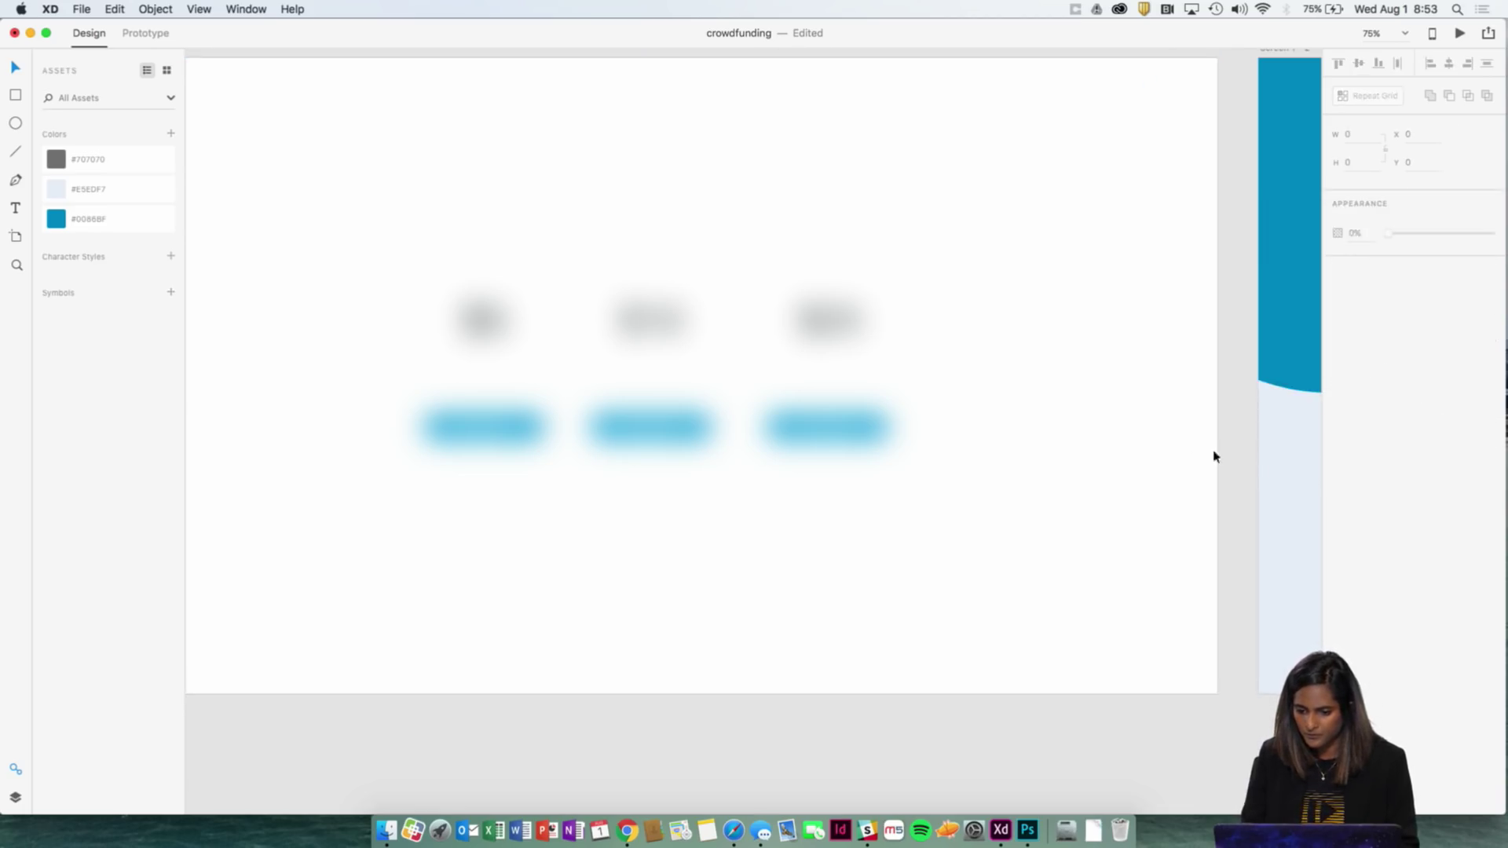
# Step: Send the blurred rectangle behind the donation card and buttons on Screen 1 – 1
pyautogui.rightClick(1215, 457)
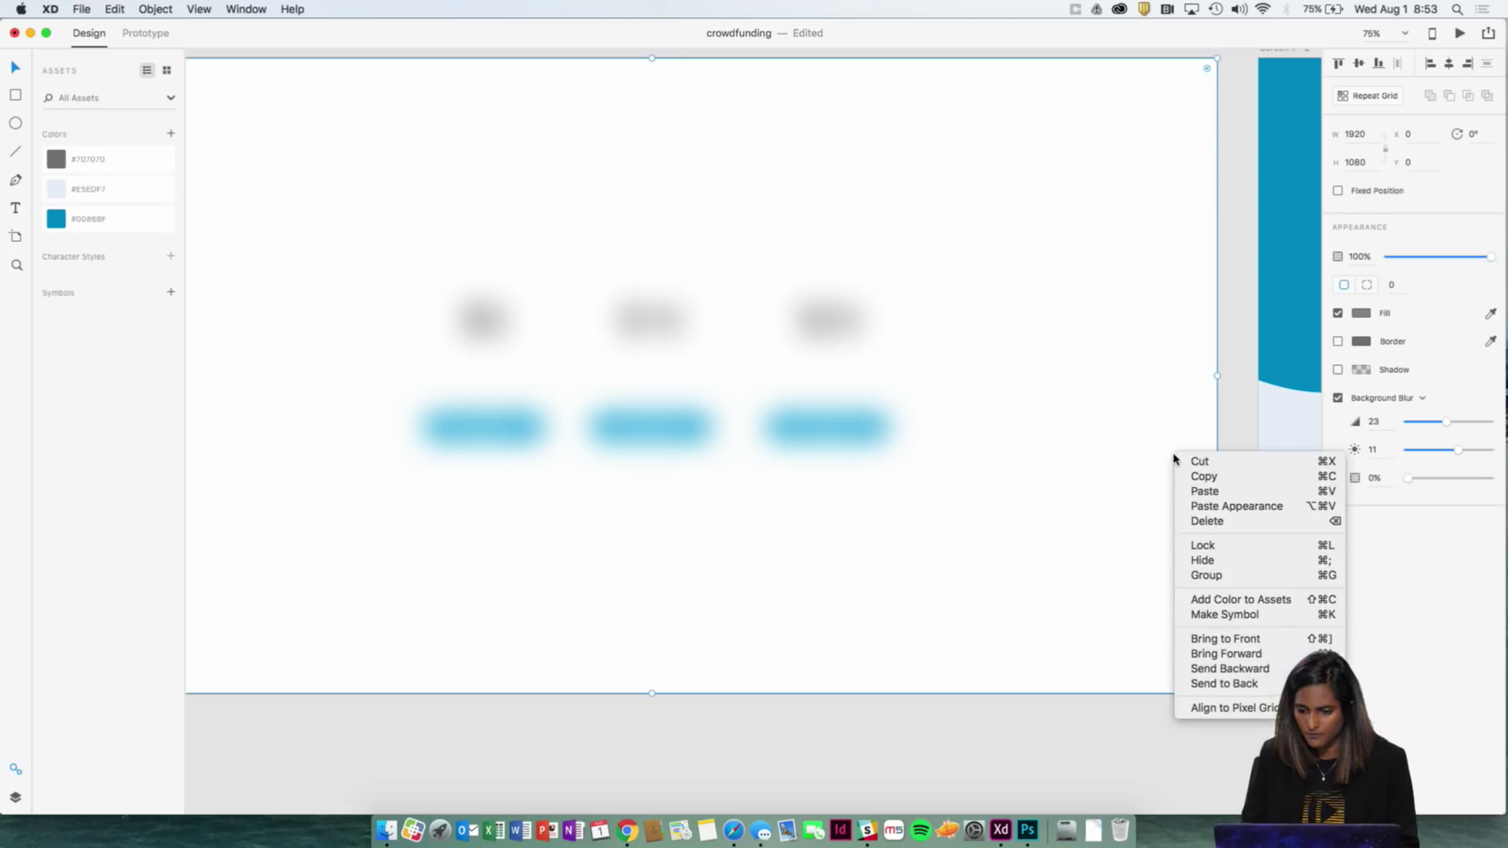
pyautogui.click(1220, 684)
pyautogui.click(1228, 397)
# Step: Try a dark red fill on the full-screen background rectangle of Screen 1 – 1
pyautogui.press('super+1')
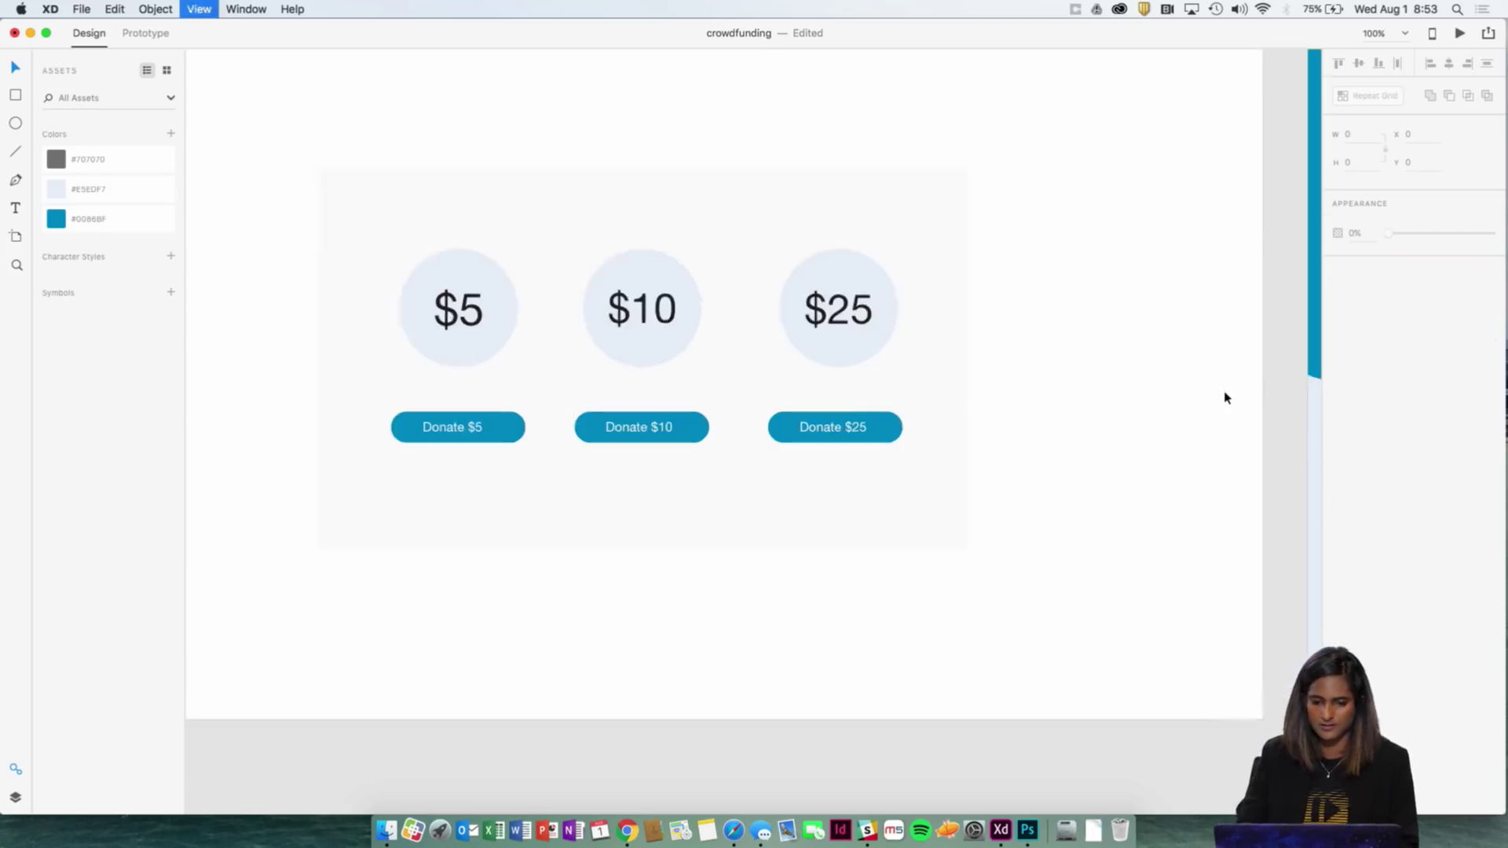
pyautogui.press('super+minus')
pyautogui.click(930, 280)
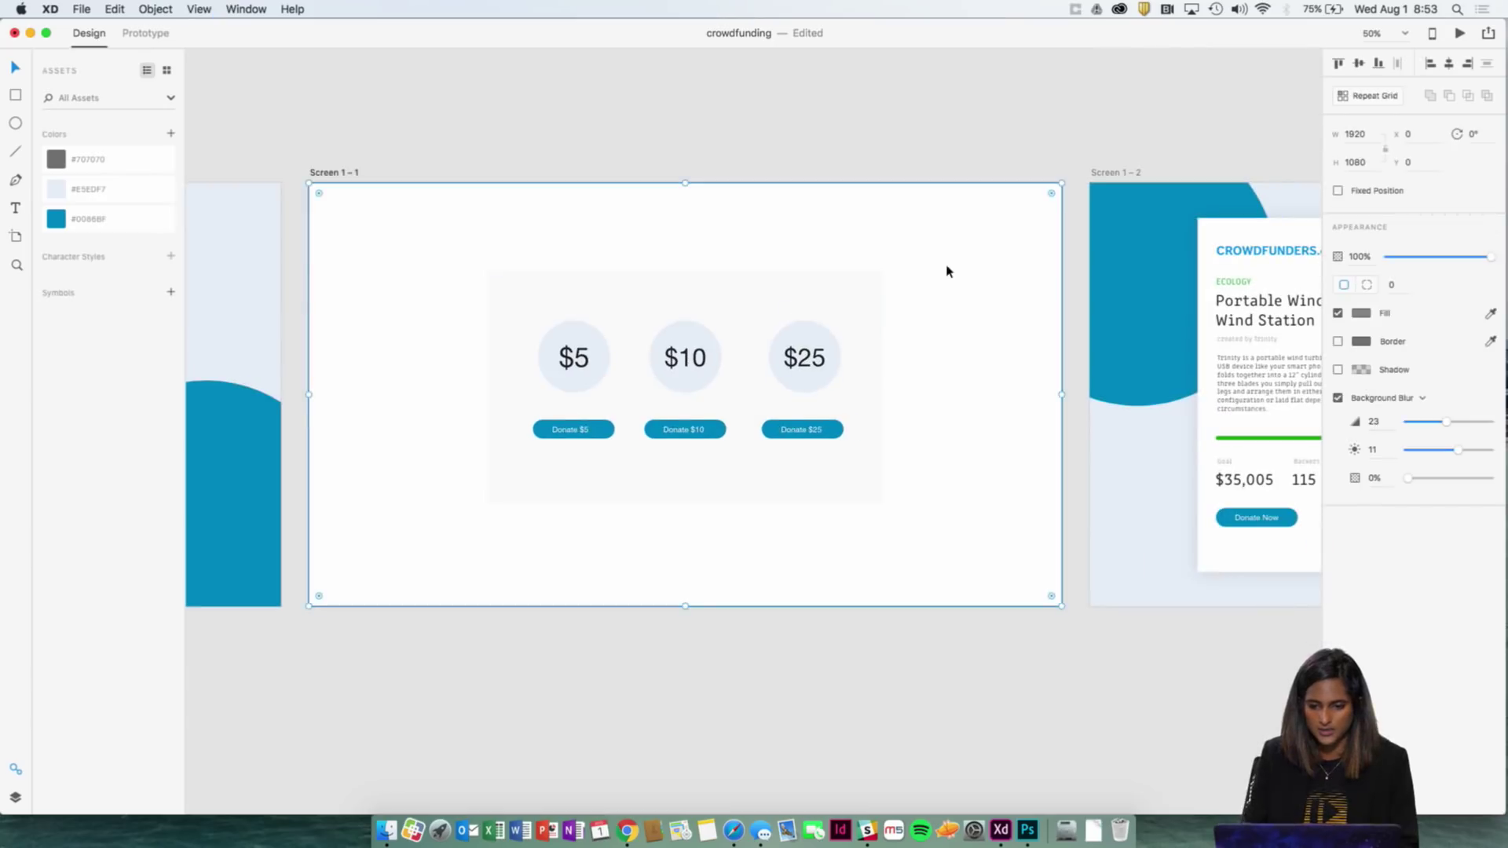
pyautogui.hscroll(-3, 947, 271)
pyautogui.click(1361, 313)
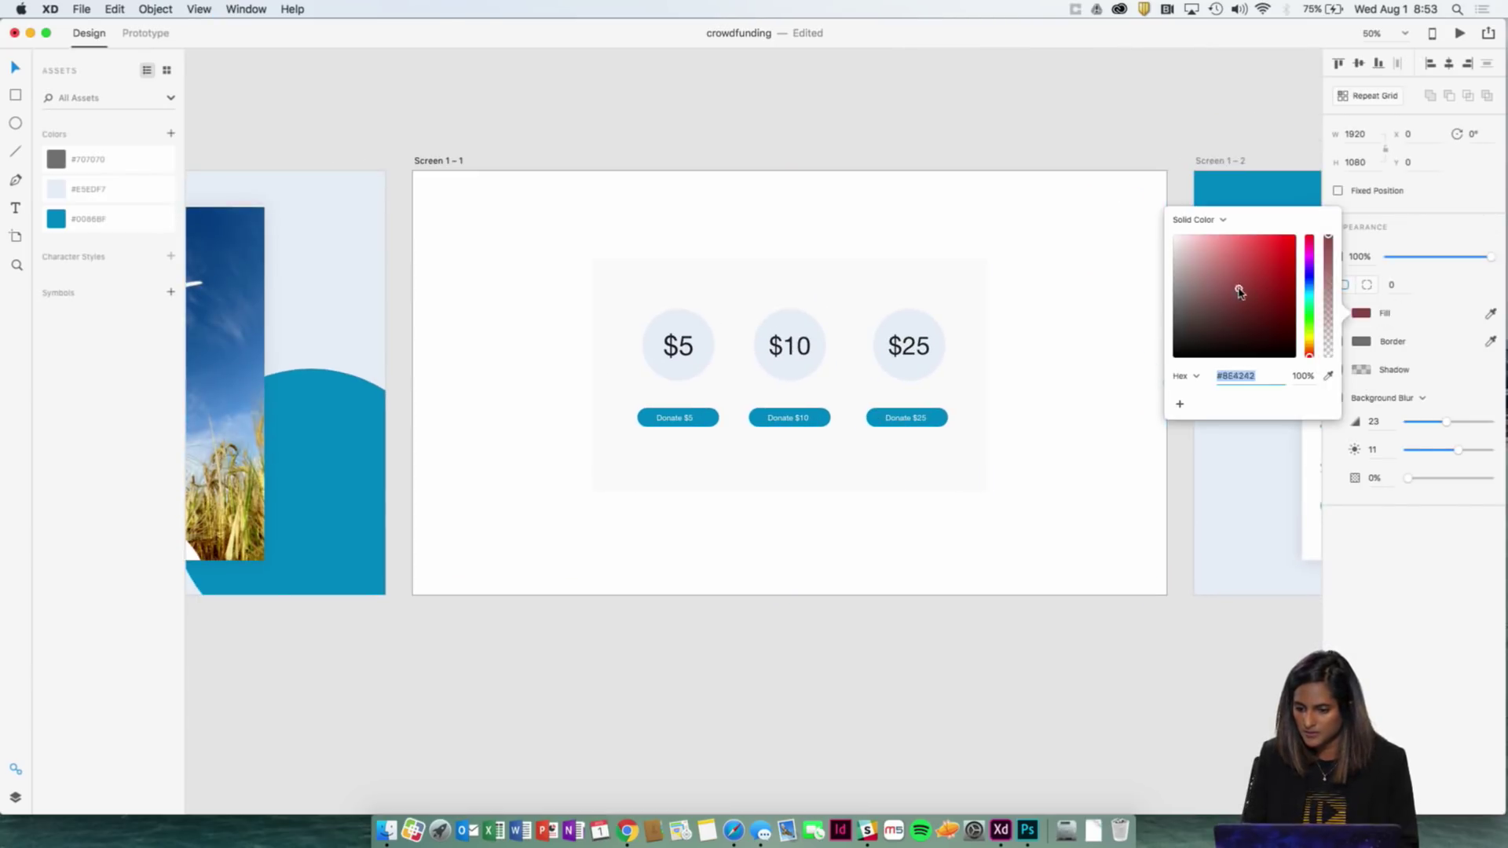
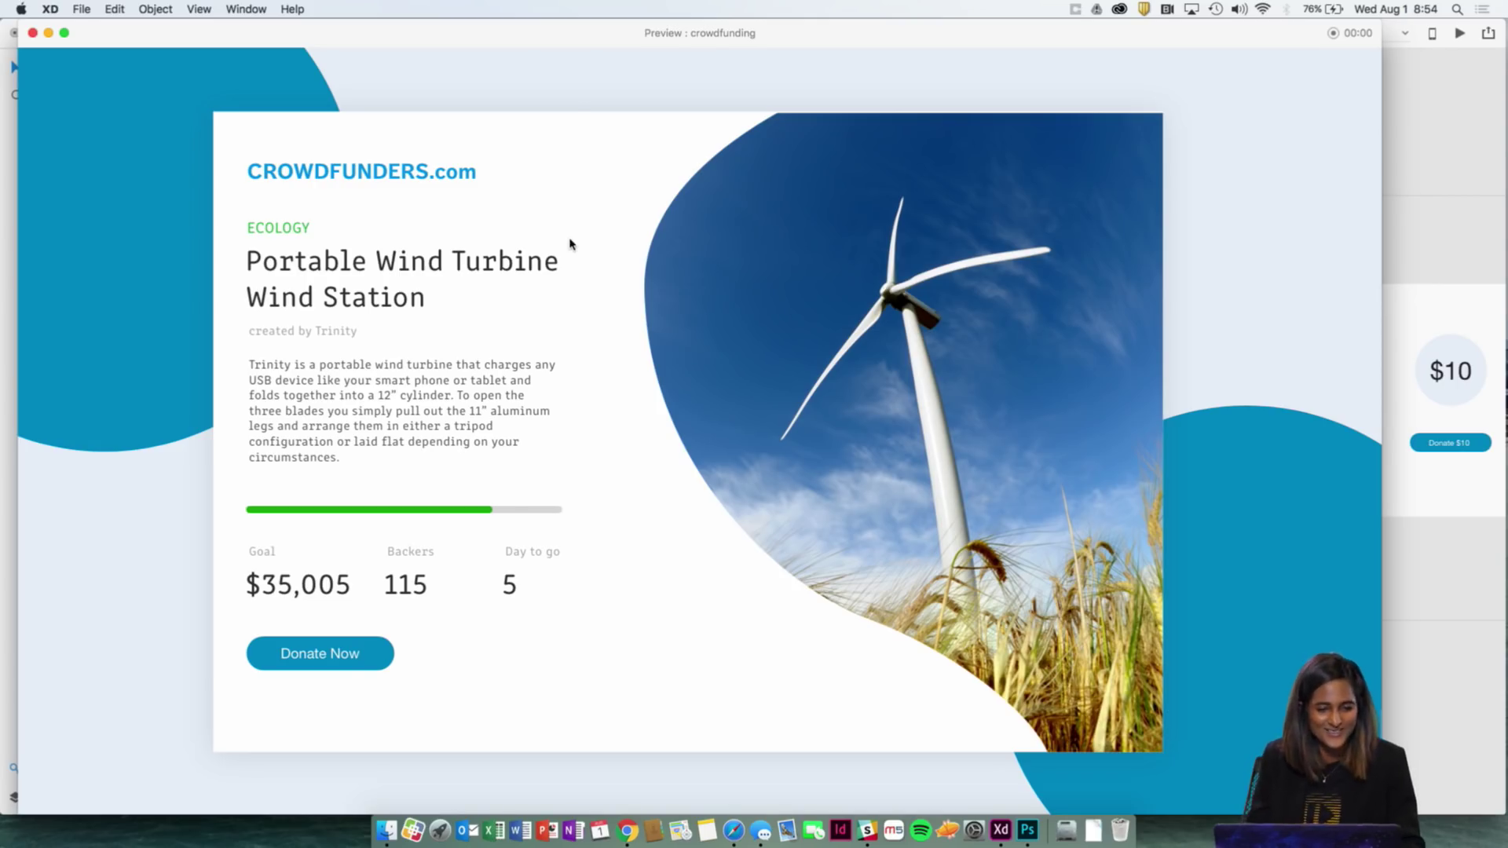
# Step: Close the prototype preview and return to Design mode
pyautogui.click(33, 33)
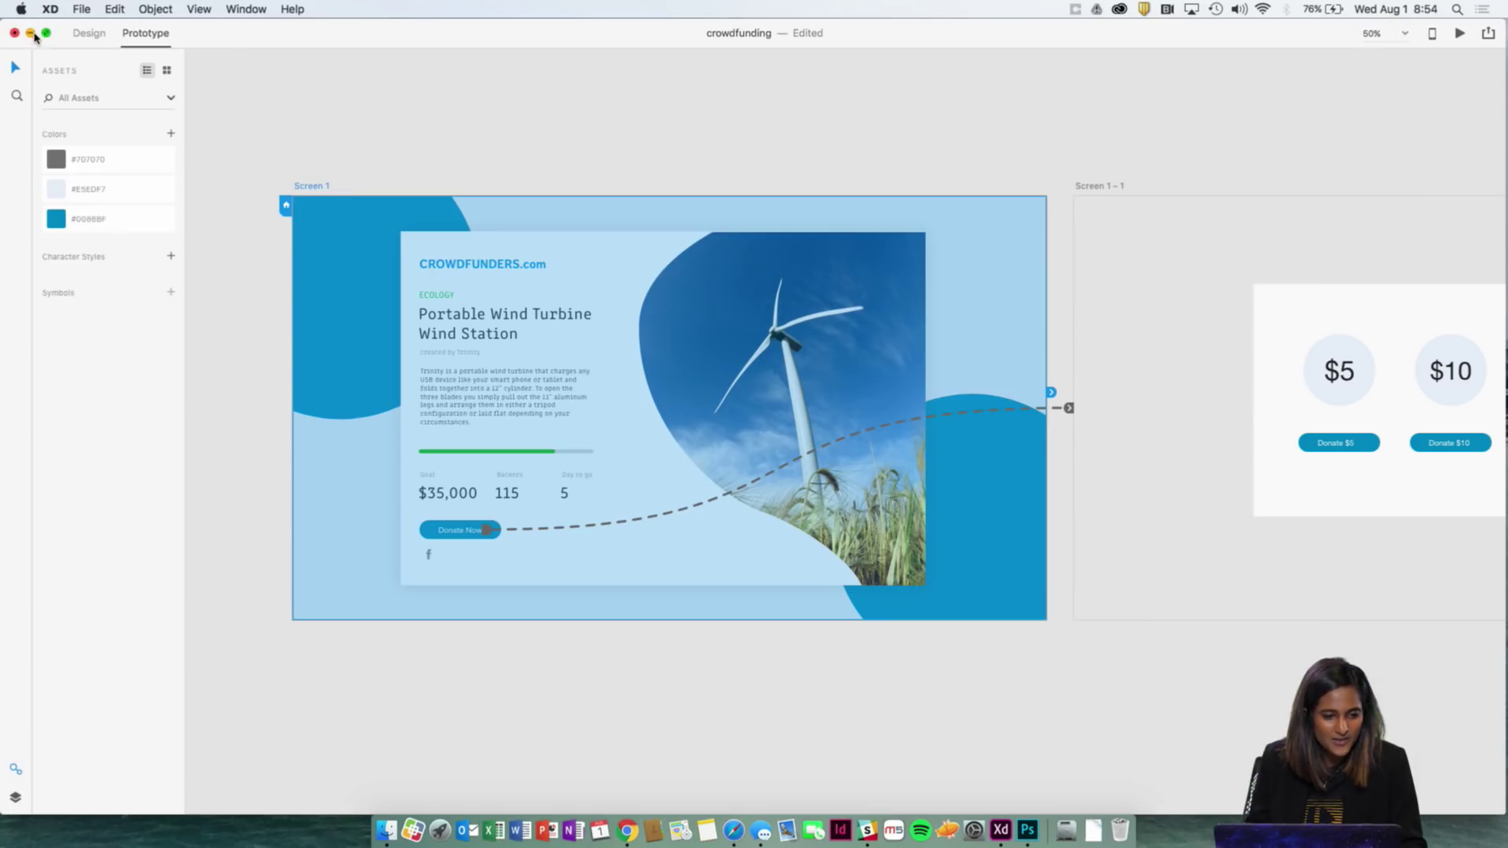
pyautogui.press('super+minus')
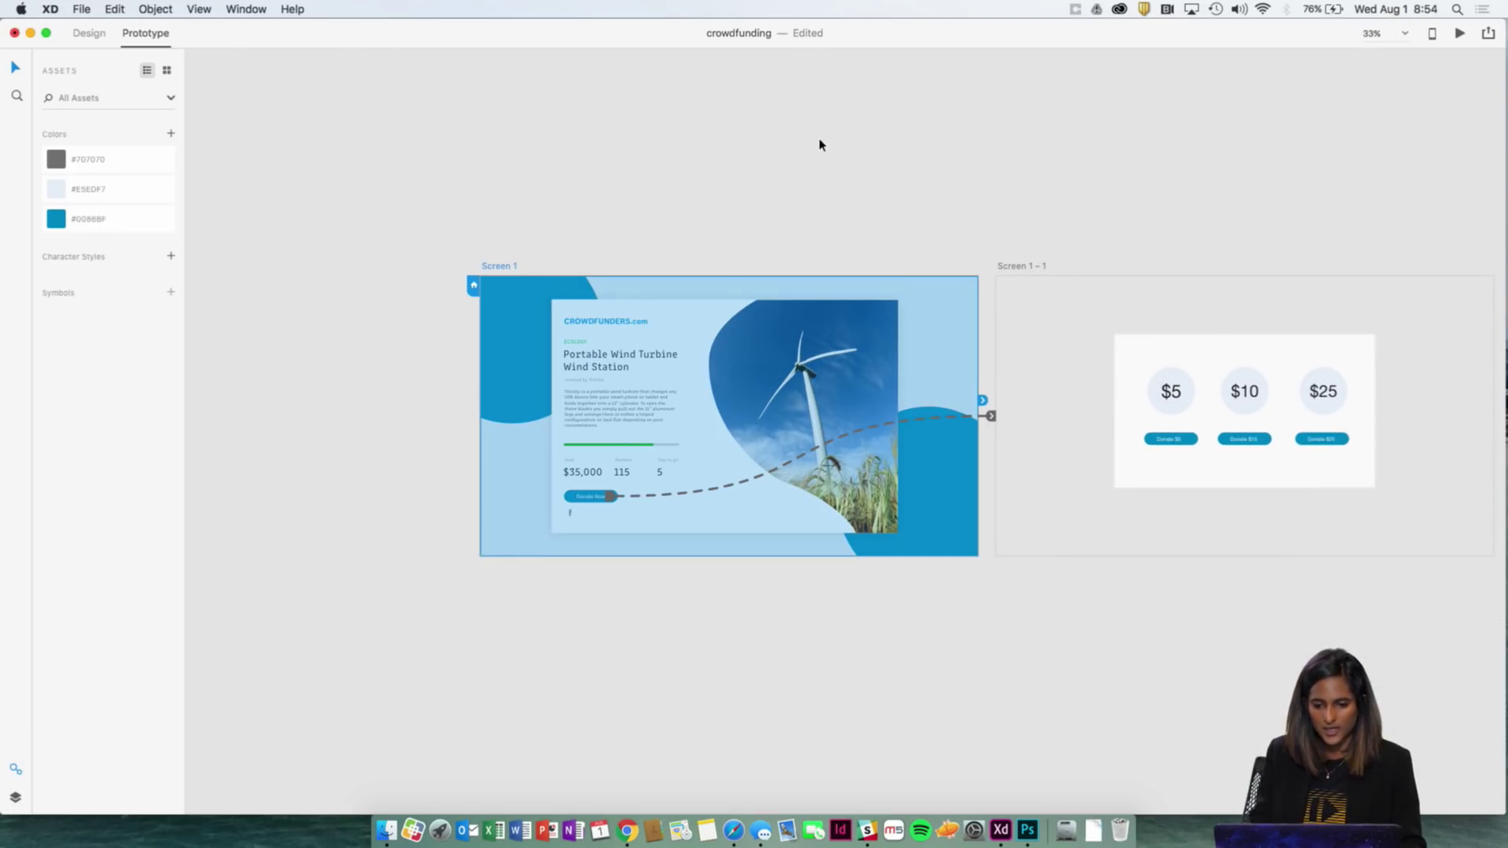
pyautogui.click(88, 33)
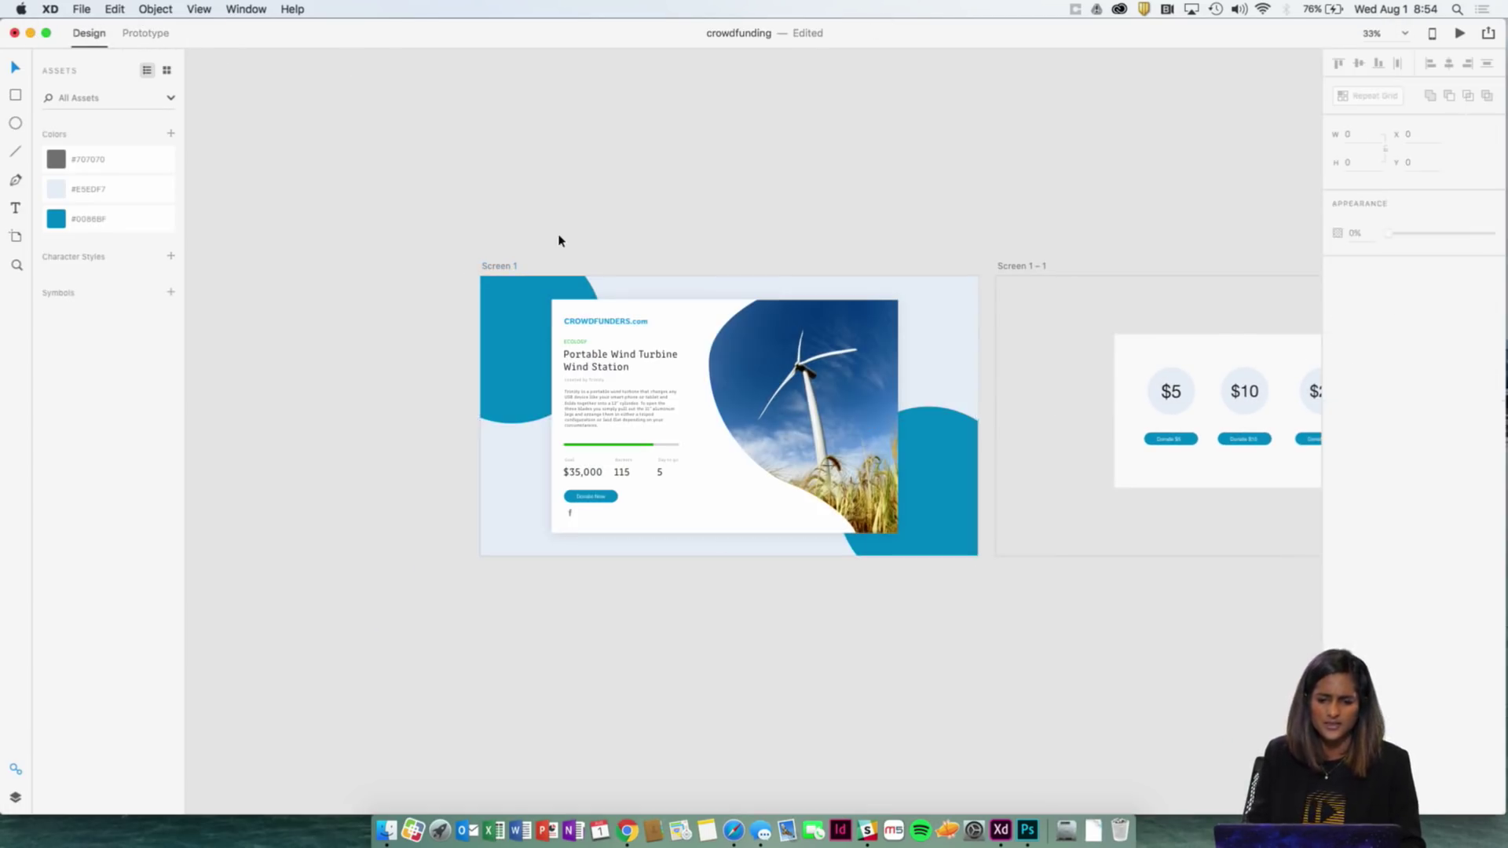
pyautogui.press('super+minus')
pyautogui.press('super+equal')
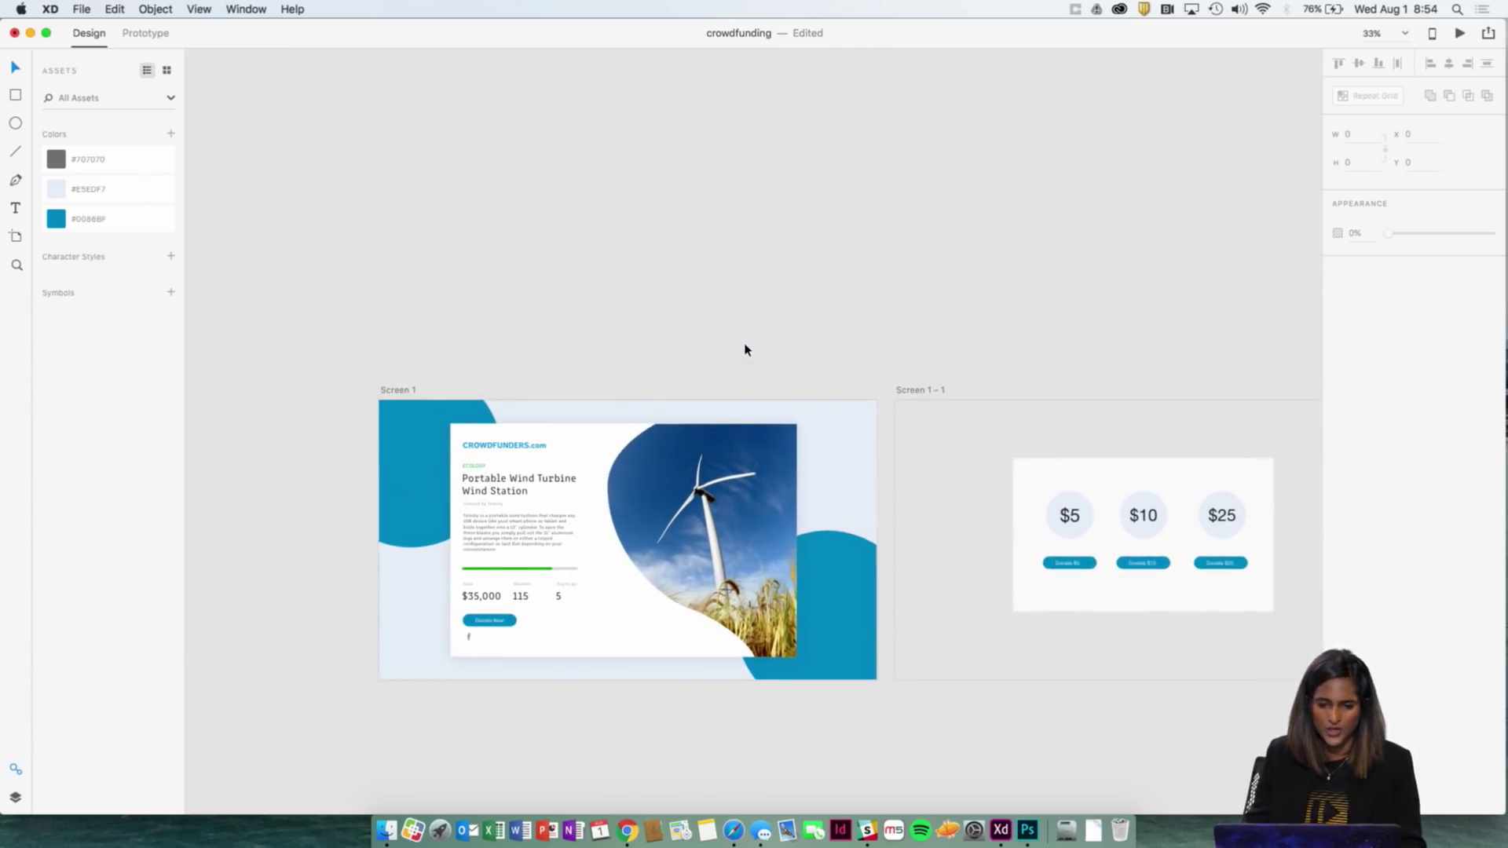
pyautogui.press('super+minus')
pyautogui.rightClick(745, 349)
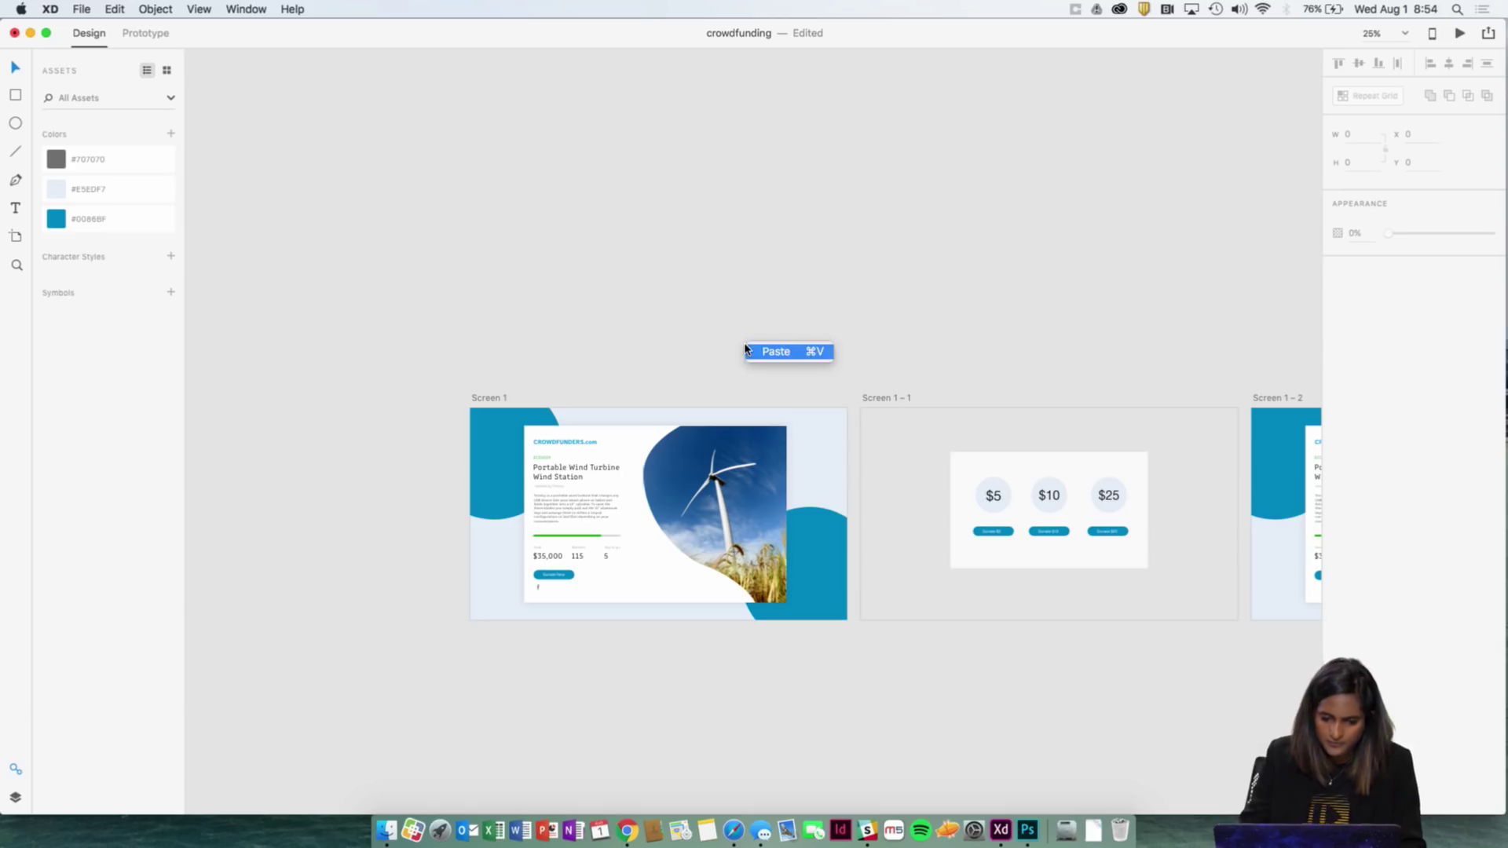
pyautogui.press('Escape')
pyautogui.press('super+equal')
pyautogui.press('super+equal')
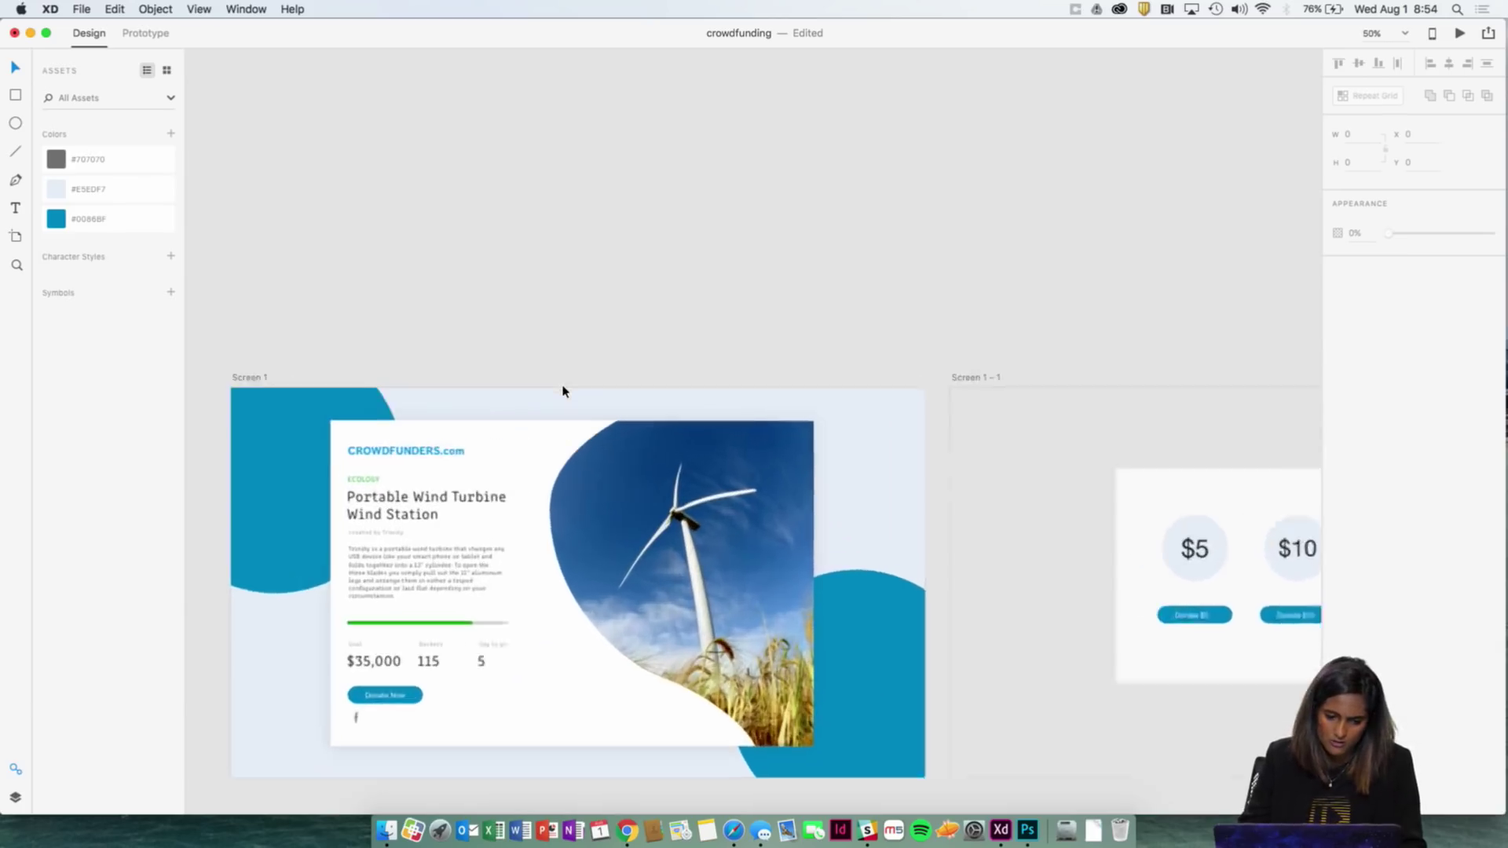
pyautogui.scroll(-5, 563, 387)
pyautogui.hscroll(-4, 562, 388)
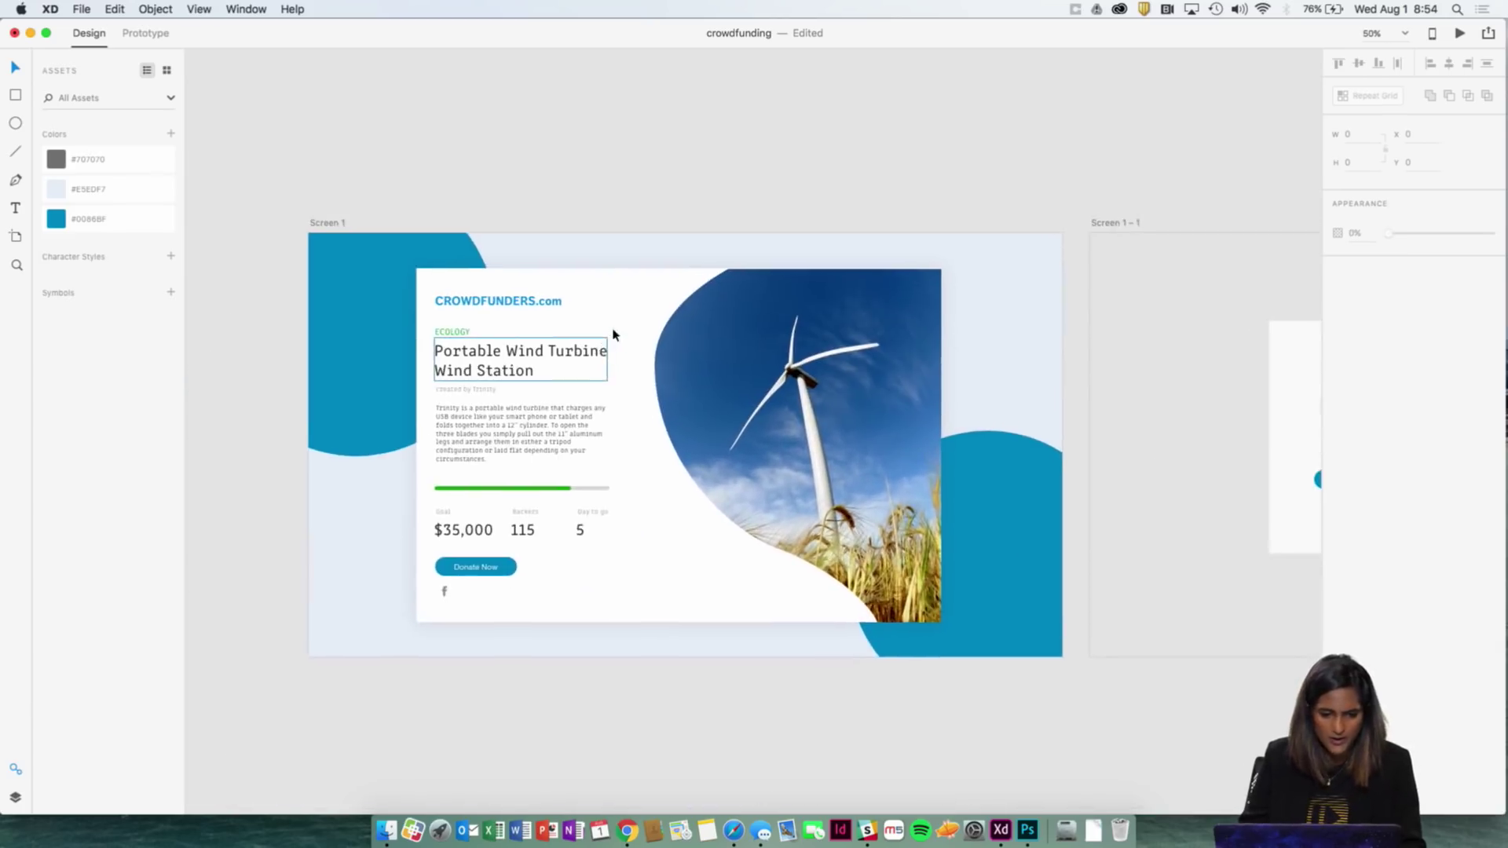
# Step: Inspect the Screen 1 artboard and the background blur settings of the full-screen rectangle on Screen 1 – 1
pyautogui.click(341, 224)
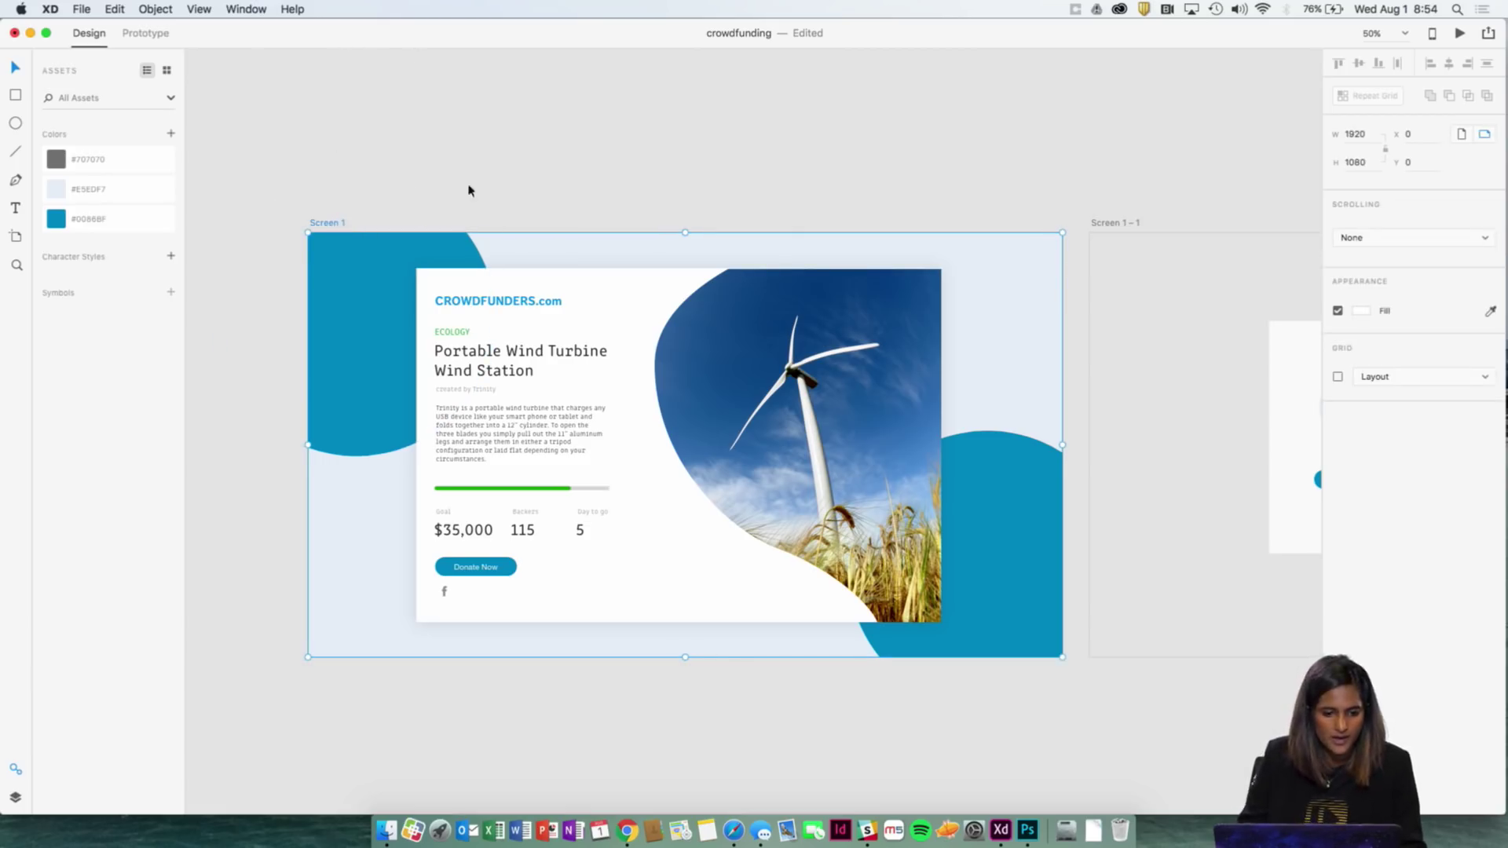
pyautogui.press('cmd+minus')
pyautogui.click(703, 283)
pyautogui.hscroll(5, 691, 275)
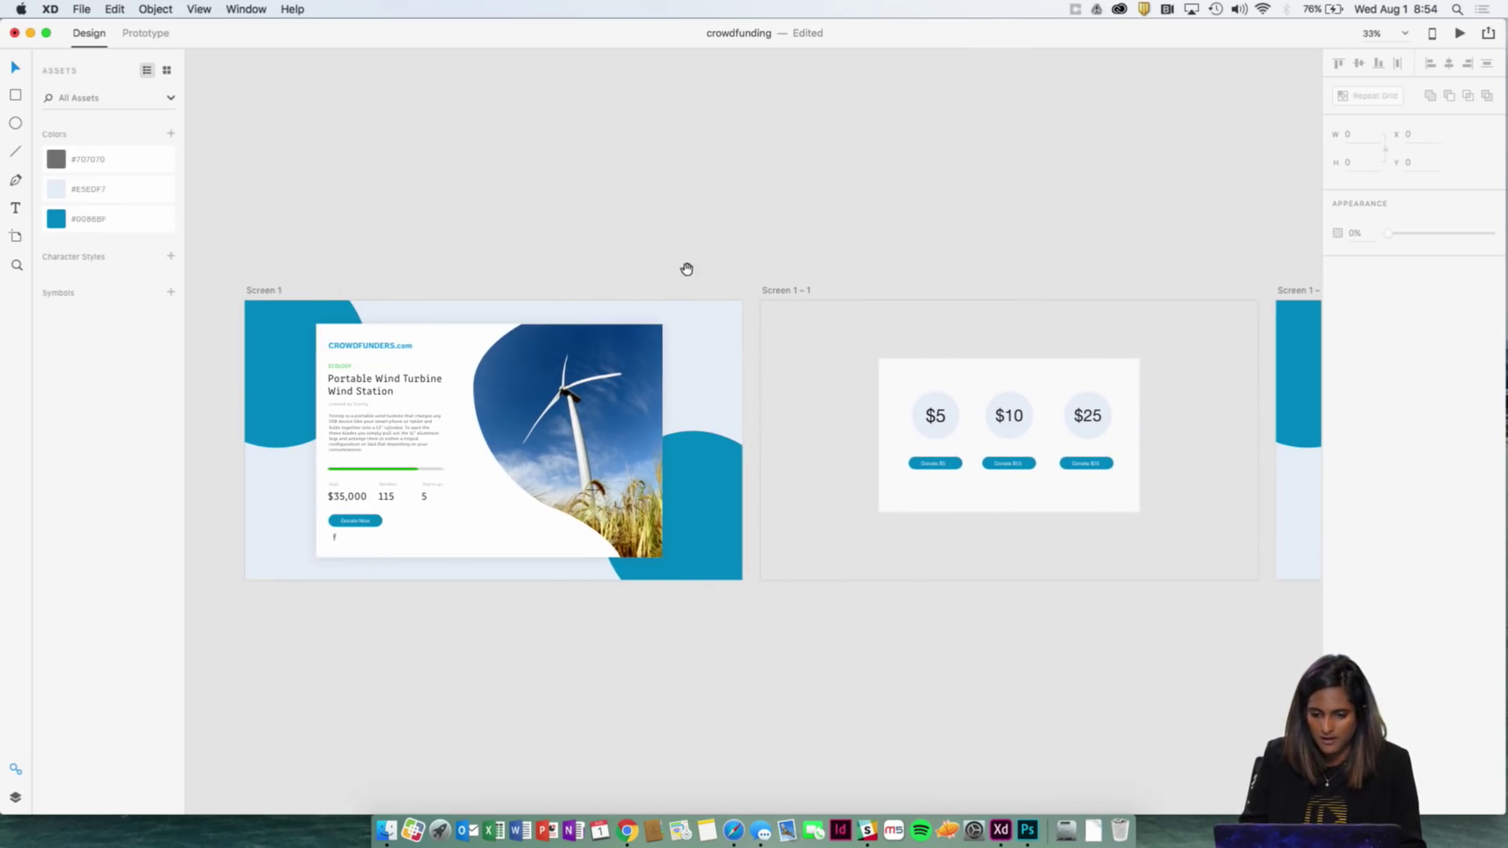
pyautogui.click(789, 309)
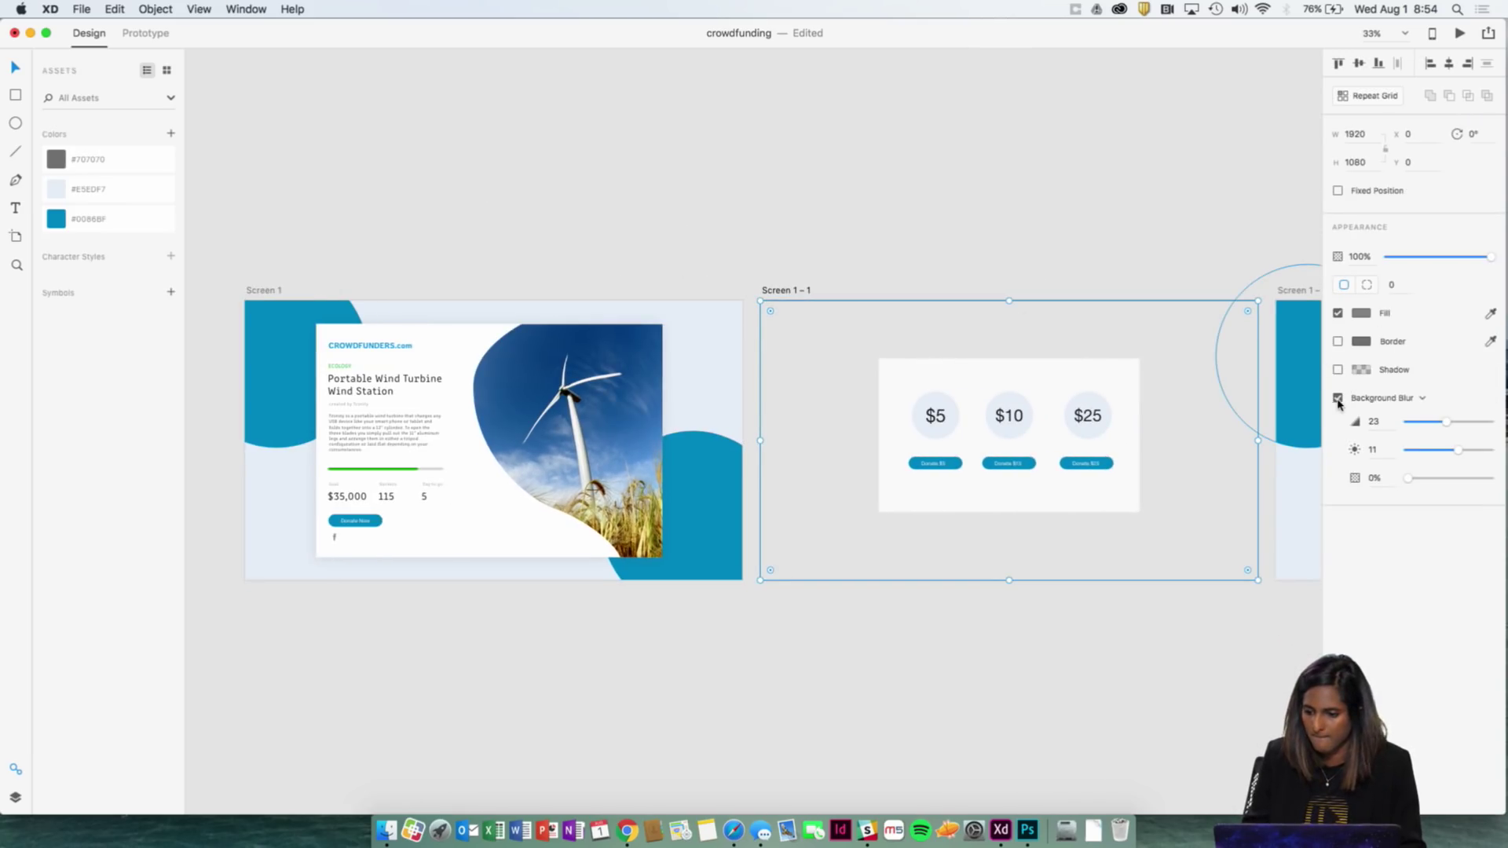
pyautogui.click(1232, 366)
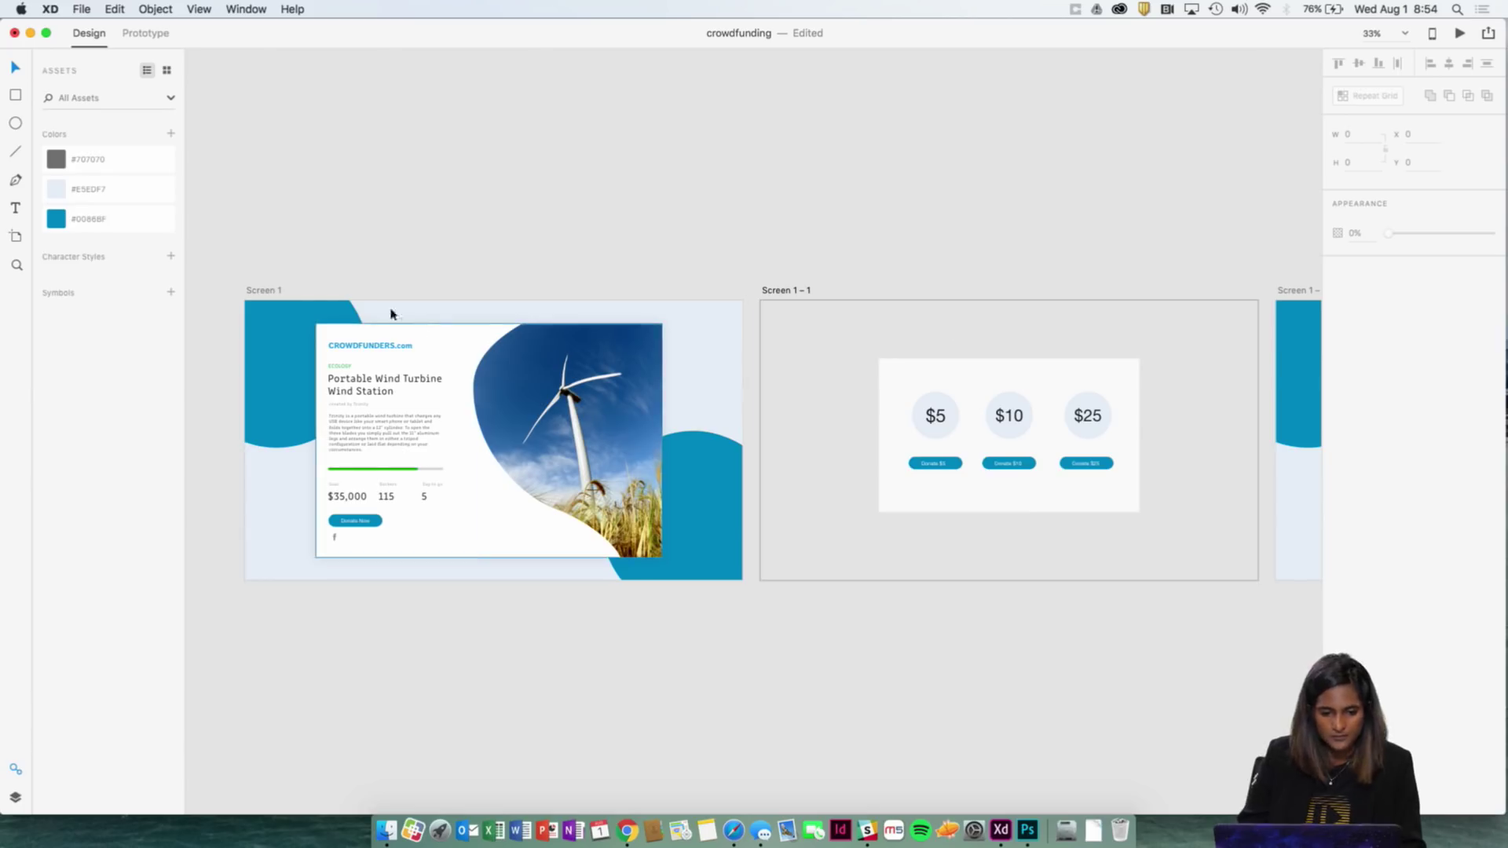
# Step: Select the Screen 1, Screen 1 – 1 and Screen 1 – 2 artboards and start exporting the selection
pyautogui.click(273, 290)
pyautogui.hscroll(3, 1153, 489)
pyautogui.hscroll(2, 1152, 490)
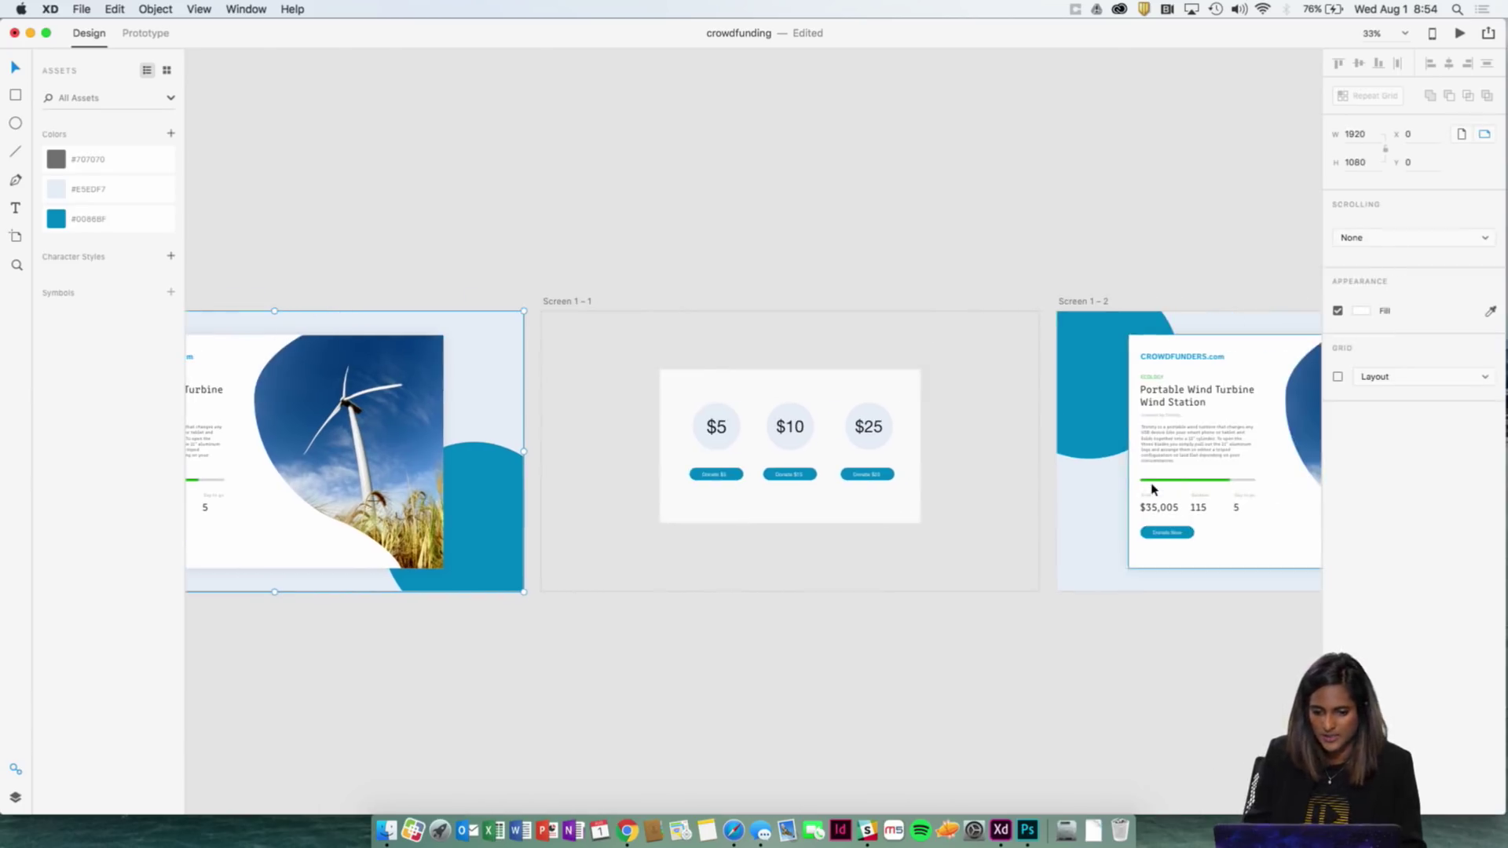
pyautogui.keyDown('shift'); pyautogui.click(587, 302); pyautogui.keyUp('shift')
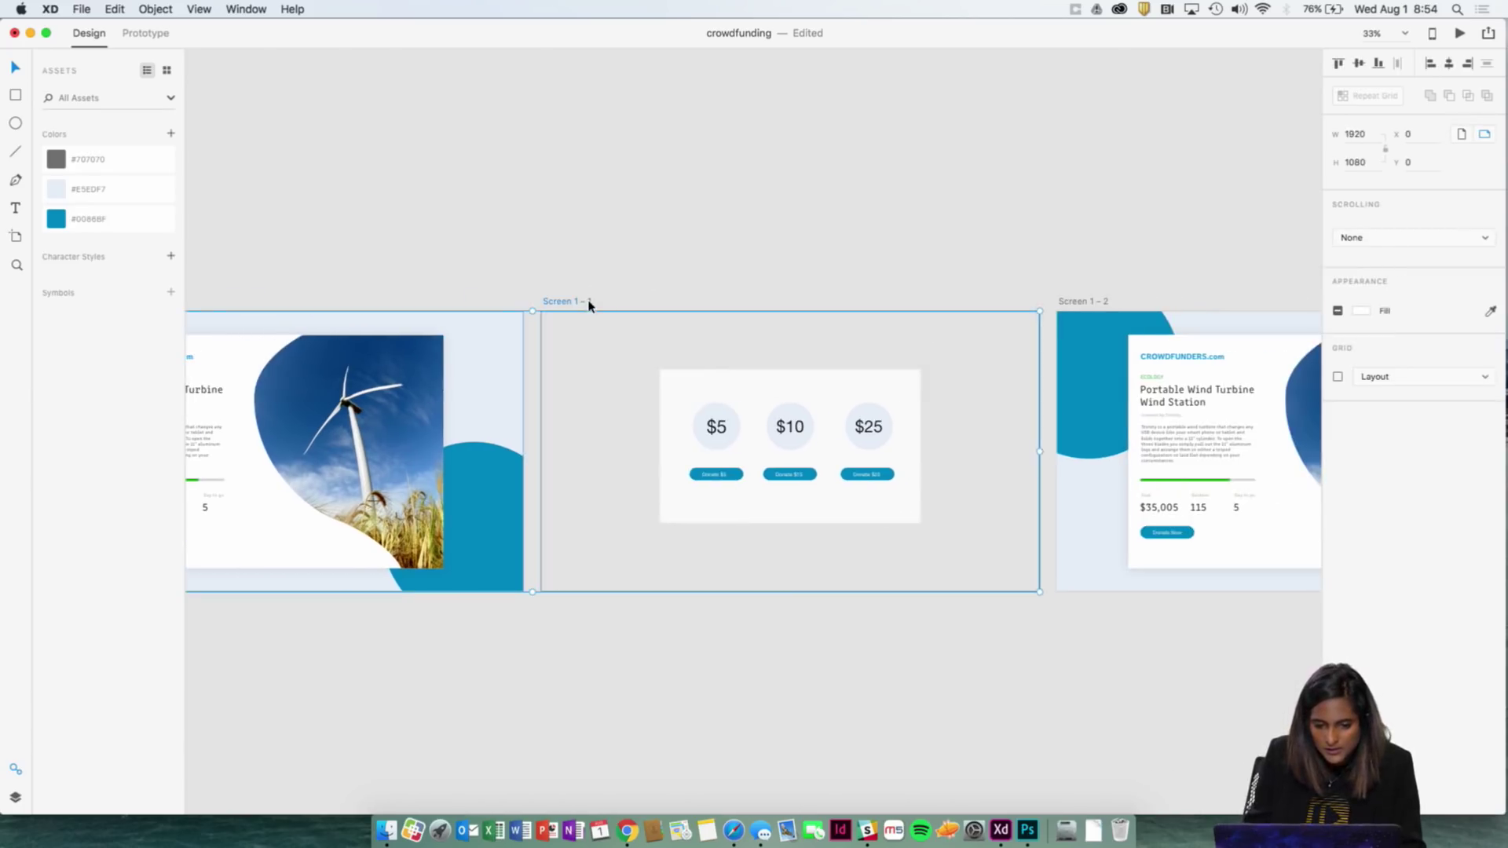
pyautogui.keyDown('shift'); pyautogui.click(1096, 303); pyautogui.keyUp('shift')
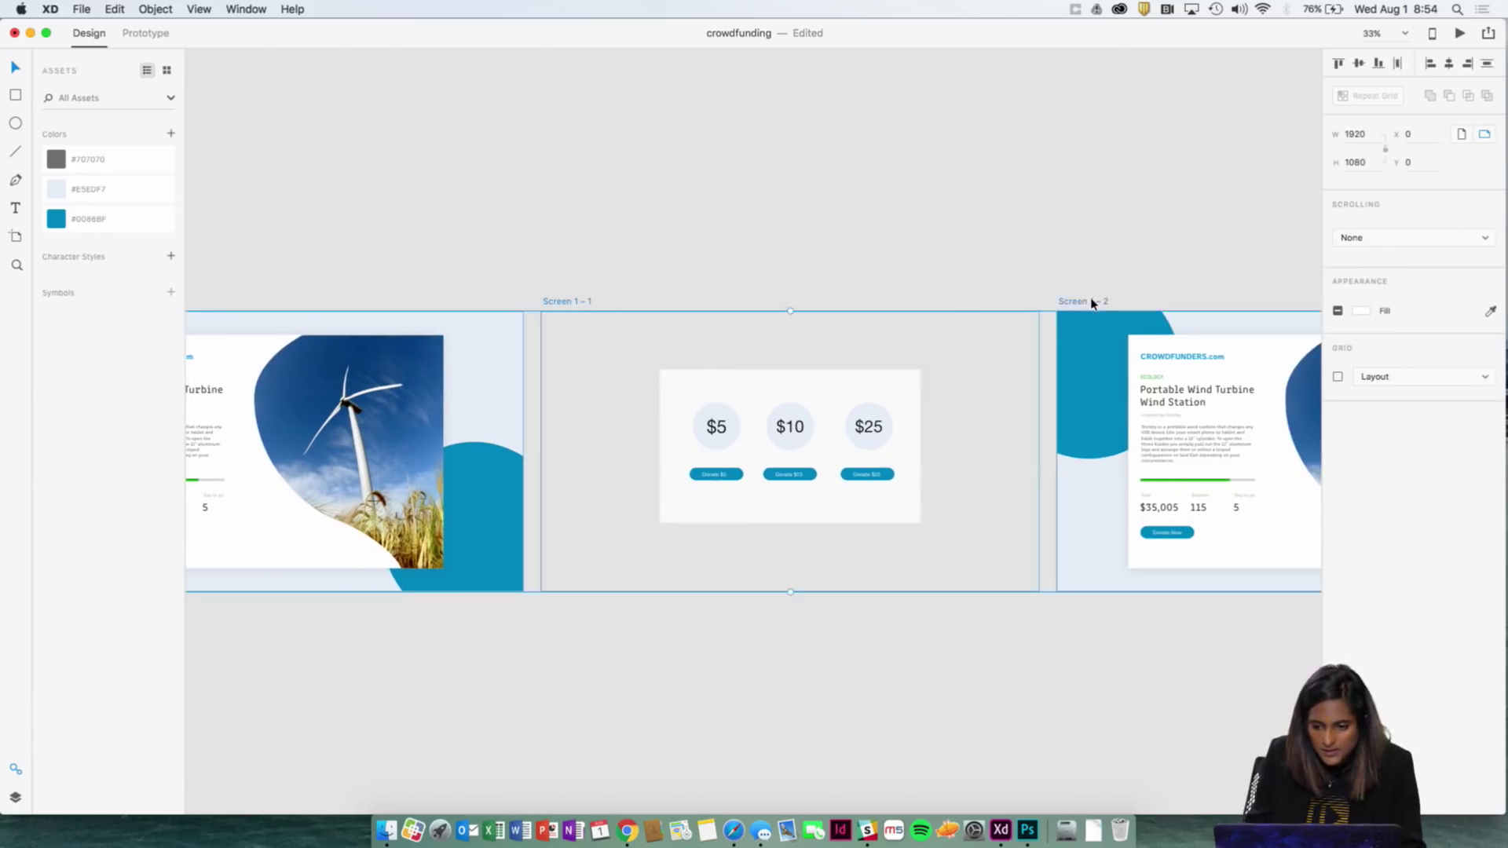
pyautogui.click(83, 10)
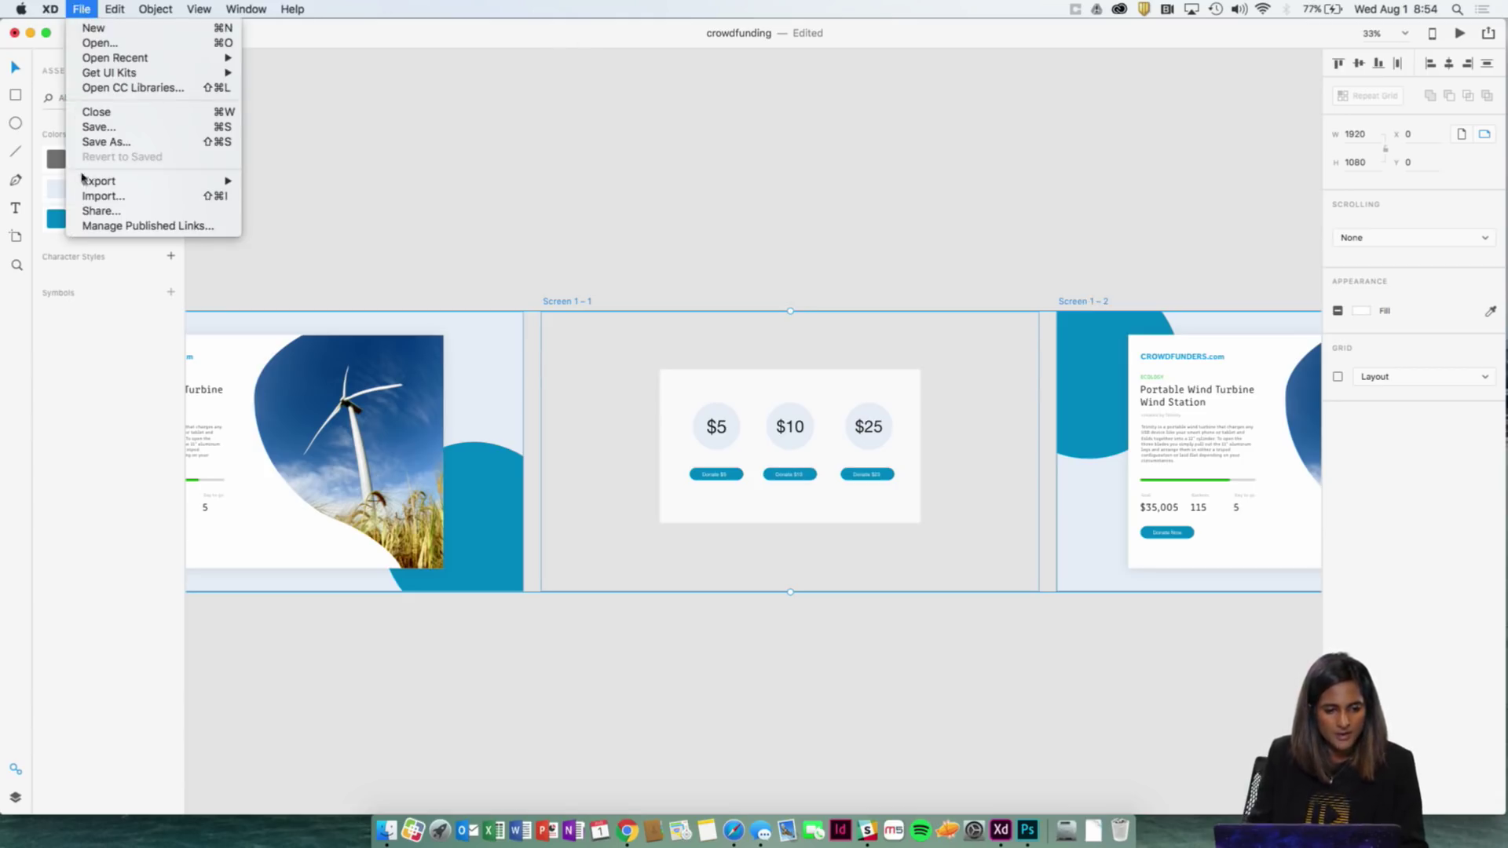
pyautogui.moveTo(85, 186)
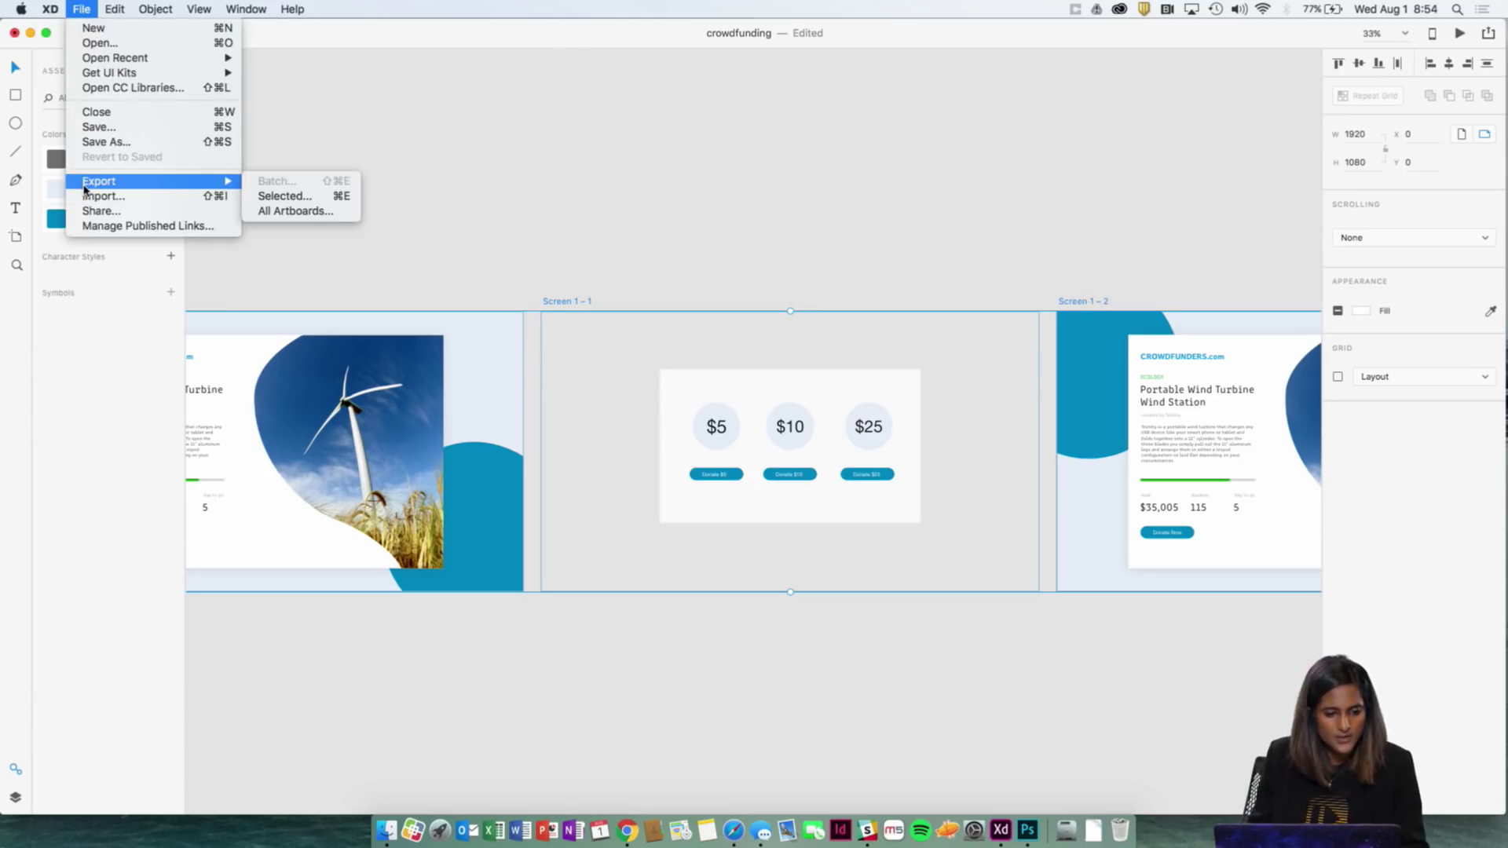
pyautogui.click(320, 196)
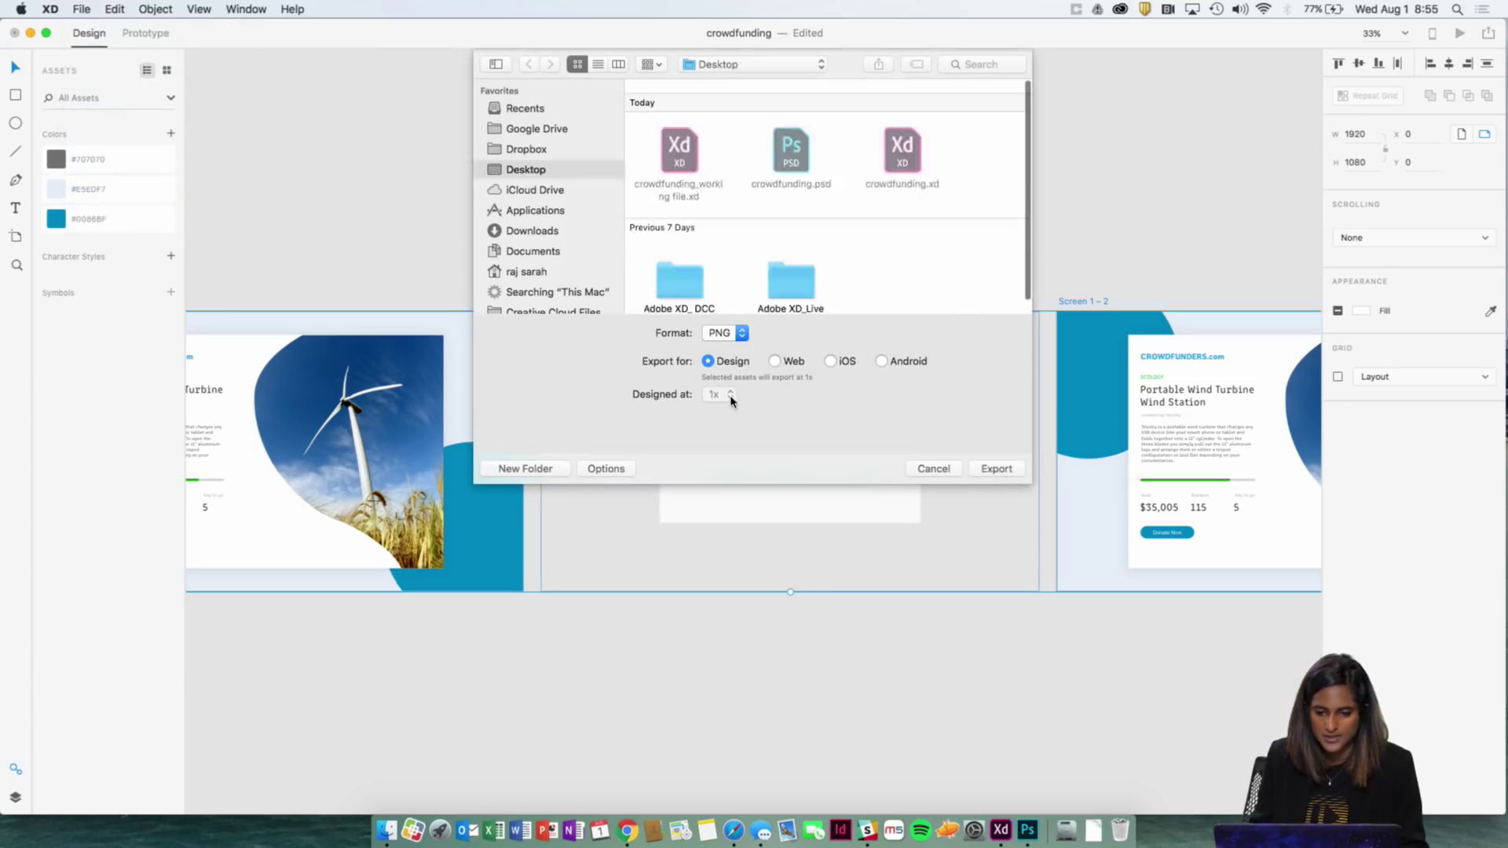
# Step: Export the selected artboards as PNG for Web, designed at 2x, into the Day 2 folder of Adobe XD_ DCC on the Desktop
pyautogui.click(776, 361)
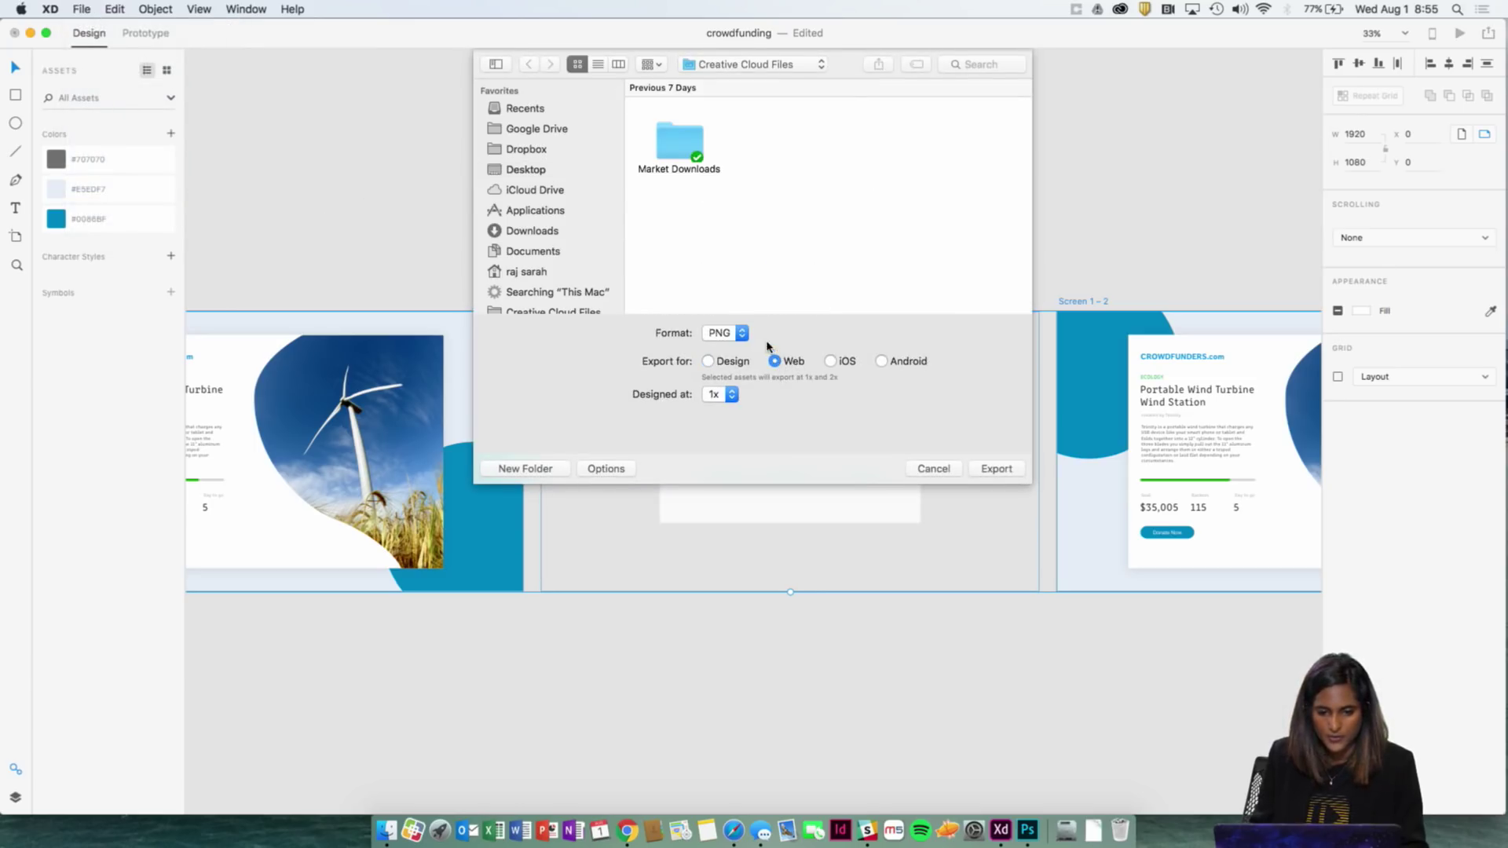
pyautogui.click(553, 170)
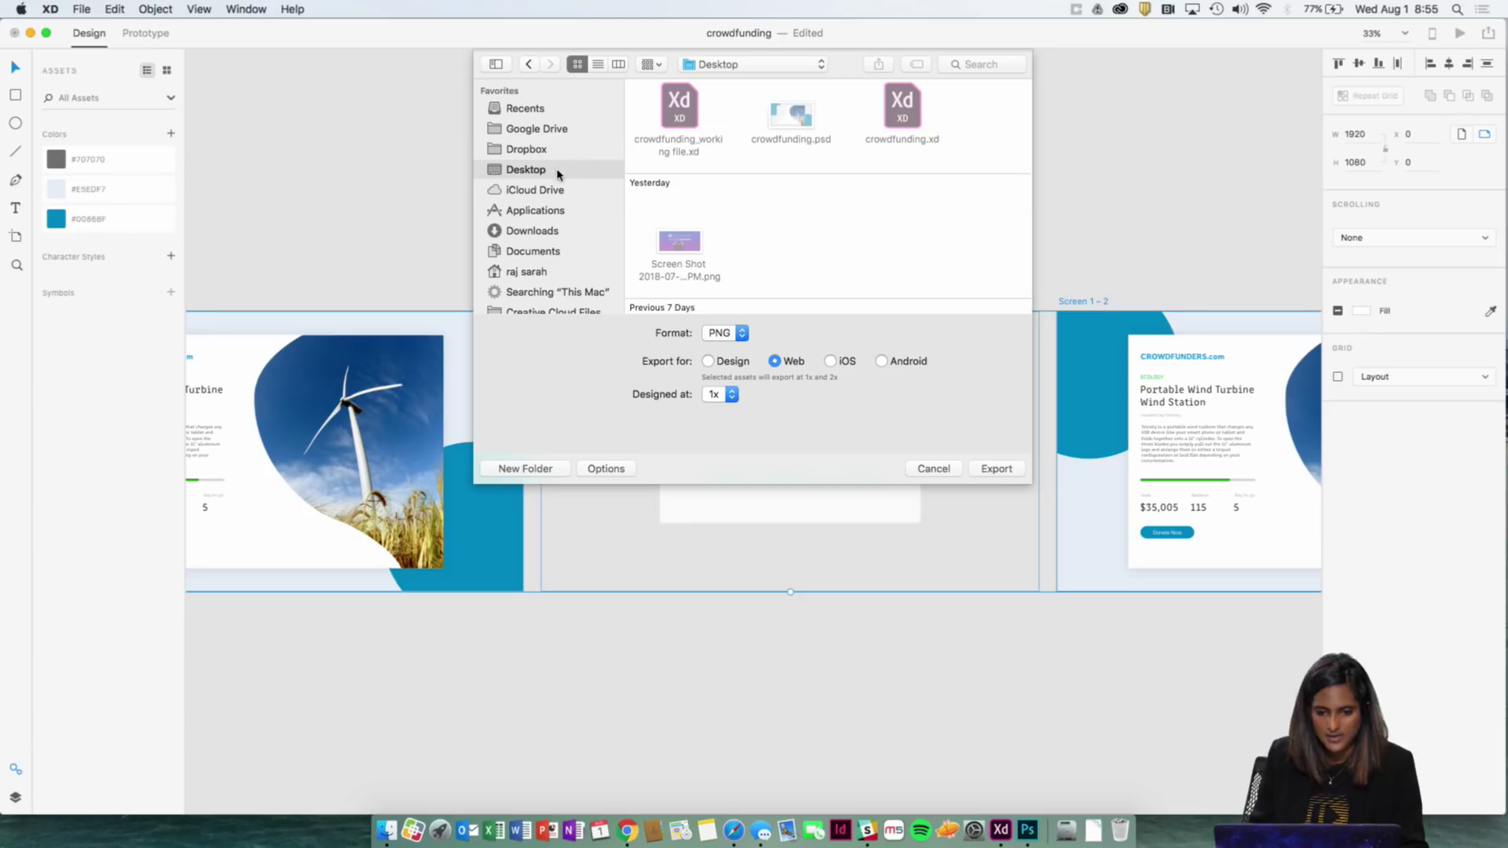
pyautogui.scroll(-5, 722, 251)
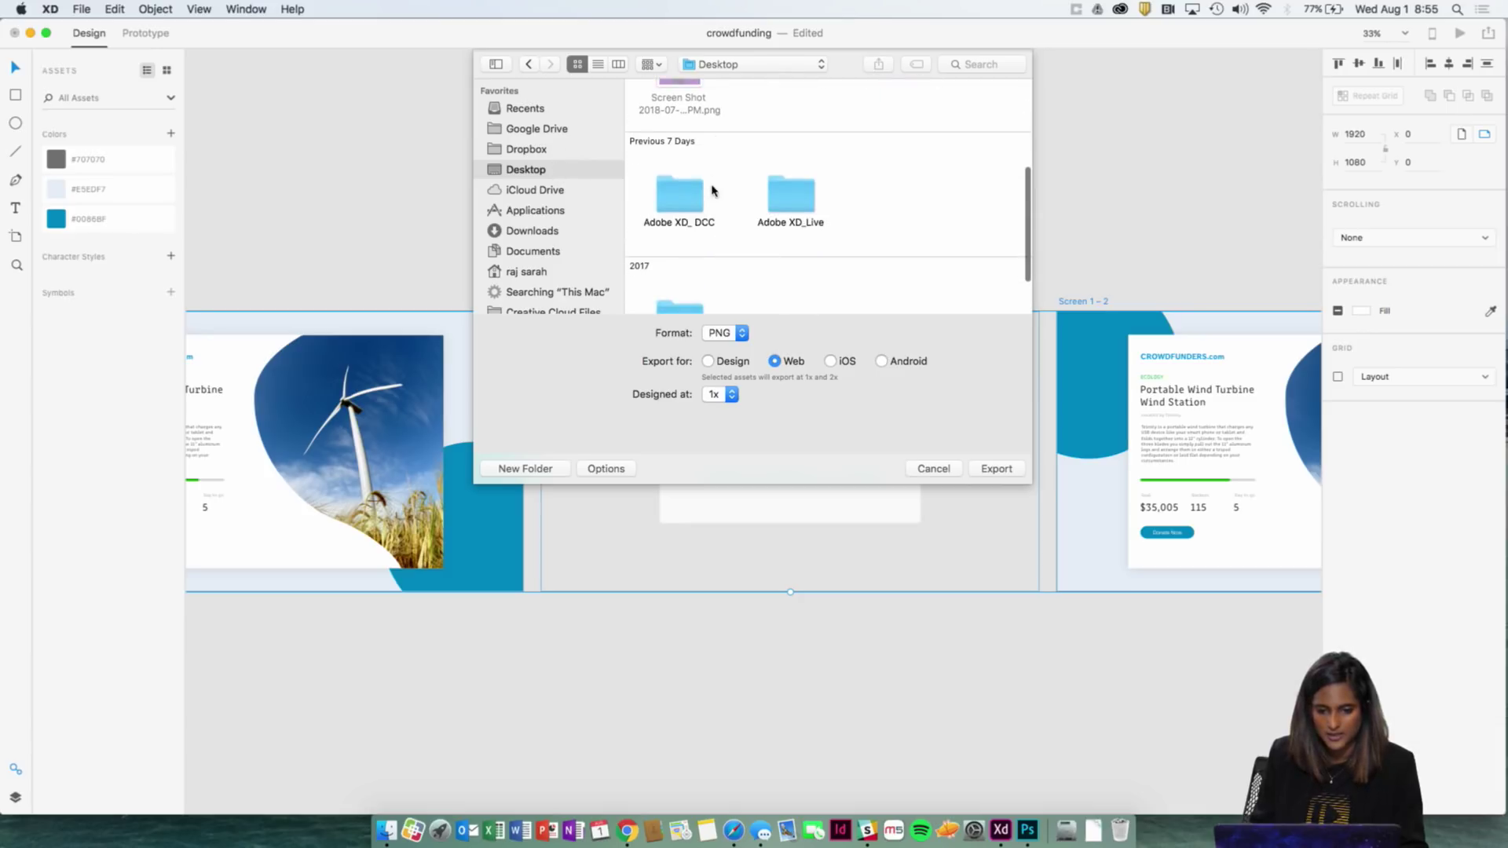
pyautogui.click(699, 200)
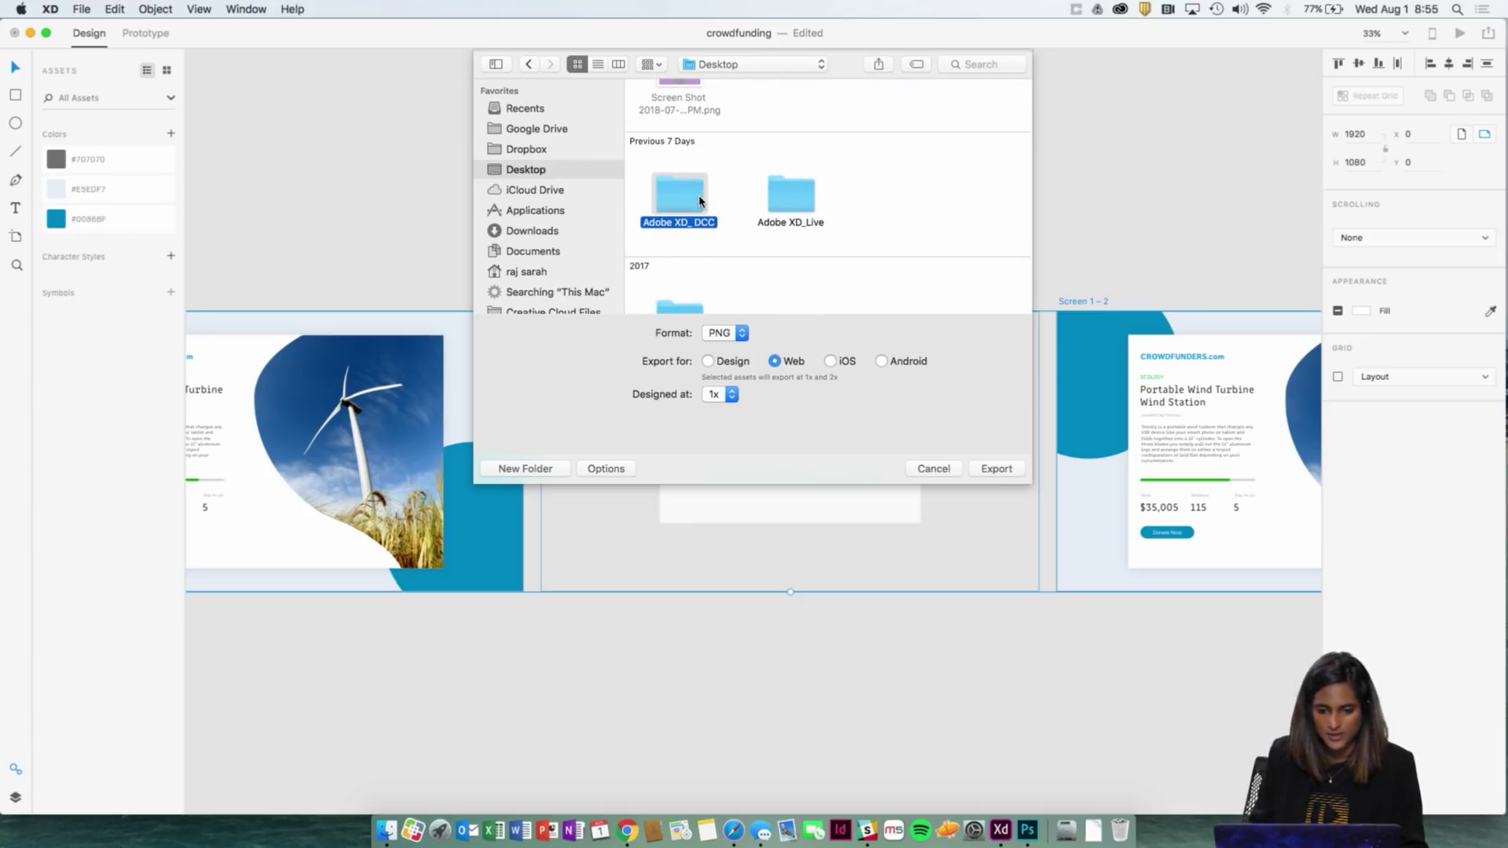
pyautogui.doubleClick(700, 201)
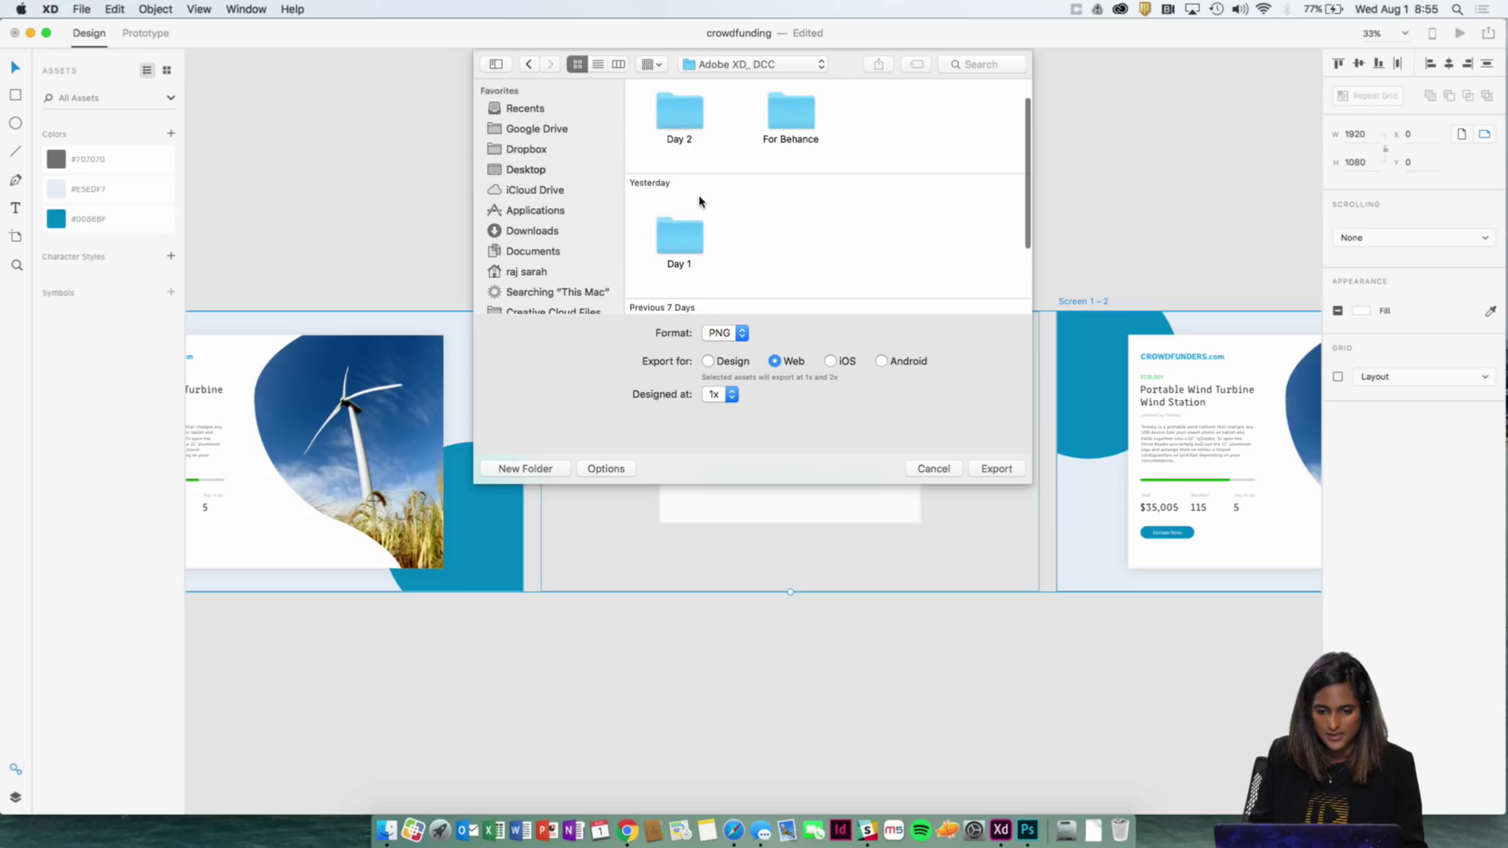
pyautogui.doubleClick(676, 120)
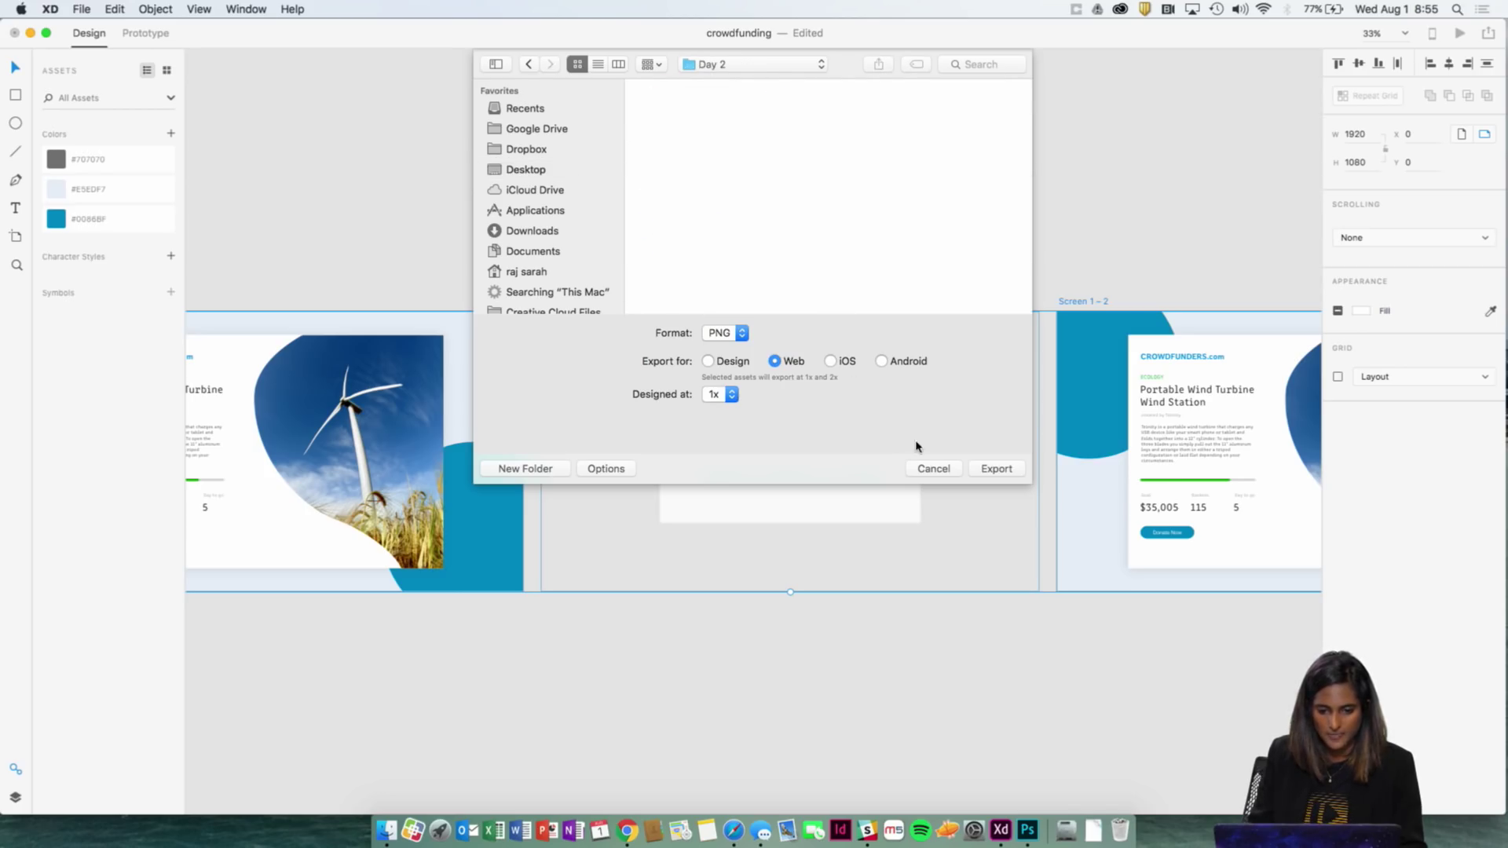
pyautogui.click(718, 394)
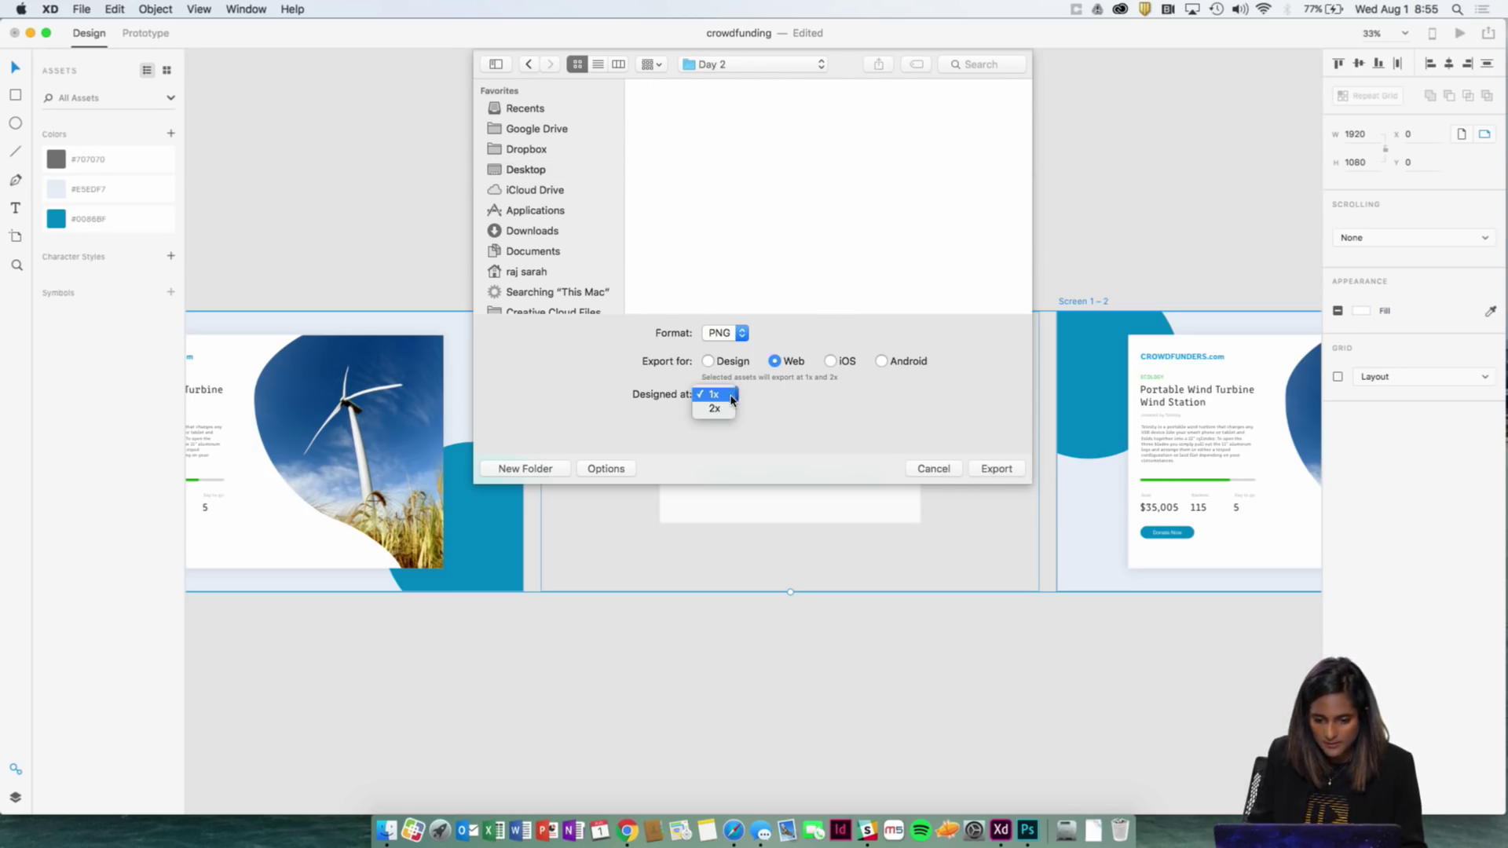
pyautogui.click(717, 411)
pyautogui.click(974, 475)
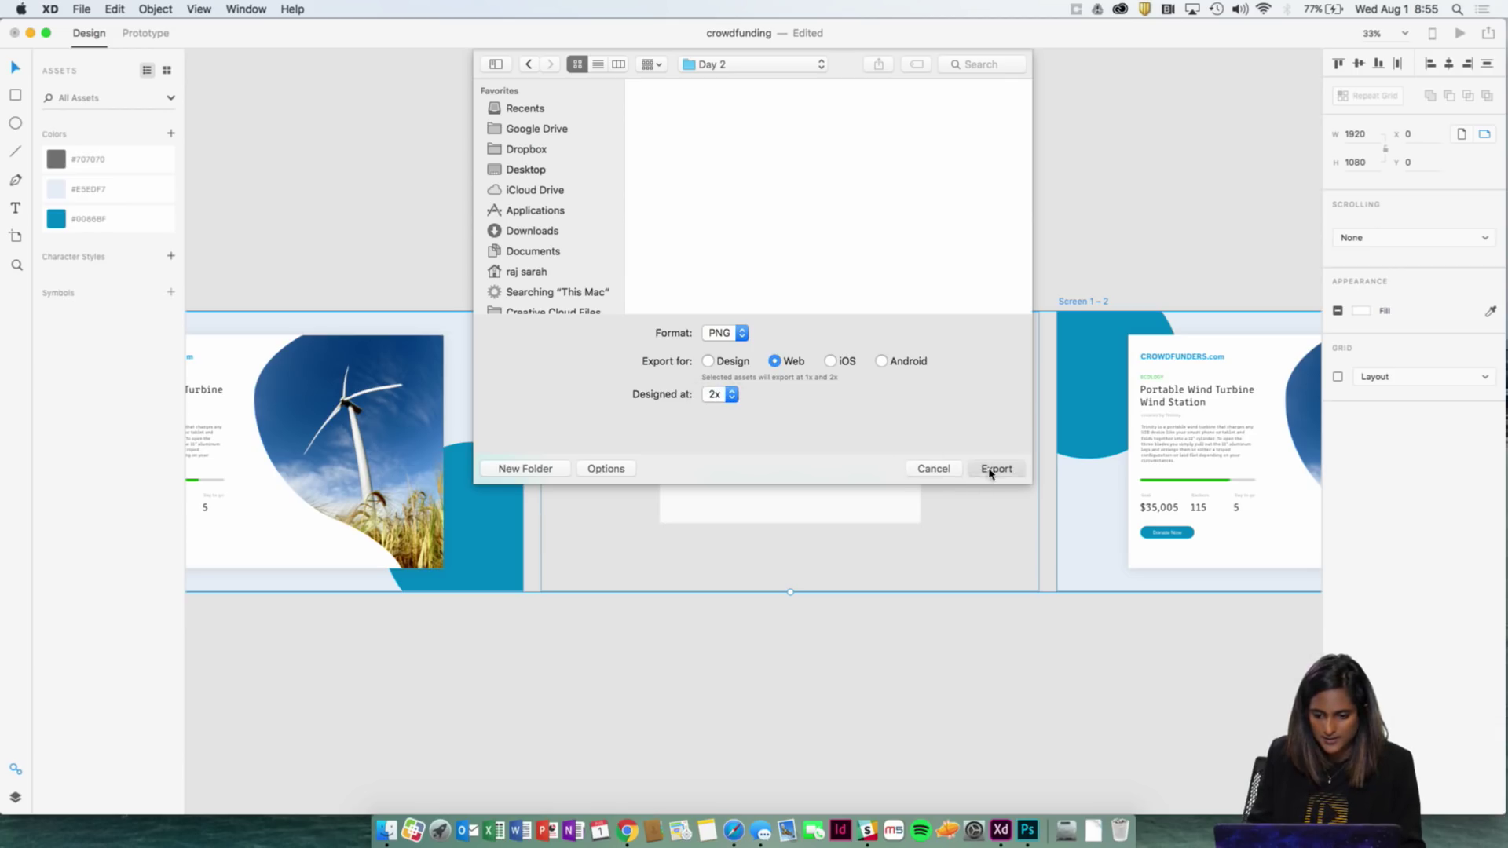
# Step: Switch to Finder, open the Day 2 folder inside Adobe XD_ DCC and enlarge the window with Screen 1 – 1.png selected
pyautogui.hotkey('ctrl', 'Right')
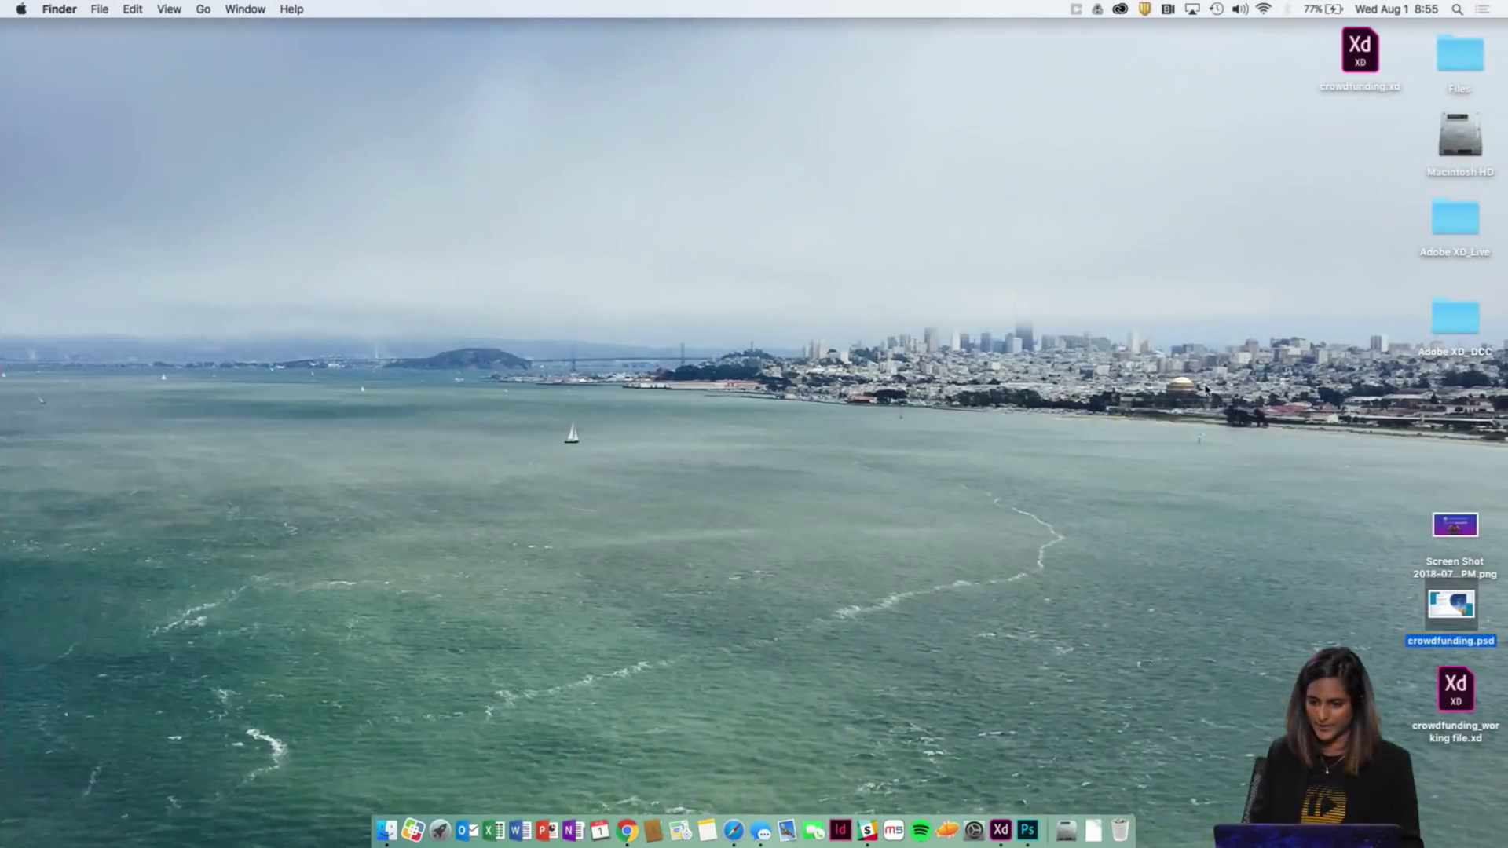
pyautogui.doubleClick(1449, 328)
pyautogui.moveTo(490, 248); pyautogui.dragTo(577, 142)
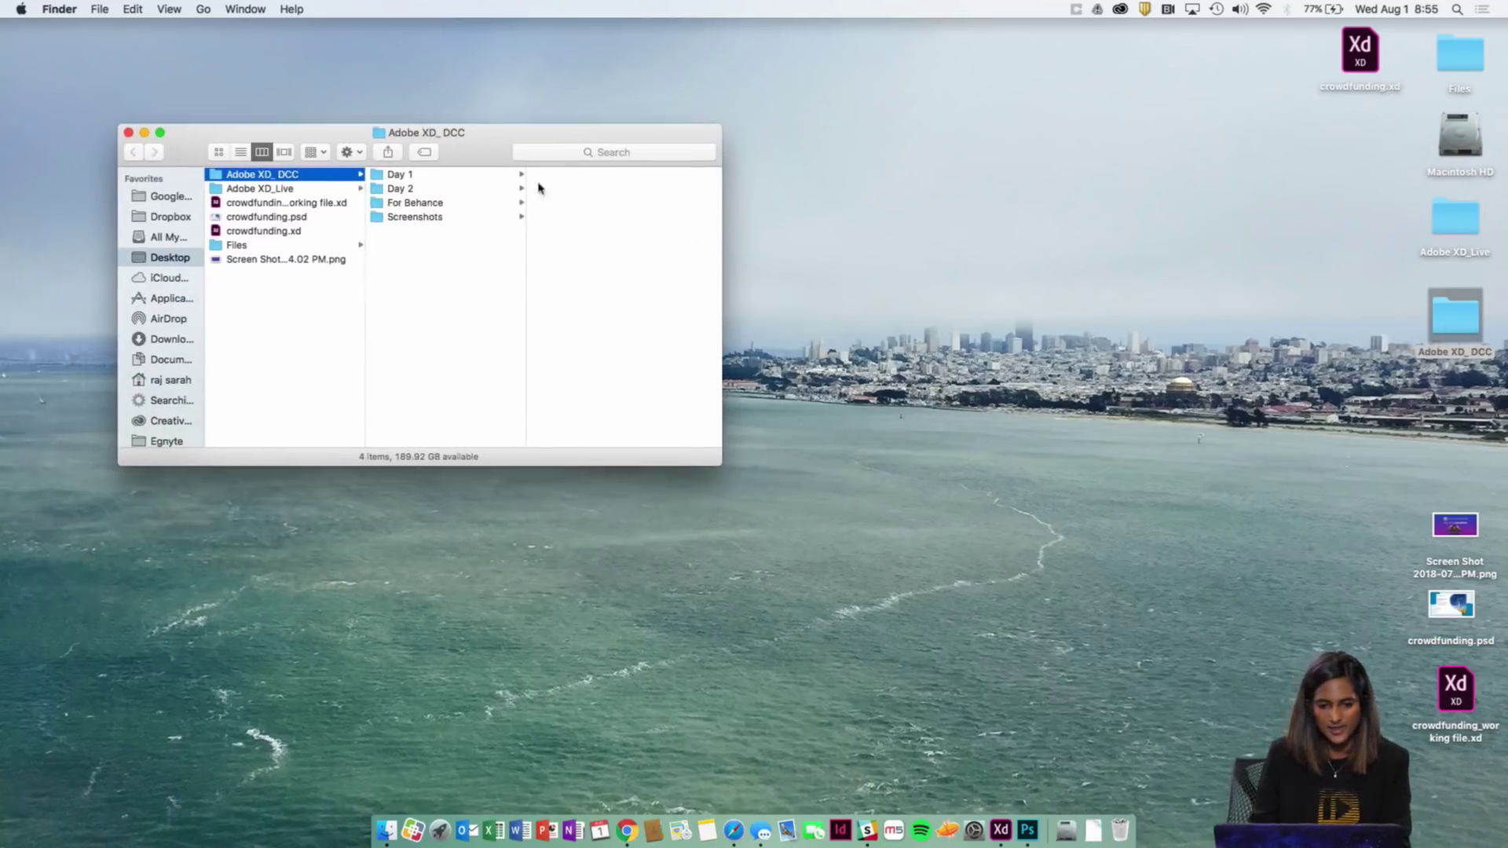
pyautogui.click(425, 192)
pyautogui.click(597, 175)
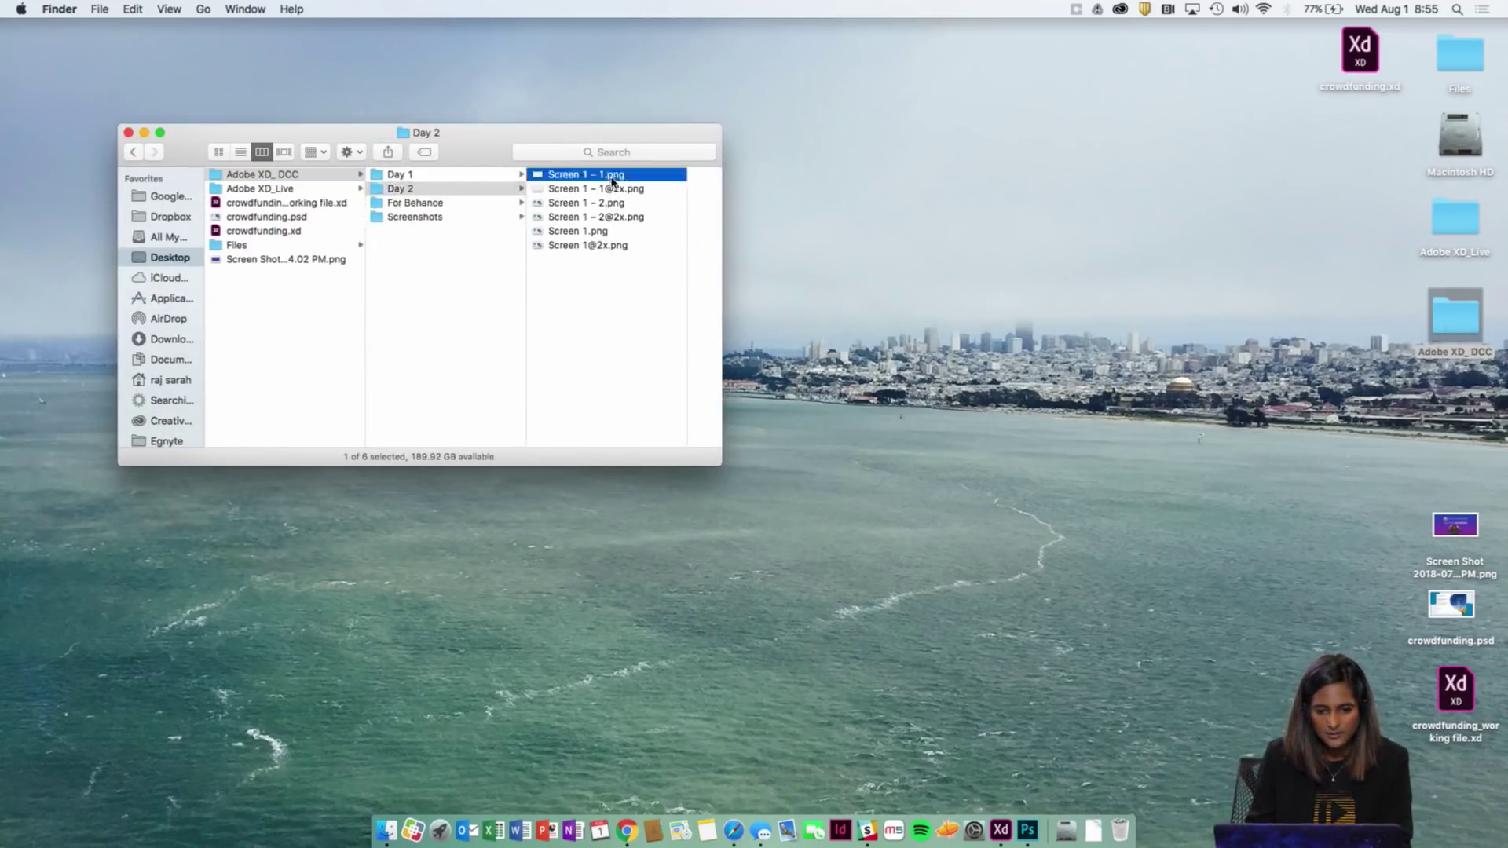
pyautogui.moveTo(725, 465); pyautogui.dragTo(960, 627)
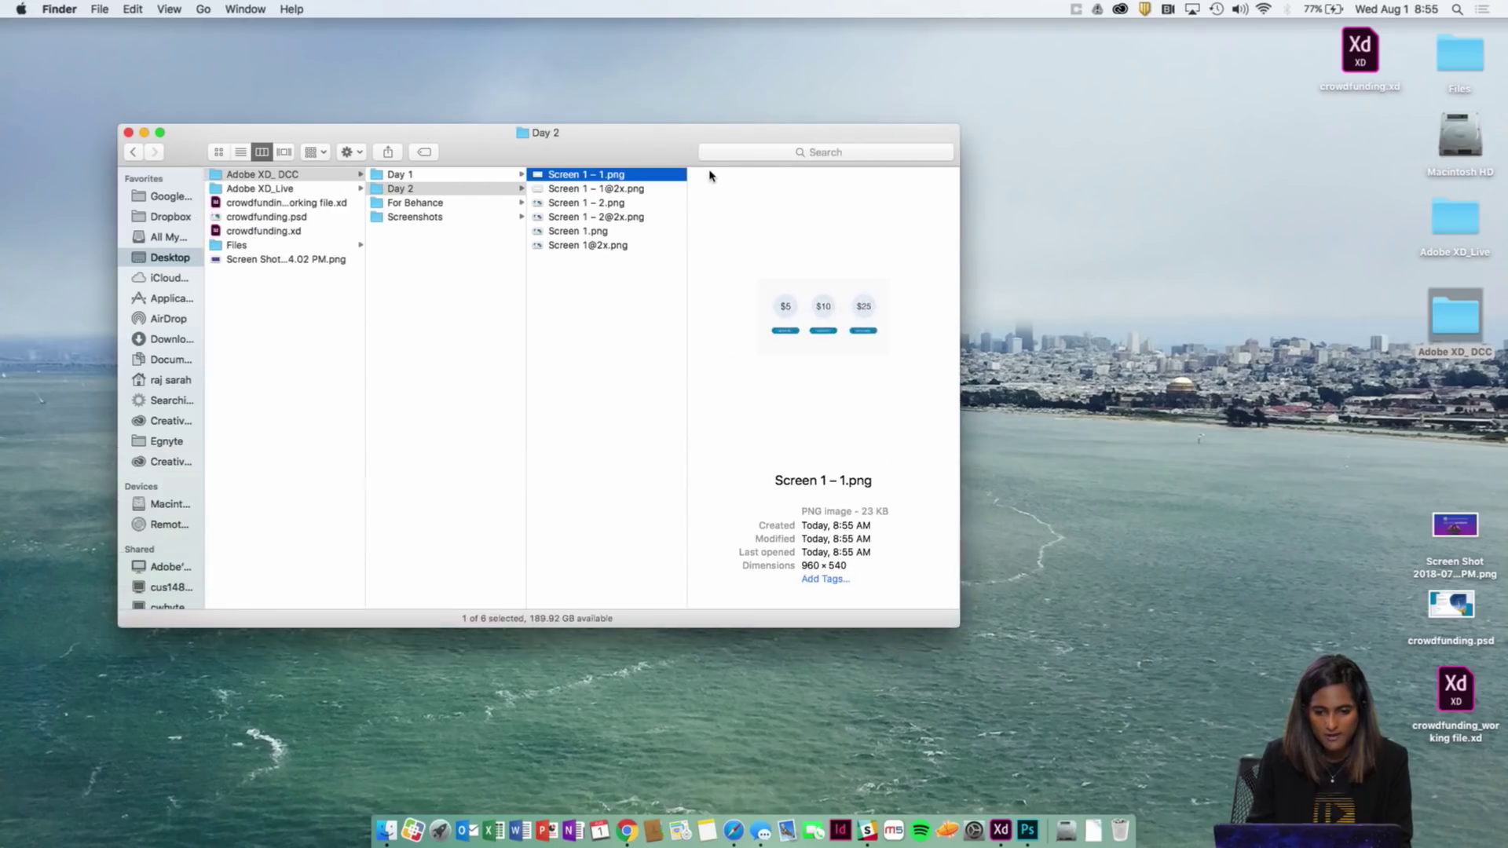
# Step: Preview the exported PNG files in the Day 2 folder one after another, from Screen 1 – 1.png to Screen 1.png
pyautogui.press('space')
pyautogui.press('Down')
pyautogui.press('Down')
pyautogui.press('Down')
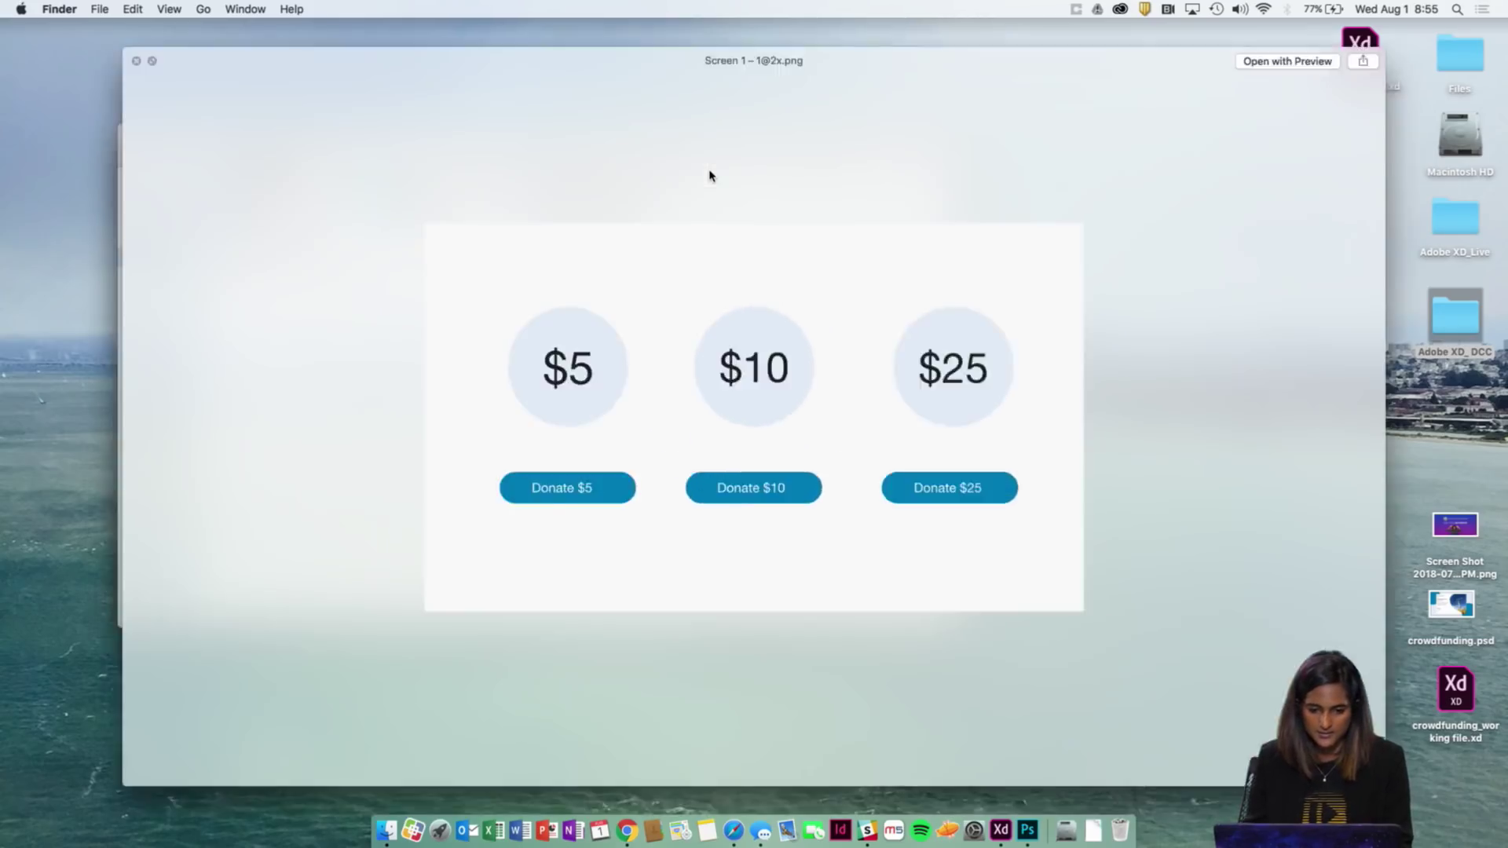
pyautogui.press('Down')
pyautogui.press('Down')
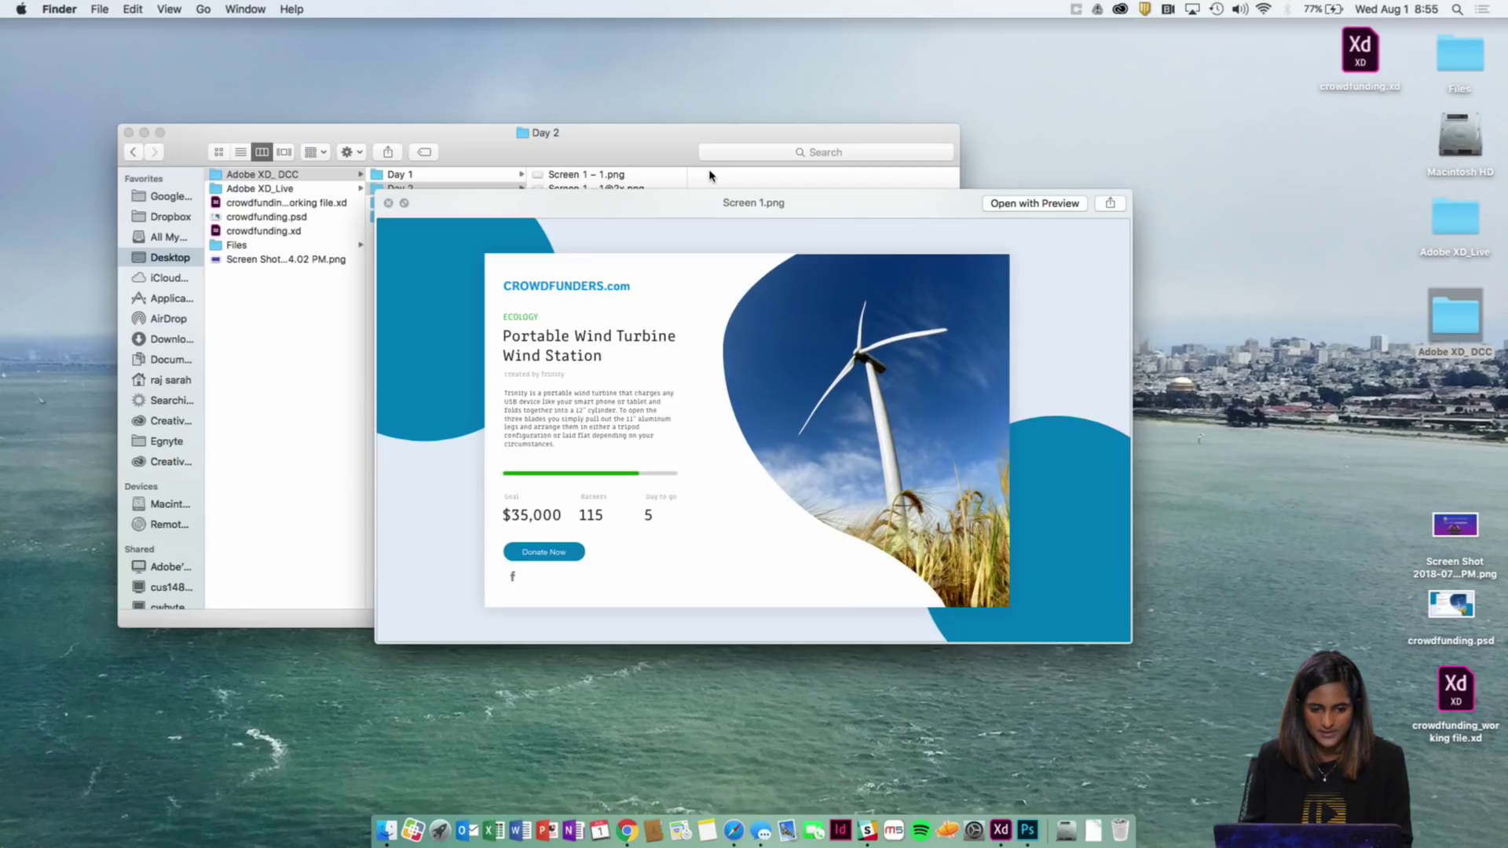
pyautogui.press('space')
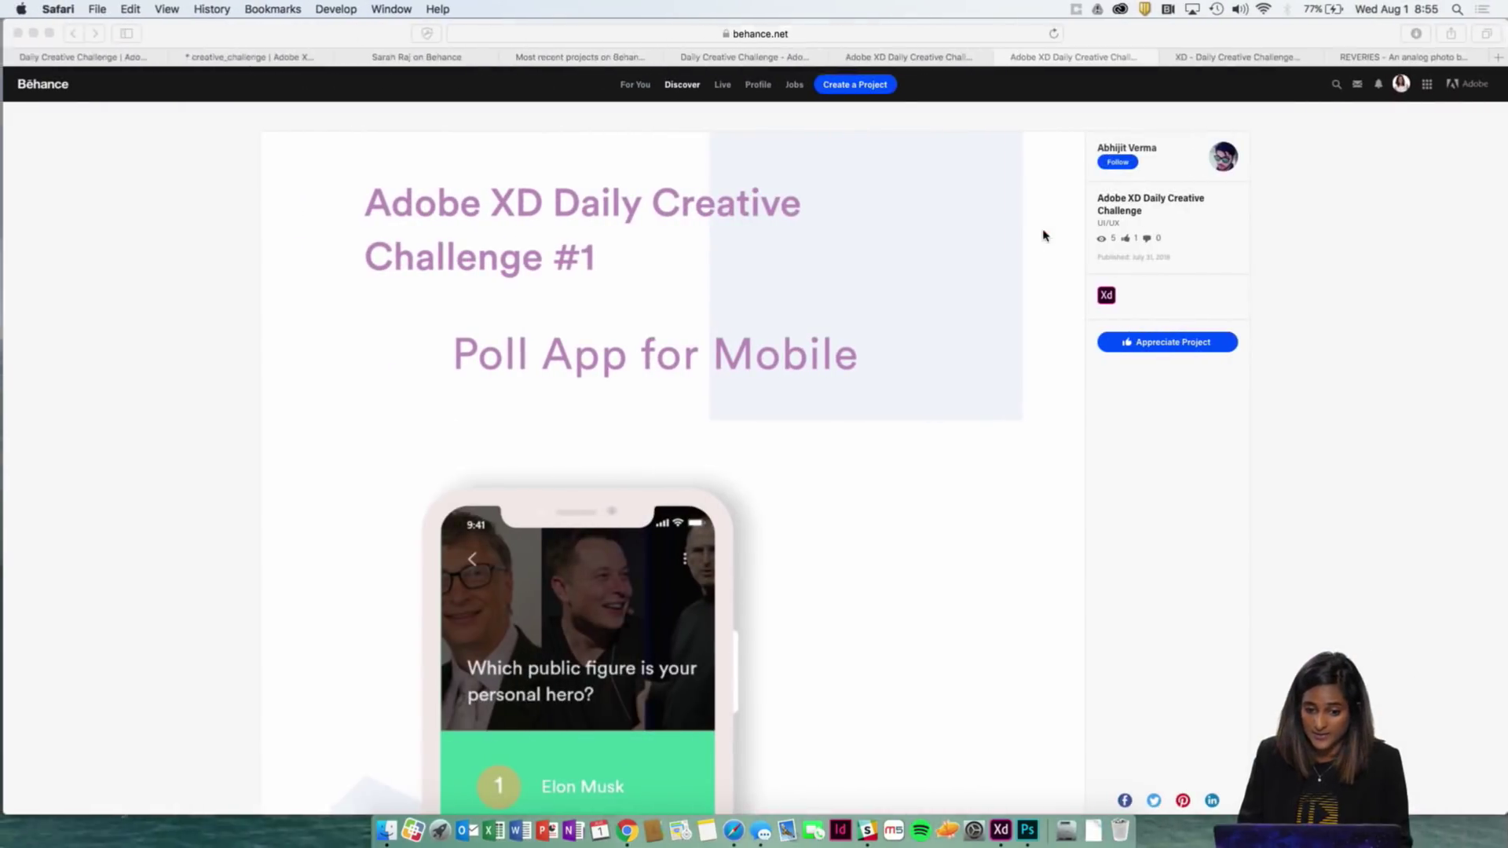
# Step: Switch to Safari and open the XD Daily Creative Challenge project from the Behance profile for editing
pyautogui.click(233, 52)
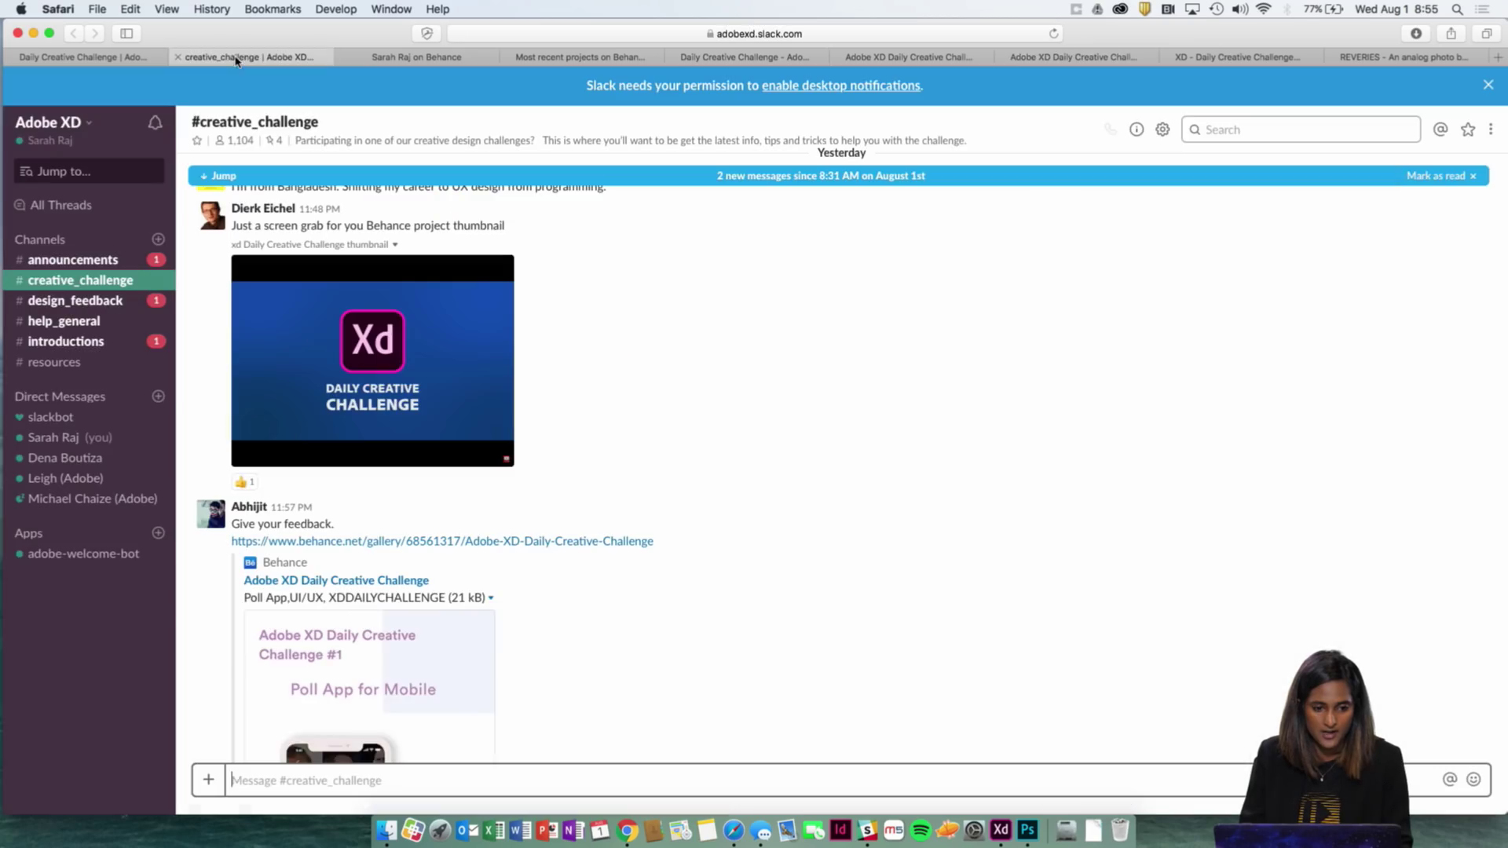
pyautogui.click(430, 60)
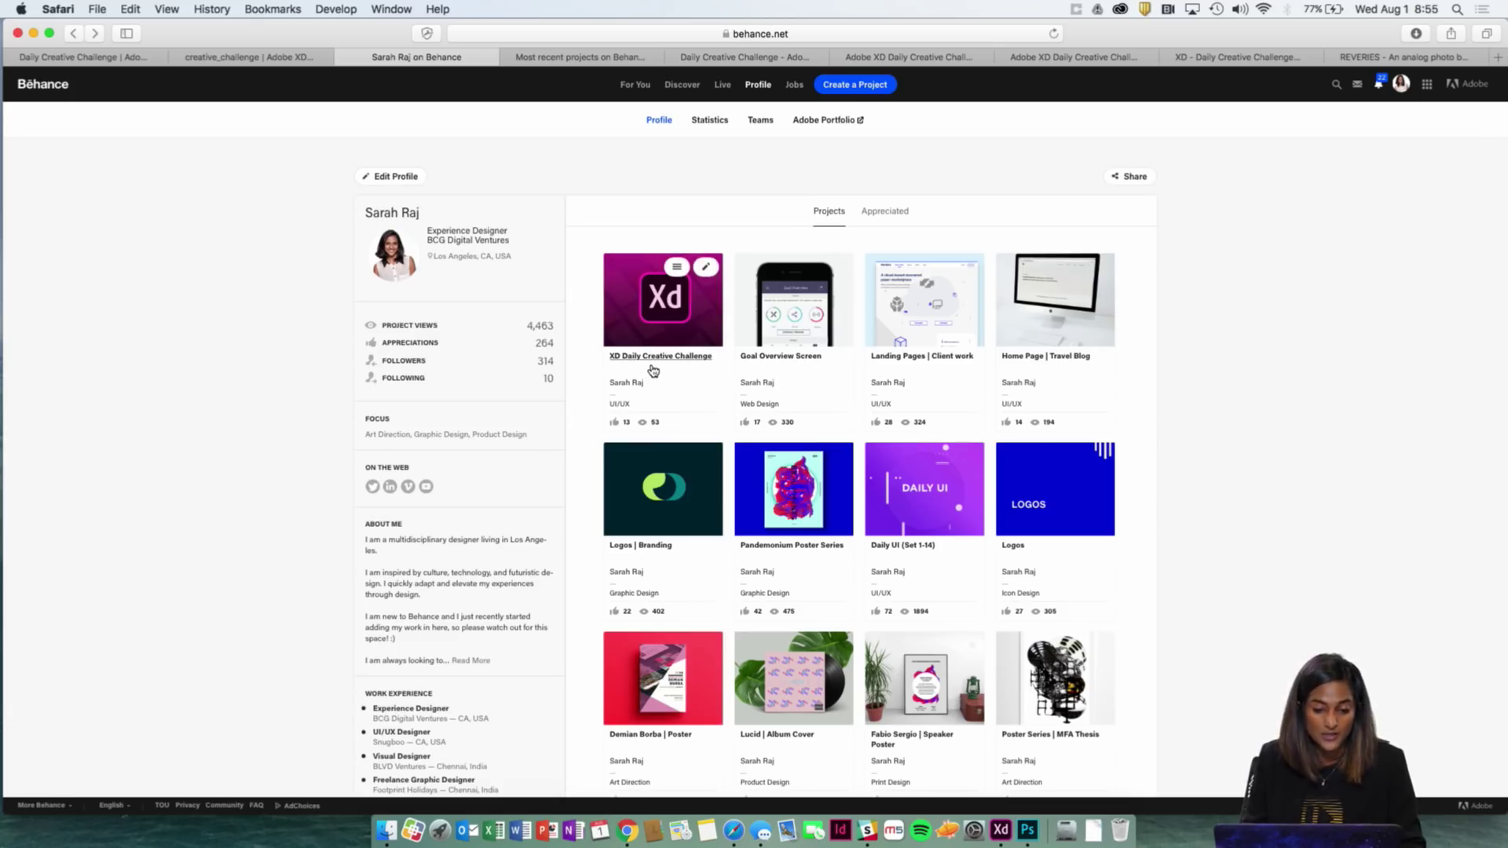
pyautogui.click(707, 302)
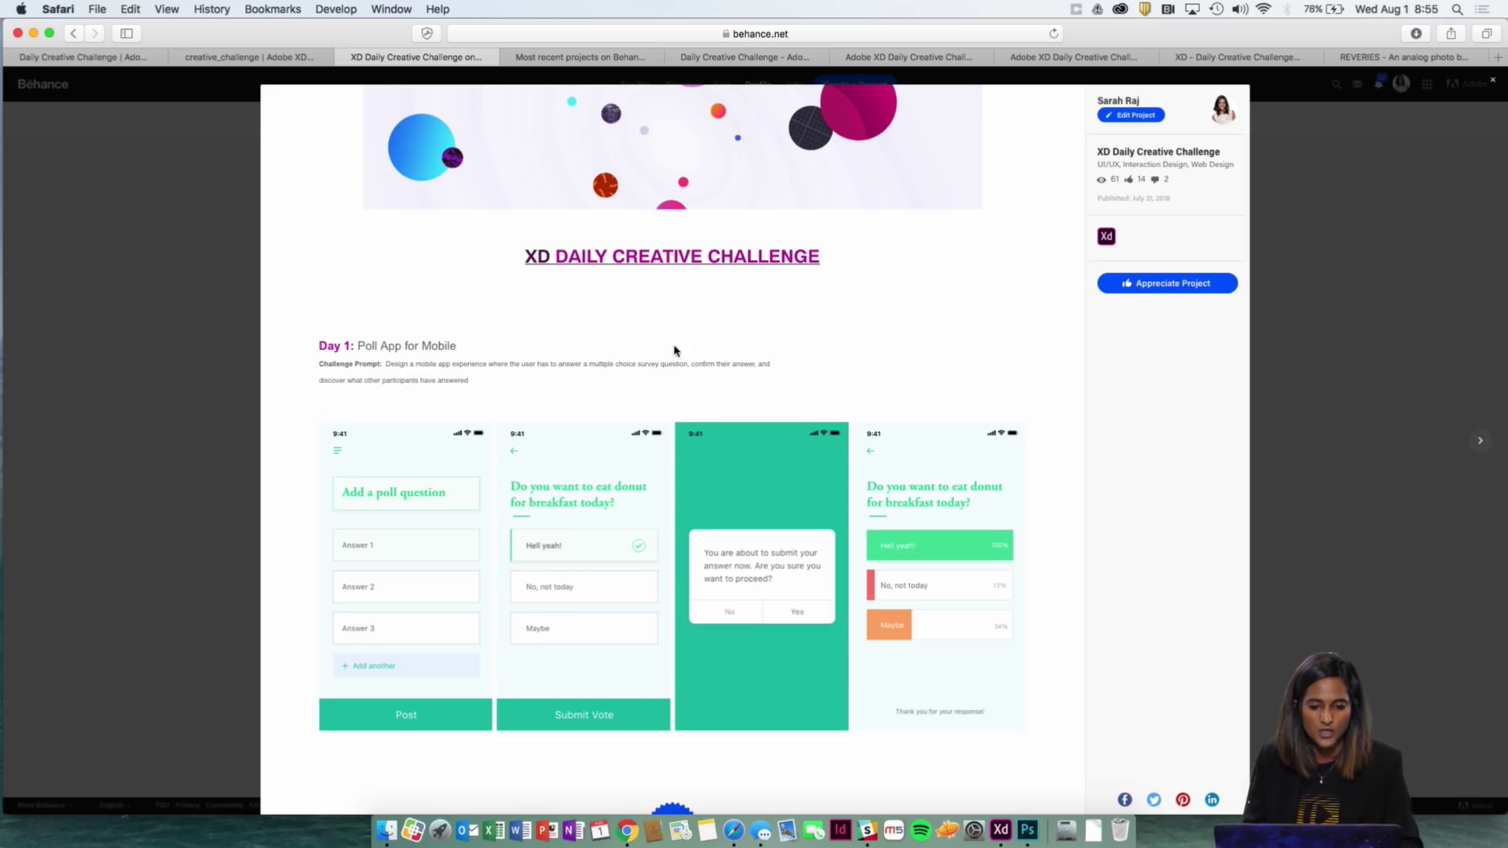
pyautogui.scroll(-5, 672, 389)
pyautogui.scroll(5, 673, 389)
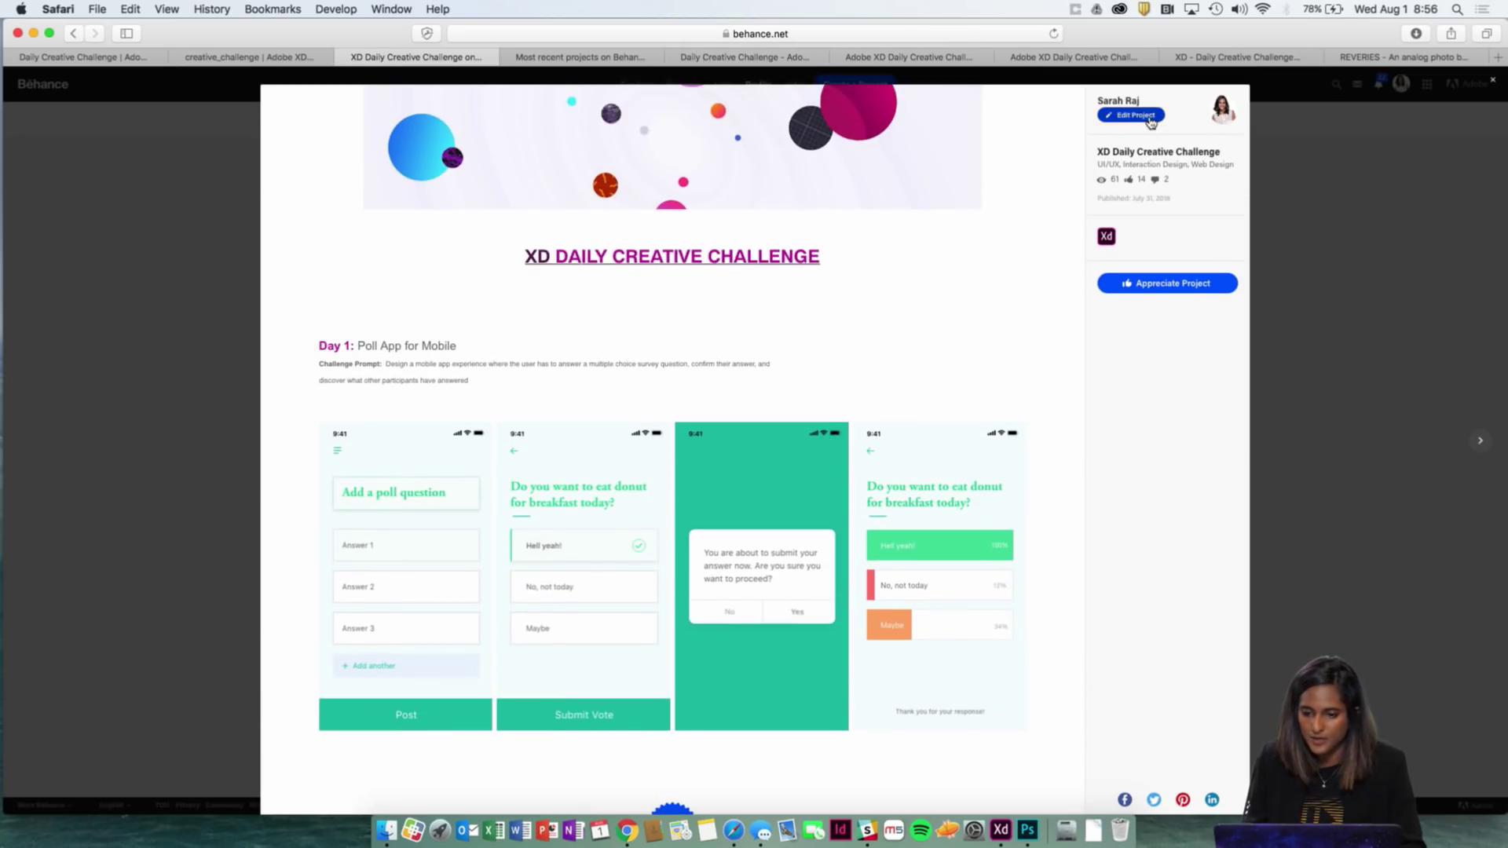
pyautogui.click(1152, 125)
# Step: Start a file upload below the Day 1 poll app screens and browse to the Day 2 folder in Adobe XD_ DCC
pyautogui.scroll(-3, 841, 425)
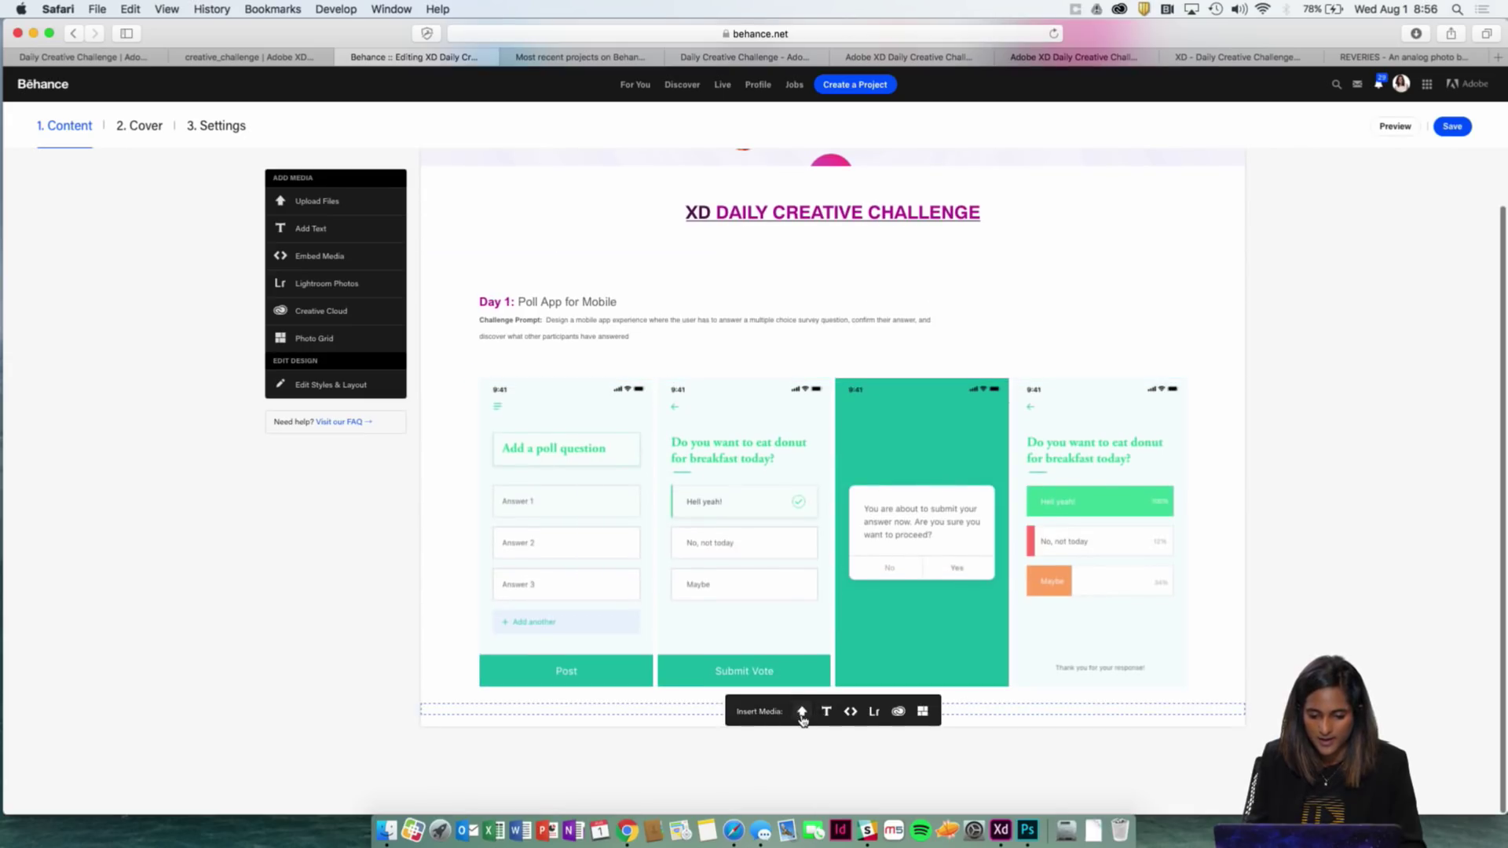
pyautogui.click(802, 713)
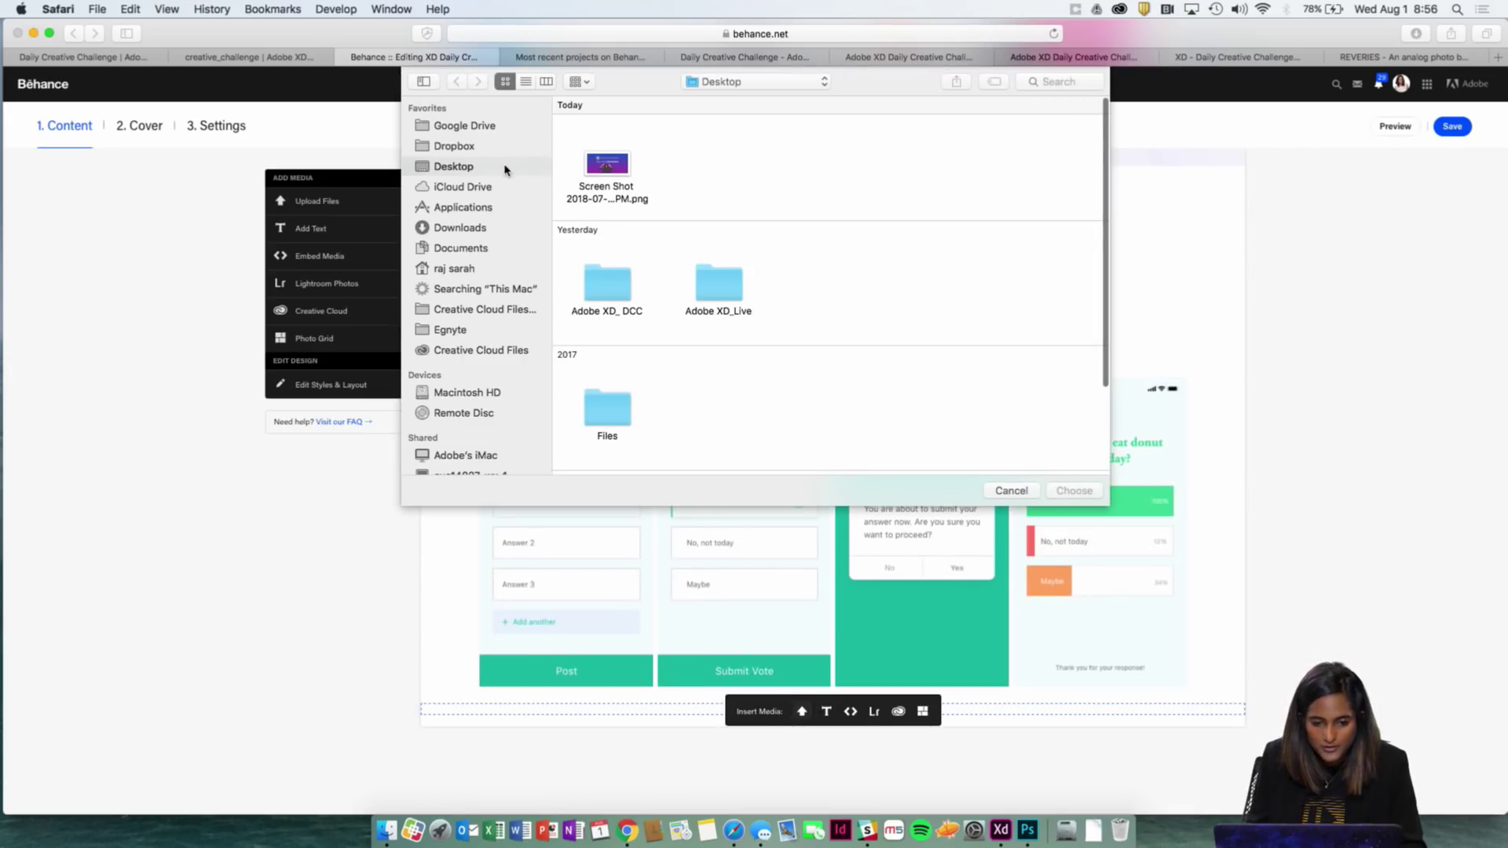
pyautogui.click(628, 287)
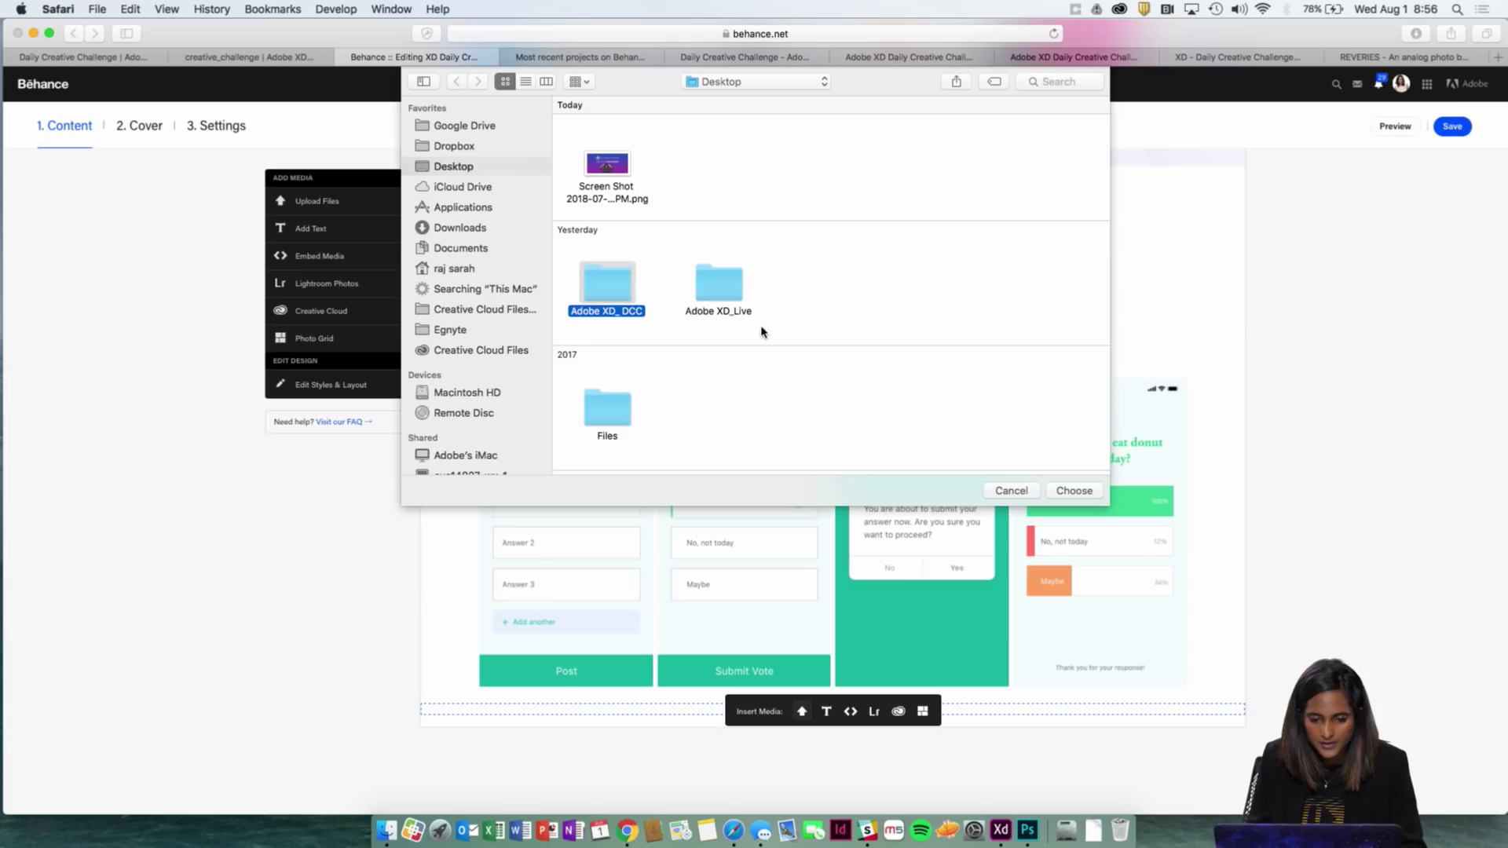
pyautogui.doubleClick(627, 286)
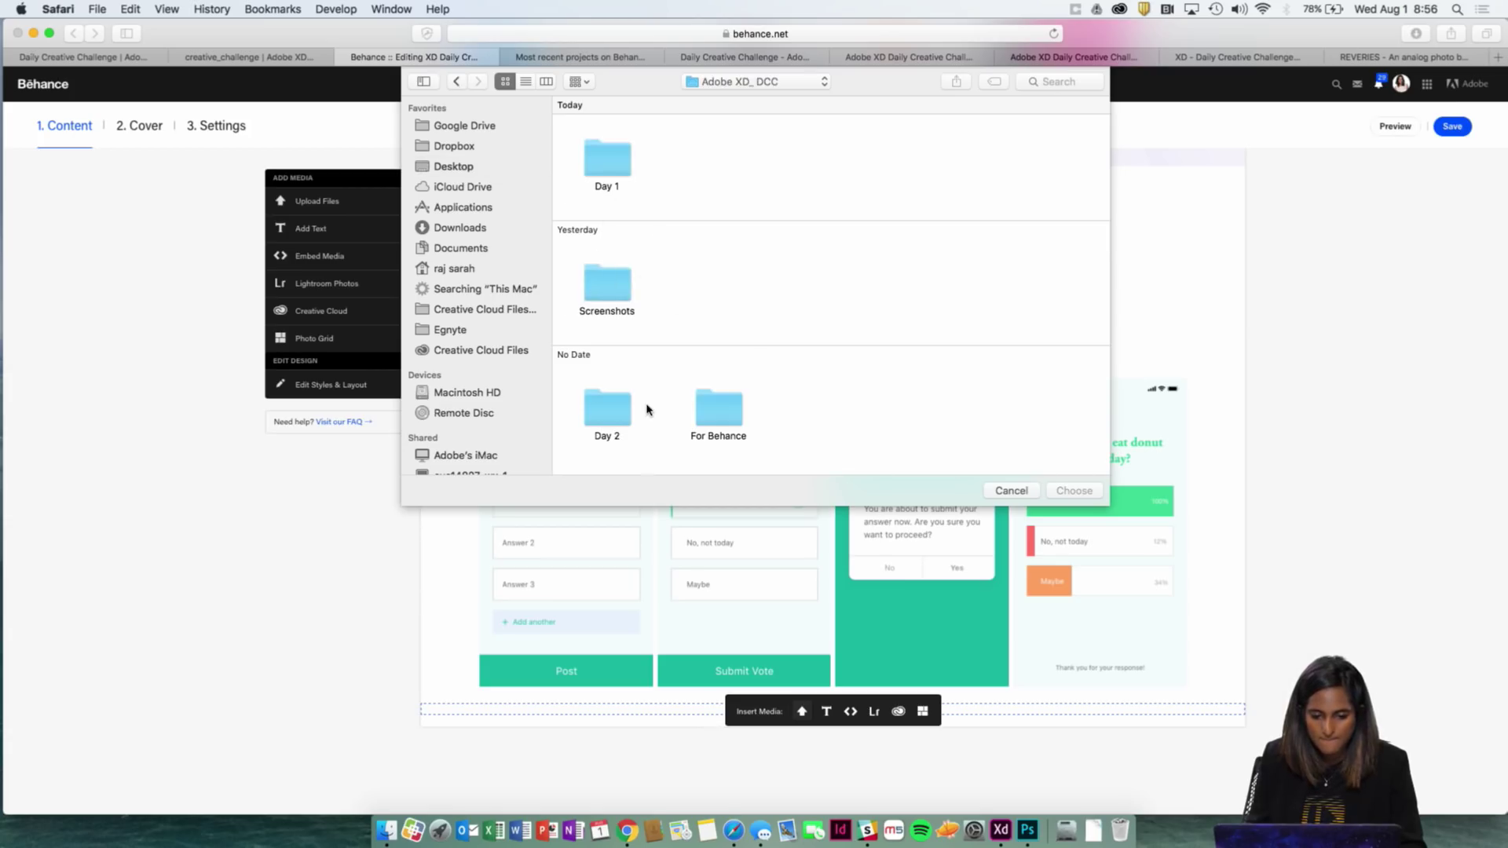
pyautogui.click(607, 414)
pyautogui.doubleClick(606, 415)
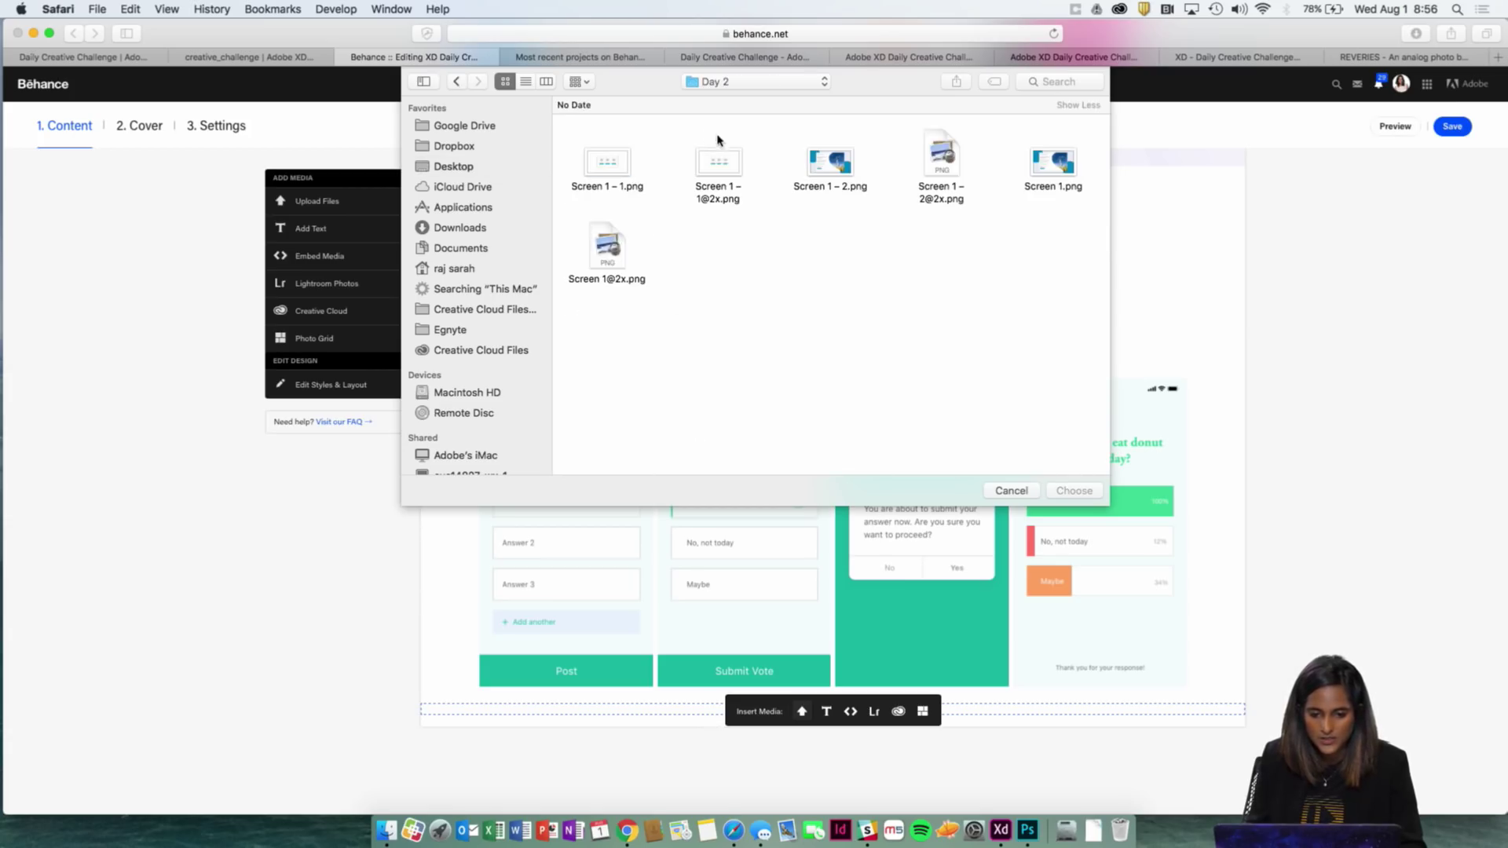
# Step: Preview Screen 1 – 2.png and Screen 1.png, and upload Screen 1.png into the project below the poll app screens
pyautogui.click(842, 170)
pyautogui.press('space')
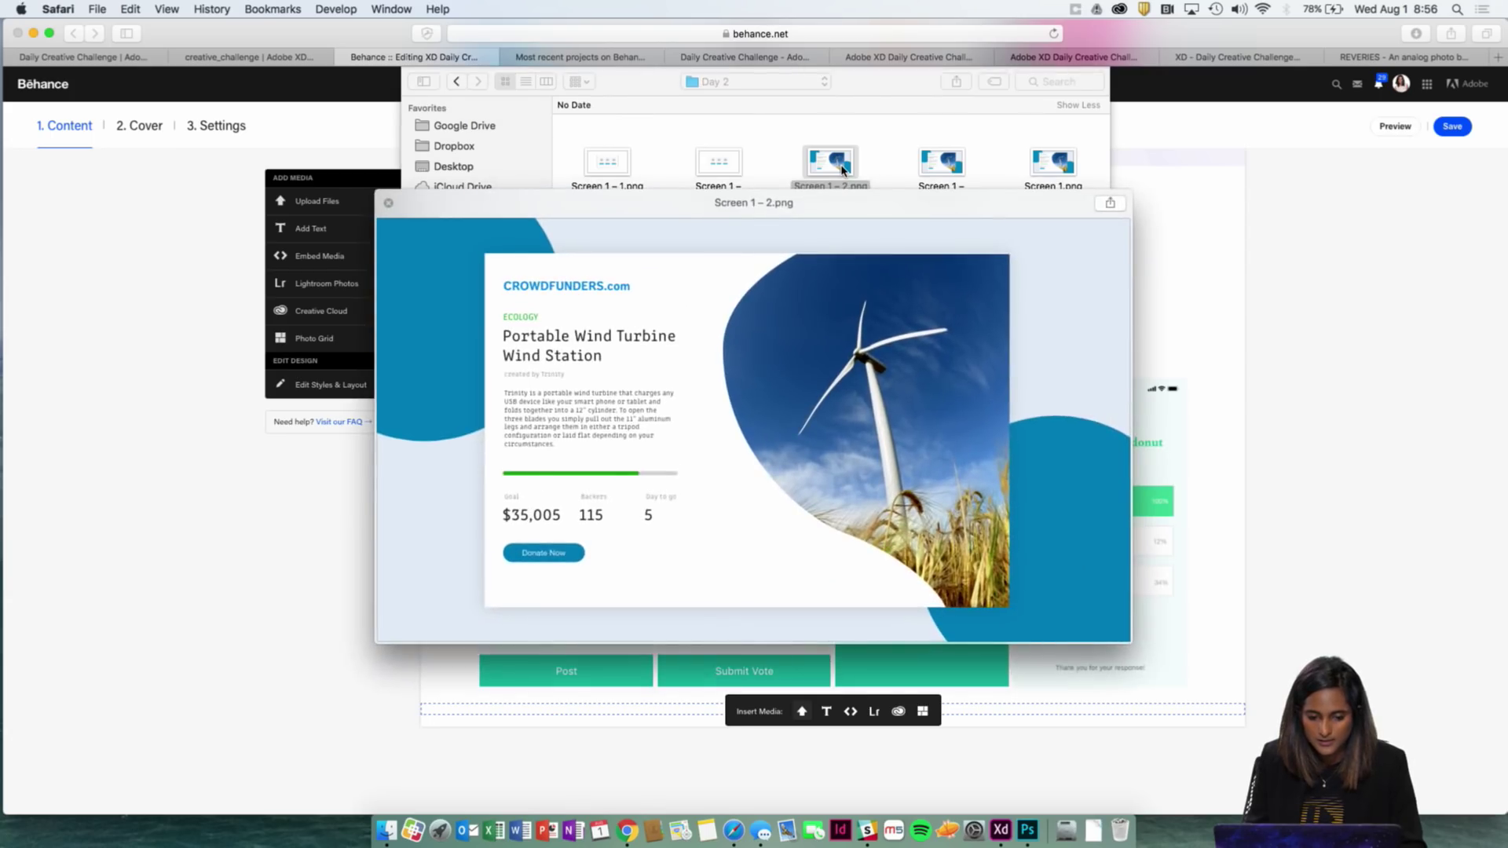
pyautogui.press('space')
pyautogui.click(1051, 163)
pyautogui.press('space')
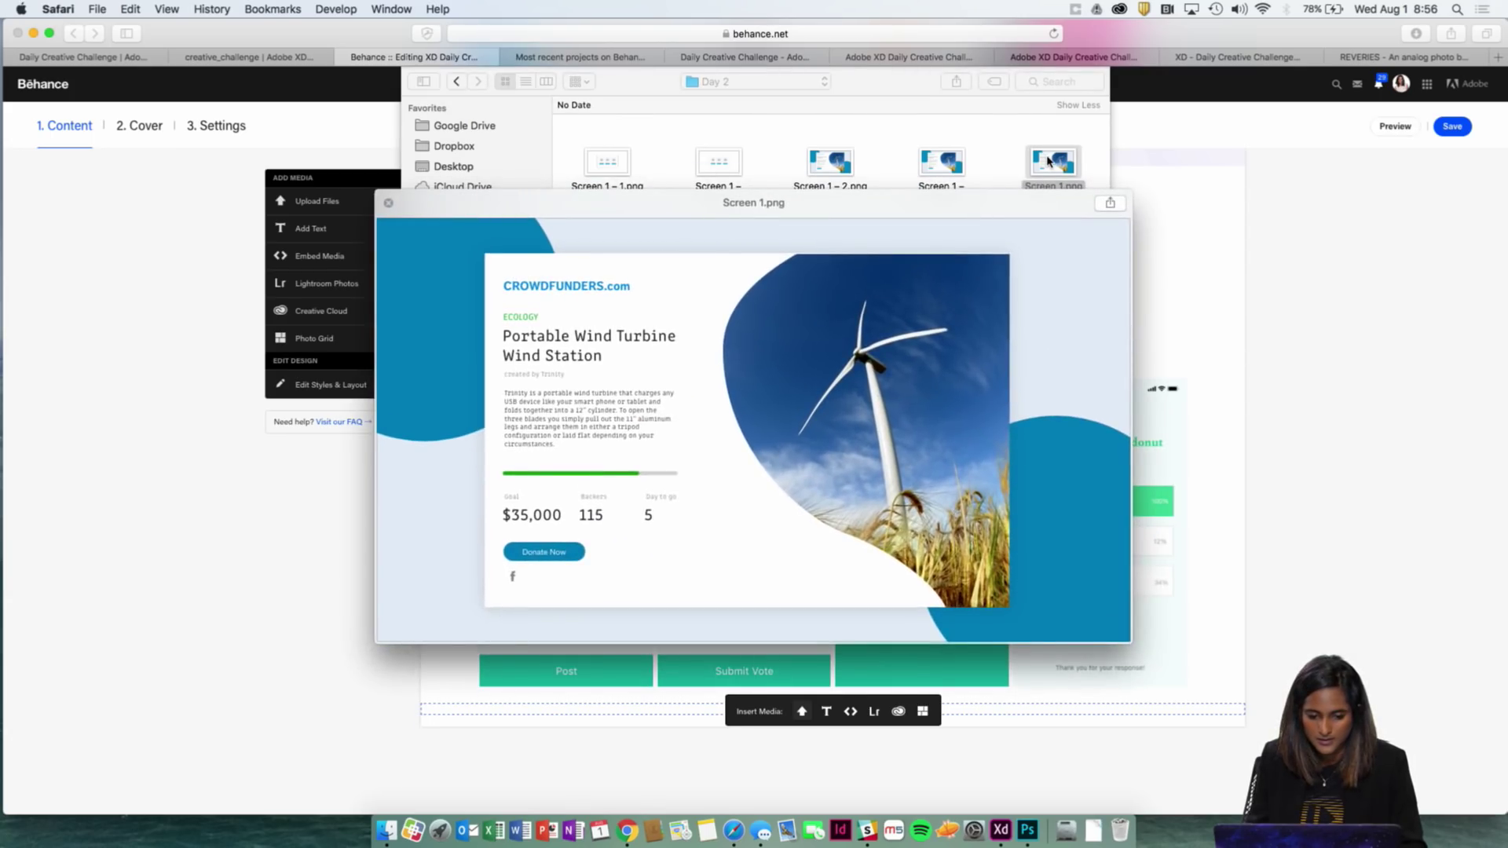
pyautogui.press('space')
pyautogui.click(1076, 488)
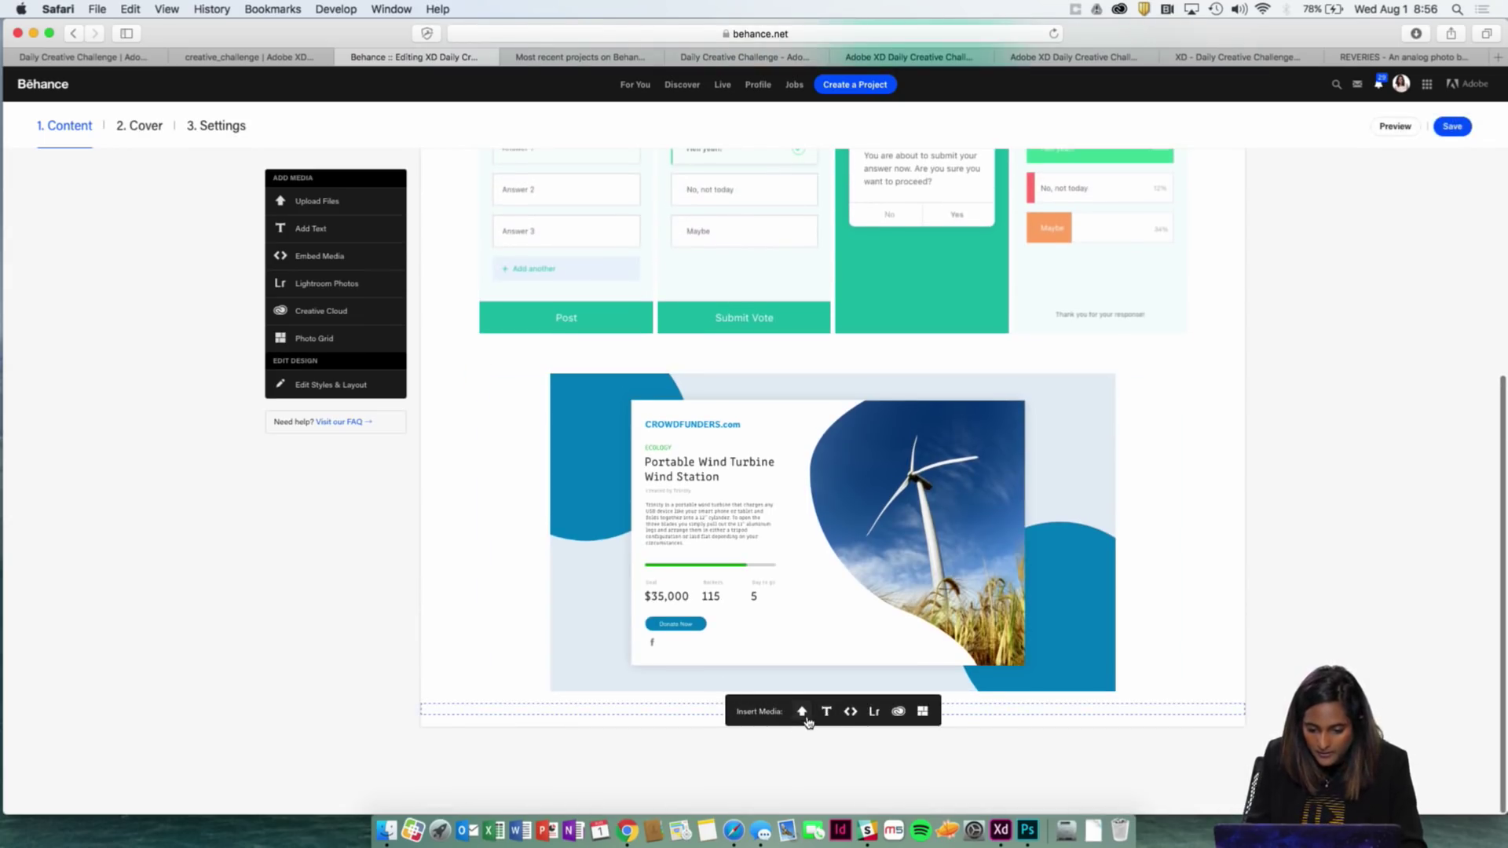
pyautogui.click(803, 714)
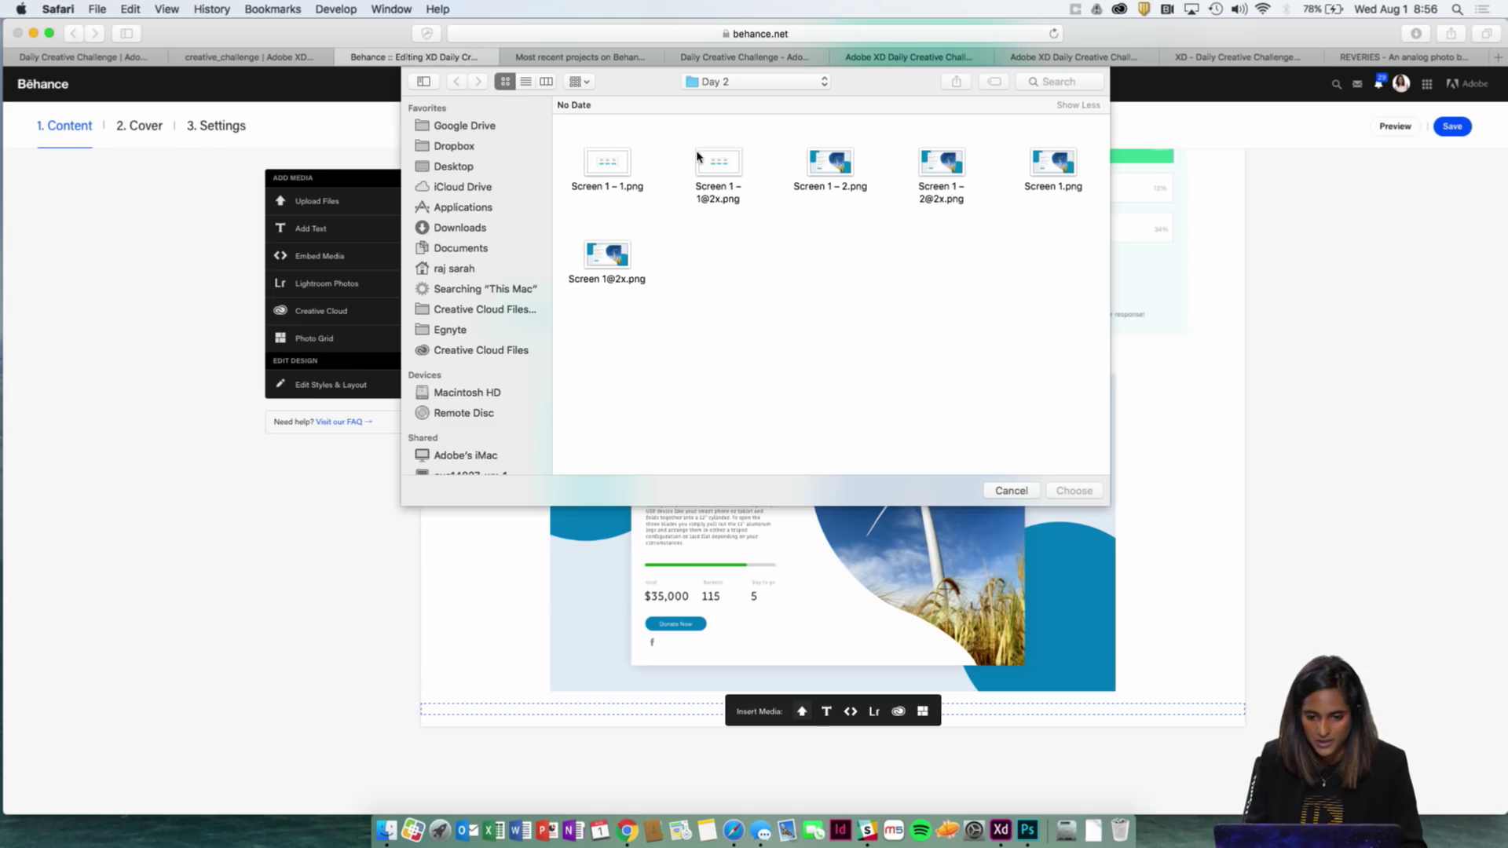
pyautogui.click(698, 157)
pyautogui.press('space')
pyautogui.press('space')
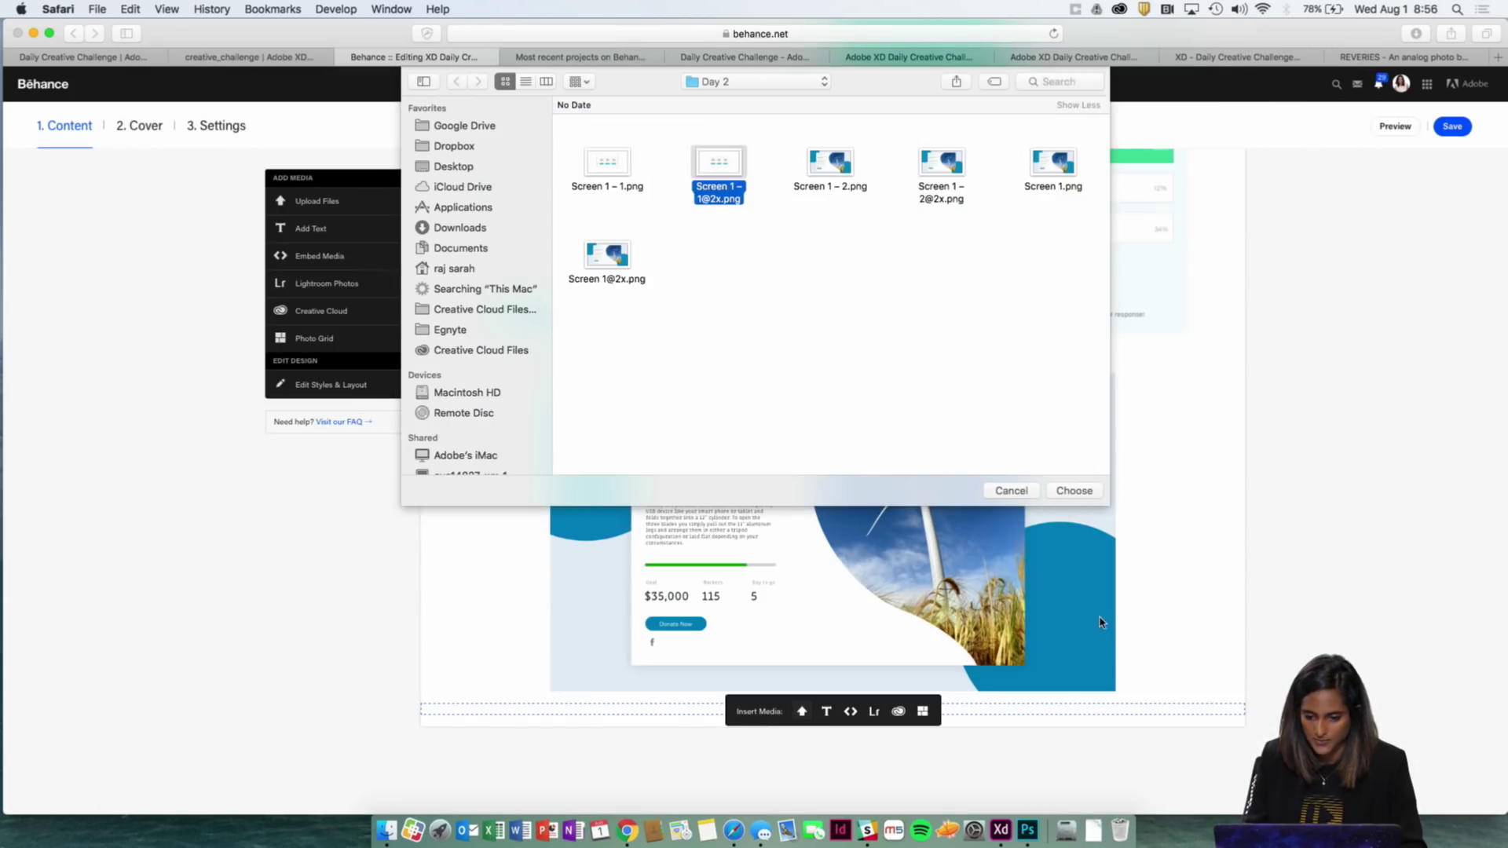
pyautogui.click(1074, 491)
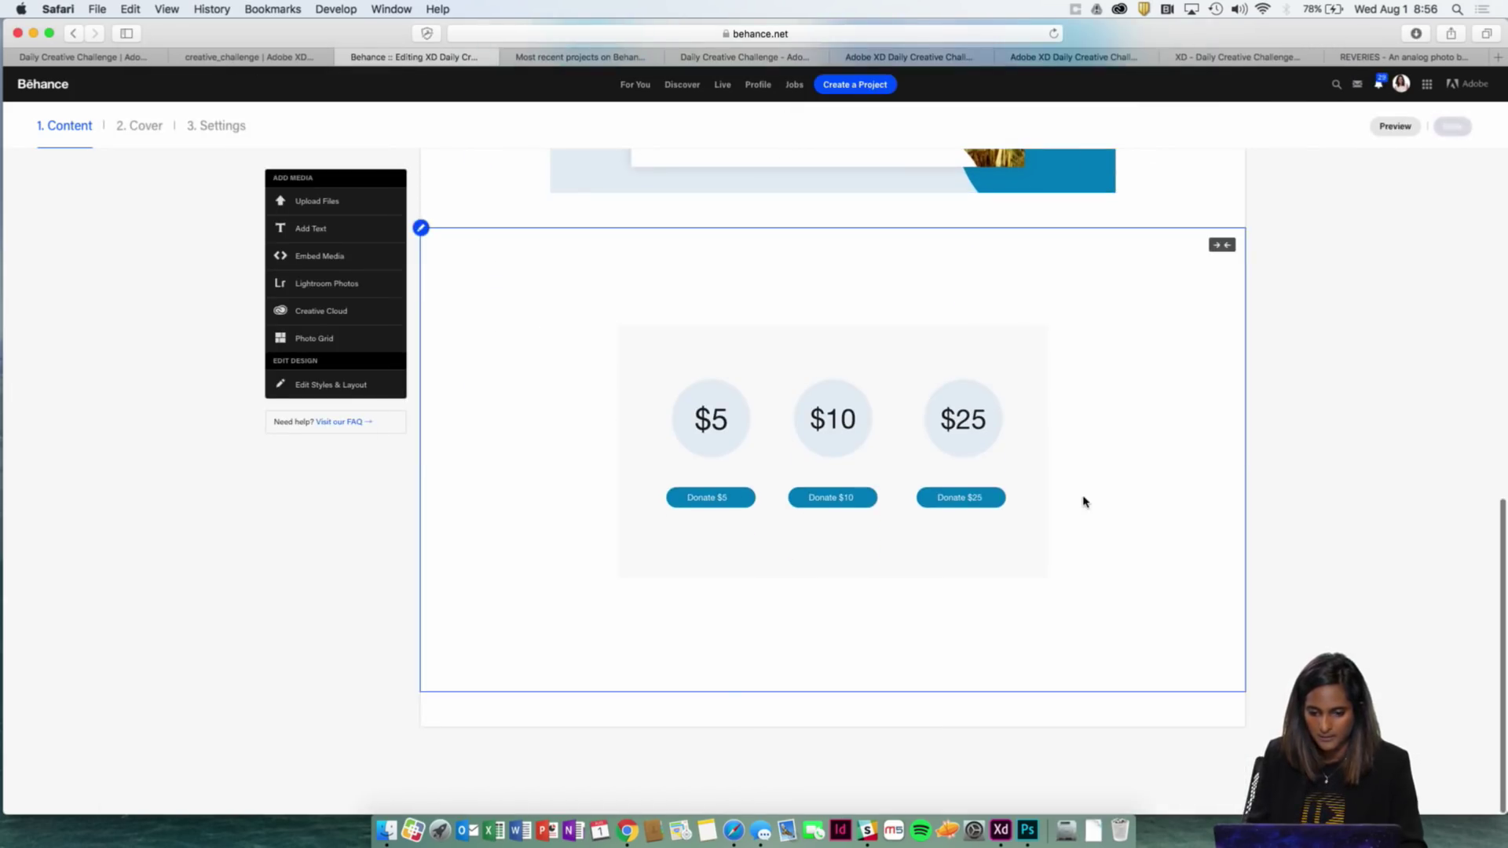
pyautogui.moveTo(797, 721)
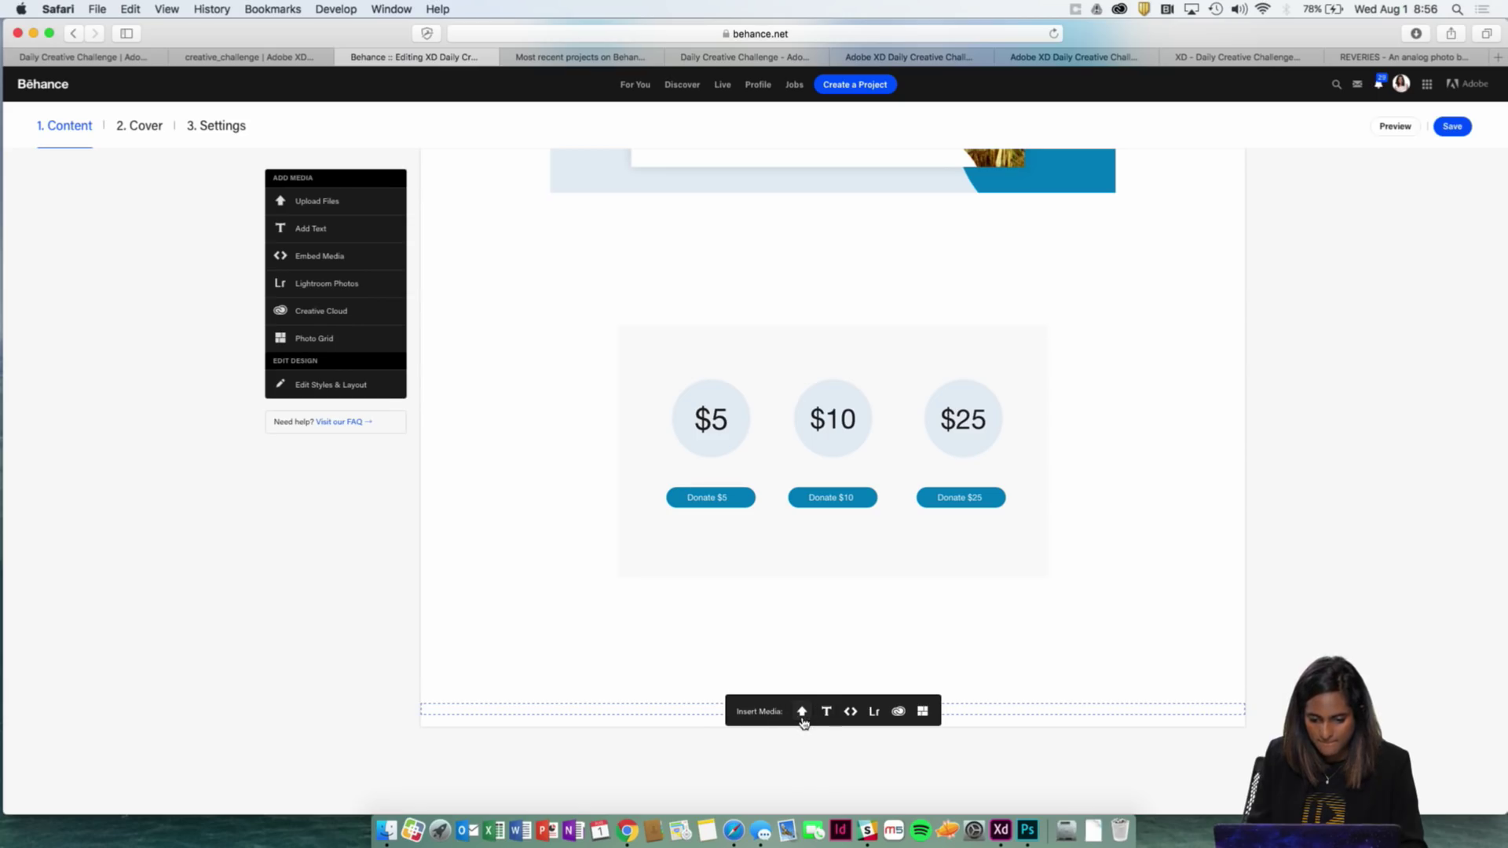
pyautogui.click(803, 713)
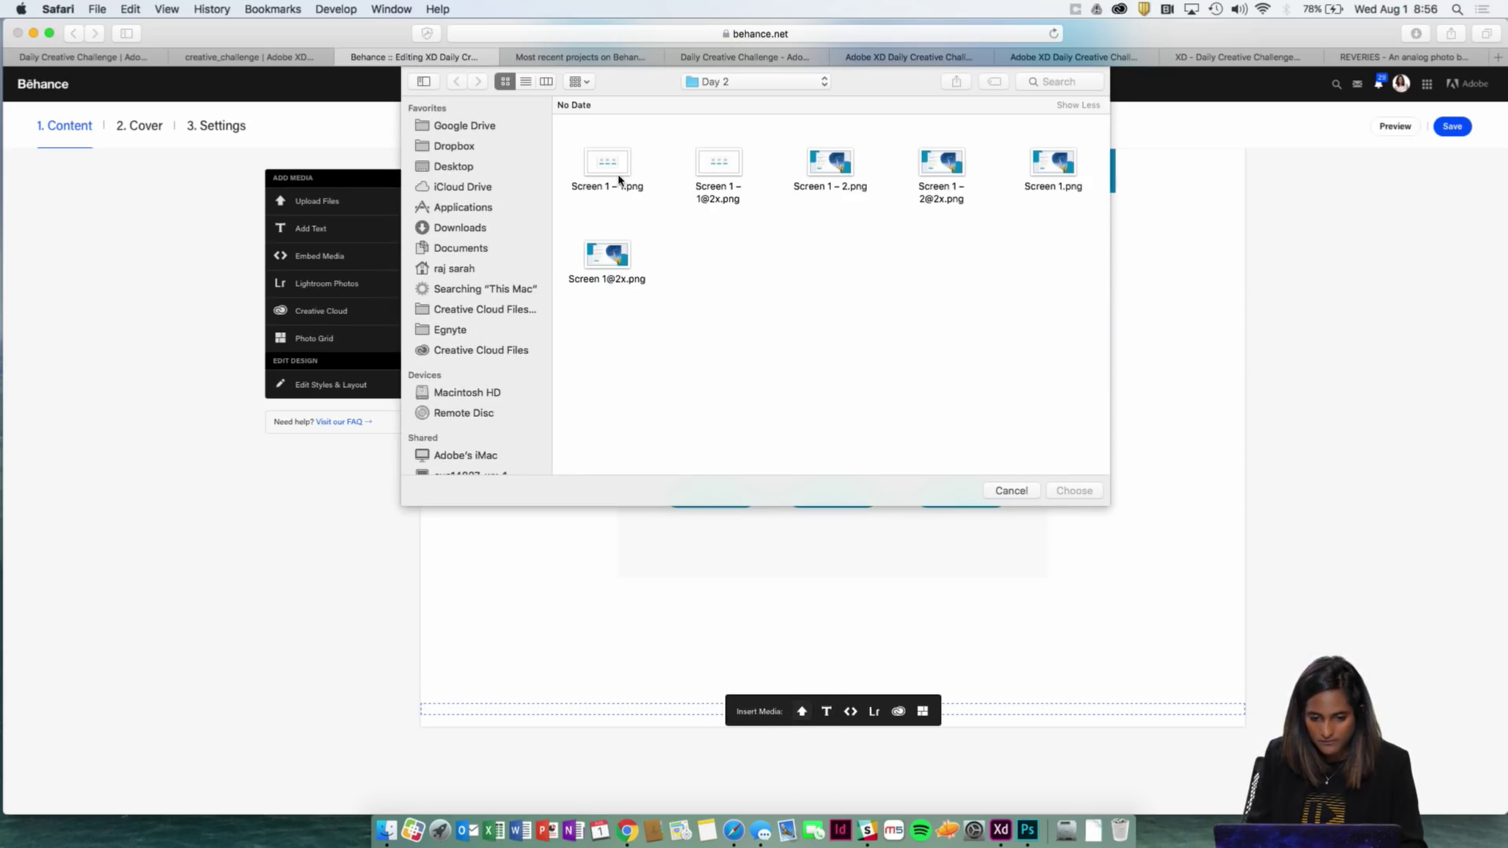
pyautogui.click(619, 174)
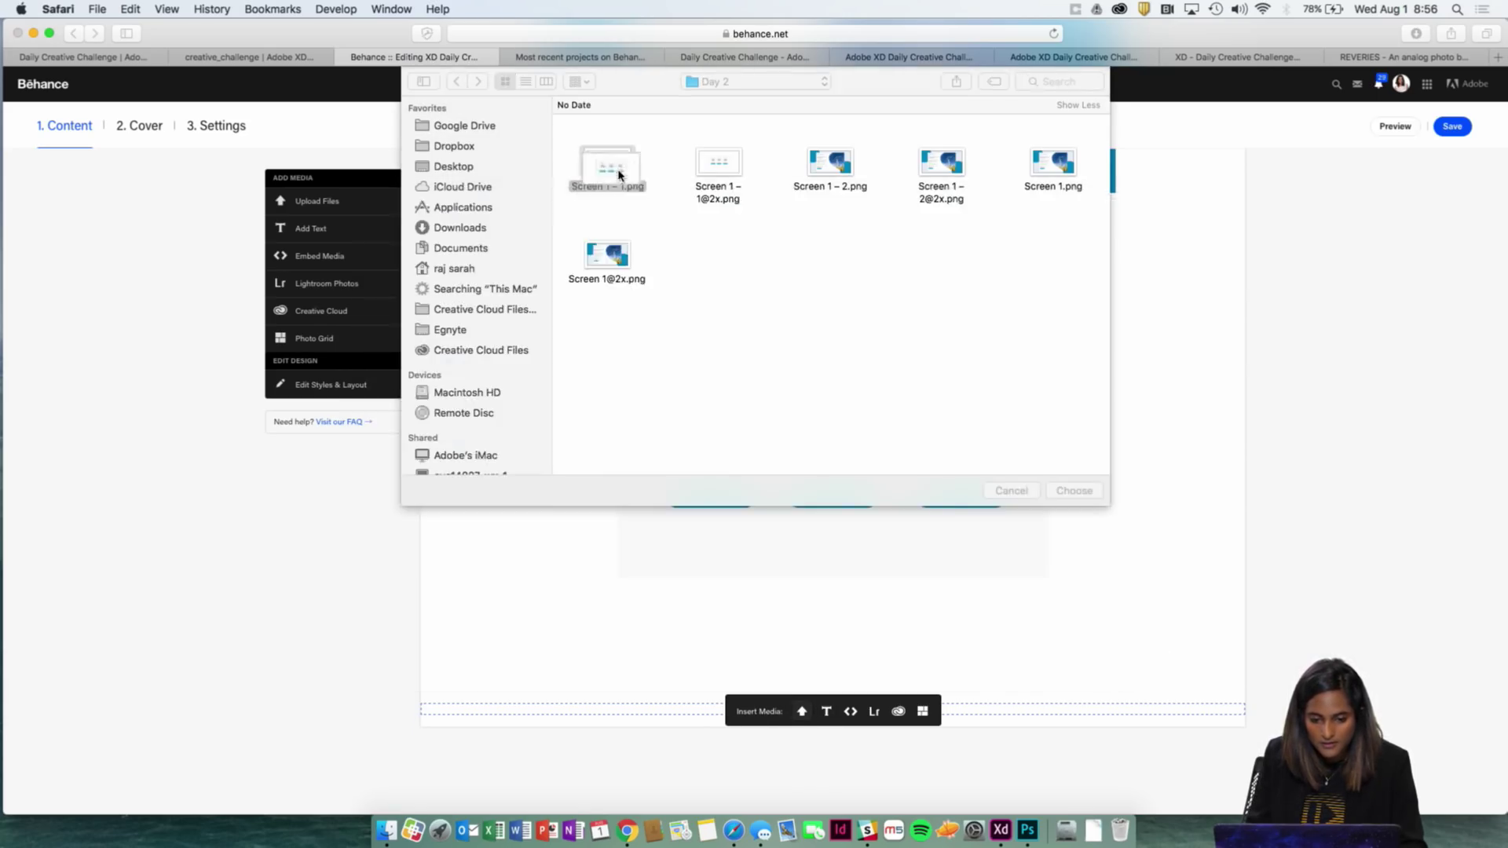
pyautogui.click(607, 255)
pyautogui.press('space')
pyautogui.press('space')
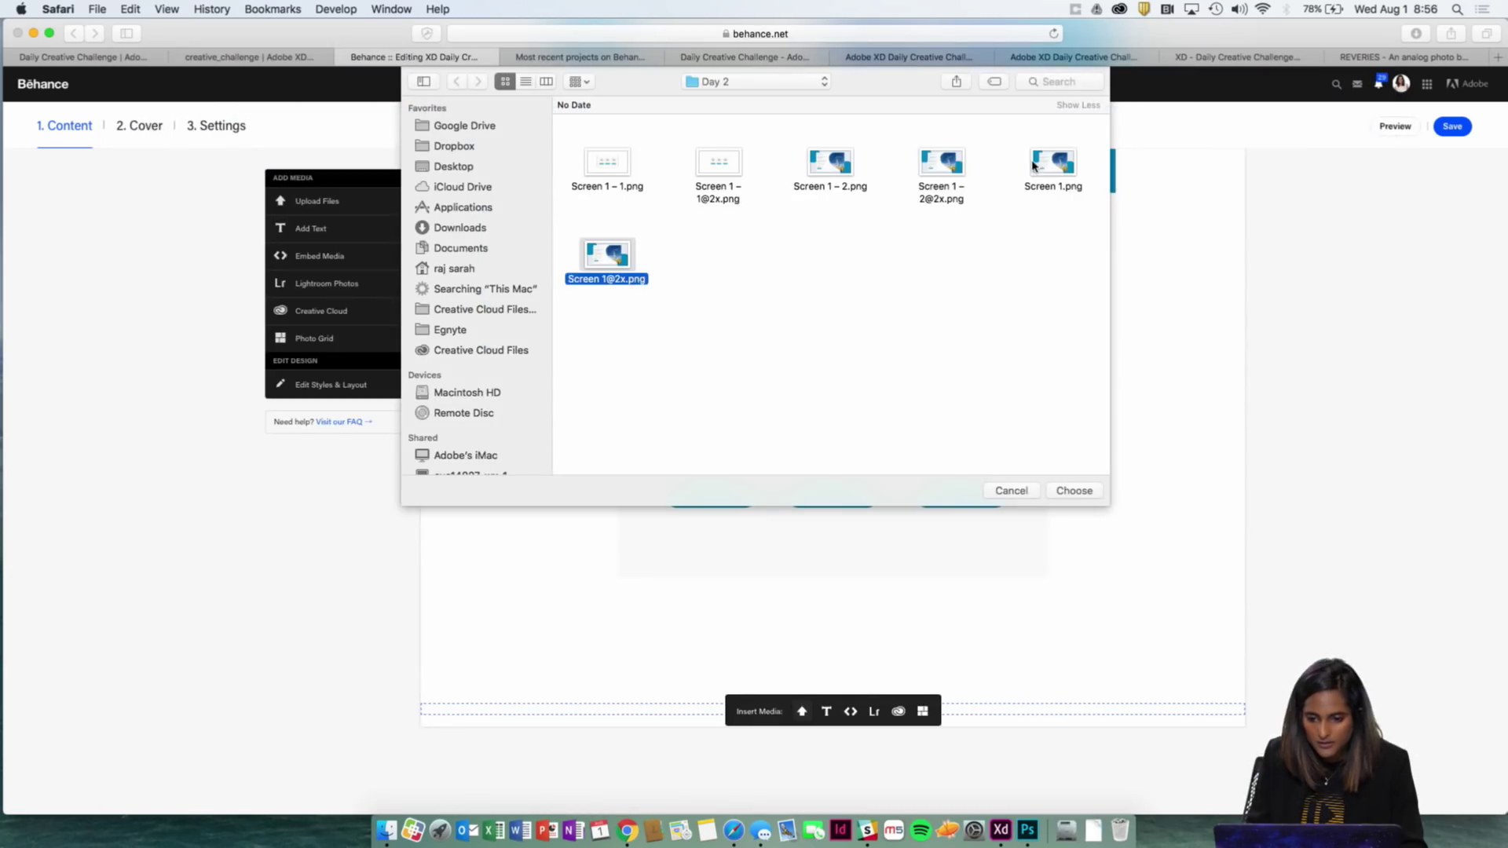
pyautogui.click(1053, 167)
pyautogui.press('space')
pyautogui.press('space')
pyautogui.click(943, 165)
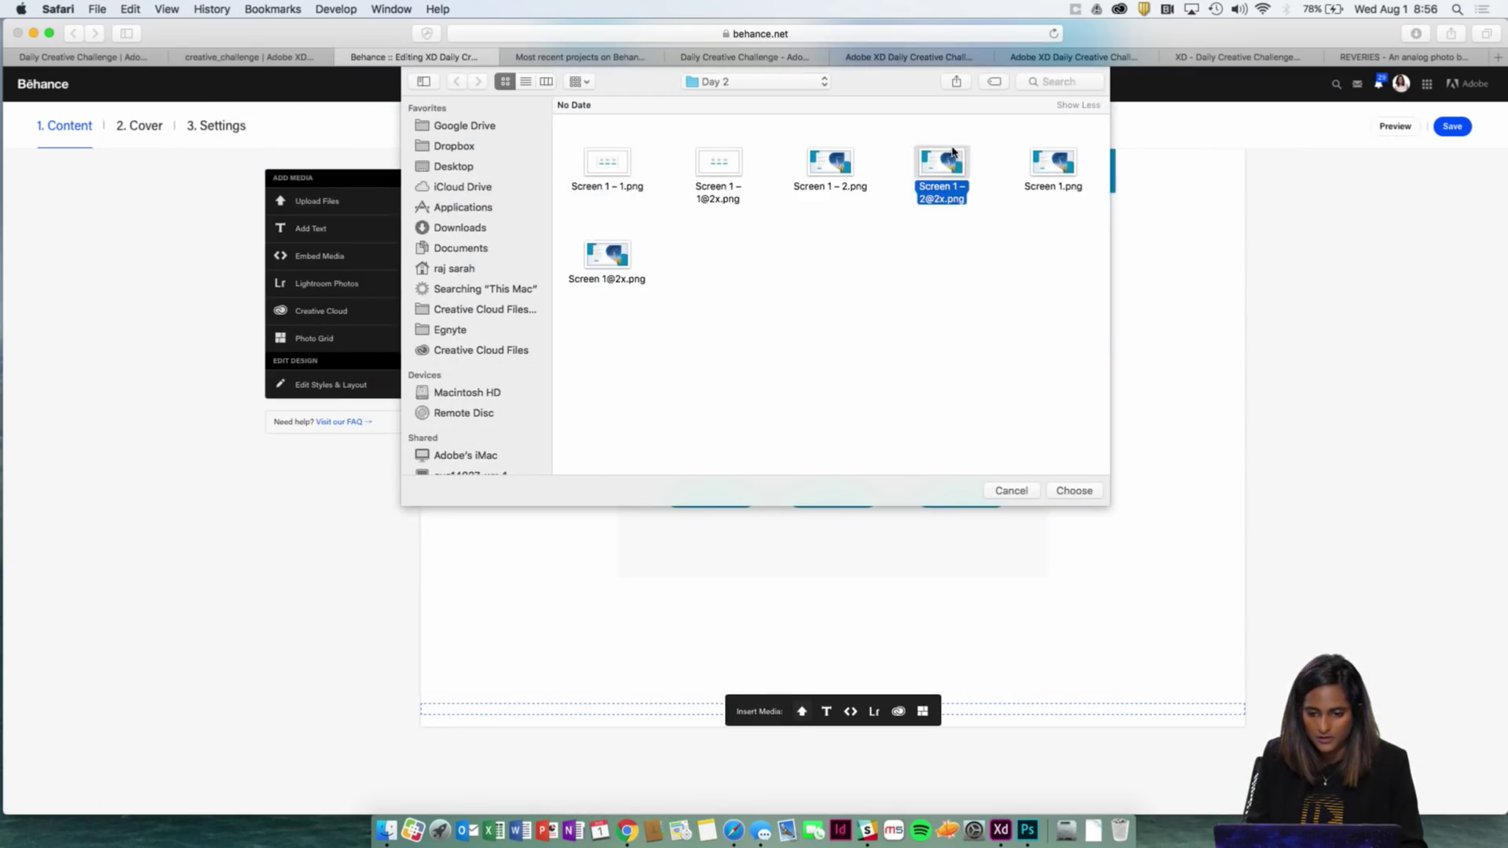
pyautogui.press('space')
pyautogui.press('space')
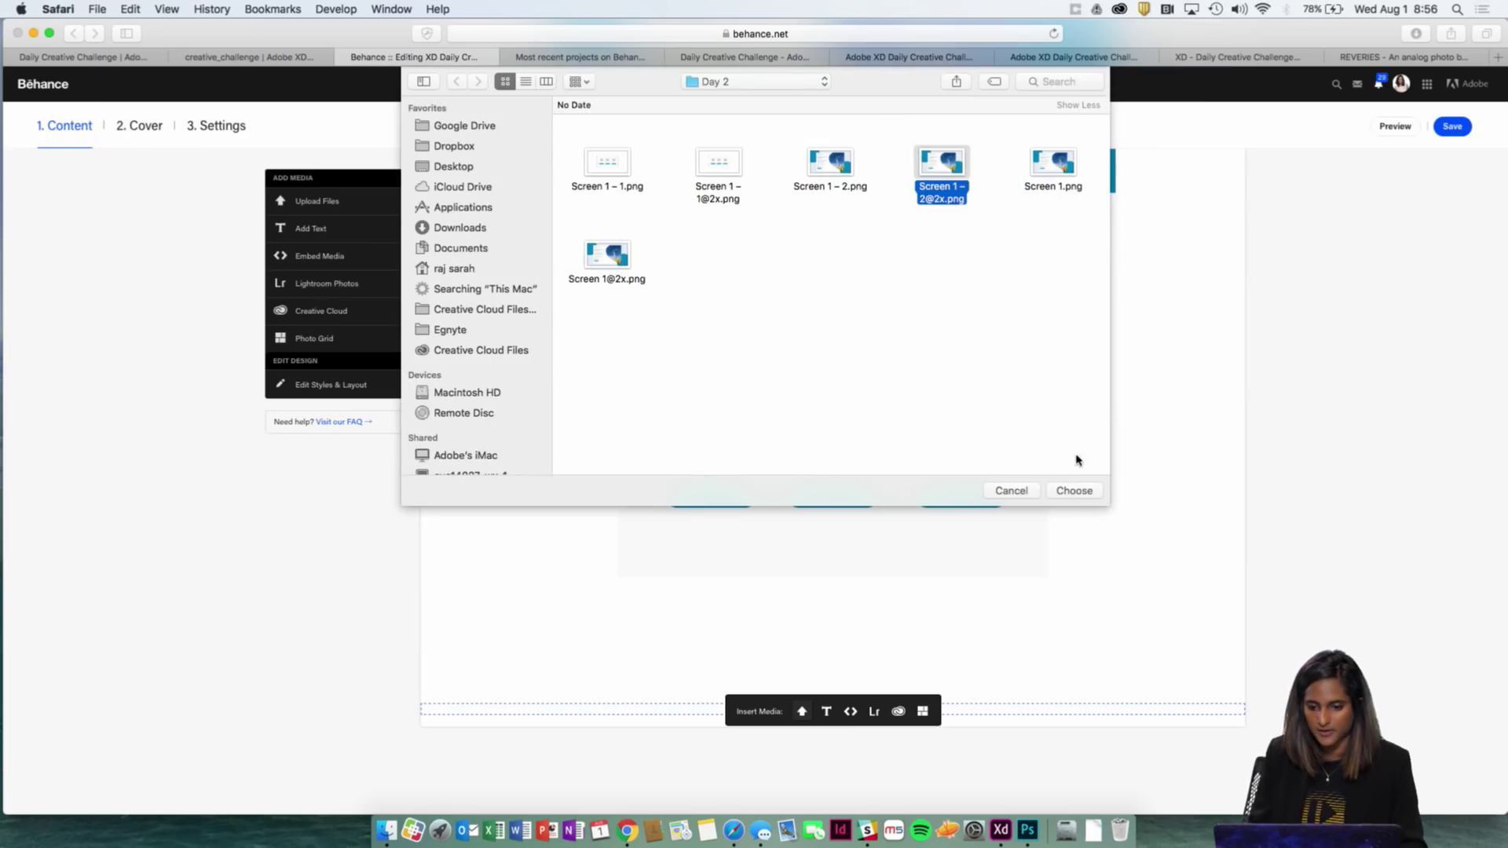
pyautogui.click(1074, 490)
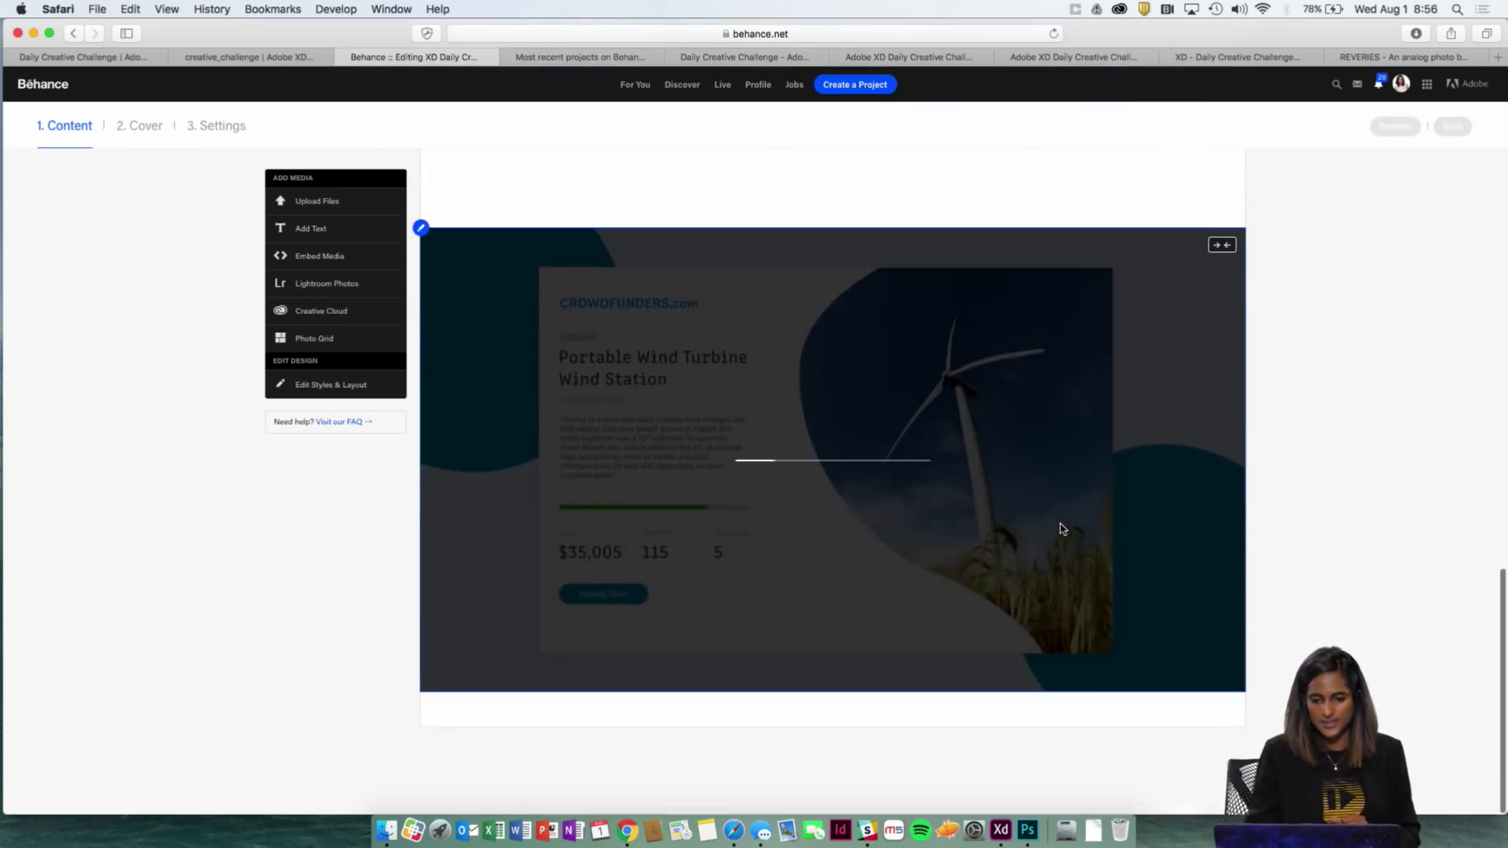
# Step: Copy the "Day 1:" label and insert a text block between the poll app screens and the first crowdfunding image
pyautogui.scroll(8, 1068, 511)
pyautogui.scroll(10, 1060, 522)
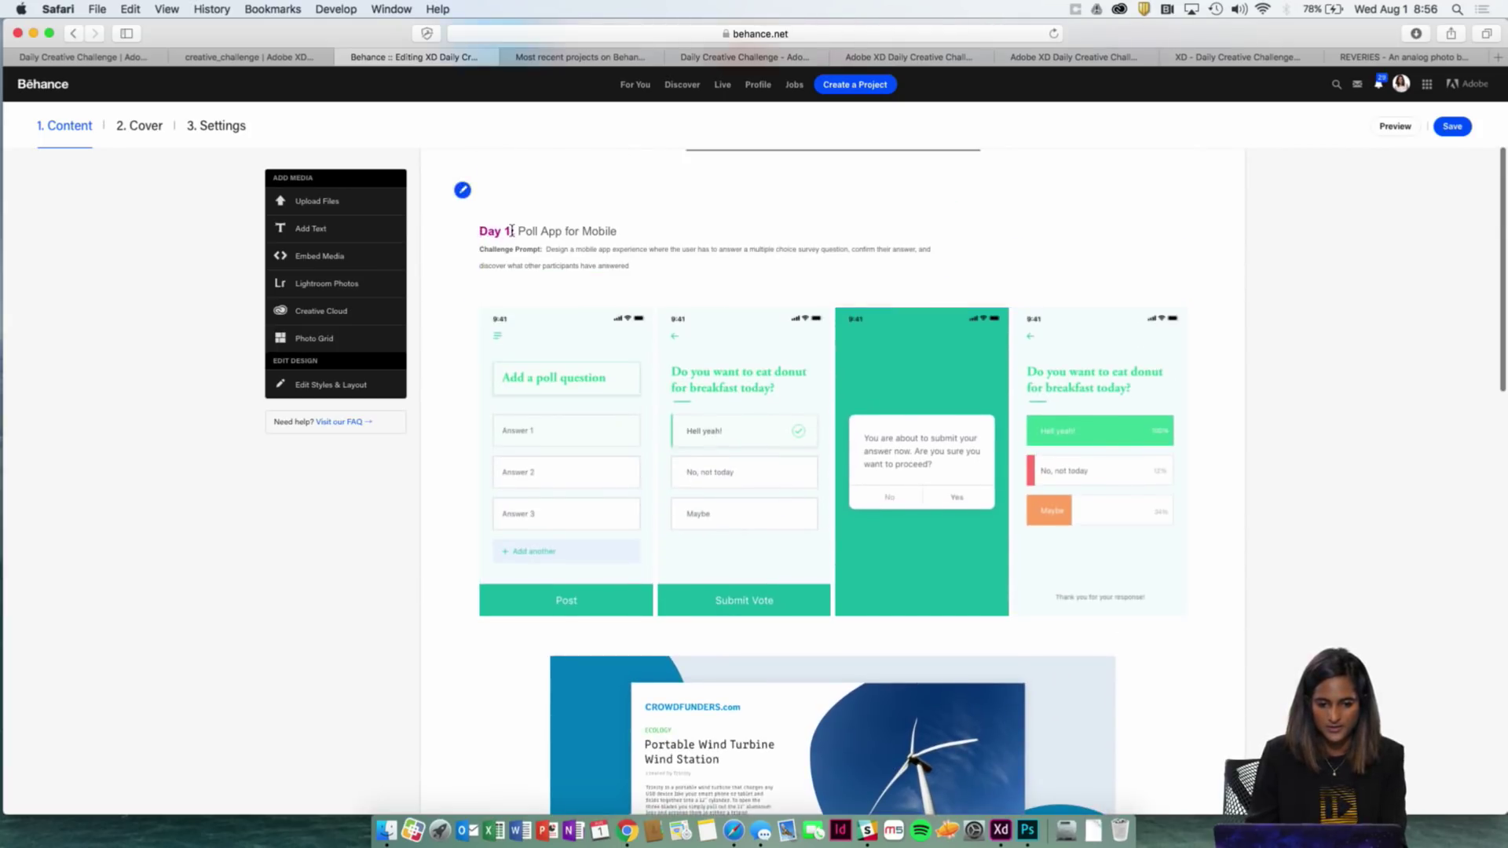
pyautogui.moveTo(510, 231); pyautogui.dragTo(477, 231)
pyautogui.press('super+c')
pyautogui.scroll(-3, 666, 513)
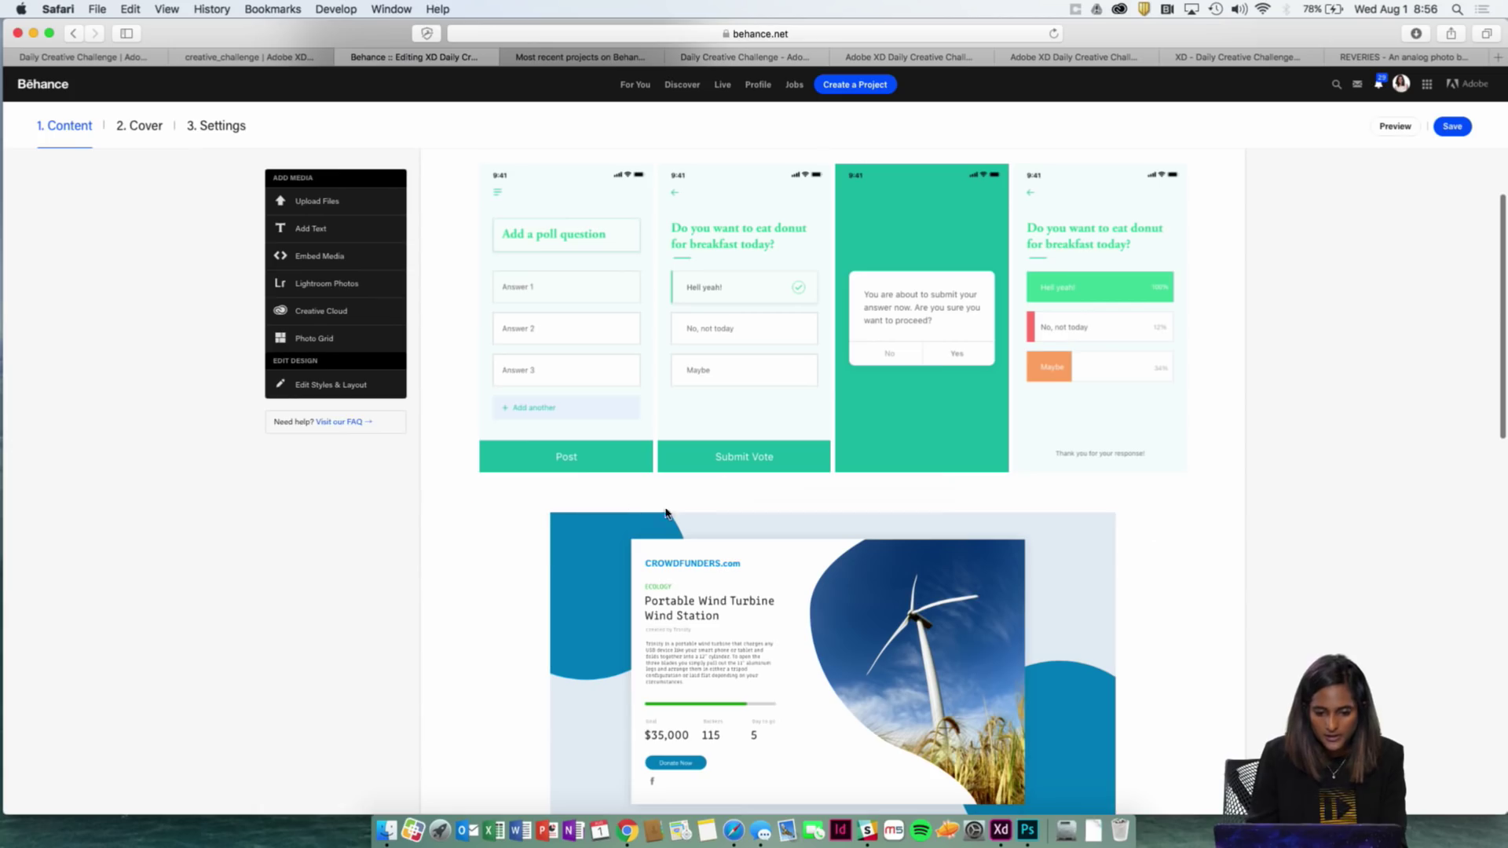
pyautogui.moveTo(756, 494)
pyautogui.click(829, 501)
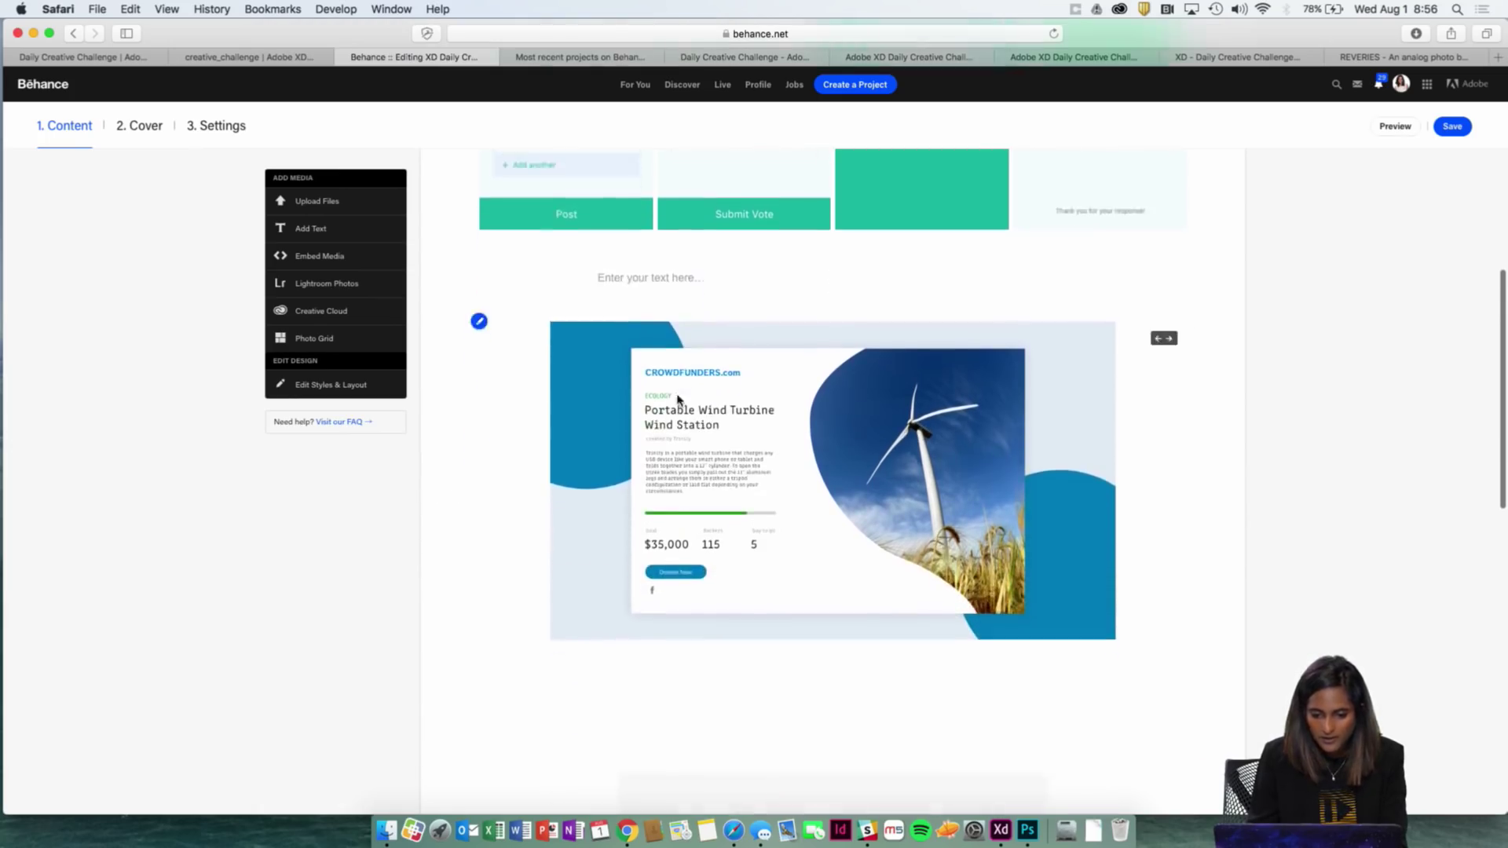
# Step: Paste the copied label into the new text block and change it to "Day 2:"
pyautogui.scroll(-2, 679, 399)
pyautogui.click(679, 183)
pyautogui.press('super+v')
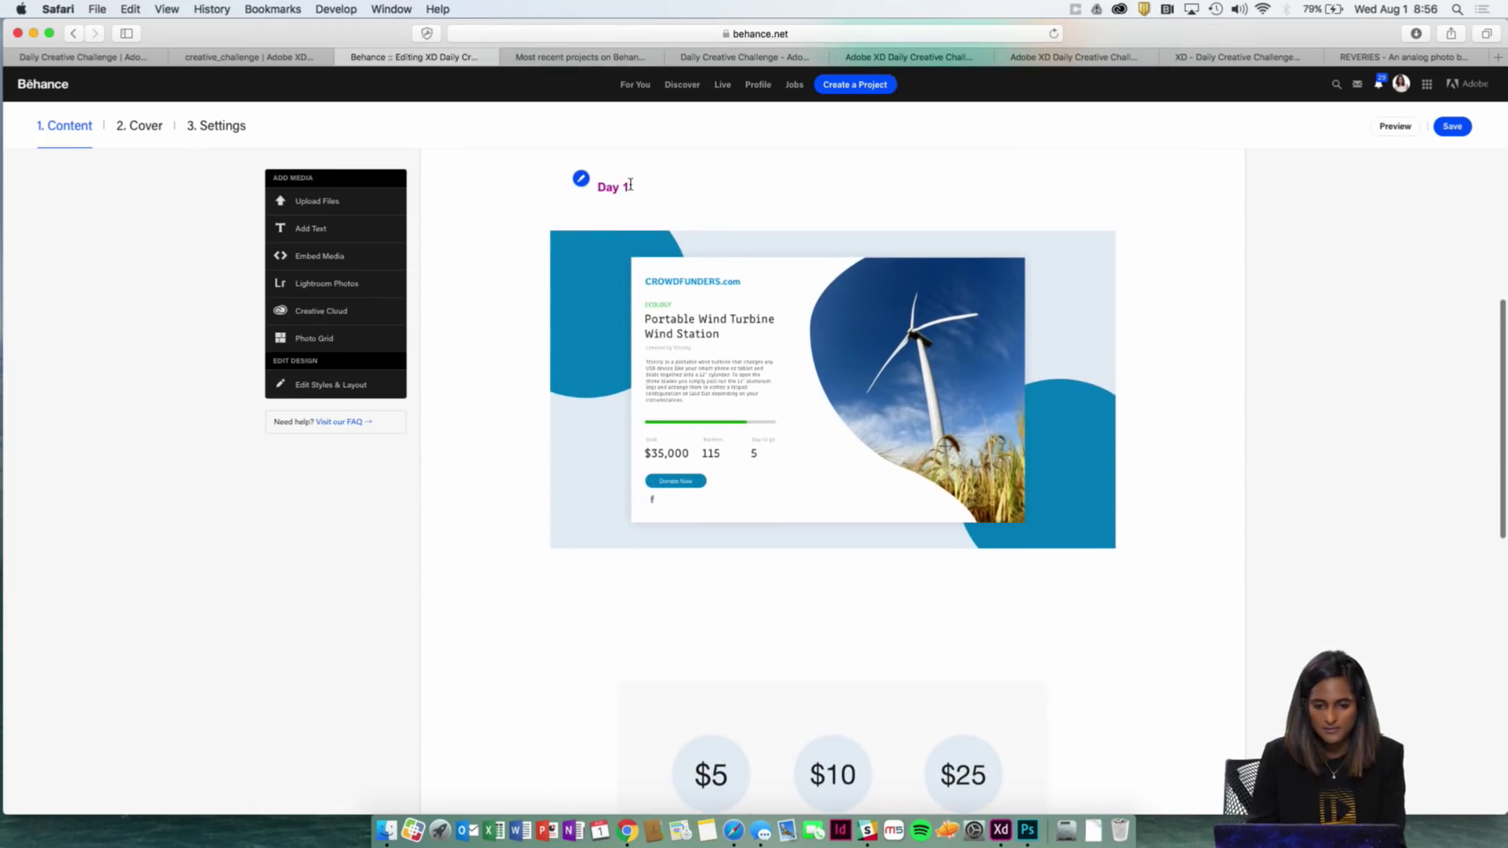
pyautogui.press('BackSpace')
pyautogui.write('2')
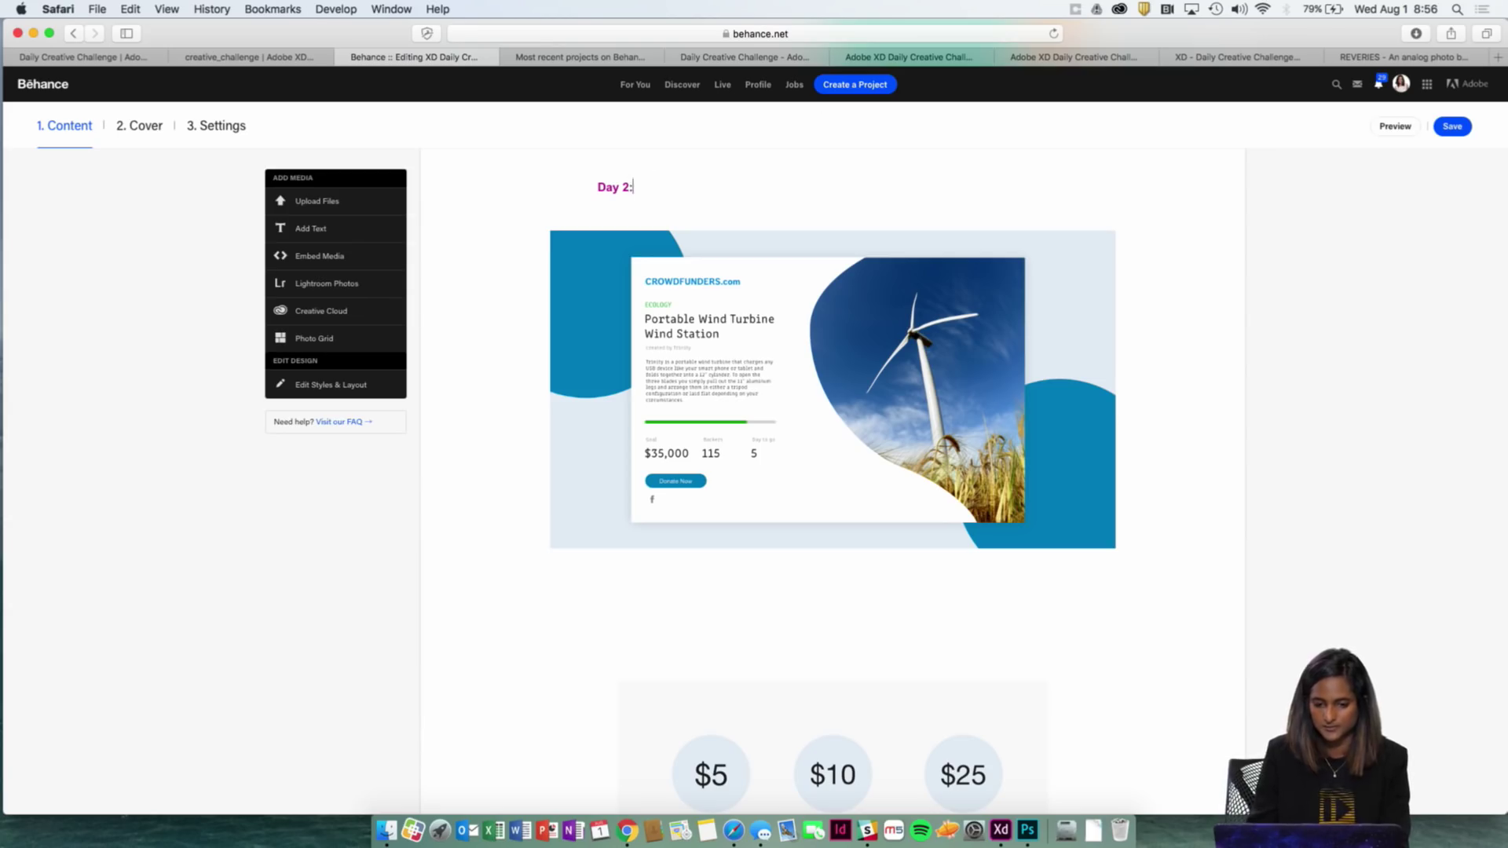
# Step: Add "Crowdfunding for web" after the "Day 2:" label in the style of the Day 1 title text
pyautogui.write(': C')
pyautogui.press('BackSpace')
pyautogui.scroll(8, 572, 339)
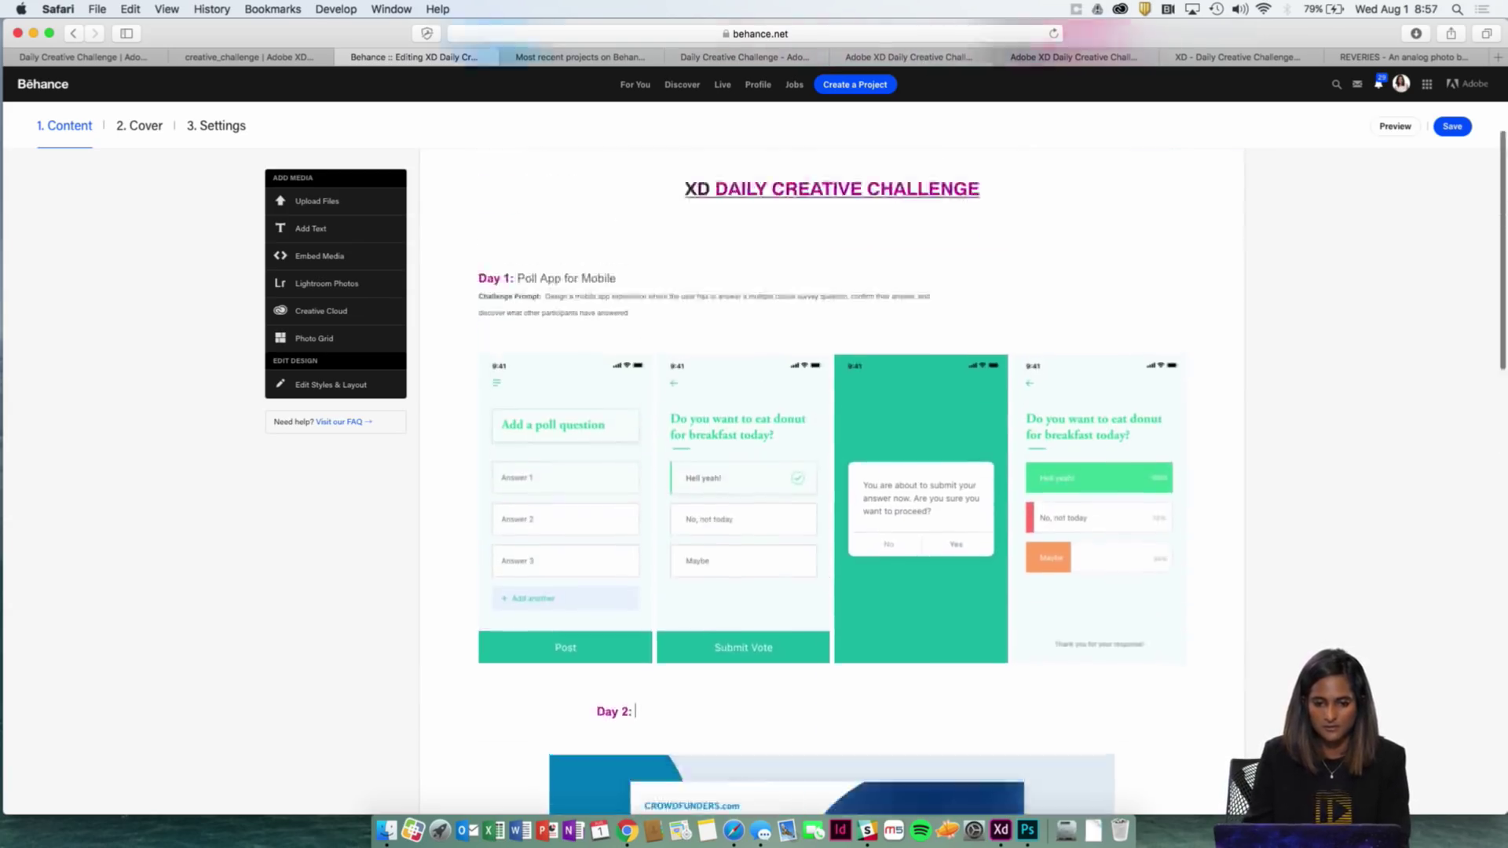
pyautogui.moveTo(541, 340); pyautogui.dragTo(617, 339)
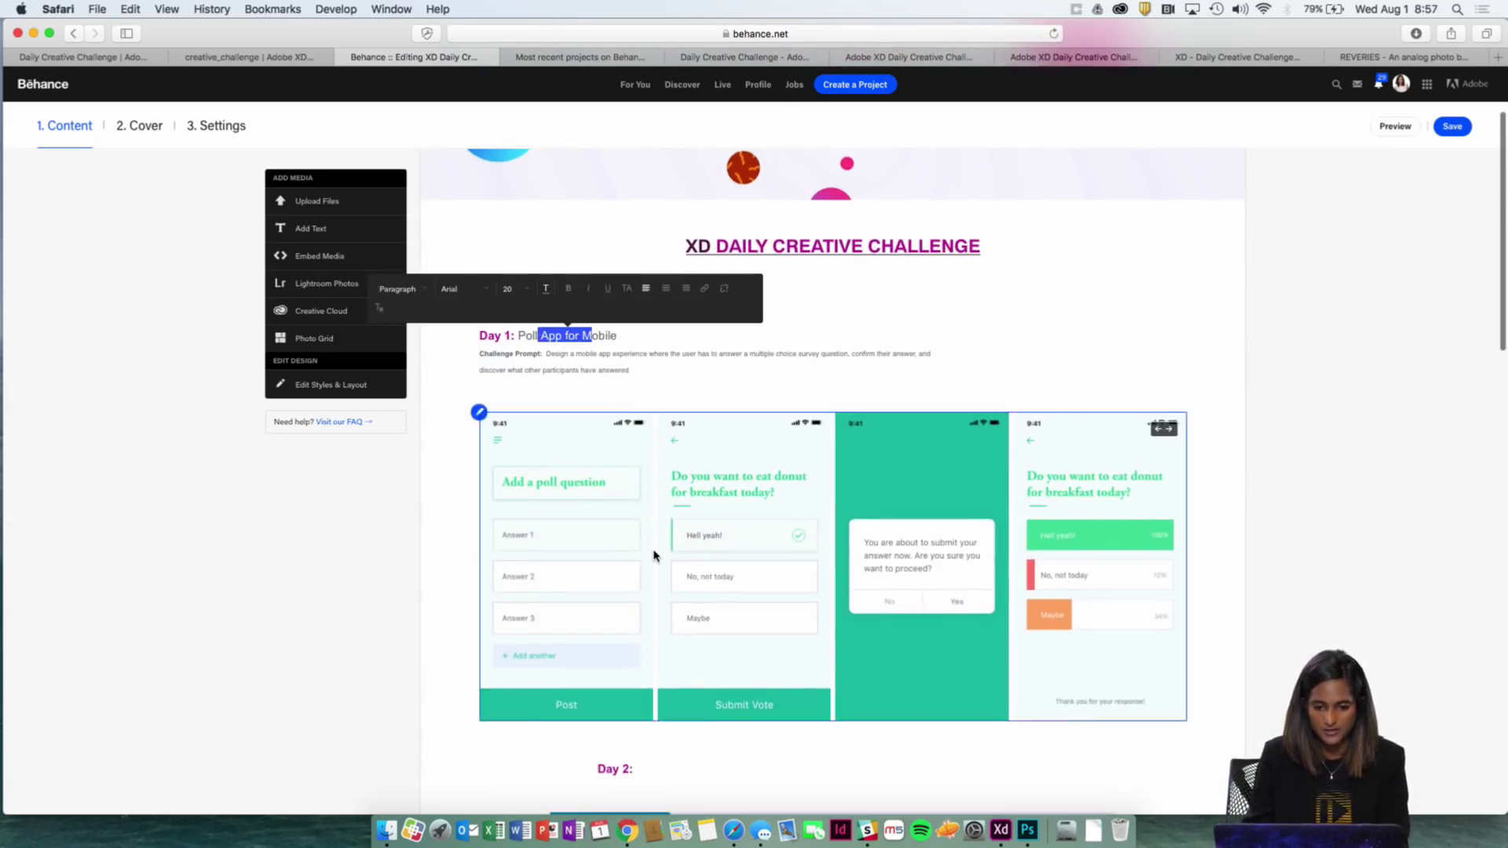
pyautogui.scroll(-1, 657, 554)
pyautogui.click(652, 687)
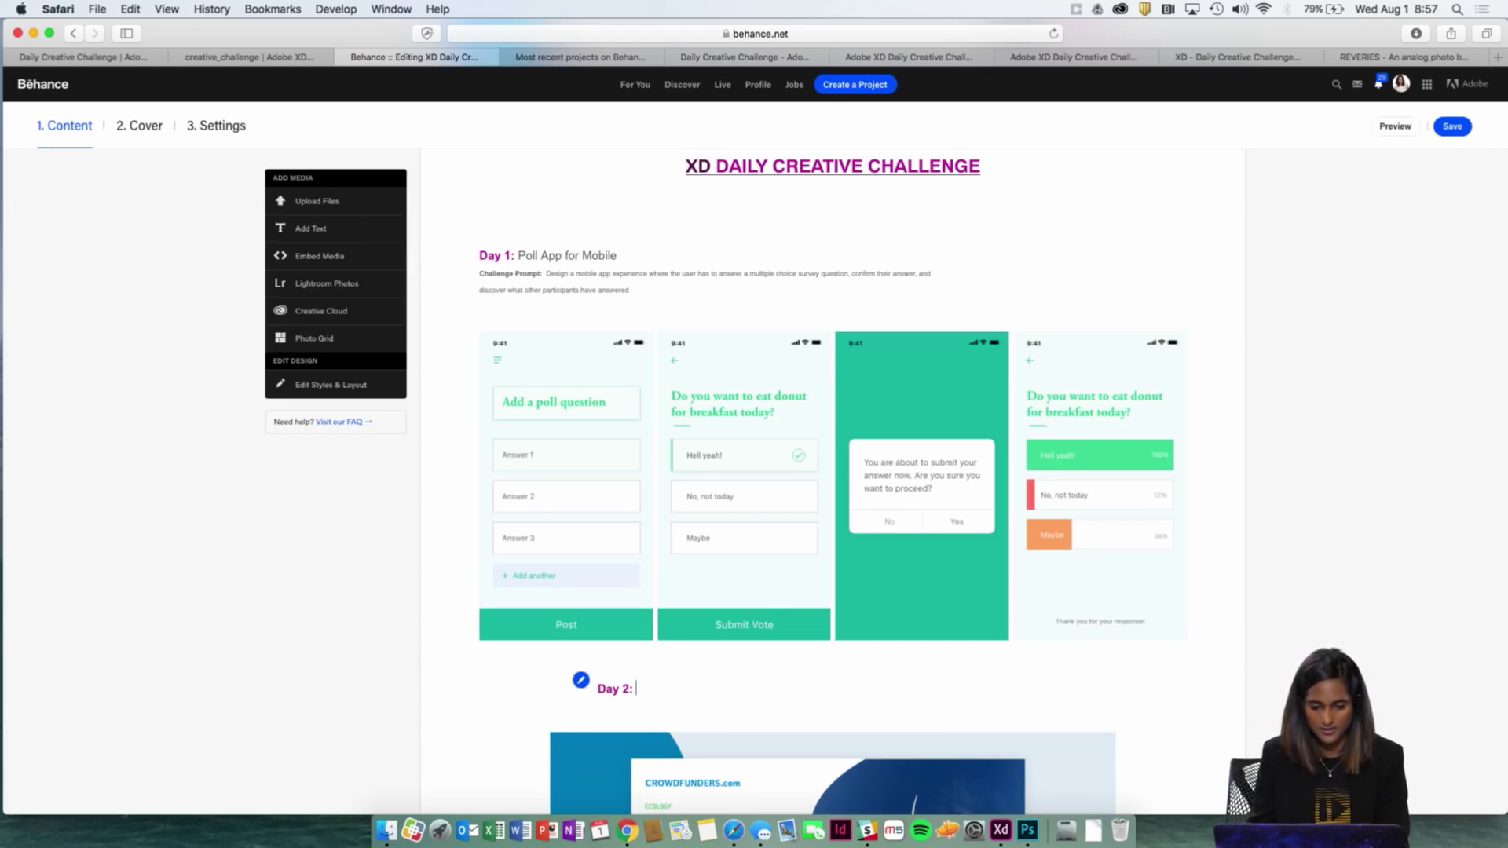
pyautogui.write('App for M')
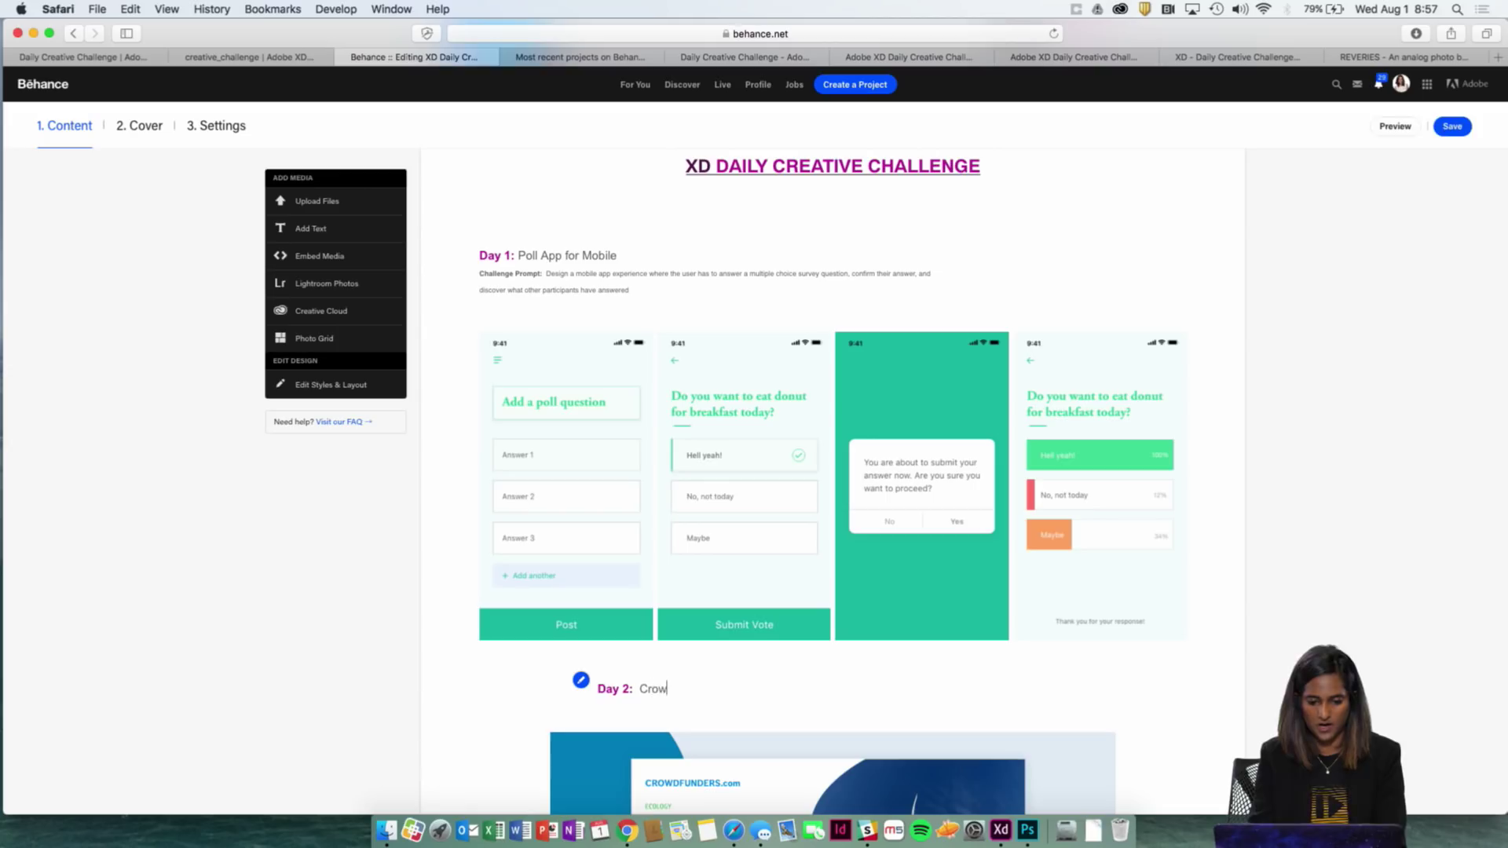
pyautogui.write('Crowdfundo')
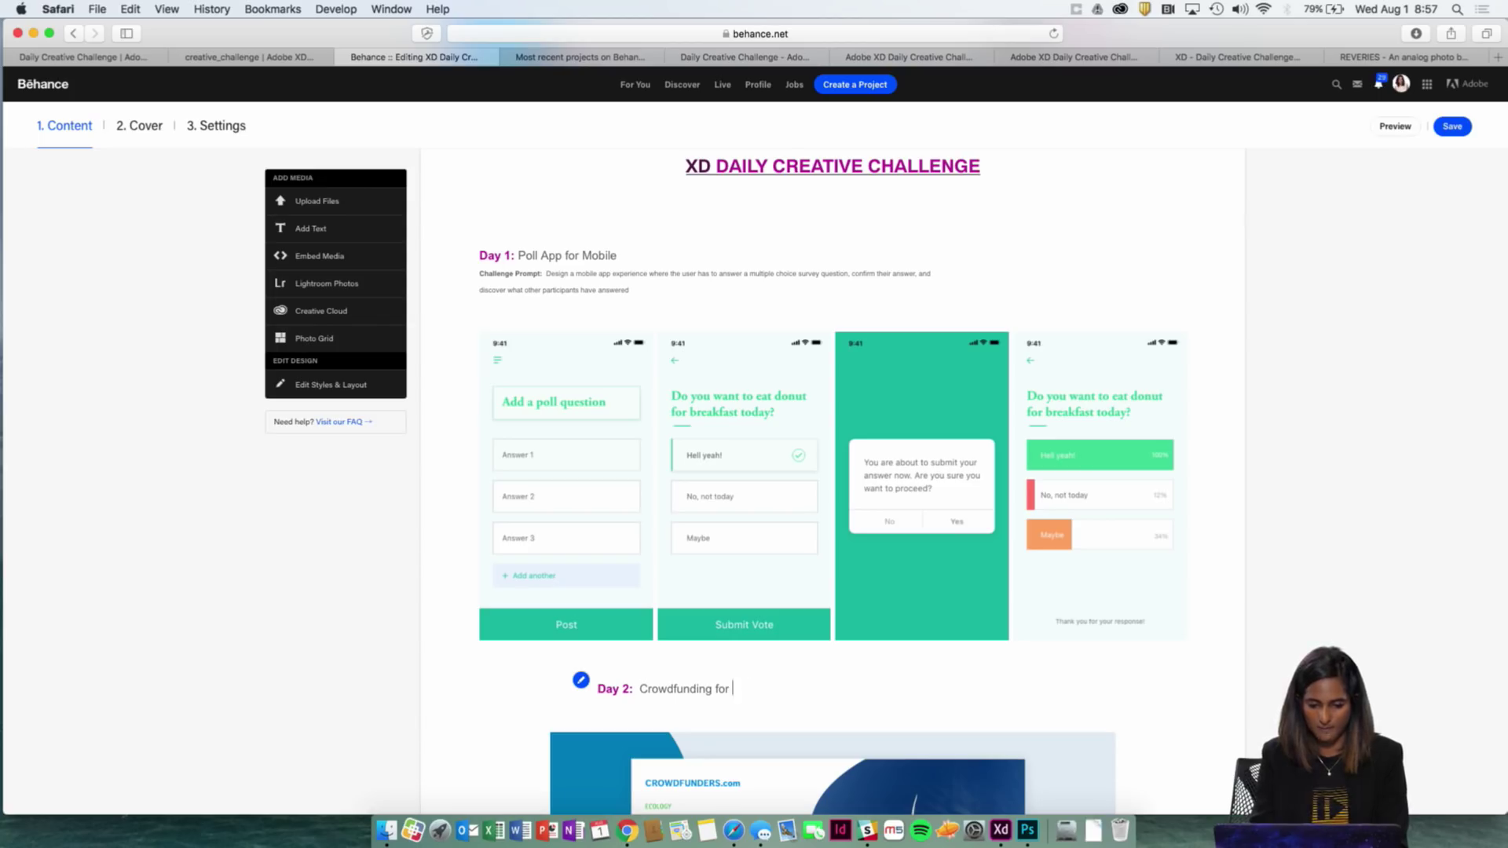
# Step: Align the Day 2 heading block to the left like the Day 1 heading, and save the project
pyautogui.click(609, 676)
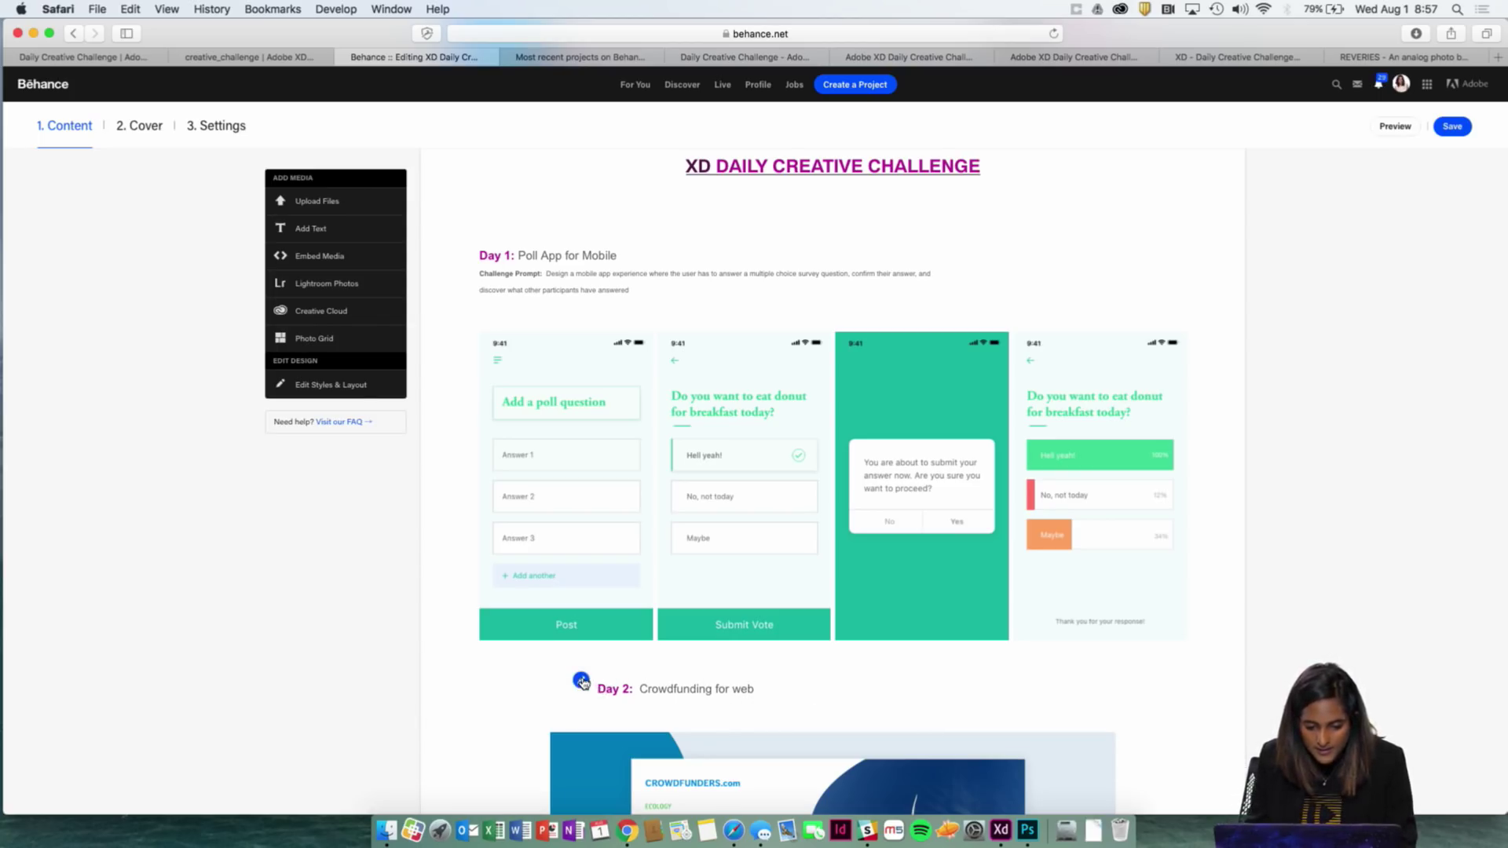
pyautogui.click(582, 683)
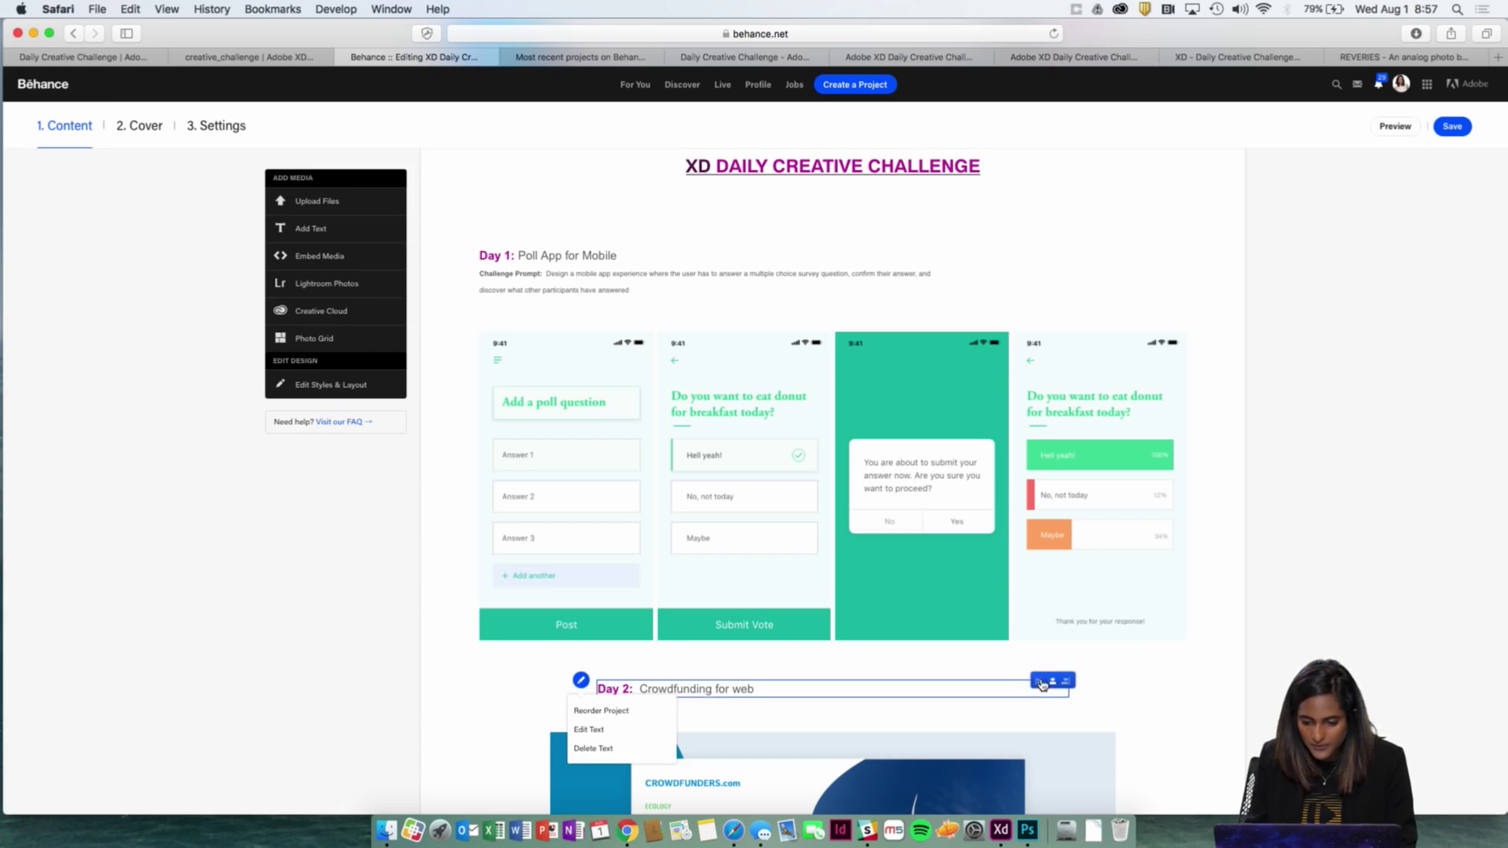
pyautogui.click(1045, 682)
pyautogui.click(1020, 700)
pyautogui.scroll(-4, 1181, 691)
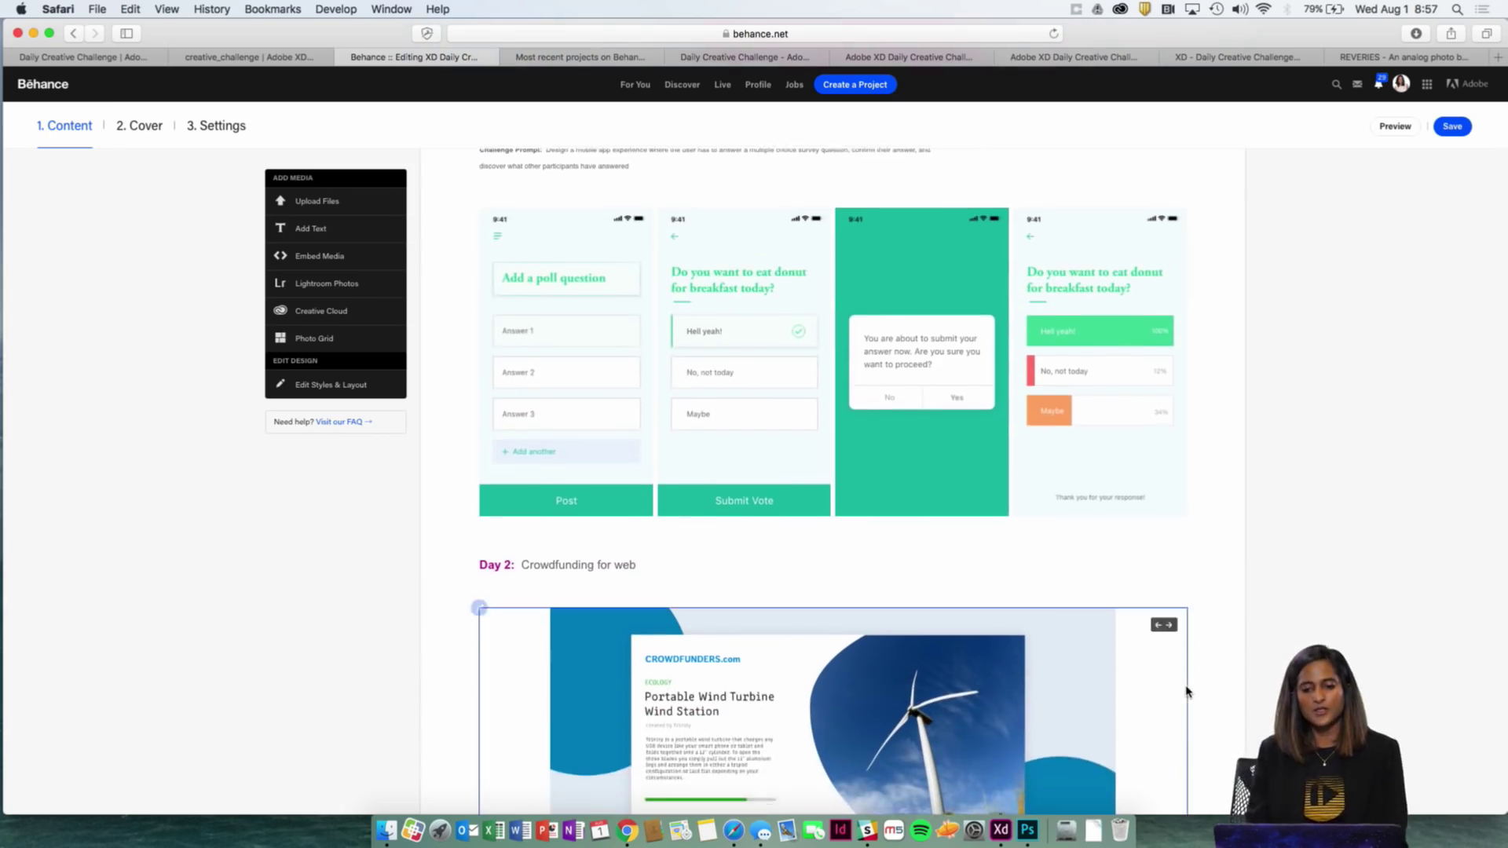
pyautogui.click(1452, 126)
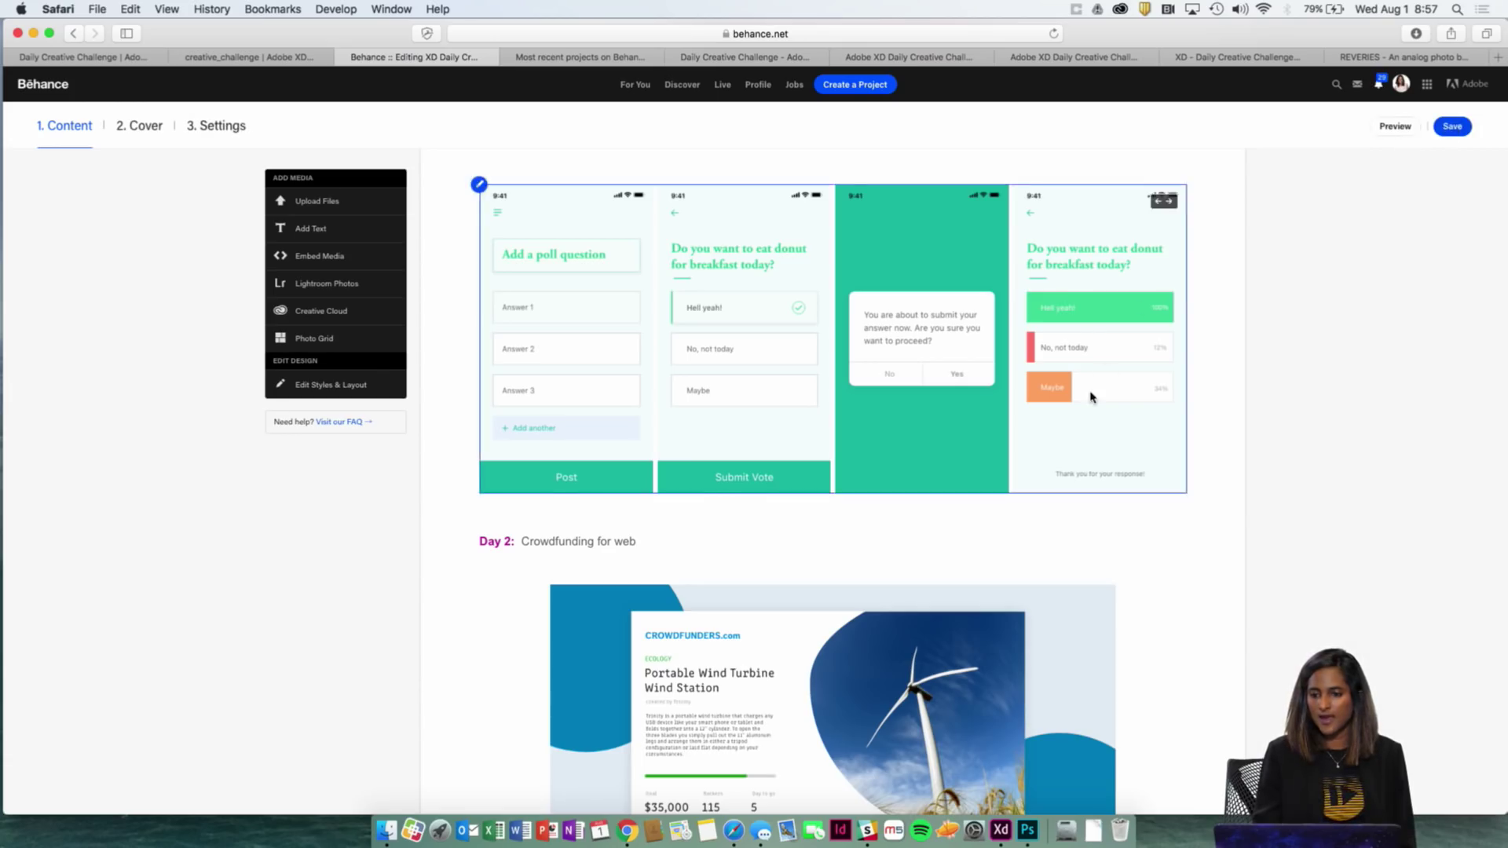
pyautogui.scroll(5, 1087, 398)
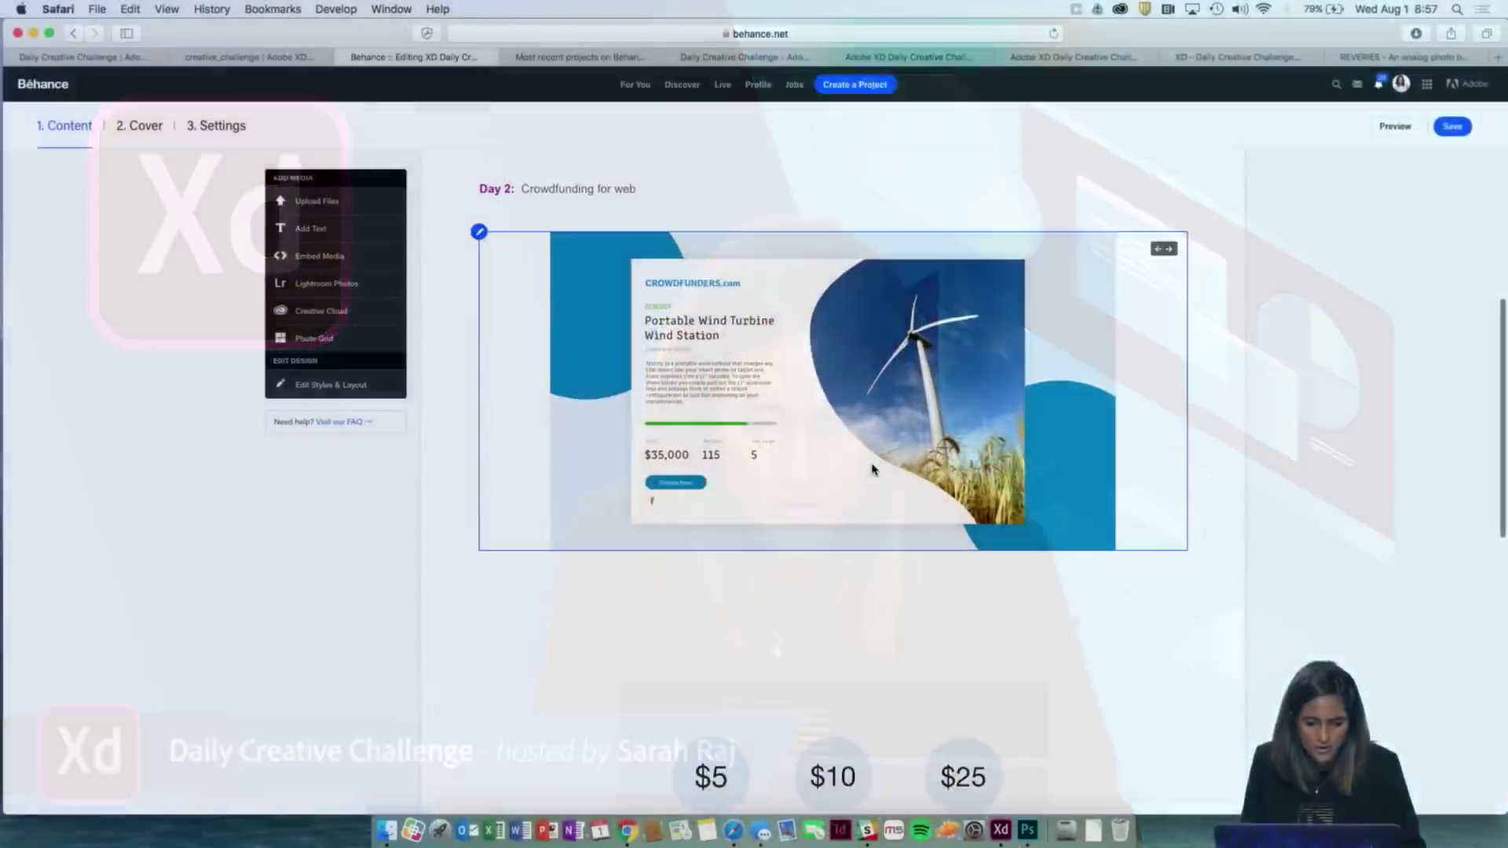
pyautogui.scroll(-5, 872, 470)
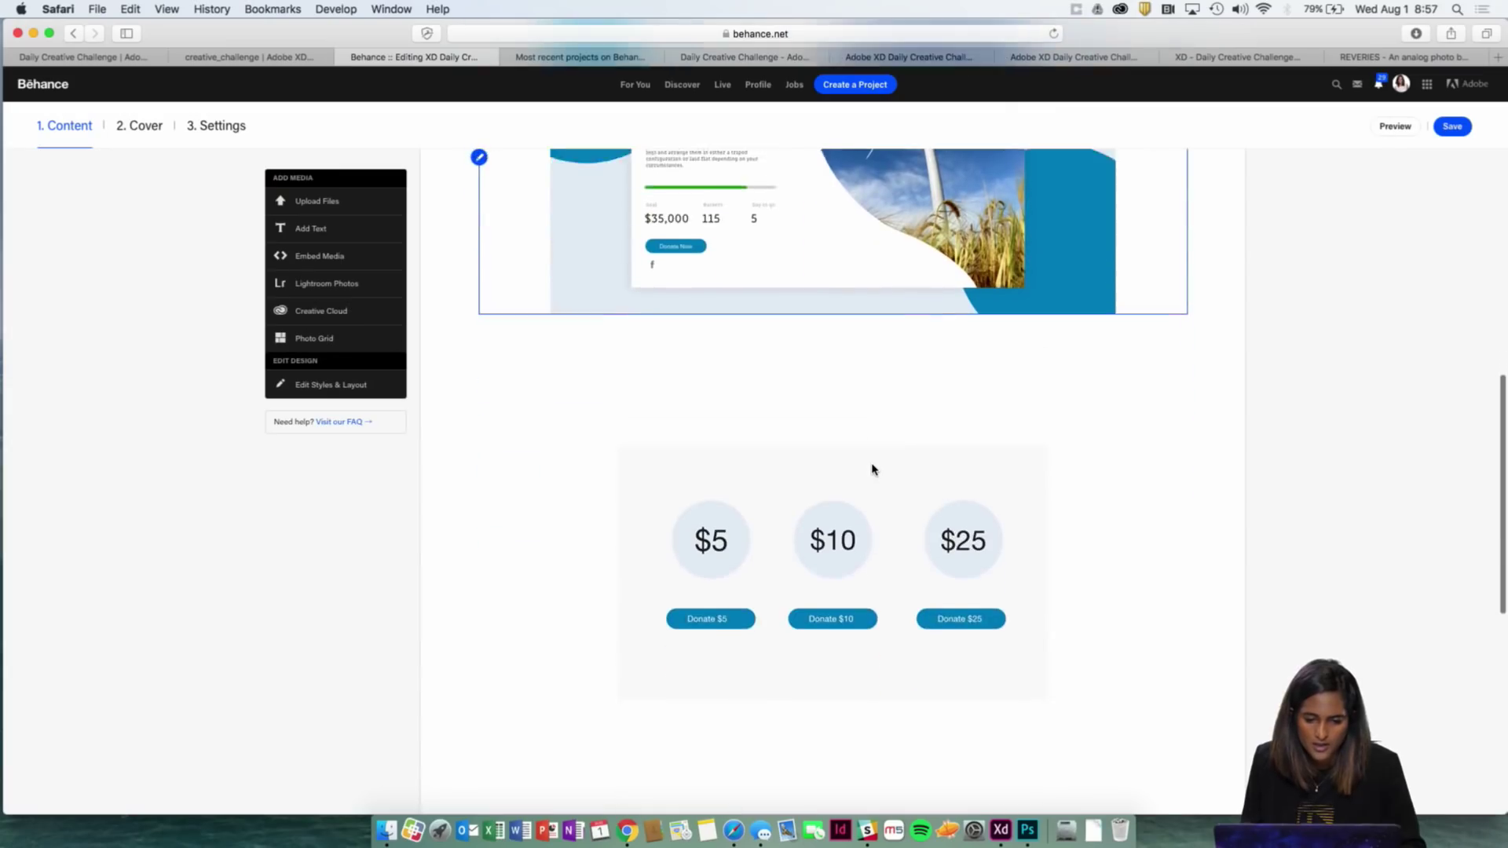
pyautogui.scroll(3, 872, 470)
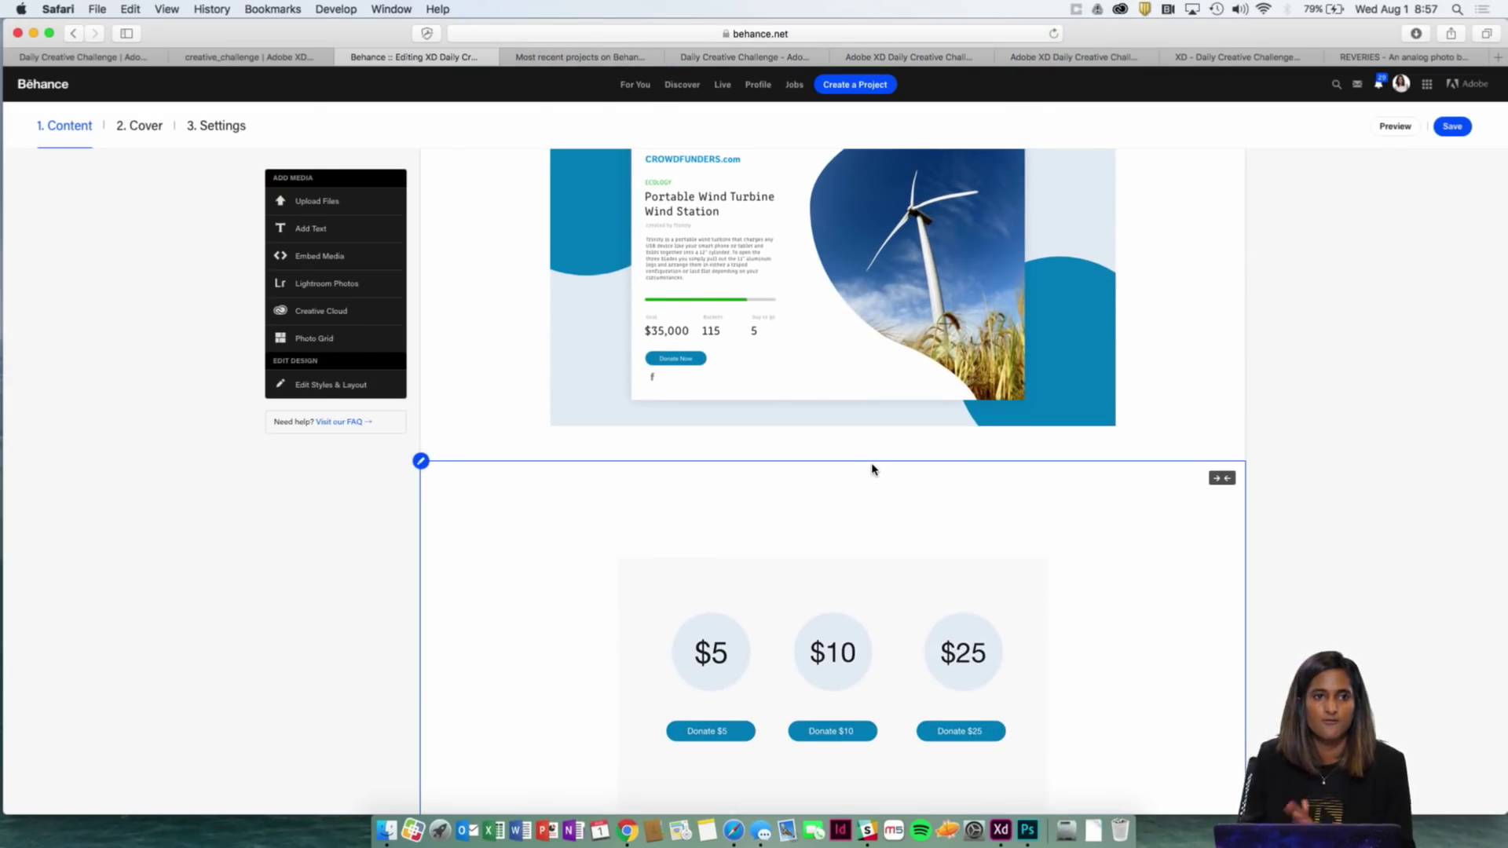